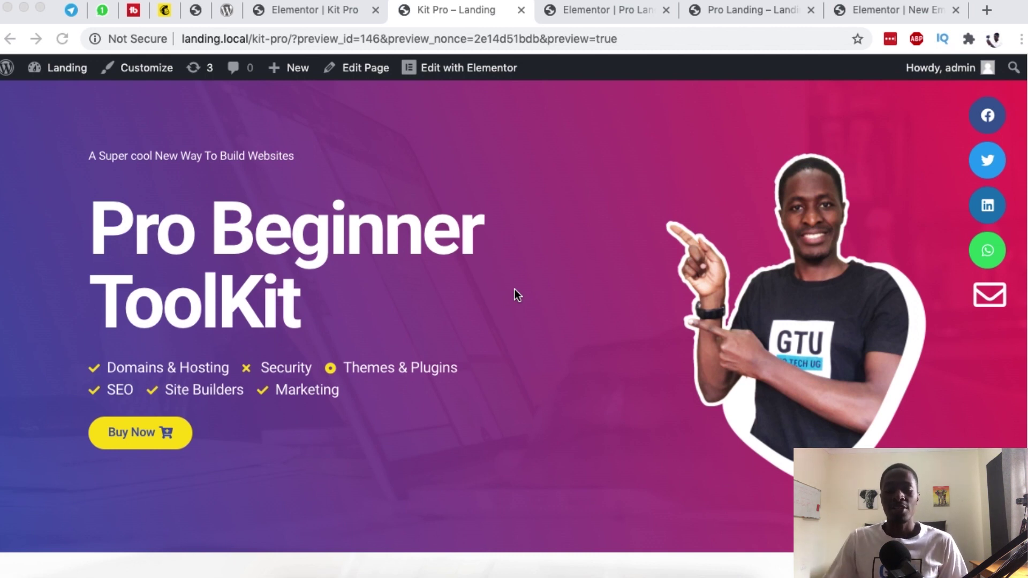
# Step: Open and then close the envelope contact popup on the Kit Pro landing preview
pyautogui.scroll(-1, 504, 309)
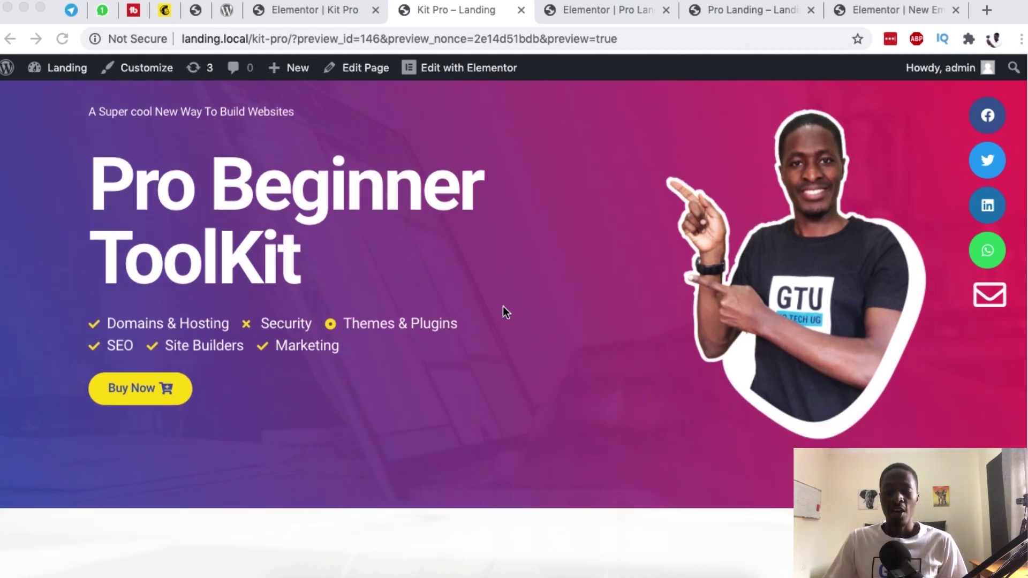
pyautogui.scroll(1, 504, 309)
pyautogui.click(518, 335)
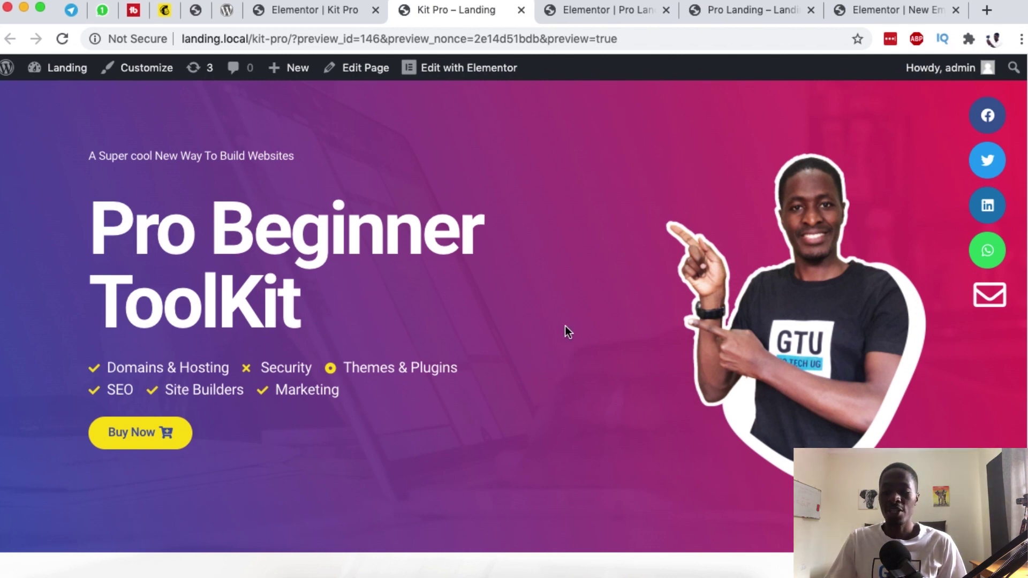
pyautogui.click(988, 295)
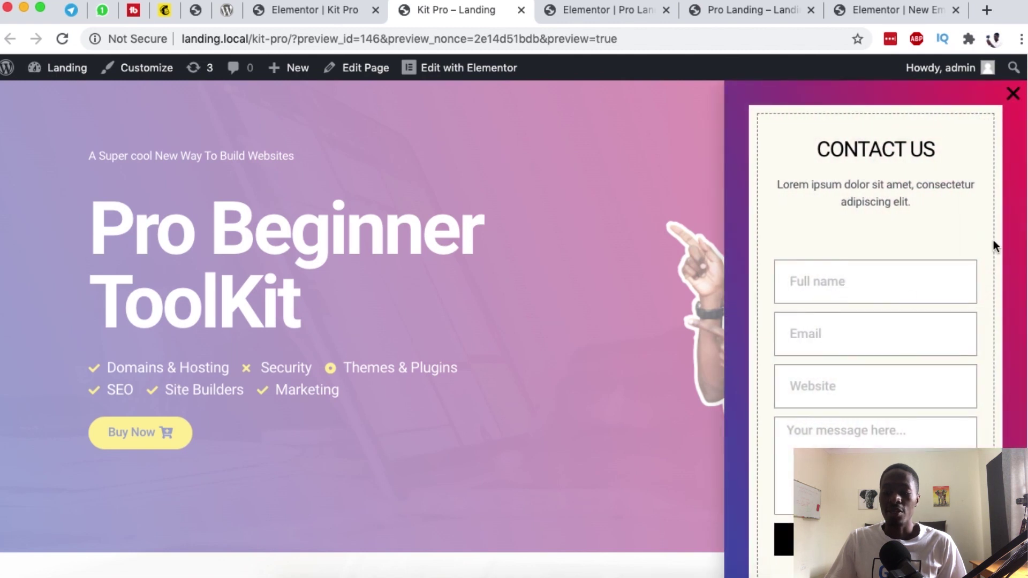
pyautogui.click(1012, 94)
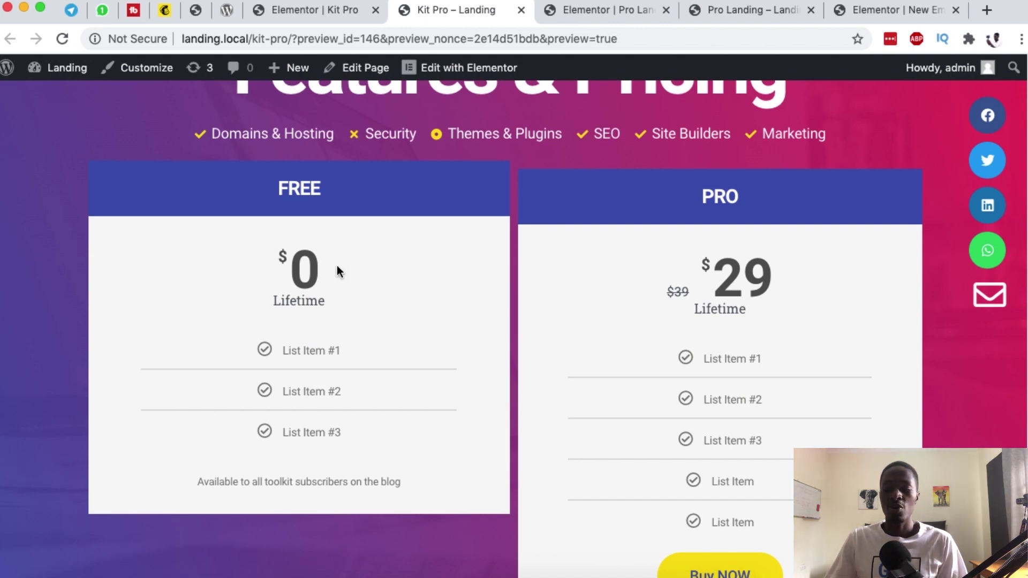
# Step: Scroll through the Pro Landing live preview back up to its Pro Beginner Toolkit hero
pyautogui.scroll(-5, 718, 356)
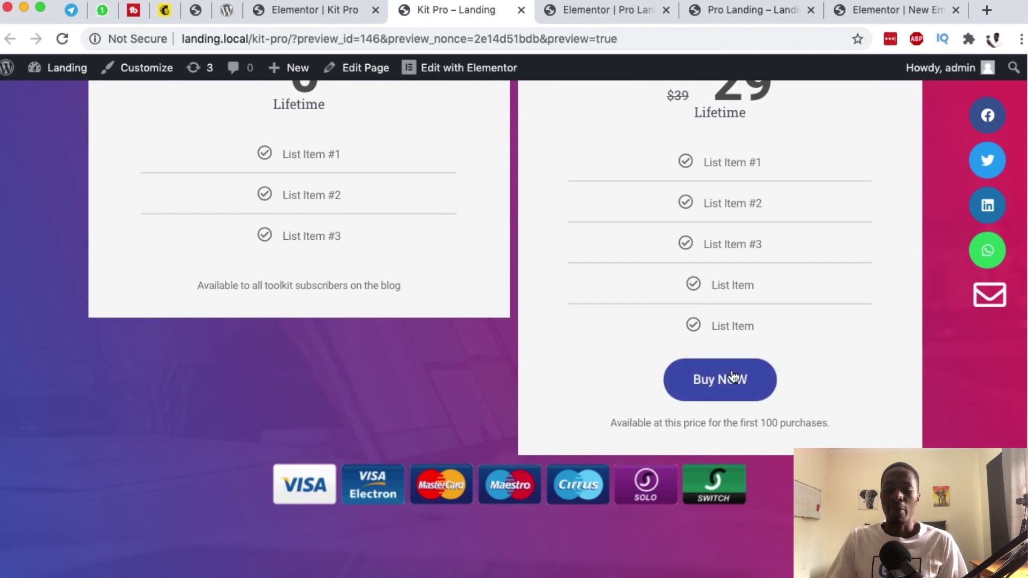
pyautogui.scroll(3, 673, 389)
pyautogui.scroll(8, 673, 389)
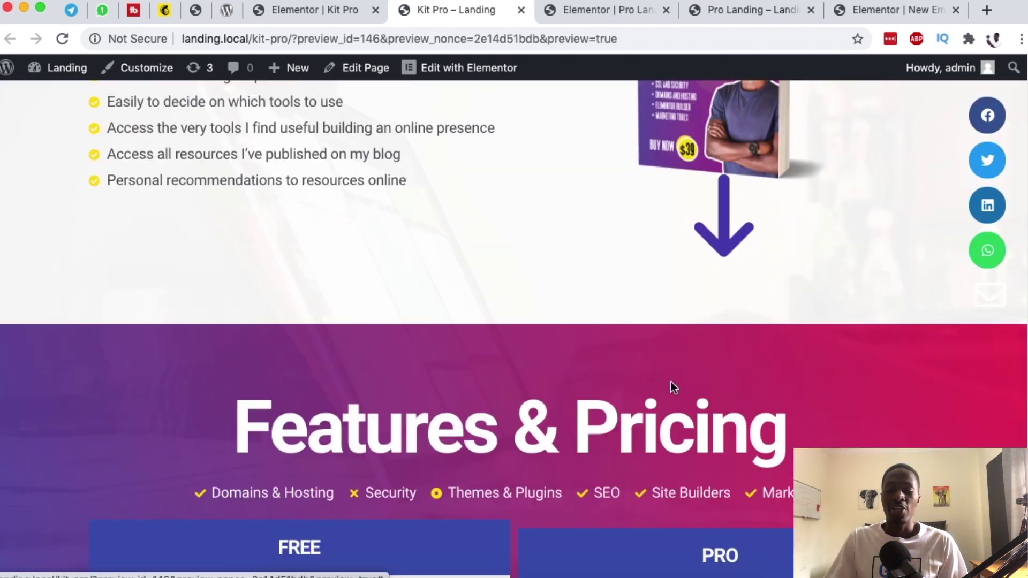
pyautogui.scroll(2, 670, 381)
pyautogui.scroll(8, 670, 382)
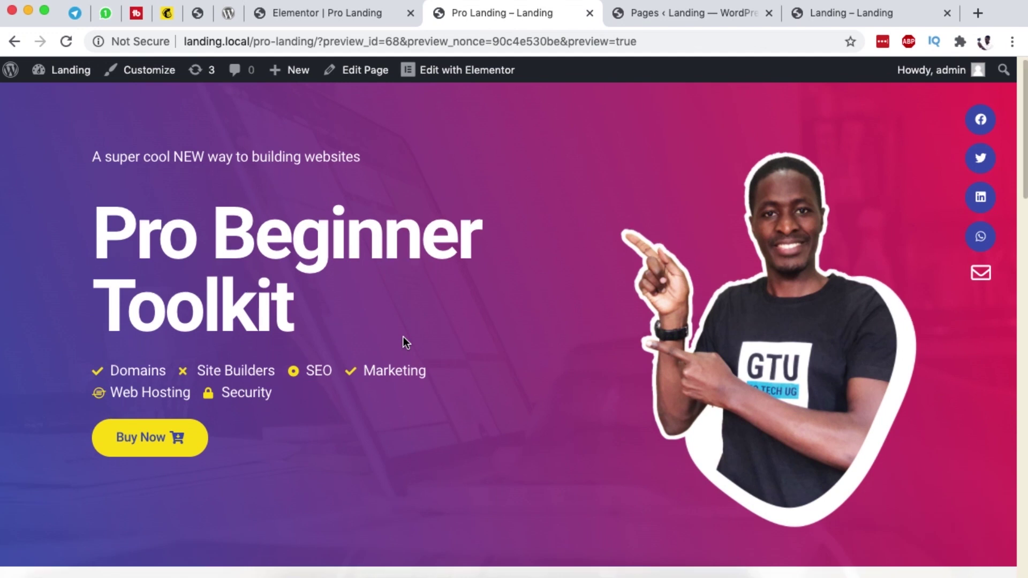
pyautogui.scroll(-5, 403, 338)
pyautogui.scroll(-5, 403, 338)
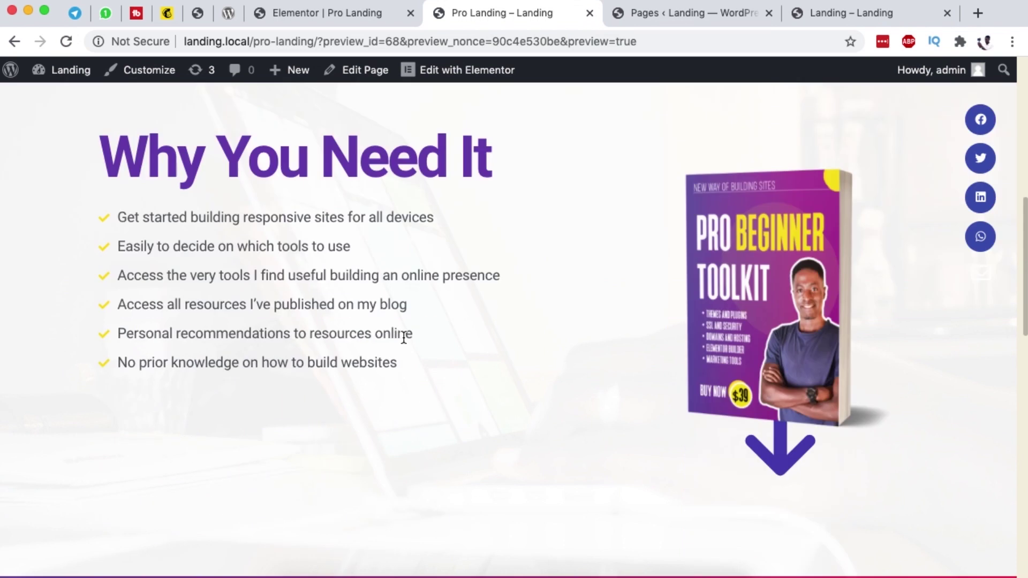
pyautogui.scroll(10, 613, 377)
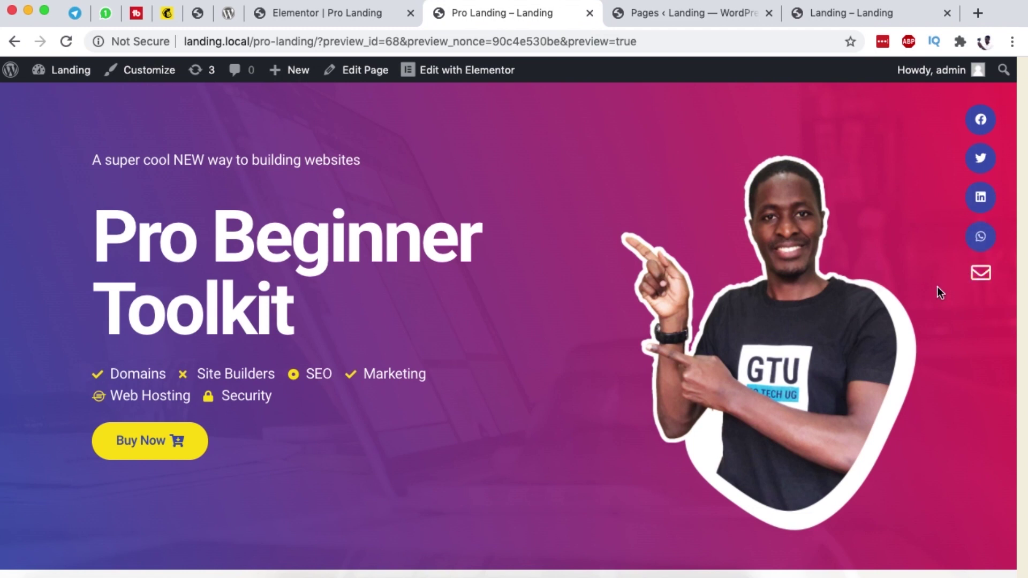
pyautogui.click(981, 274)
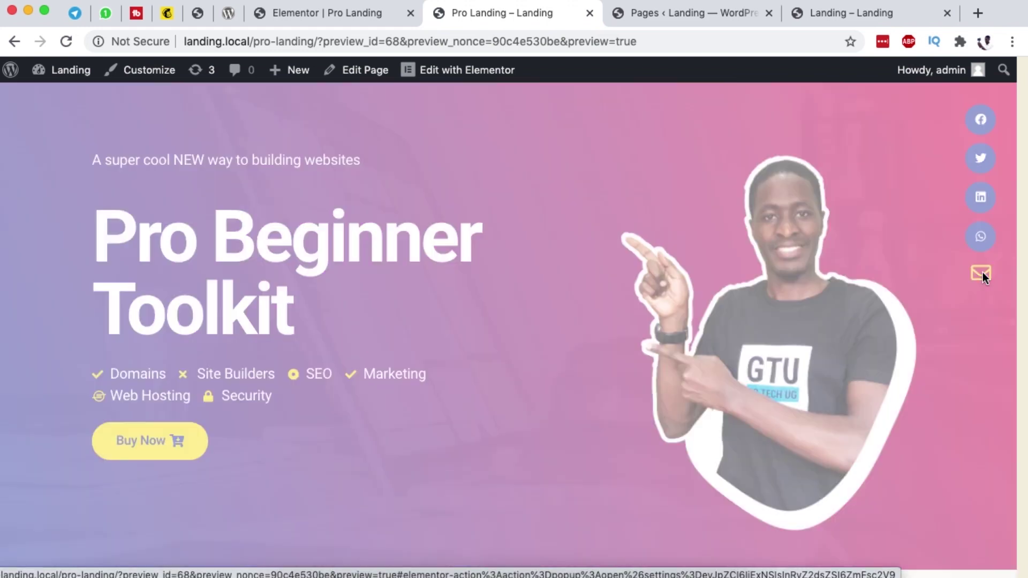
pyautogui.click(811, 283)
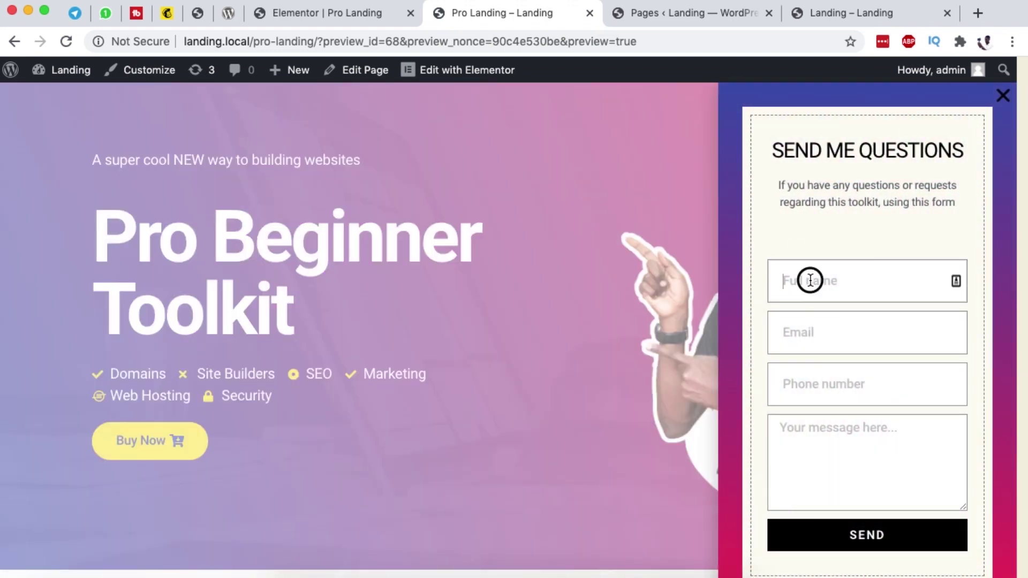
pyautogui.click(811, 333)
pyautogui.click(816, 387)
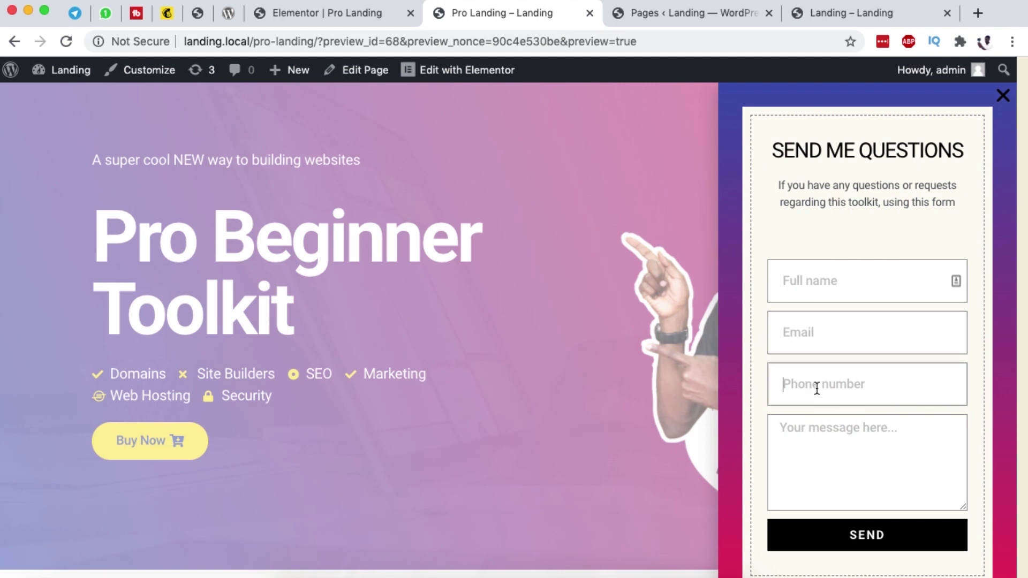
pyautogui.click(816, 449)
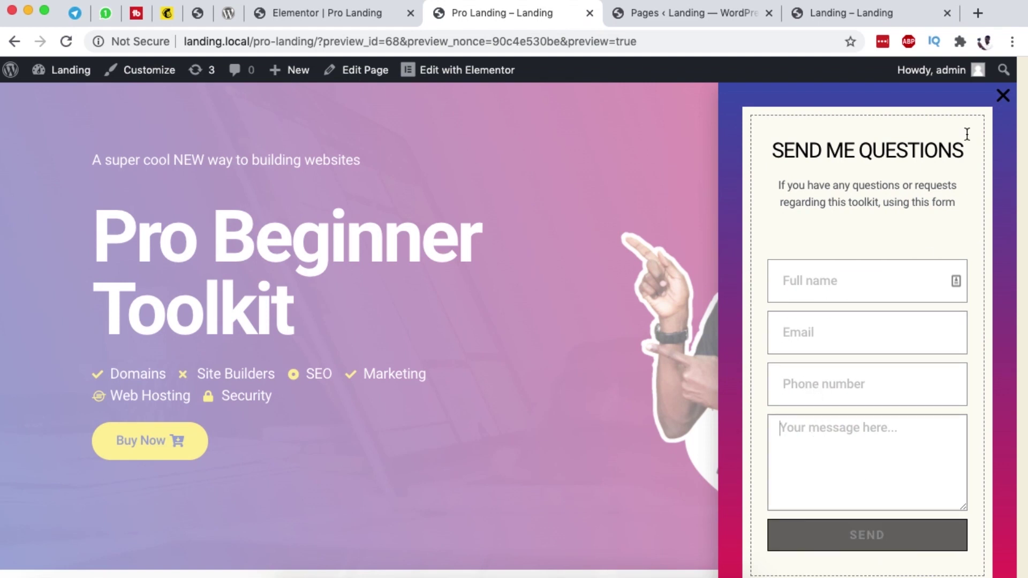
pyautogui.click(1003, 95)
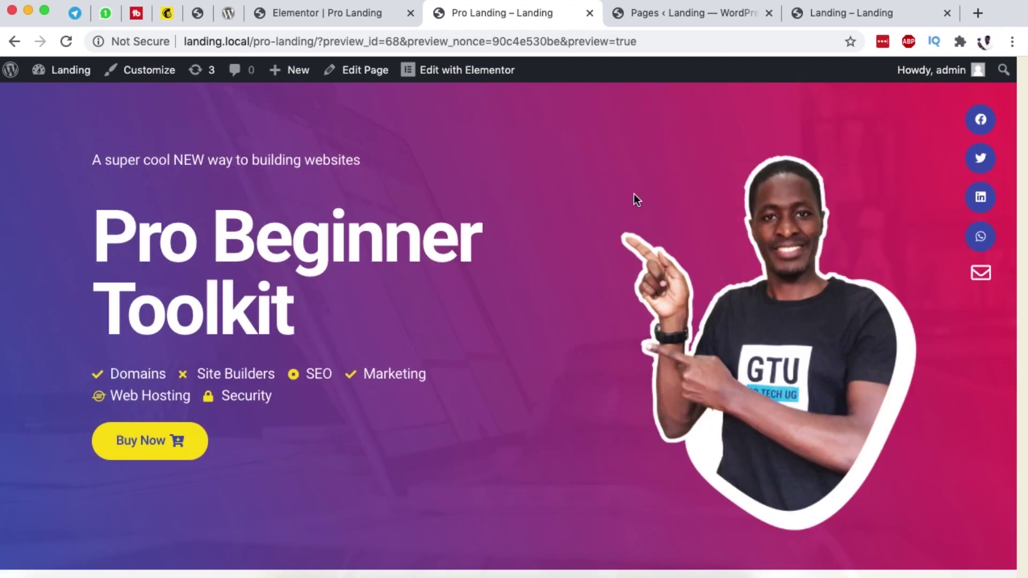
pyautogui.scroll(-3, 543, 257)
pyautogui.scroll(3, 428, 300)
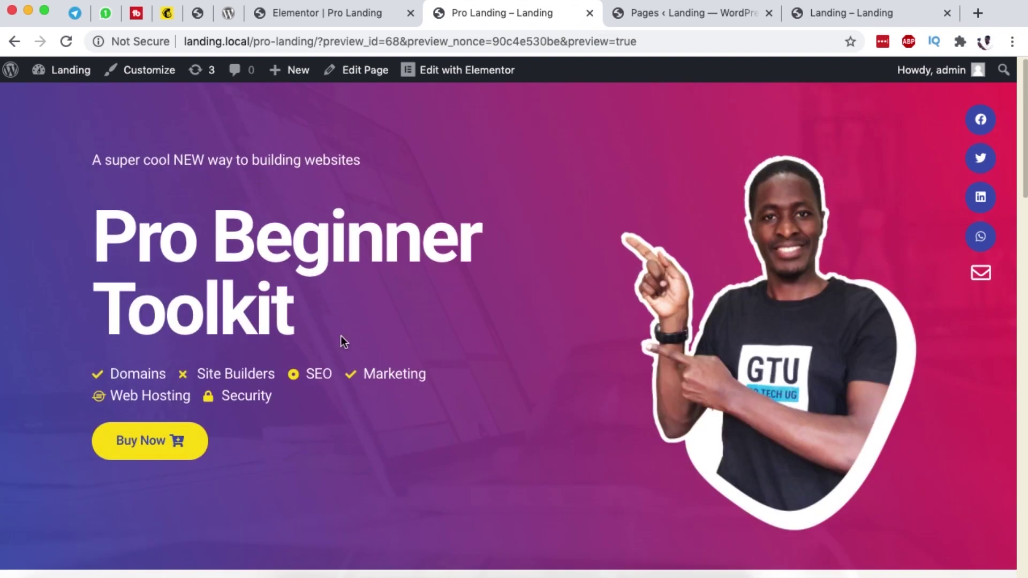
pyautogui.click(209, 446)
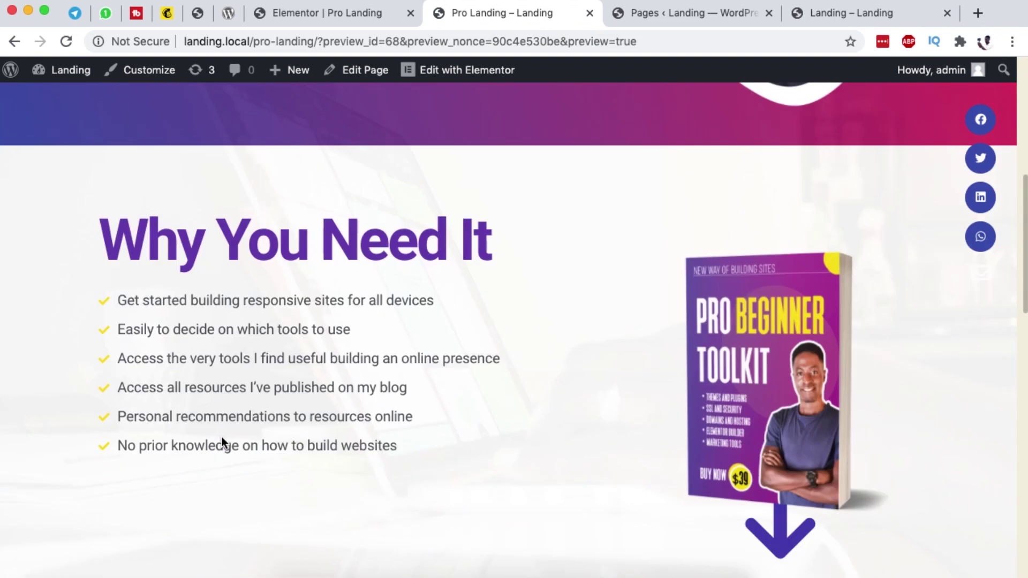
pyautogui.scroll(-2, 723, 317)
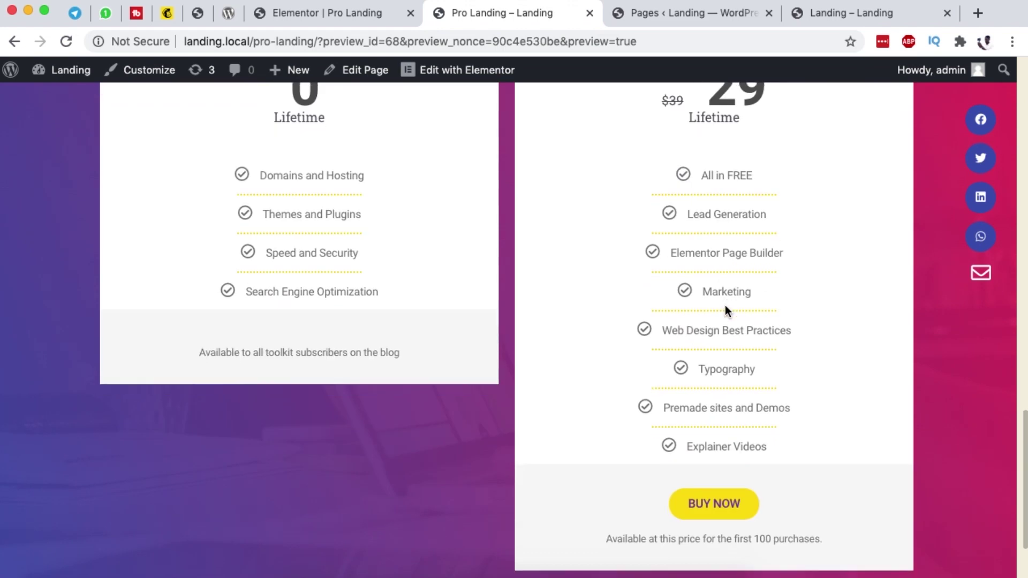
pyautogui.scroll(5, 718, 303)
pyautogui.scroll(10, 718, 304)
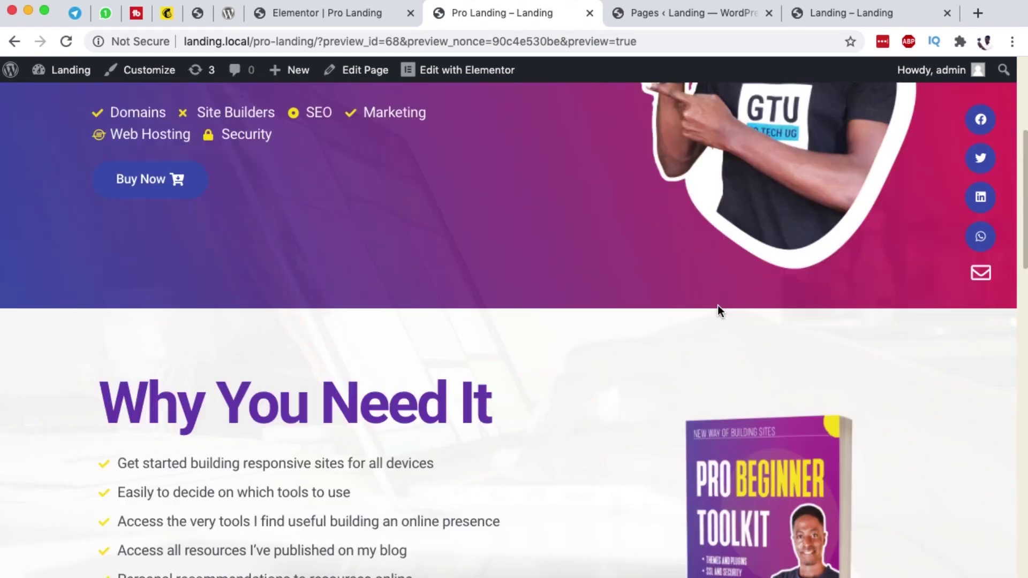
pyautogui.scroll(-5, 717, 305)
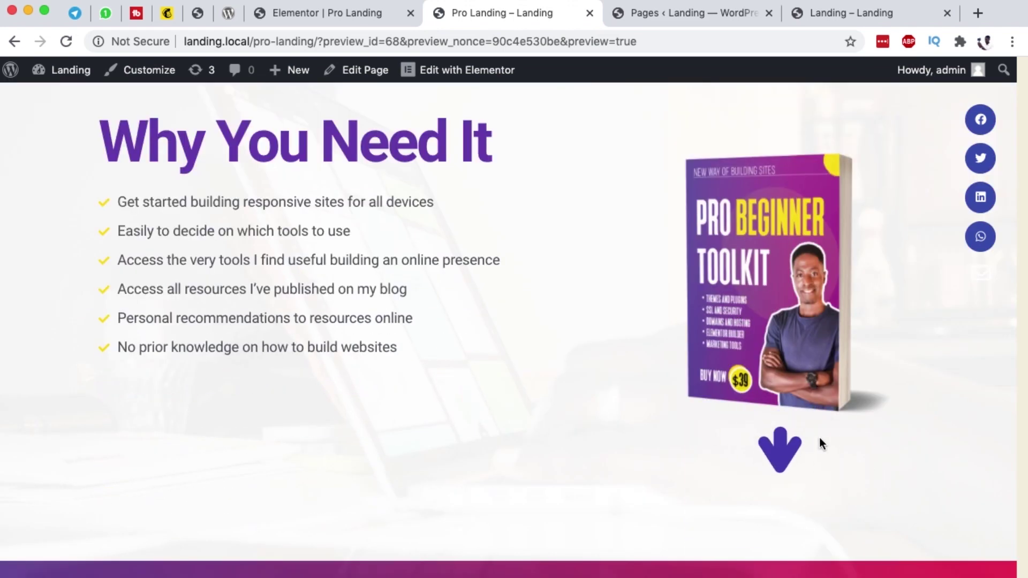
pyautogui.scroll(-15, 701, 345)
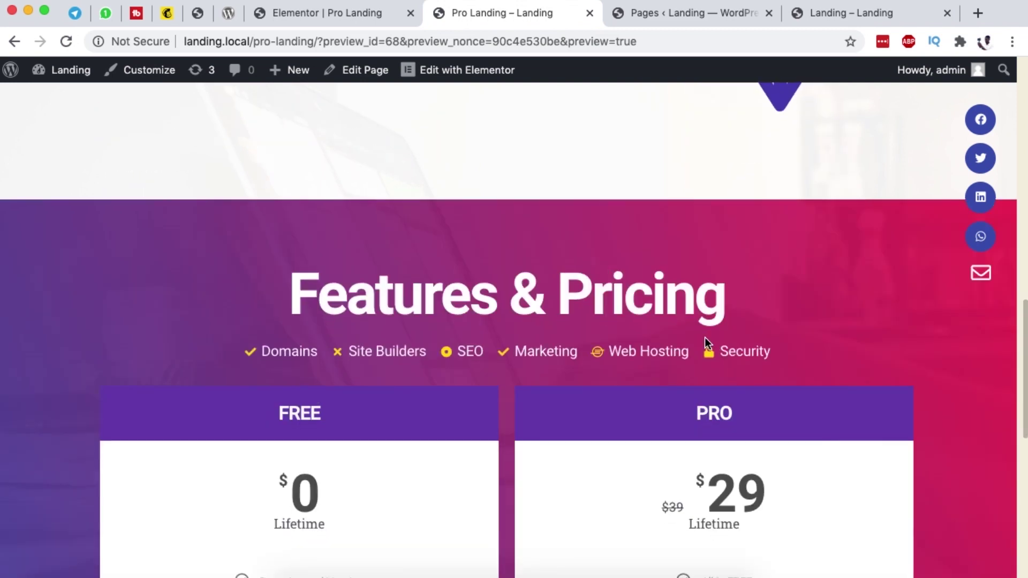
pyautogui.scroll(-3, 703, 335)
# Step: Inspect the page in Chrome DevTools to test its responsiveness
pyautogui.rightClick(419, 346)
pyautogui.click(500, 532)
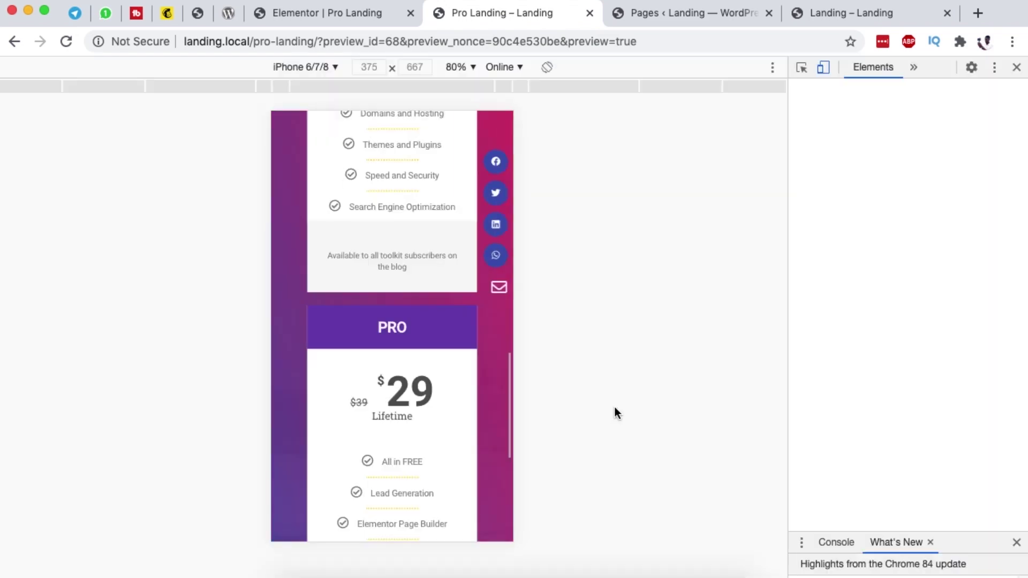
pyautogui.scroll(15, 406, 296)
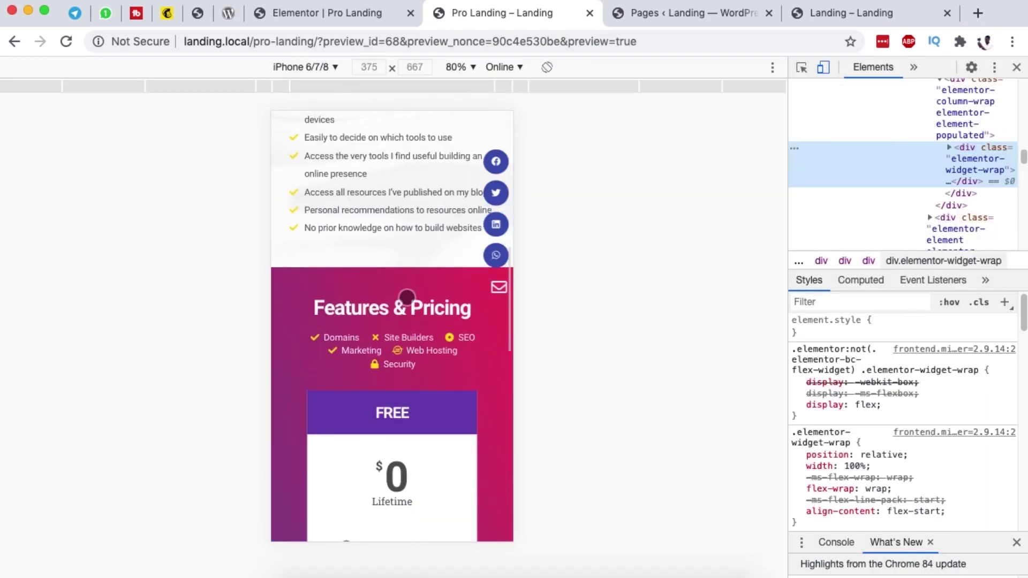
pyautogui.scroll(-4, 452, 328)
pyautogui.scroll(5, 452, 328)
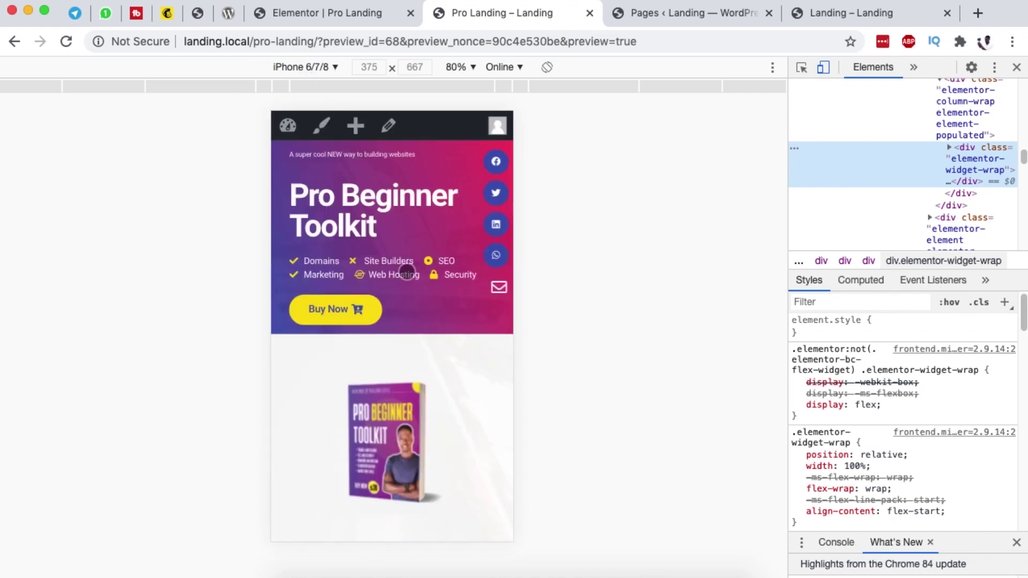
pyautogui.scroll(-15, 410, 313)
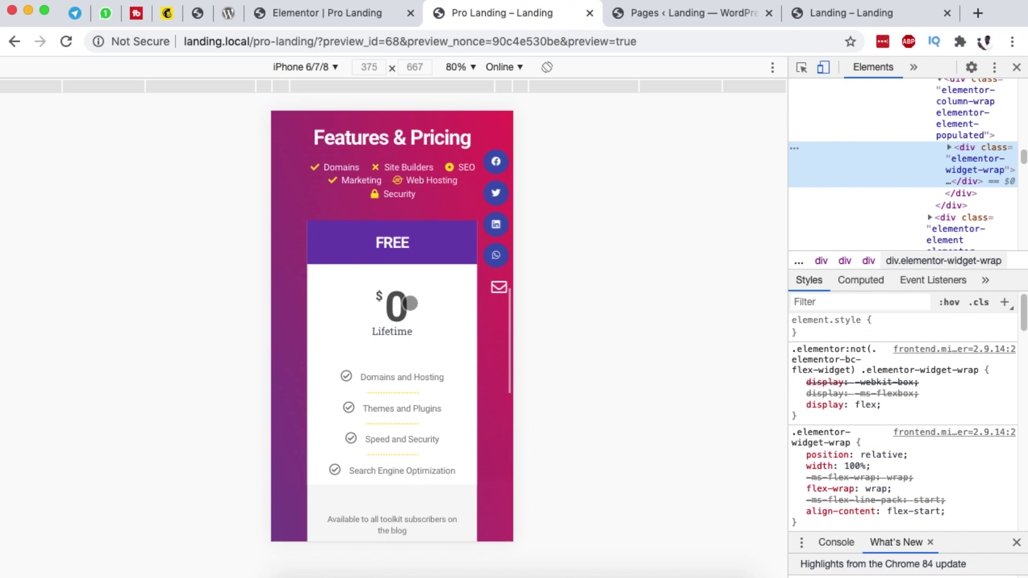
pyautogui.scroll(-5, 410, 299)
pyautogui.scroll(15, 409, 294)
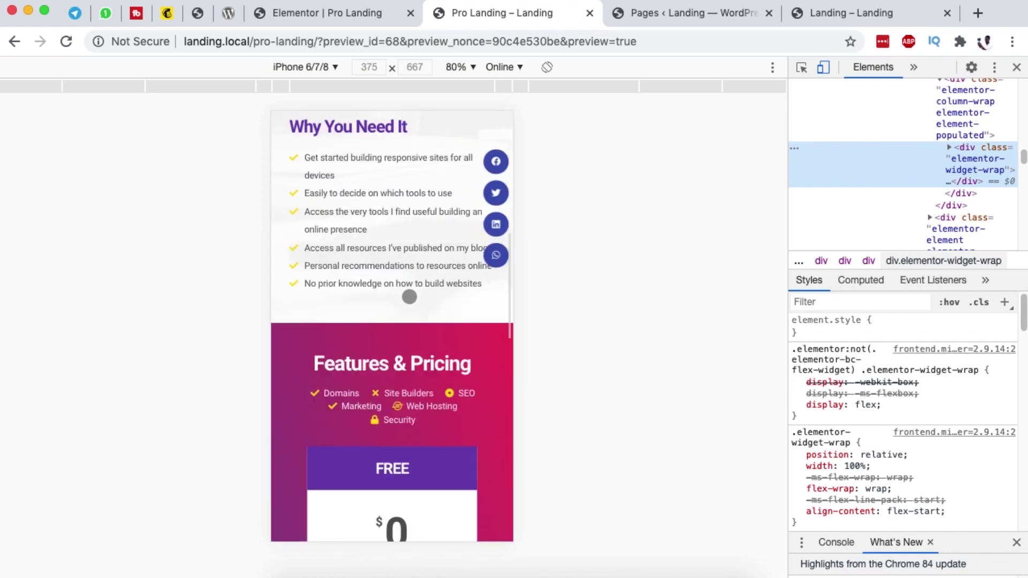
# Step: Preview the page at Galaxy S5 size and scroll through it
pyautogui.click(328, 68)
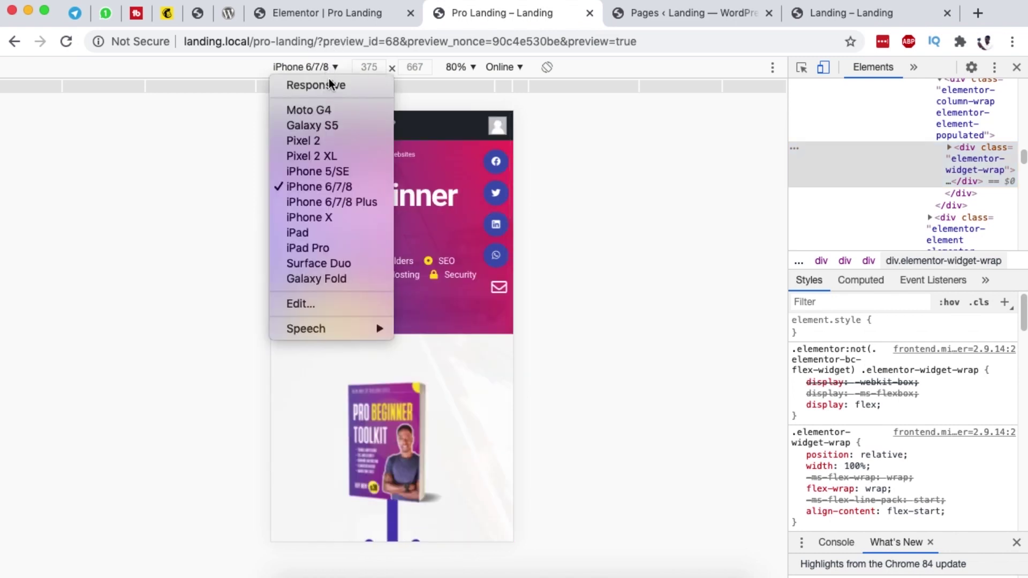
pyautogui.click(321, 125)
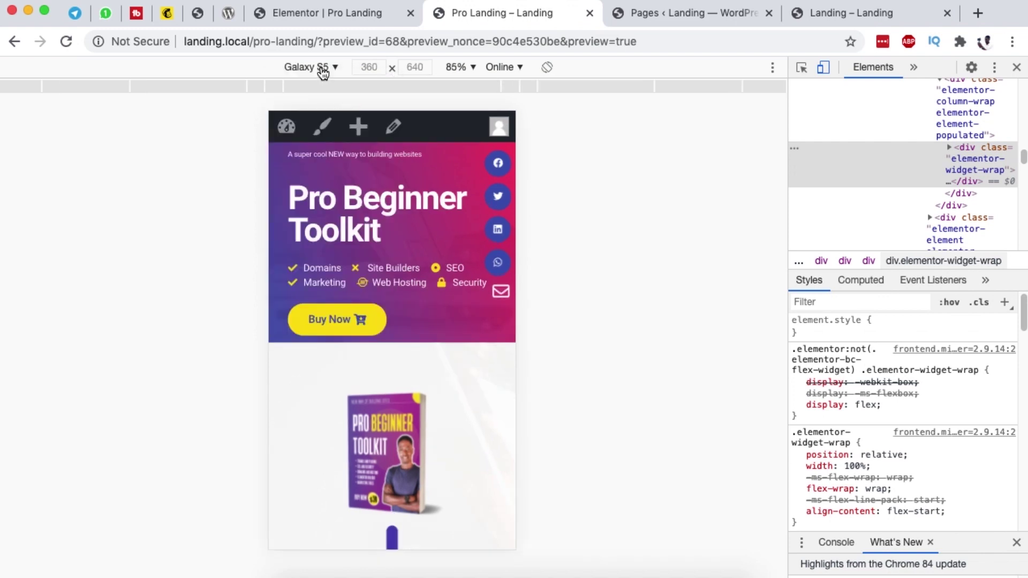
pyautogui.scroll(-8, 427, 292)
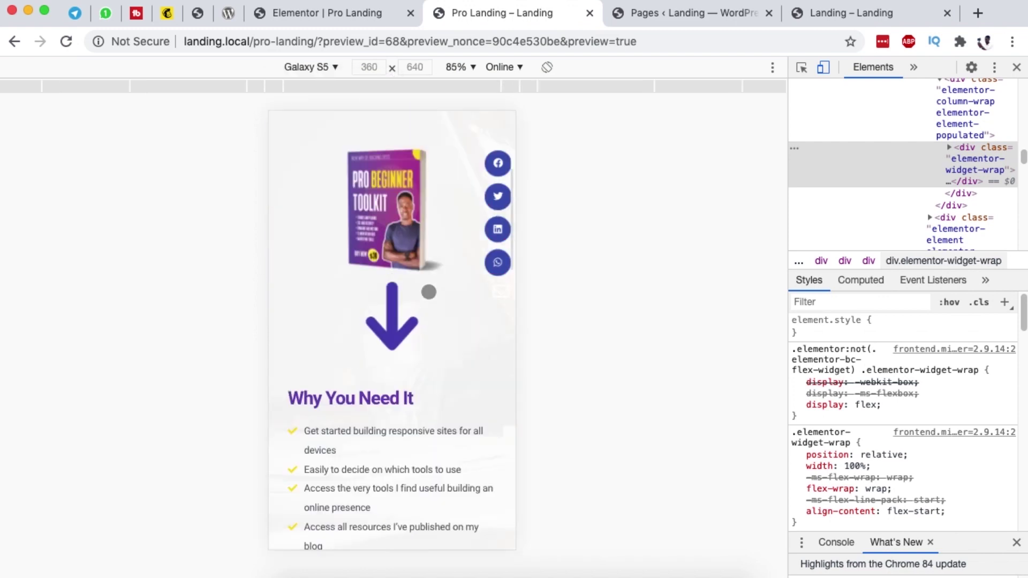
pyautogui.scroll(-15, 428, 290)
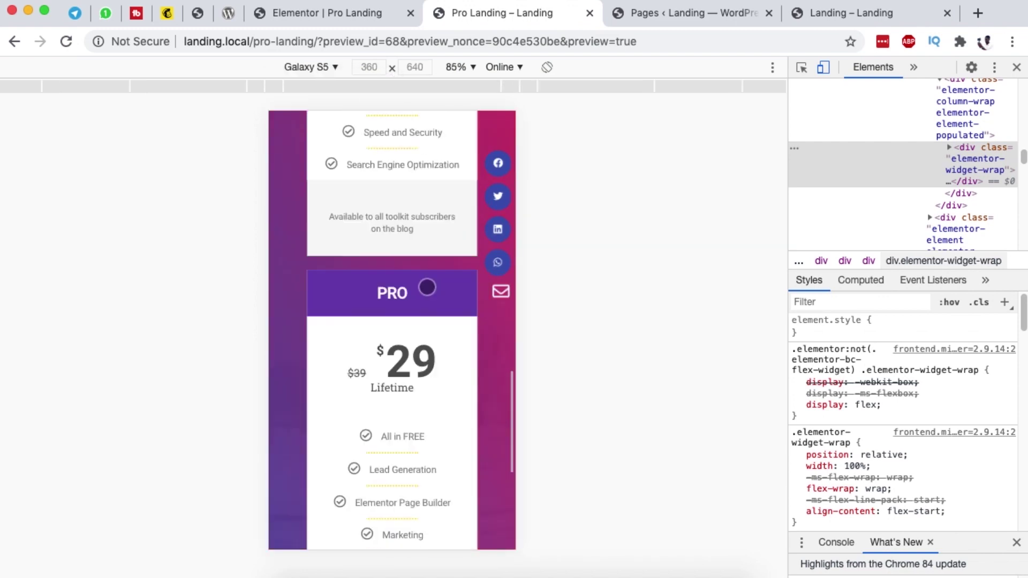
# Step: Close the mobile developer preview and go back to the Elementor Pro Landing editor
pyautogui.click(327, 66)
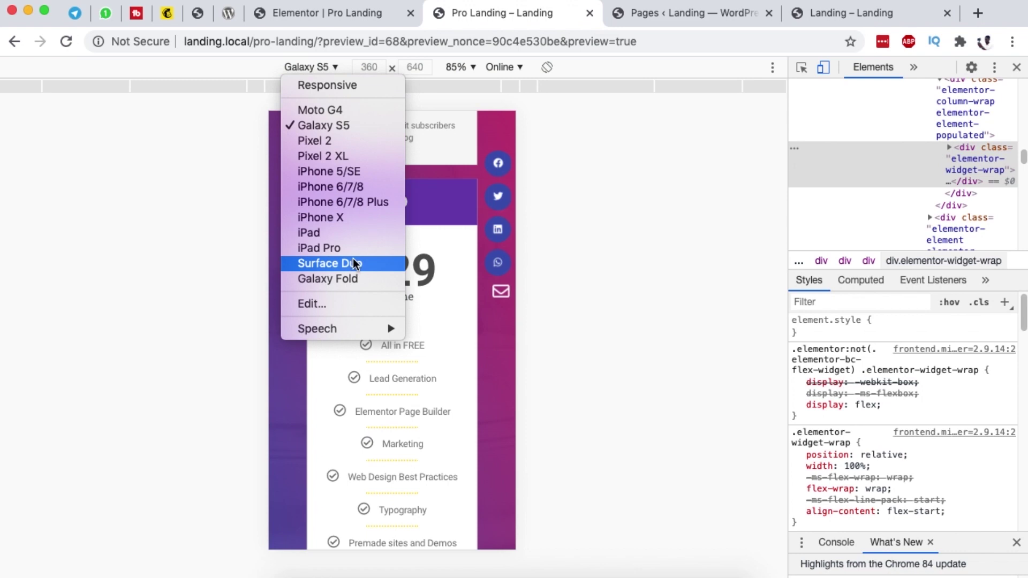
pyautogui.click(642, 233)
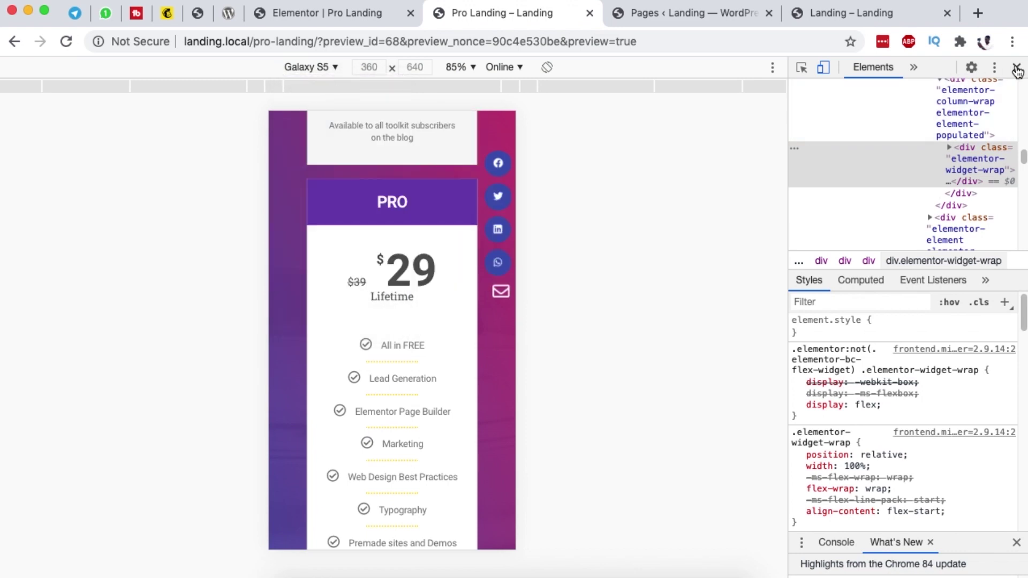
pyautogui.click(1017, 68)
pyautogui.click(348, 14)
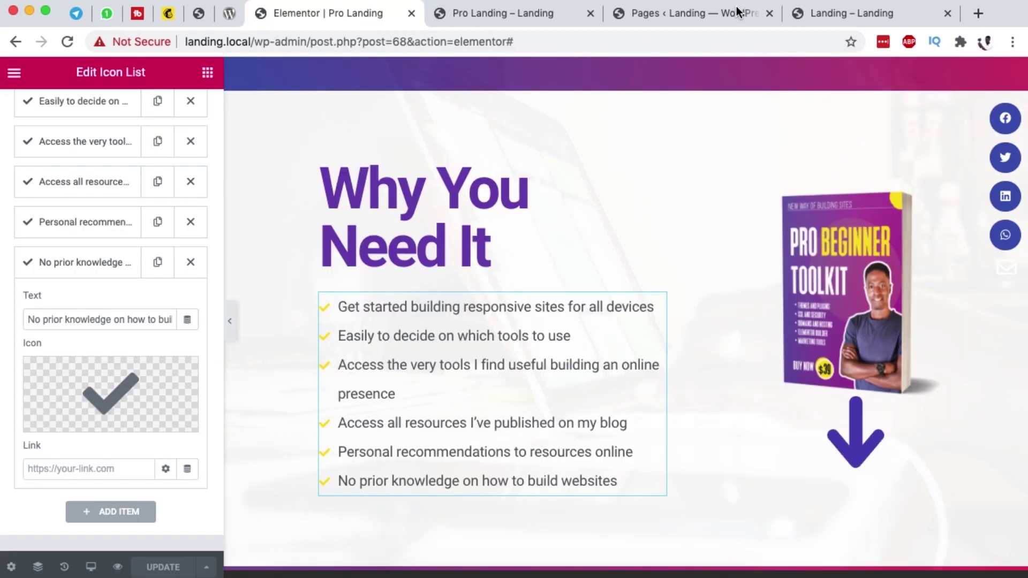
# Step: Move the WordPress admin tab to the front and view the installed plugins
pyautogui.click(735, 7)
pyautogui.moveTo(677, 10); pyautogui.dragTo(332, 10)
pyautogui.click(38, 409)
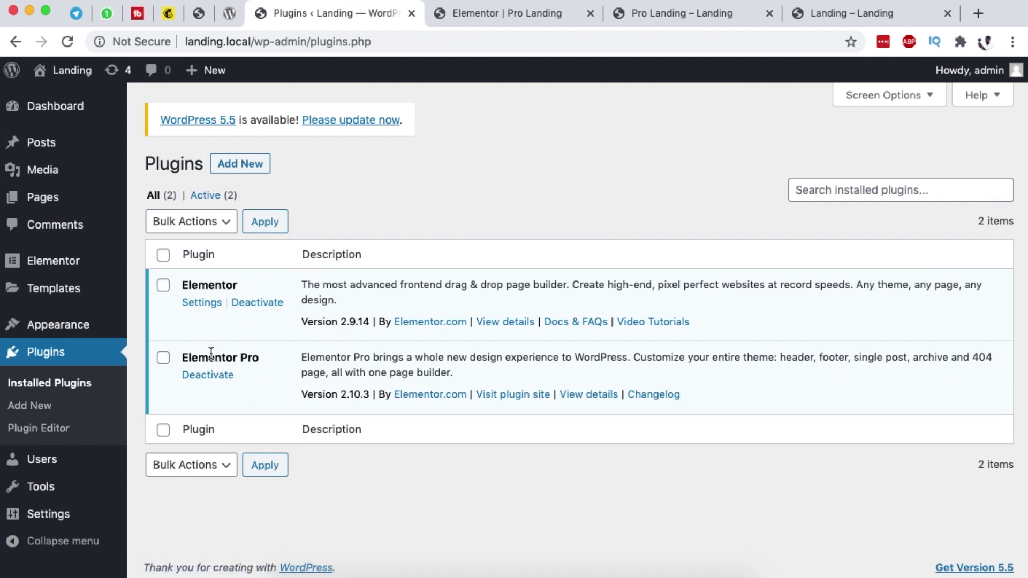
# Step: Add a new page titled 'Kit Pro', publish it, and edit it with Elementor
pyautogui.click(43, 197)
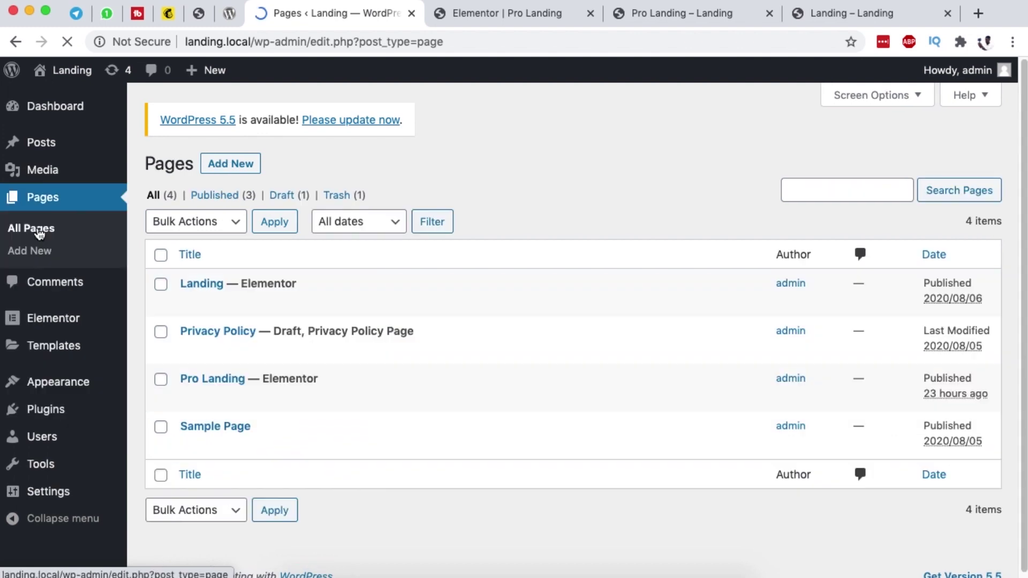
pyautogui.scroll(-1, 423, 341)
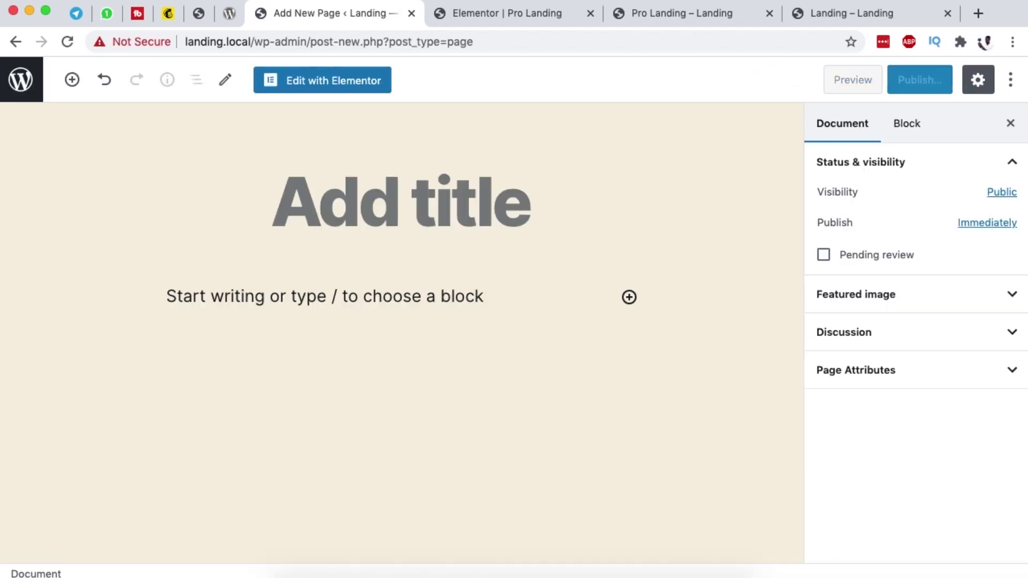
pyautogui.write('Kit Pro')
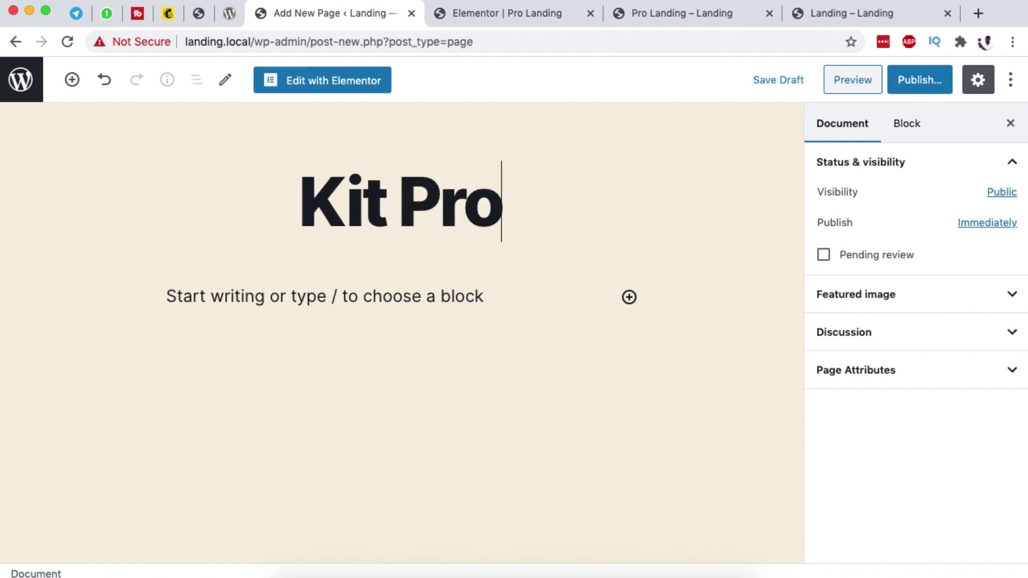
pyautogui.click(920, 81)
pyautogui.click(918, 82)
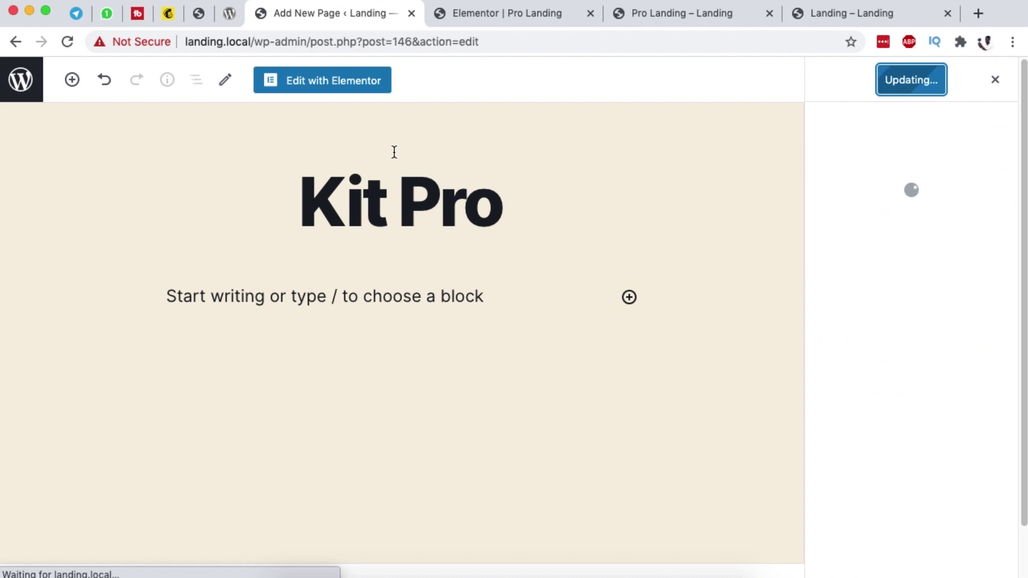
pyautogui.click(345, 90)
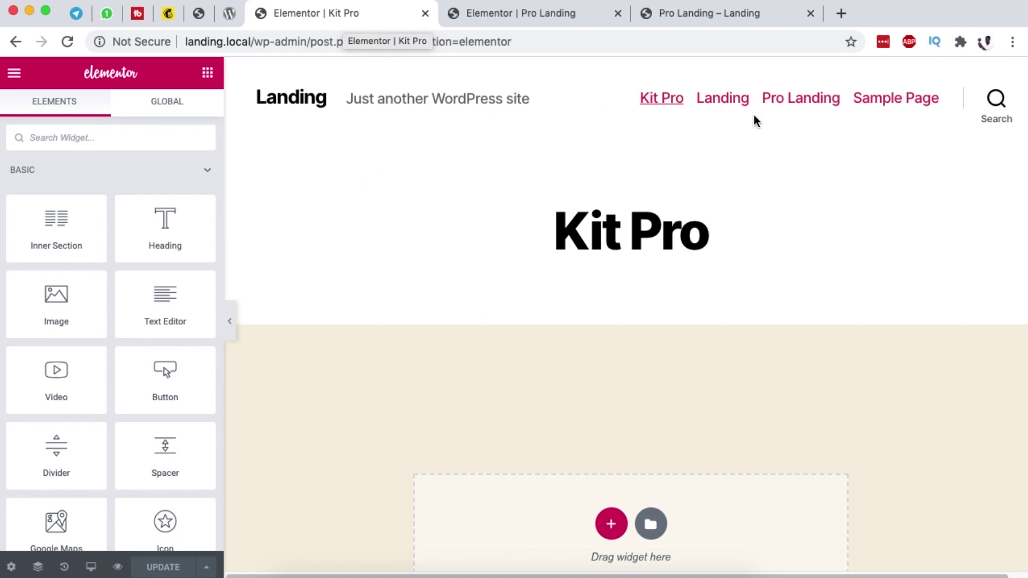
# Step: Set the Kit Pro page layout to Elementor Canvas
pyautogui.click(11, 567)
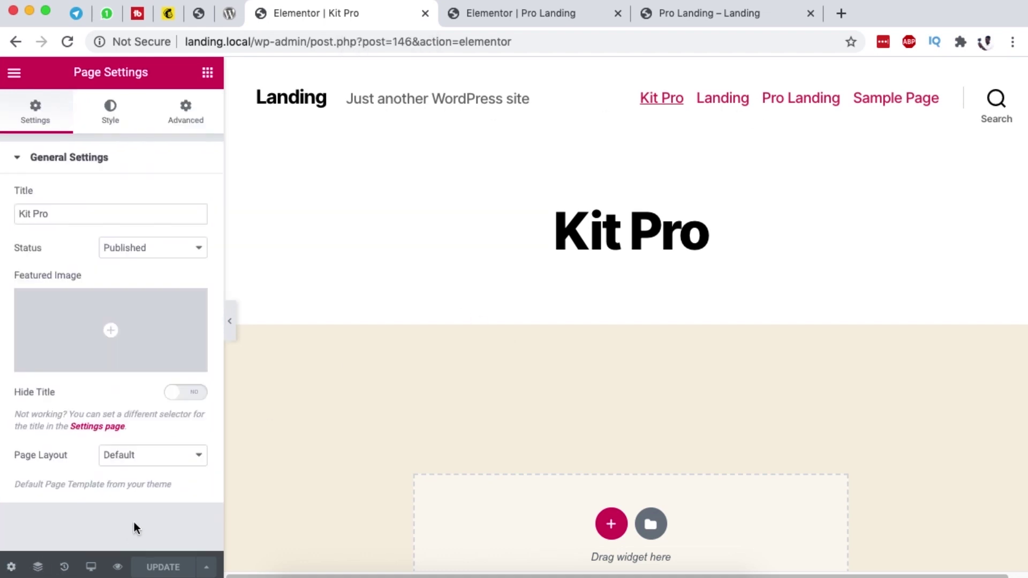
pyautogui.click(163, 462)
pyautogui.click(165, 468)
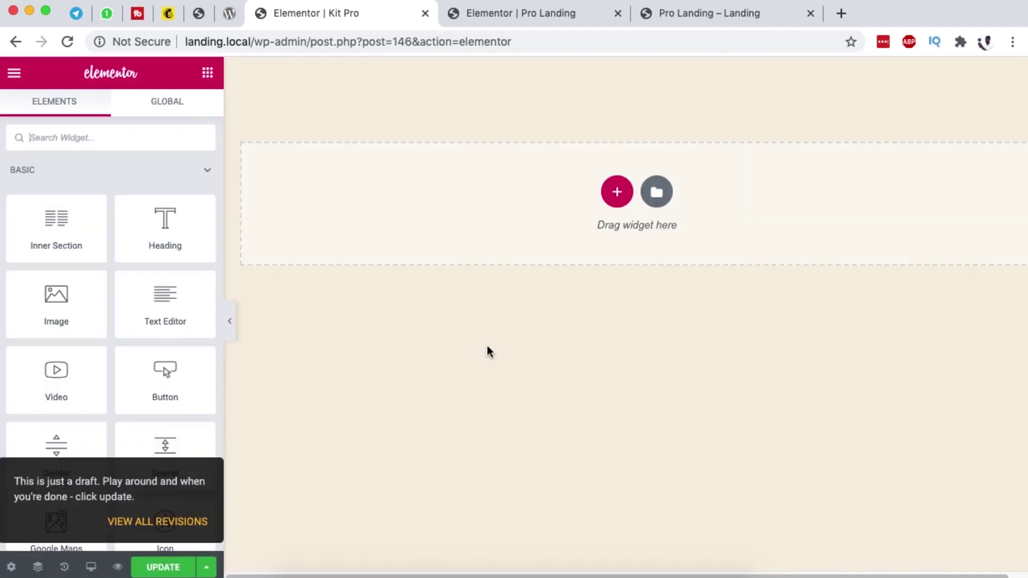
pyautogui.click(730, 16)
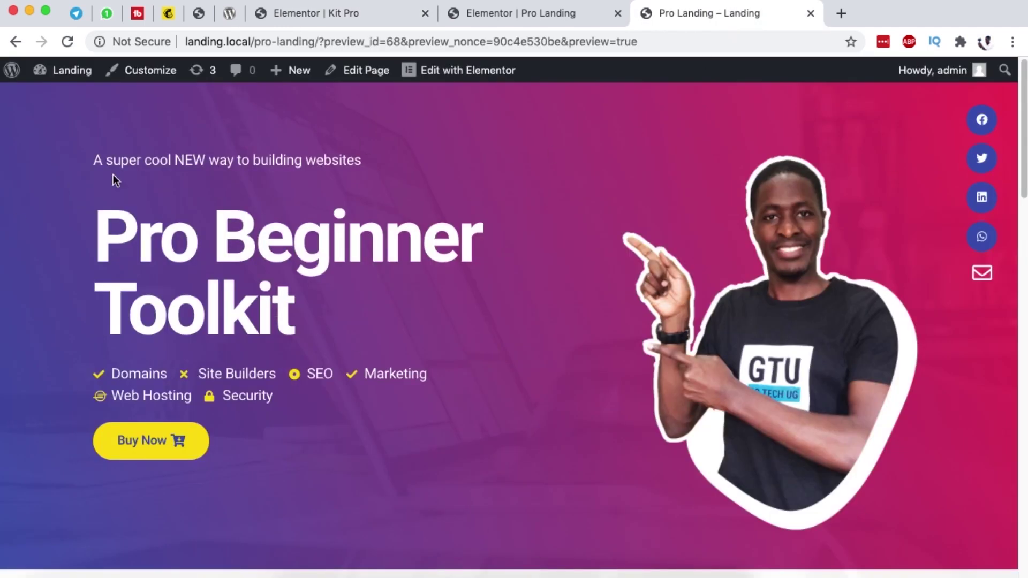
pyautogui.click(498, 17)
pyautogui.click(303, 18)
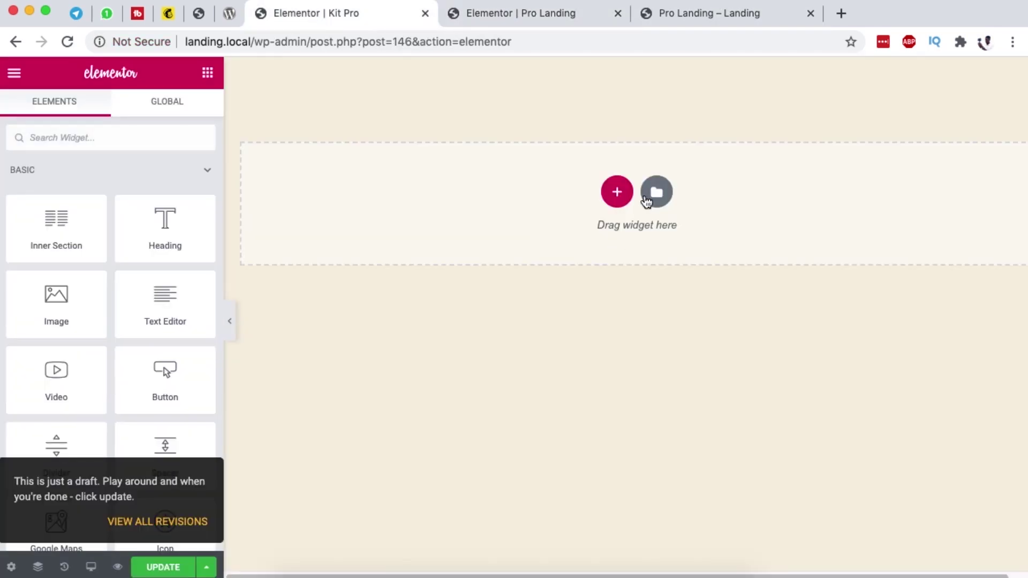
# Step: Add a new section and give it a second column
pyautogui.click(616, 192)
pyautogui.click(424, 234)
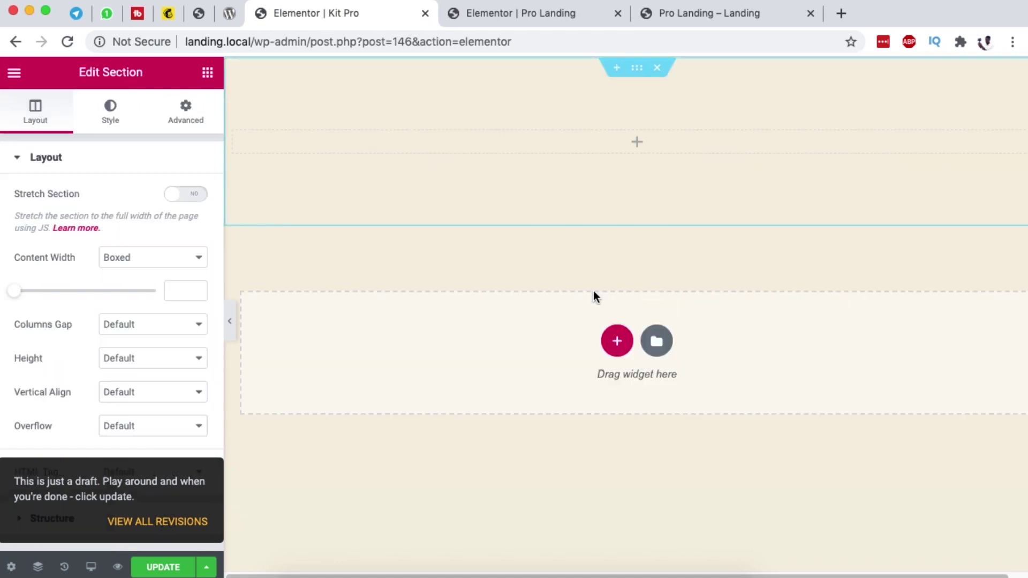
pyautogui.rightClick(236, 137)
pyautogui.click(307, 206)
# Step: Give the section a 70 VH minimum height and drop a heading into the left column
pyautogui.click(636, 68)
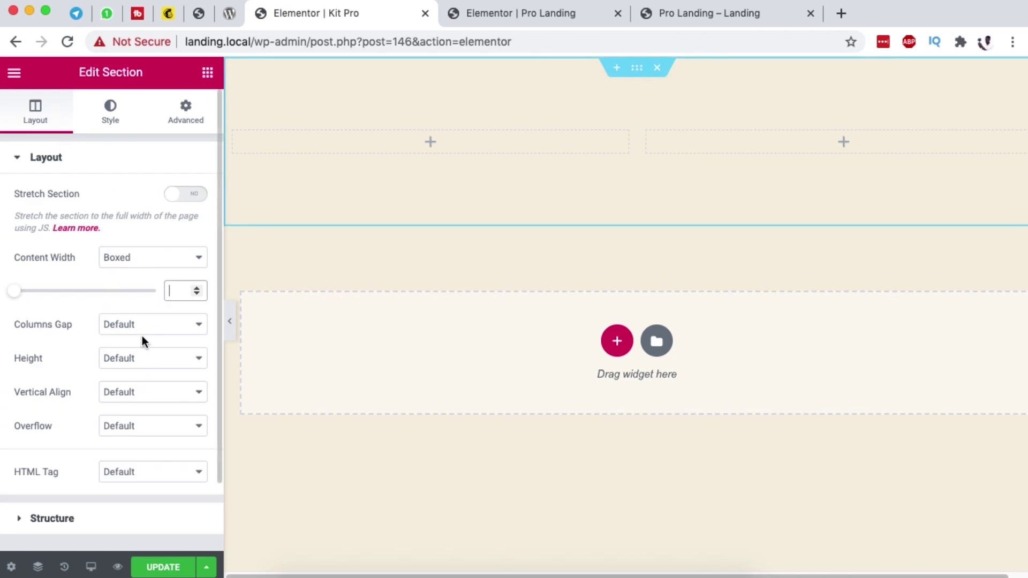
pyautogui.click(635, 69)
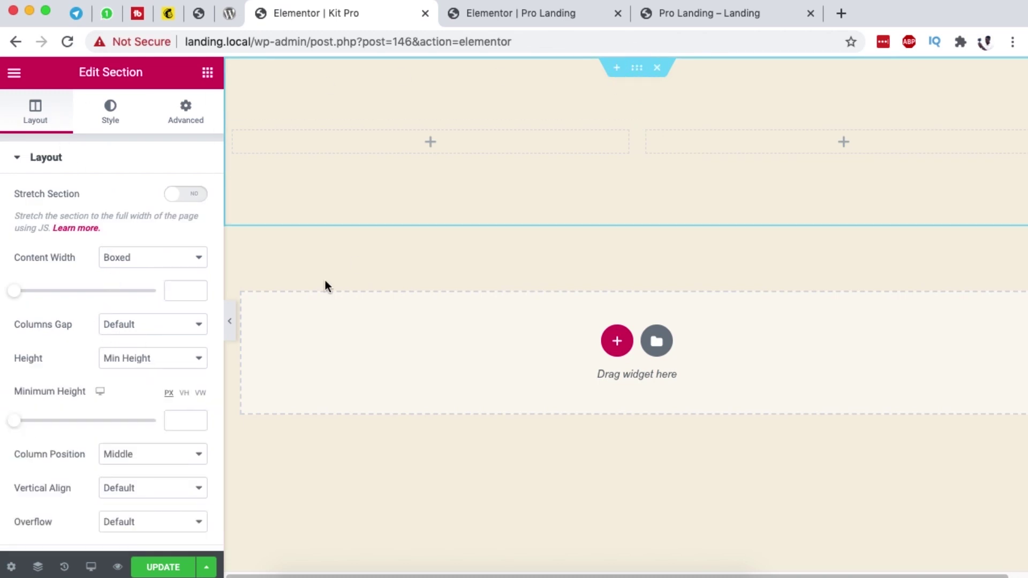
pyautogui.click(183, 392)
pyautogui.moveTo(21, 428); pyautogui.dragTo(121, 425)
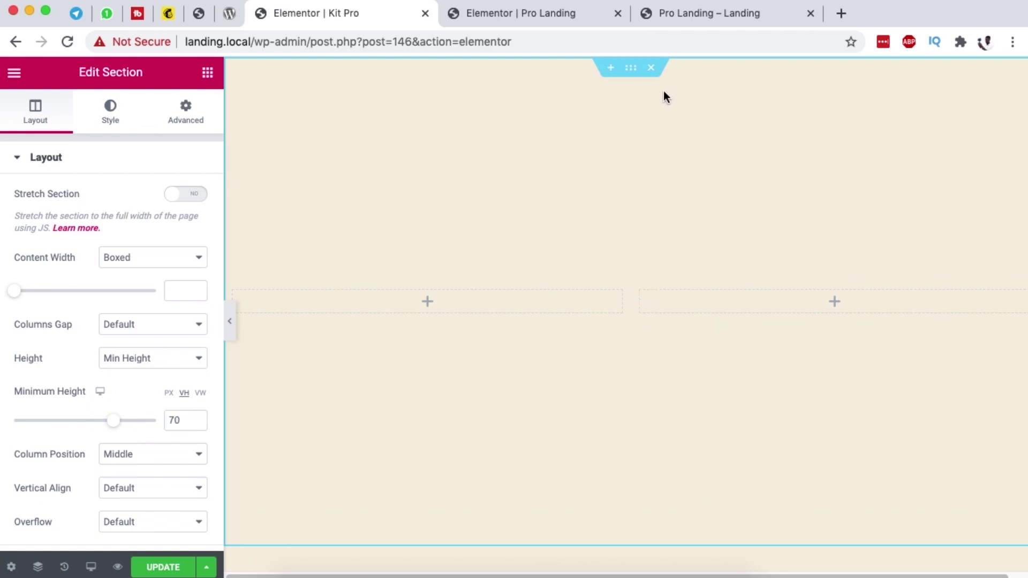
pyautogui.click(630, 69)
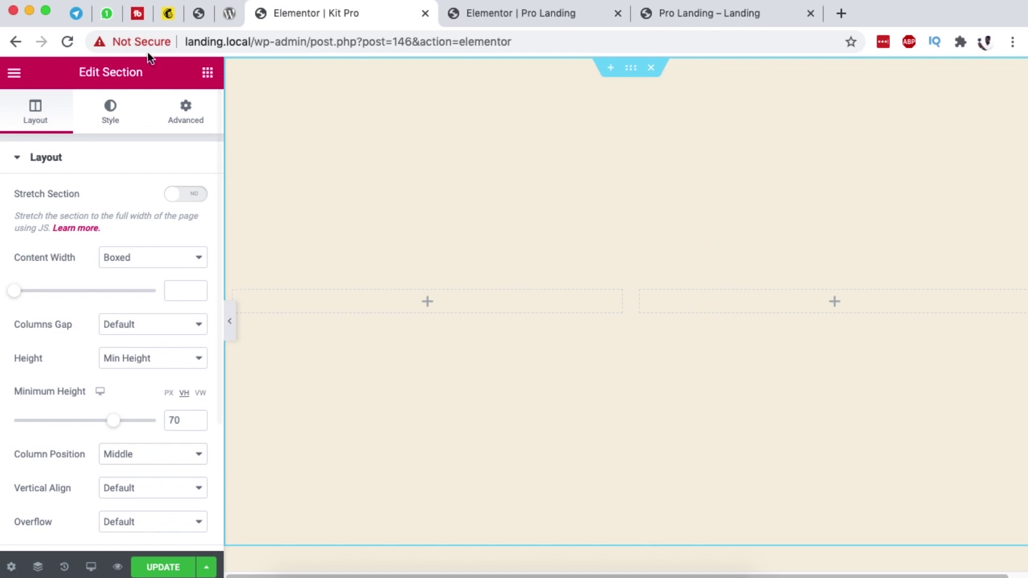
pyautogui.click(208, 73)
pyautogui.moveTo(157, 233); pyautogui.dragTo(367, 295)
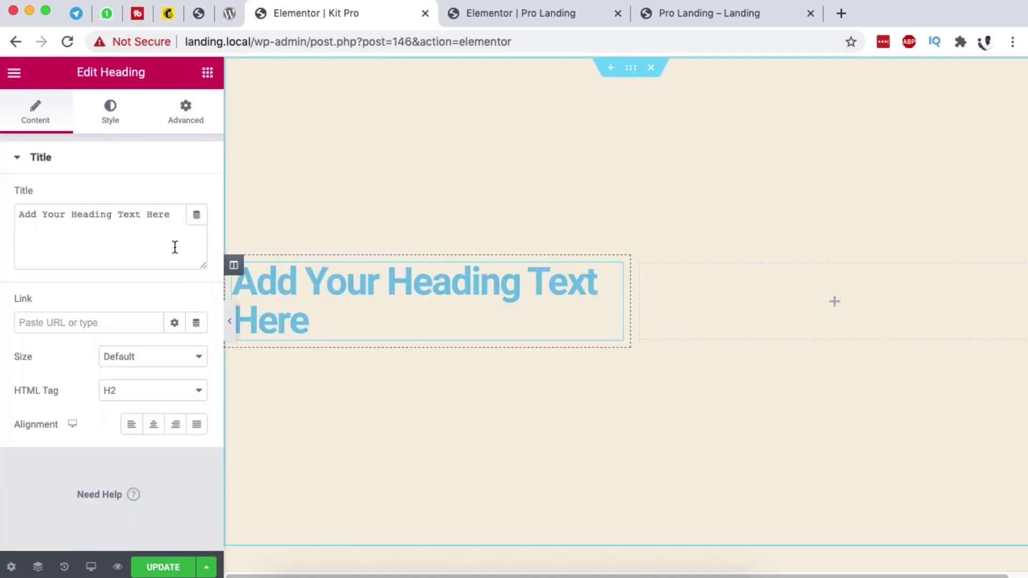
# Step: Add an Icon List and a Button under the heading, then check the live Pro Landing page
pyautogui.click(208, 73)
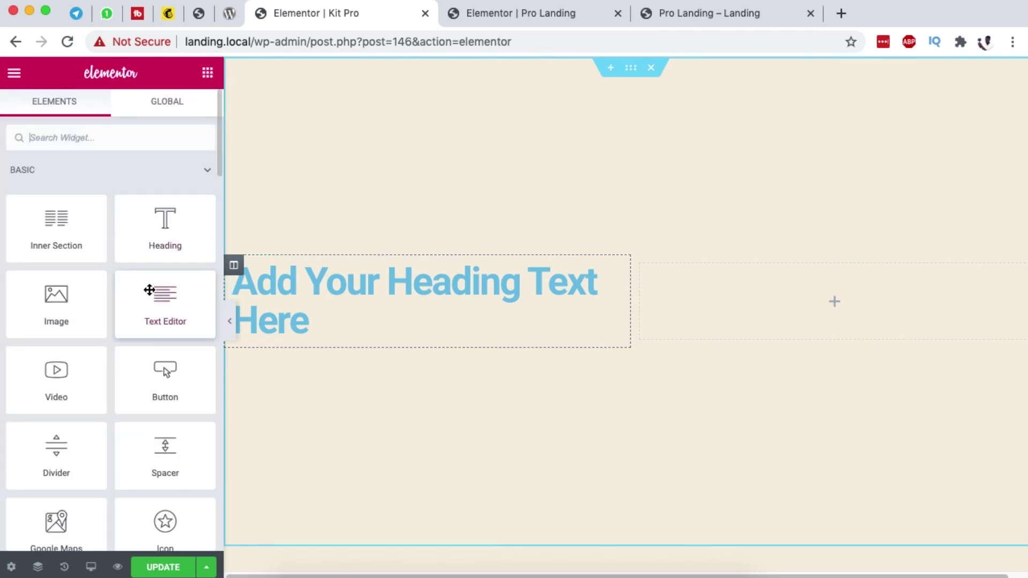
pyautogui.click(101, 139)
pyautogui.write('icon')
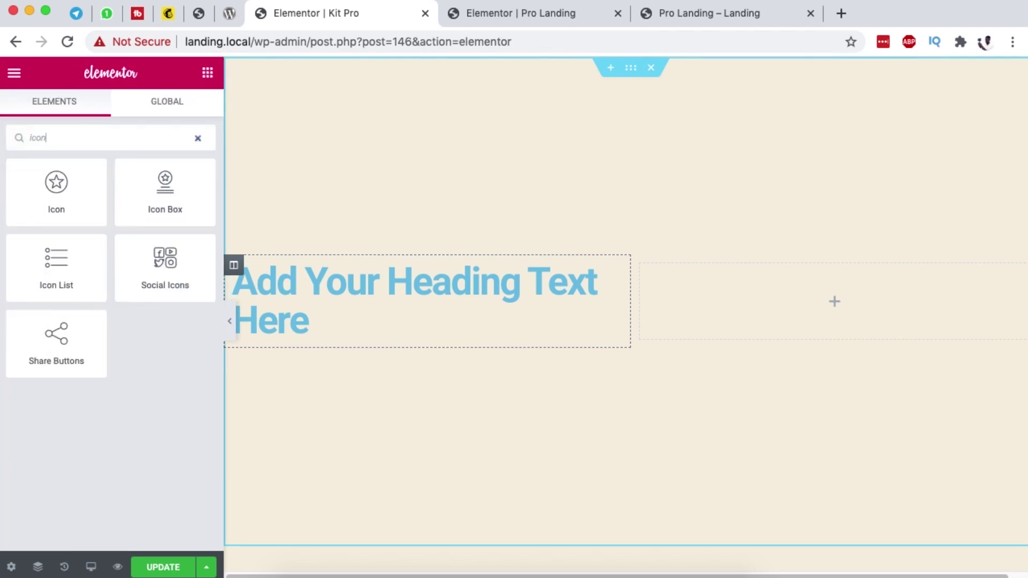
pyautogui.moveTo(327, 333); pyautogui.dragTo(326, 337)
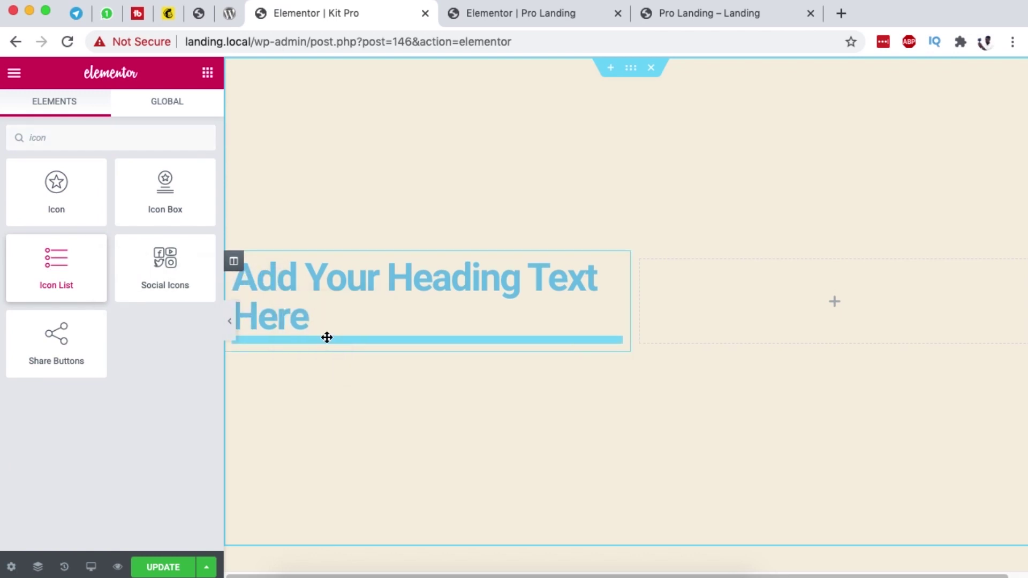
pyautogui.click(208, 72)
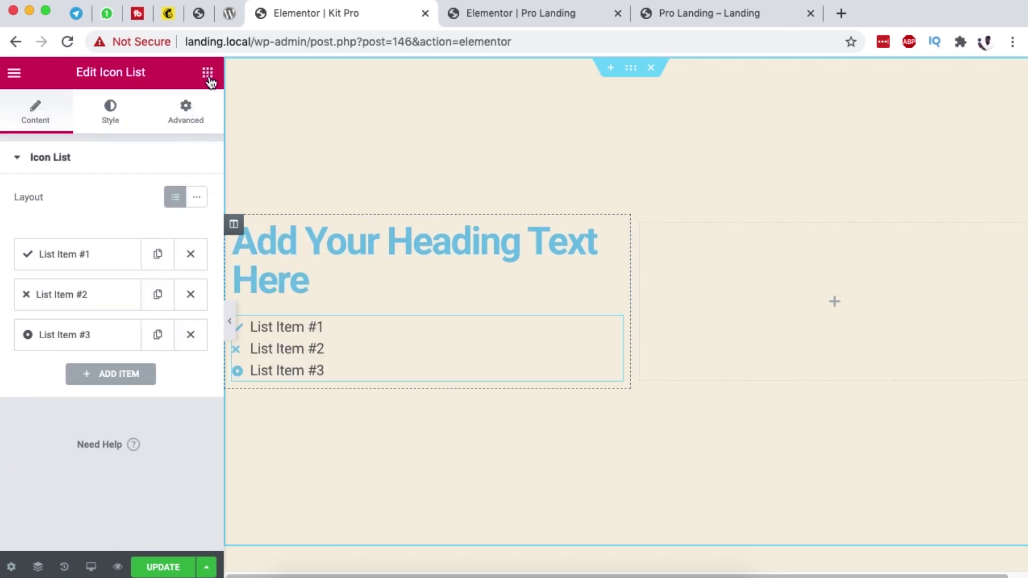
pyautogui.write('butt')
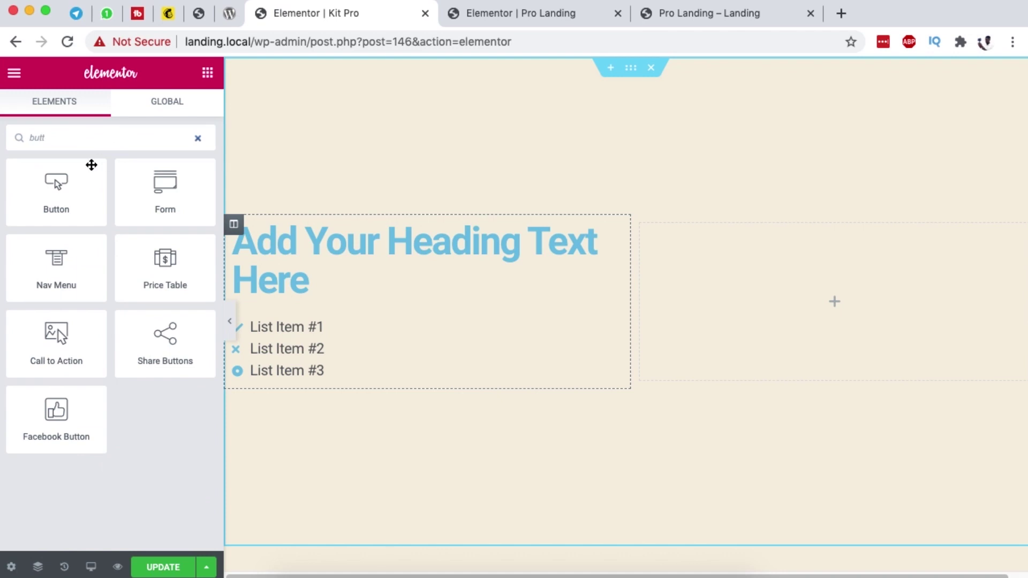
pyautogui.moveTo(91, 166); pyautogui.dragTo(293, 374)
pyautogui.click(746, 22)
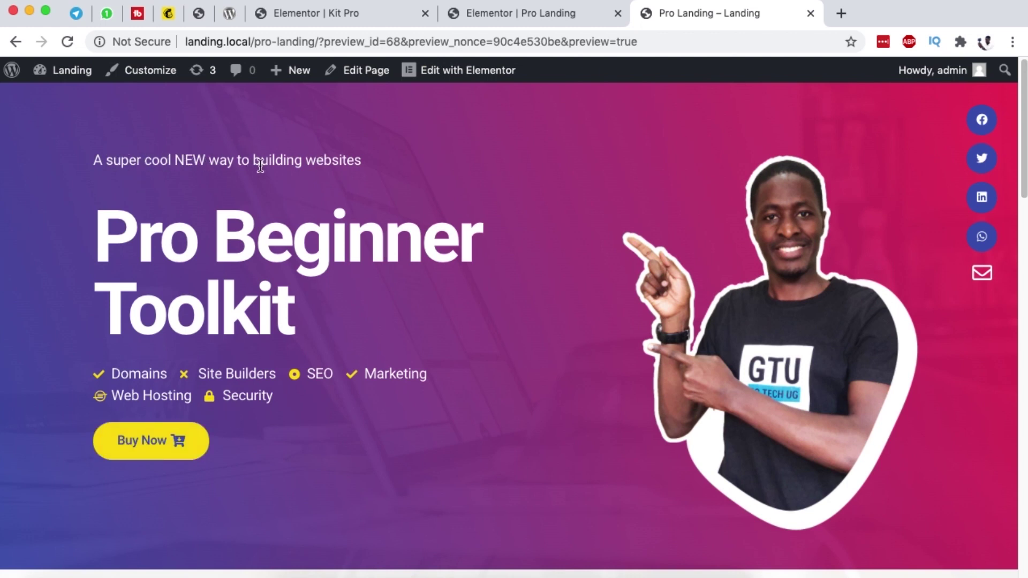
# Step: Add a text editor block above the heading in the left column
pyautogui.click(506, 17)
pyautogui.click(343, 15)
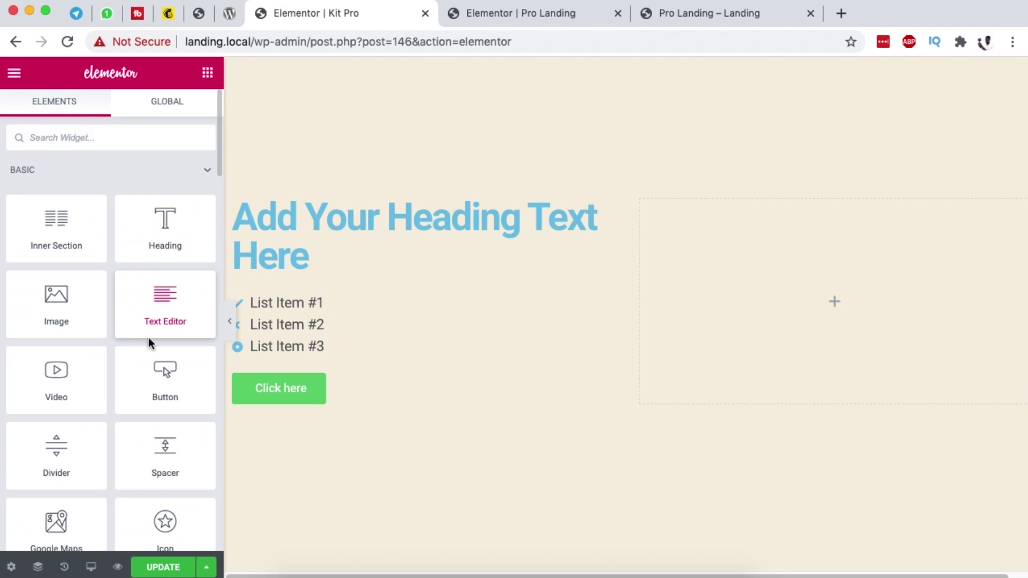
pyautogui.moveTo(154, 321); pyautogui.dragTo(284, 210)
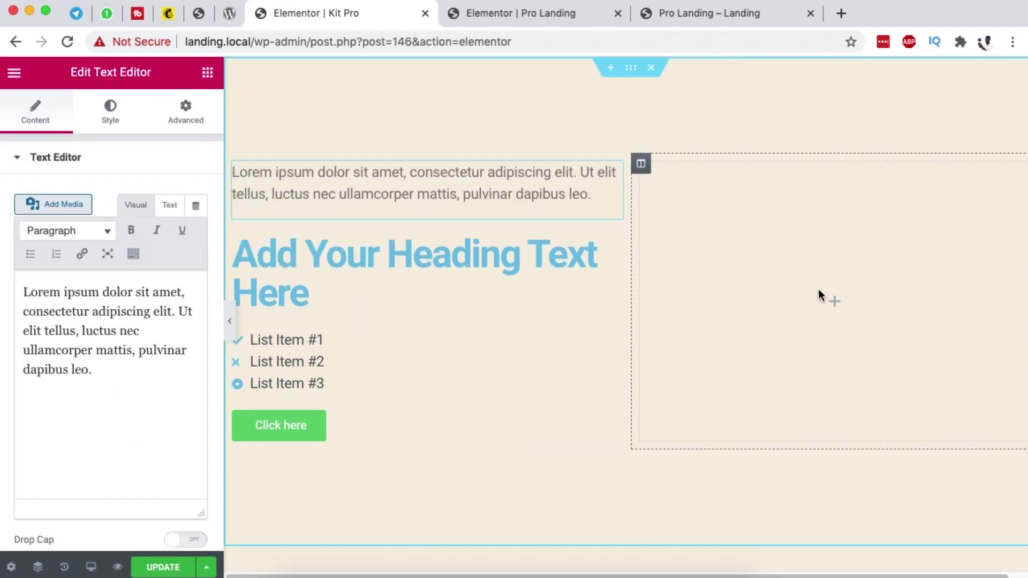
pyautogui.click(671, 11)
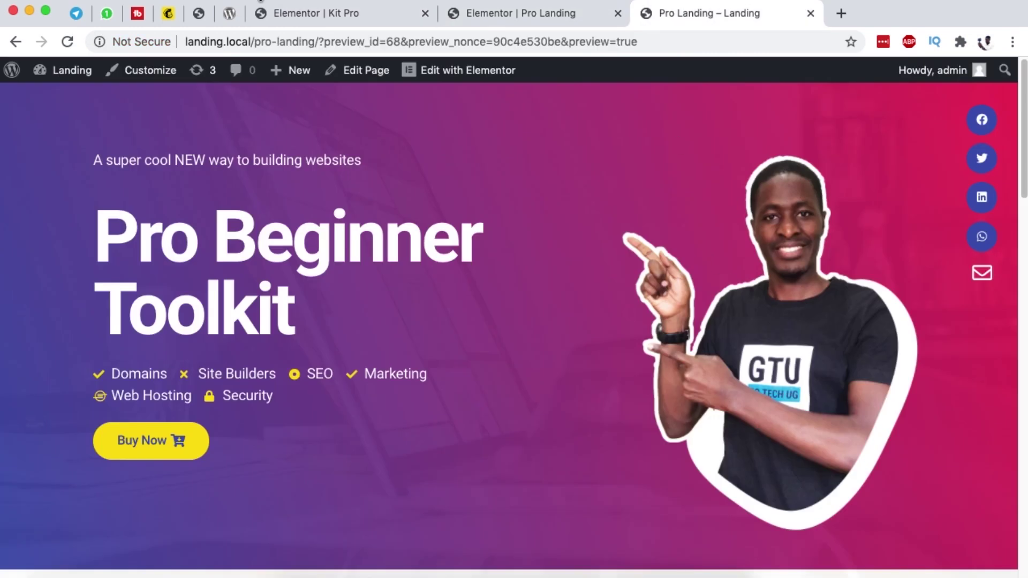
pyautogui.click(293, 14)
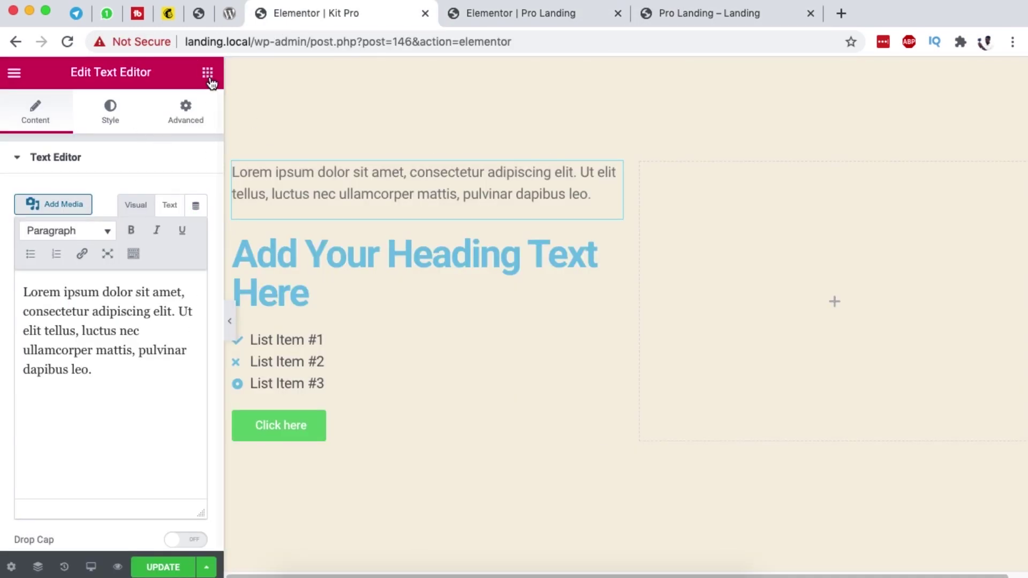
# Step: Place the point-and-blob portrait image in the right column
pyautogui.click(207, 73)
pyautogui.moveTo(67, 306); pyautogui.dragTo(871, 246)
pyautogui.click(144, 241)
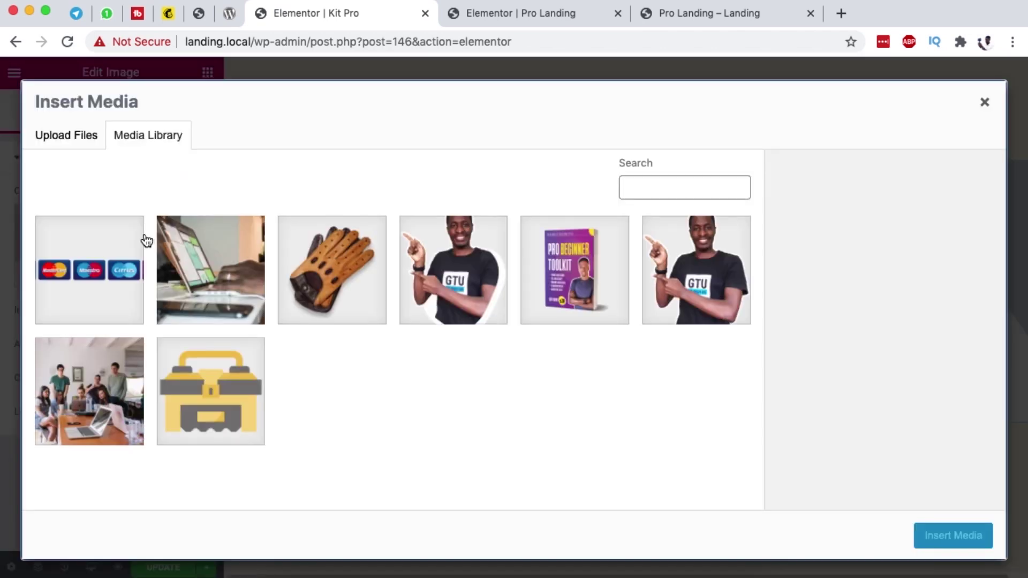
pyautogui.click(475, 286)
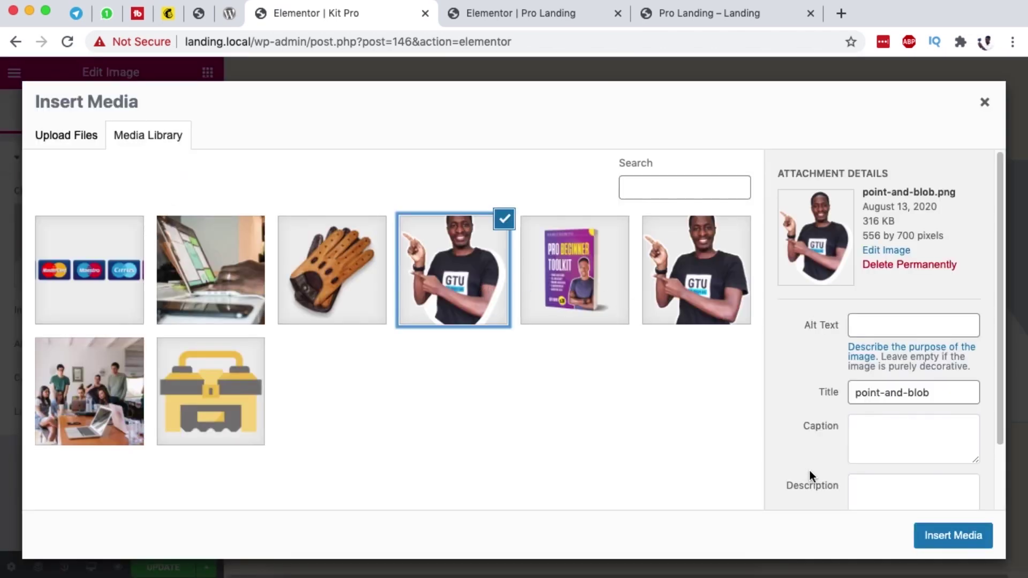
pyautogui.click(922, 535)
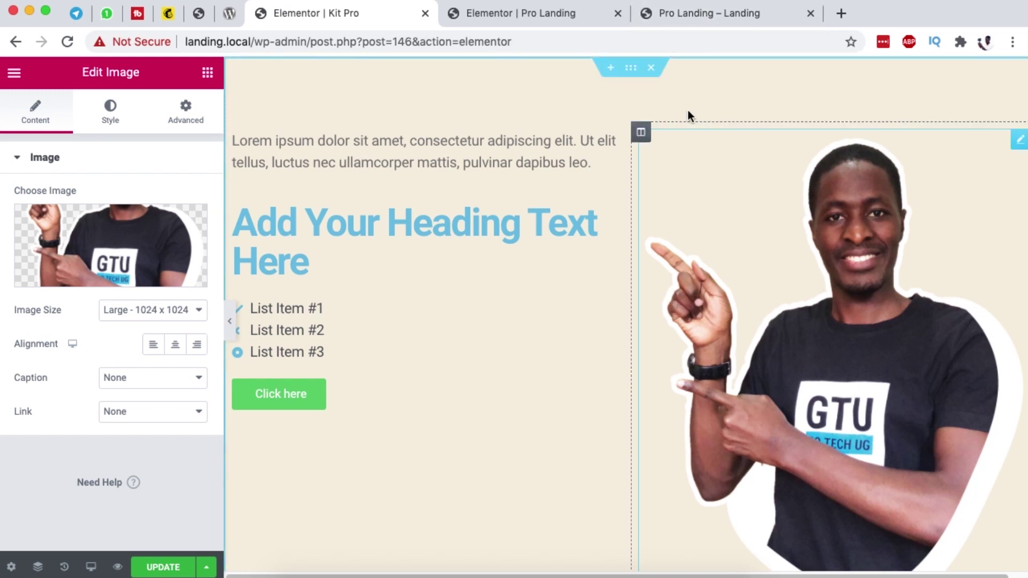
pyautogui.click(664, 12)
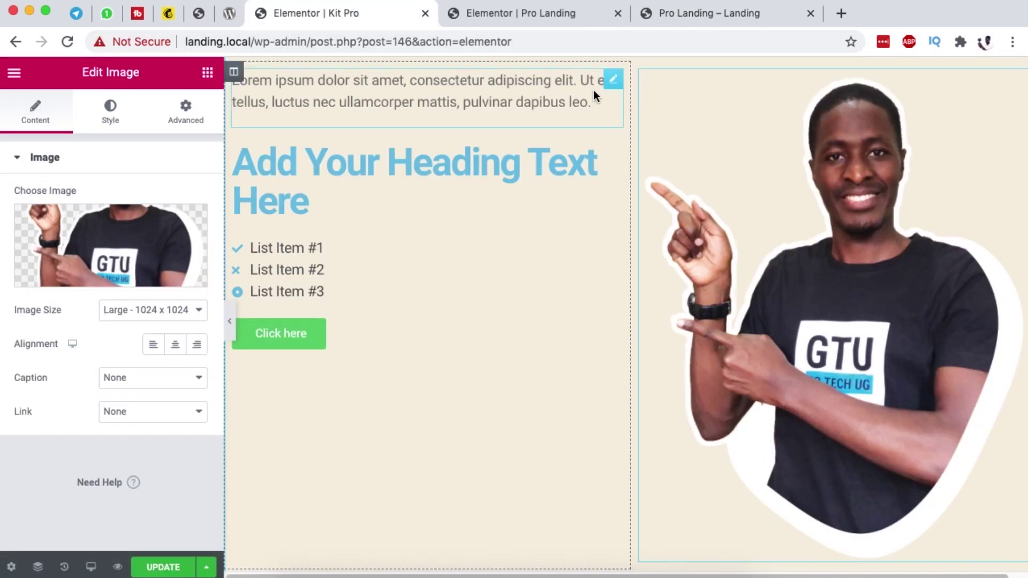
pyautogui.click(715, 12)
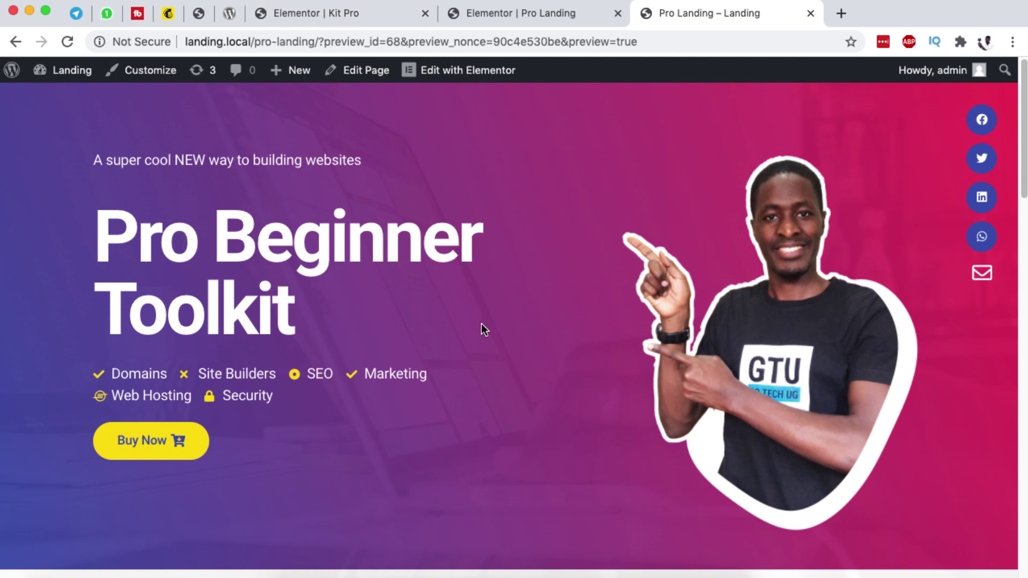
pyautogui.click(356, 15)
# Step: Give the section a classic background using the laptop-desk photo
pyautogui.scroll(2, 442, 303)
pyautogui.click(630, 69)
pyautogui.click(110, 114)
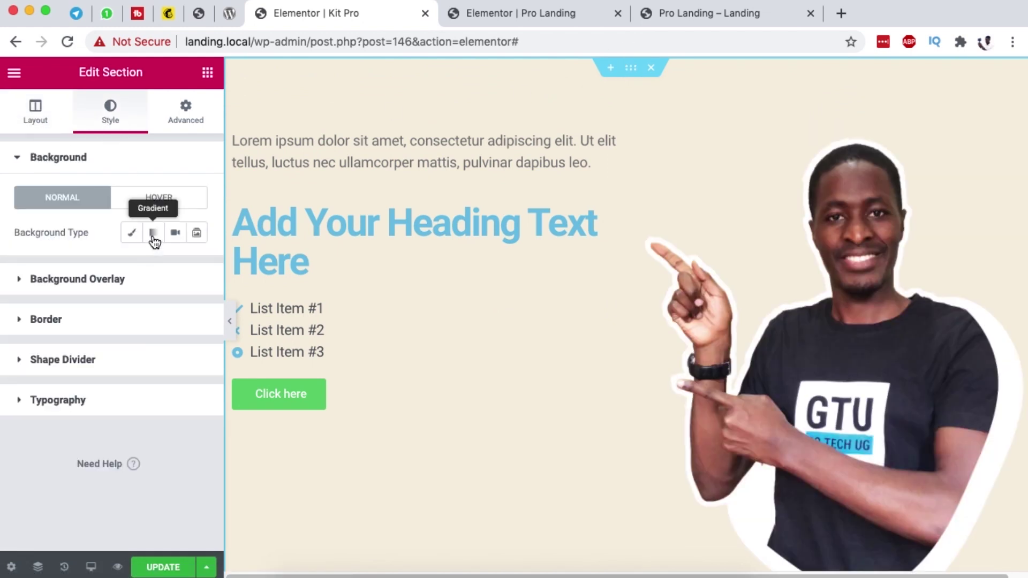
pyautogui.click(132, 233)
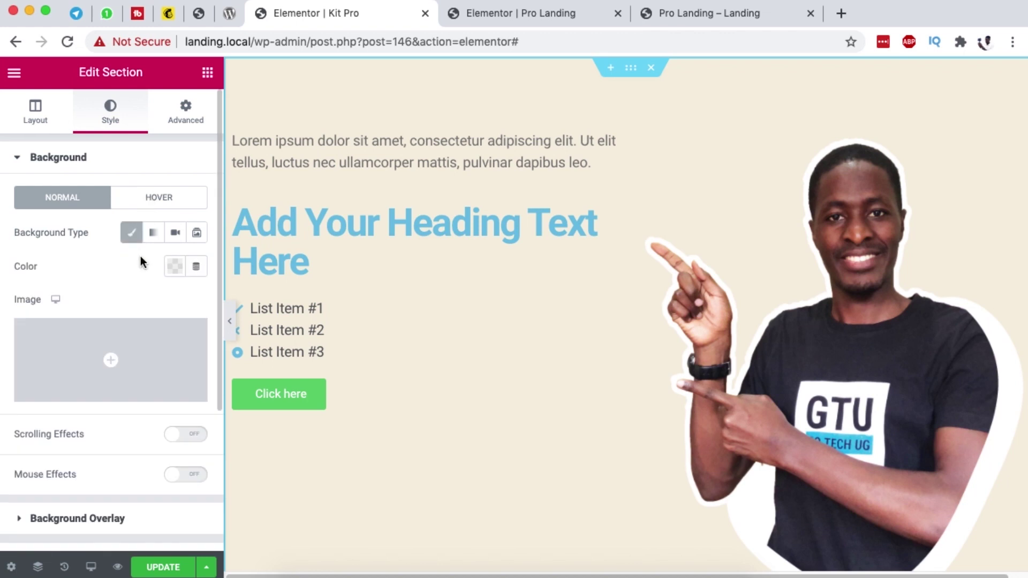
pyautogui.click(144, 359)
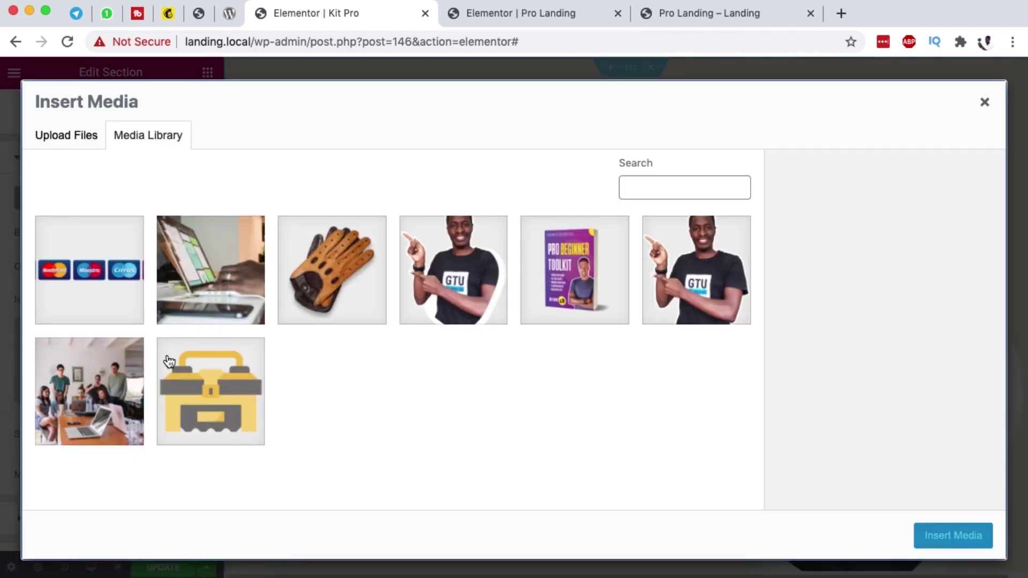
pyautogui.click(242, 290)
pyautogui.click(966, 534)
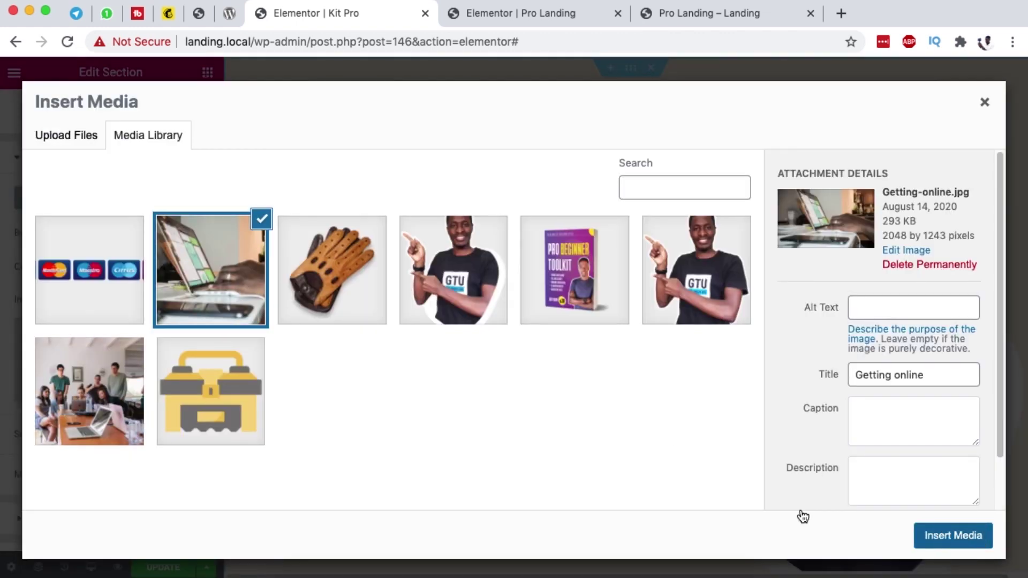
# Step: Set the background photo size to Cover and attachment to Fixed
pyautogui.scroll(-3, 166, 386)
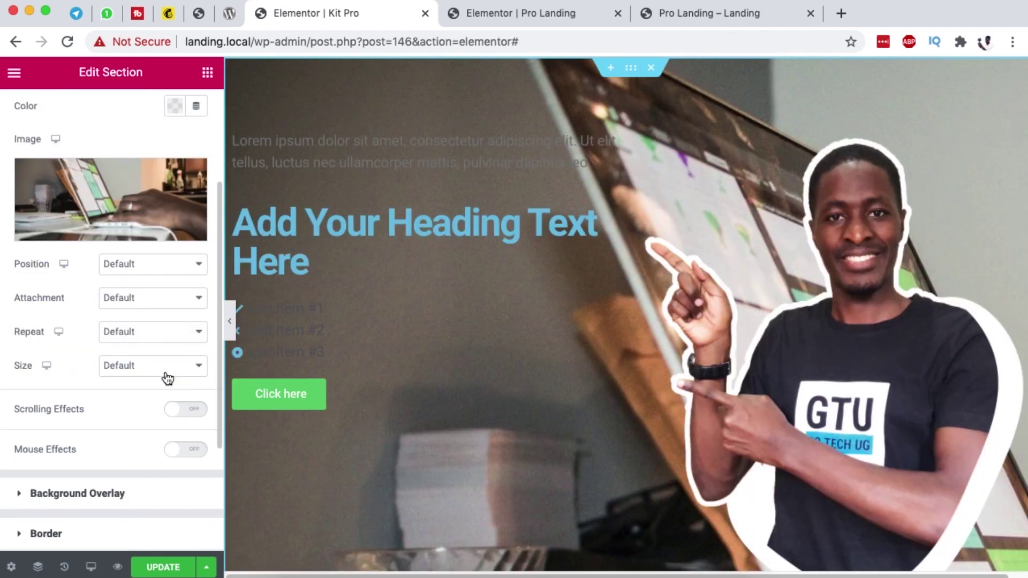
pyautogui.click(138, 365)
pyautogui.click(137, 394)
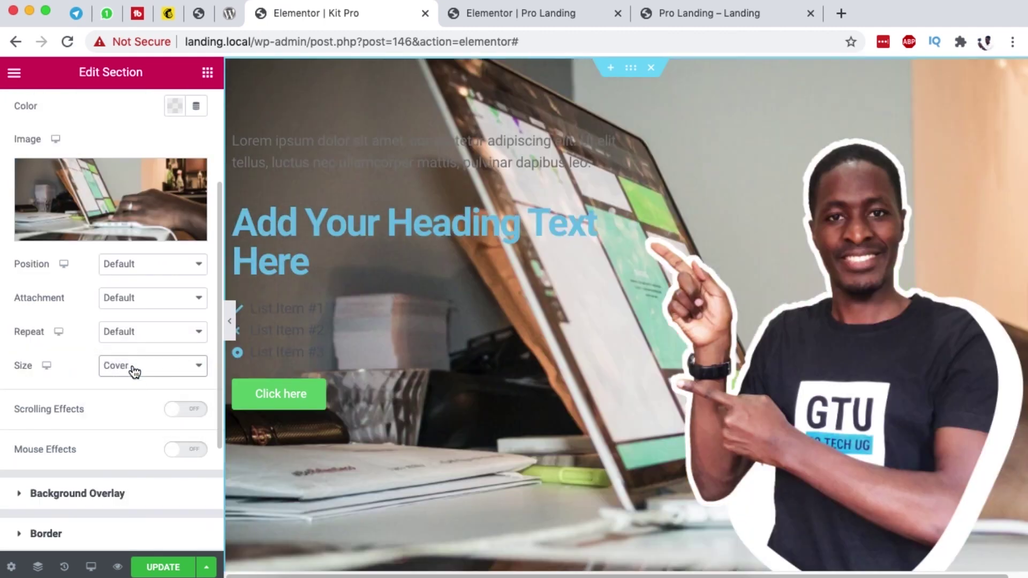
pyautogui.click(138, 299)
pyautogui.click(133, 326)
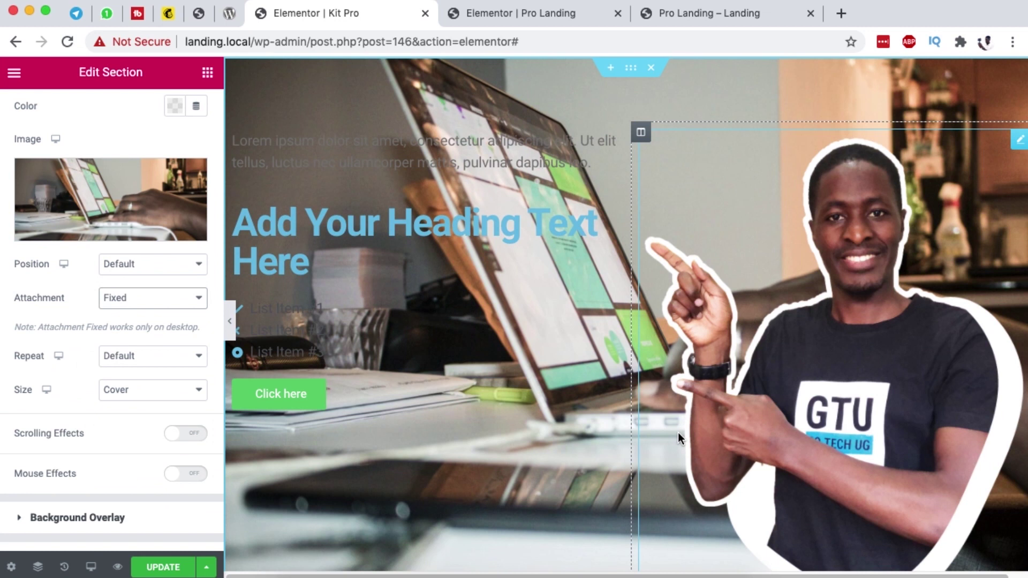
pyautogui.scroll(-5, 677, 432)
pyautogui.scroll(5, 675, 423)
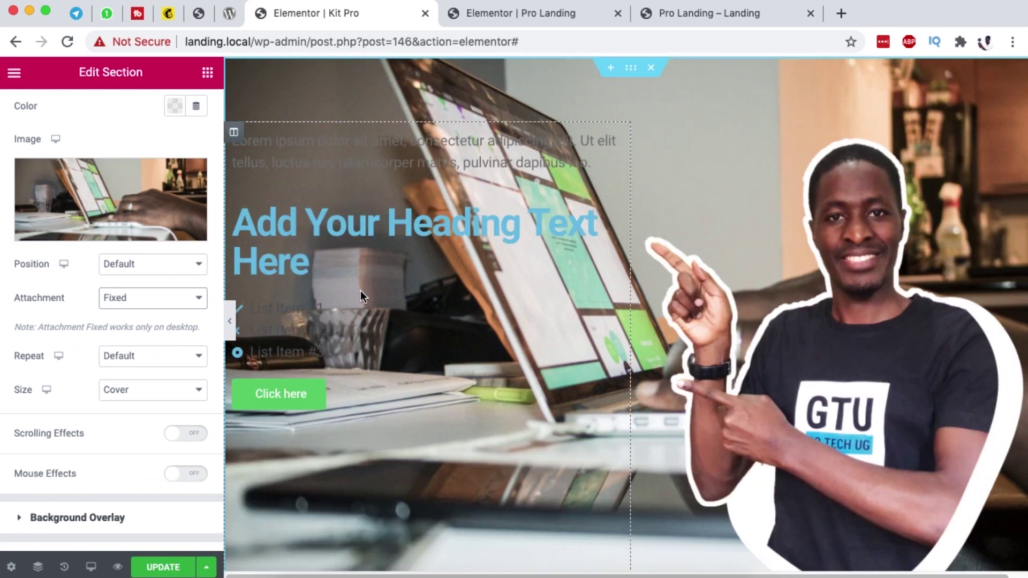
pyautogui.scroll(5, 161, 190)
# Step: Add a gradient background overlay with blue as its first colour
pyautogui.click(95, 158)
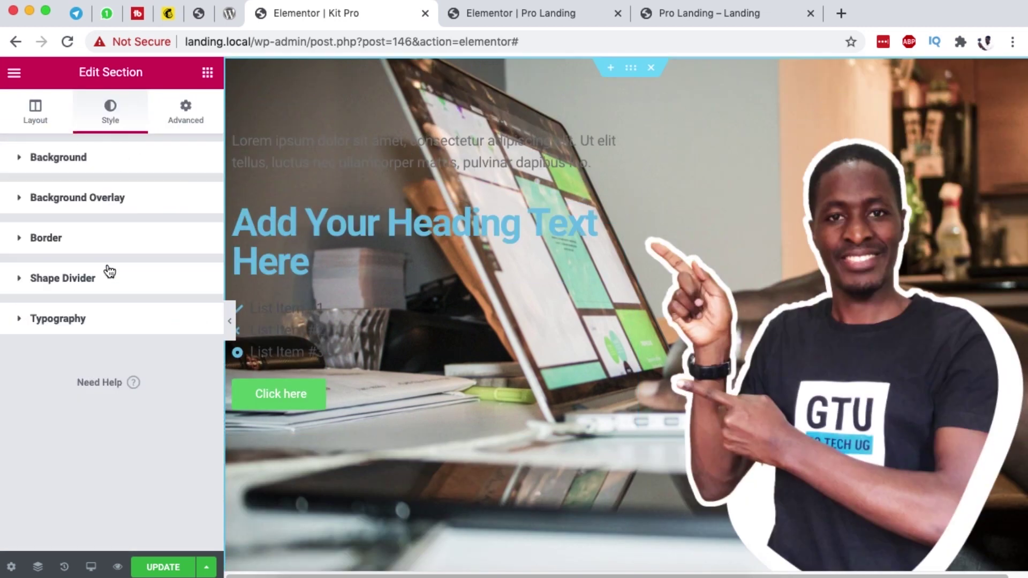
pyautogui.click(115, 206)
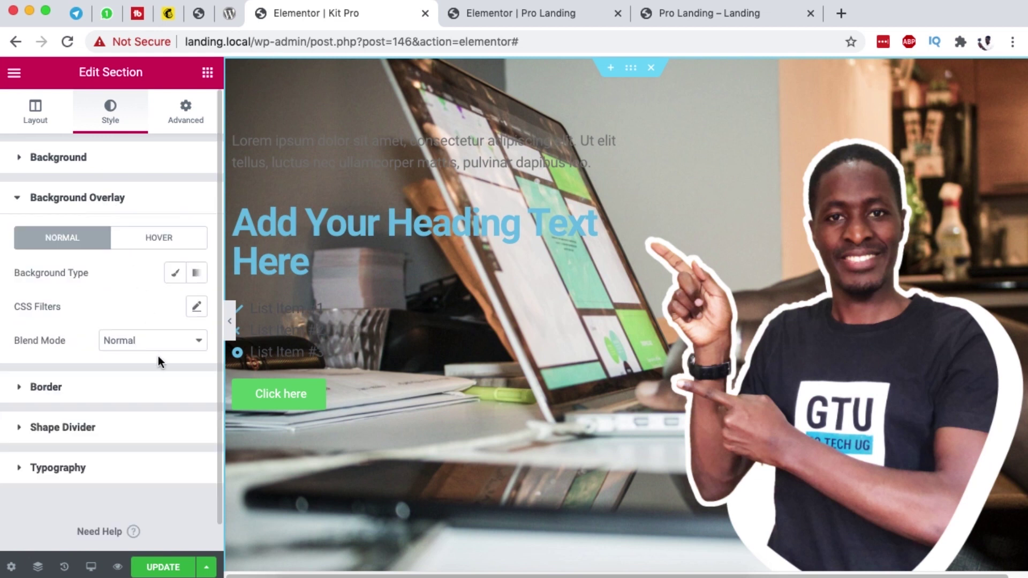
pyautogui.click(196, 274)
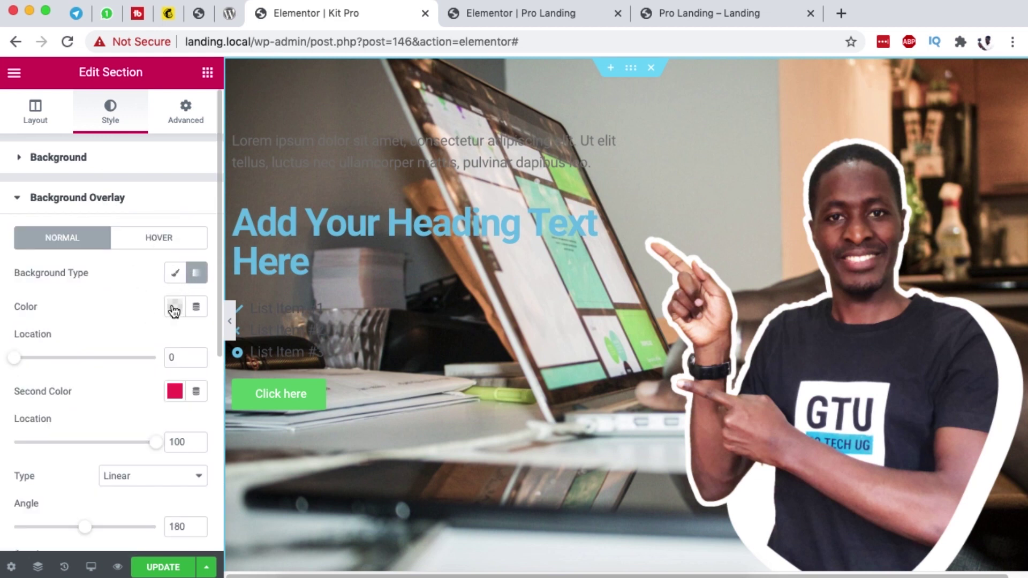
pyautogui.click(174, 306)
pyautogui.click(183, 349)
pyautogui.click(119, 298)
# Step: Set the gradient angle to 70° and overlay opacity to 0.95, then compare with the preview
pyautogui.scroll(-5, 160, 360)
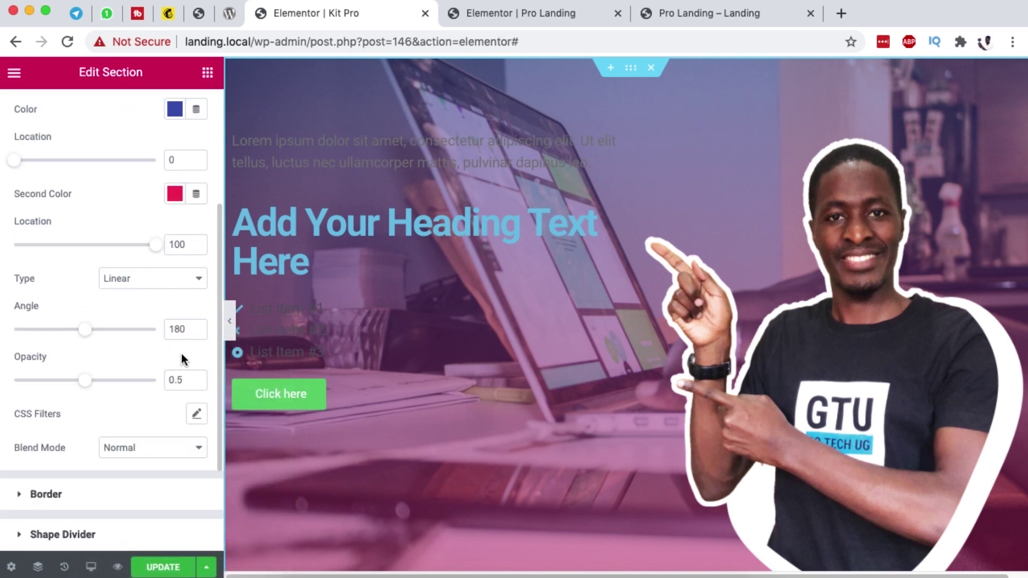
pyautogui.moveTo(181, 326); pyautogui.dragTo(156, 327)
pyautogui.write('7')
pyautogui.moveTo(84, 380); pyautogui.dragTo(152, 384)
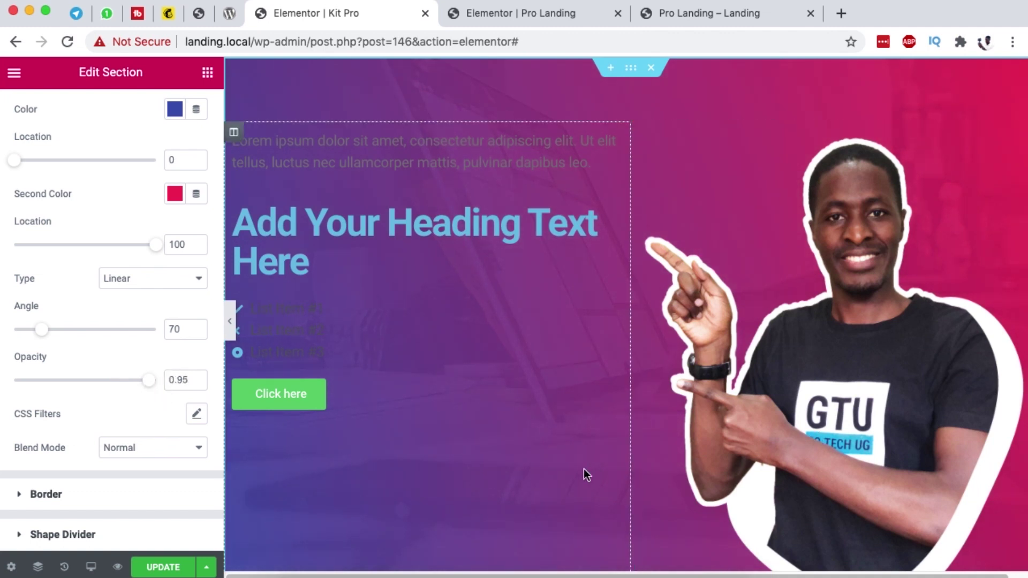
pyautogui.scroll(-3, 566, 451)
pyautogui.scroll(3, 364, 479)
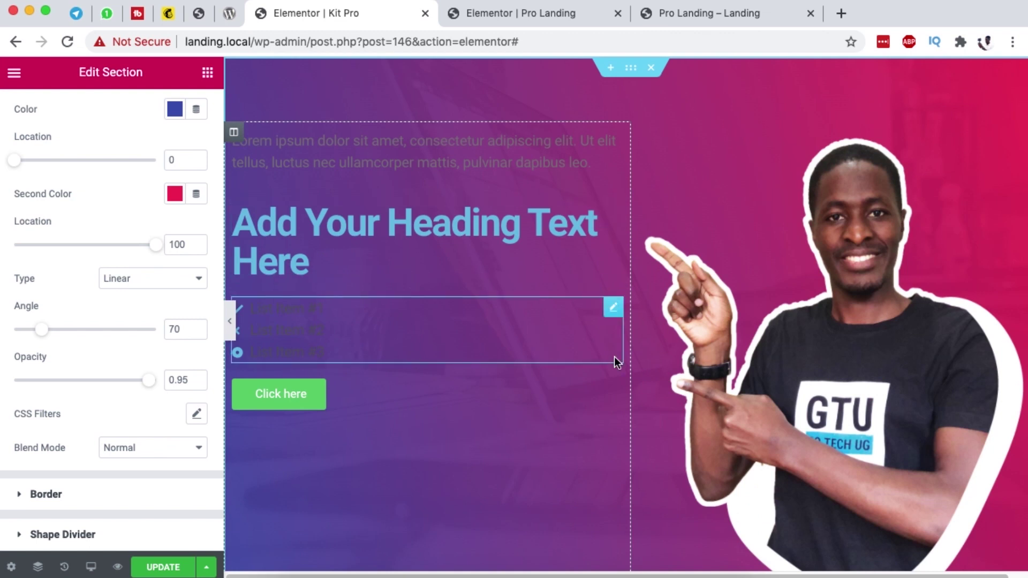
pyautogui.click(676, 16)
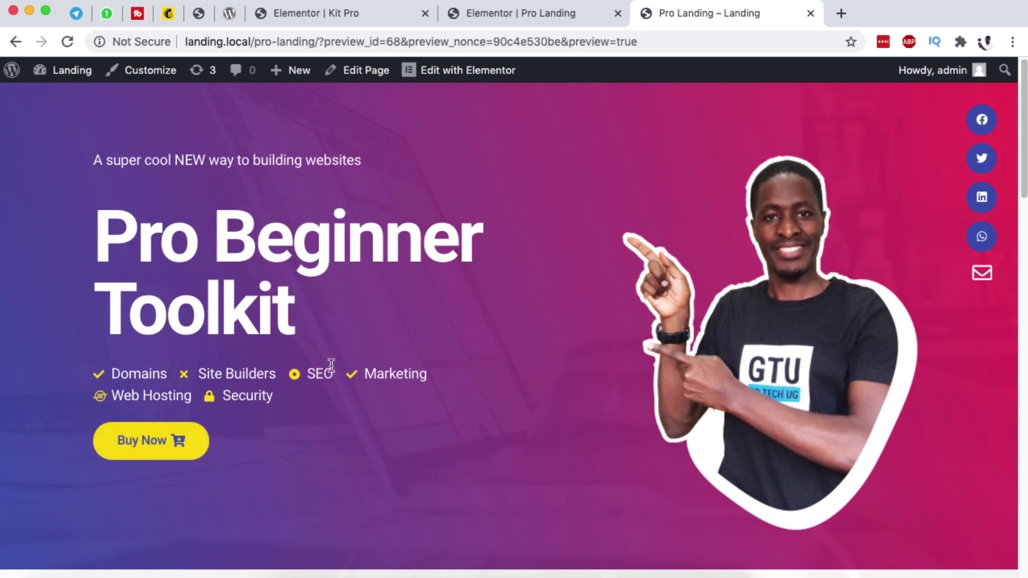
# Step: Make the heading text colour white
pyautogui.click(511, 14)
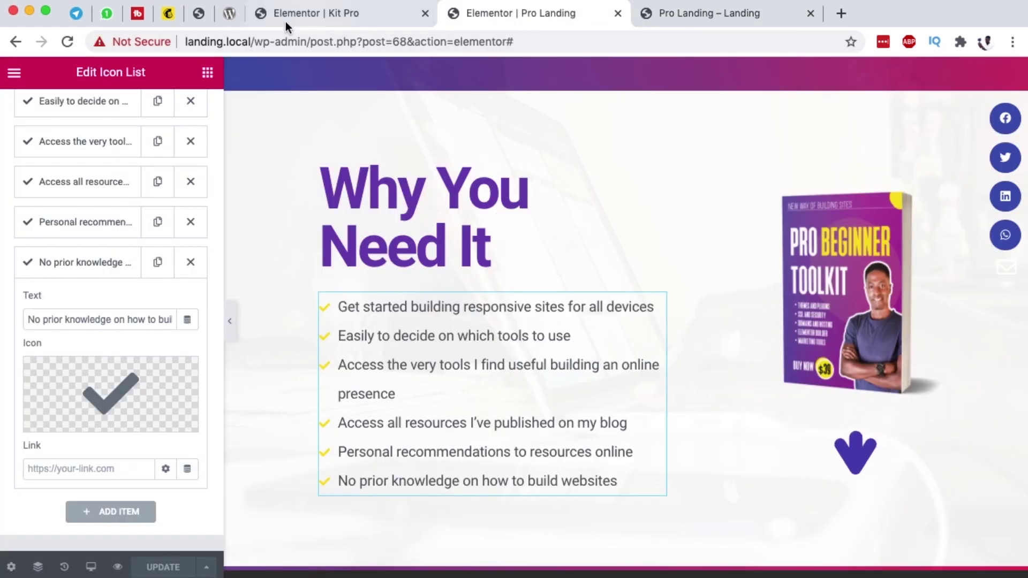
pyautogui.click(323, 21)
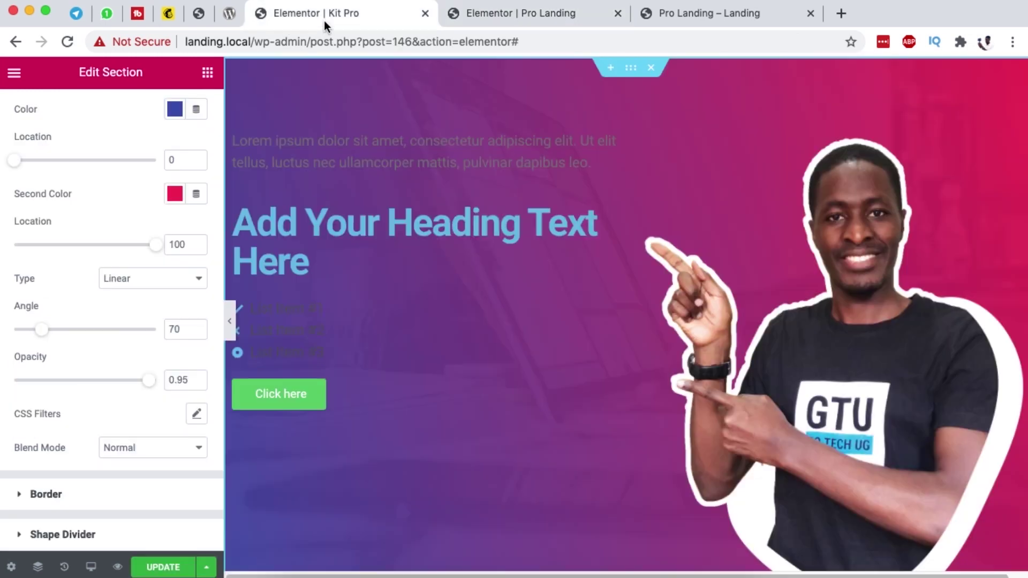
pyautogui.click(612, 216)
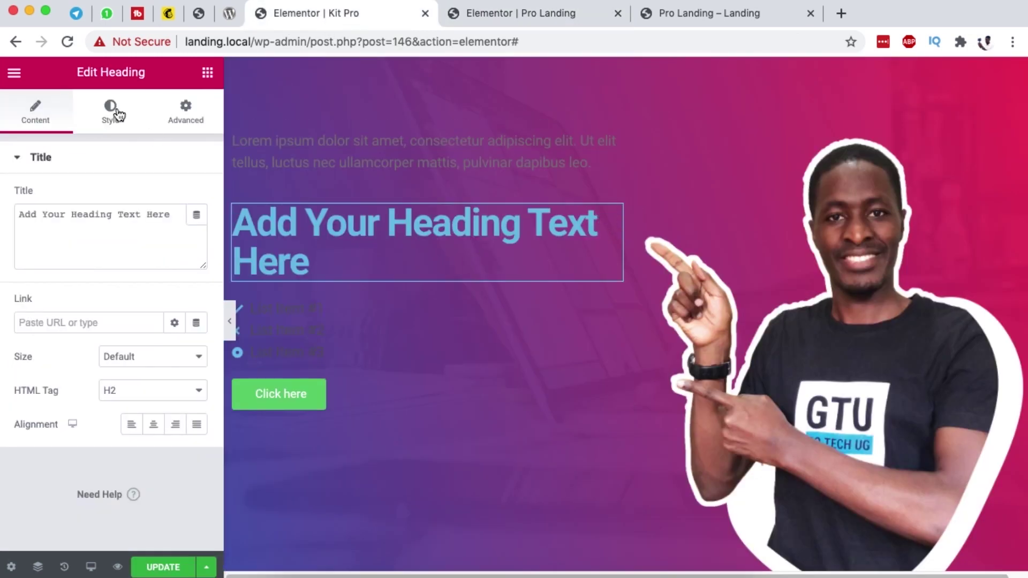
pyautogui.click(118, 113)
pyautogui.click(174, 197)
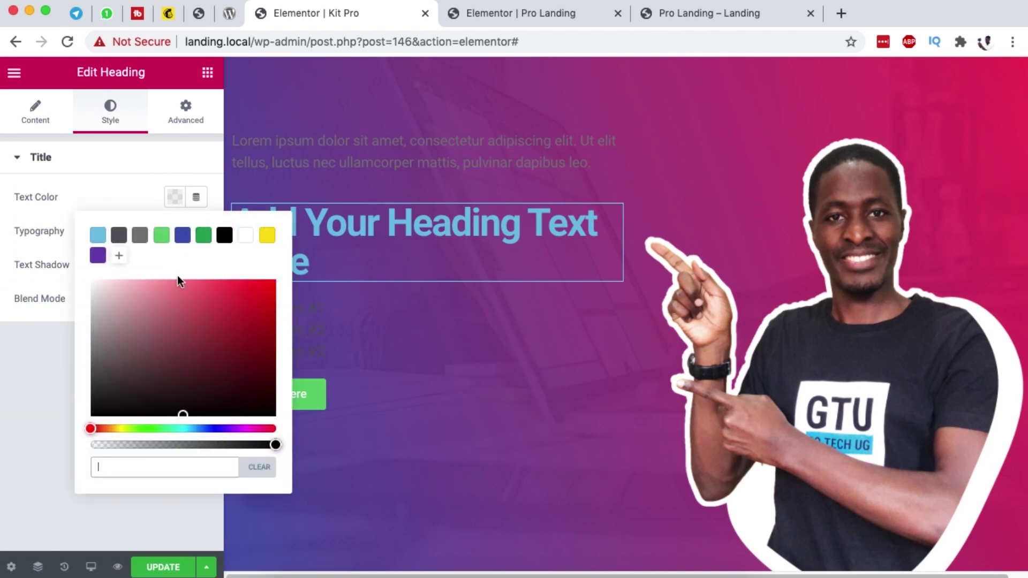
pyautogui.click(243, 235)
pyautogui.click(64, 207)
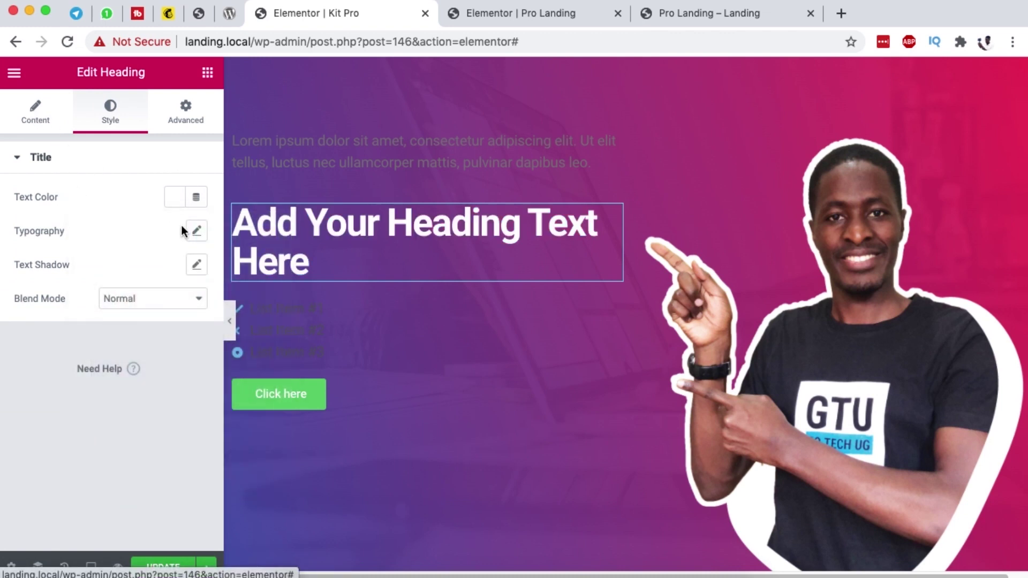
# Step: Set the heading's typography size to 5 em
pyautogui.click(198, 231)
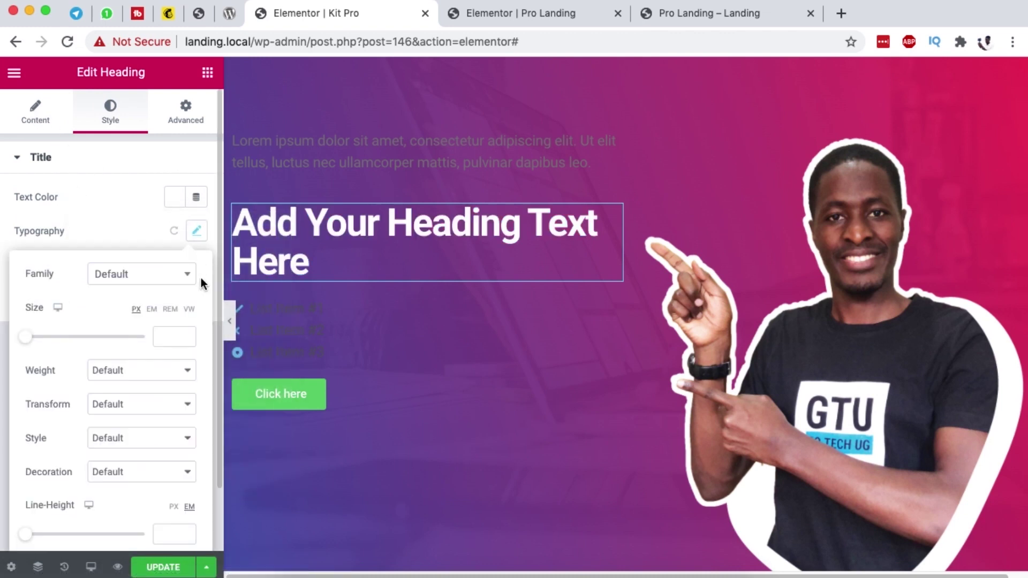
pyautogui.click(152, 315)
pyautogui.moveTo(31, 338); pyautogui.dragTo(64, 337)
pyautogui.moveTo(176, 337); pyautogui.dragTo(146, 338)
pyautogui.write('5')
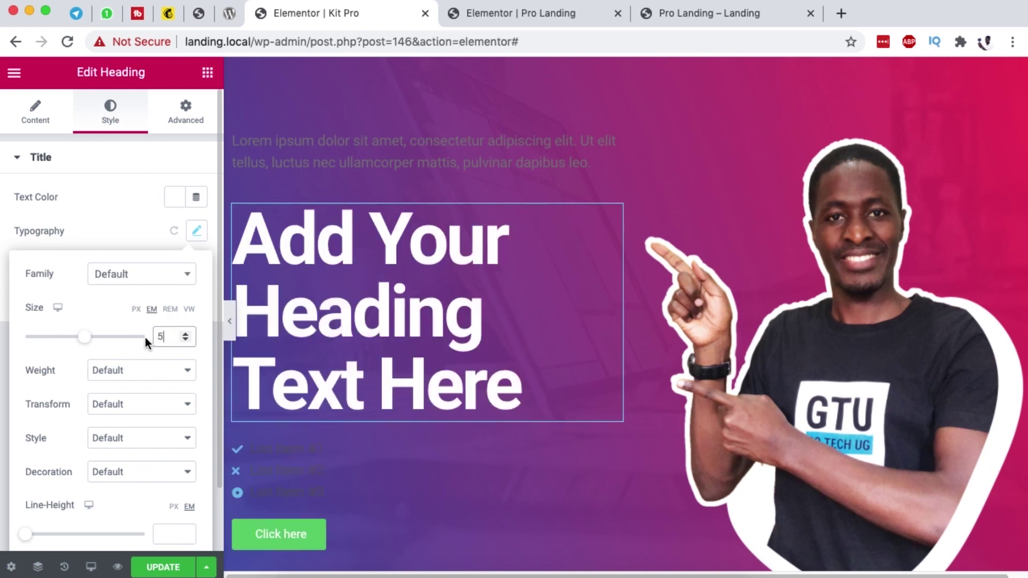
pyautogui.click(36, 121)
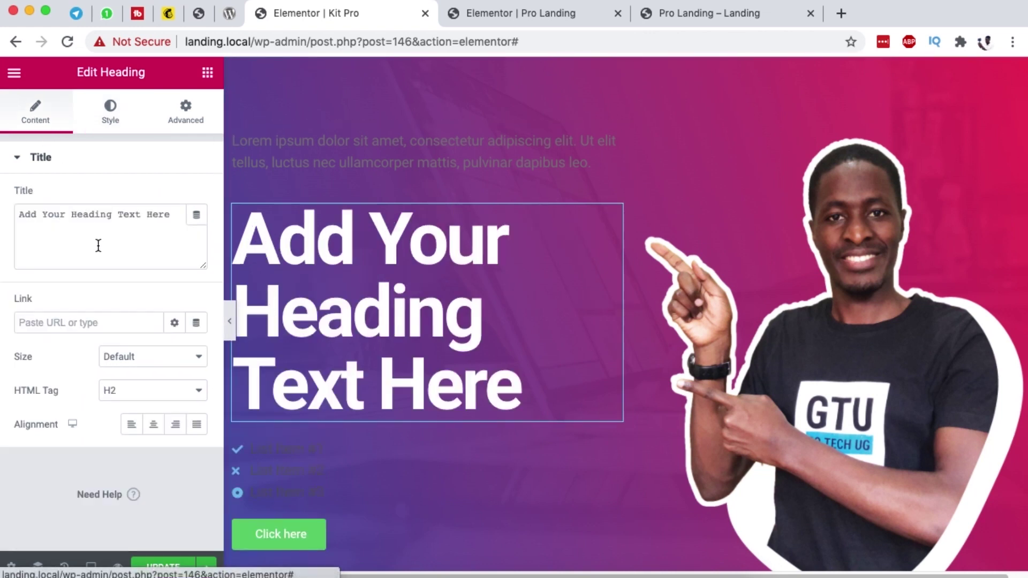
# Step: Change the heading to 'Pro Beginner ToolKit' and the first list item to Domains & Hosting
pyautogui.tripleClick(145, 216)
pyautogui.write('P')
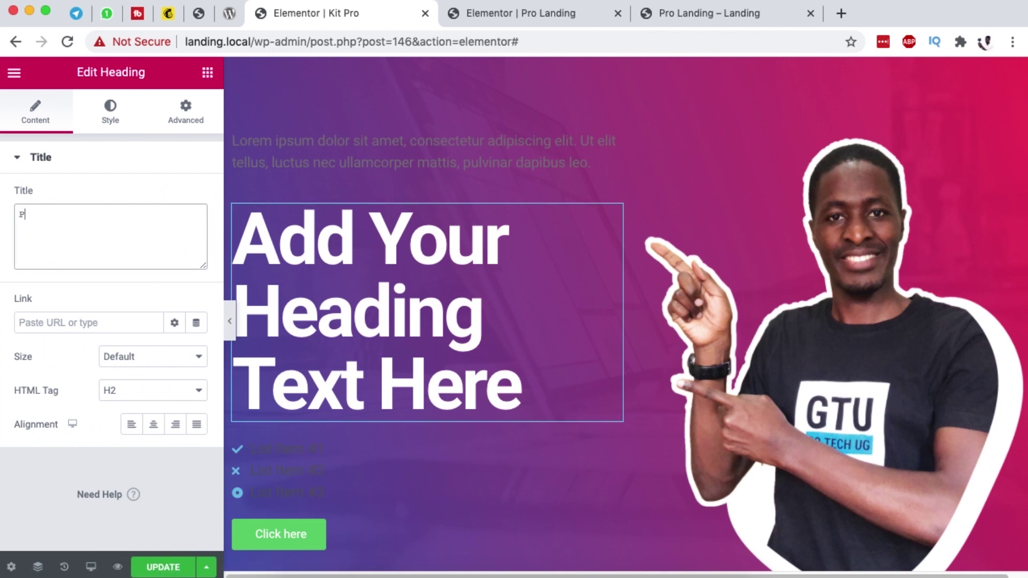
pyautogui.write('ro Begi')
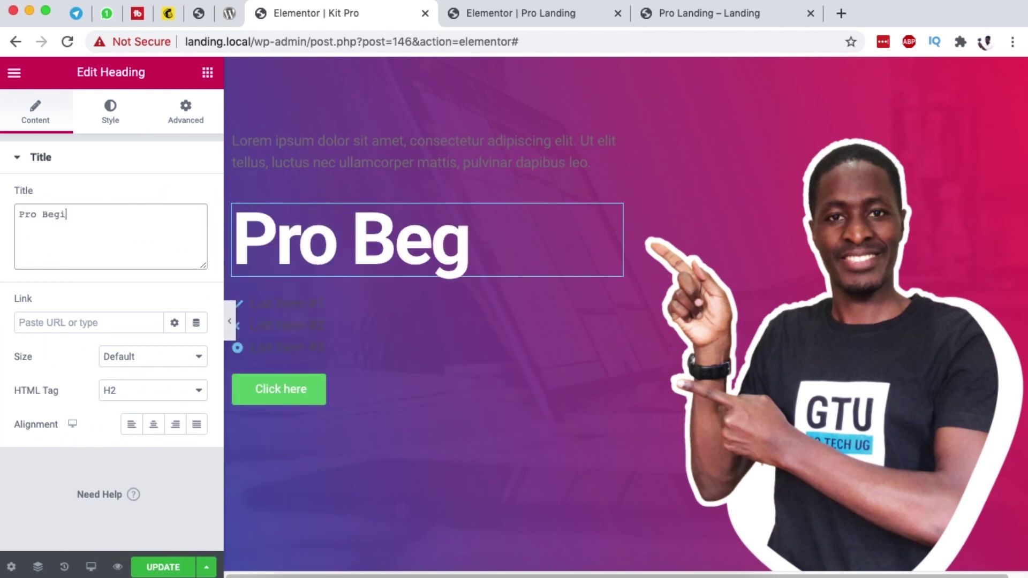
pyautogui.write('nner Too')
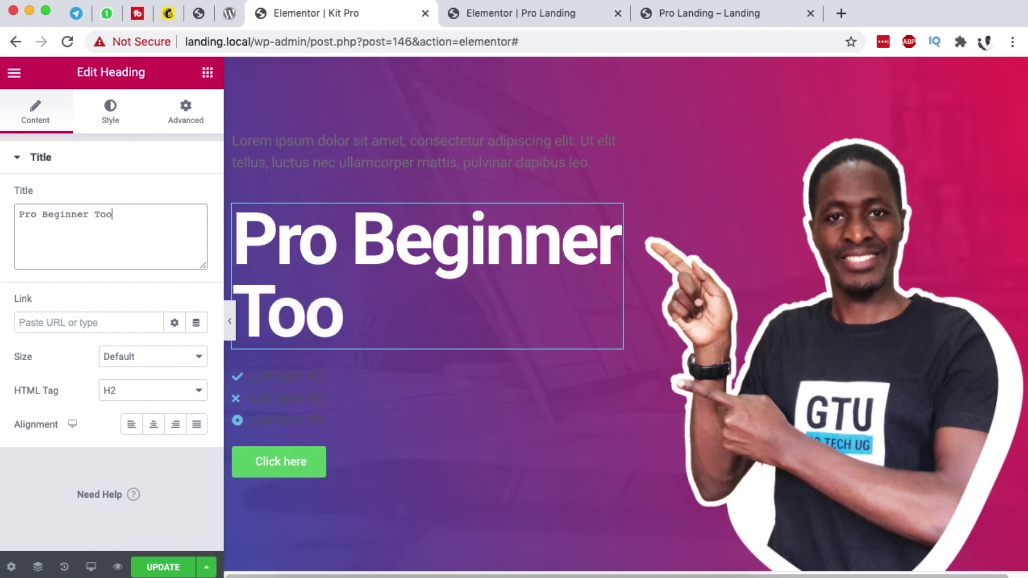
pyautogui.write('l')
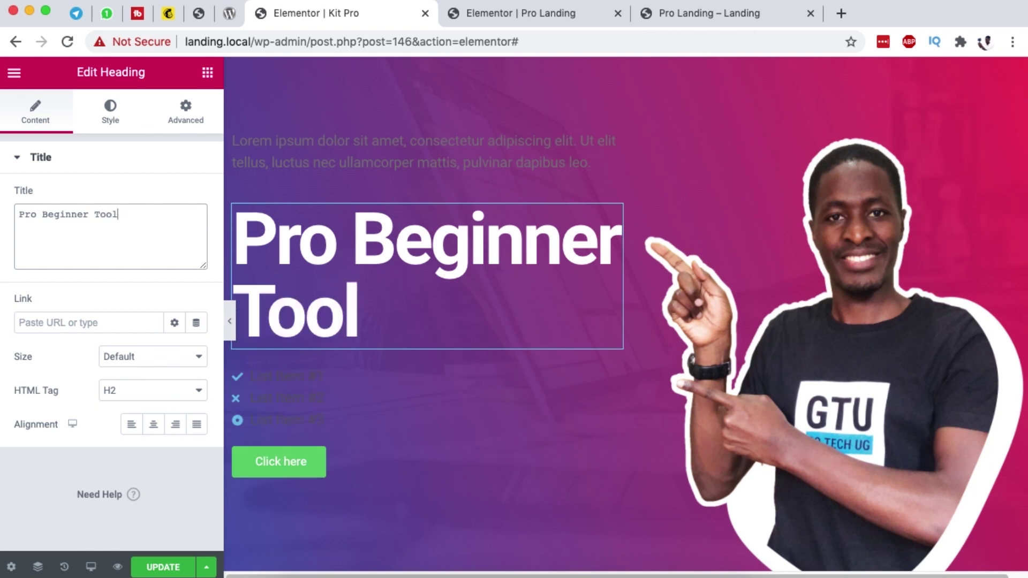
pyautogui.write('Kit')
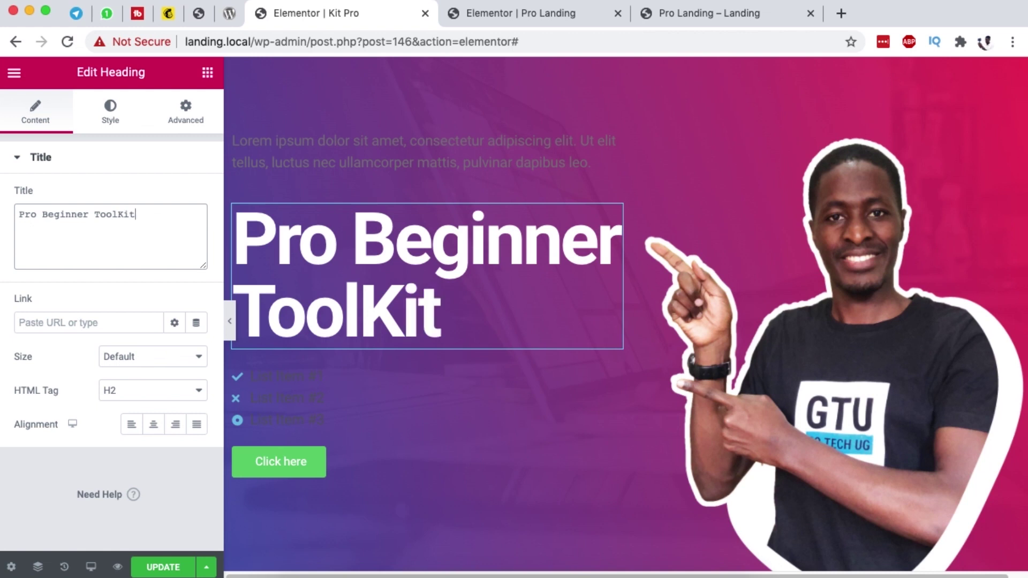
pyautogui.click(612, 375)
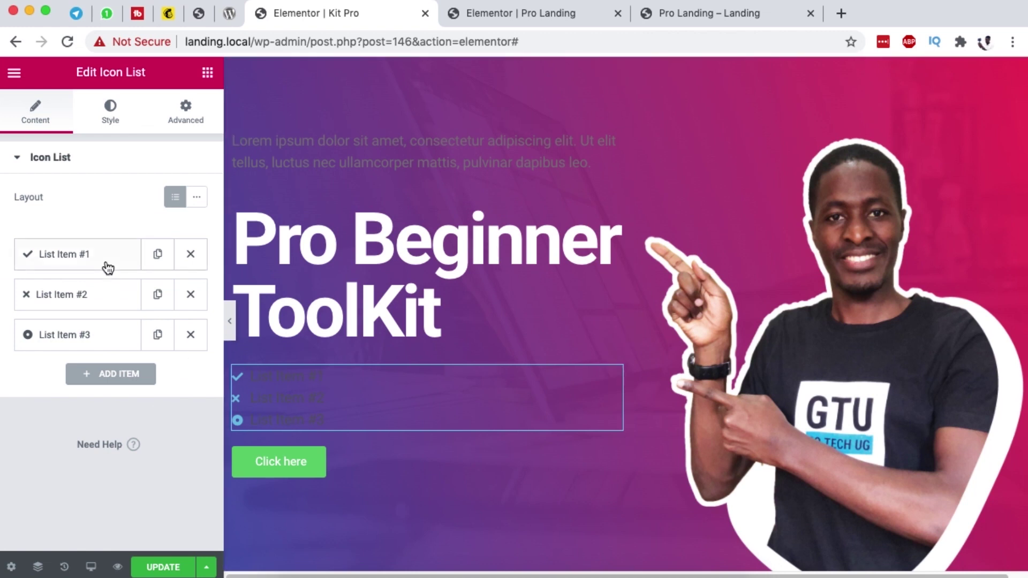
pyautogui.click(90, 259)
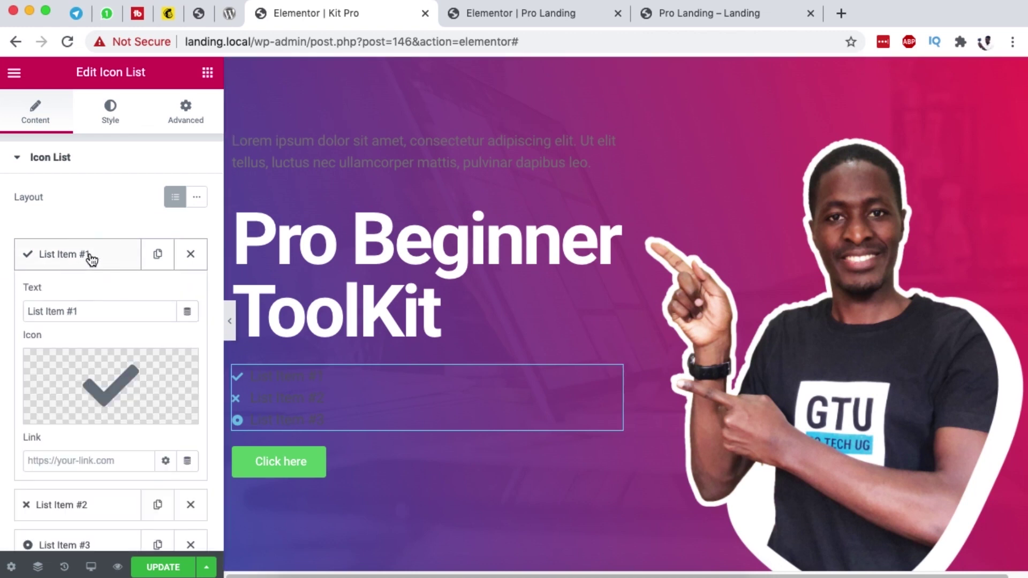
pyautogui.tripleClick(91, 315)
pyautogui.write('H')
pyautogui.press('BackSpace')
pyautogui.write('Domains')
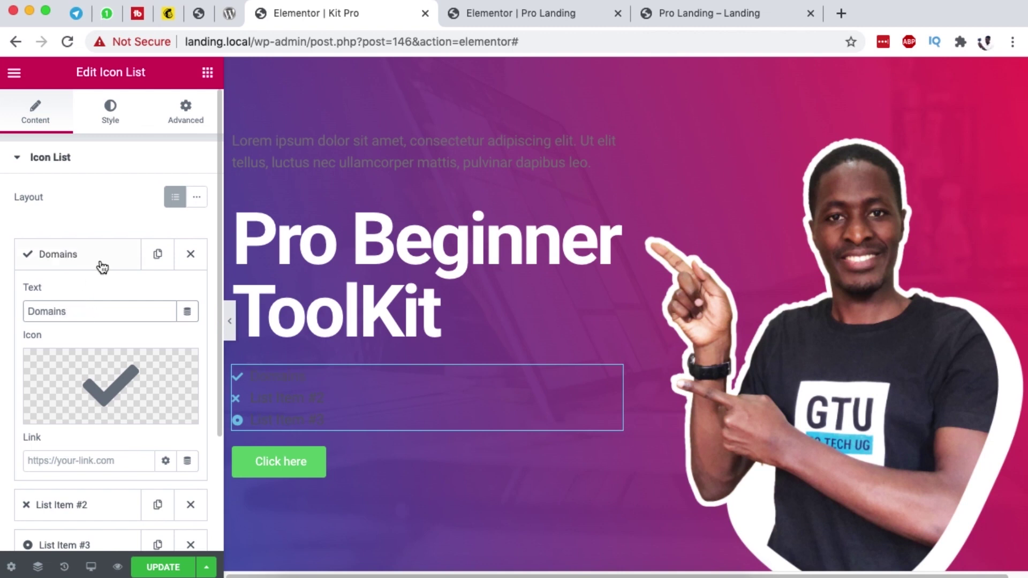
pyautogui.click(96, 246)
pyautogui.click(92, 260)
pyautogui.click(77, 312)
# Step: Rename list items two and three to Security and Themes & Plugins, and lay the list inline
pyautogui.click(88, 262)
pyautogui.click(91, 294)
pyautogui.tripleClick(88, 349)
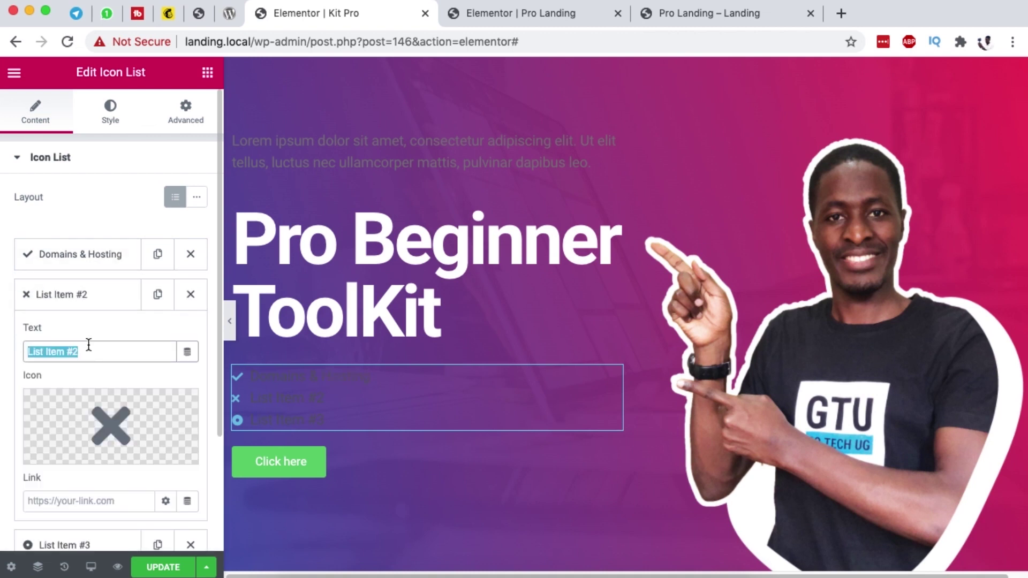
pyautogui.write('Security')
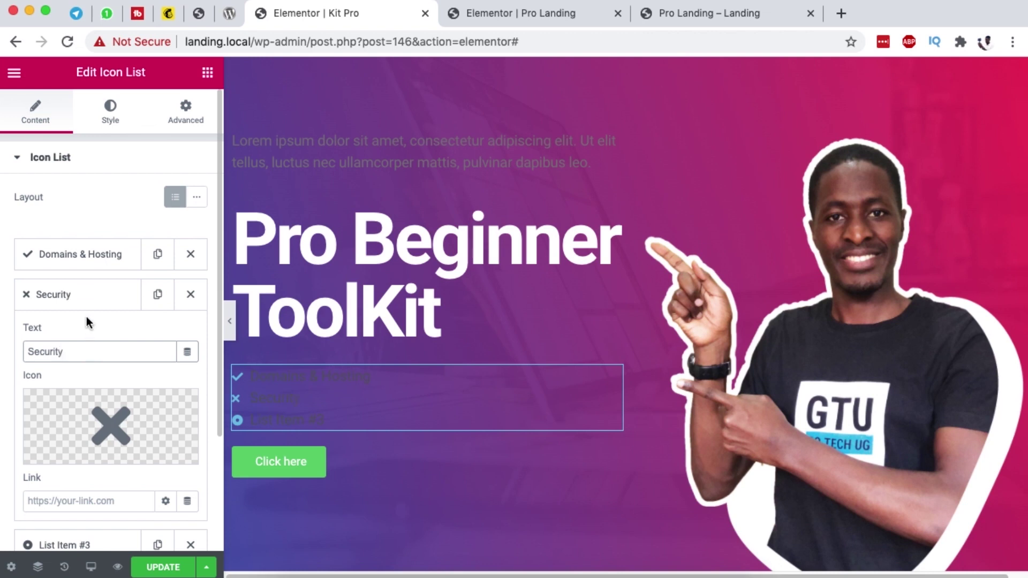
pyautogui.click(85, 302)
pyautogui.click(84, 335)
pyautogui.tripleClick(84, 391)
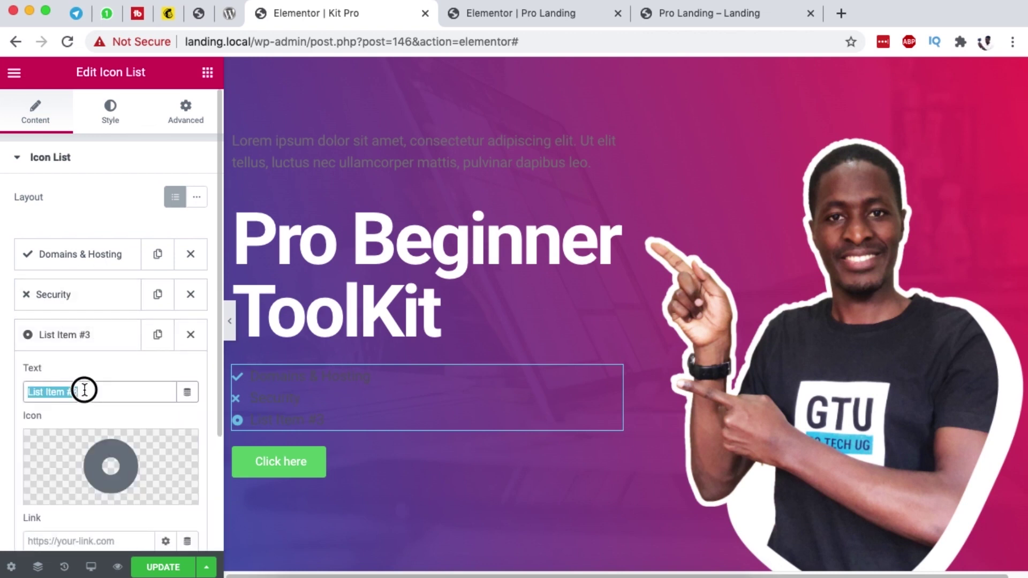
pyautogui.write('Themes & Plugins')
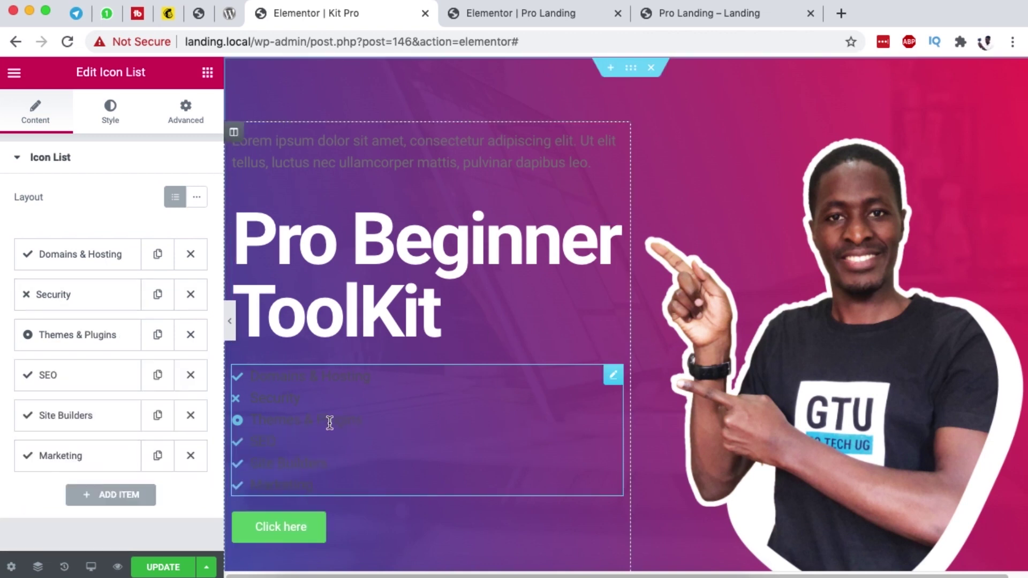
pyautogui.click(197, 198)
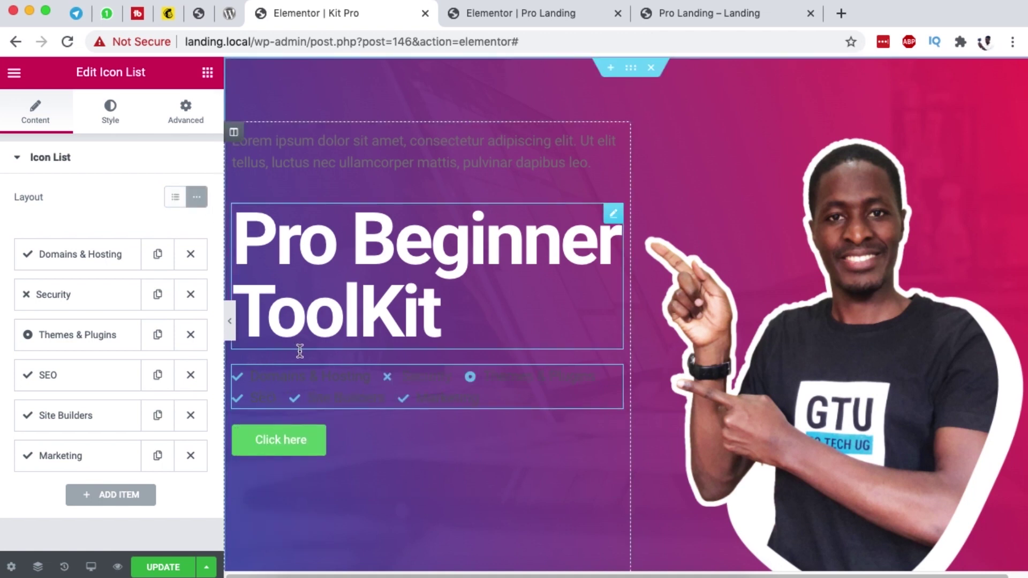
# Step: Set the icon list's icon colour to the yellow preset
pyautogui.click(112, 119)
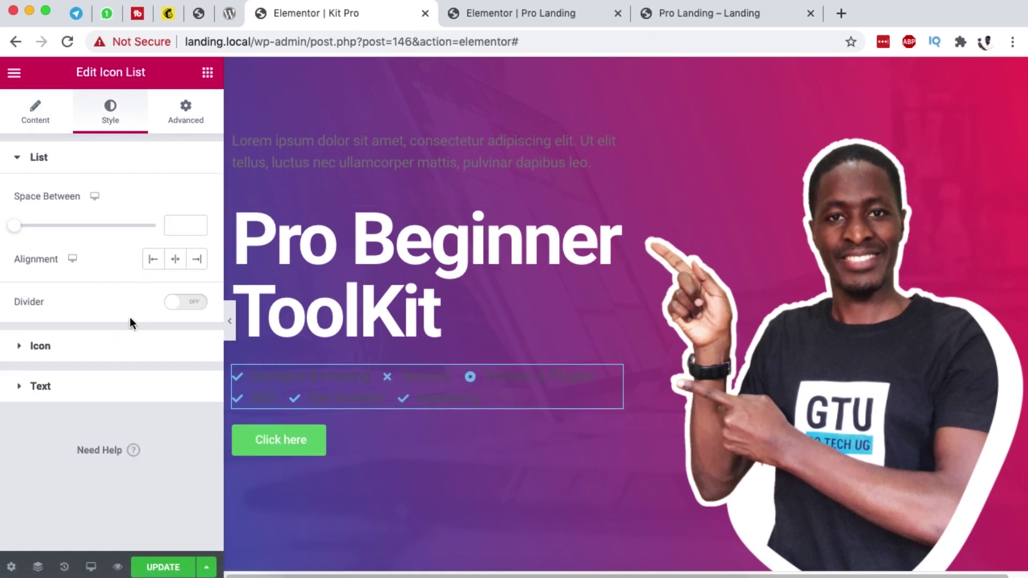
pyautogui.click(66, 350)
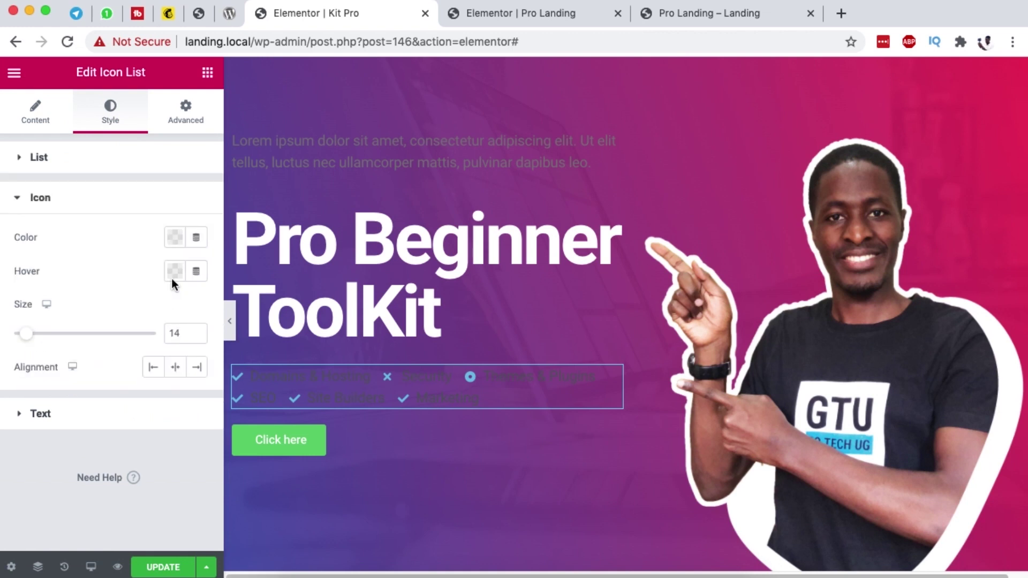
pyautogui.click(175, 238)
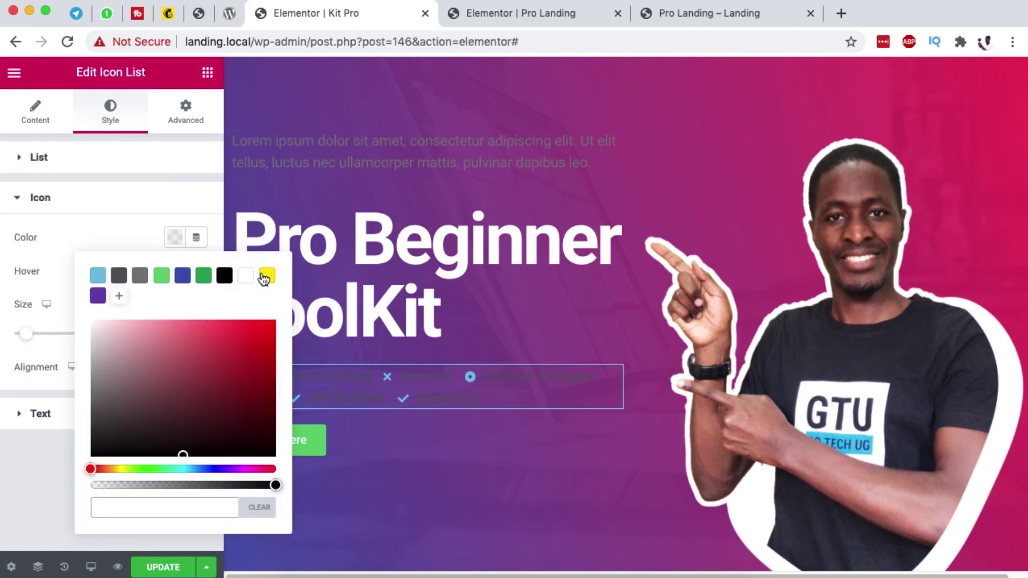
pyautogui.click(266, 276)
pyautogui.click(101, 236)
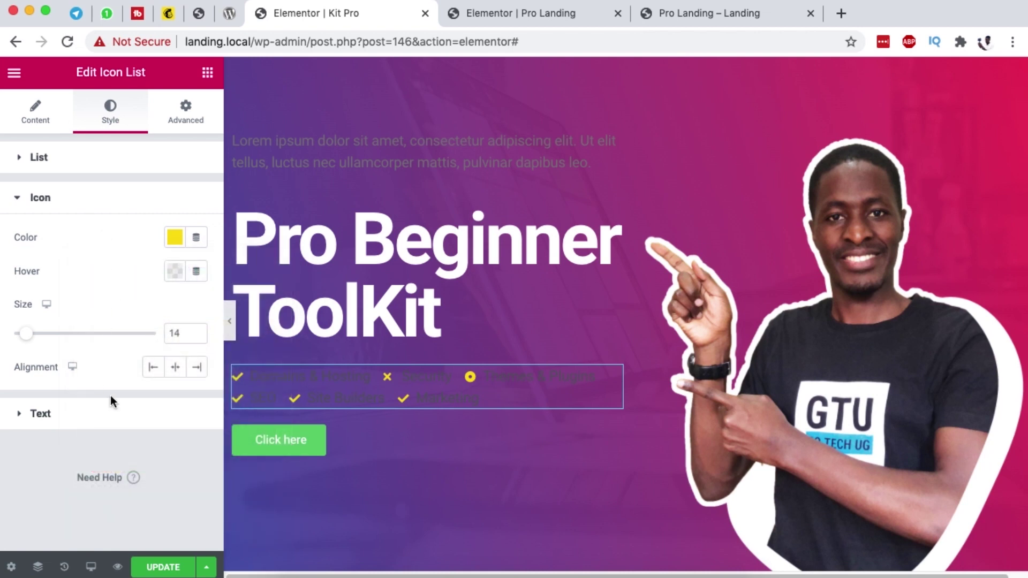
# Step: Set the list item text colour to white (#FFFFFF)
pyautogui.click(94, 412)
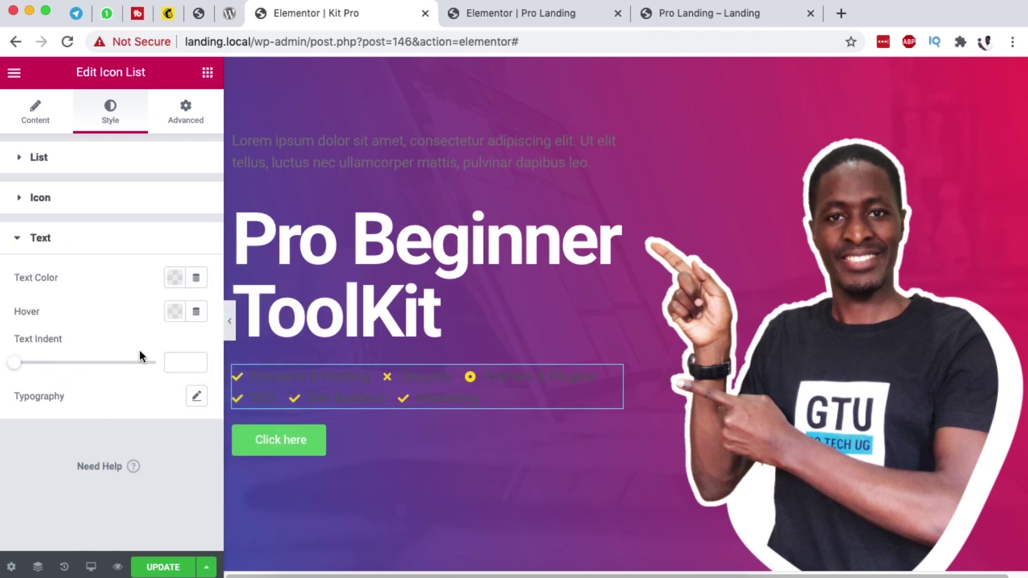
pyautogui.click(174, 277)
pyautogui.click(244, 317)
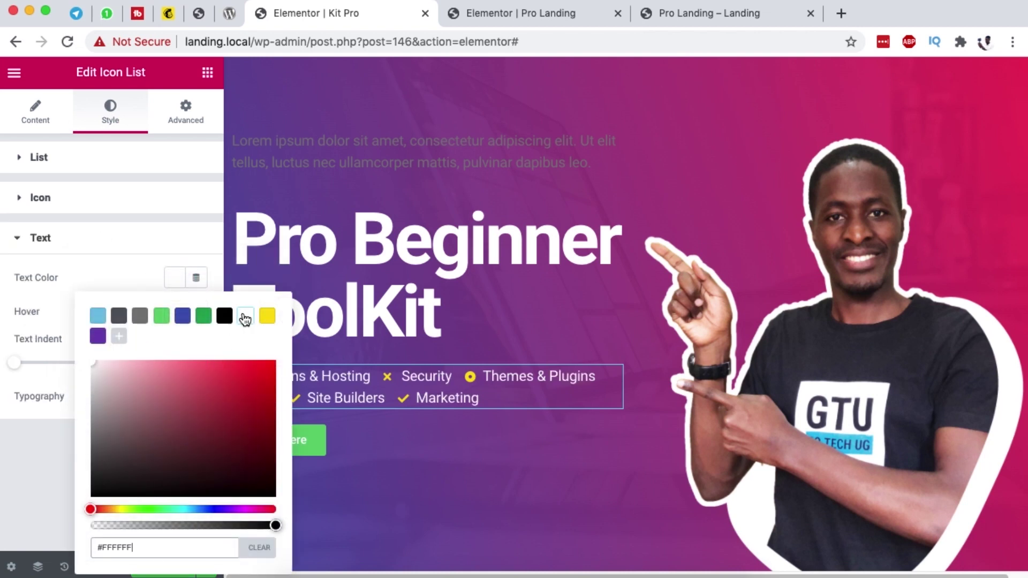
pyautogui.click(104, 238)
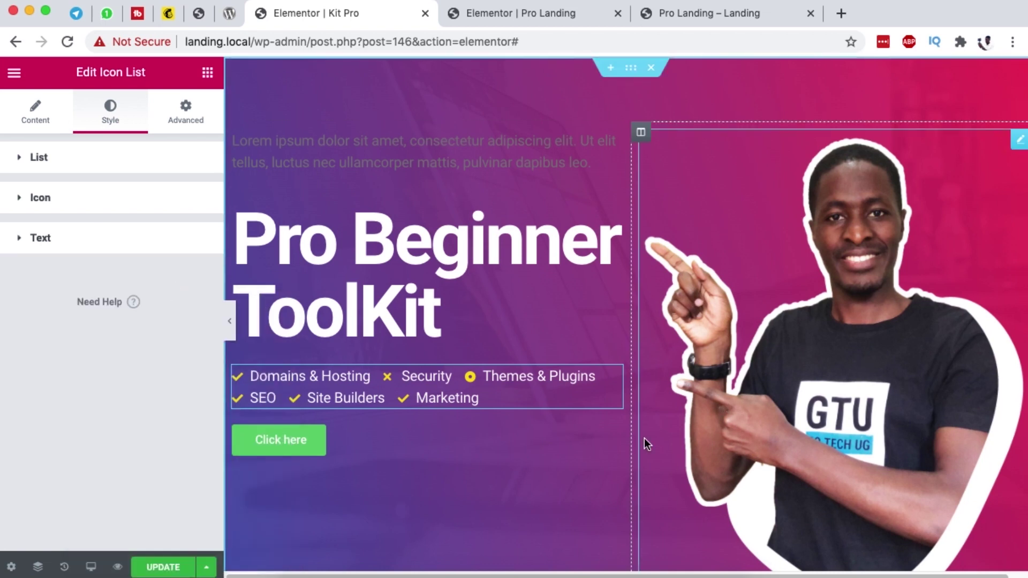
pyautogui.scroll(-2, 464, 480)
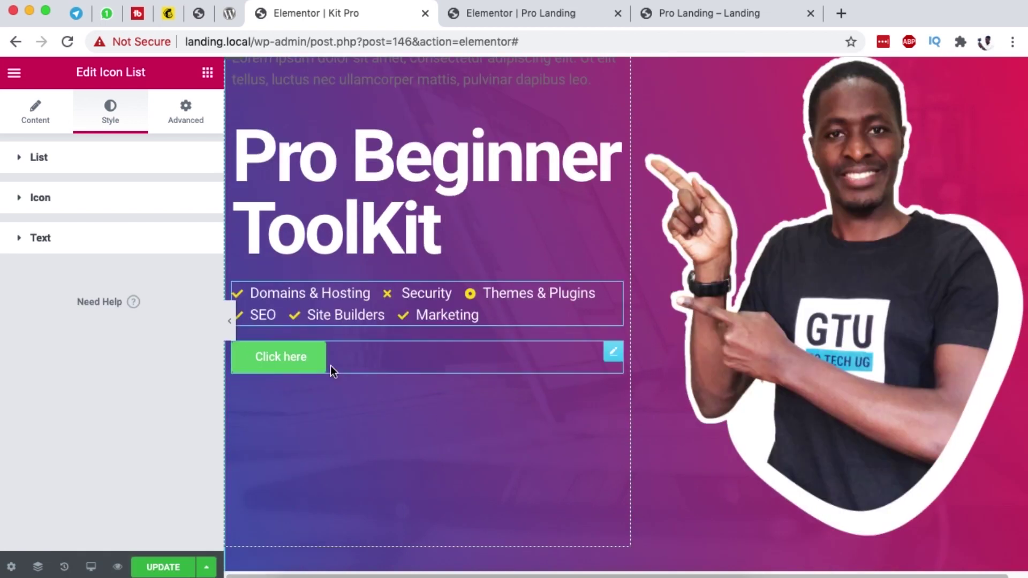
# Step: Change the Click here button's text to 'Buy Now'
pyautogui.click(610, 356)
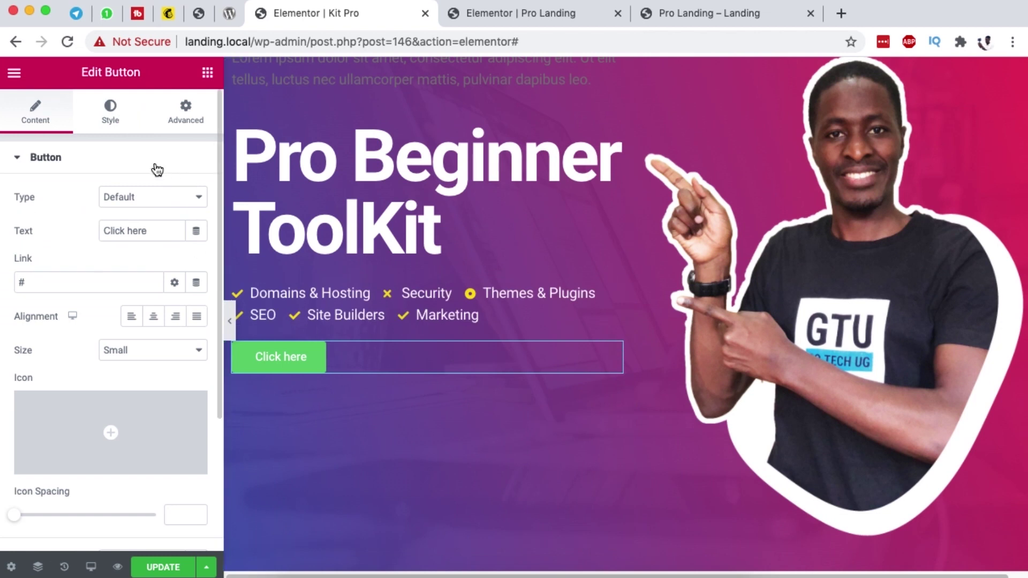
pyautogui.click(112, 119)
pyautogui.click(46, 121)
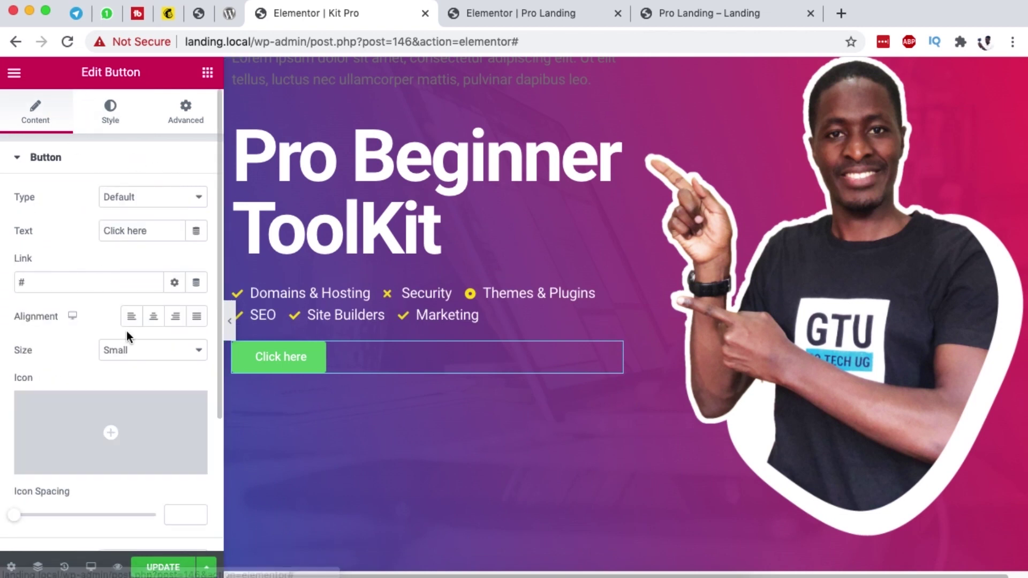
pyautogui.click(62, 280)
pyautogui.tripleClick(123, 230)
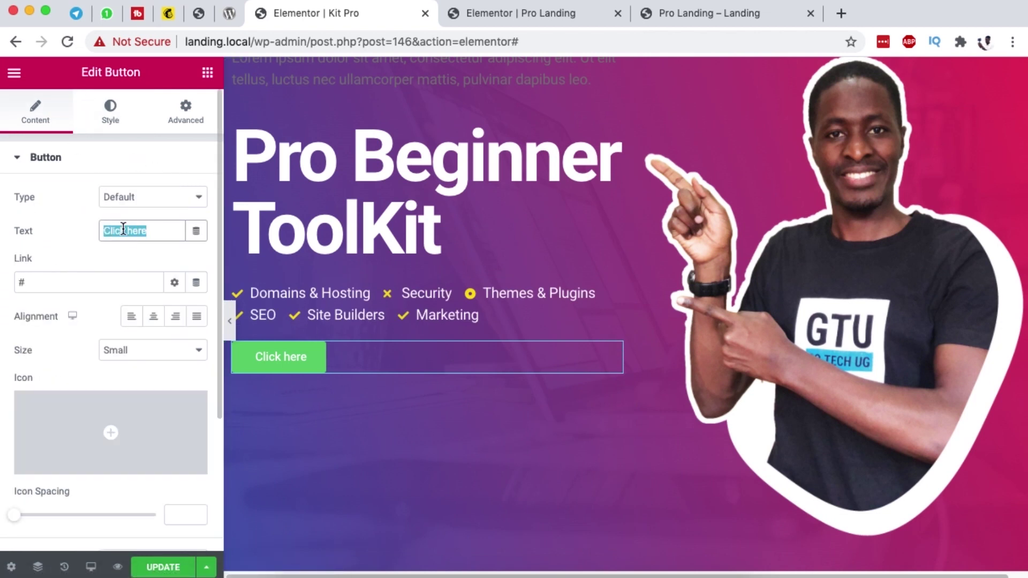
pyautogui.write('Buy Now')
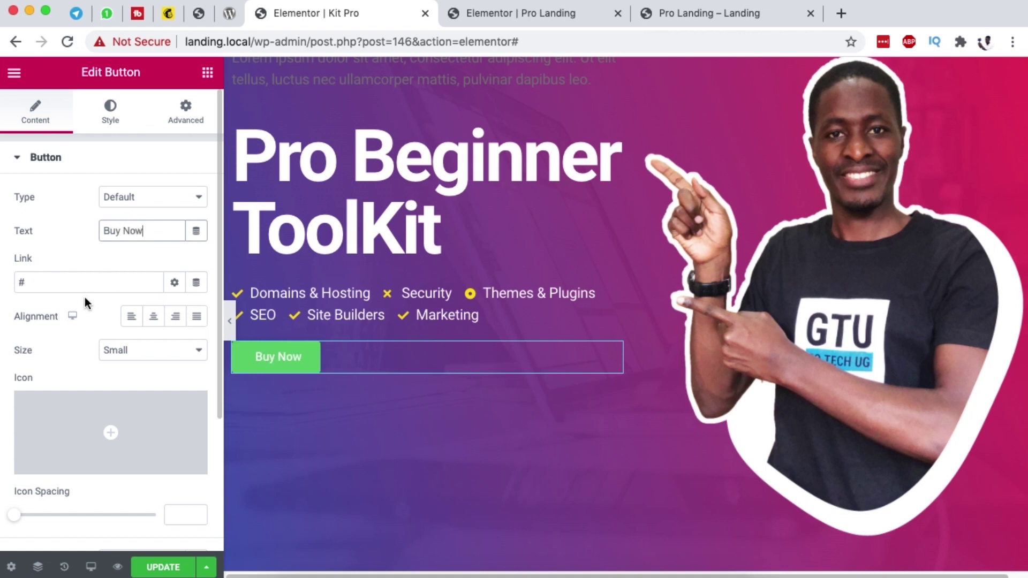
# Step: Insert the Cart plus icon from the icon library, found by searching 'cart'
pyautogui.scroll(-3, 107, 342)
pyautogui.moveTo(113, 336)
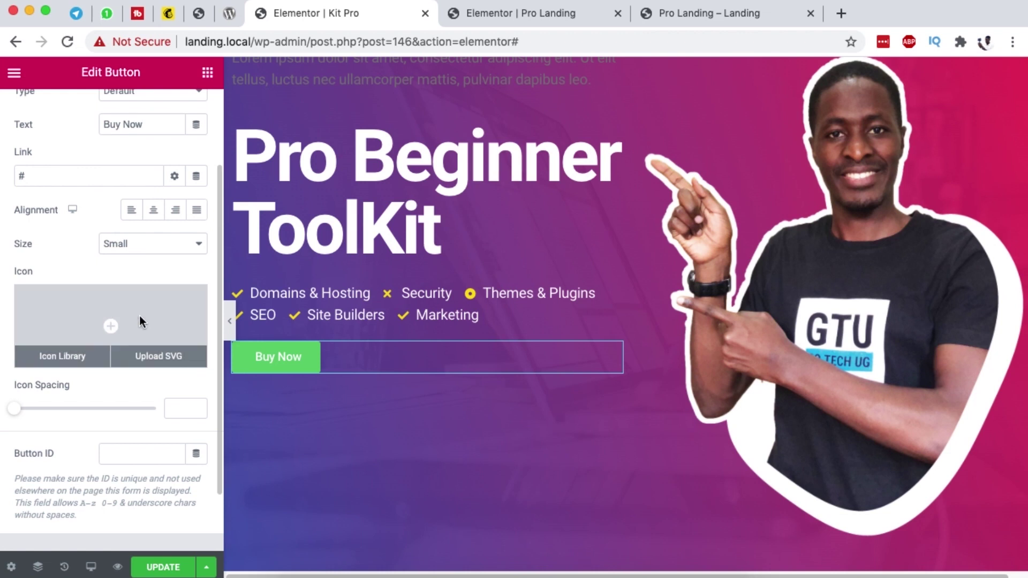
pyautogui.click(141, 318)
pyautogui.write('cart')
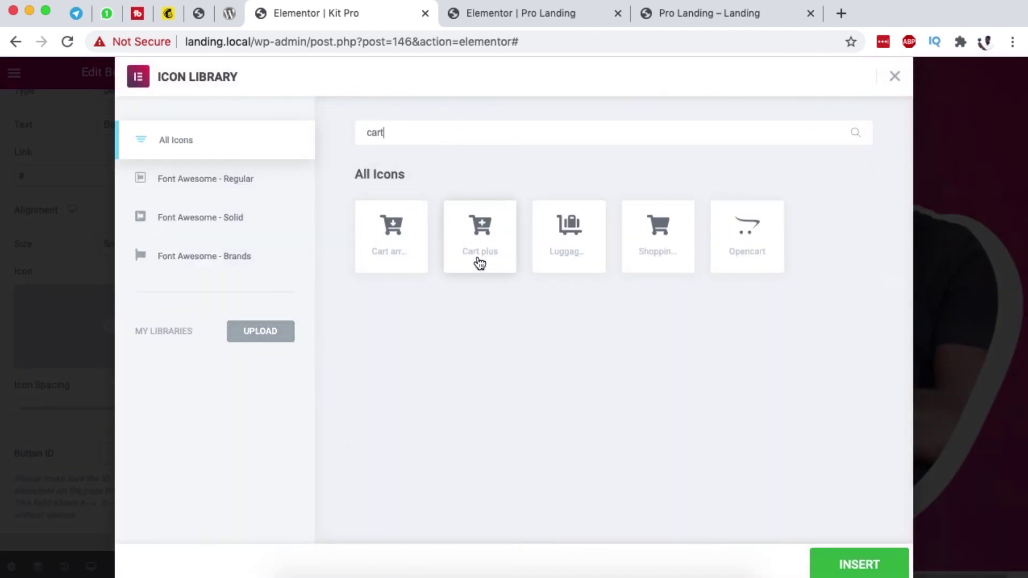
pyautogui.click(489, 231)
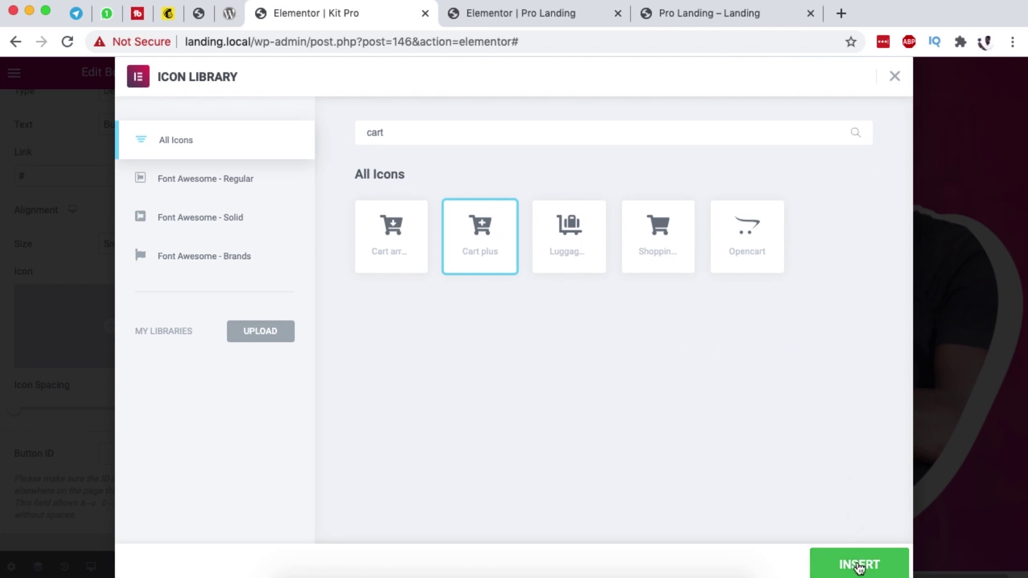
pyautogui.click(860, 566)
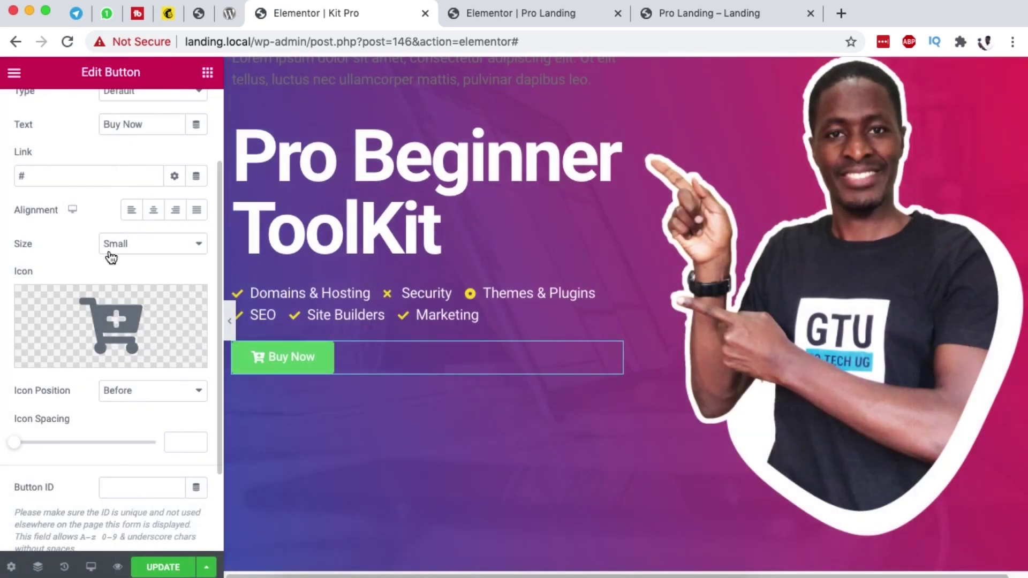
pyautogui.scroll(-4, 110, 257)
pyautogui.scroll(5, 129, 323)
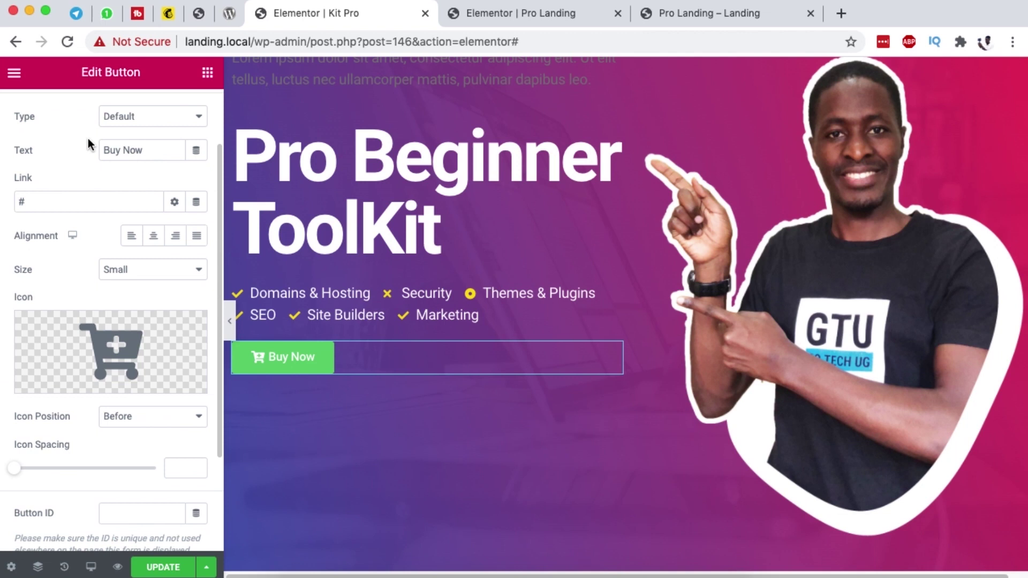
pyautogui.scroll(3, 92, 147)
pyautogui.click(109, 122)
# Step: Set the Buy Now button's border radius to 30
pyautogui.scroll(-3, 102, 305)
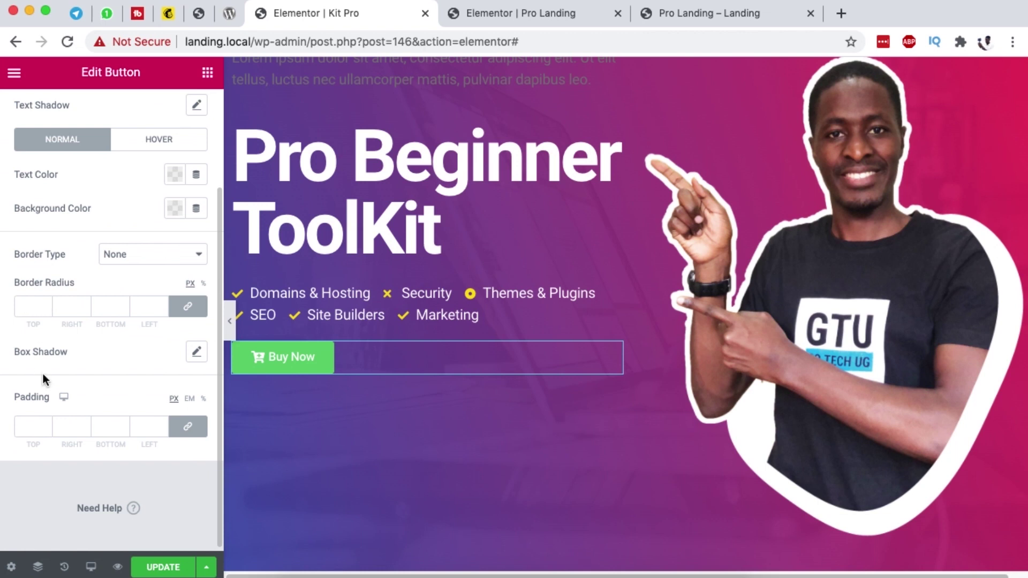
pyautogui.click(27, 308)
pyautogui.write('20')
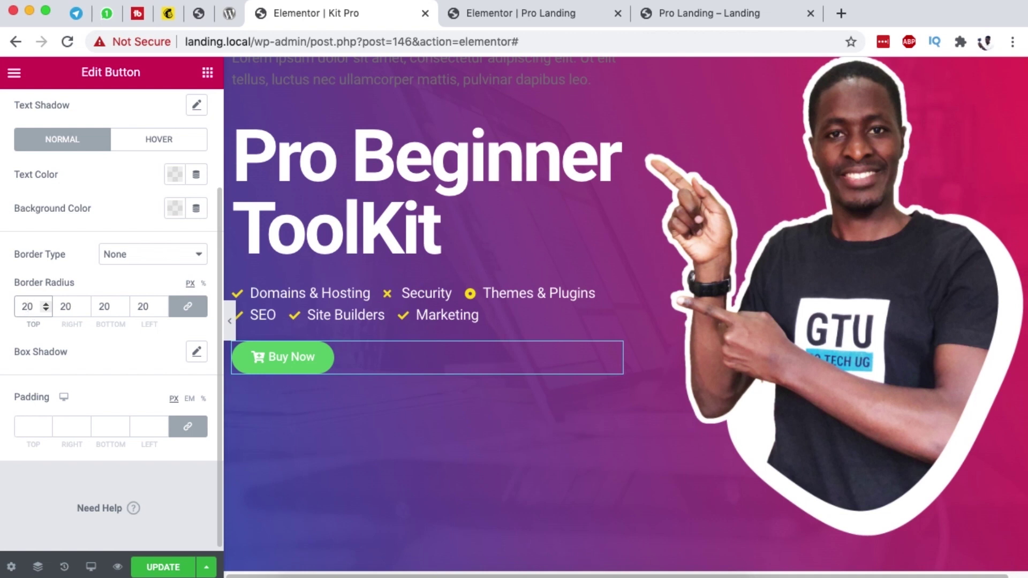
pyautogui.press('BackSpace')
pyautogui.write('3')
pyautogui.scroll(5, 113, 227)
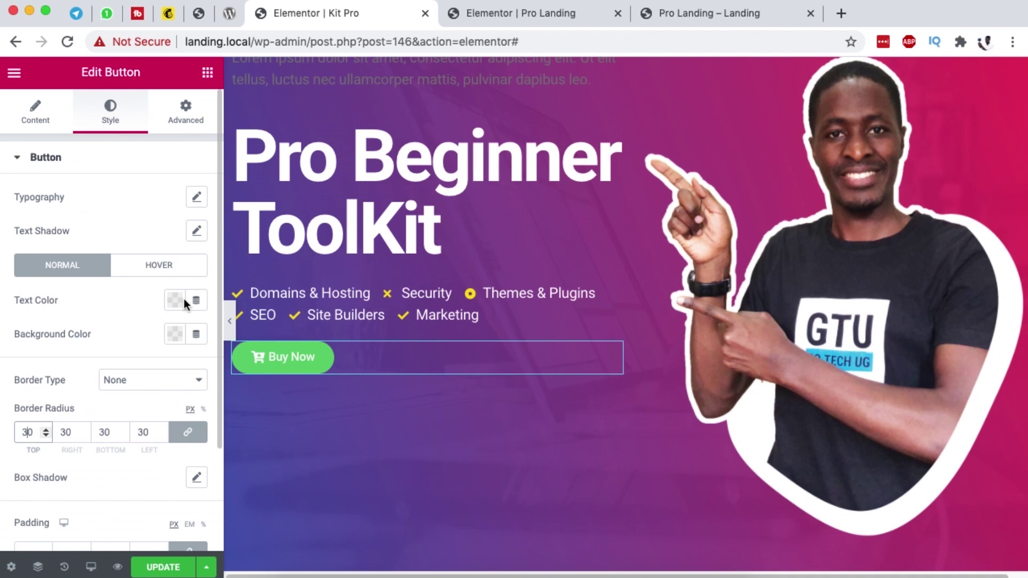
# Step: Give the button a yellow background and blue text colour
pyautogui.click(172, 336)
pyautogui.click(266, 88)
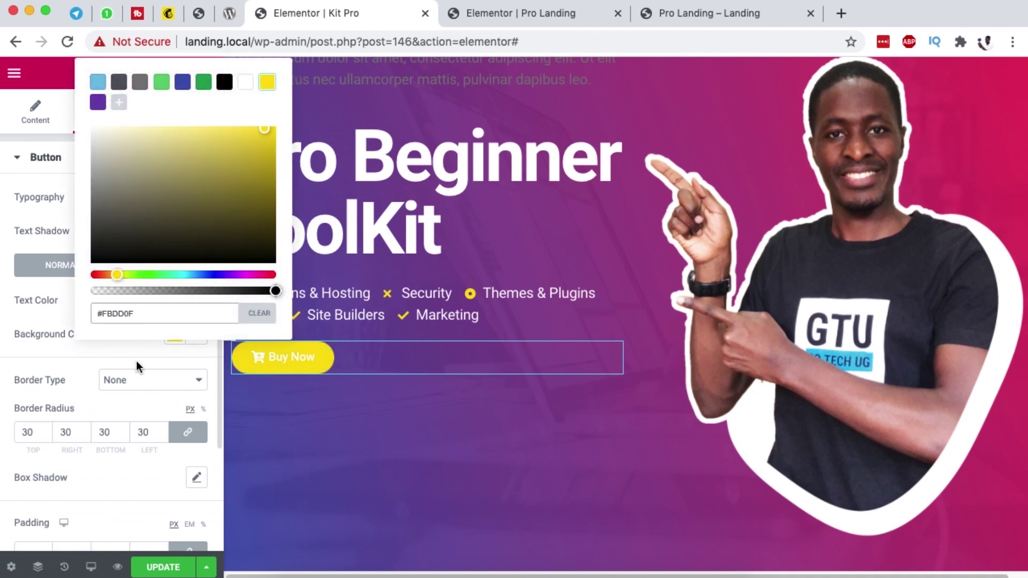
pyautogui.click(138, 343)
pyautogui.click(173, 301)
pyautogui.click(182, 338)
pyautogui.click(105, 301)
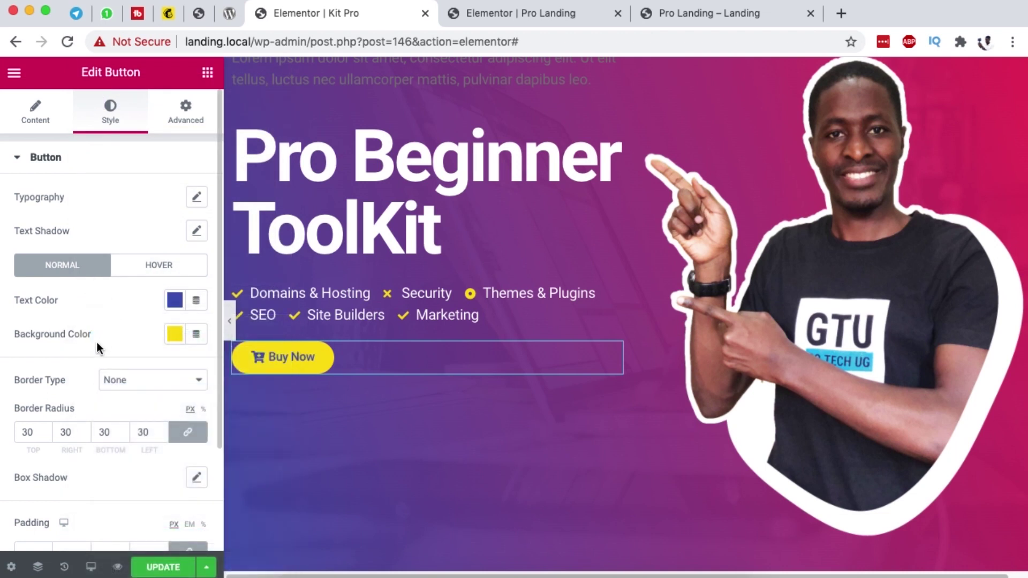
# Step: Set the button's icon position to After the Buy Now label
pyautogui.scroll(-5, 93, 350)
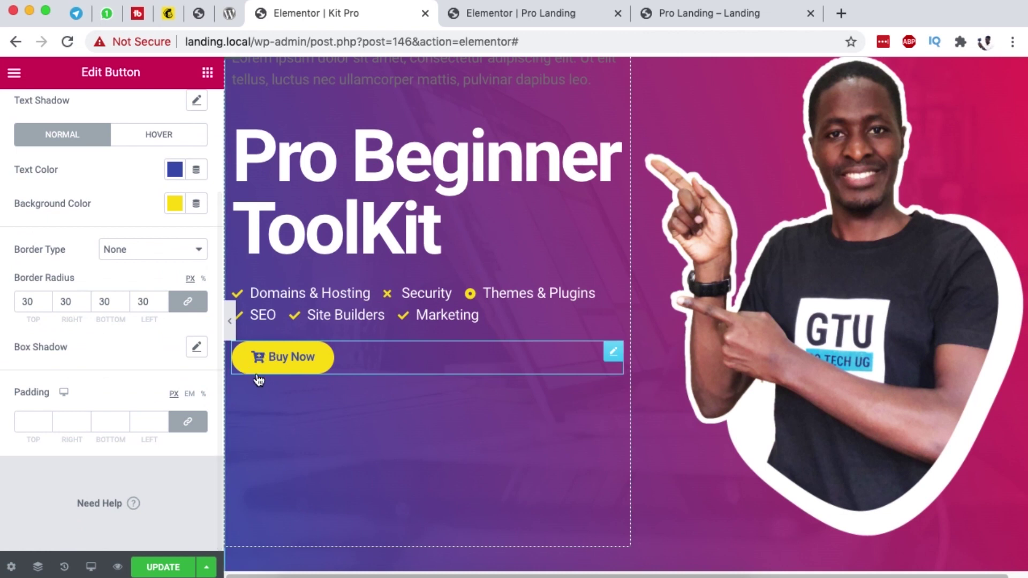
pyautogui.scroll(5, 46, 124)
pyautogui.click(46, 124)
pyautogui.scroll(-6, 112, 285)
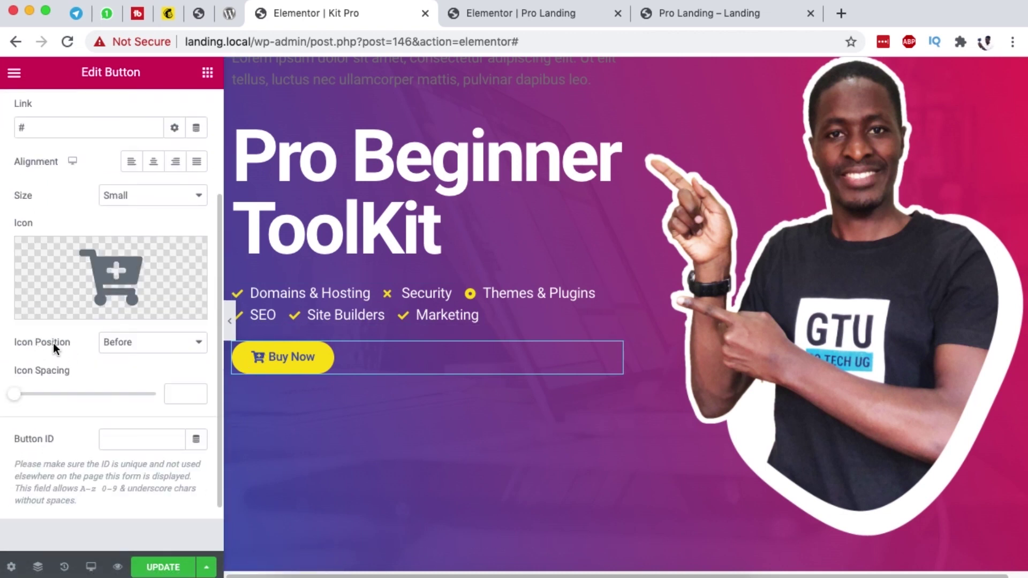
pyautogui.click(114, 356)
pyautogui.click(123, 354)
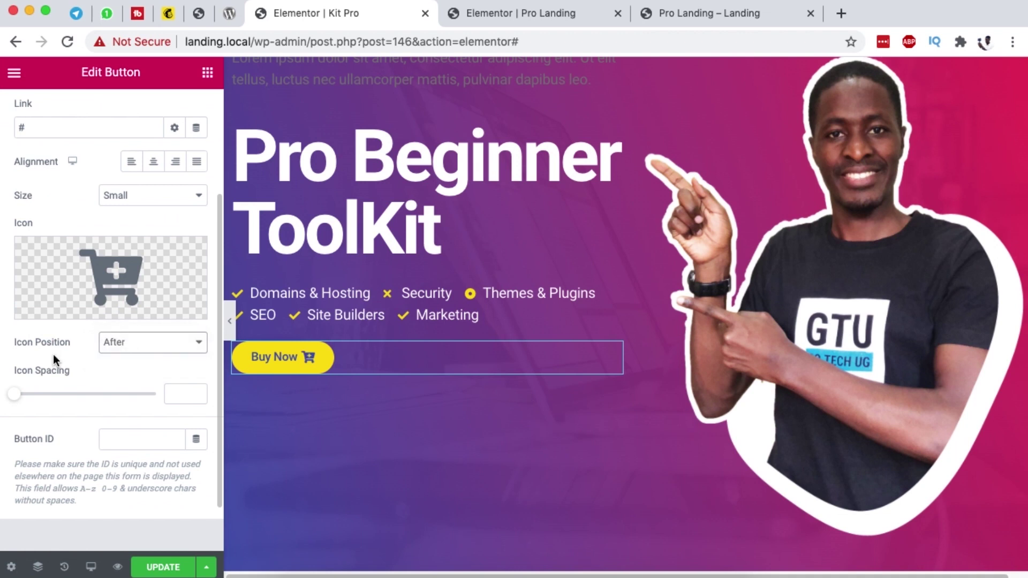
pyautogui.click(664, 13)
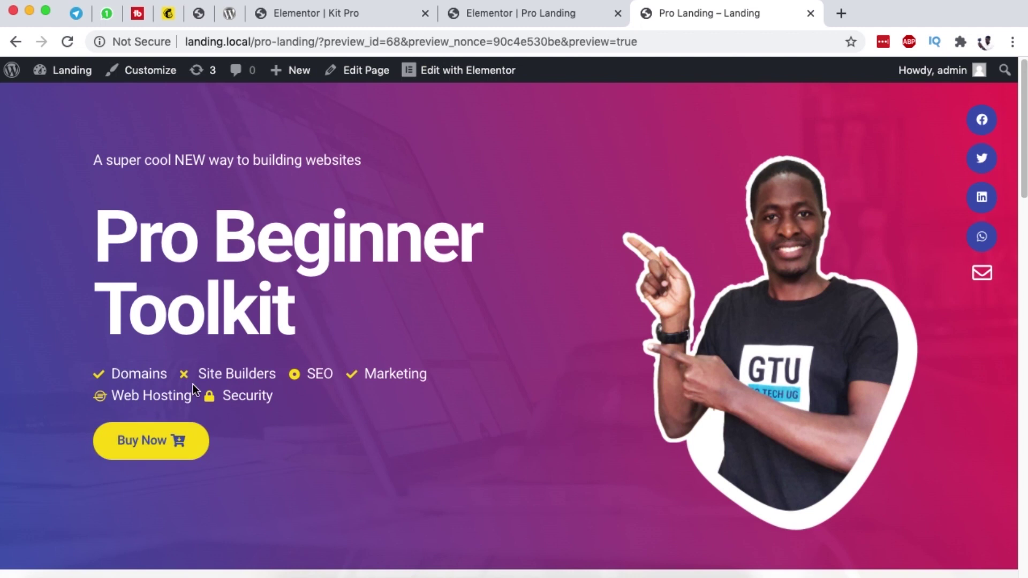
# Step: Give the button's hover state a #4054B2 blue background and white text
pyautogui.click(483, 20)
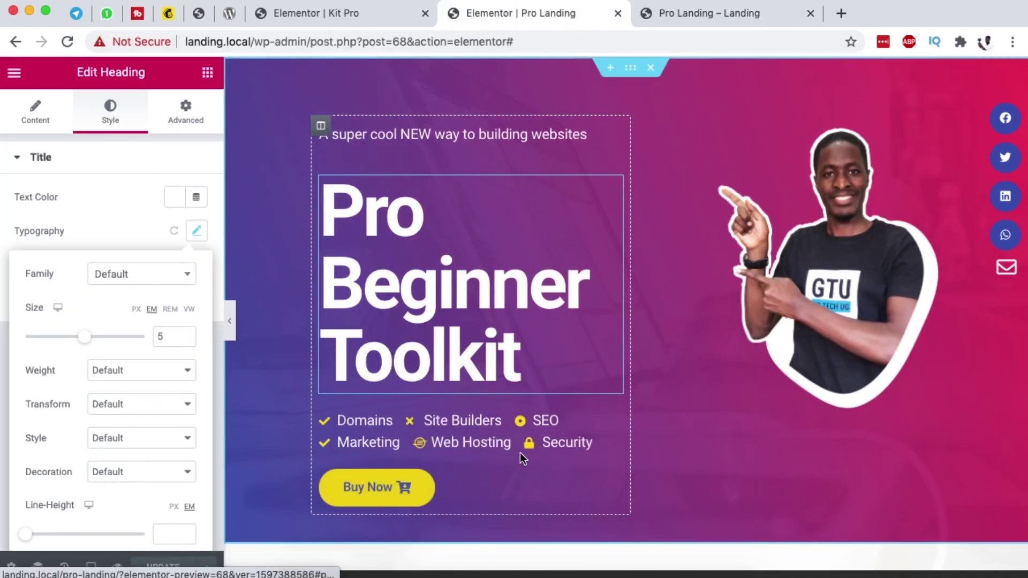
pyautogui.click(348, 21)
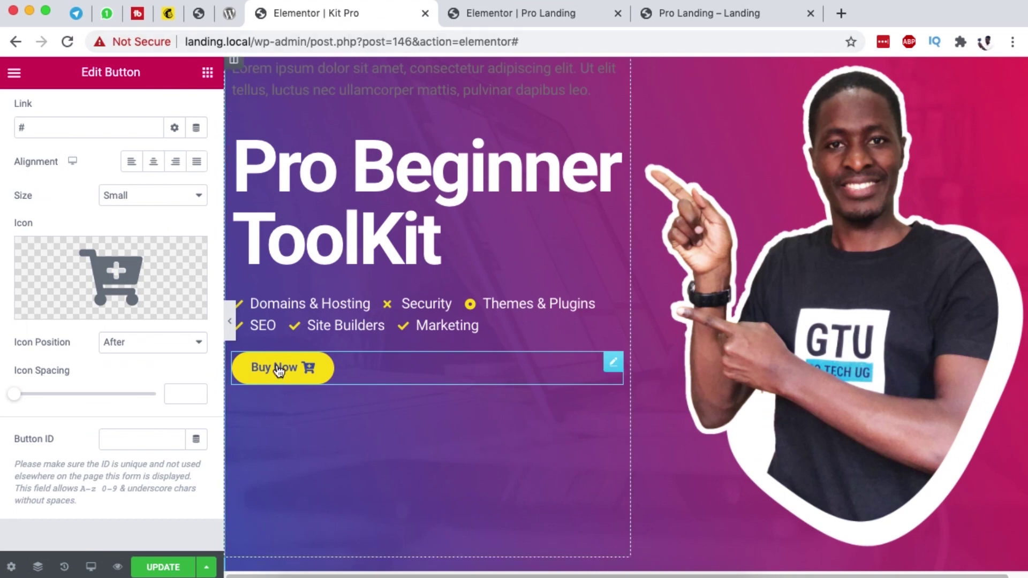
pyautogui.scroll(3, 91, 230)
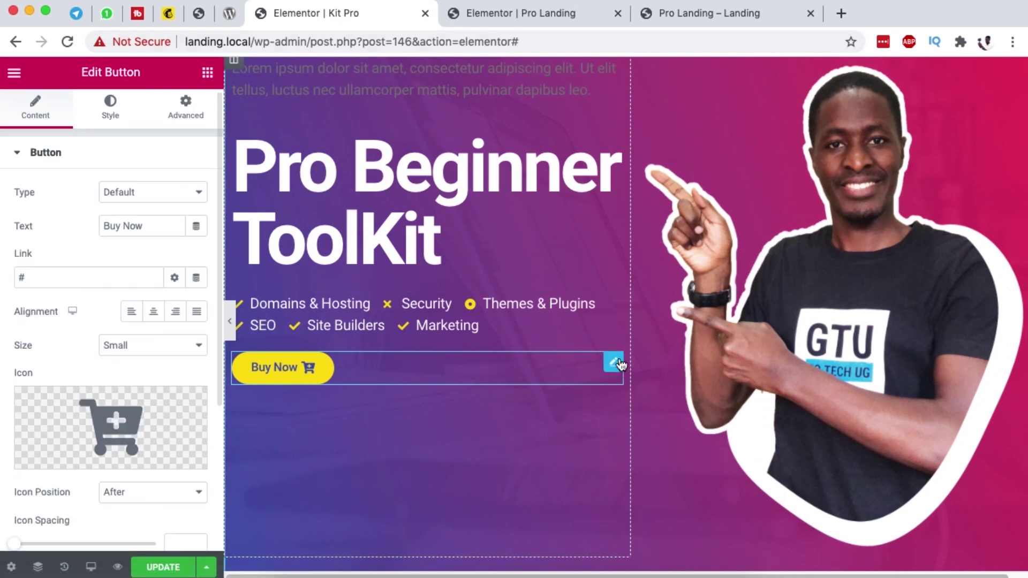
pyautogui.click(110, 107)
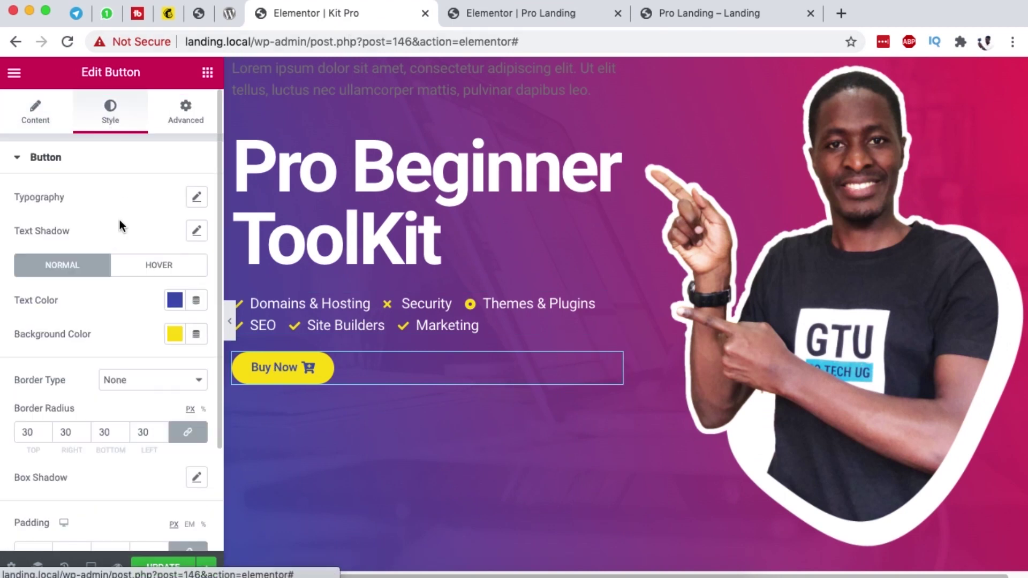
pyautogui.click(151, 271)
pyautogui.click(172, 333)
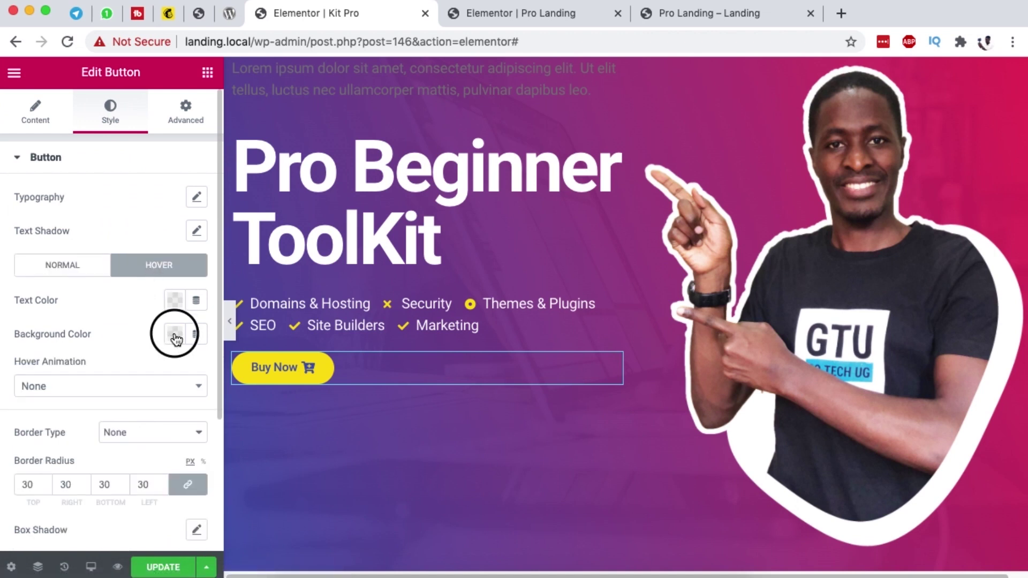
pyautogui.click(182, 82)
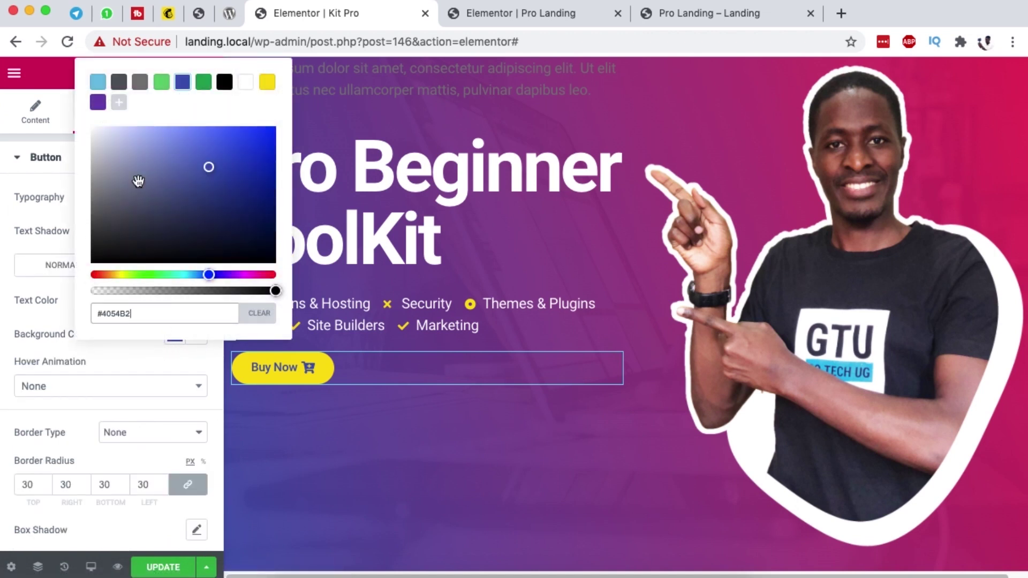
pyautogui.click(56, 342)
pyautogui.click(175, 306)
pyautogui.click(244, 339)
pyautogui.click(121, 307)
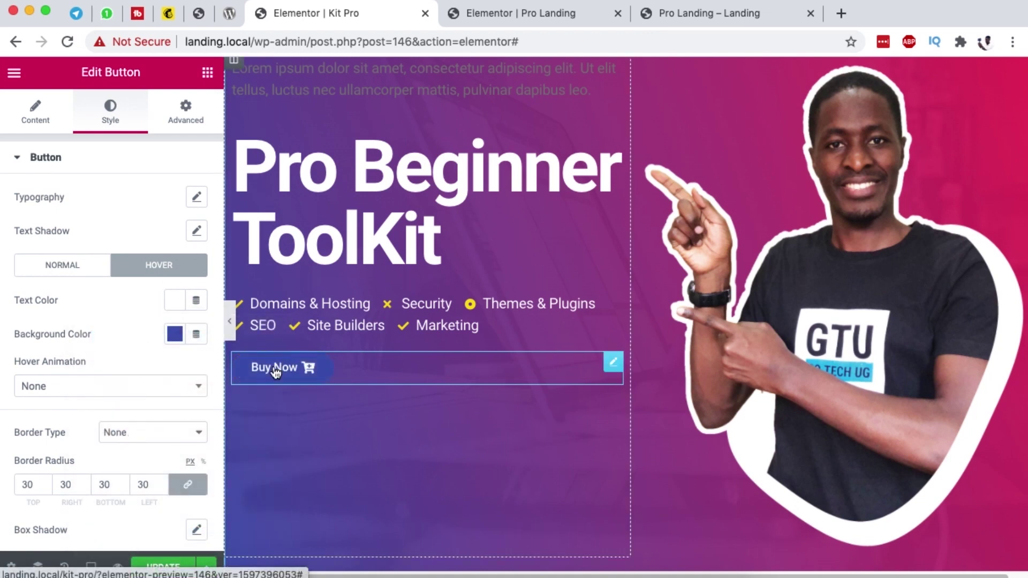
# Step: Set the button's hover animation to Shrink
pyautogui.scroll(-1, 339, 368)
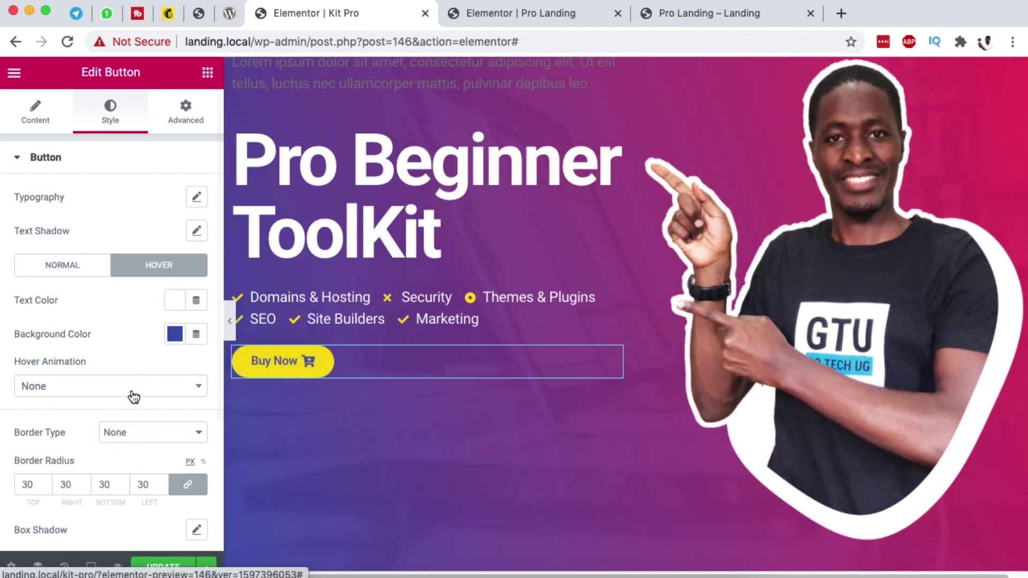
pyautogui.click(107, 387)
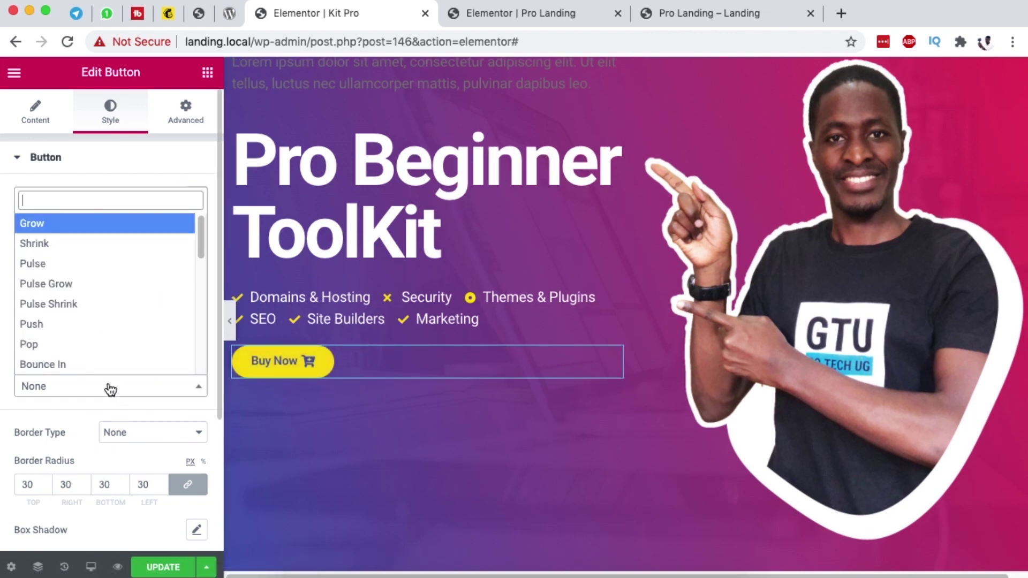
pyautogui.click(98, 244)
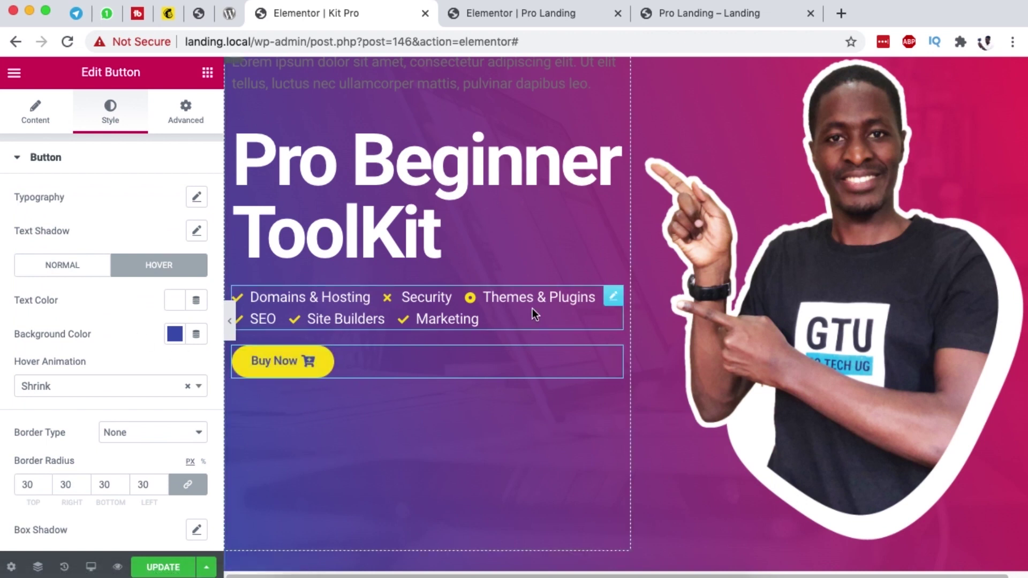
pyautogui.scroll(3, 535, 241)
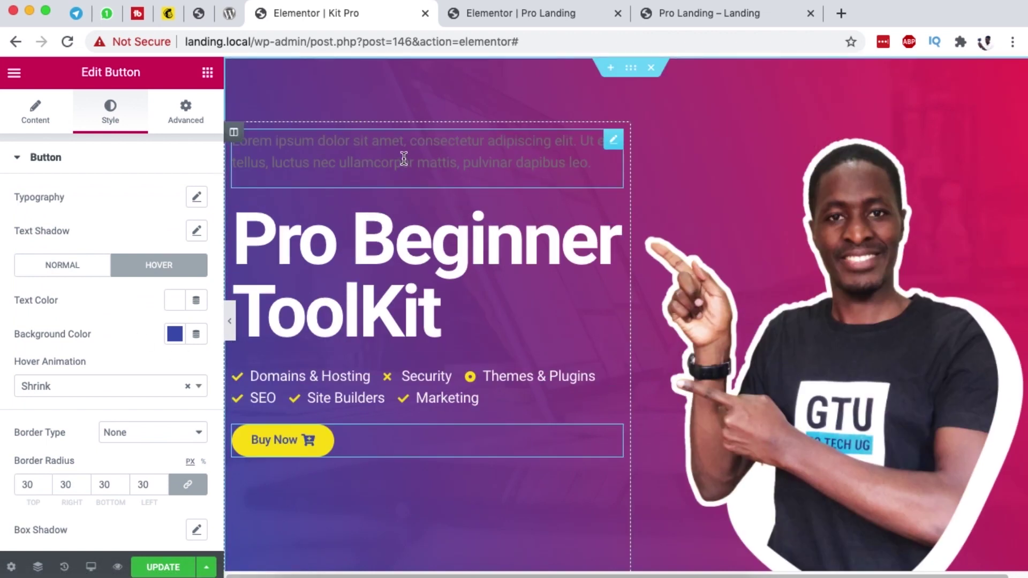
# Step: Clear the Lorem ipsum paragraph and type the tagline 'A Super cool New Way To Build Websites'
pyautogui.click(702, 14)
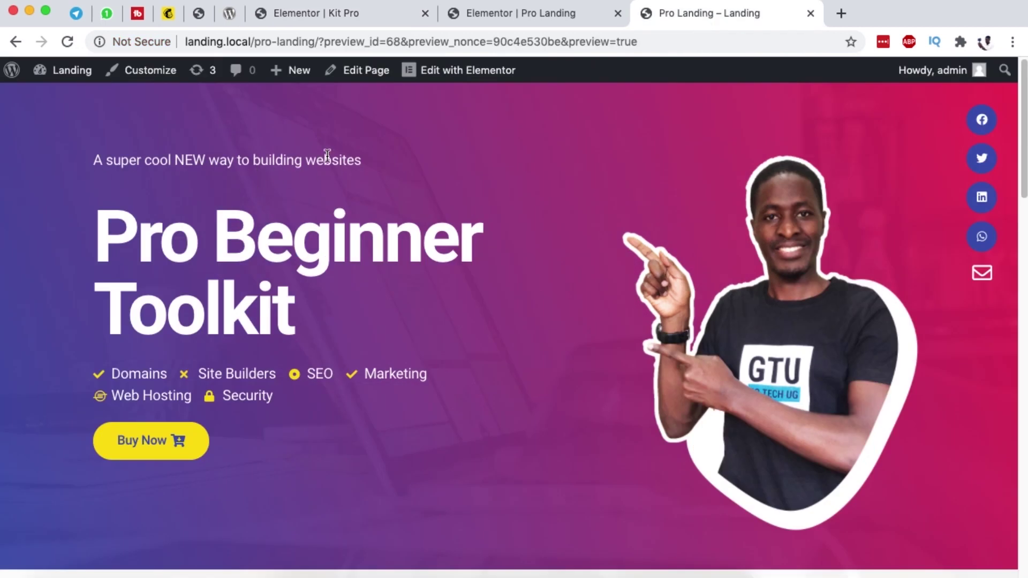
pyautogui.click(339, 14)
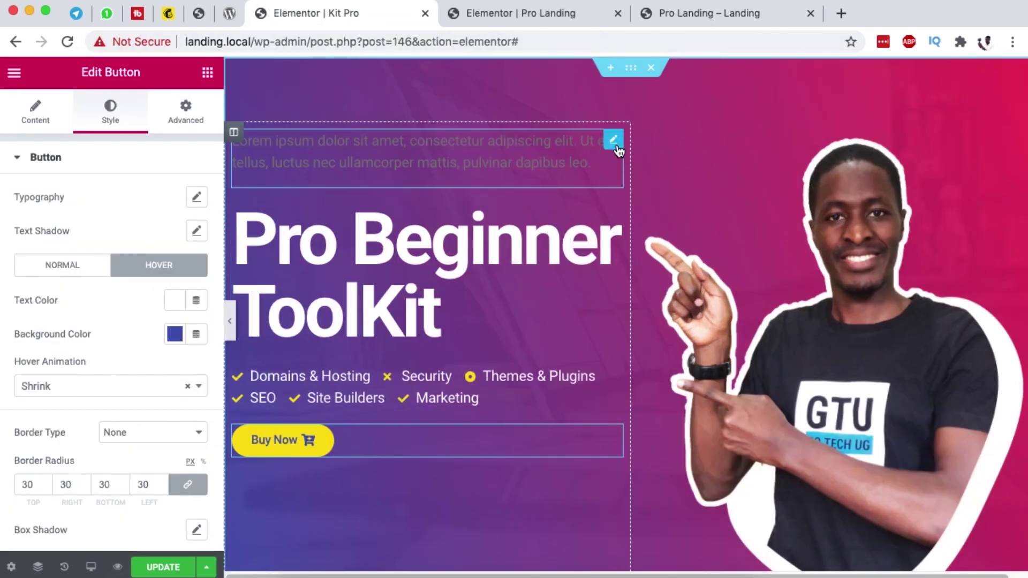
pyautogui.click(617, 141)
pyautogui.click(81, 254)
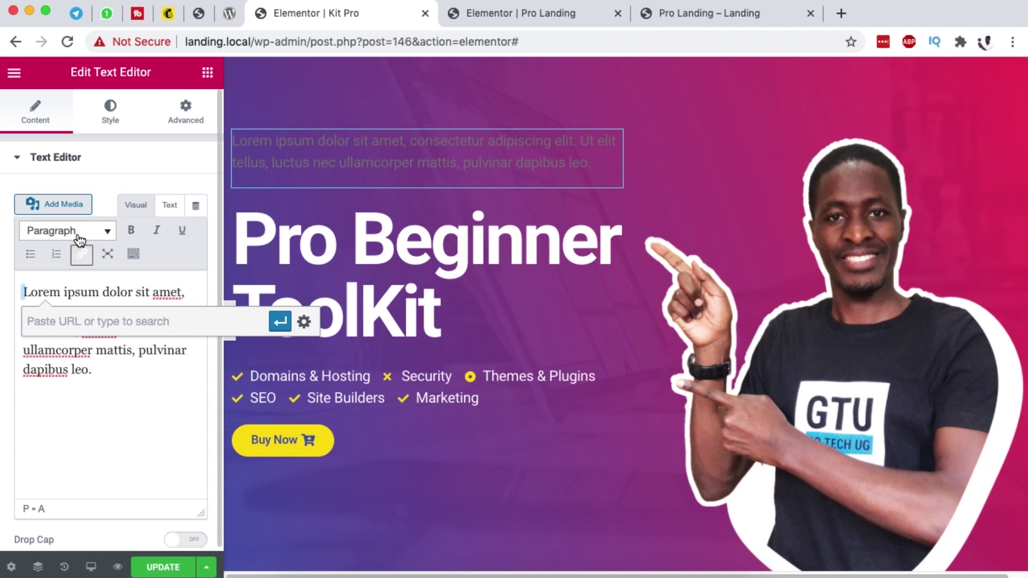
pyautogui.click(91, 370)
pyautogui.press('super+a')
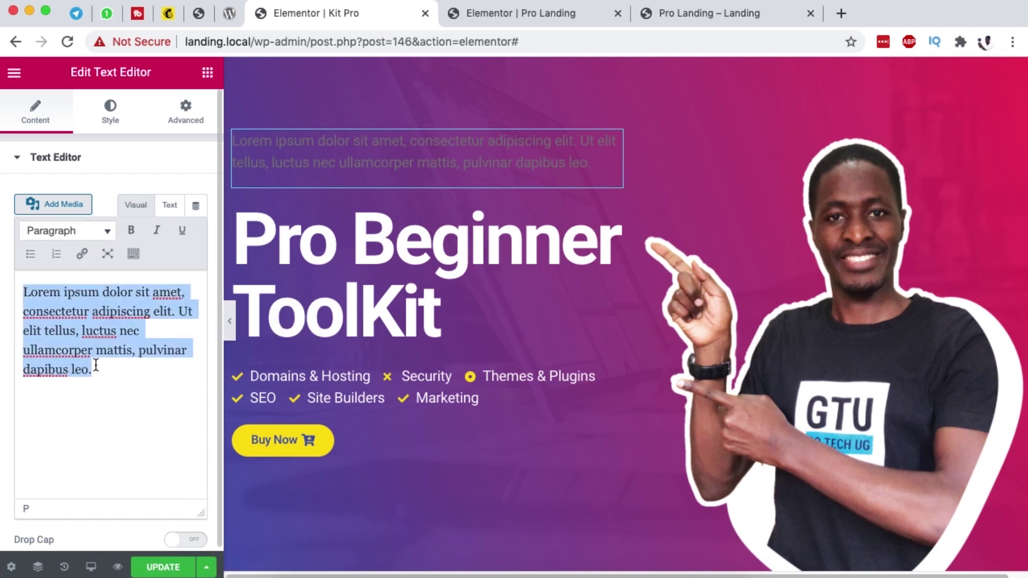
pyautogui.press('BackSpace')
pyautogui.write('A Super cool New Way To Bui')
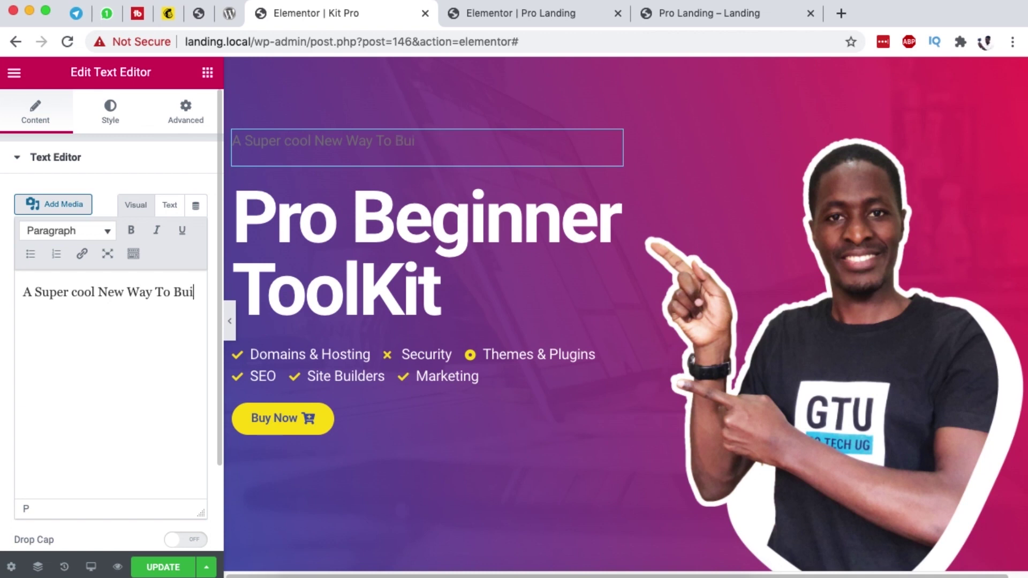
pyautogui.write('ld Websites')
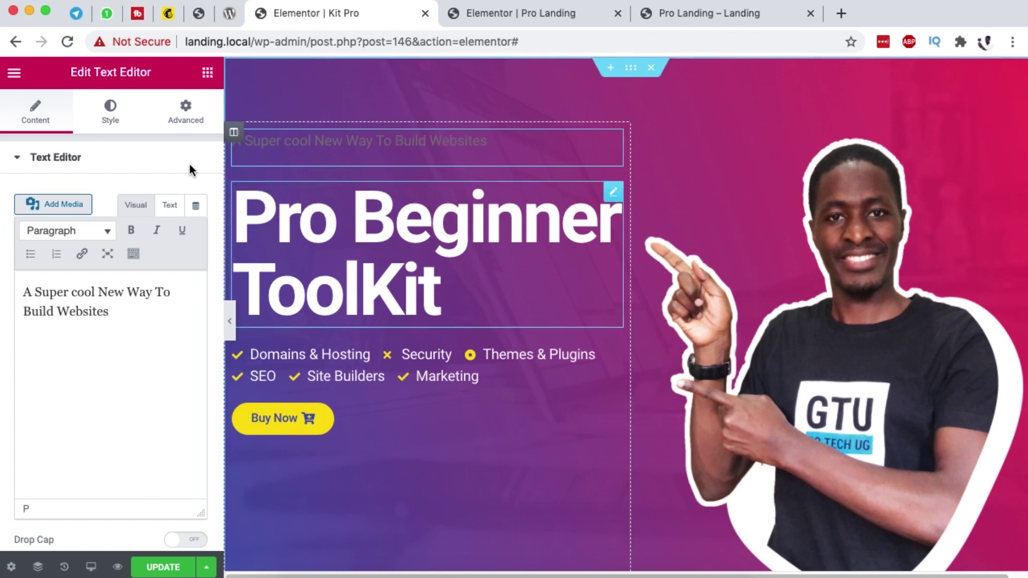
# Step: Make the tagline text white with a 0.8 em font size
pyautogui.click(111, 113)
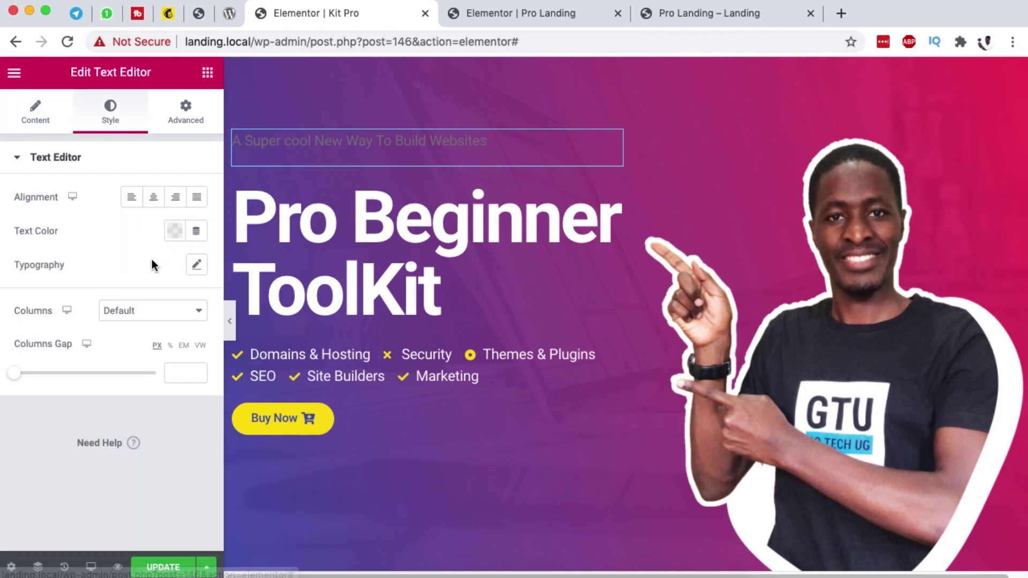
pyautogui.click(175, 231)
pyautogui.click(243, 270)
pyautogui.click(82, 223)
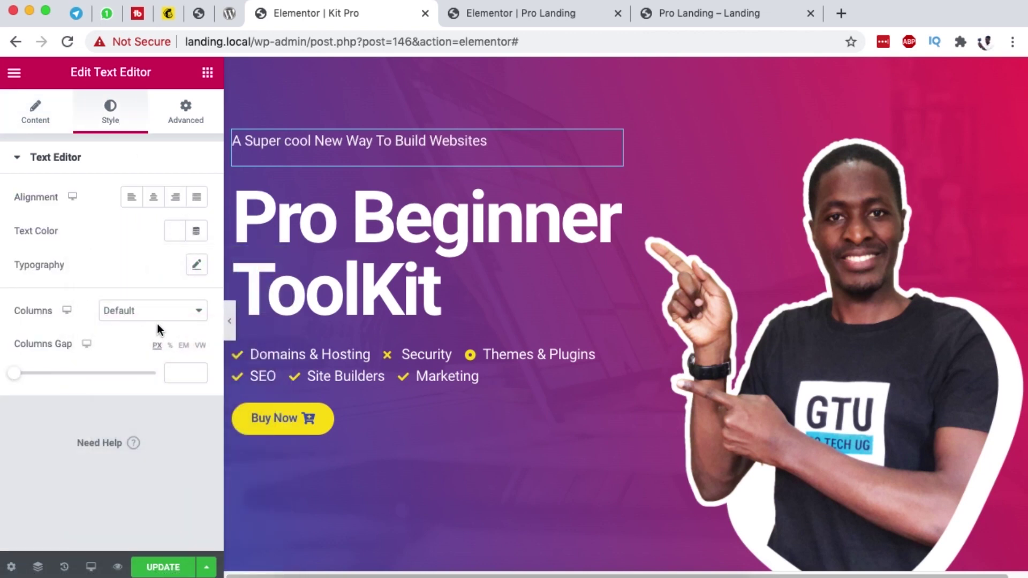
pyautogui.click(196, 266)
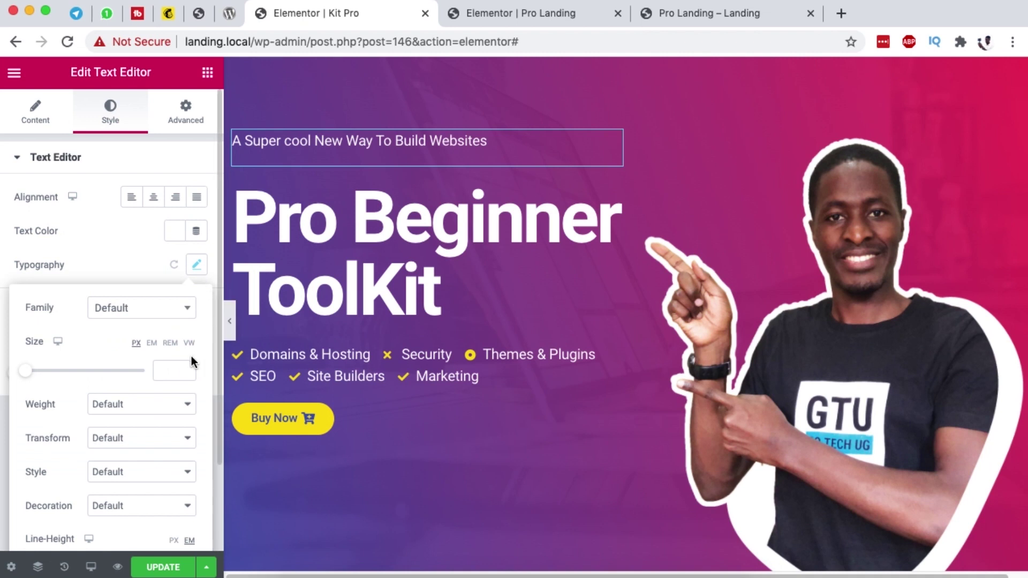
pyautogui.click(152, 343)
pyautogui.click(165, 372)
pyautogui.click(36, 370)
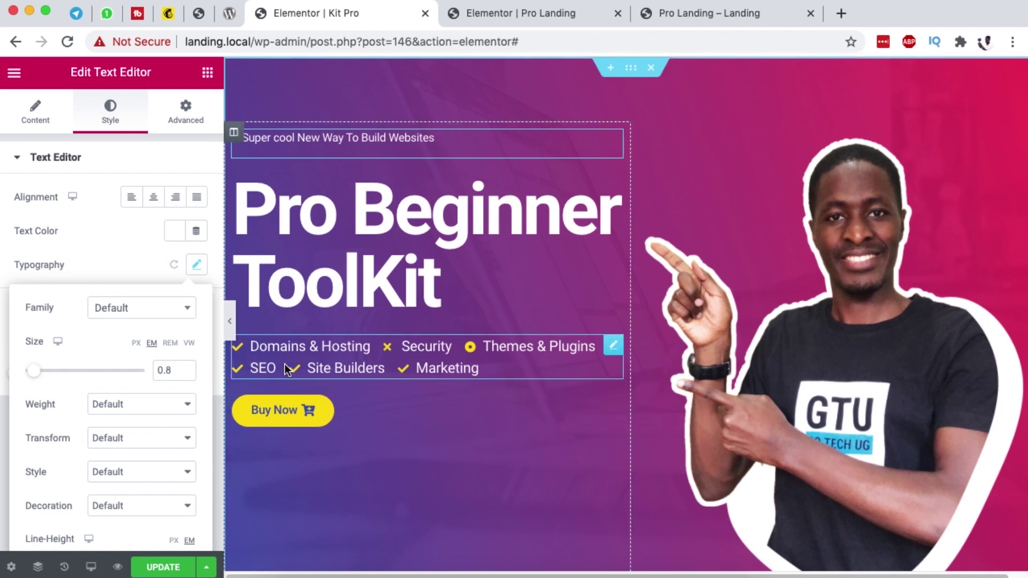
# Step: Update the page and check the tagline in the live preview
pyautogui.click(163, 567)
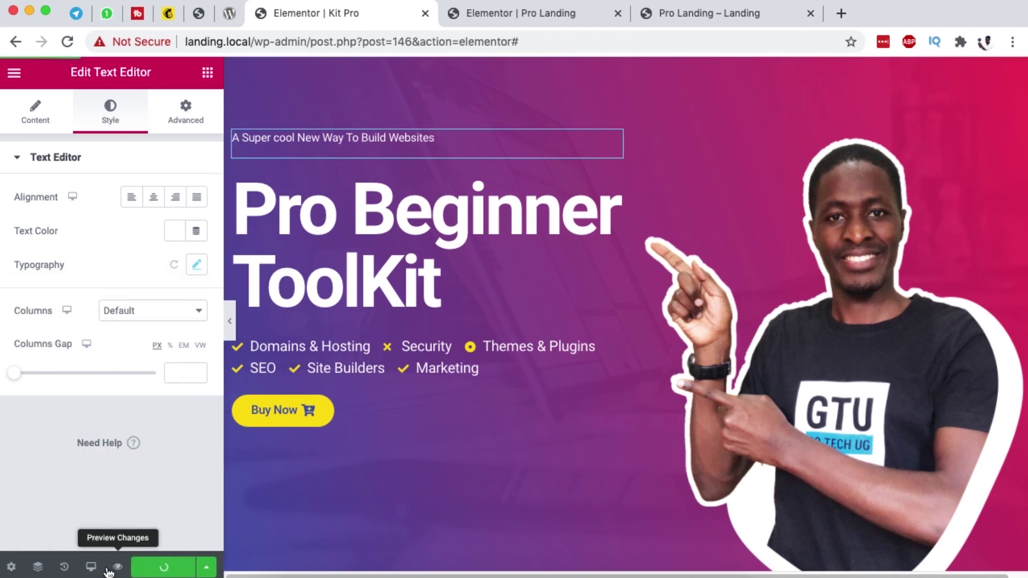
pyautogui.click(118, 567)
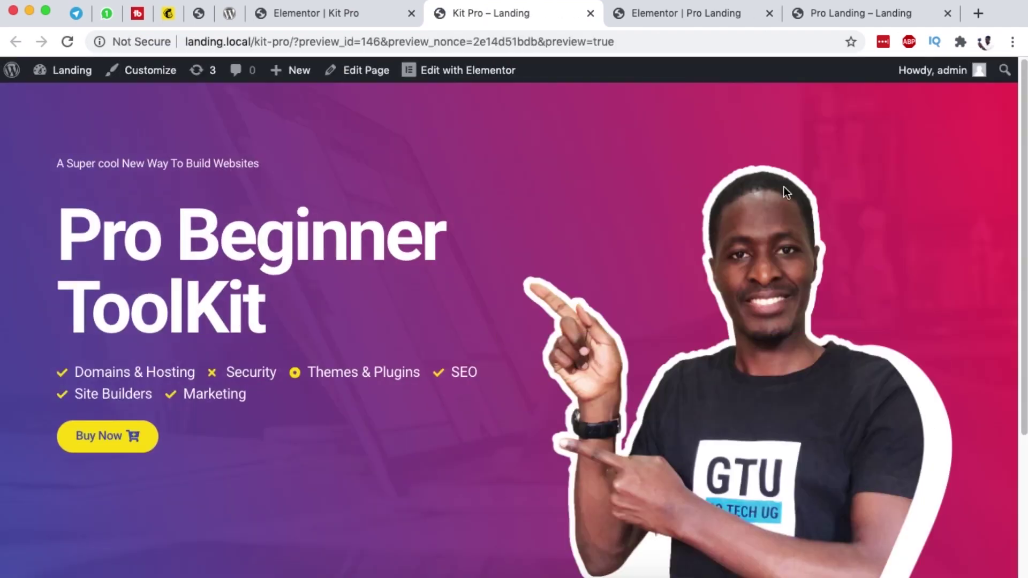
pyautogui.scroll(-1, 750, 368)
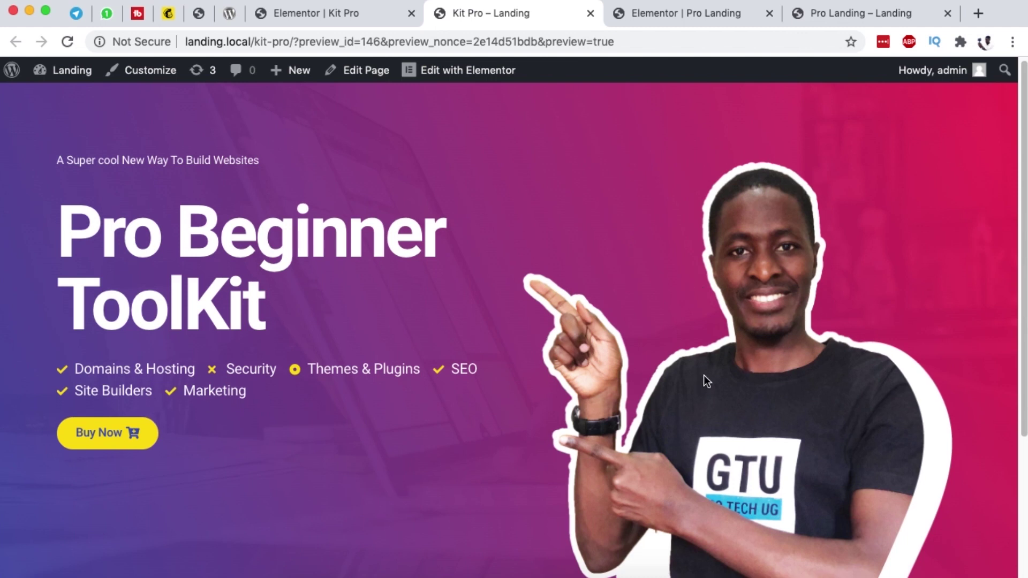
pyautogui.scroll(-5, 728, 342)
pyautogui.scroll(5, 734, 339)
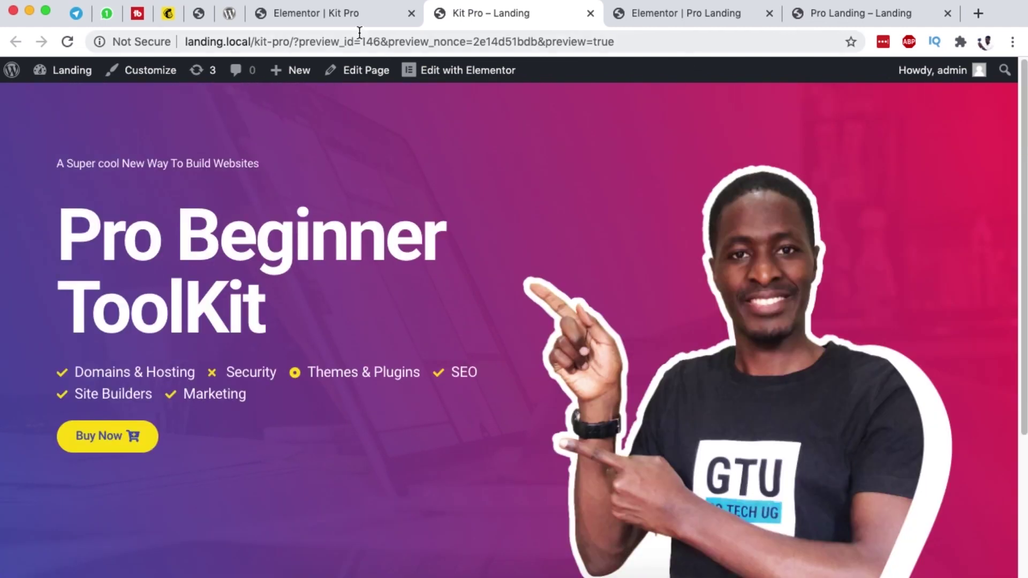
pyautogui.click(321, 13)
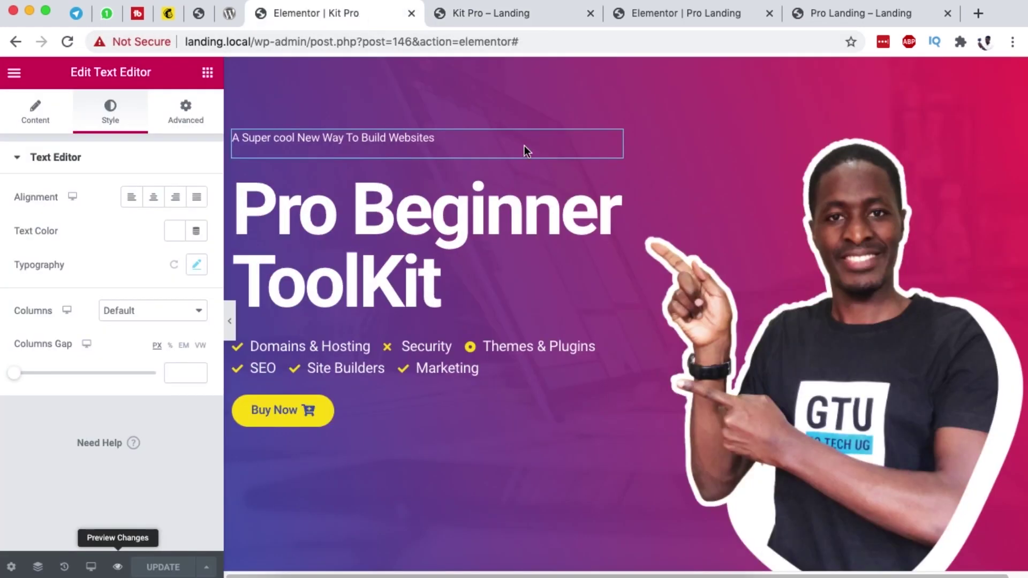
pyautogui.click(968, 157)
# Step: Shrink the portrait image to 65% width, save, and check the preview
pyautogui.click(129, 127)
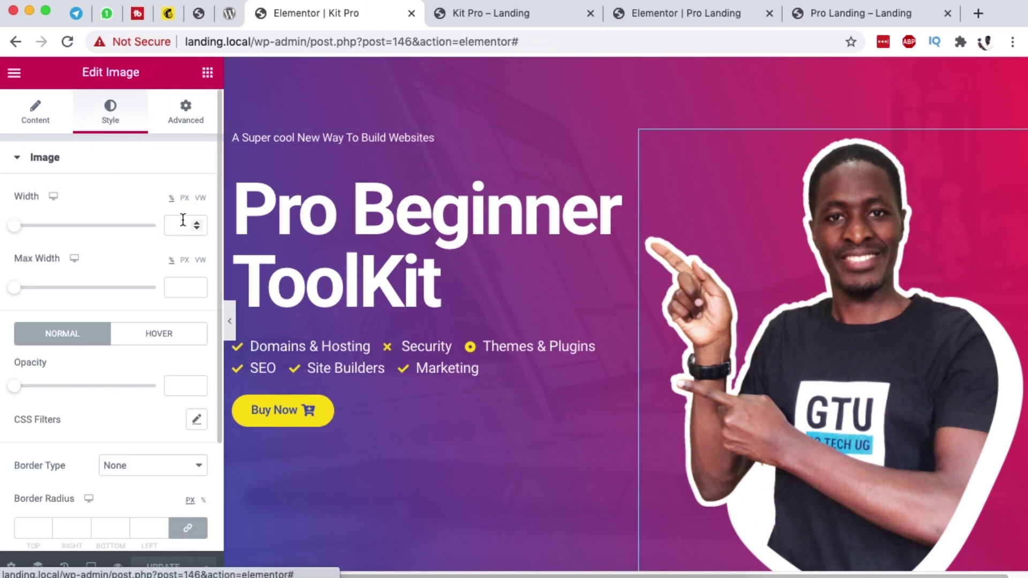
pyautogui.moveTo(15, 225); pyautogui.dragTo(108, 230)
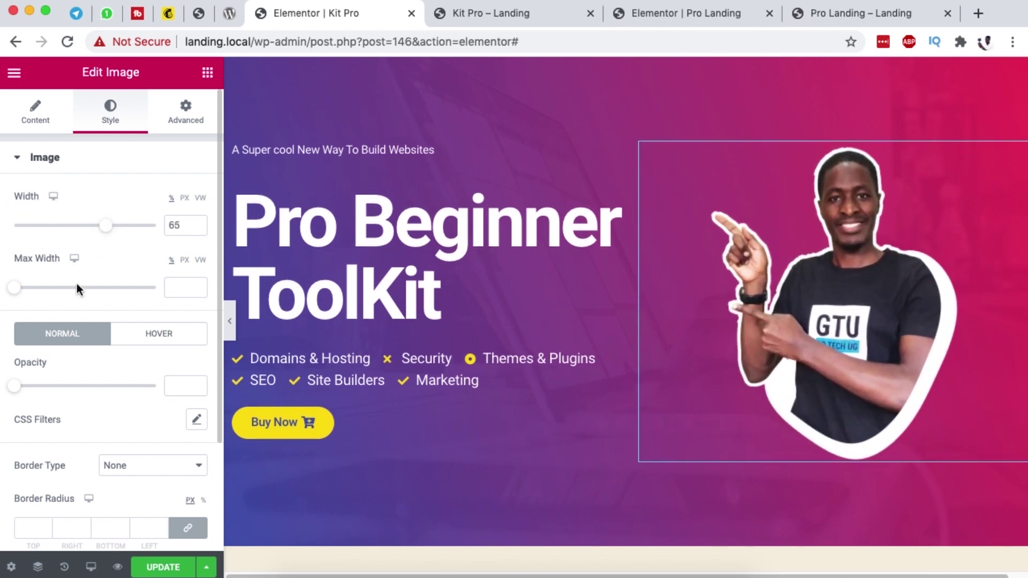
pyautogui.click(163, 567)
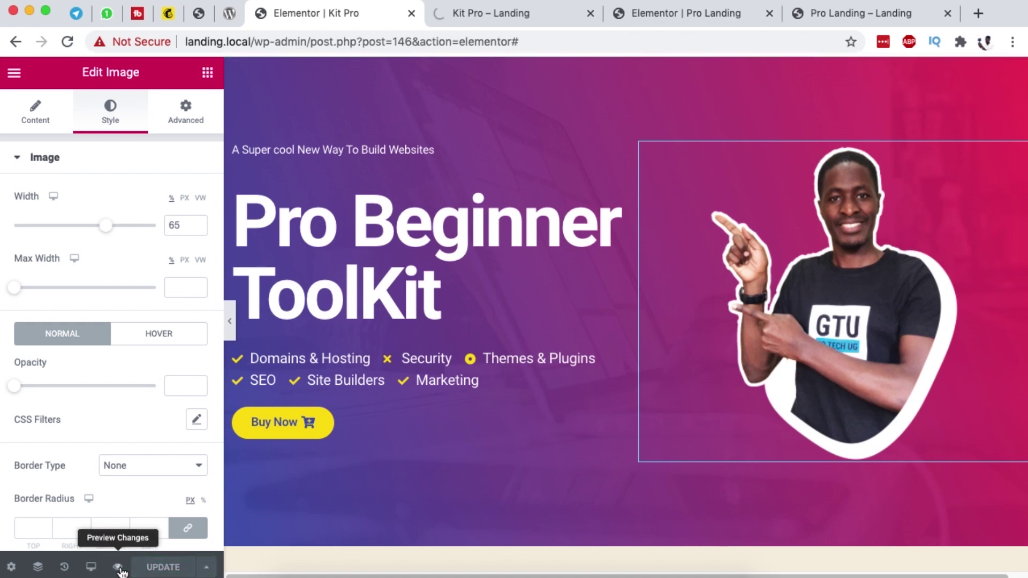
pyautogui.click(536, 15)
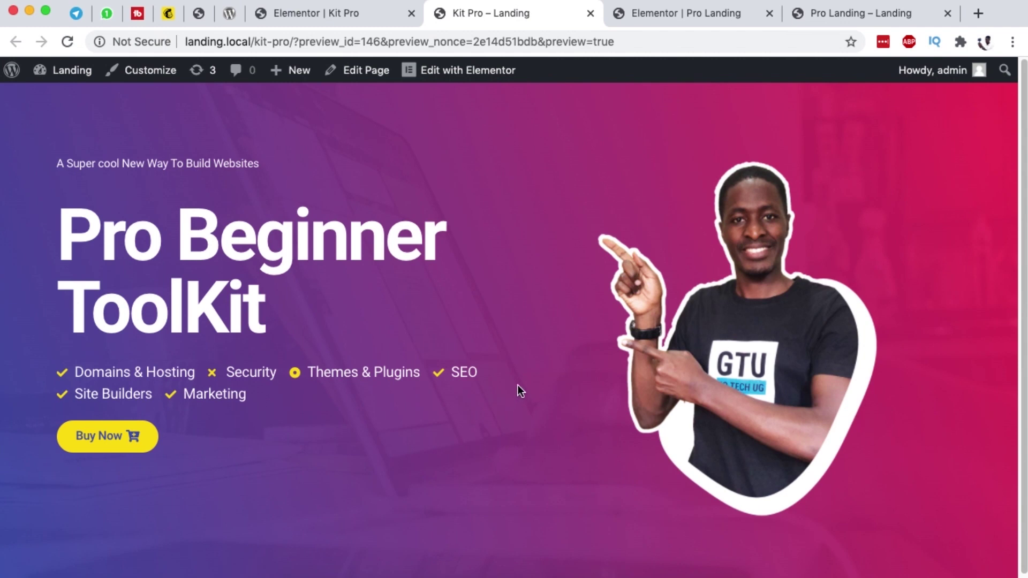
pyautogui.click(326, 16)
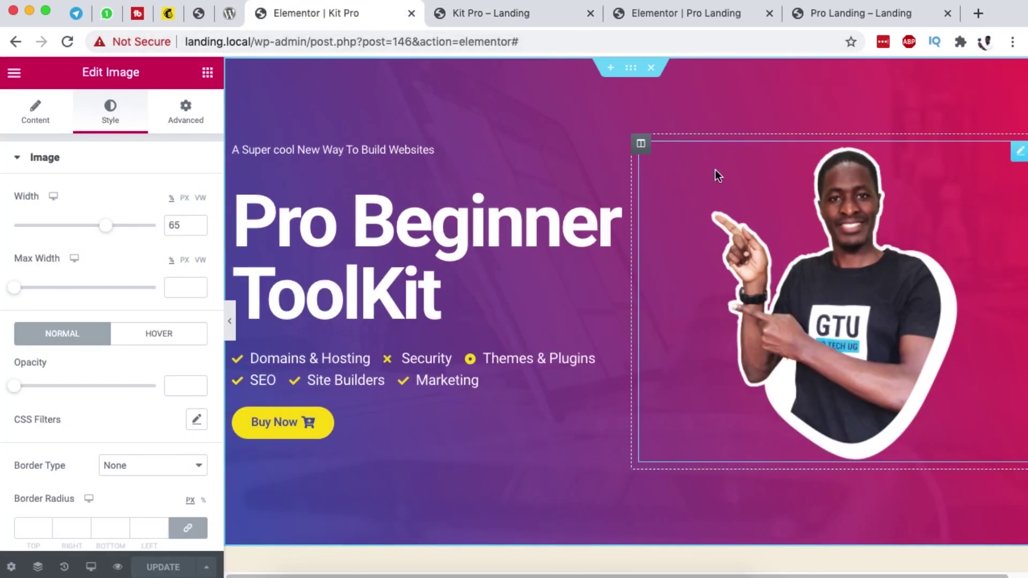
# Step: Set the portrait image alignment to Right and save the page
pyautogui.click(30, 114)
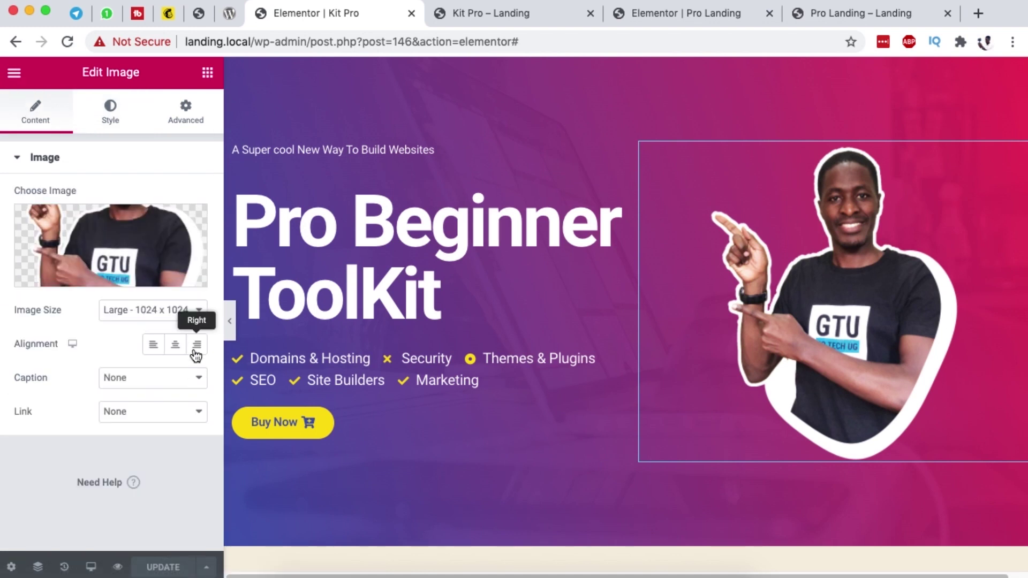
pyautogui.click(197, 348)
pyautogui.click(177, 565)
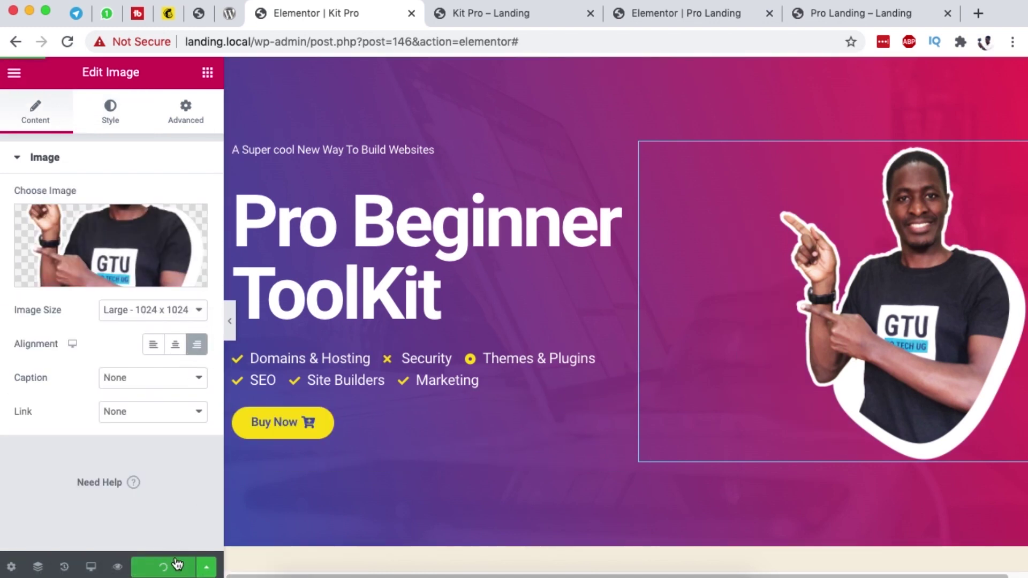
pyautogui.click(492, 15)
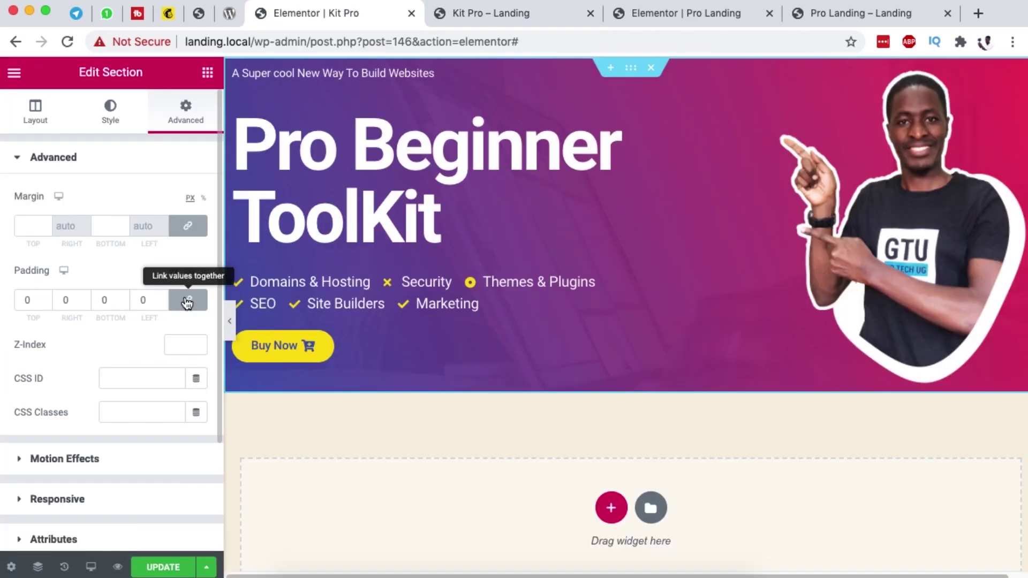
# Step: Unlink the hero section padding and set it to 4/6/4/6 em
pyautogui.click(187, 302)
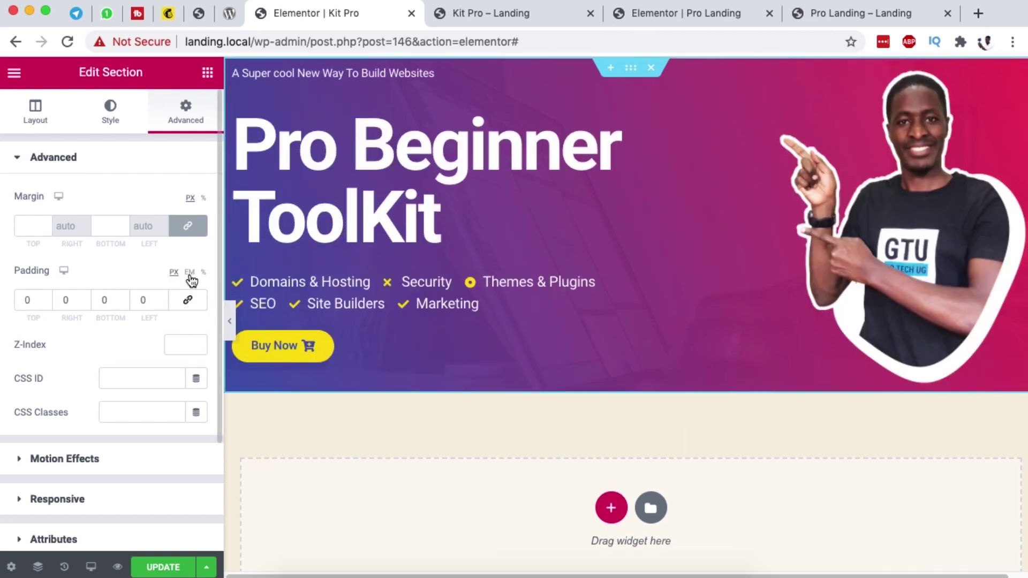
pyautogui.click(189, 272)
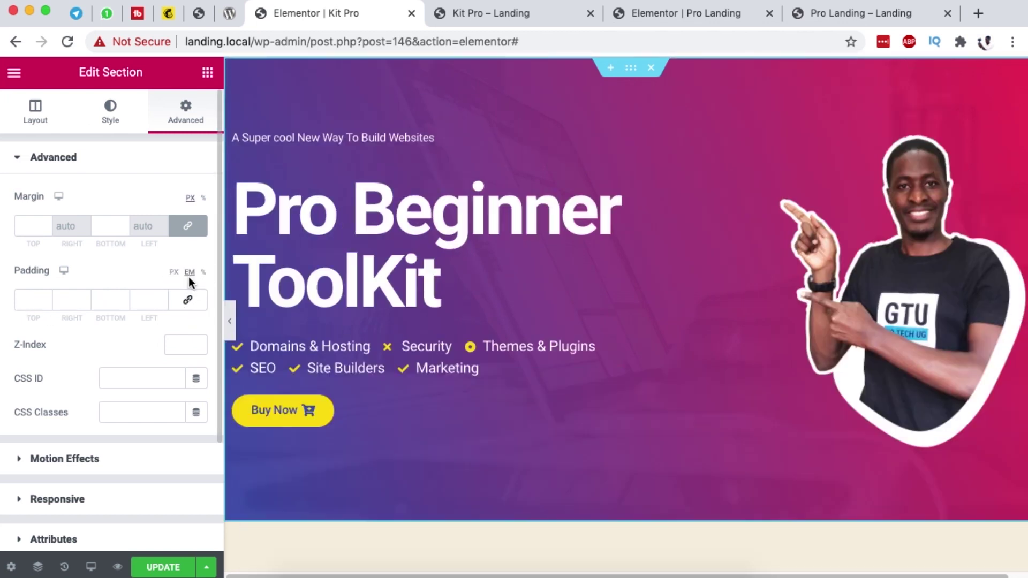
pyautogui.click(29, 303)
pyautogui.write('2')
pyautogui.moveTo(33, 301)
pyautogui.mouseDown()
pyautogui.moveTo(14, 299)
pyautogui.moveTo(45, 303)
pyautogui.mouseUp()
pyautogui.write('46')
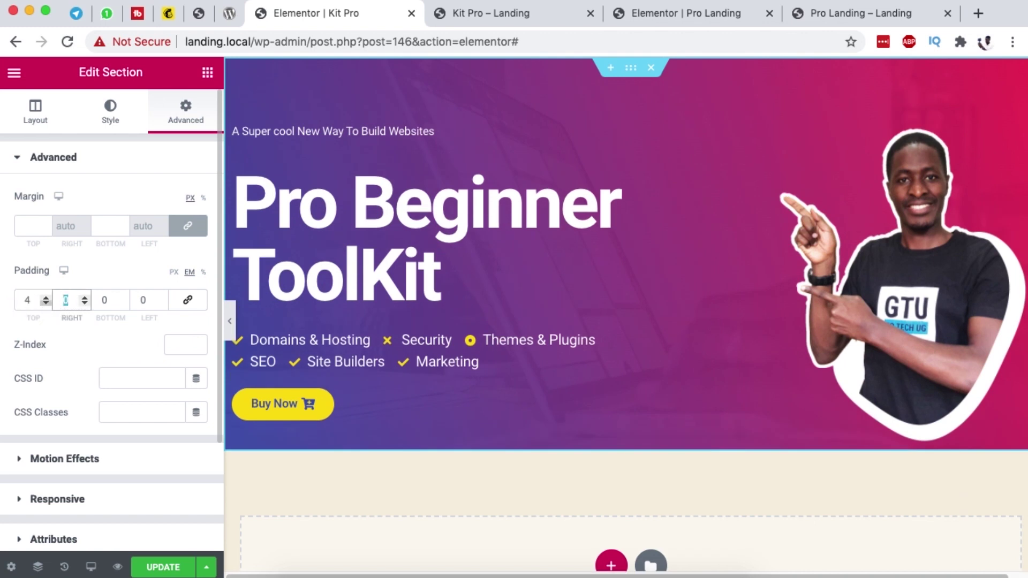
pyautogui.moveTo(107, 301); pyautogui.dragTo(86, 302)
pyautogui.write('4')
pyautogui.press('Tab')
pyautogui.write('6')
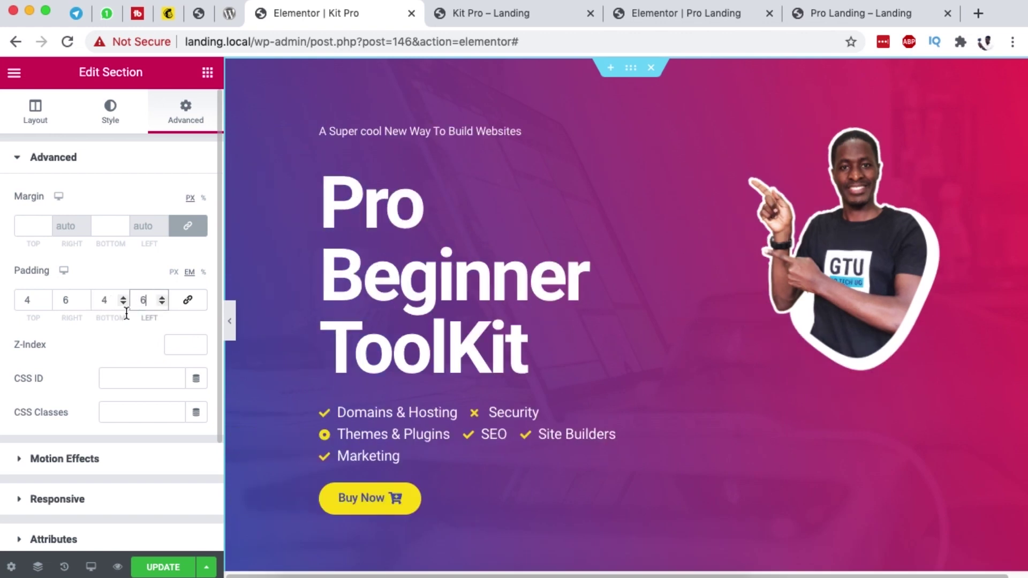
# Step: Update the page, check the live preview, and return to the editor
pyautogui.click(161, 566)
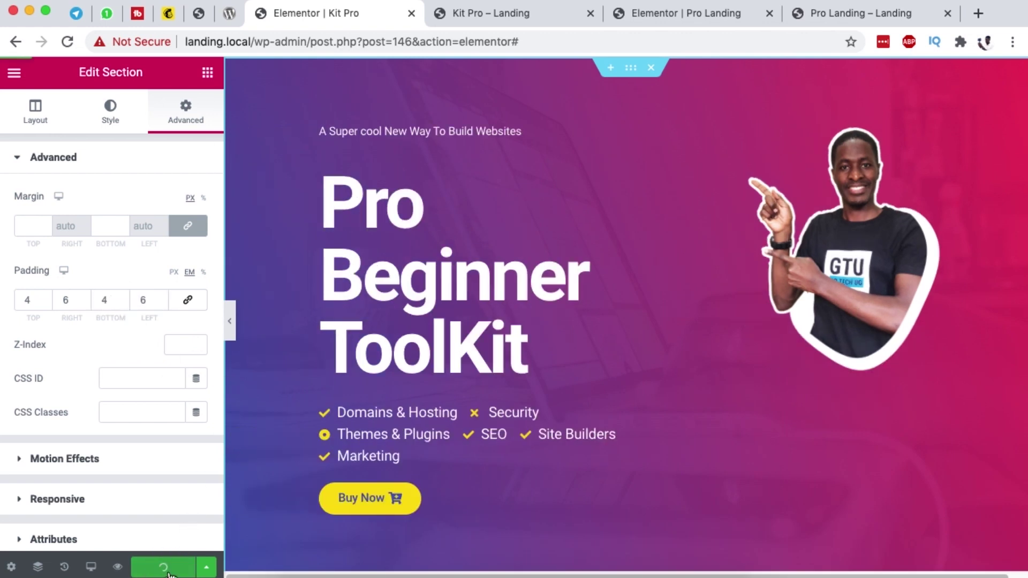
pyautogui.click(118, 567)
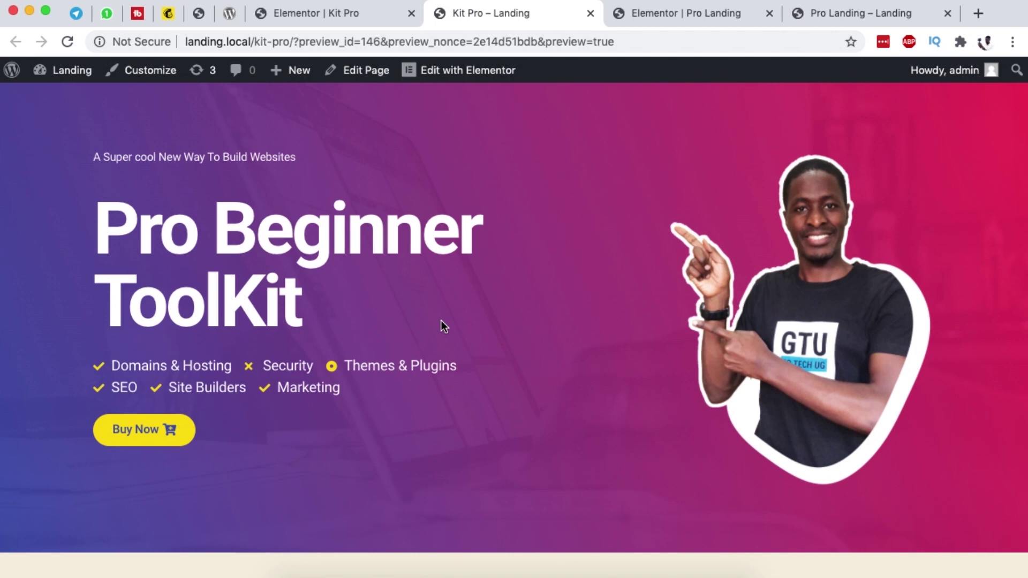
pyautogui.click(347, 15)
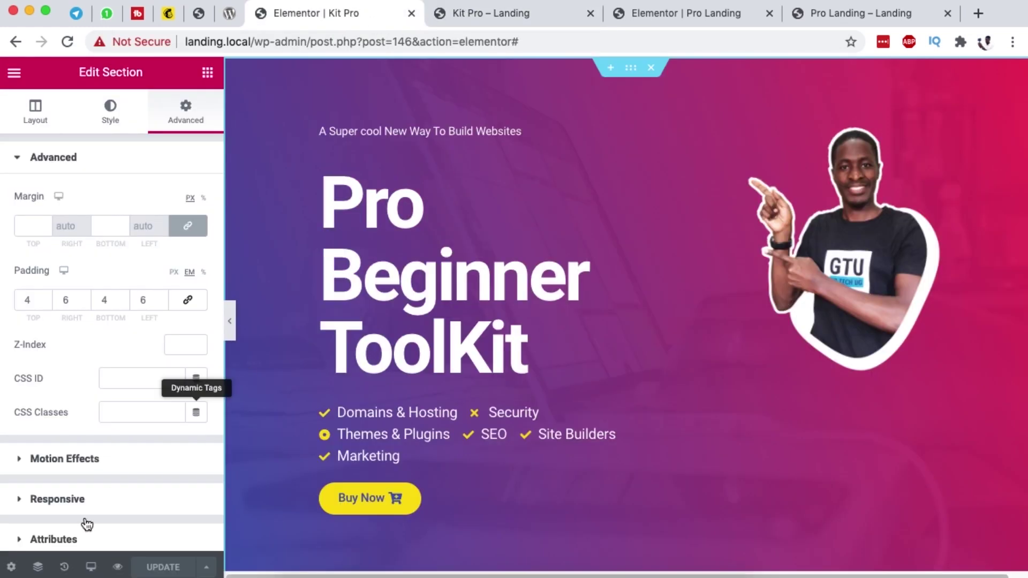
# Step: In tablet view, shrink the main heading's typography size to 2.5 em
pyautogui.click(90, 564)
pyautogui.click(98, 495)
pyautogui.scroll(-2, 848, 412)
pyautogui.scroll(2, 846, 412)
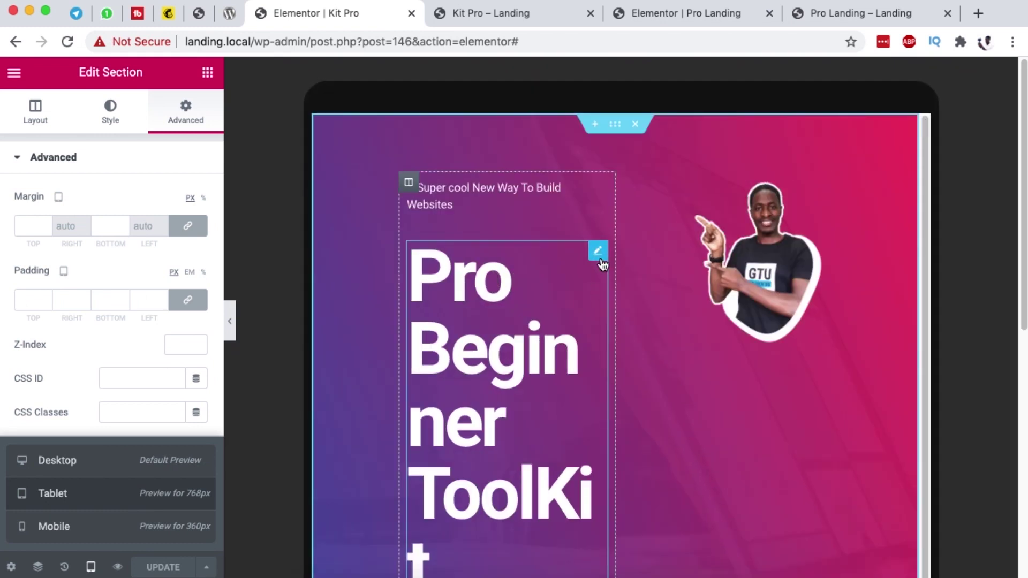
pyautogui.click(598, 252)
pyautogui.click(134, 122)
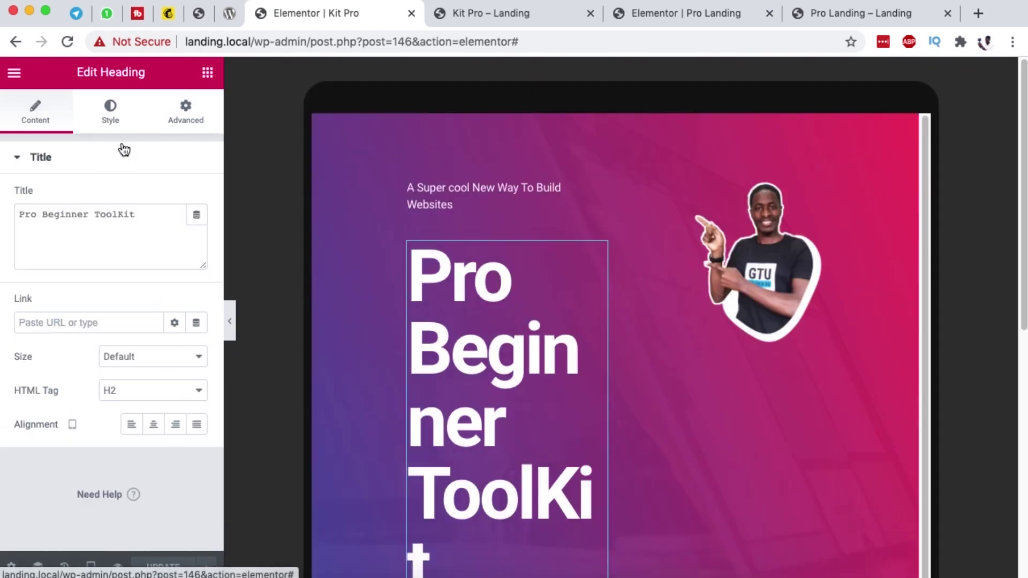
pyautogui.click(194, 231)
pyautogui.click(152, 309)
pyautogui.moveTo(25, 336); pyautogui.dragTo(52, 343)
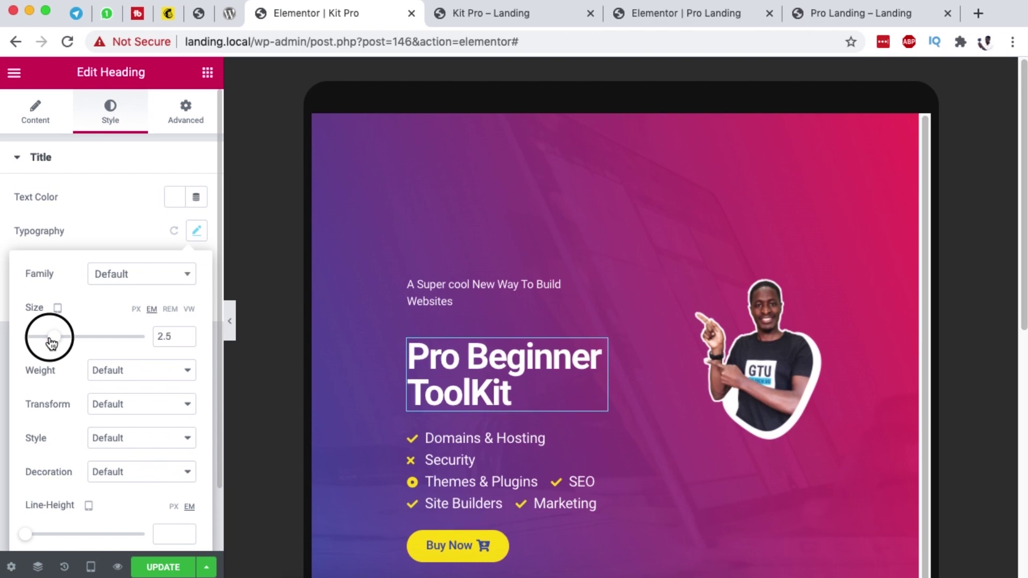
pyautogui.scroll(-1, 573, 423)
# Step: Shrink the feature icon list text to 0.7 em
pyautogui.click(596, 395)
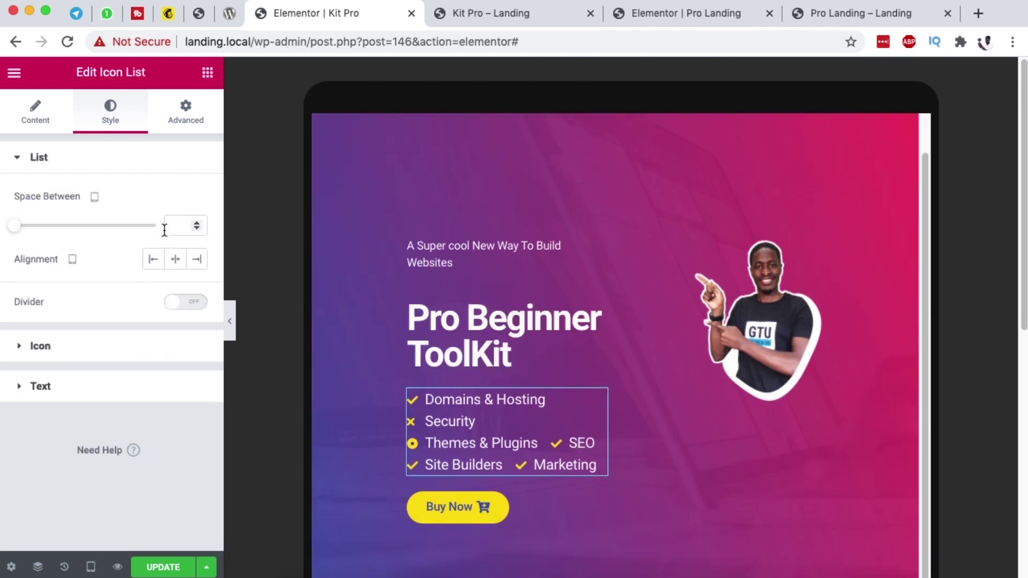
pyautogui.click(58, 389)
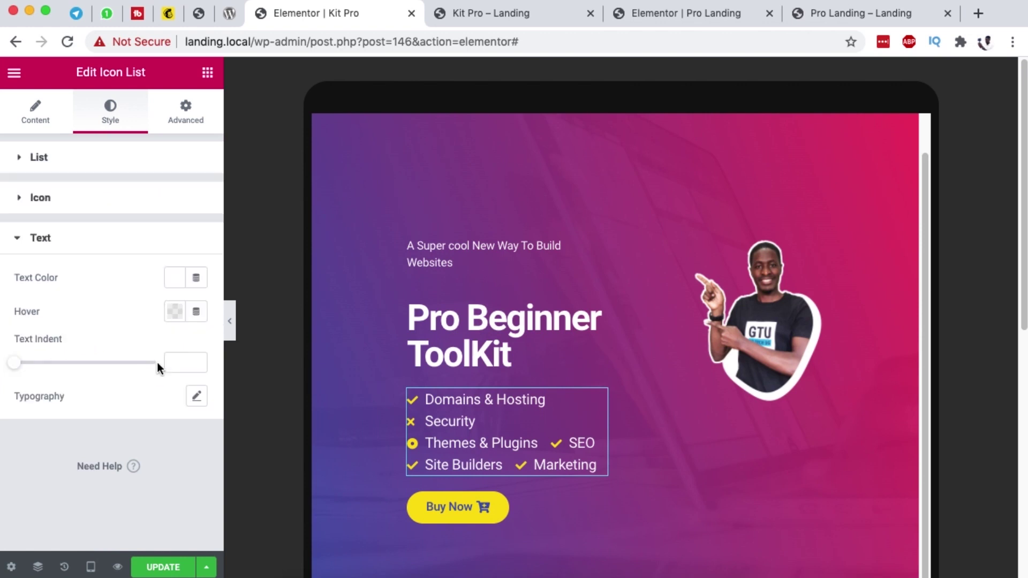
pyautogui.click(197, 398)
pyautogui.moveTo(24, 505); pyautogui.dragTo(32, 505)
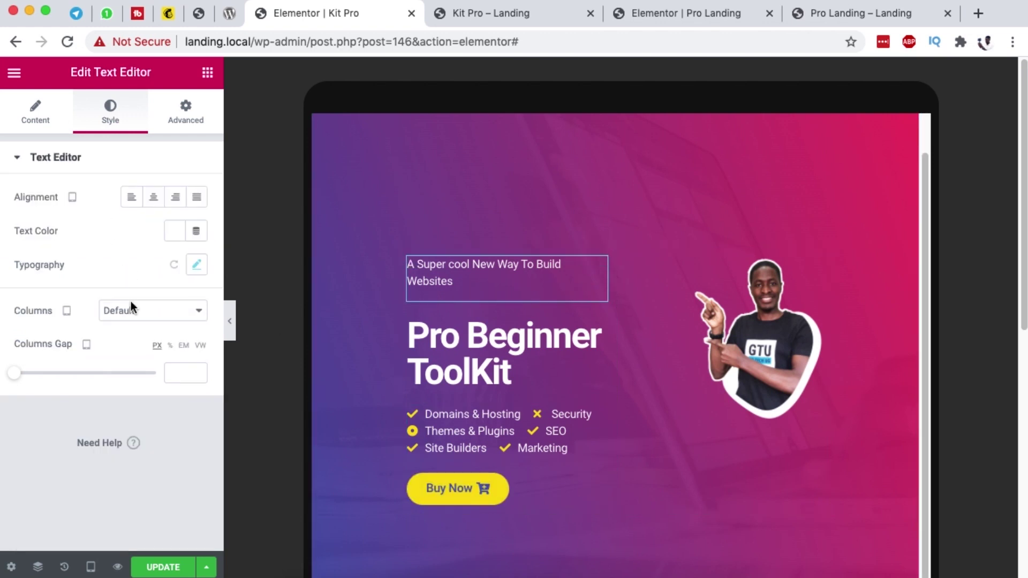
# Step: Shrink the tagline text to 0.6 em so it fits one line
pyautogui.click(197, 264)
pyautogui.click(152, 343)
pyautogui.moveTo(25, 370); pyautogui.dragTo(31, 371)
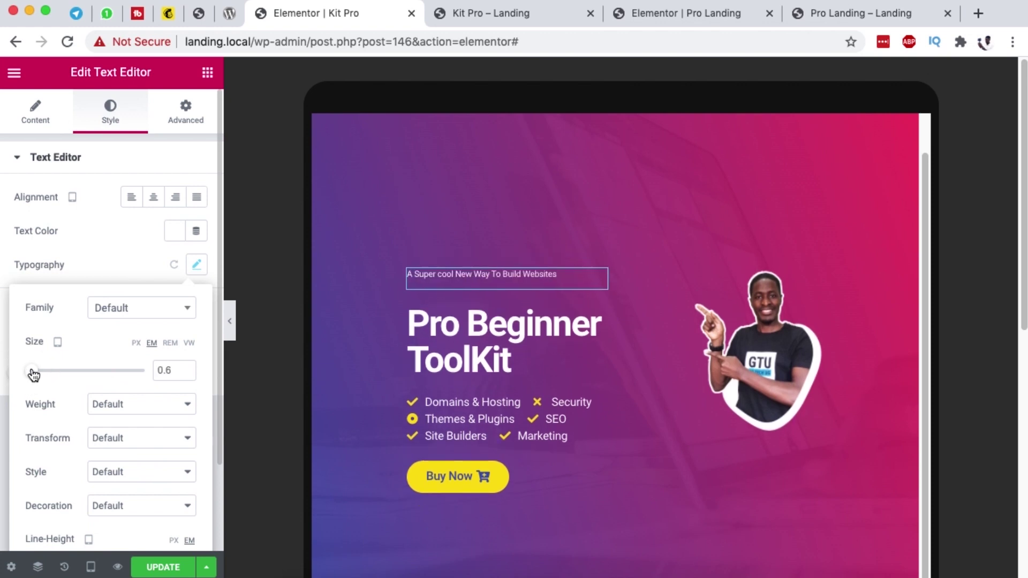
pyautogui.scroll(-2, 844, 439)
pyautogui.scroll(1, 848, 432)
pyautogui.scroll(-5, 847, 430)
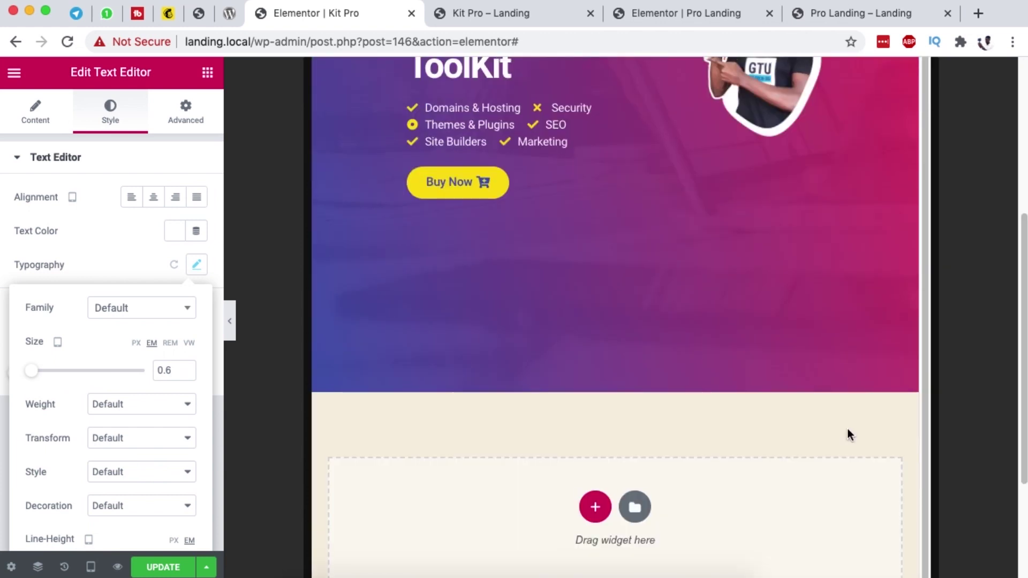
pyautogui.scroll(6, 847, 428)
pyautogui.scroll(1, 631, 134)
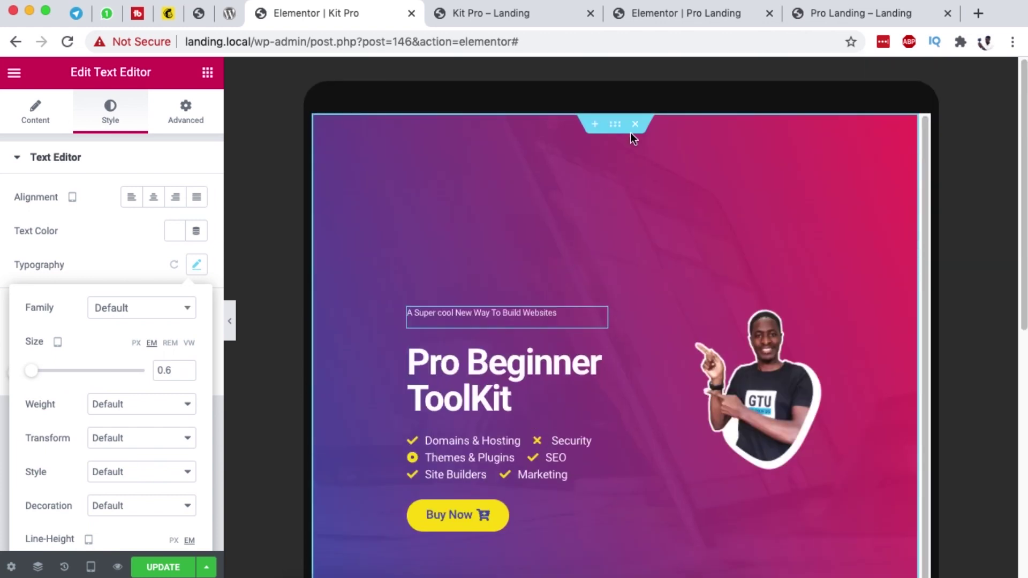
# Step: Set the hero section's tablet padding to 4 em on the left and right sides
pyautogui.click(186, 111)
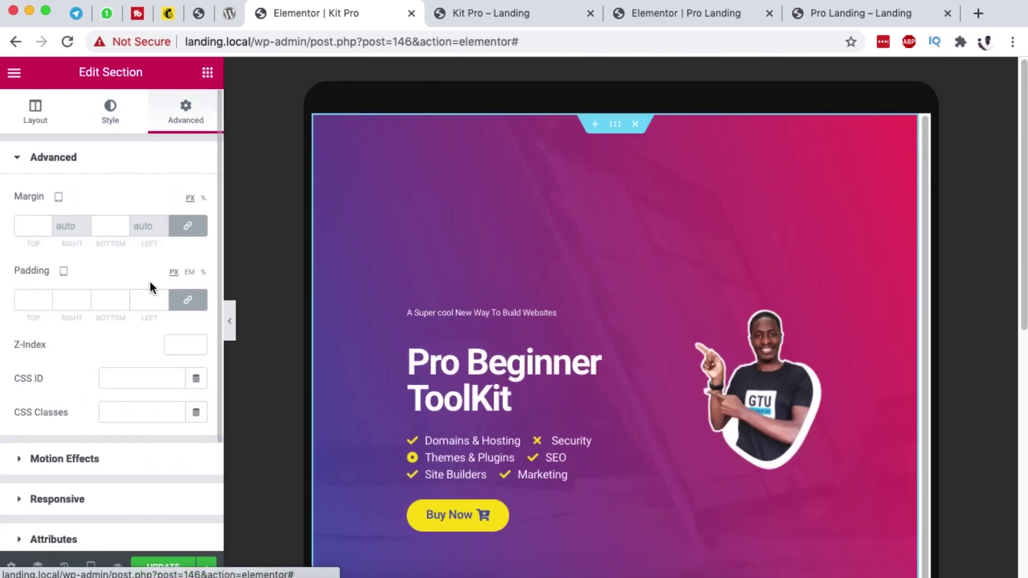
pyautogui.click(191, 303)
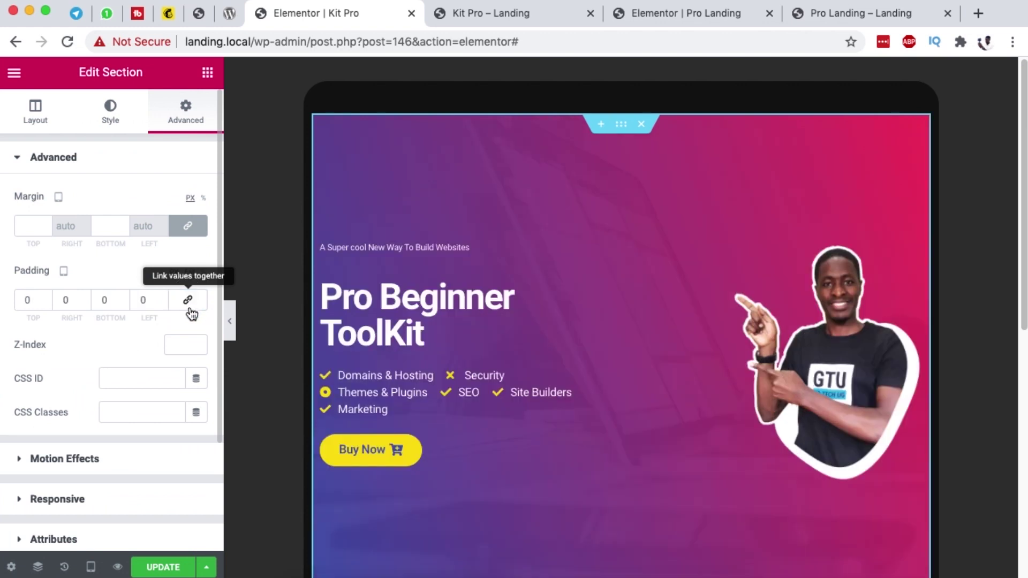
pyautogui.scroll(-2, 160, 350)
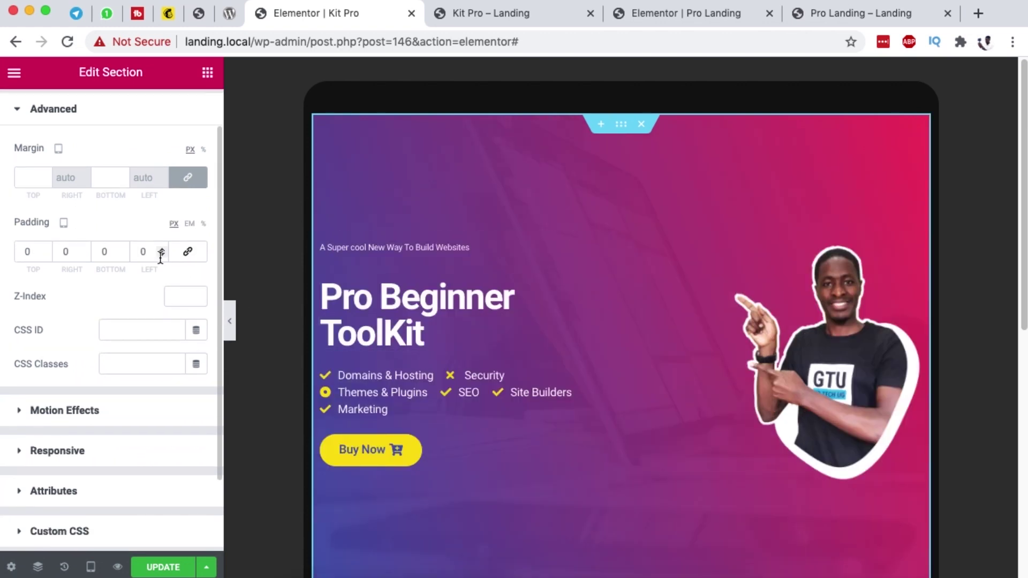
pyautogui.click(190, 224)
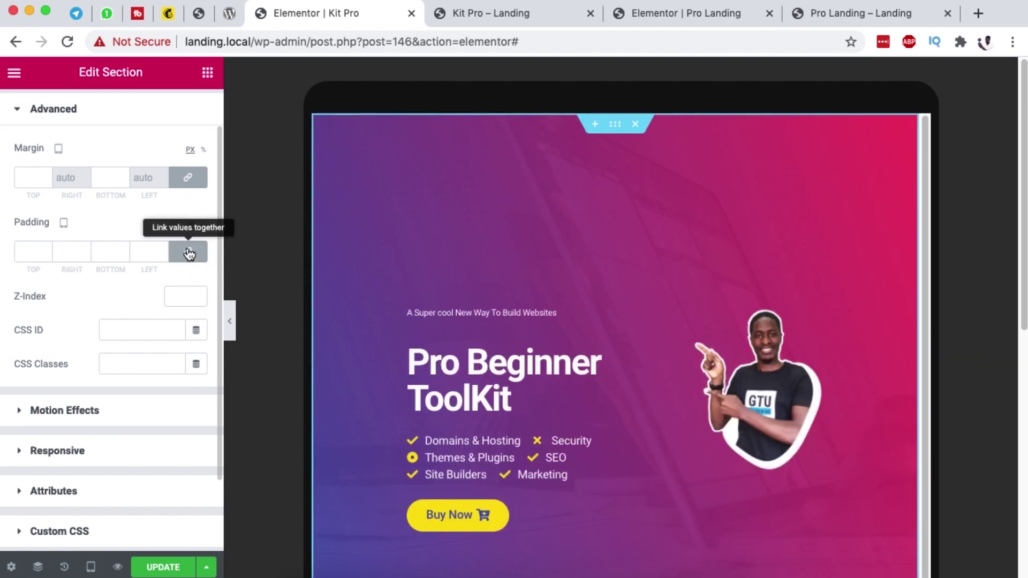
pyautogui.click(188, 251)
pyautogui.moveTo(149, 253); pyautogui.dragTo(119, 256)
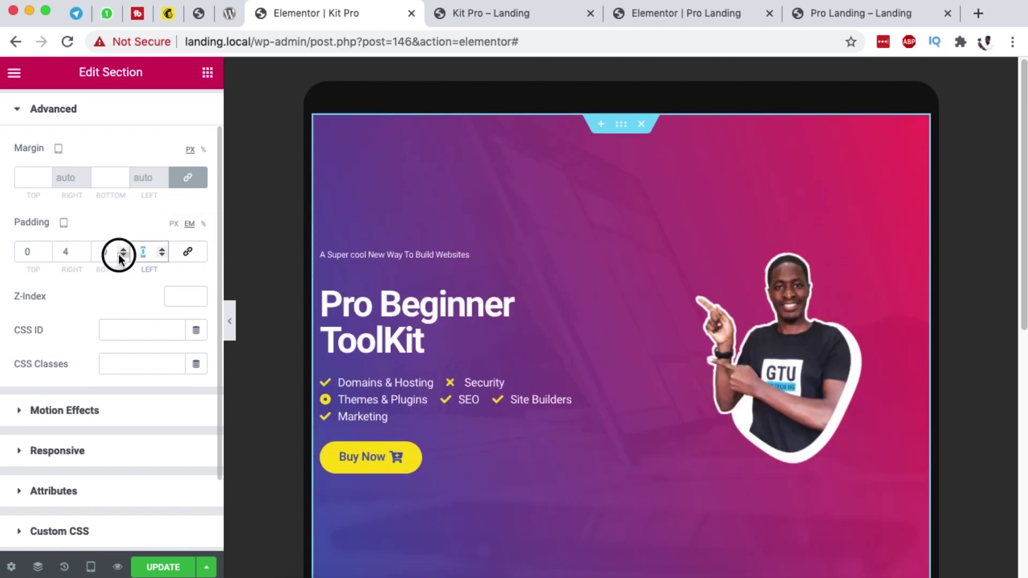
pyautogui.write('4')
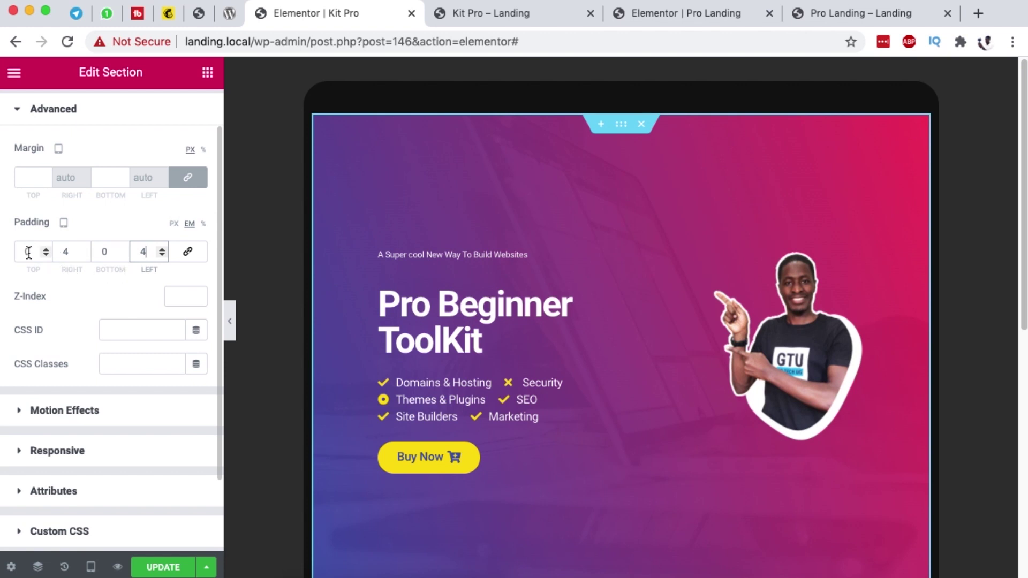
pyautogui.scroll(-5, 485, 316)
pyautogui.scroll(5, 485, 317)
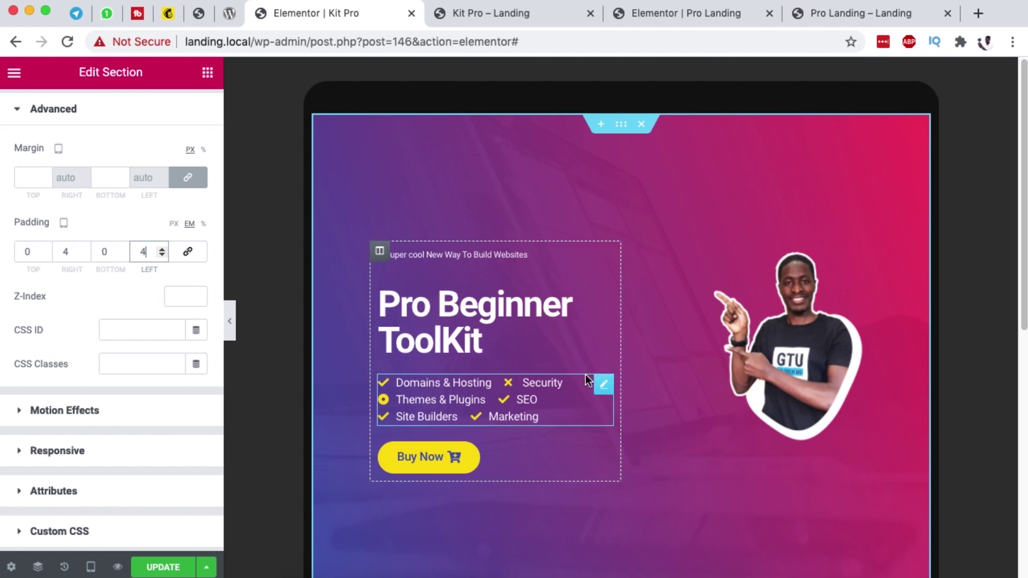
pyautogui.scroll(2, 107, 156)
# Step: Set the hero section's tablet minimum height to 47 vh
pyautogui.click(36, 109)
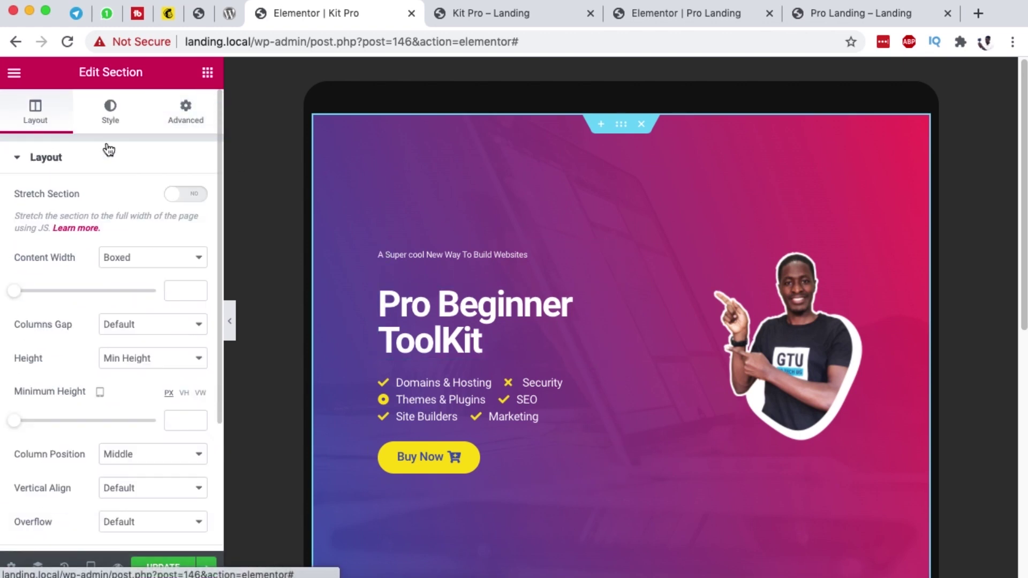
pyautogui.scroll(-5, 73, 321)
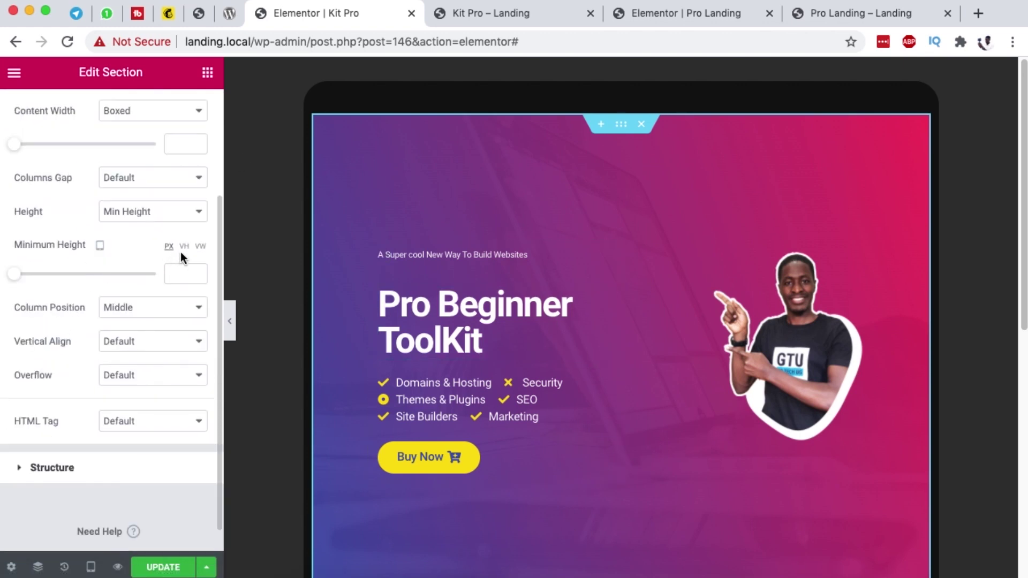
pyautogui.click(184, 246)
pyautogui.moveTo(11, 280); pyautogui.dragTo(79, 281)
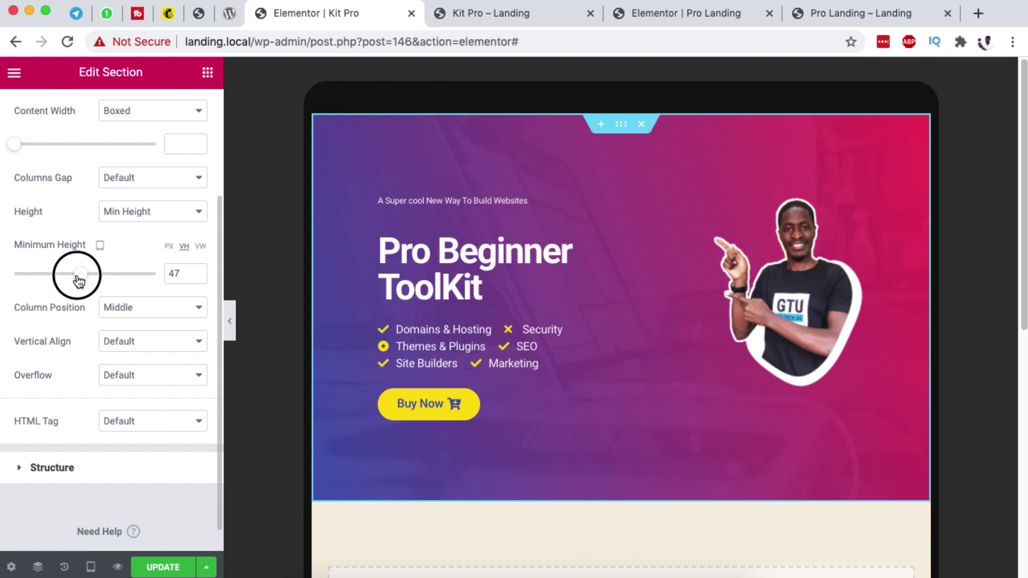
pyautogui.moveTo(78, 279); pyautogui.dragTo(75, 278)
# Step: Drag the portrait image's Style width to 83% and save the page with UPDATE
pyautogui.click(792, 289)
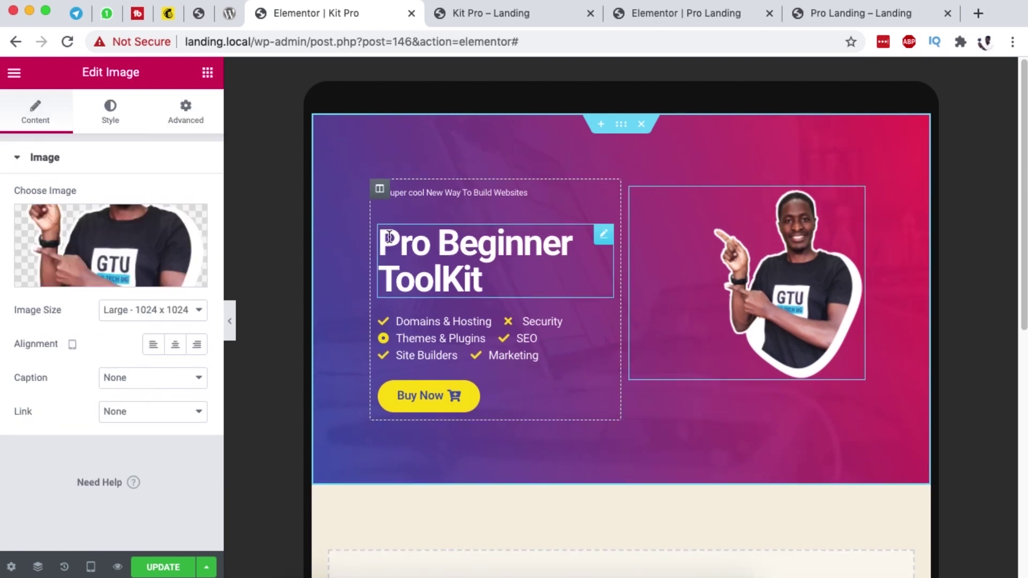
pyautogui.click(122, 118)
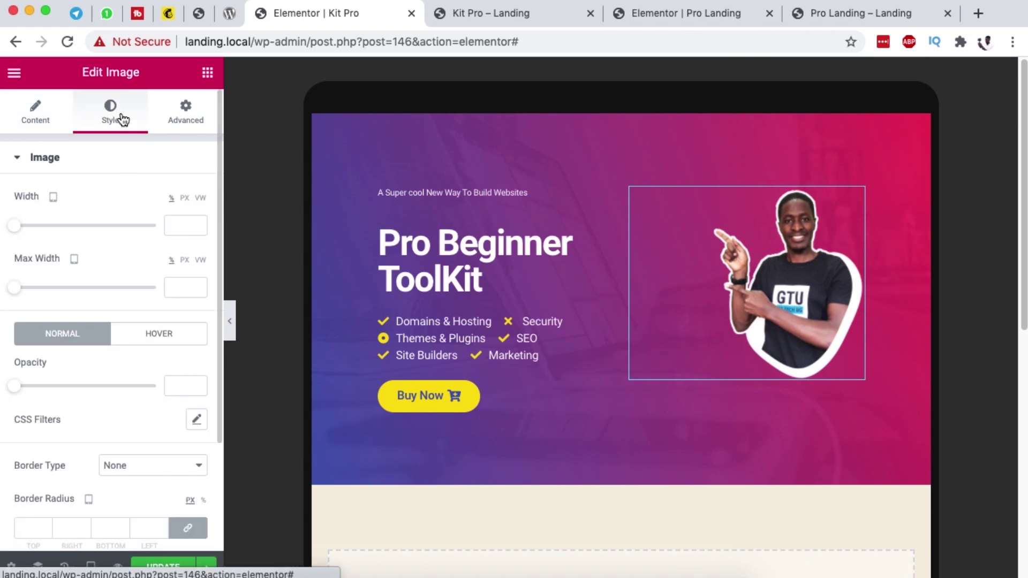
pyautogui.click(24, 229)
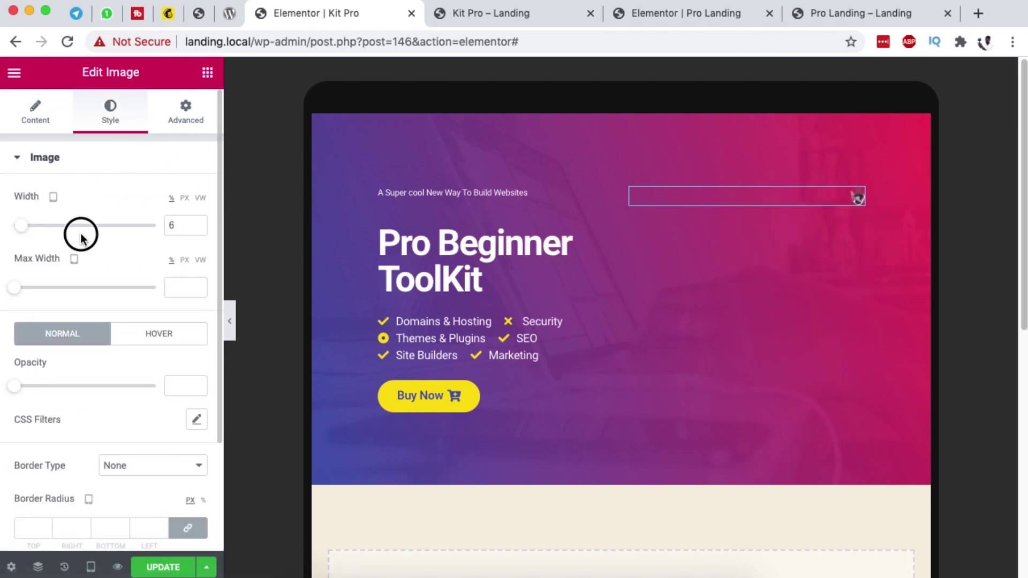
pyautogui.moveTo(25, 232); pyautogui.dragTo(134, 238)
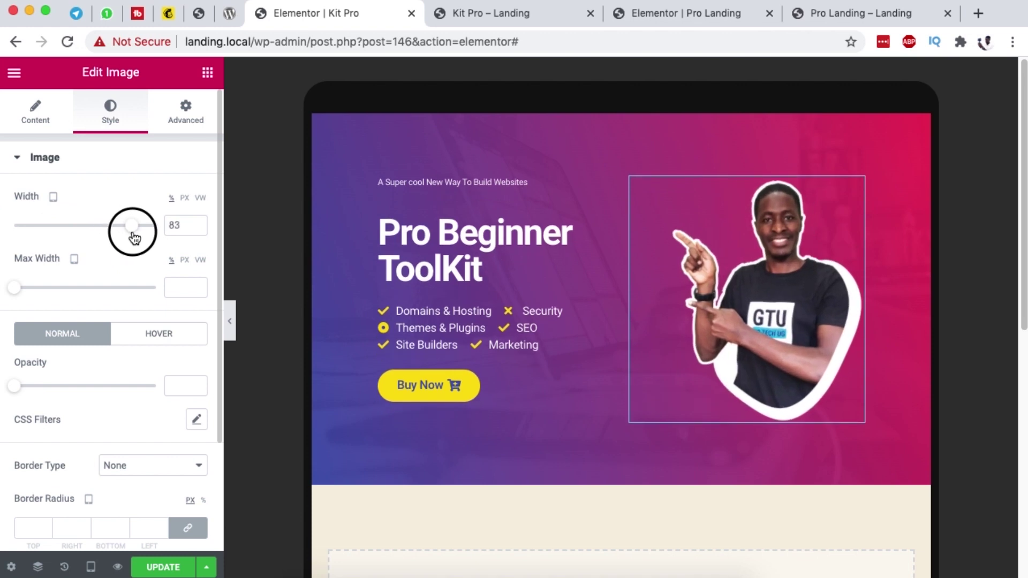
pyautogui.click(163, 567)
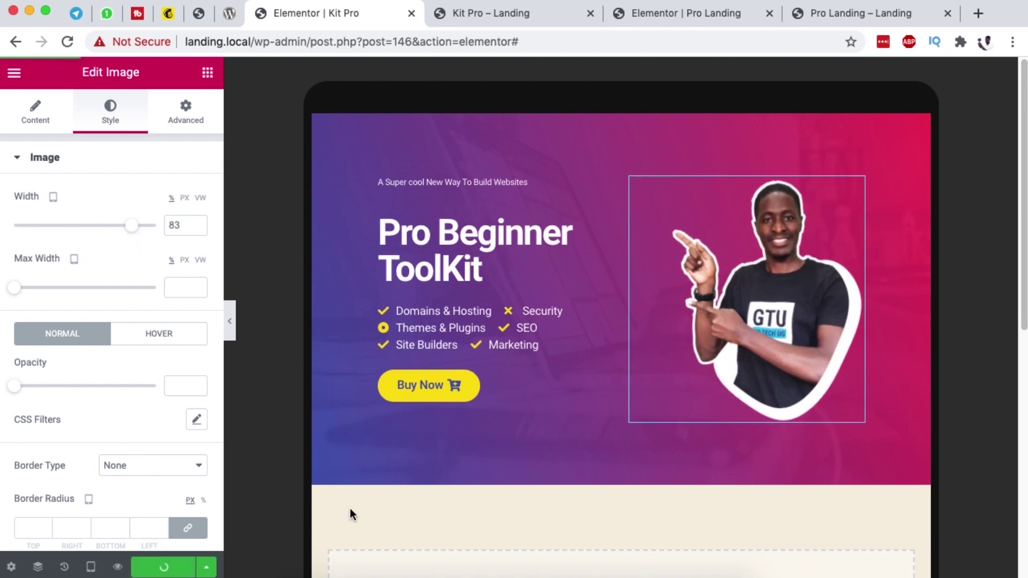
# Step: Switch the editor preview to mobile width
pyautogui.moveTo(90, 567)
pyautogui.click(99, 528)
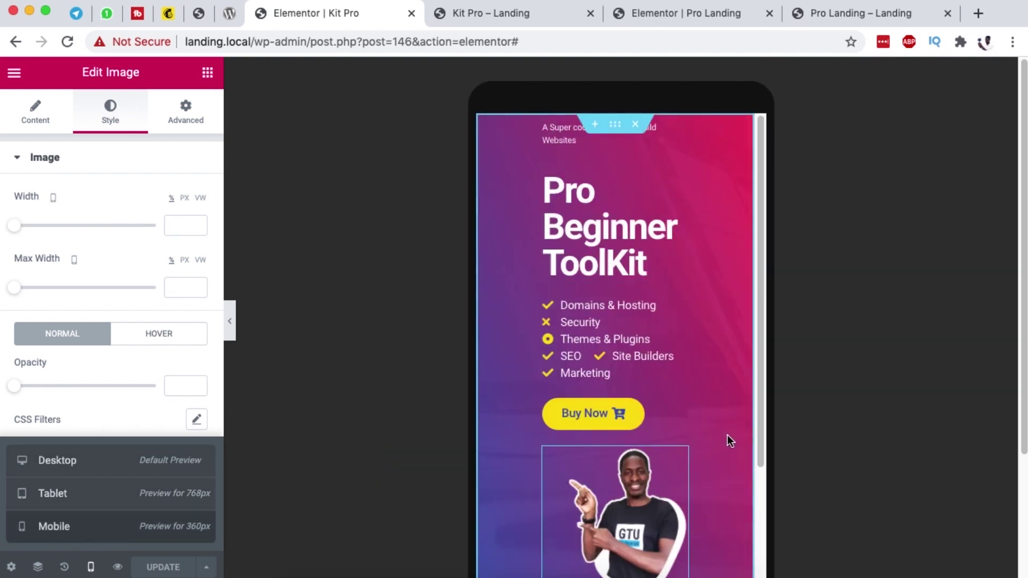
pyautogui.scroll(-3, 727, 432)
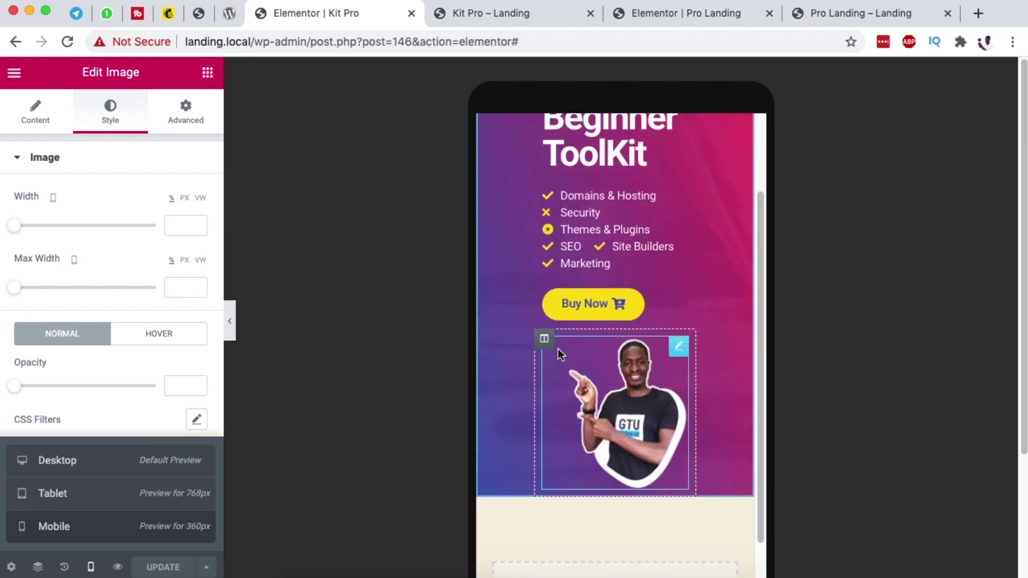
# Step: Turn on Hide On Mobile for the portrait image column
pyautogui.rightClick(542, 338)
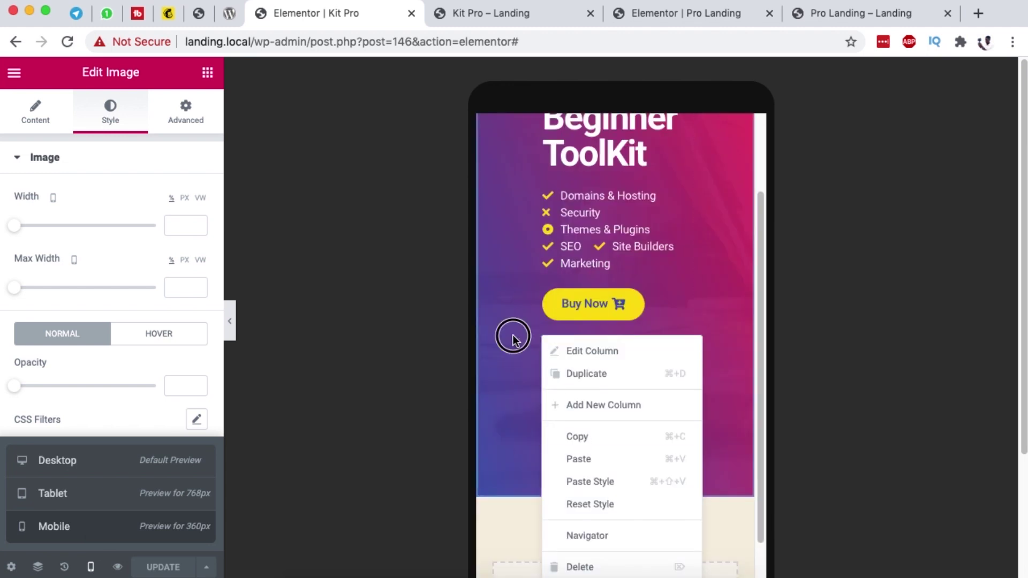
pyautogui.click(509, 337)
pyautogui.click(185, 107)
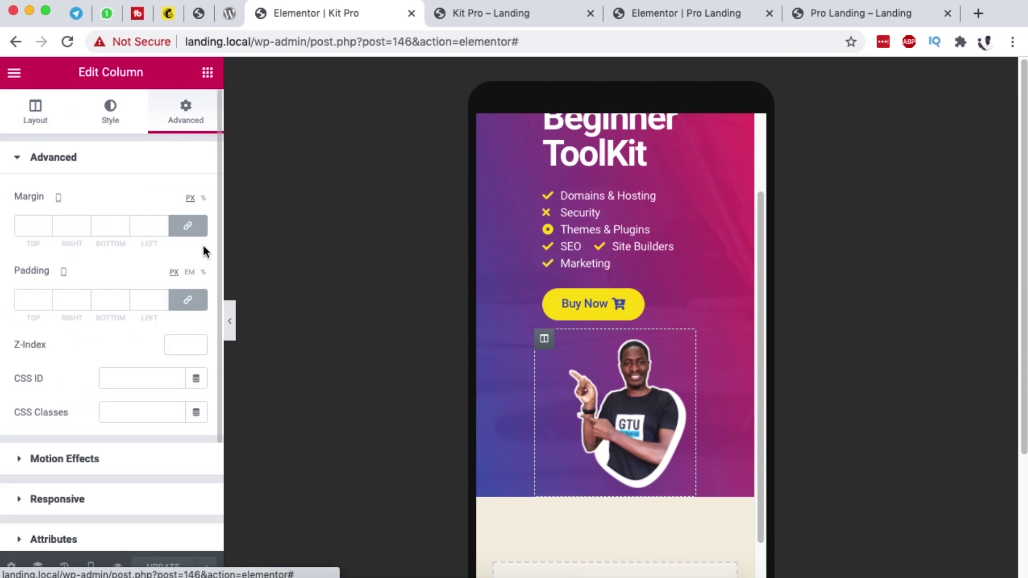
pyautogui.scroll(-3, 128, 416)
pyautogui.click(58, 359)
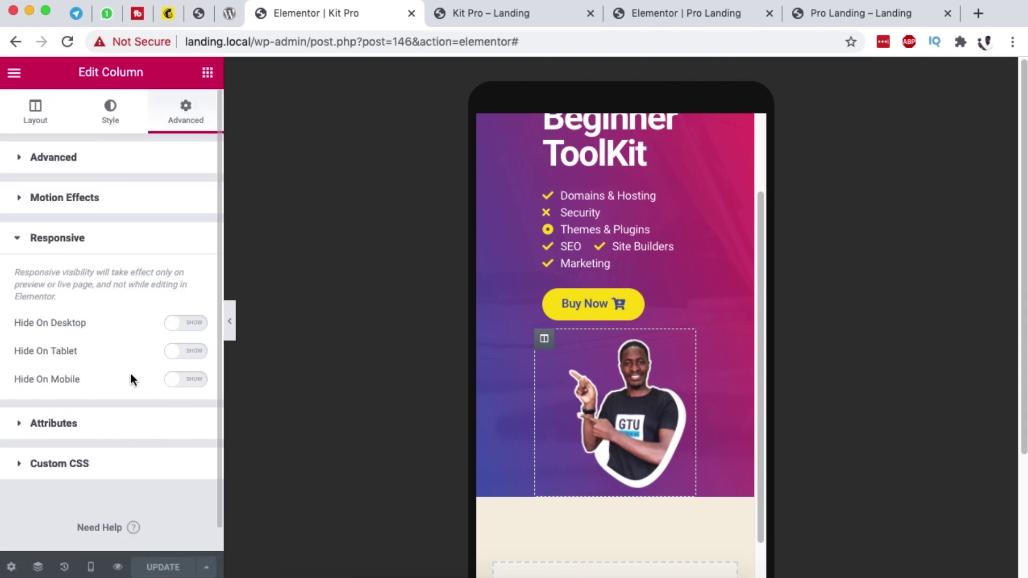
pyautogui.click(174, 381)
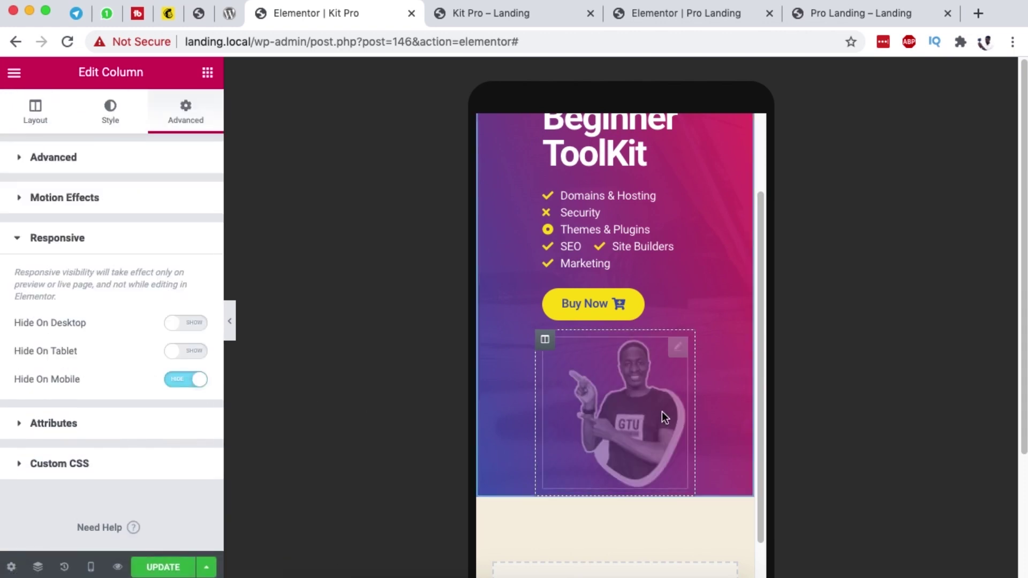
pyautogui.scroll(3, 681, 361)
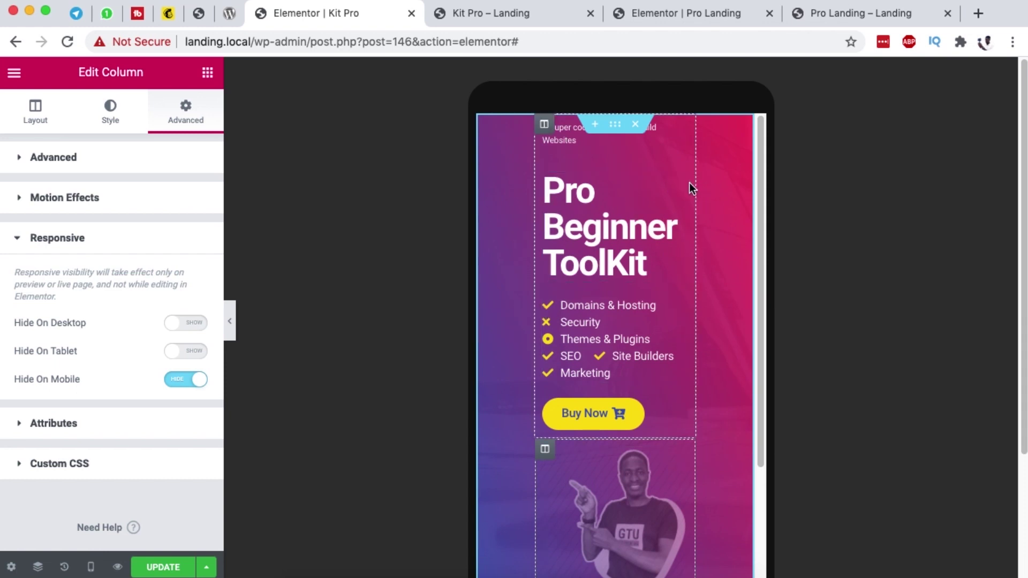
pyautogui.click(544, 124)
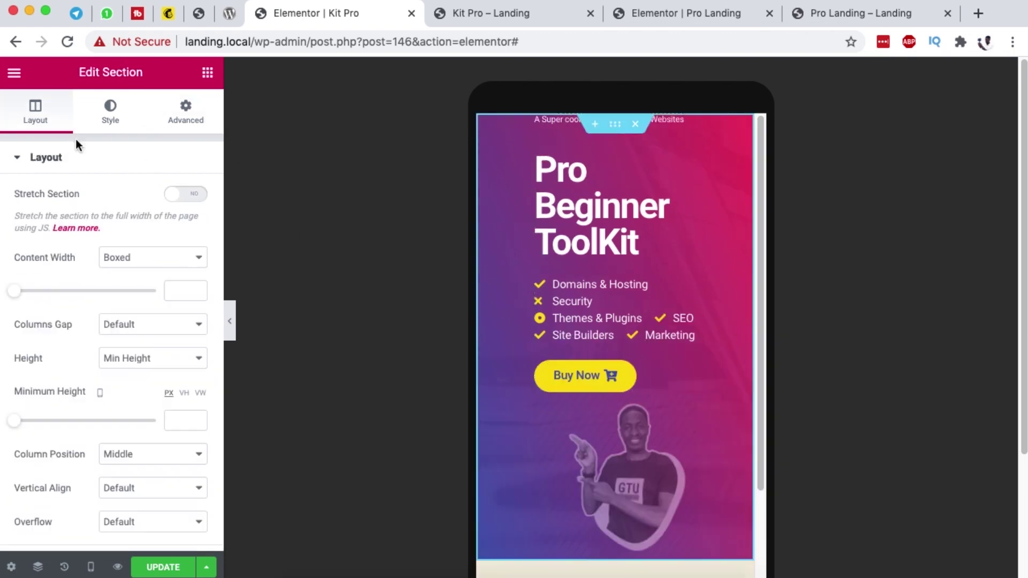
# Step: Set the hero section's mobile padding to 2 em on top, right, bottom and left
pyautogui.click(184, 117)
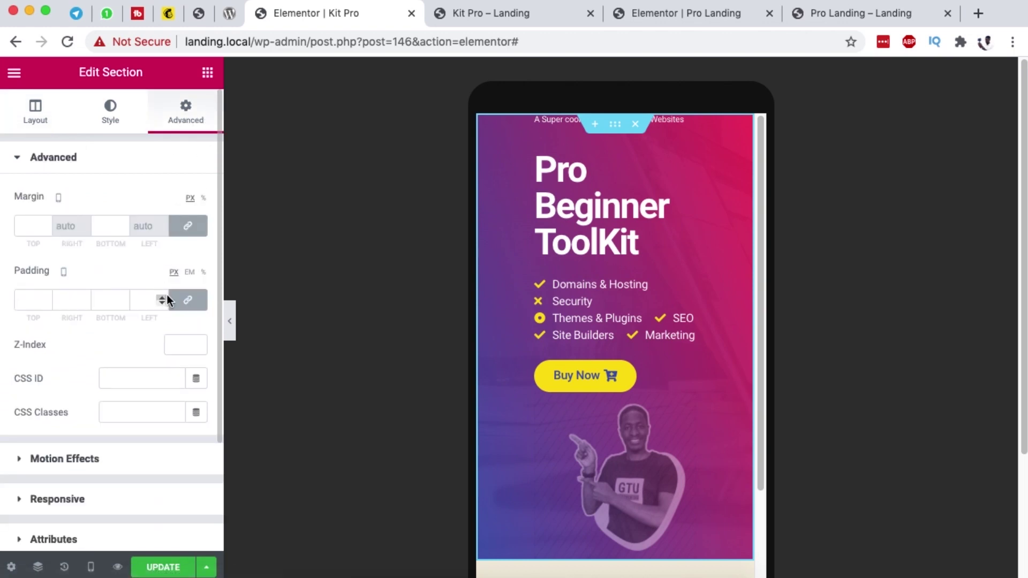
pyautogui.click(201, 304)
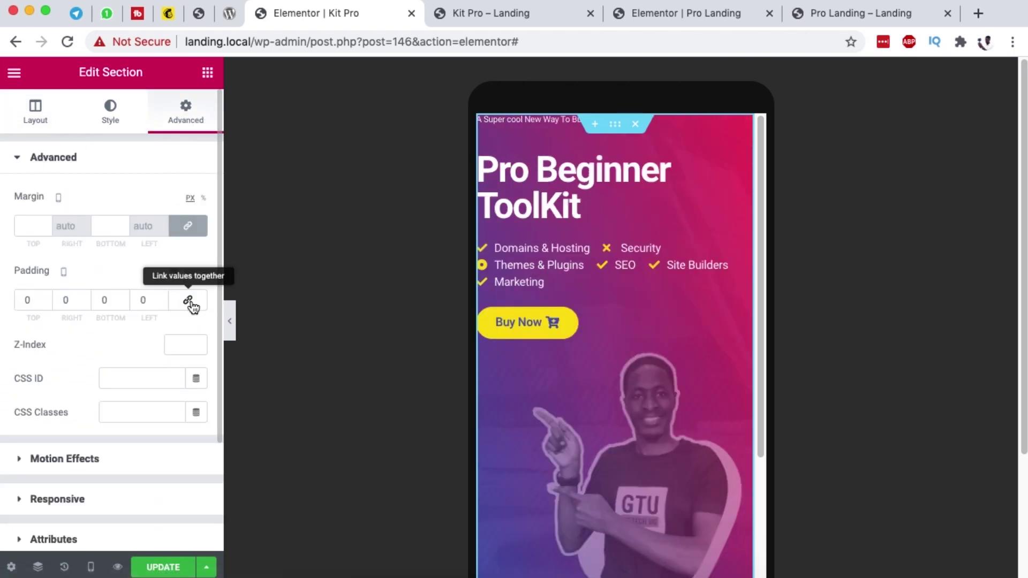
pyautogui.click(189, 278)
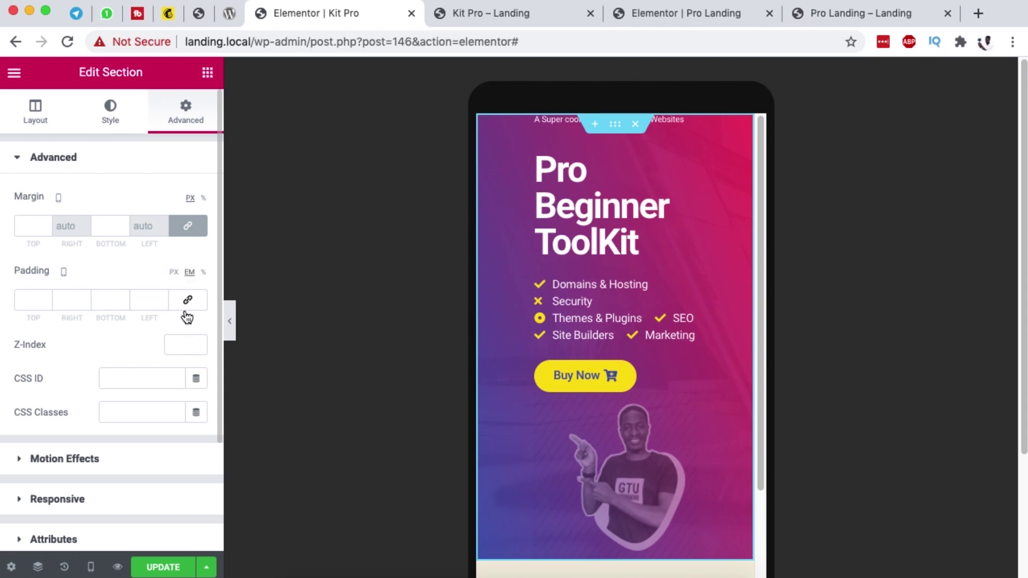
pyautogui.click(80, 299)
pyautogui.write('02')
pyautogui.click(153, 296)
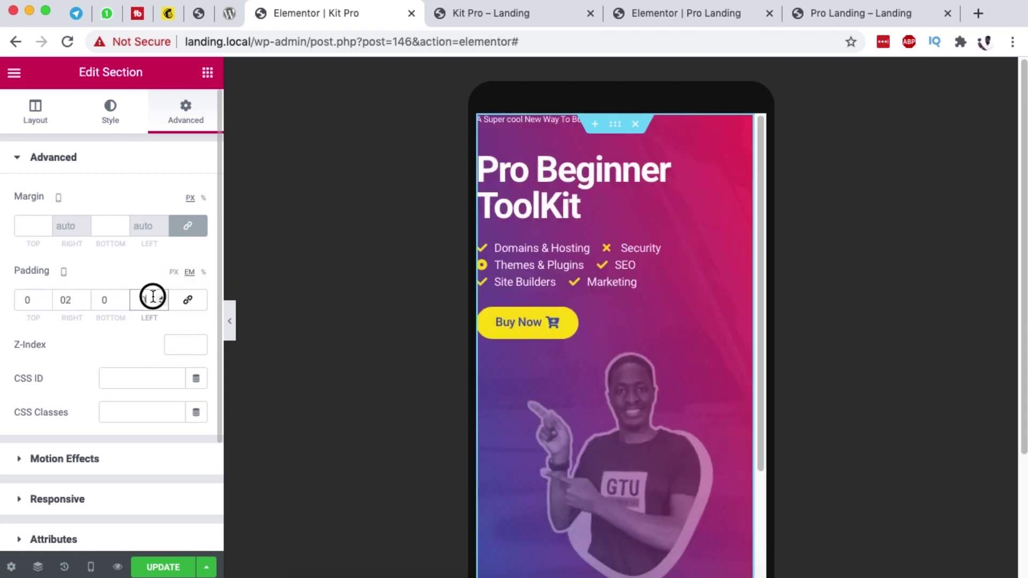
pyautogui.write('2')
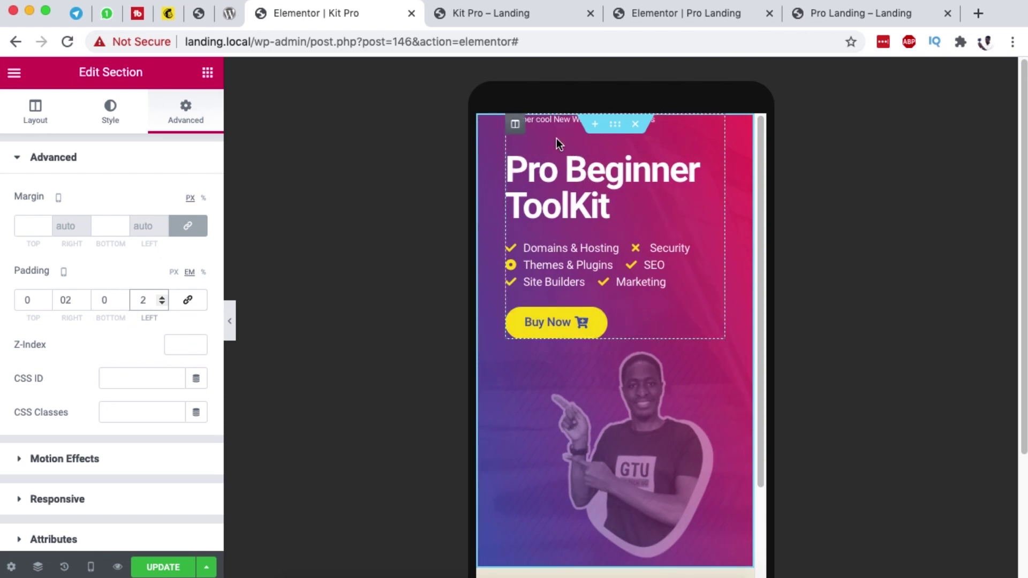
pyautogui.moveTo(35, 297); pyautogui.dragTo(15, 301)
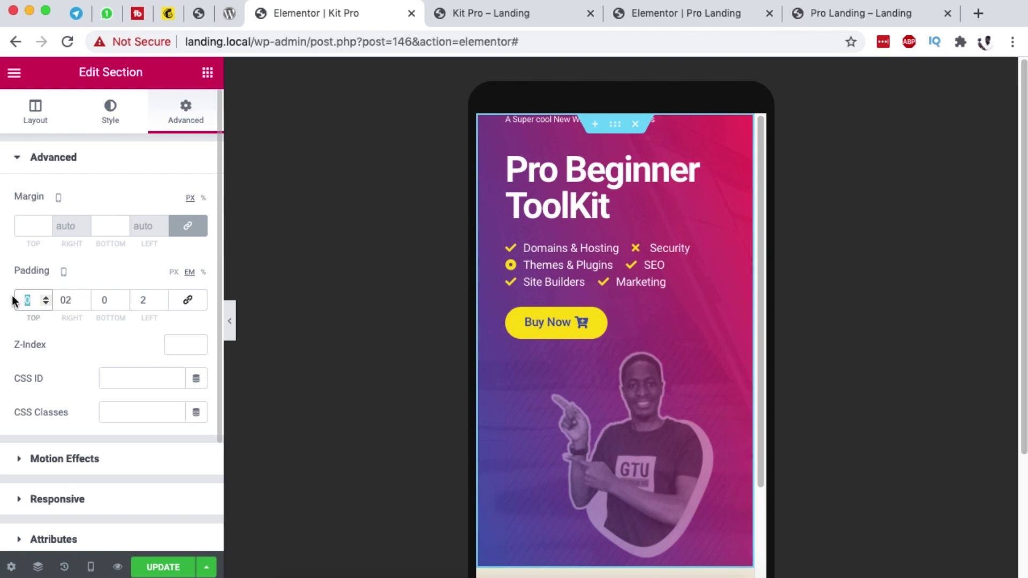
pyautogui.moveTo(111, 300); pyautogui.dragTo(19, 300)
pyautogui.write('22')
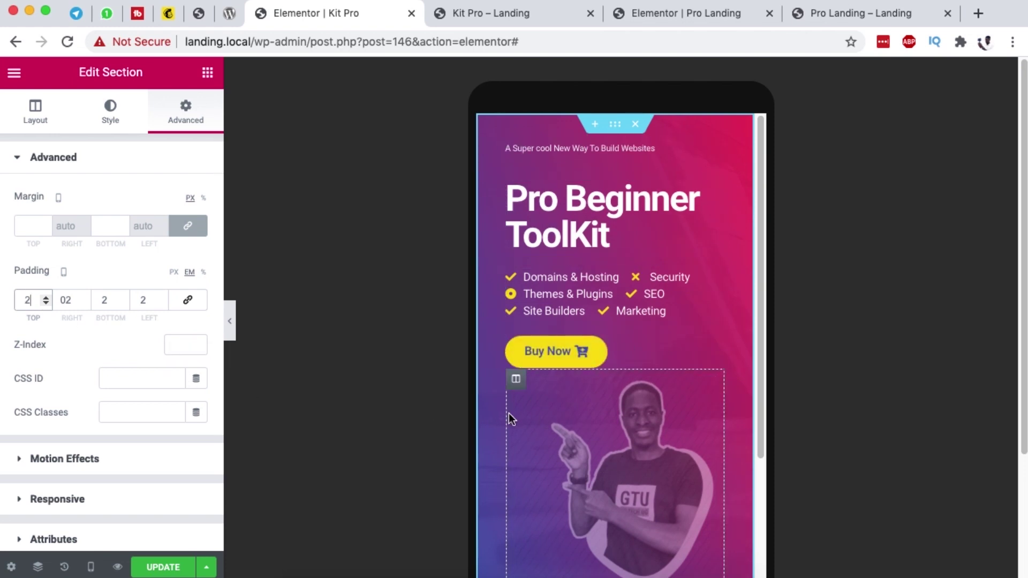
pyautogui.scroll(-5, 574, 442)
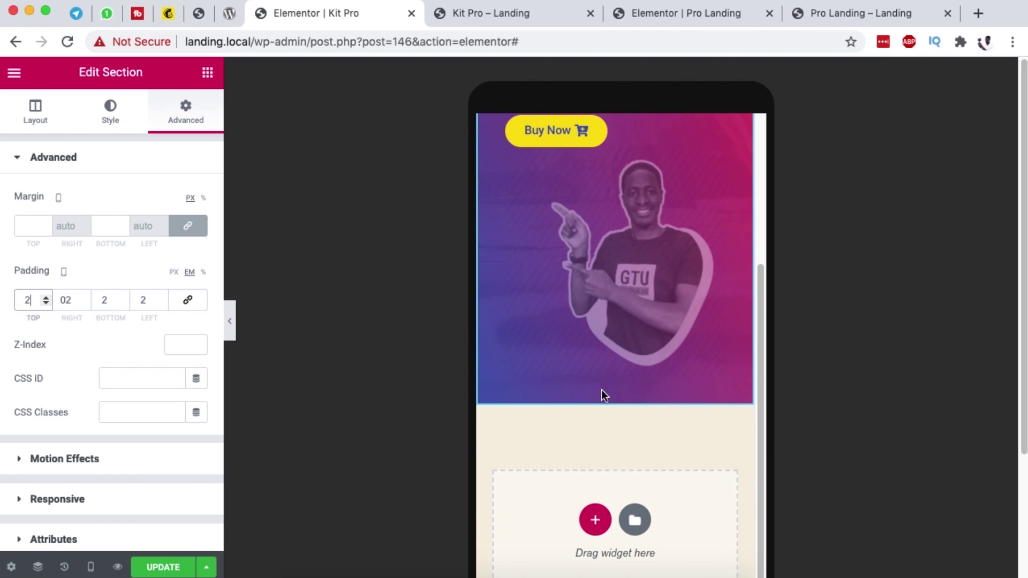
pyautogui.scroll(5, 646, 354)
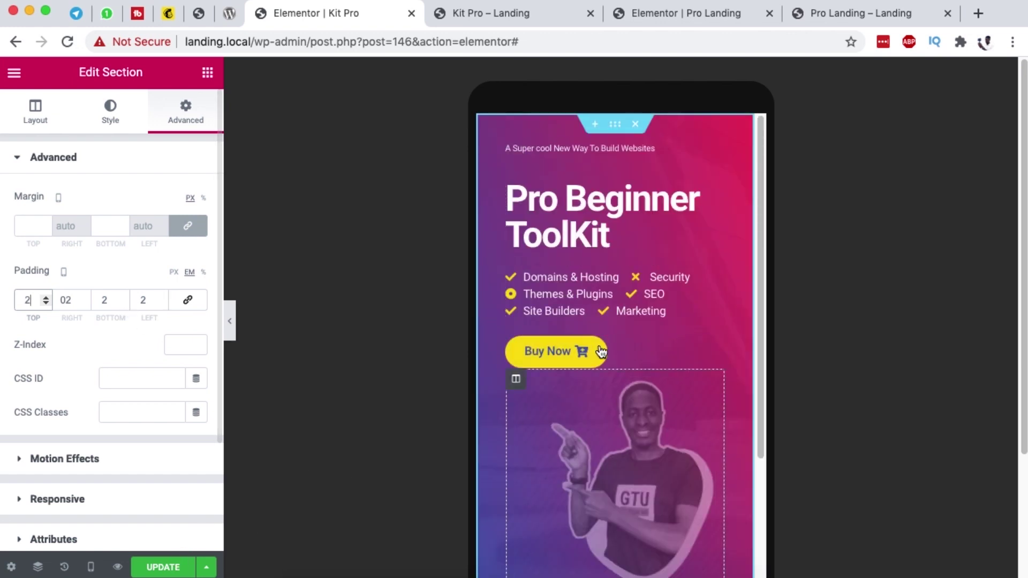
# Step: Return to desktop view, set the Buy Now button link to # and save the page
pyautogui.click(86, 569)
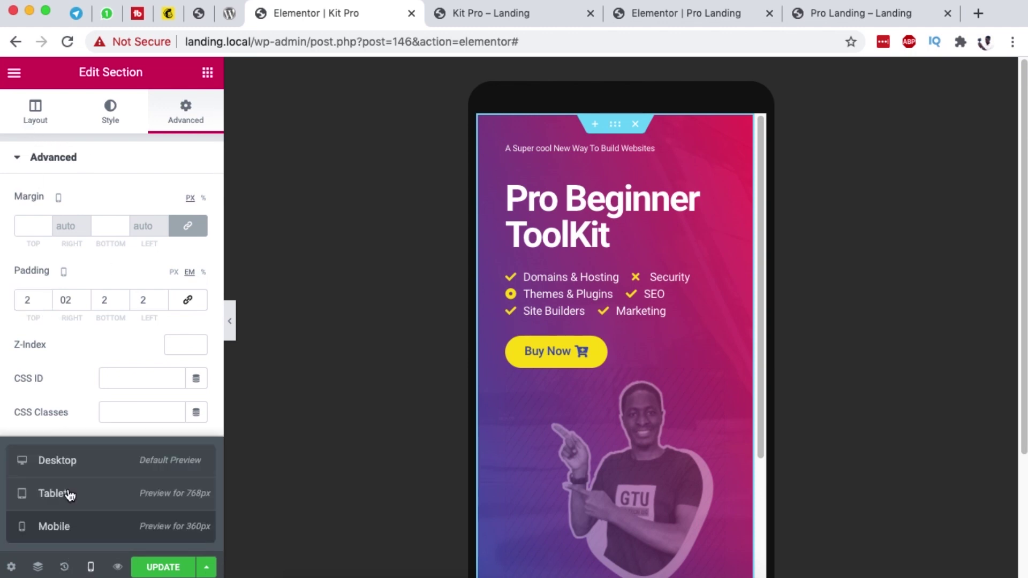
pyautogui.click(60, 468)
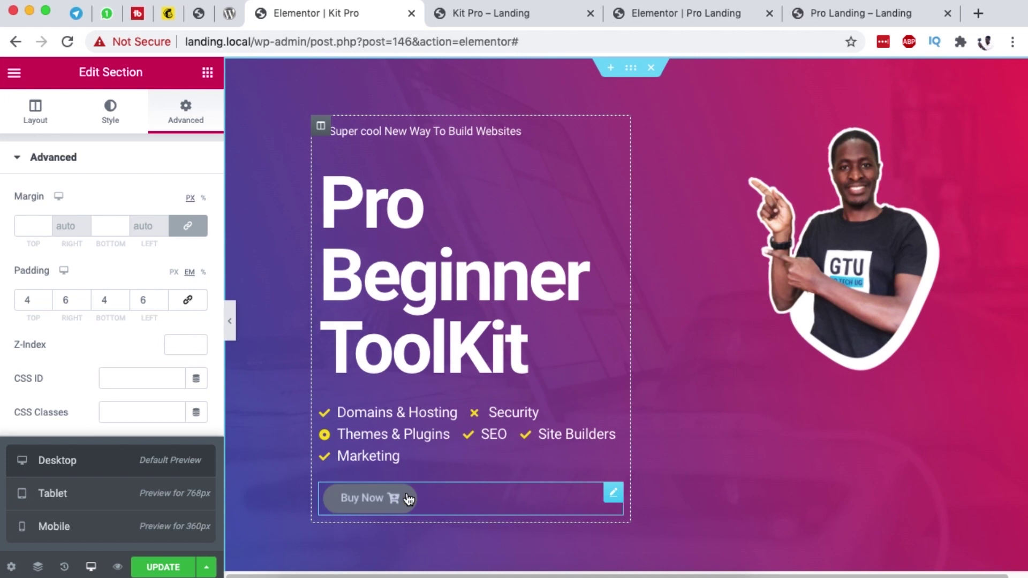
pyautogui.click(612, 497)
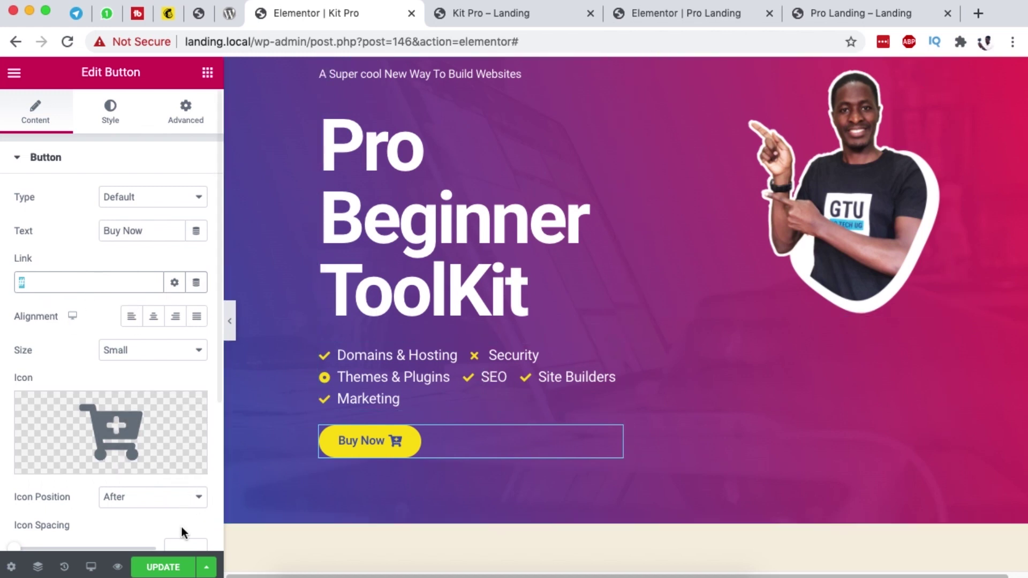
pyautogui.click(163, 567)
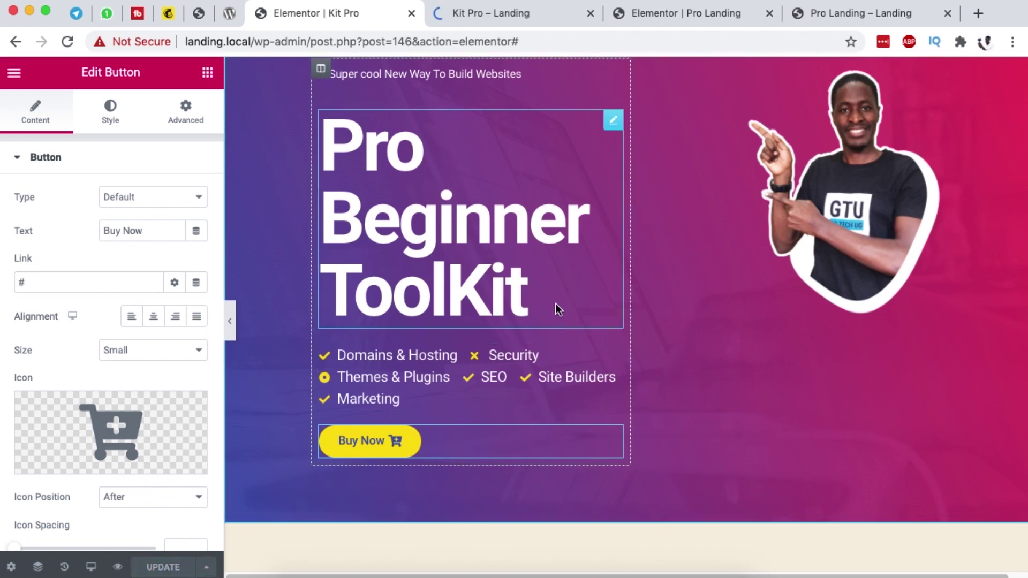
# Step: Check the hero on the live Kit Pro preview, then come back to the editor
pyautogui.scroll(2, 562, 278)
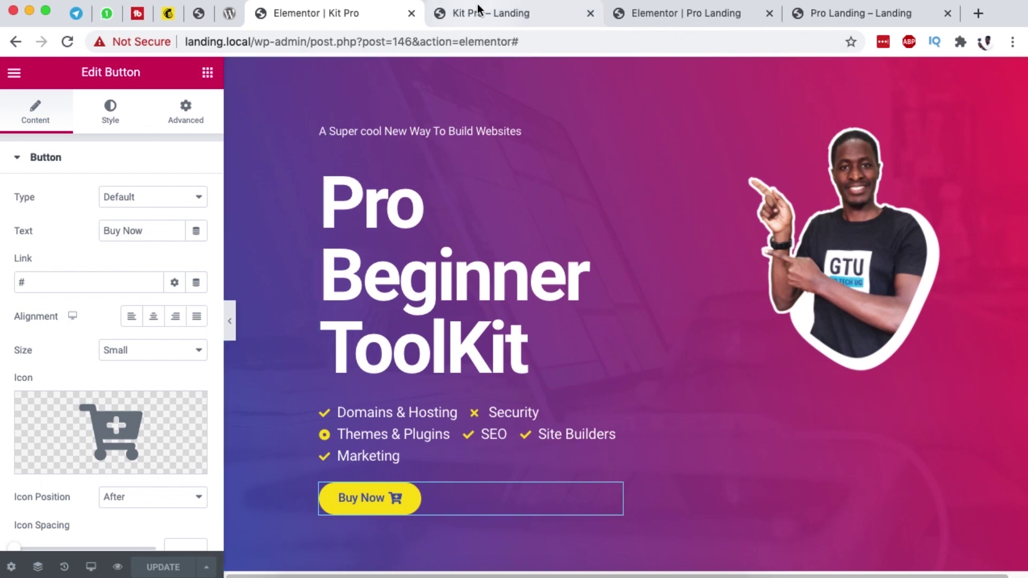
pyautogui.click(478, 7)
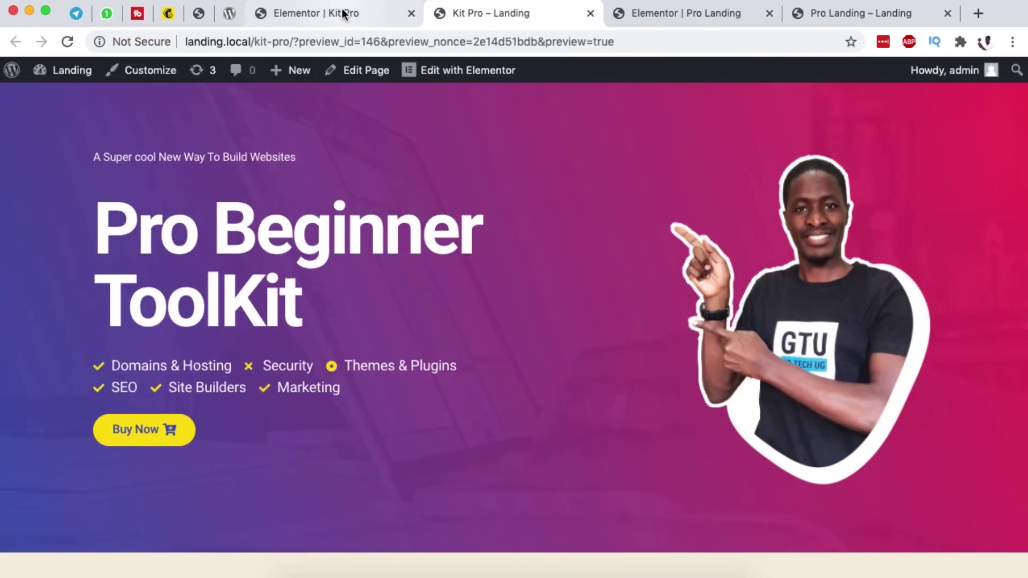
pyautogui.click(342, 14)
pyautogui.click(635, 71)
# Step: Duplicate the hero section and compare it with the Pro Landing reference page
pyautogui.rightClick(634, 71)
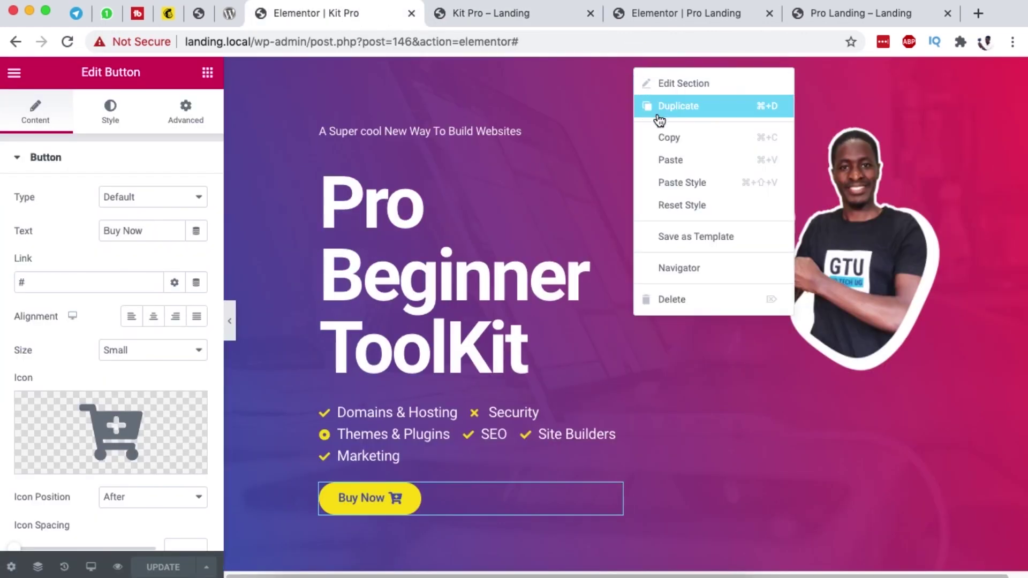
pyautogui.click(676, 159)
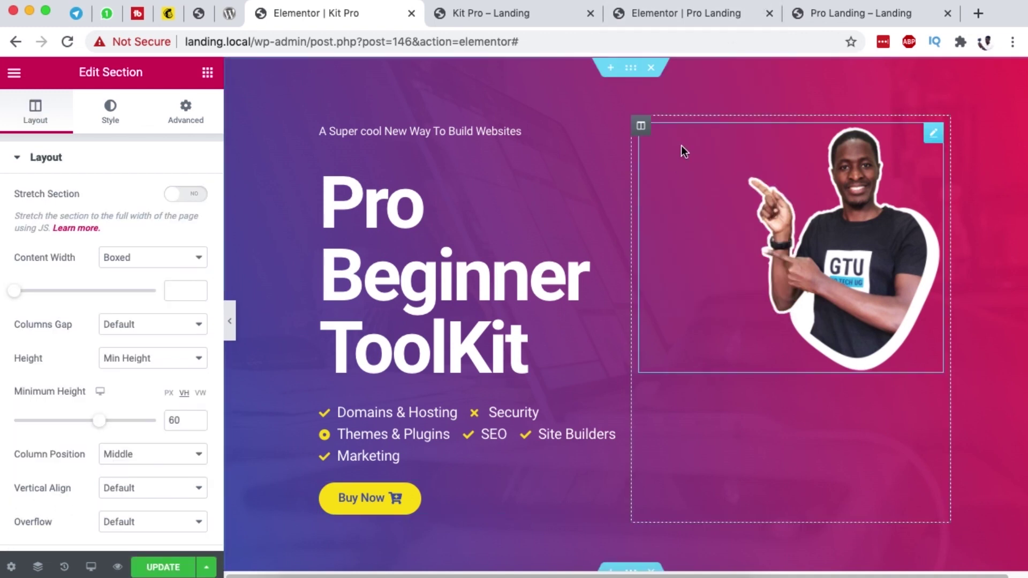
pyautogui.click(828, 14)
pyautogui.scroll(-8, 626, 305)
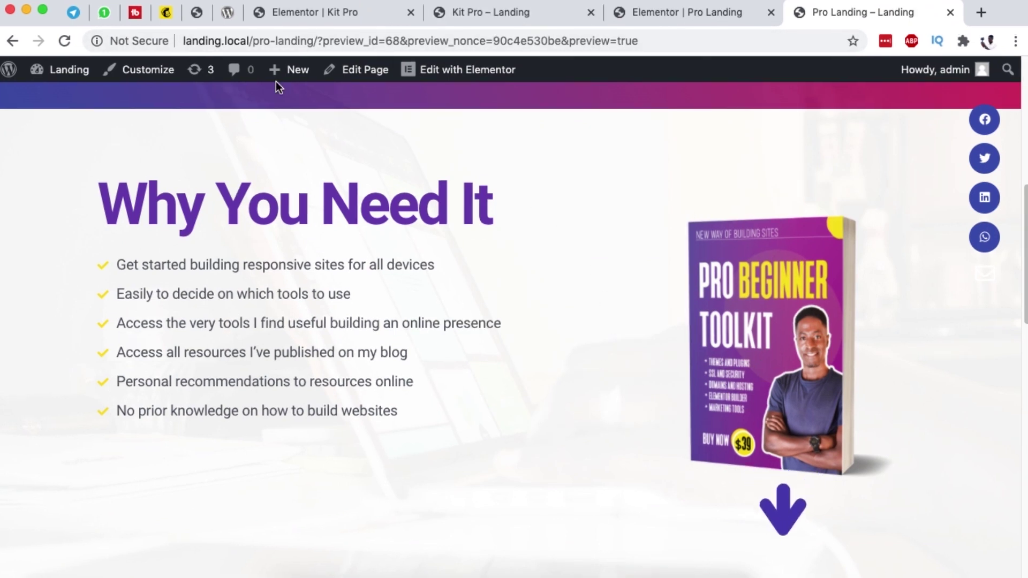
pyautogui.click(313, 14)
pyautogui.scroll(-10, 456, 221)
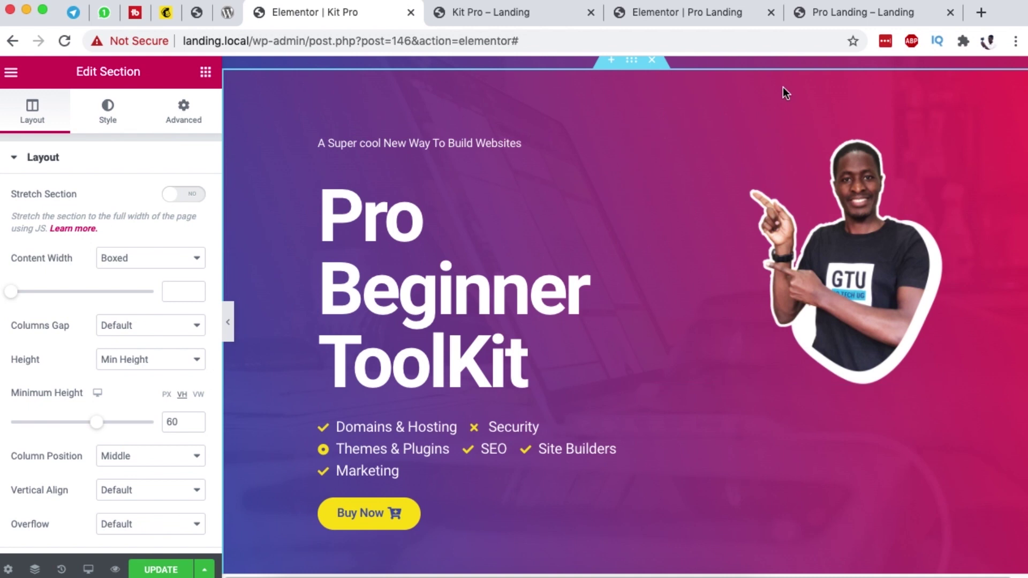
pyautogui.scroll(2, 588, 171)
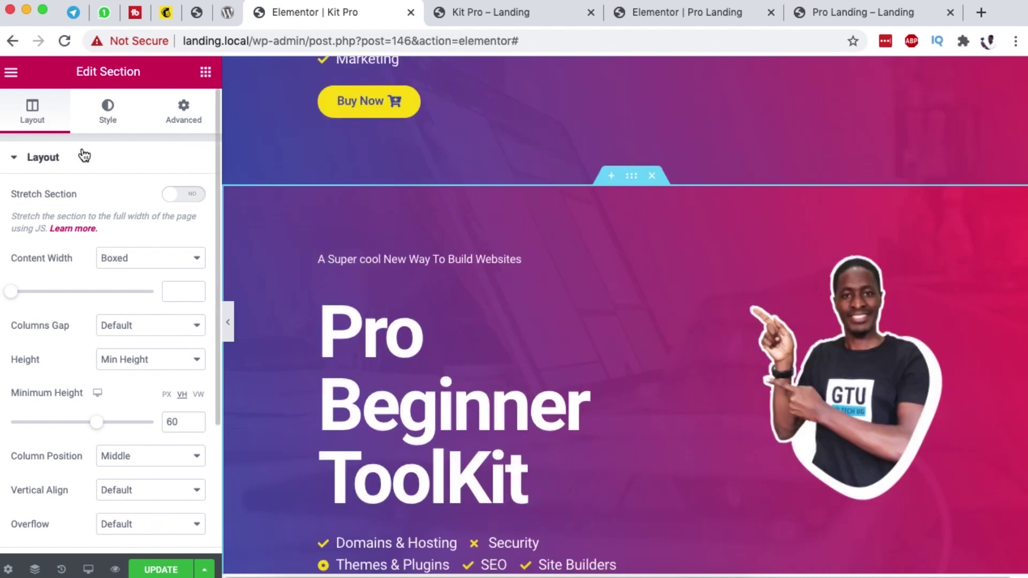
# Step: Change the copy's background overlay to a classic white colour at 0.95 opacity
pyautogui.click(105, 122)
pyautogui.scroll(-7, 142, 305)
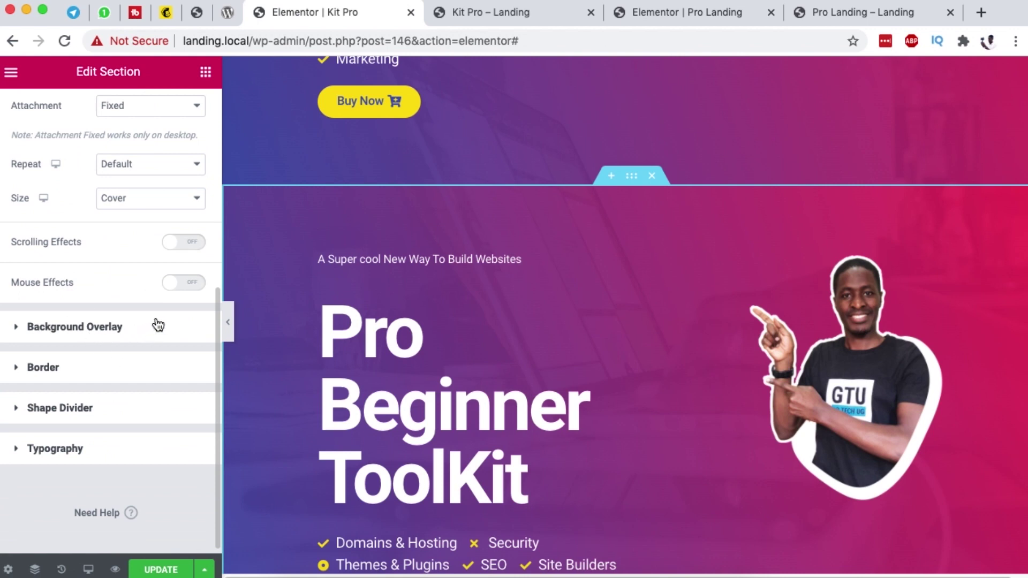
pyautogui.click(158, 324)
pyautogui.click(172, 274)
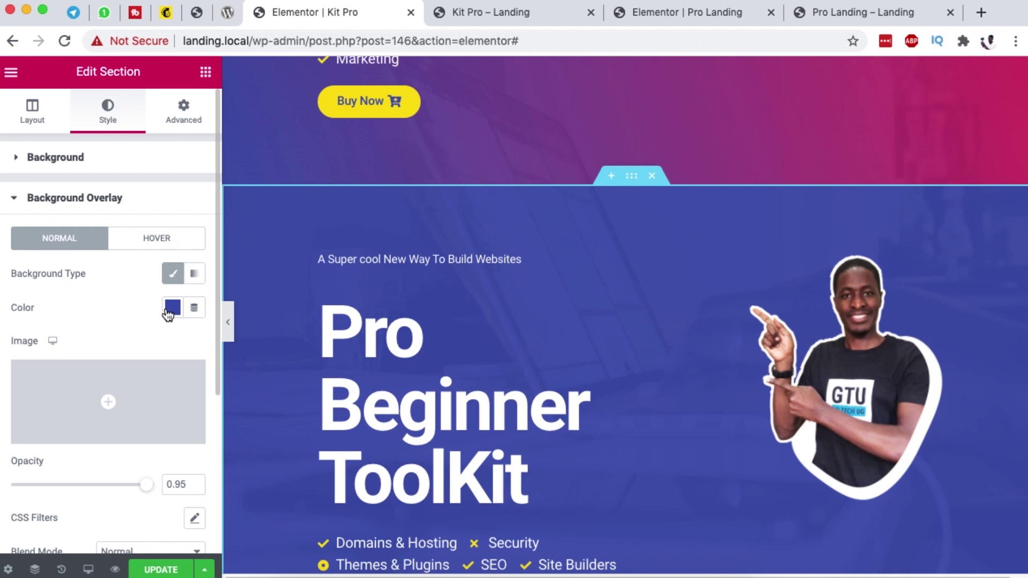
pyautogui.click(171, 307)
pyautogui.click(243, 346)
pyautogui.click(118, 297)
pyautogui.scroll(-5, 764, 406)
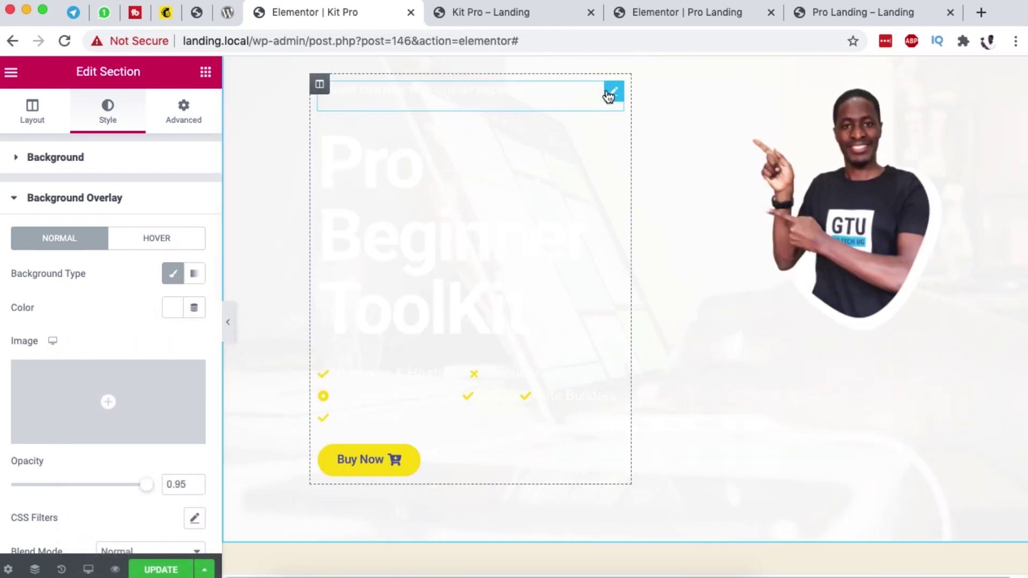
# Step: Delete the tagline, Pro Beginner ToolKit title, feature icon list and Buy Now button from the copy
pyautogui.rightClick(610, 107)
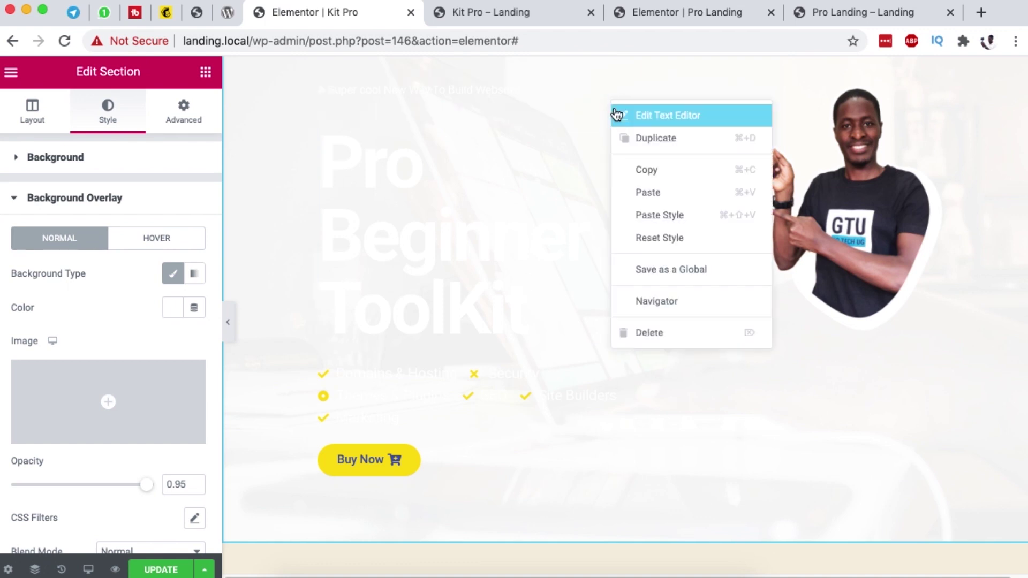
pyautogui.press('Delete')
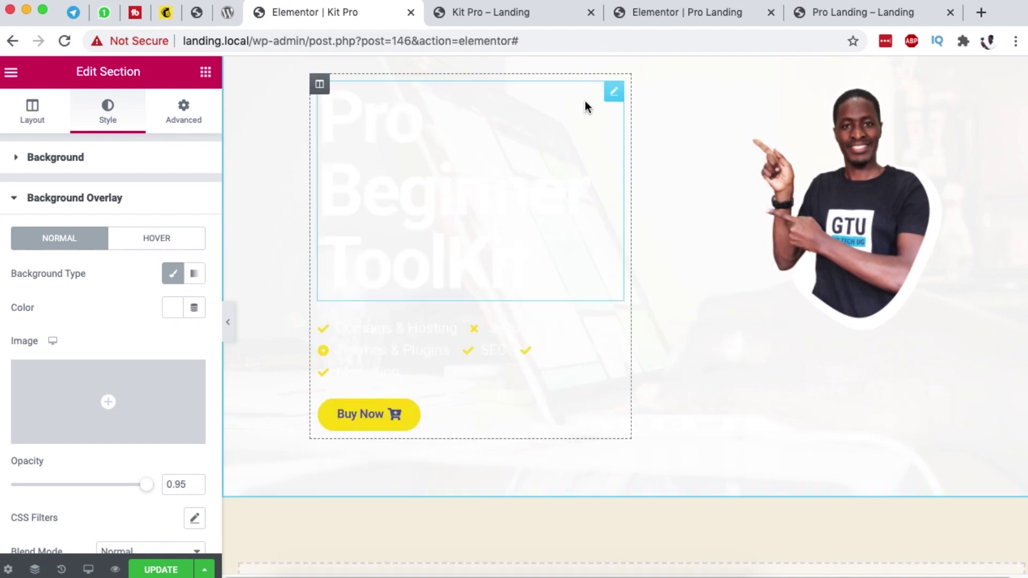
pyautogui.rightClick(612, 97)
pyautogui.press('Delete')
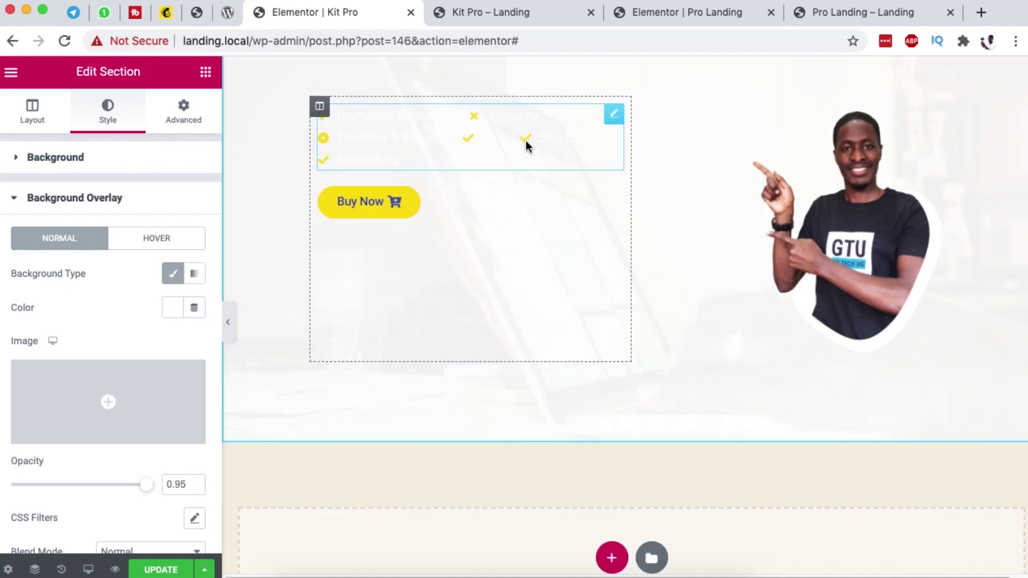
pyautogui.rightClick(614, 122)
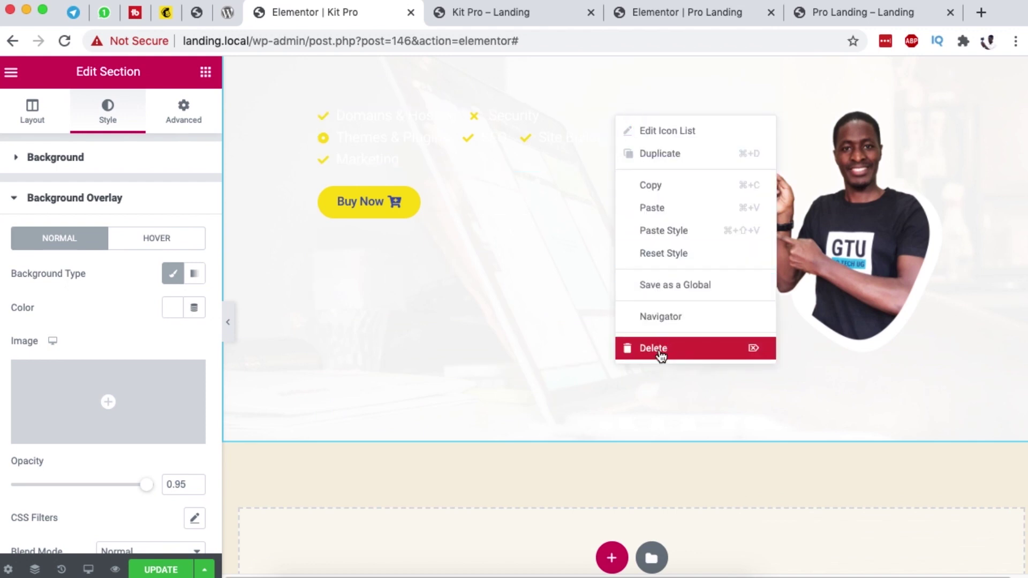
pyautogui.press('Delete')
pyautogui.rightClick(612, 114)
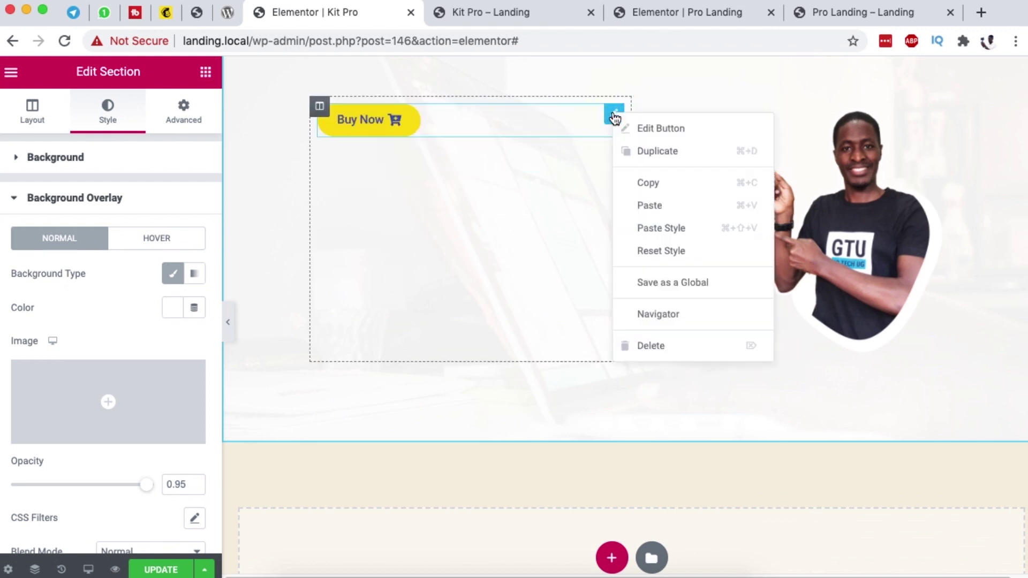
pyautogui.press('Delete')
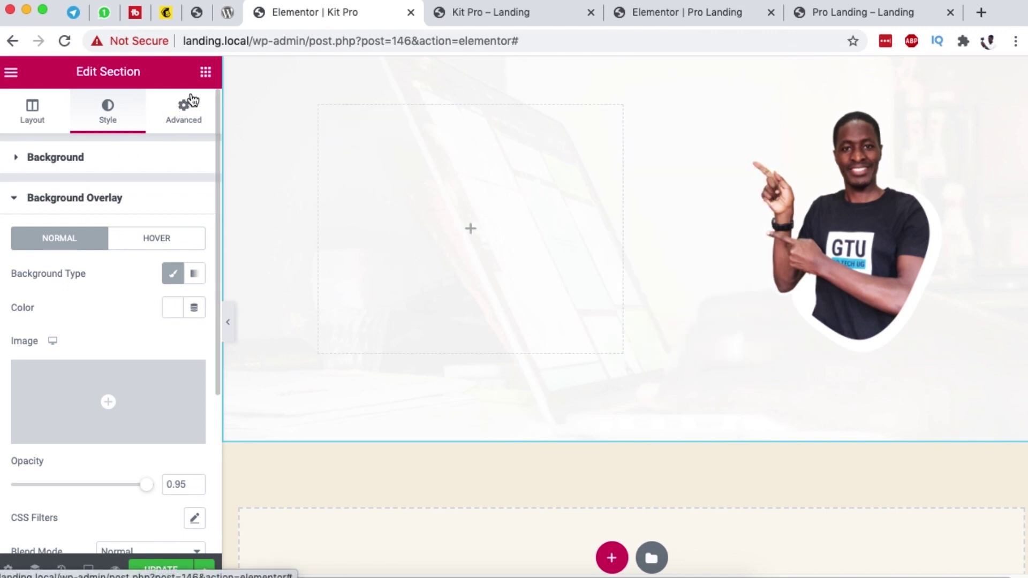
pyautogui.click(206, 72)
# Step: Place a new Heading widget in the empty left column
pyautogui.moveTo(156, 225); pyautogui.dragTo(412, 214)
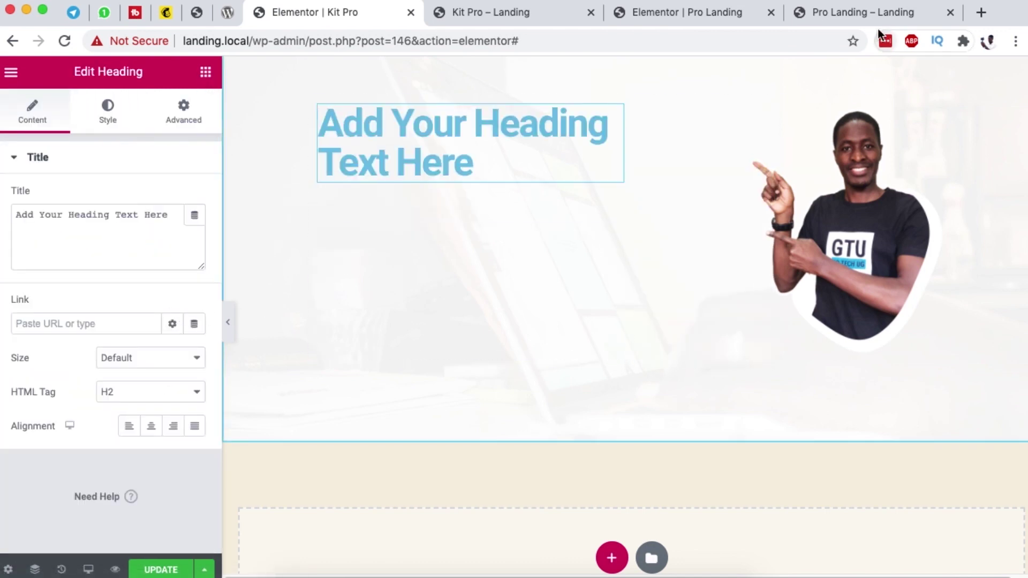
pyautogui.click(206, 72)
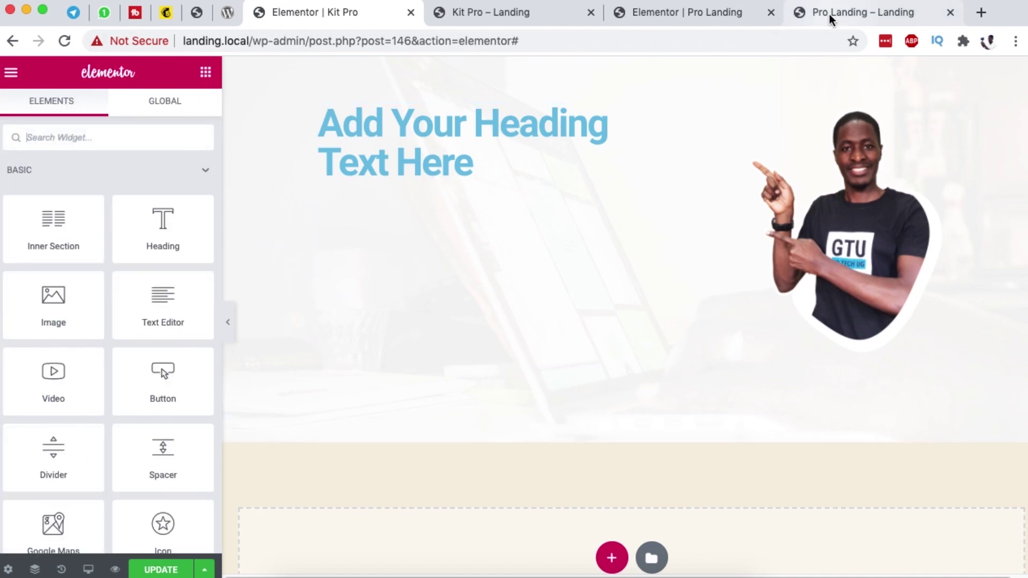
pyautogui.click(843, 19)
pyautogui.click(513, 17)
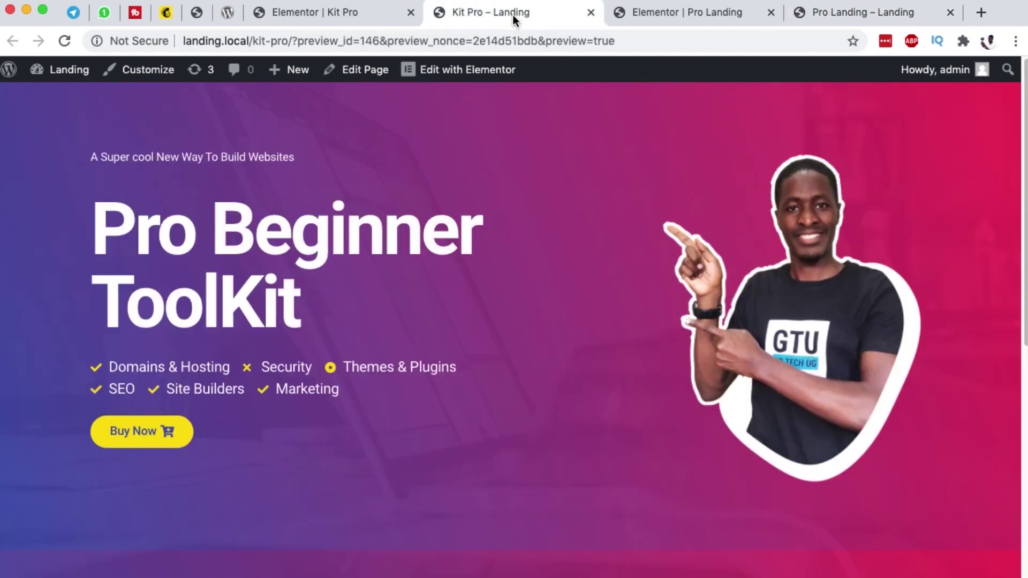
pyautogui.click(669, 15)
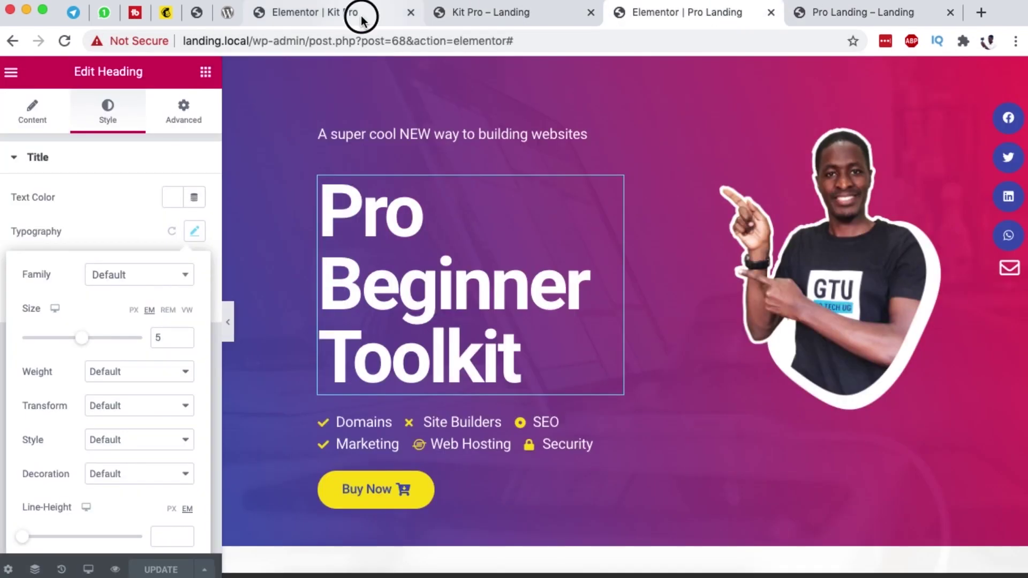
pyautogui.click(356, 16)
# Step: Add a default three-item Icon List widget below the new heading
pyautogui.click(125, 142)
pyautogui.write('icon')
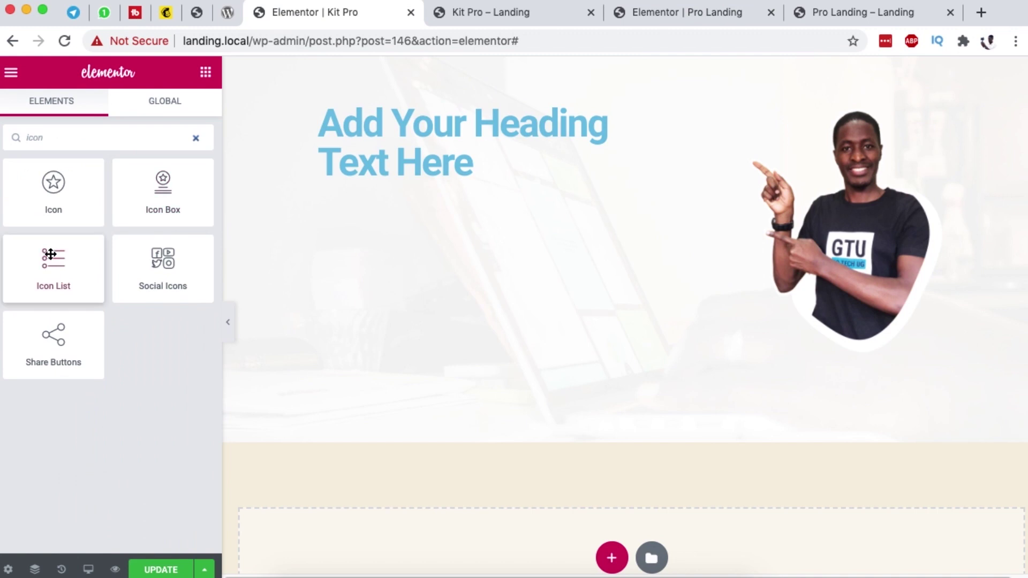
pyautogui.moveTo(54, 262); pyautogui.dragTo(287, 200)
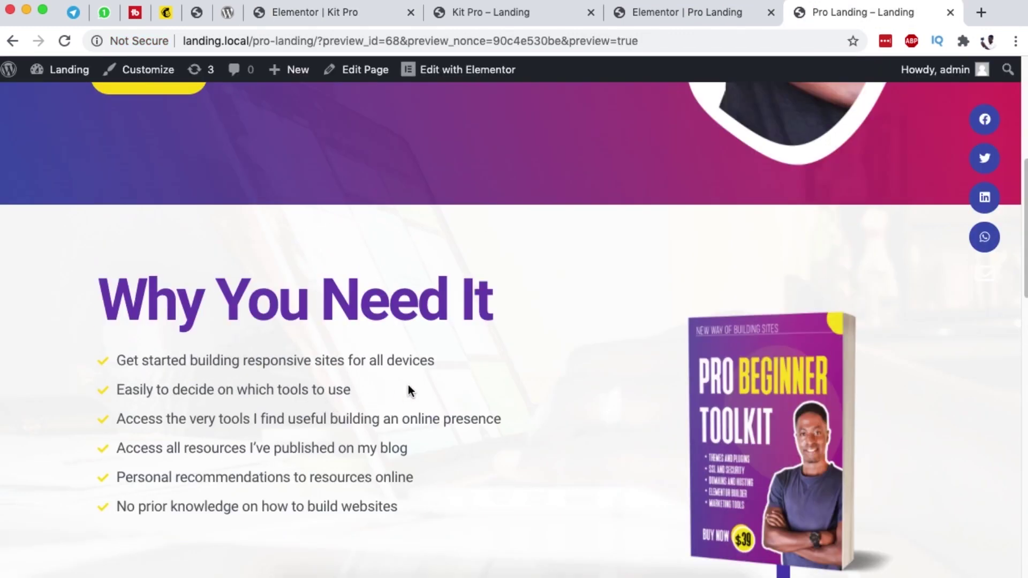
pyautogui.scroll(-3, 408, 390)
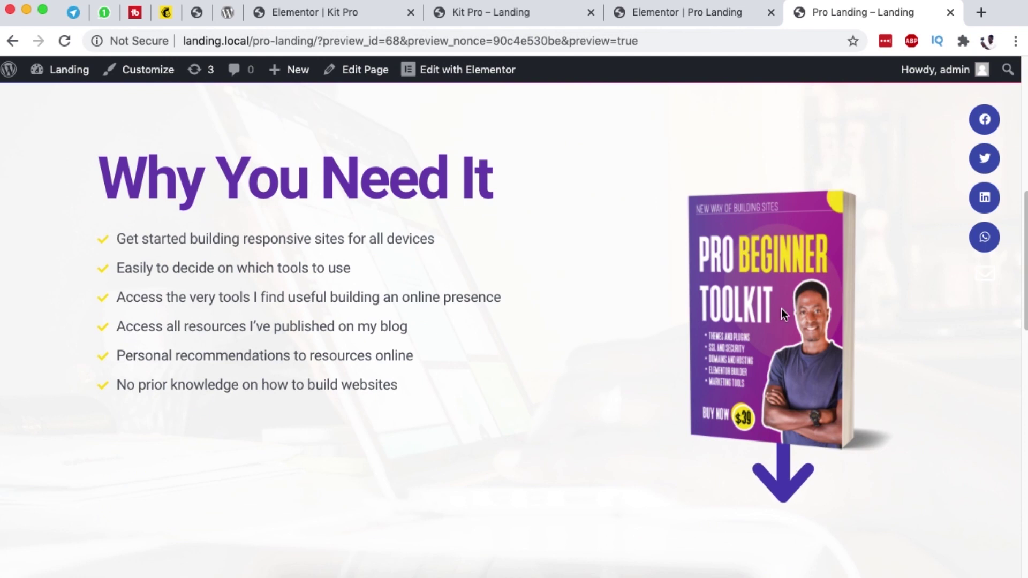
pyautogui.click(488, 12)
pyautogui.click(328, 12)
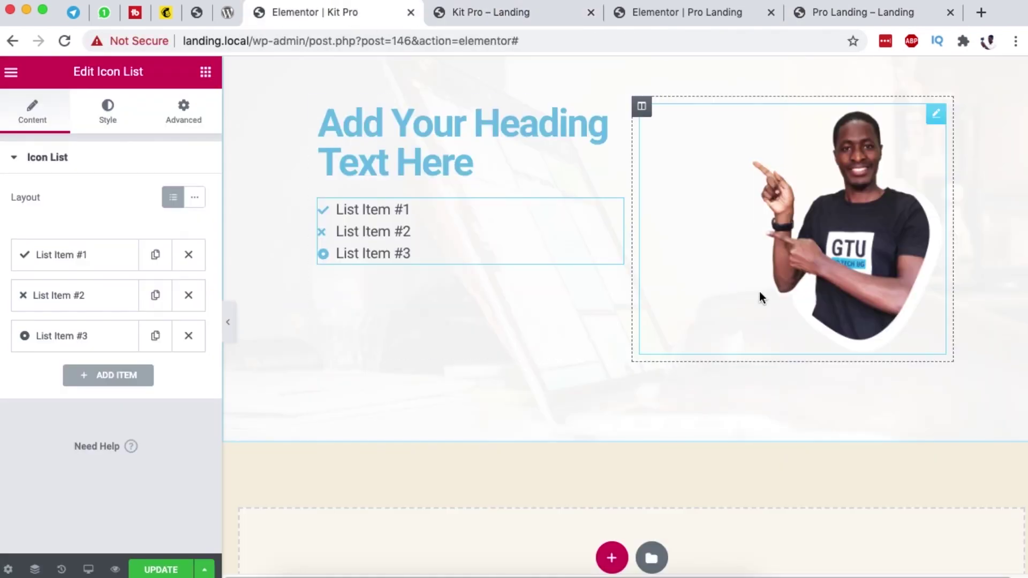
pyautogui.rightClick(933, 121)
pyautogui.click(869, 173)
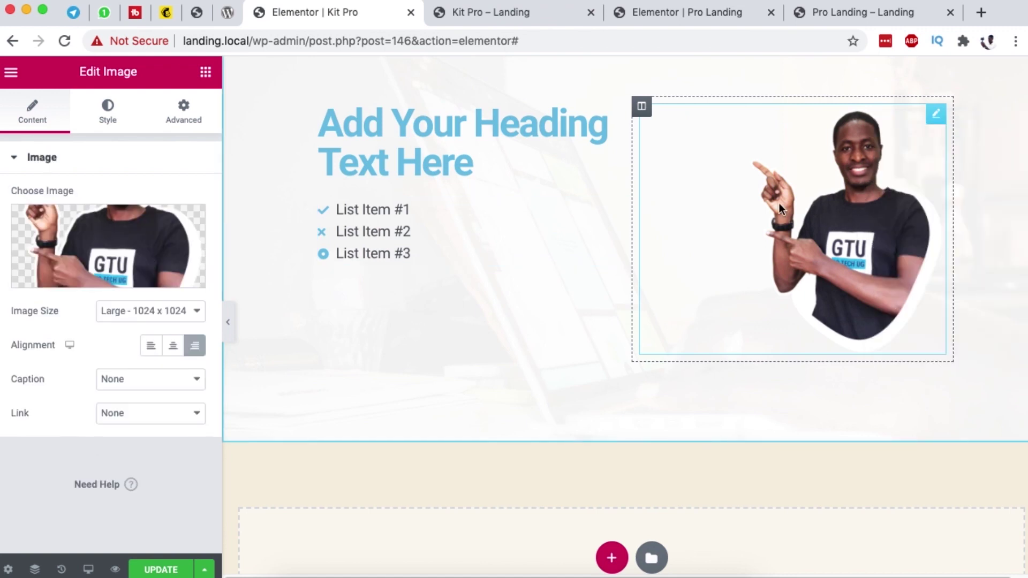
# Step: Replace the person photo with the Pro Beginner Toolkit book image at Medium Large size
pyautogui.moveTo(164, 236)
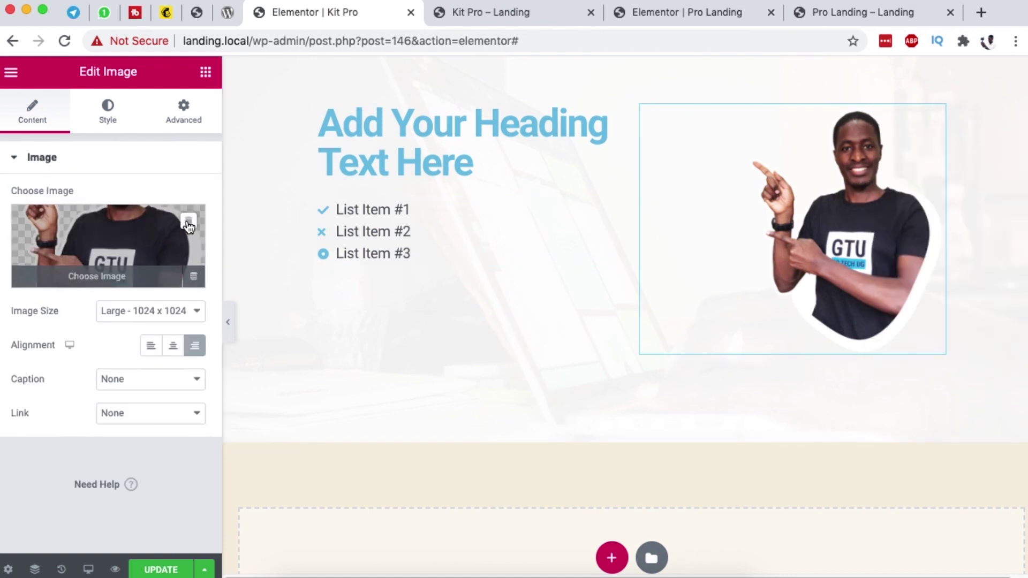
pyautogui.click(188, 224)
pyautogui.click(131, 243)
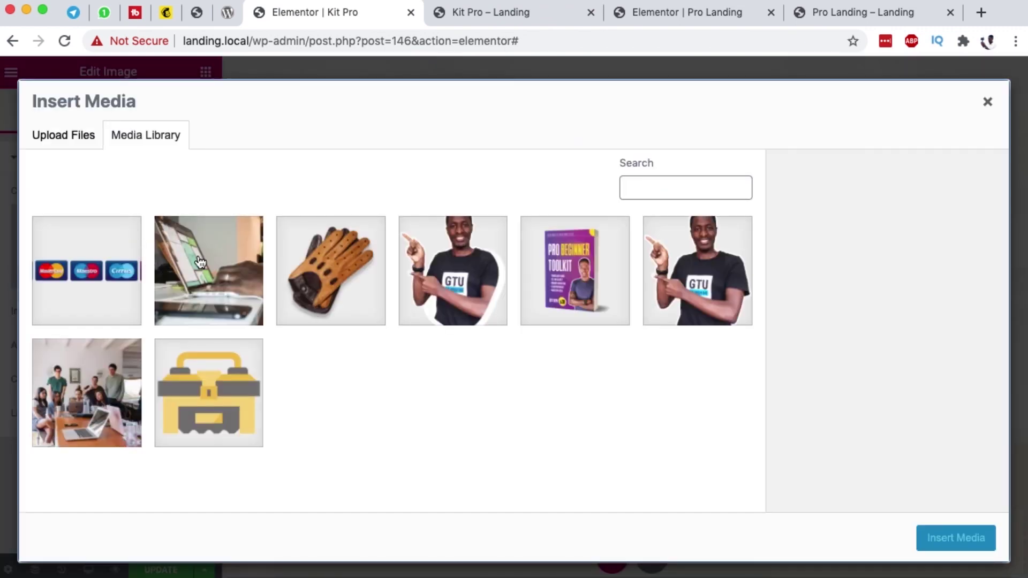
pyautogui.click(537, 261)
pyautogui.click(958, 542)
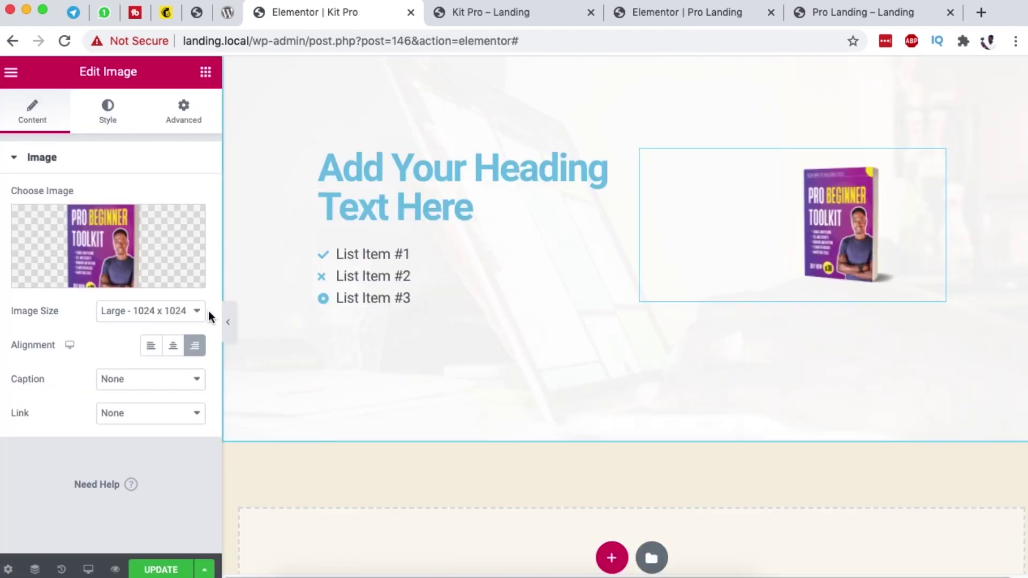
pyautogui.click(150, 311)
pyautogui.click(151, 295)
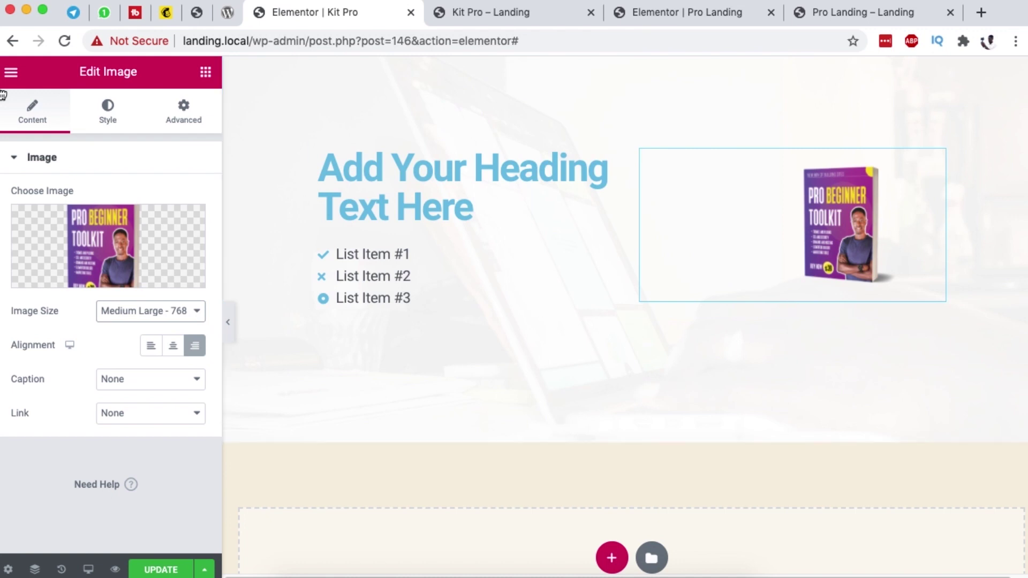
# Step: Add a Lottie widget below the book image
pyautogui.click(205, 72)
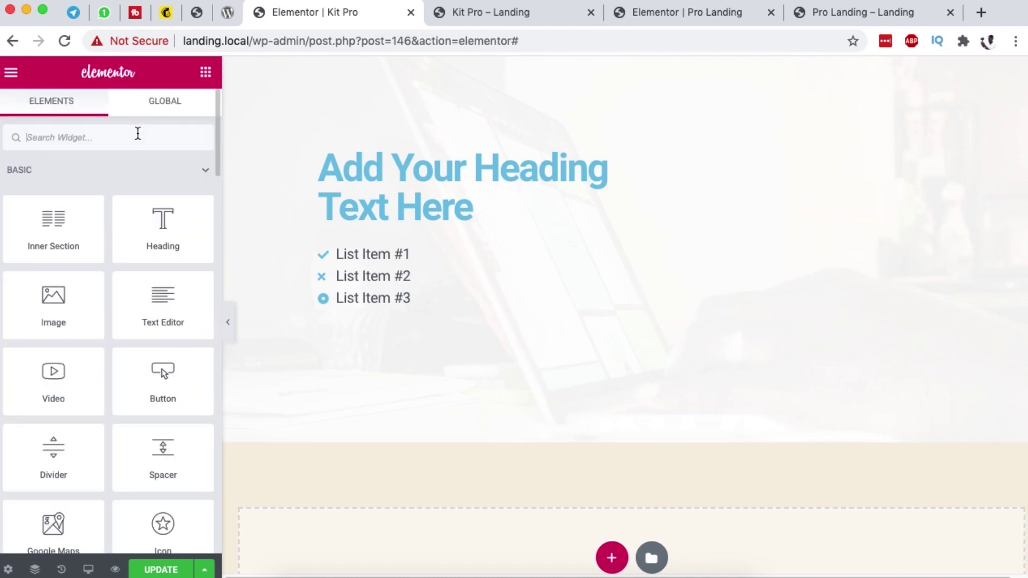
pyautogui.write('lo')
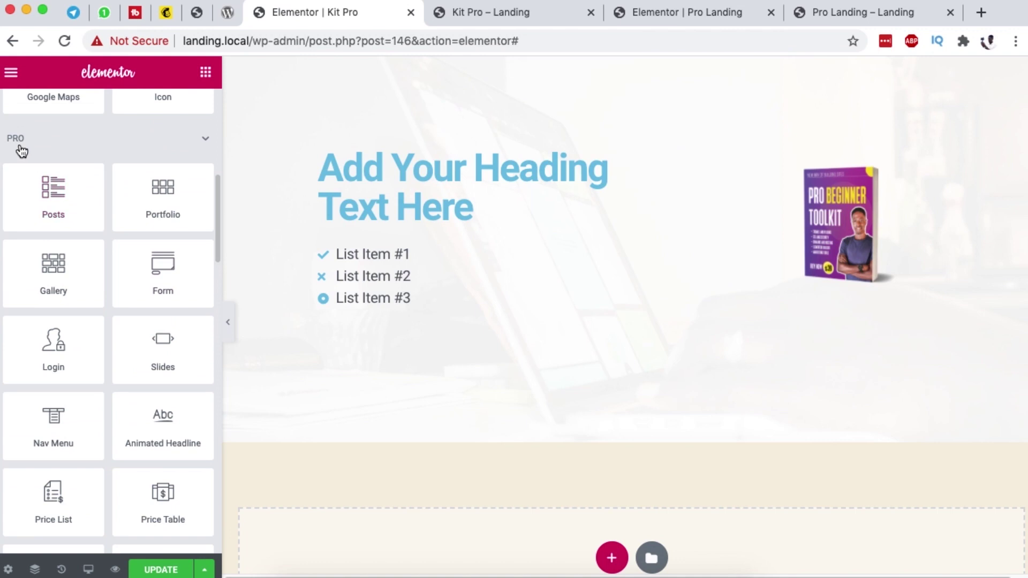
pyautogui.scroll(-5, 113, 363)
pyautogui.scroll(-5, 113, 363)
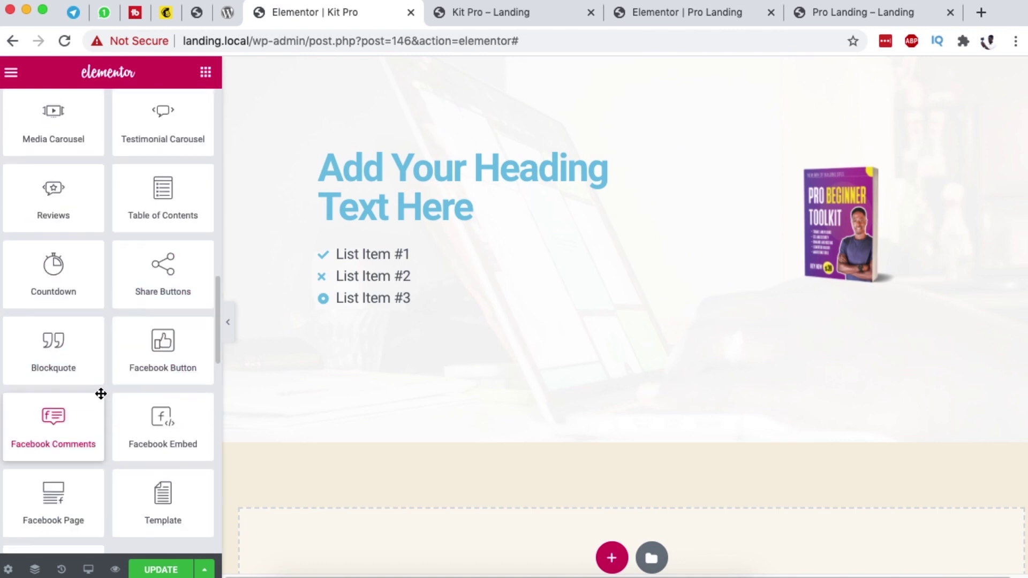
pyautogui.scroll(-3, 100, 393)
pyautogui.moveTo(53, 428); pyautogui.dragTo(880, 277)
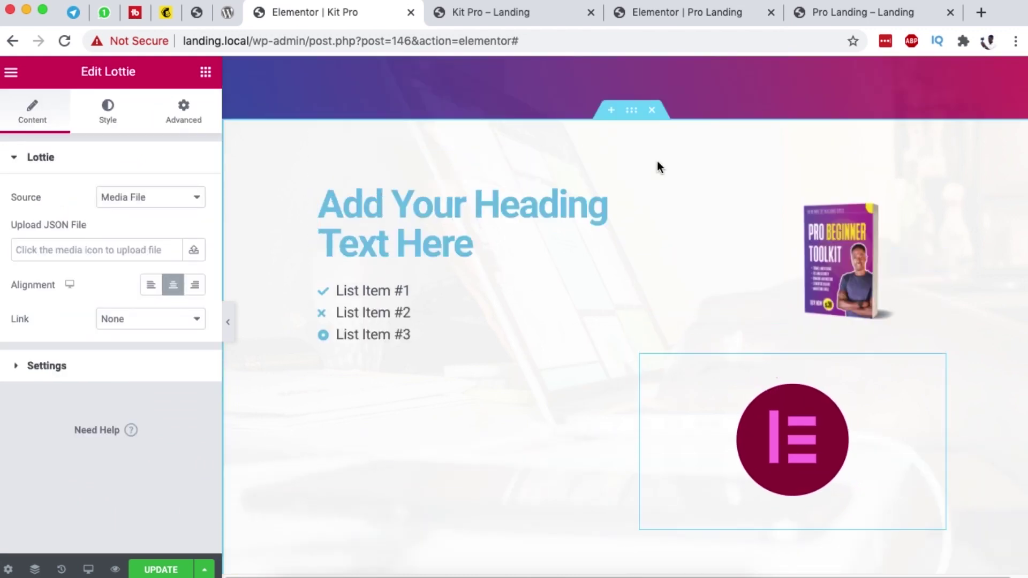
# Step: Paste the reference's first bullet line into List Item #1 of the icon list
pyautogui.click(840, 11)
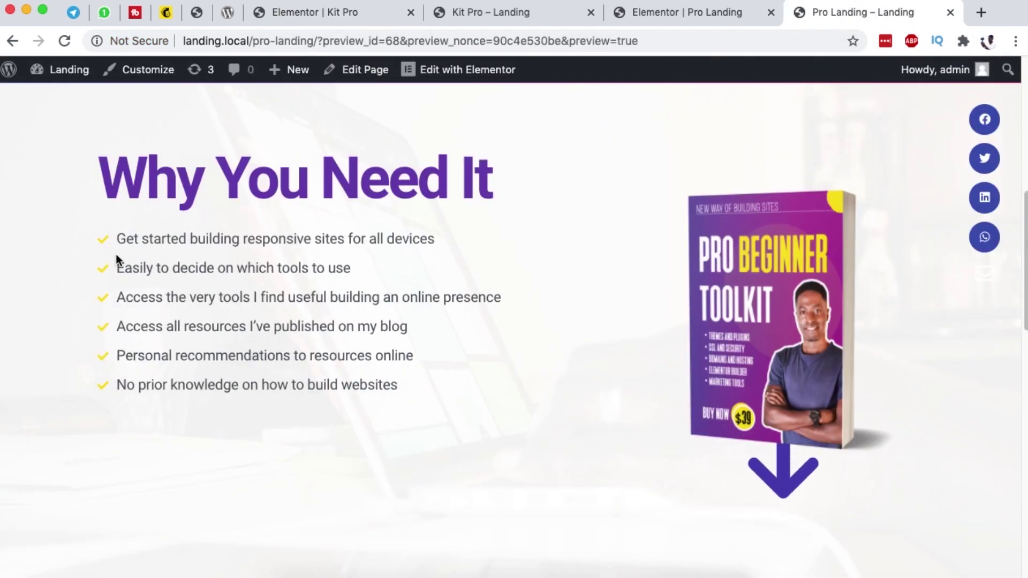
pyautogui.click(121, 238)
pyautogui.moveTo(121, 238); pyautogui.dragTo(438, 239)
pyautogui.press('super+c')
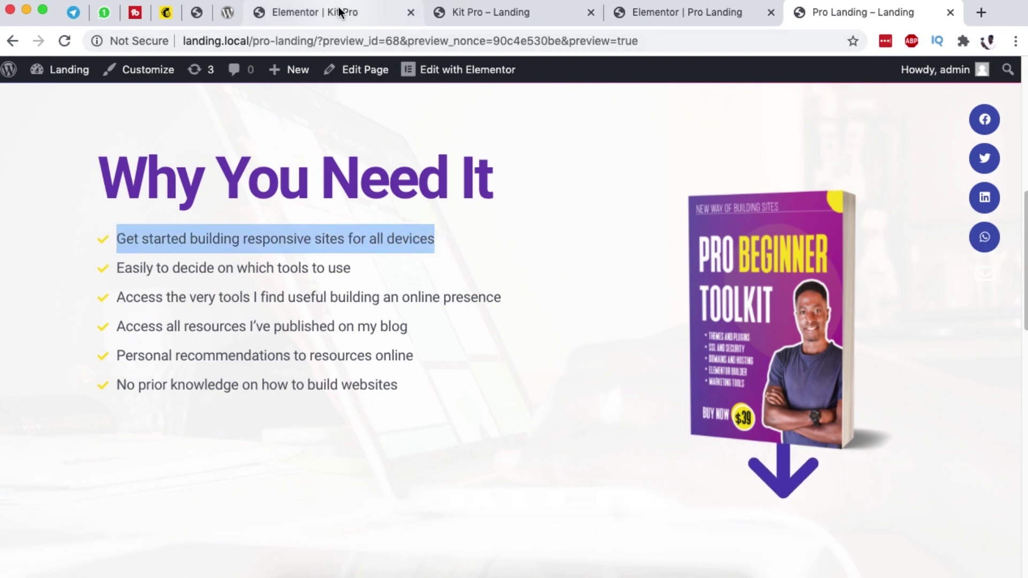
pyautogui.click(340, 11)
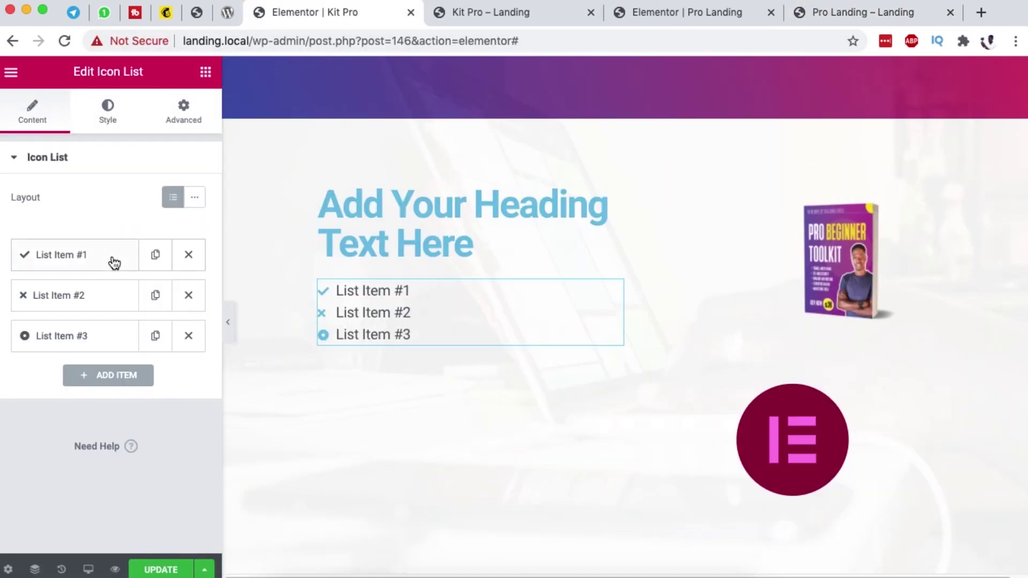
pyautogui.click(107, 257)
pyautogui.click(83, 311)
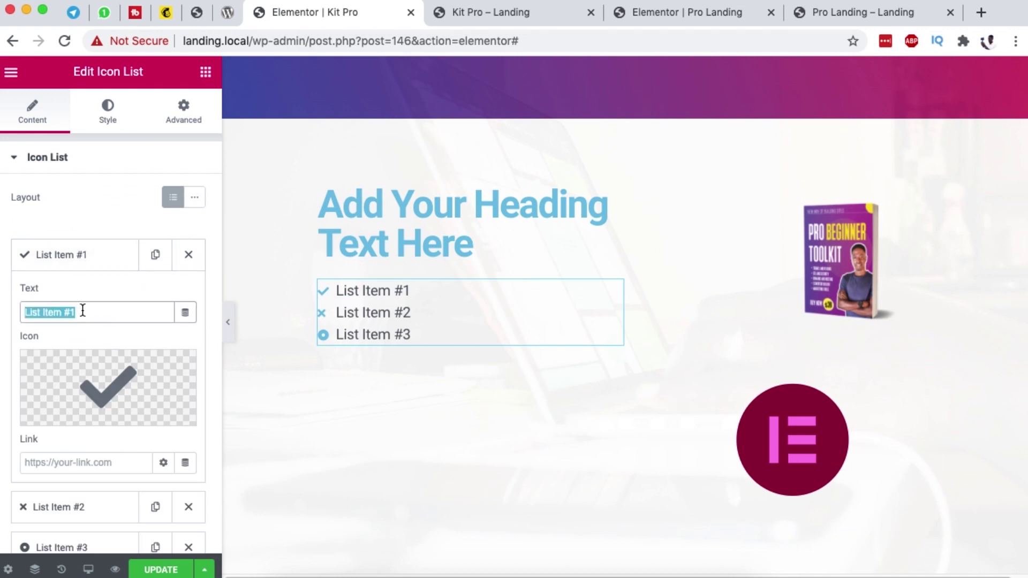
pyautogui.press('super+v')
# Step: Give the first item the check-circle icon and delete List Items #2 and #3
pyautogui.moveTo(138, 396)
pyautogui.click(164, 380)
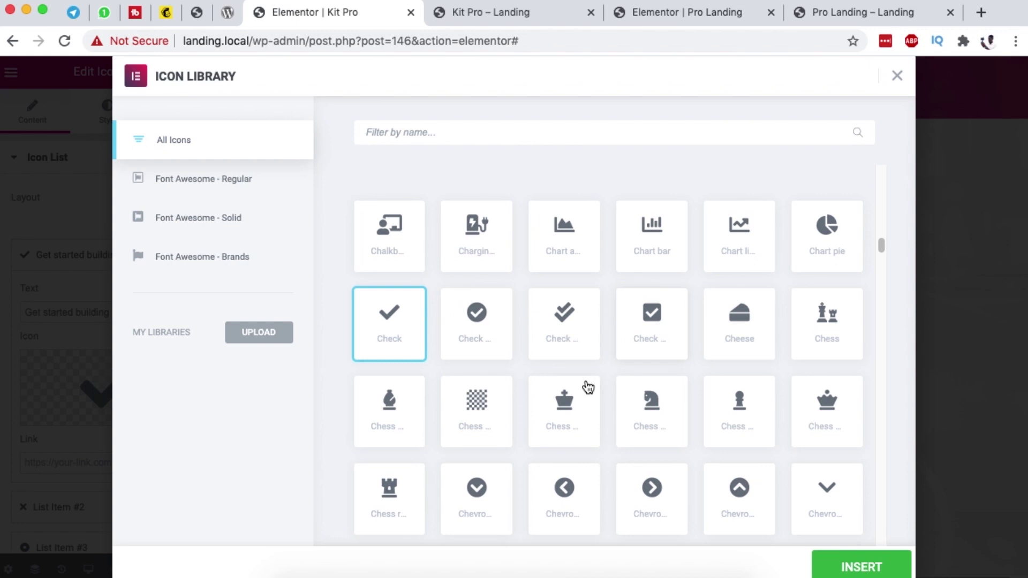
pyautogui.click(485, 336)
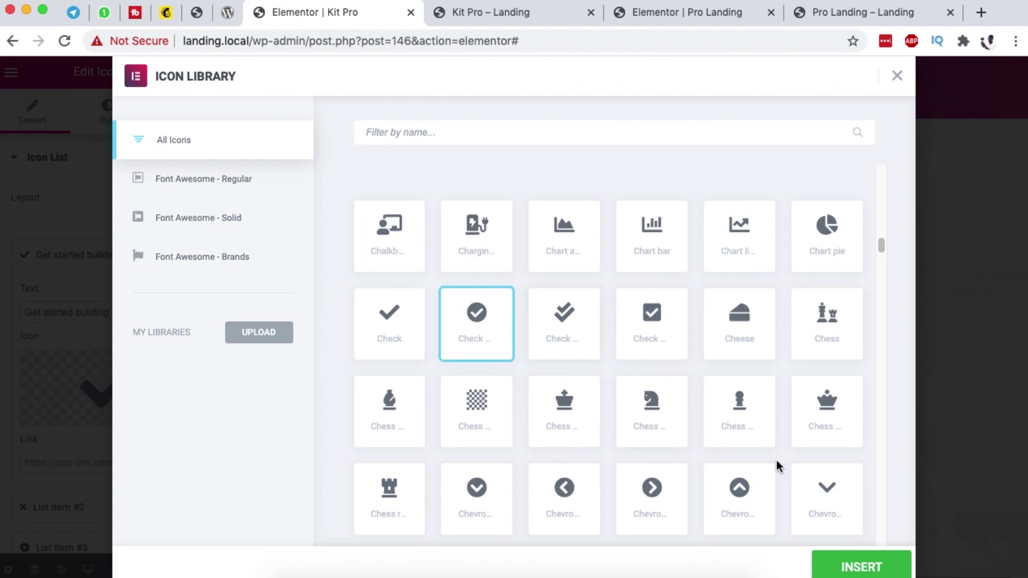
pyautogui.click(865, 562)
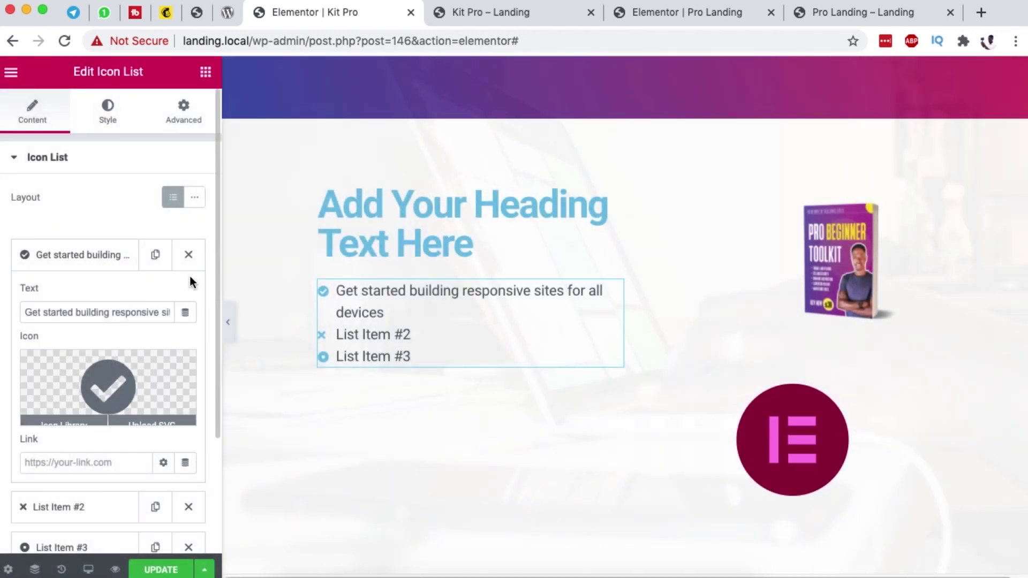
pyautogui.click(89, 262)
pyautogui.click(189, 293)
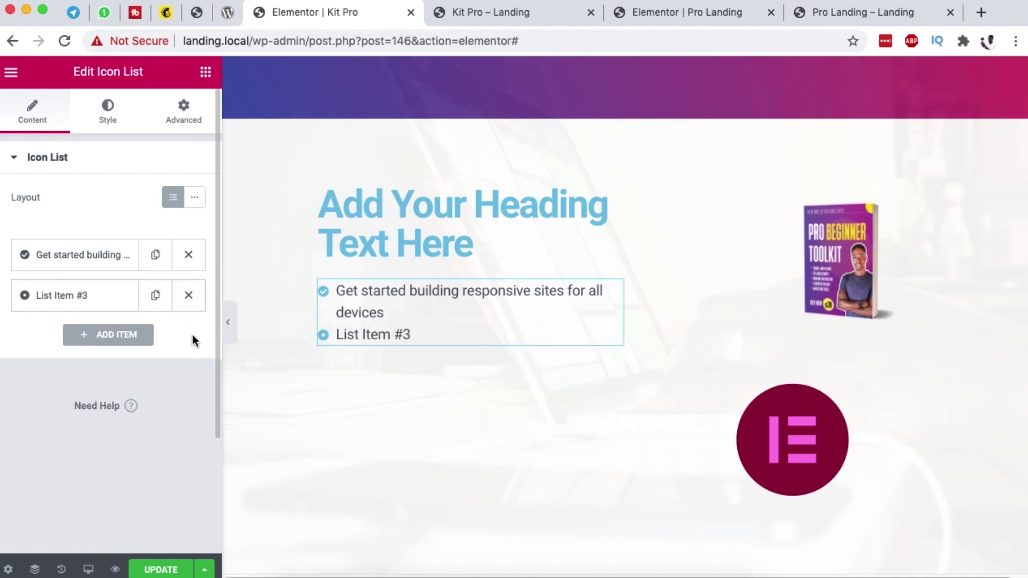
pyautogui.click(189, 303)
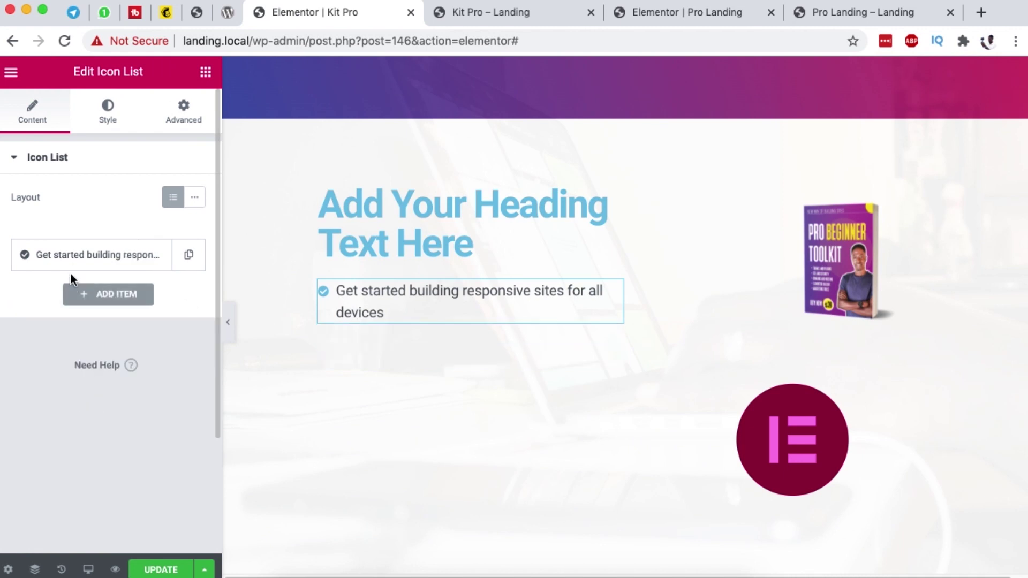
# Step: Duplicate the first item and set its text to 'Easily to decide on which tools to use'
pyautogui.click(190, 257)
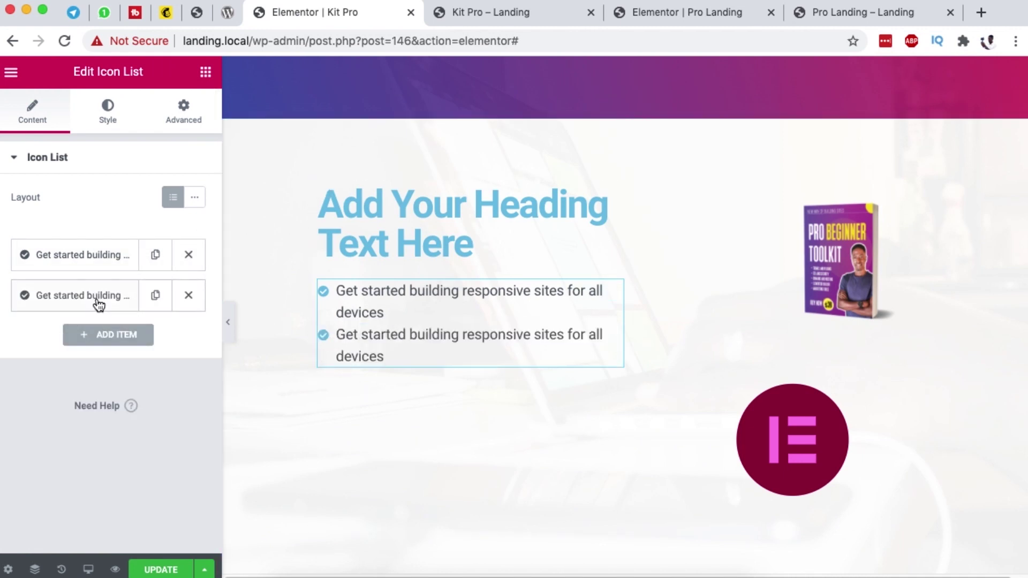
pyautogui.click(98, 304)
pyautogui.click(846, 12)
pyautogui.moveTo(119, 266); pyautogui.dragTo(350, 264)
pyautogui.hotkey('ctrl', 'c')
pyautogui.click(328, 20)
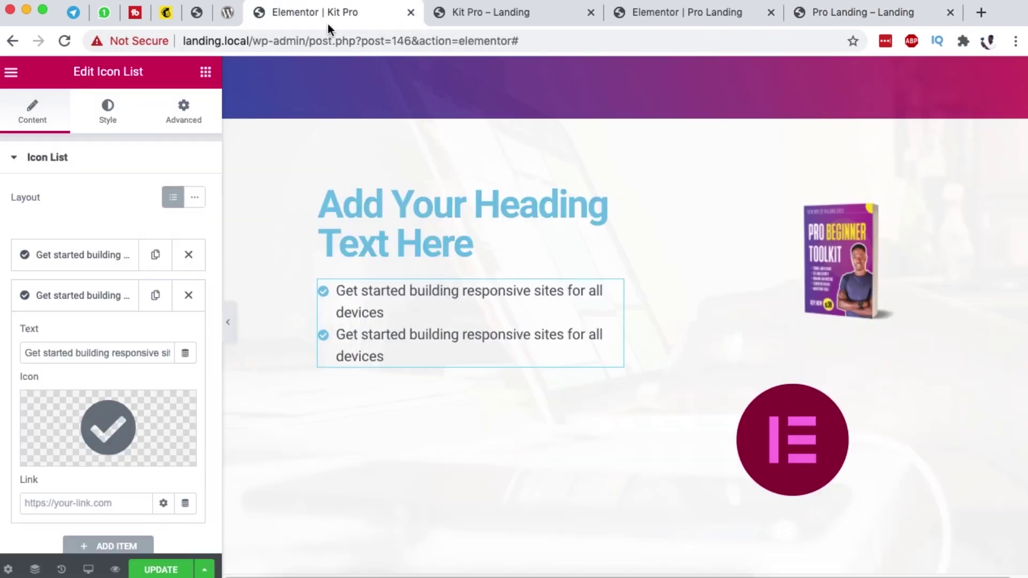
pyautogui.tripleClick(118, 353)
pyautogui.hotkey('ctrl', 'v')
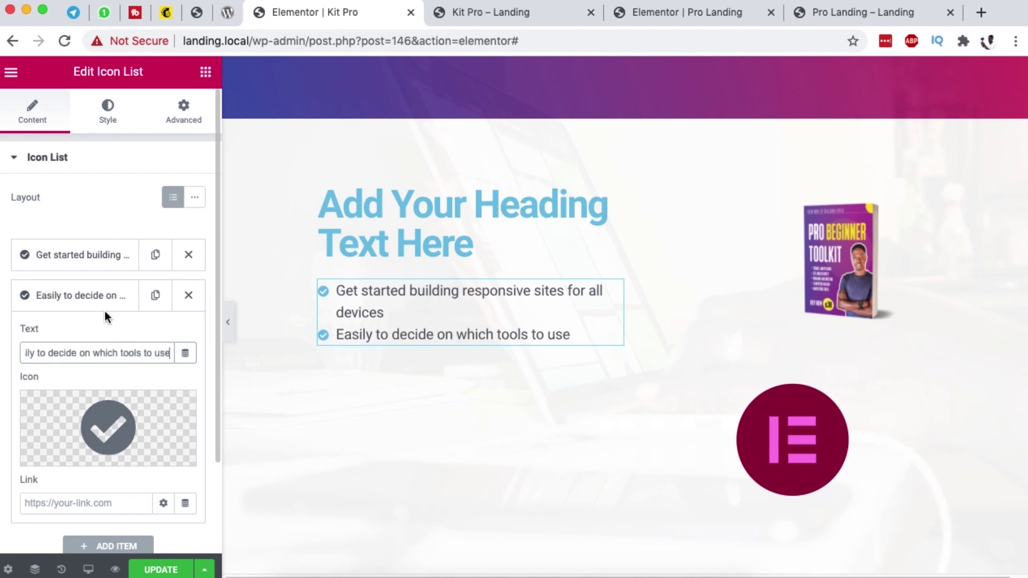
pyautogui.click(103, 305)
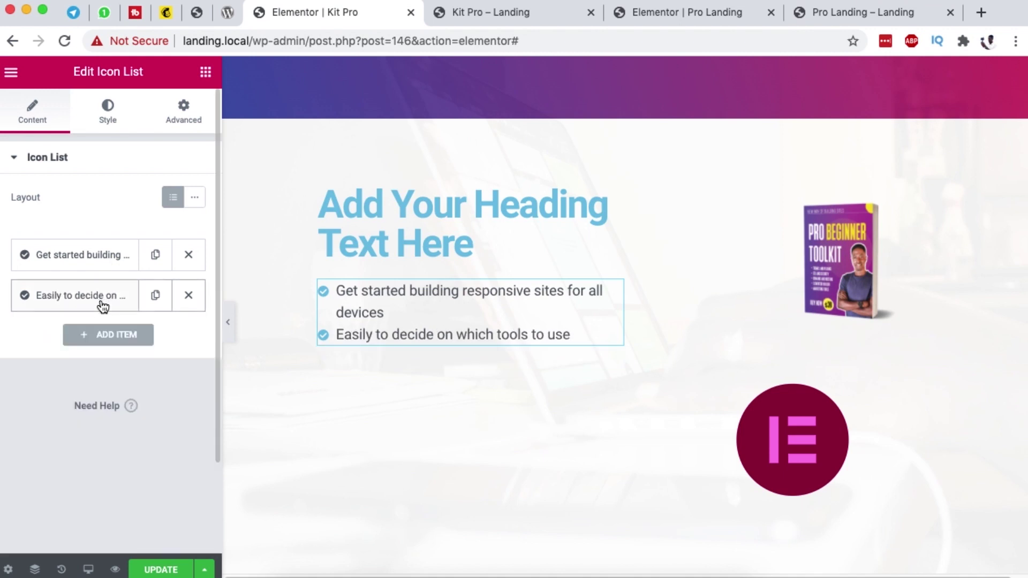
# Step: Duplicate the second item and look up the next bullet lines on the reference page
pyautogui.click(155, 295)
pyautogui.click(824, 14)
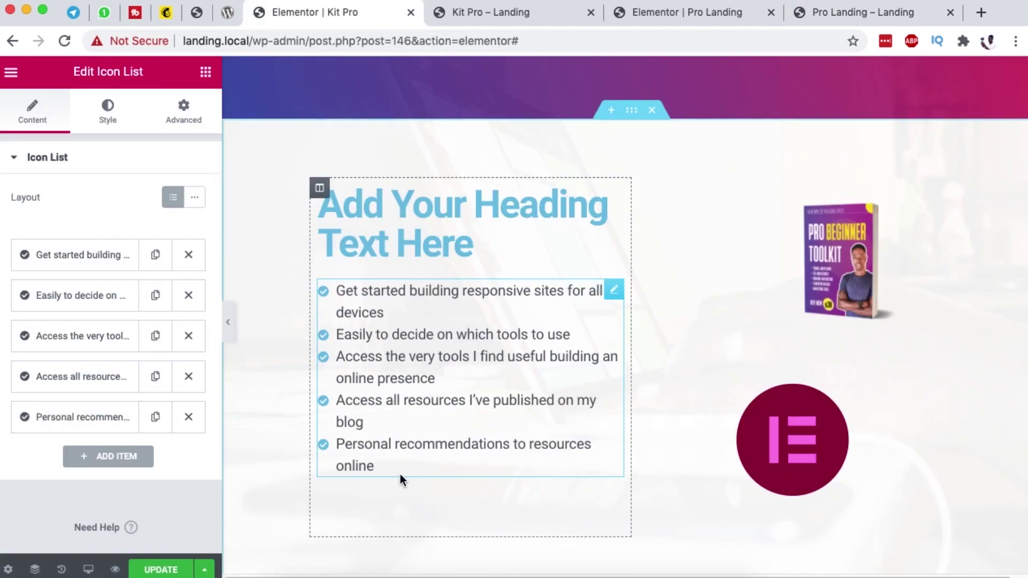
pyautogui.click(845, 14)
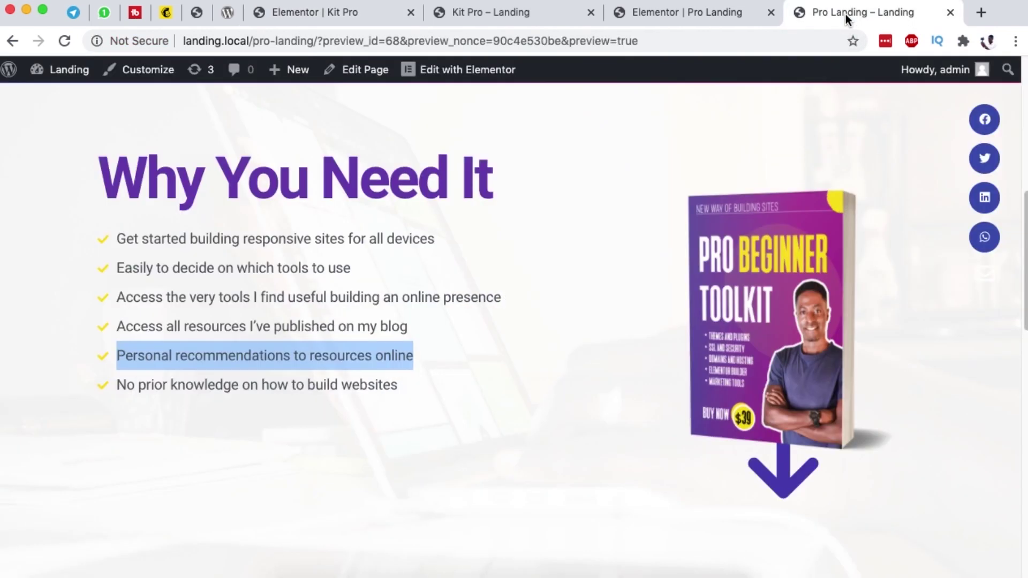
pyautogui.click(345, 11)
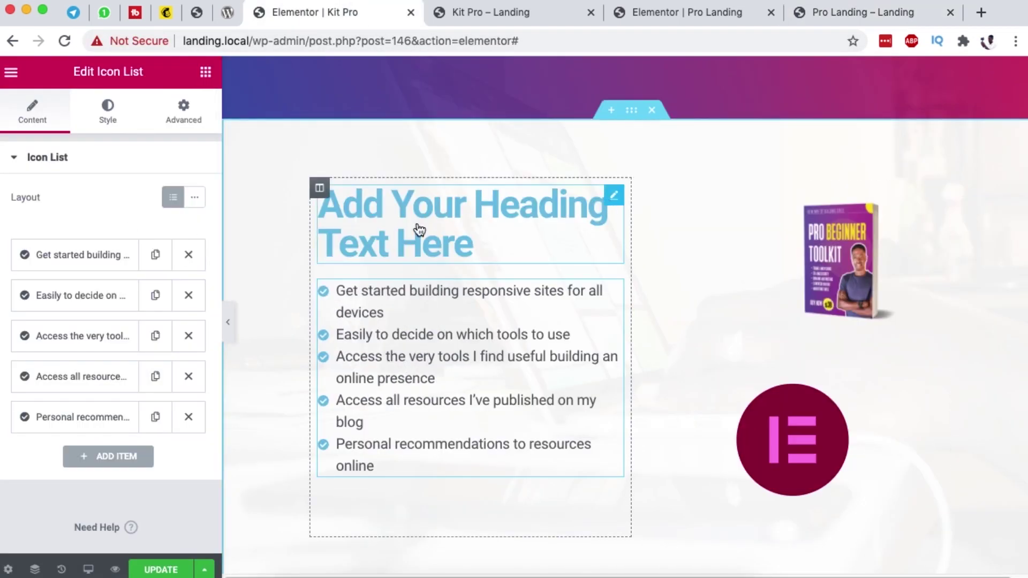
# Step: Retitle the heading 'Why You Need It' in dark blue at about 3.5 EM
pyautogui.click(419, 229)
pyautogui.tripleClick(89, 215)
pyautogui.write('Wh')
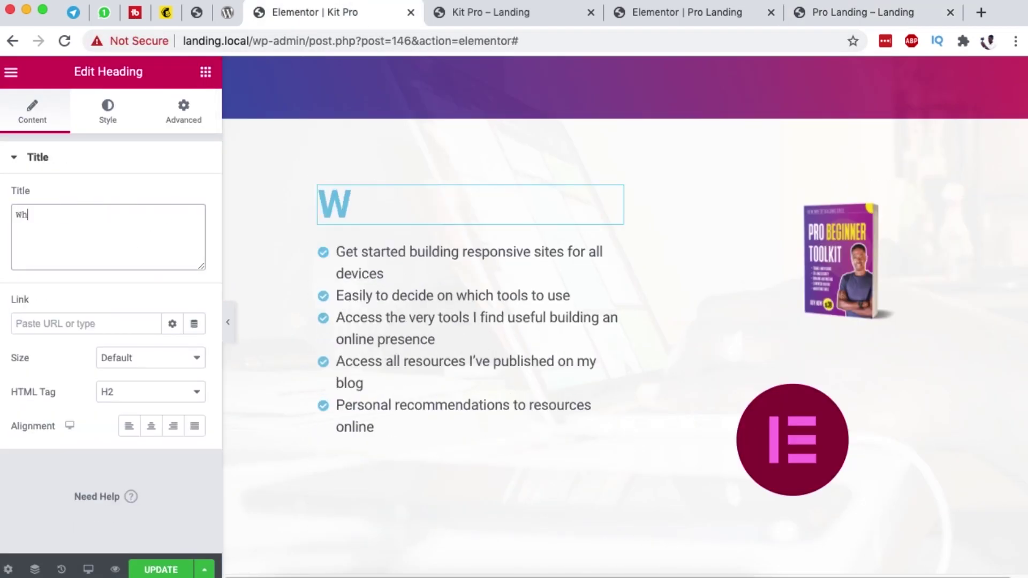
pyautogui.write('y You ')
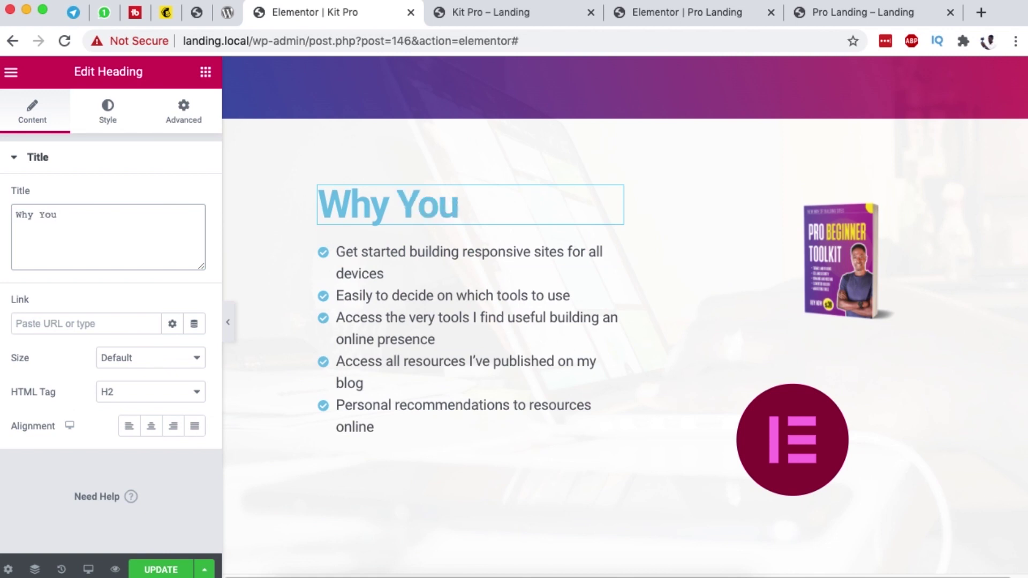
pyautogui.write('Need It')
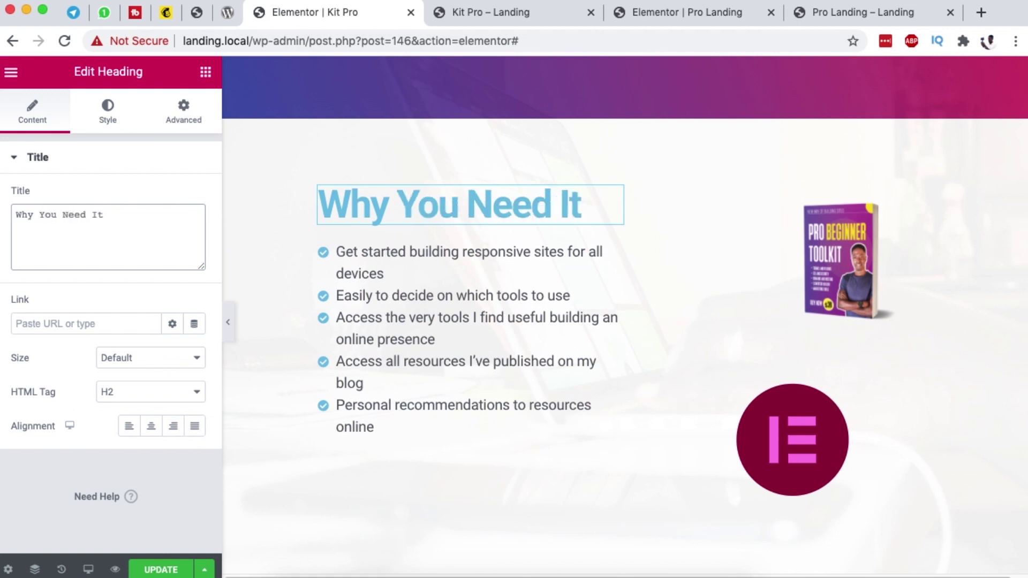
pyautogui.click(107, 110)
pyautogui.click(172, 197)
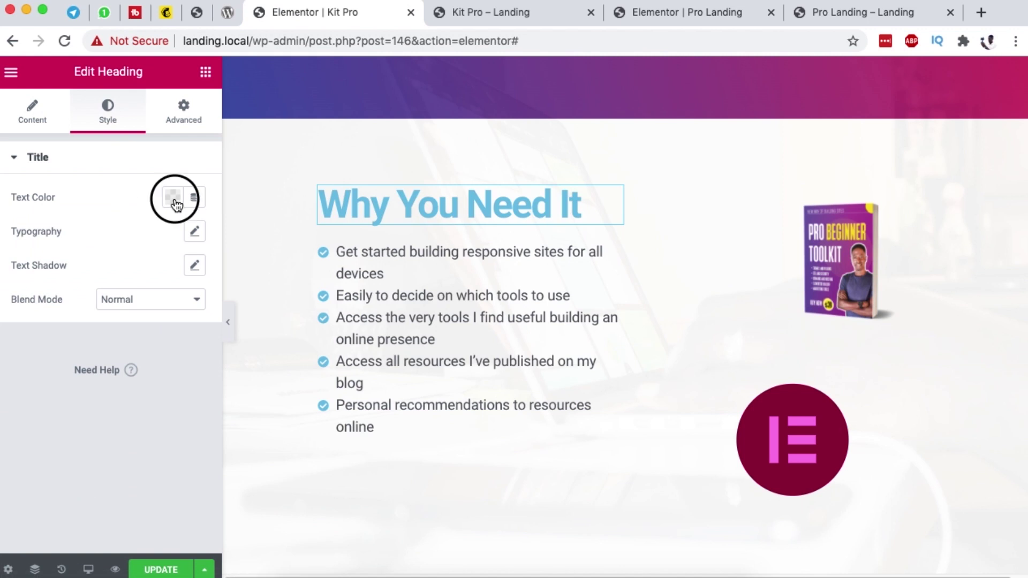
pyautogui.click(180, 235)
pyautogui.click(123, 191)
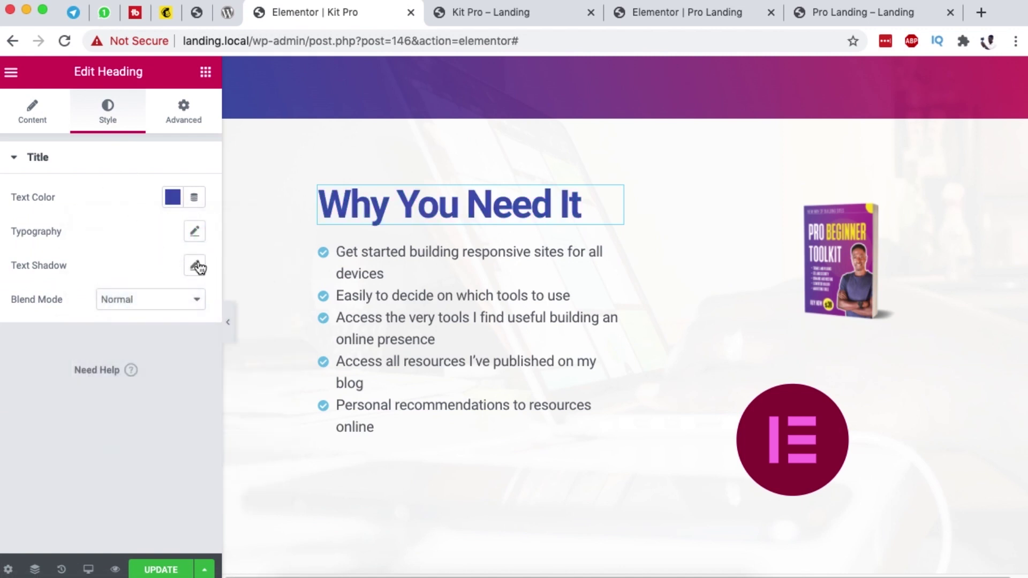
pyautogui.click(194, 232)
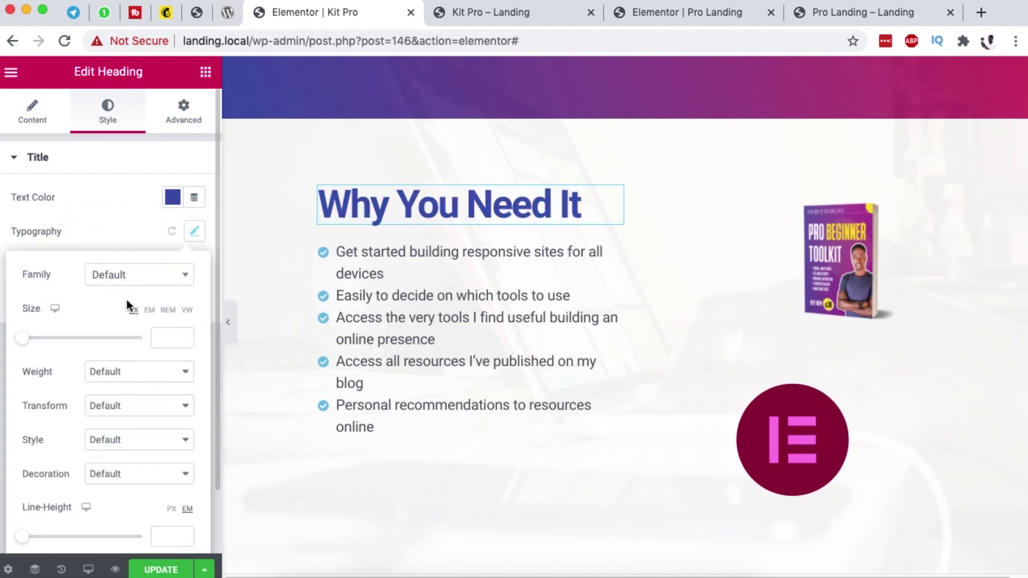
pyautogui.click(149, 312)
pyautogui.moveTo(25, 342); pyautogui.dragTo(65, 344)
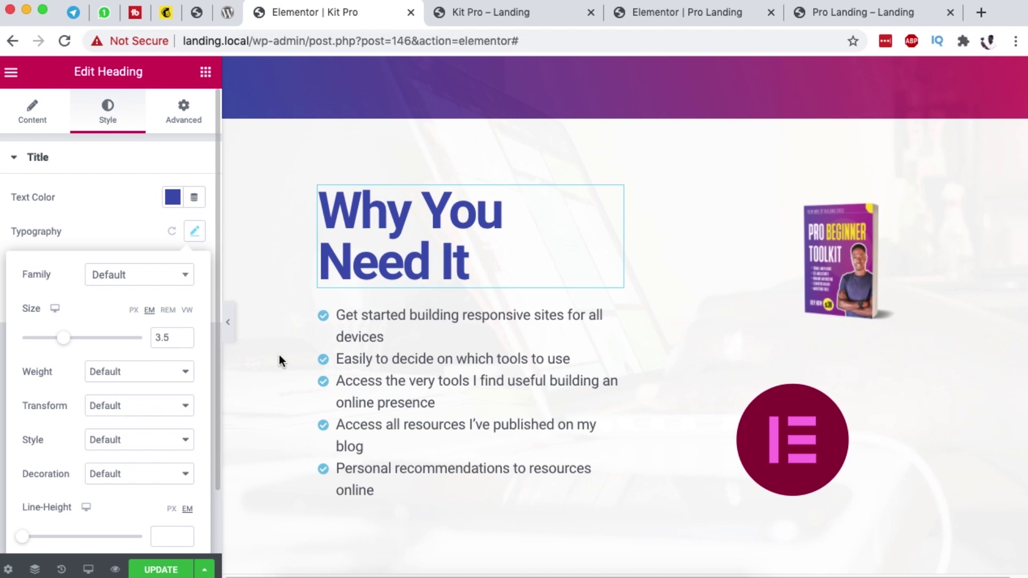
# Step: Check the reference page and make the icon list's check icons yellow
pyautogui.click(612, 317)
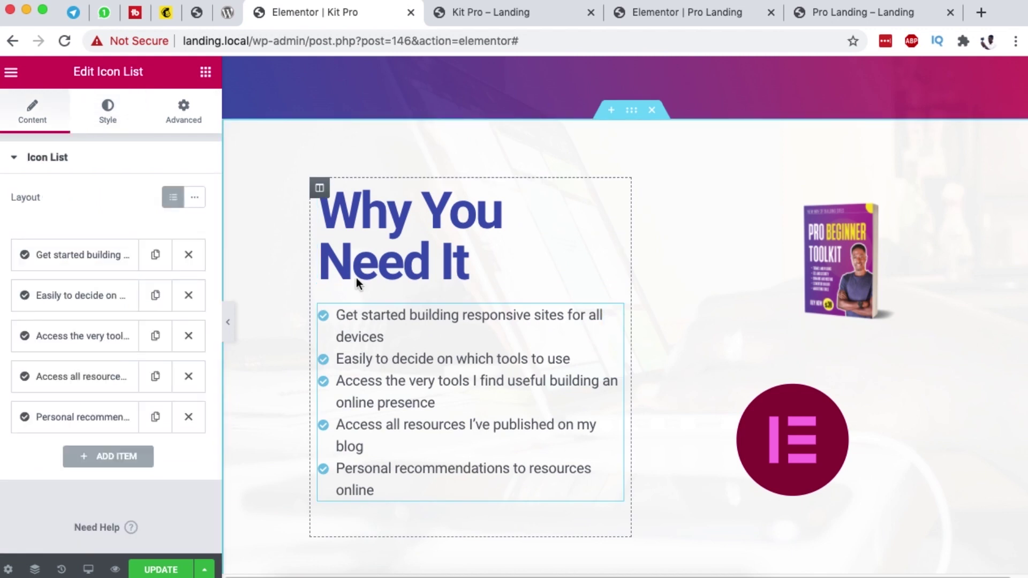
pyautogui.click(104, 115)
pyautogui.click(856, 12)
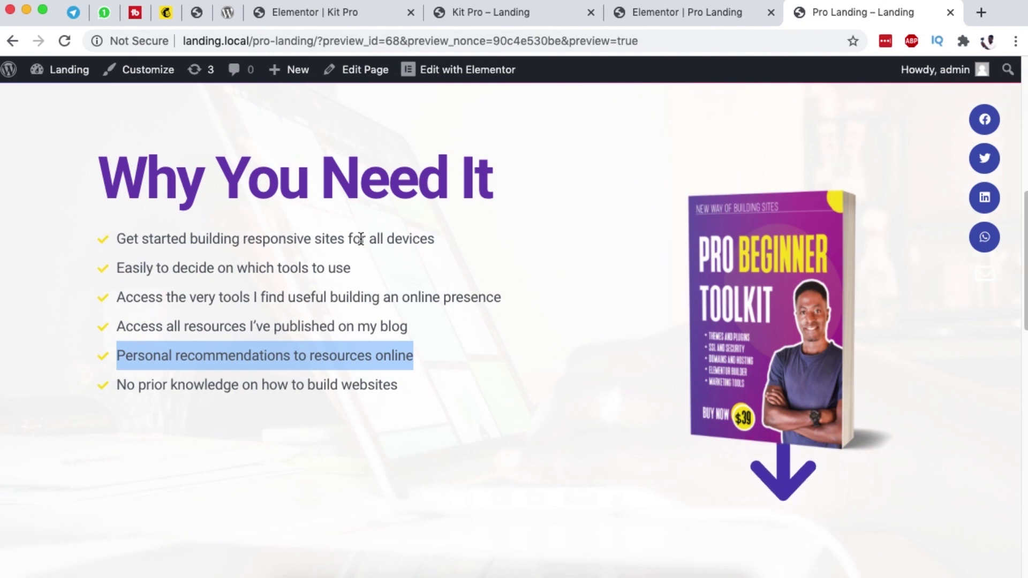
pyautogui.click(274, 12)
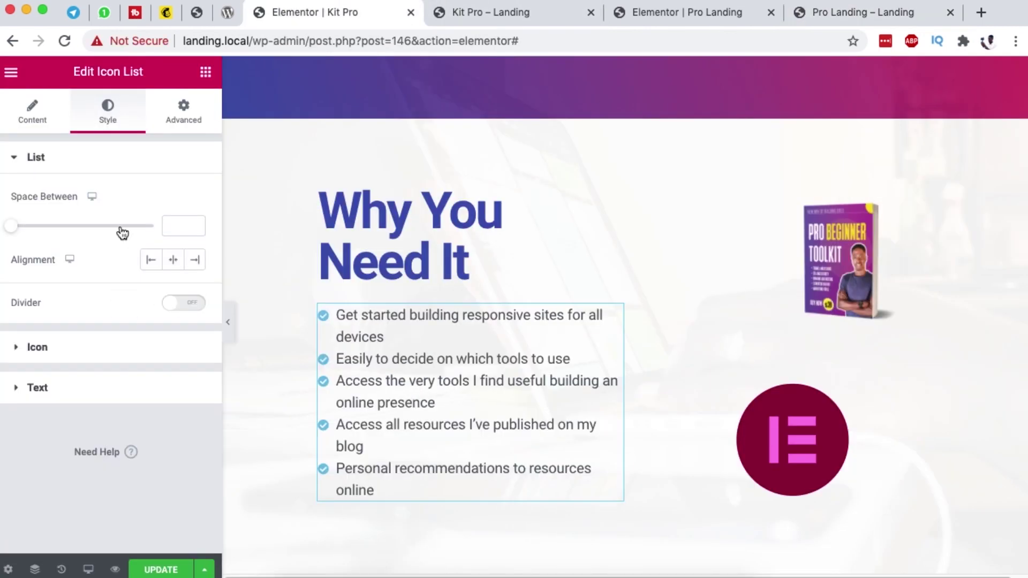
pyautogui.click(38, 347)
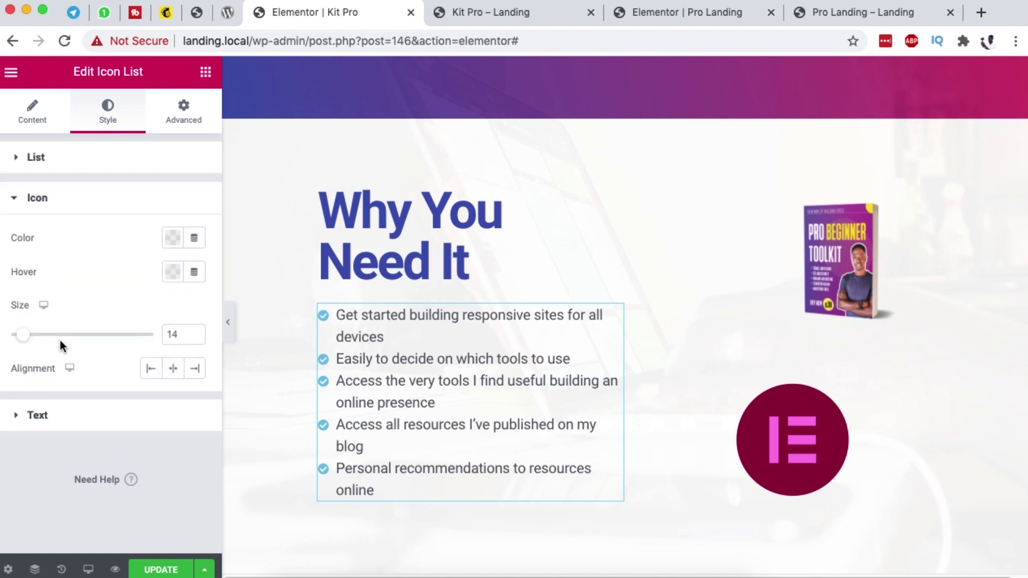
pyautogui.click(172, 239)
pyautogui.click(266, 275)
pyautogui.click(69, 227)
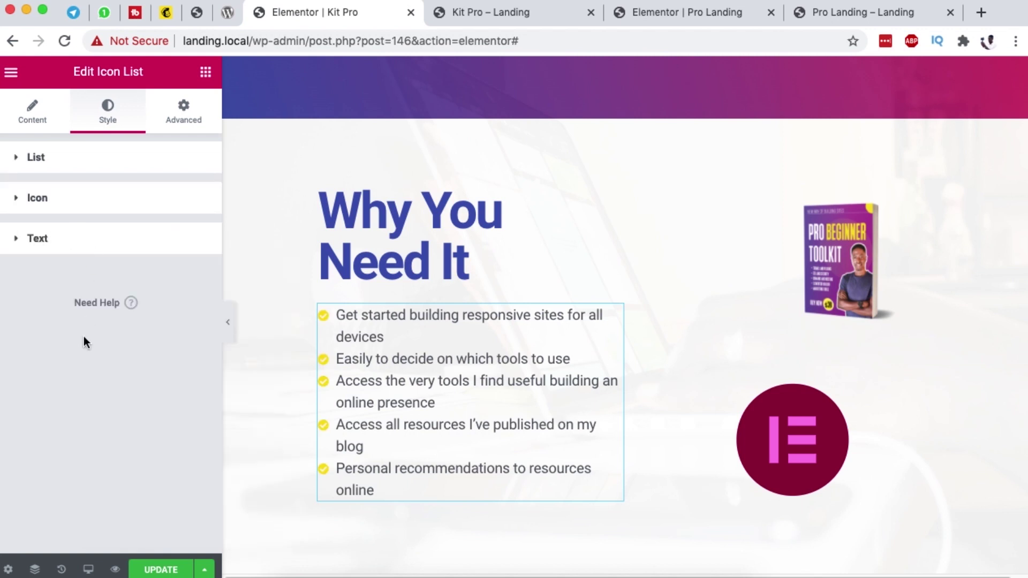
# Step: Set the icon list item text colour to dark grey
pyautogui.click(104, 247)
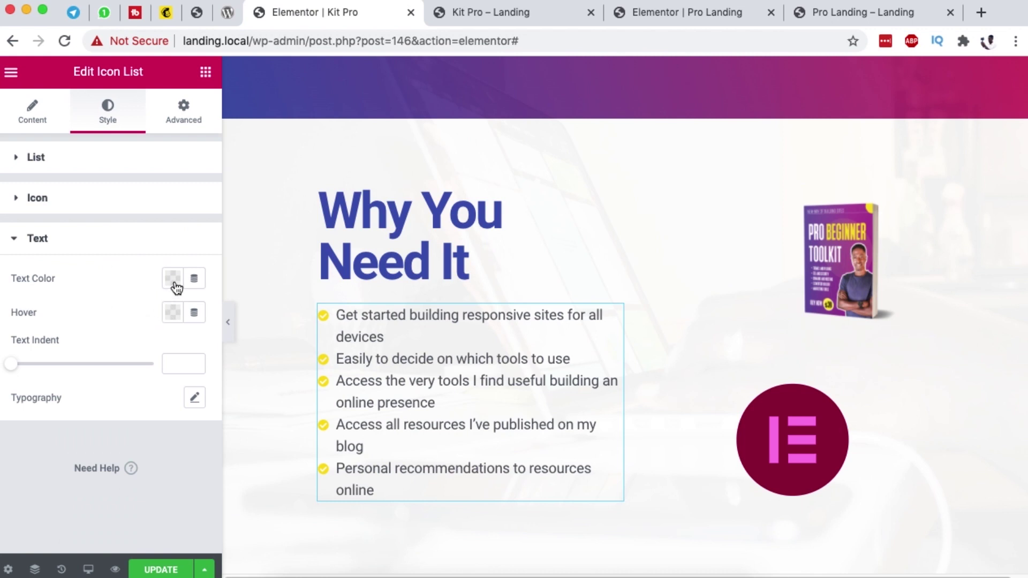
pyautogui.click(173, 278)
pyautogui.click(116, 317)
pyautogui.click(107, 274)
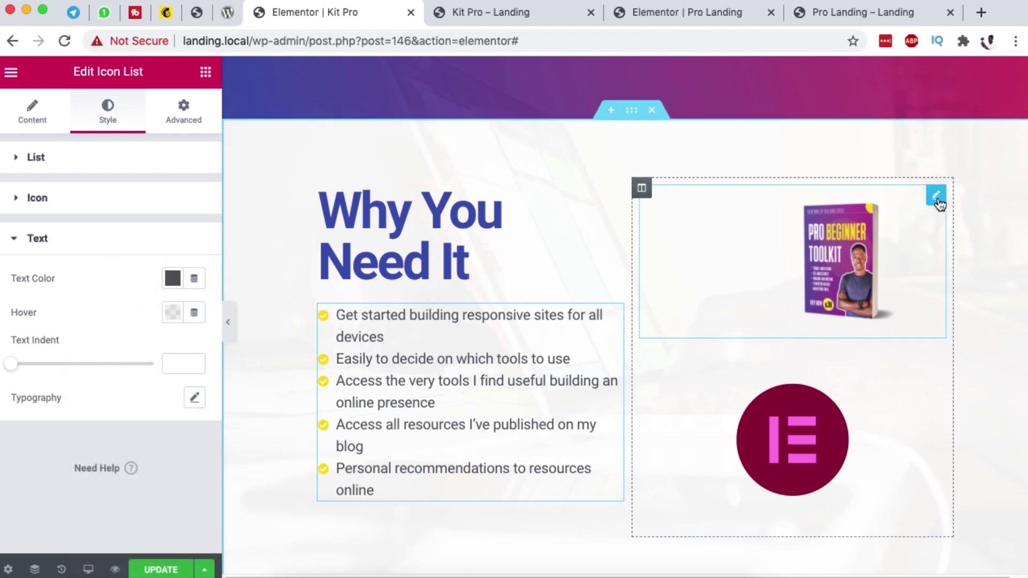
# Step: Compare the book image area with the reference and Kit Pro preview pages
pyautogui.click(936, 198)
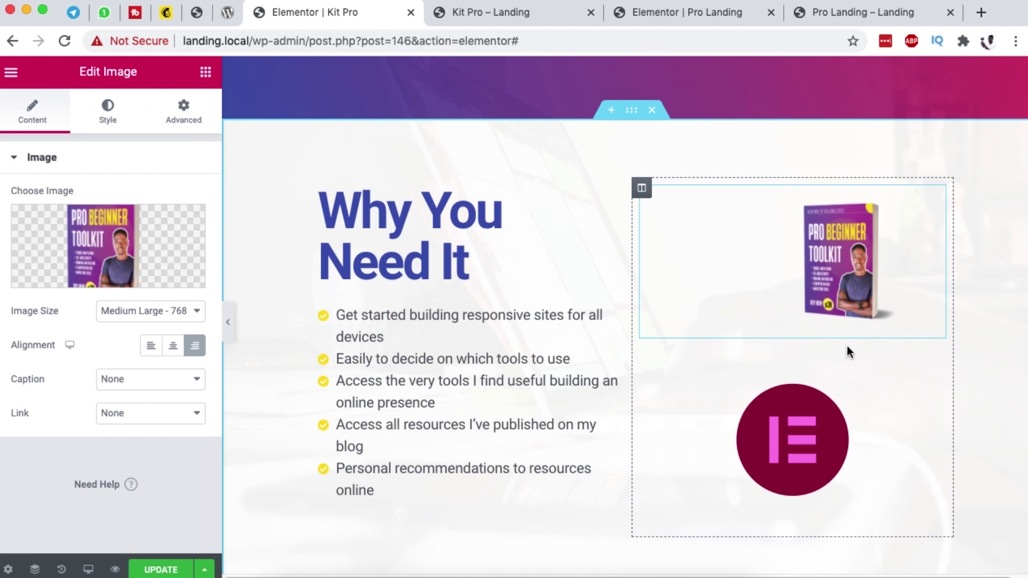
pyautogui.click(862, 9)
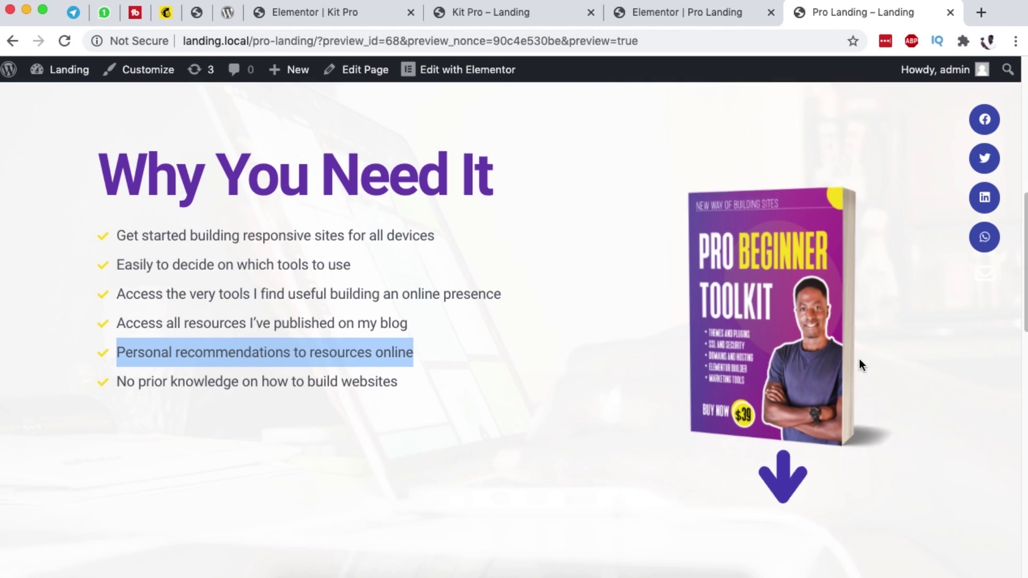
pyautogui.scroll(-1, 859, 359)
pyautogui.click(490, 12)
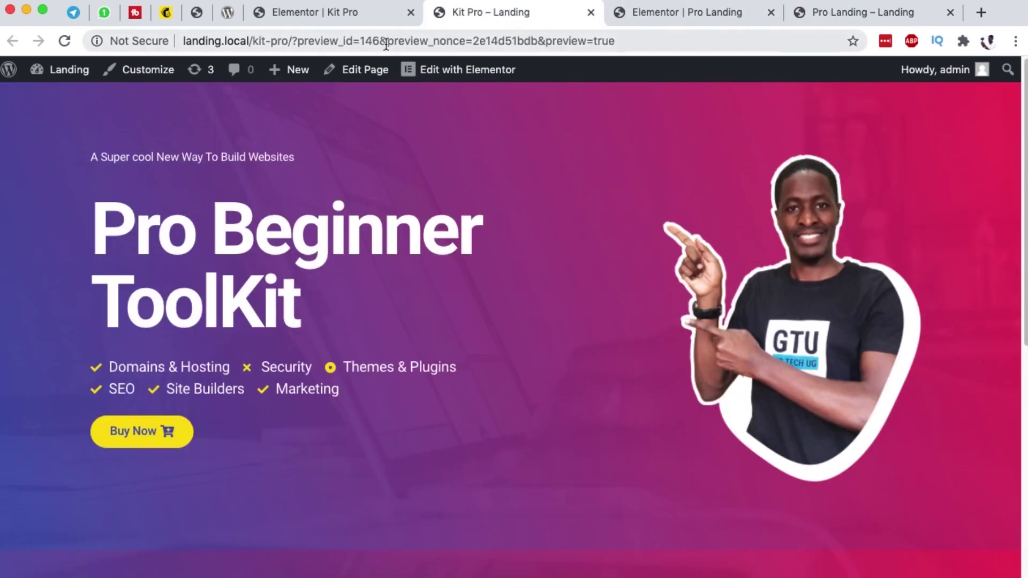
pyautogui.click(325, 13)
# Step: Load lf30_editor_aBTEzs.json into the Lottie widget from the Media Library
pyautogui.click(902, 402)
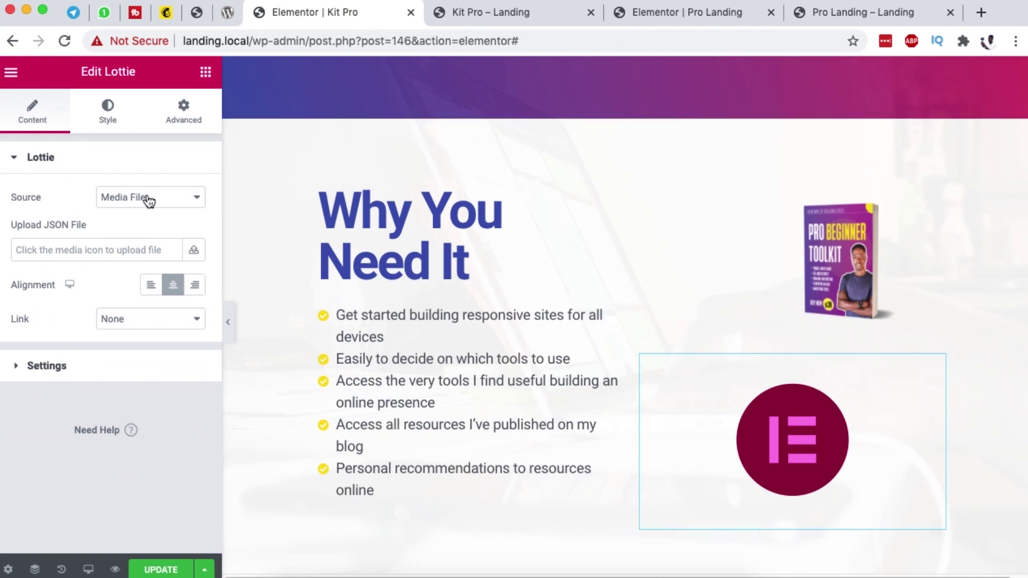
pyautogui.click(193, 250)
pyautogui.click(106, 264)
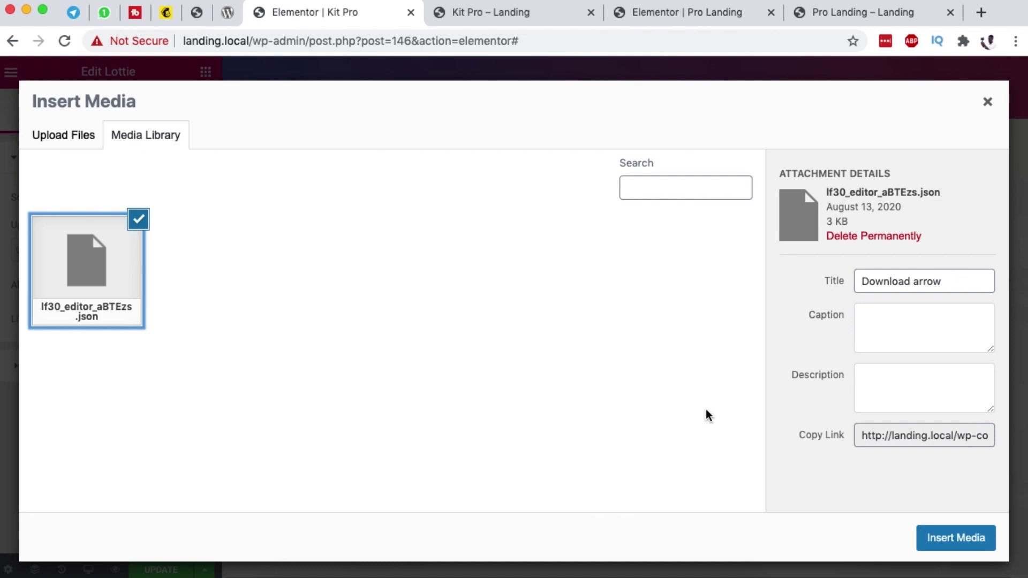
pyautogui.click(967, 536)
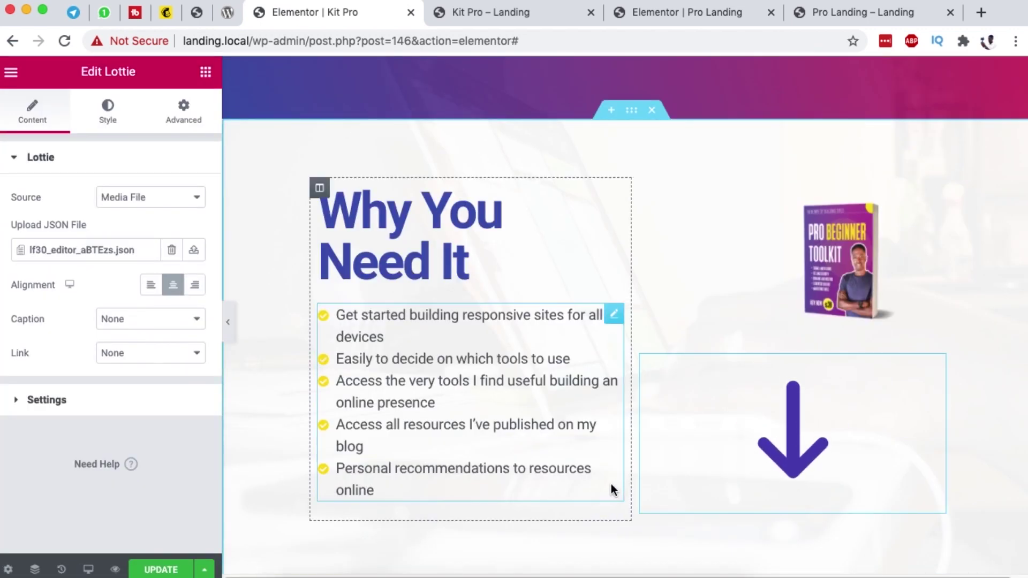
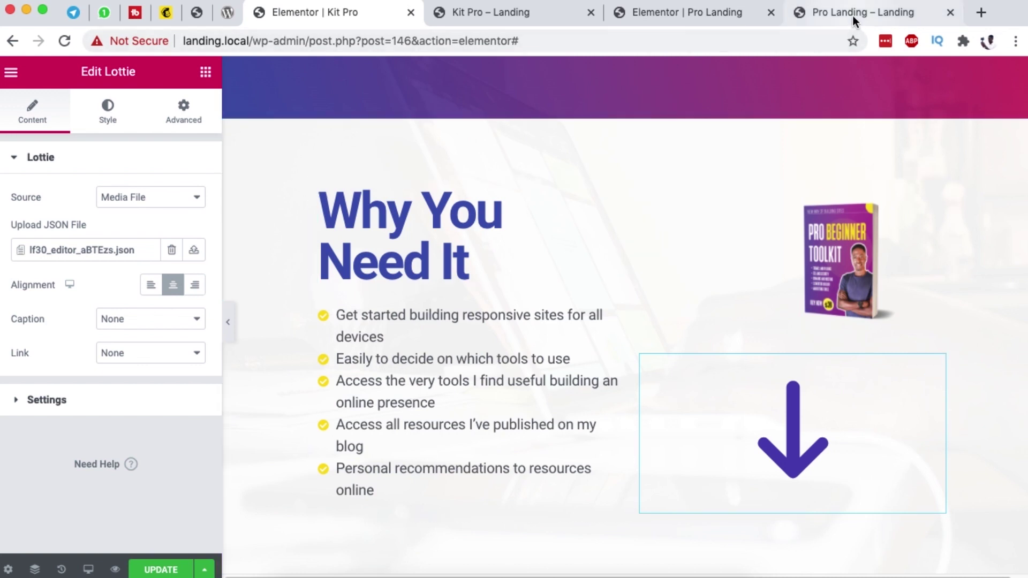
# Step: Check the live Pro Landing preview, then turn on Loop for the arrow Lottie animation
pyautogui.click(803, 13)
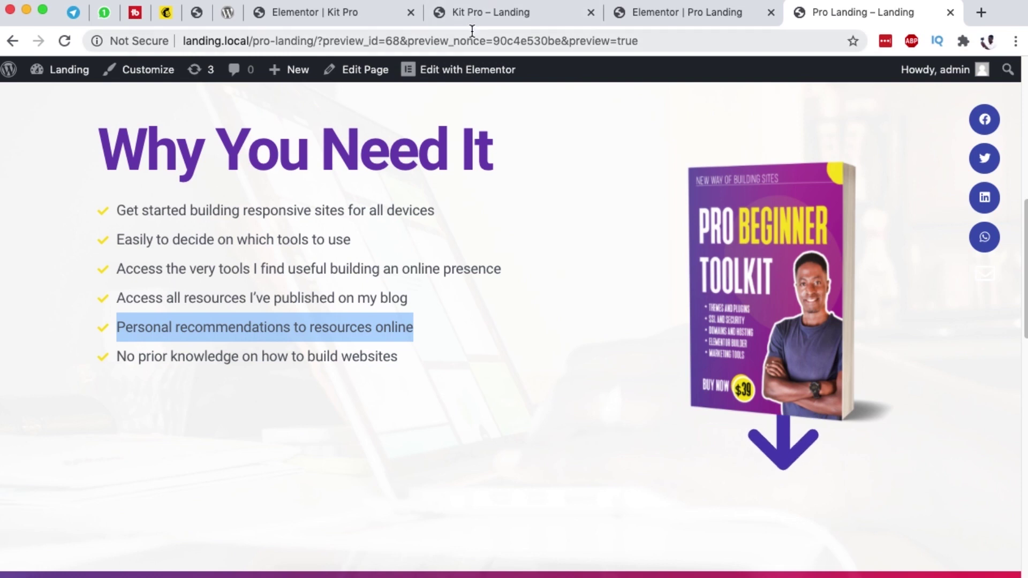
pyautogui.scroll(-3, 675, 454)
pyautogui.scroll(-10, 670, 439)
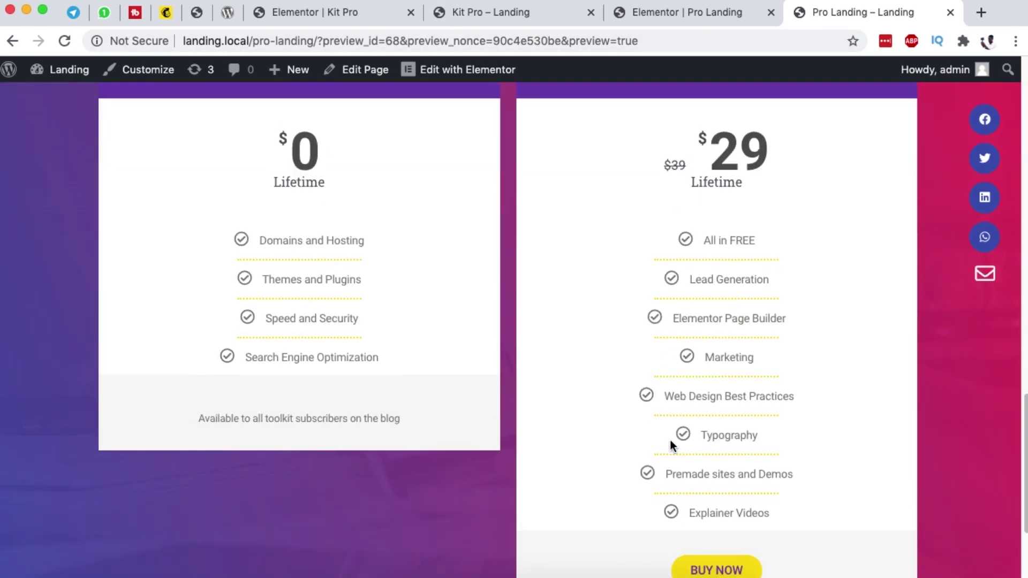
pyautogui.scroll(15, 670, 439)
pyautogui.click(314, 16)
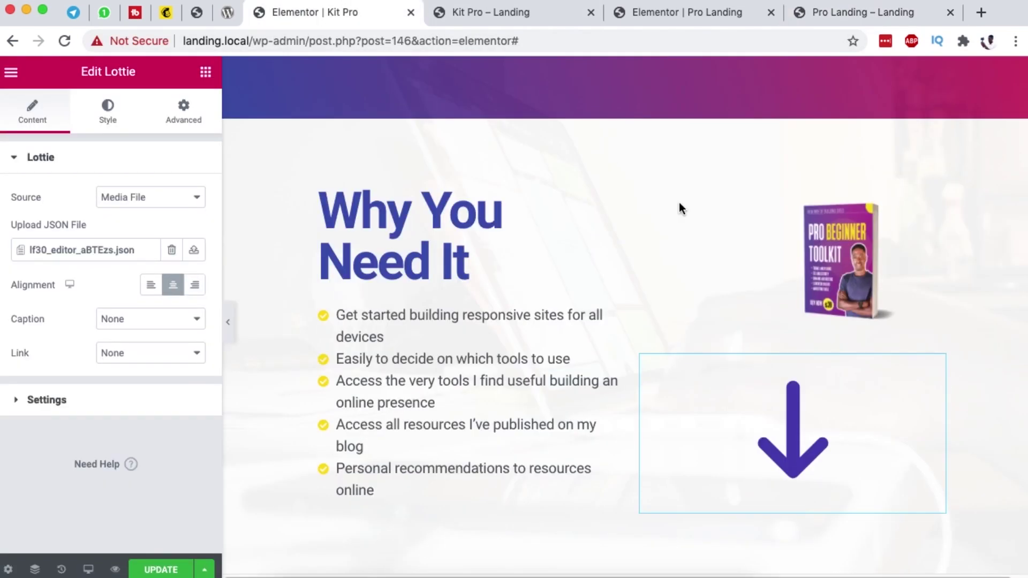
pyautogui.click(46, 401)
pyautogui.scroll(-2, 145, 364)
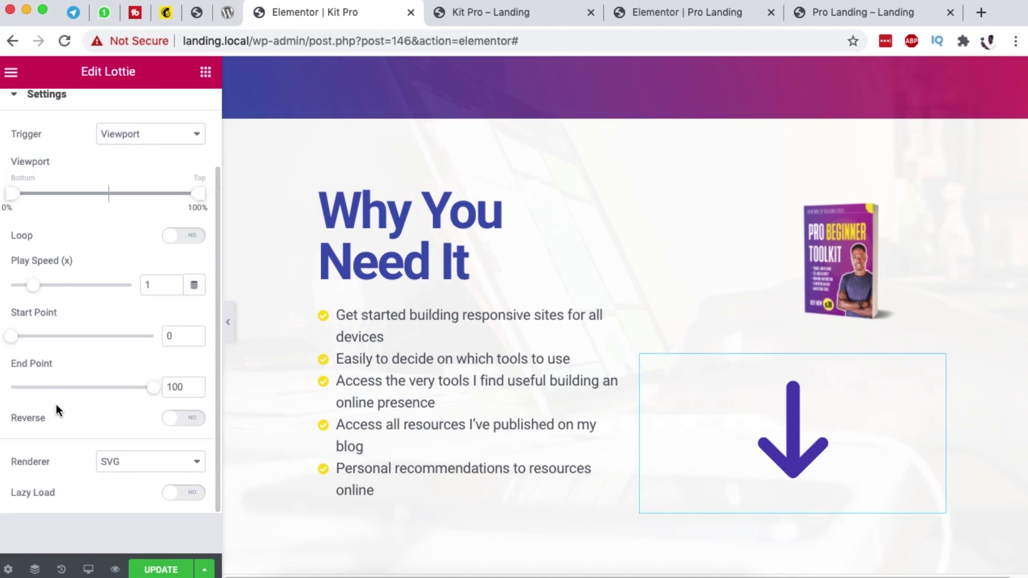
pyautogui.click(196, 236)
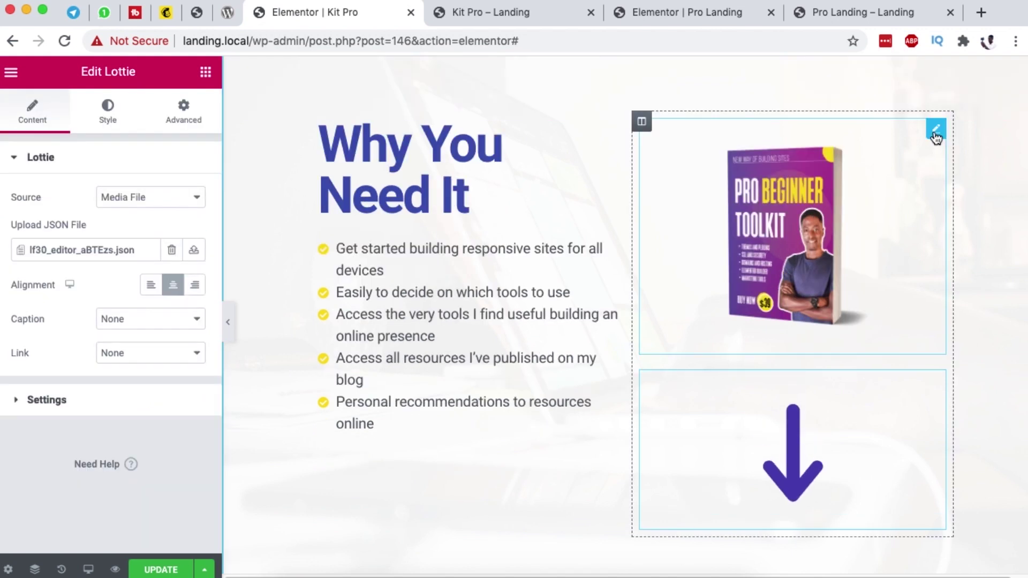
# Step: Give the book cover image a bottom margin of -20
pyautogui.click(935, 132)
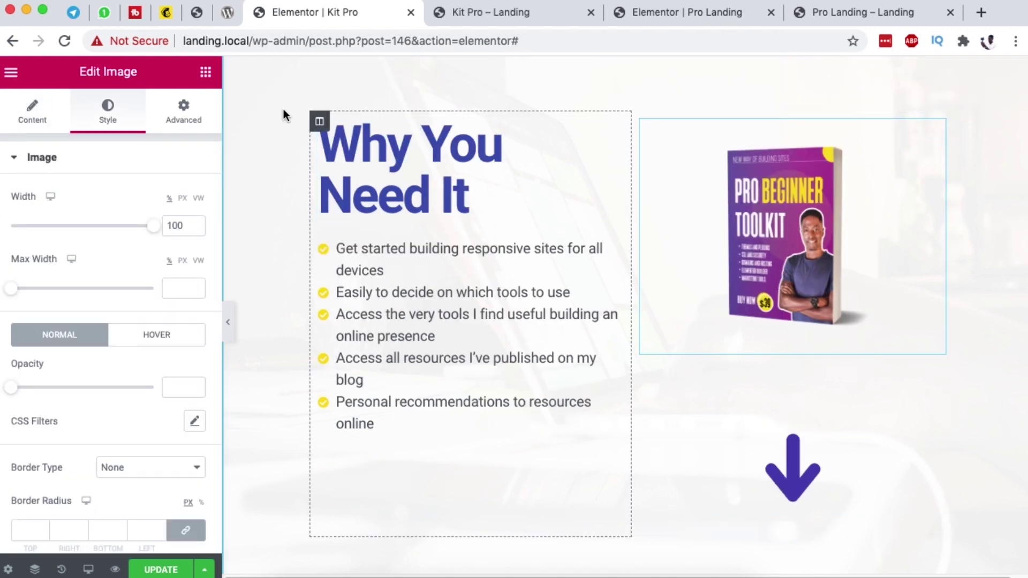
pyautogui.click(181, 114)
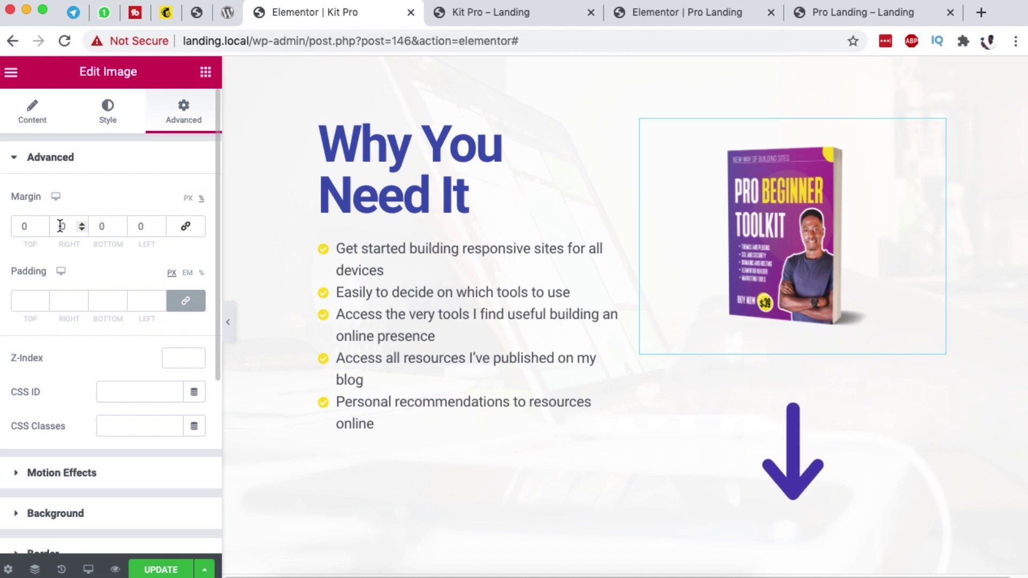
pyautogui.doubleClick(102, 226)
pyautogui.write('20')
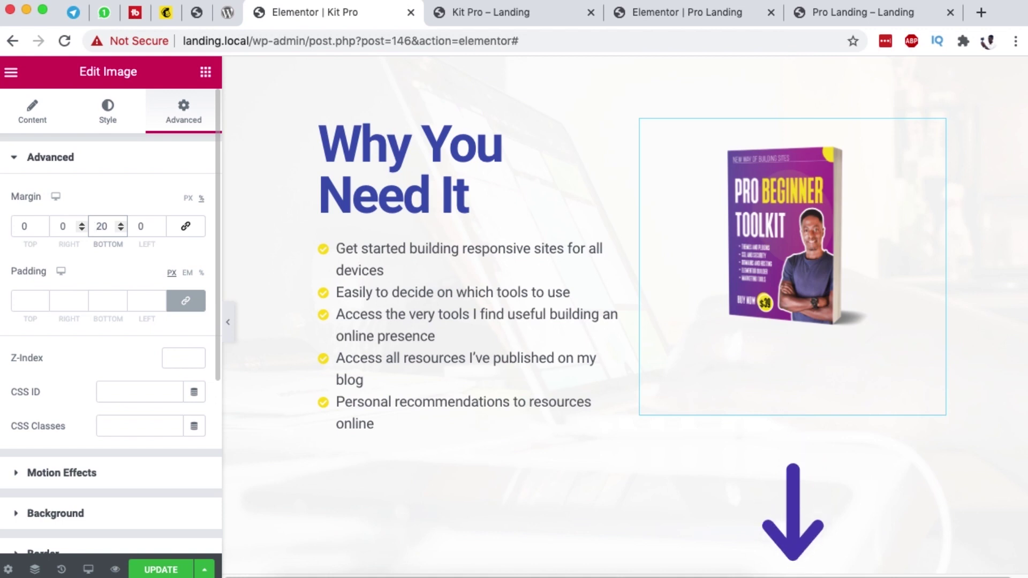
pyautogui.write('-')
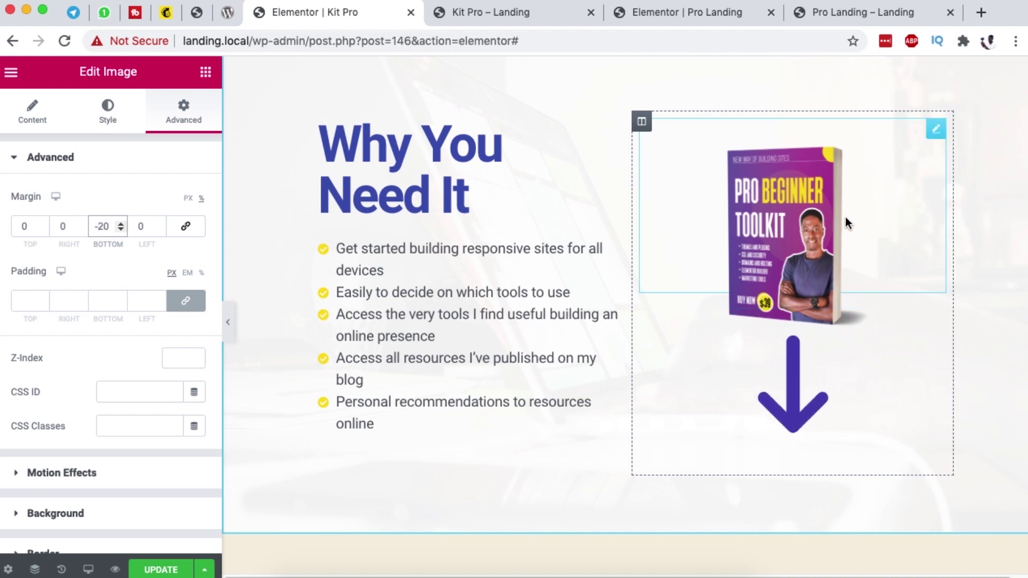
# Step: Set the arrow animation's Z-Index to 0 and the book image's to 1, then save
pyautogui.click(934, 319)
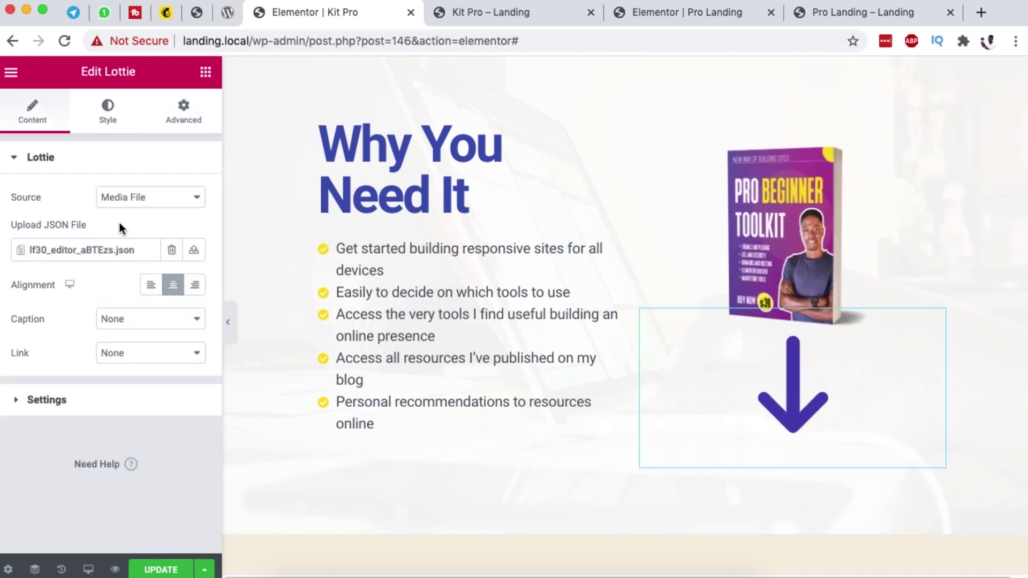
pyautogui.click(178, 113)
pyautogui.click(168, 361)
pyautogui.write('0')
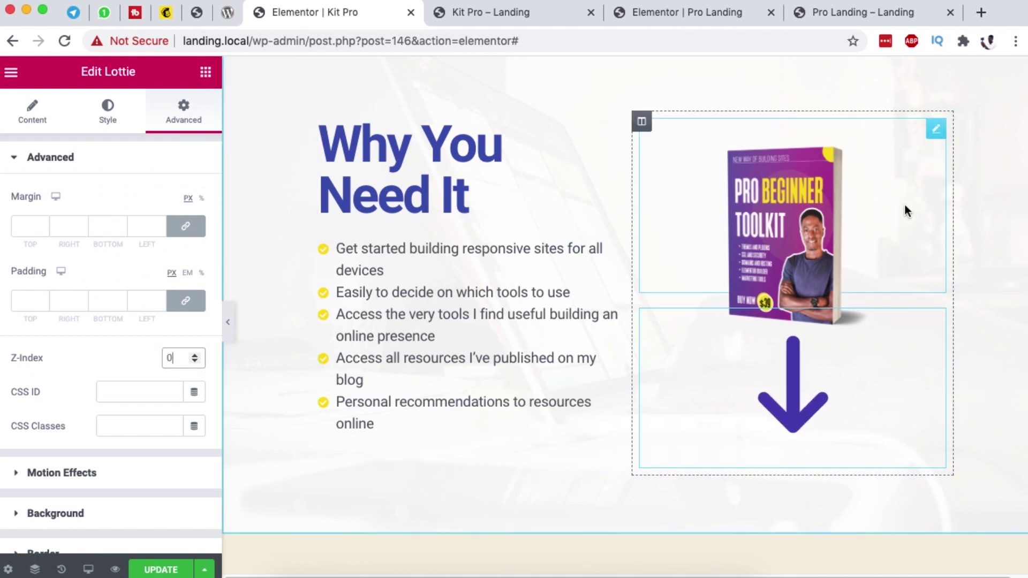
pyautogui.click(936, 128)
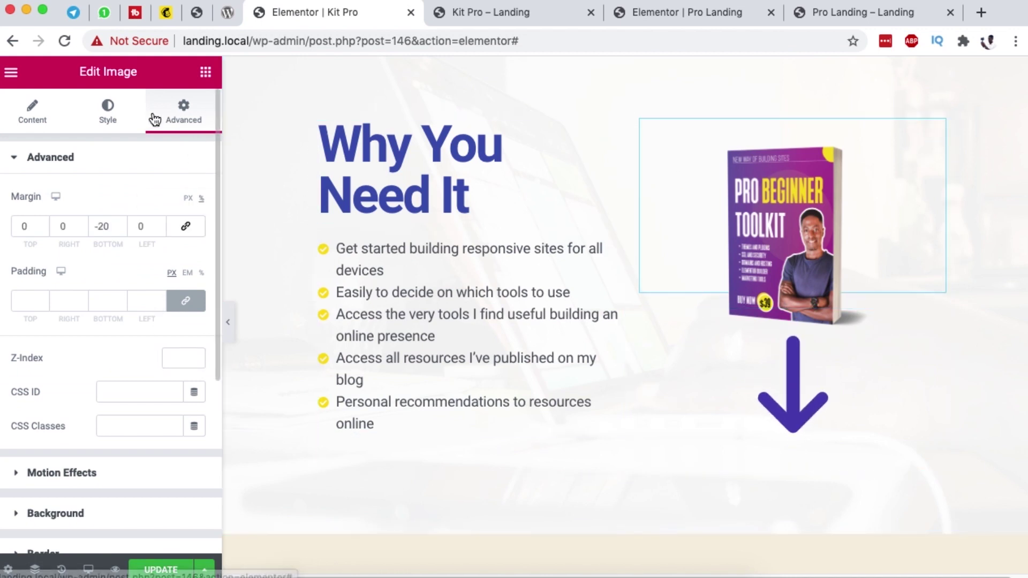
pyautogui.write('1')
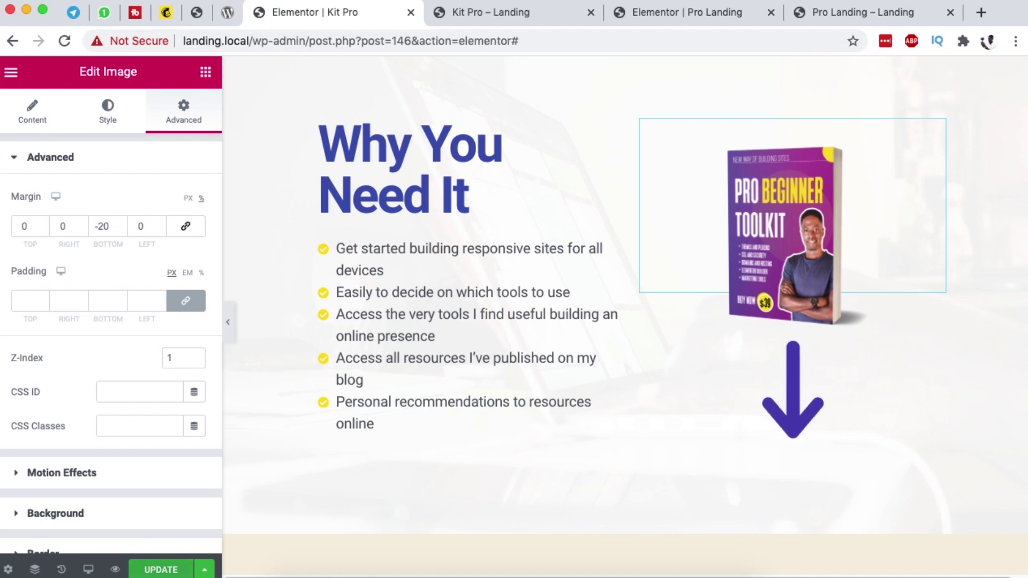
pyautogui.press('super+s')
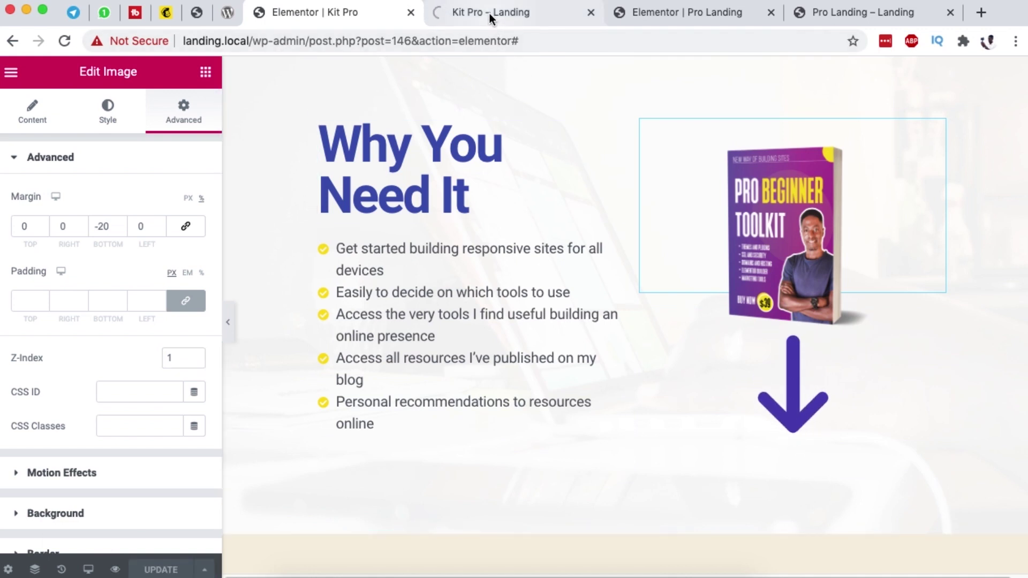
pyautogui.click(491, 21)
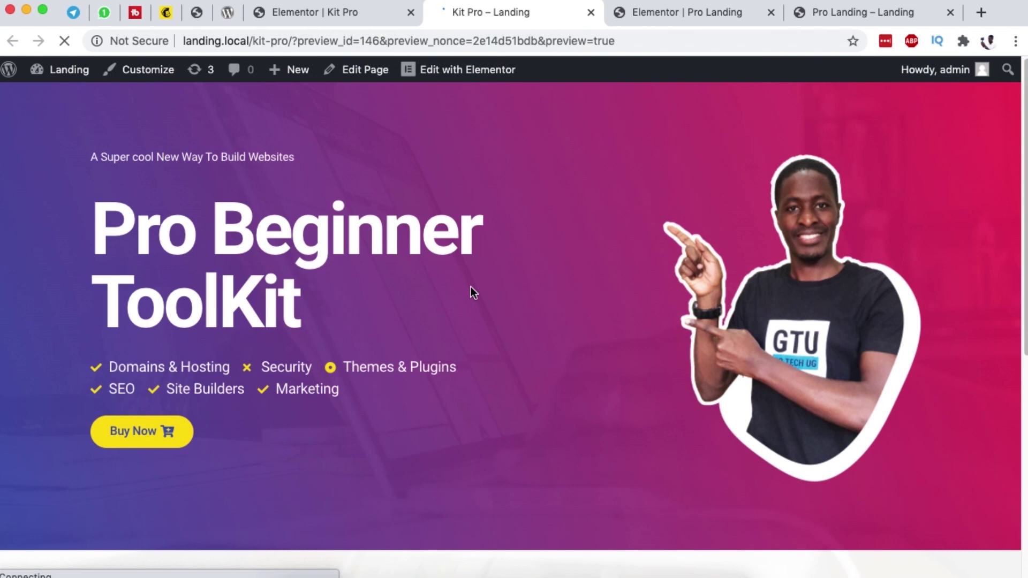
pyautogui.scroll(-5, 471, 412)
pyautogui.scroll(-2, 472, 406)
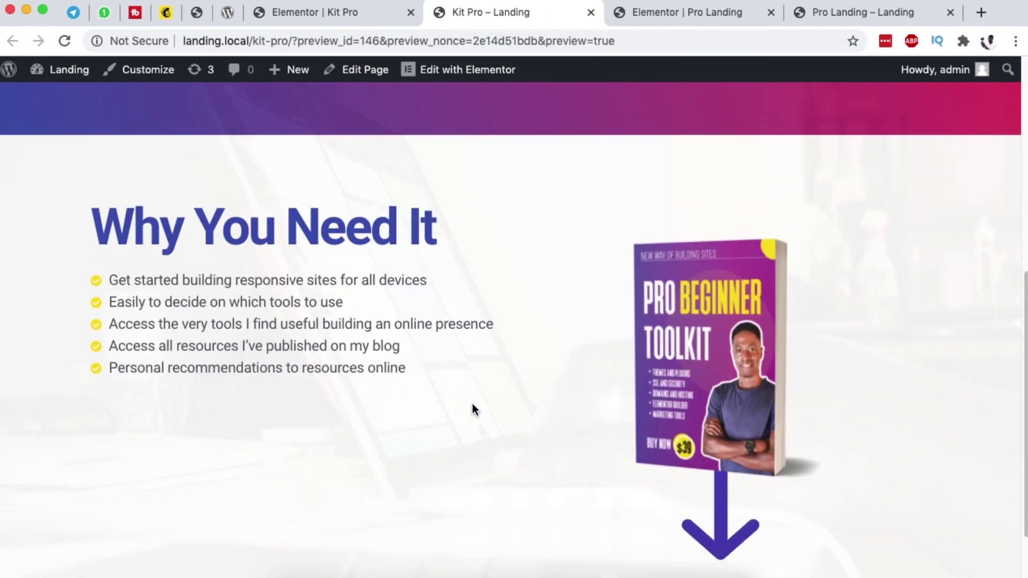
pyautogui.scroll(5, 472, 407)
pyautogui.scroll(-2, 869, 423)
pyautogui.scroll(-3, 526, 294)
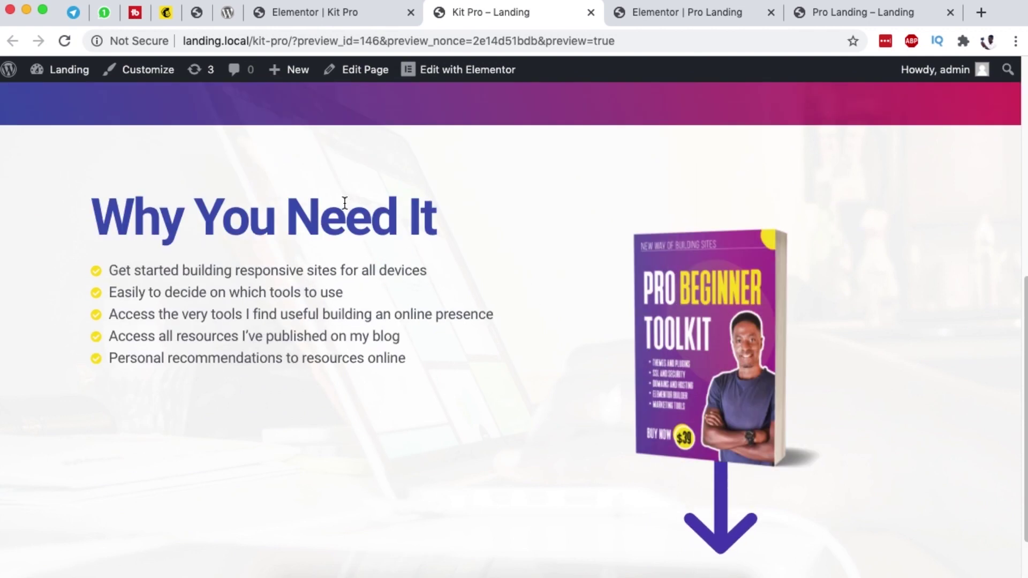
pyautogui.moveTo(92, 219); pyautogui.dragTo(360, 218)
pyautogui.moveTo(109, 293); pyautogui.dragTo(206, 315)
pyautogui.moveTo(286, 358); pyautogui.dragTo(321, 359)
pyautogui.tripleClick(475, 376)
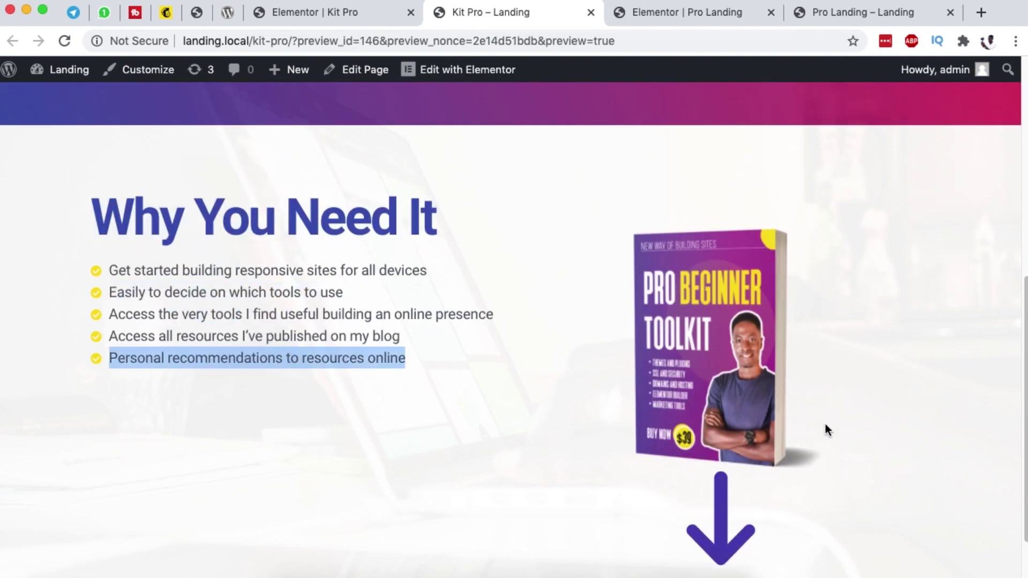
pyautogui.scroll(-1, 859, 278)
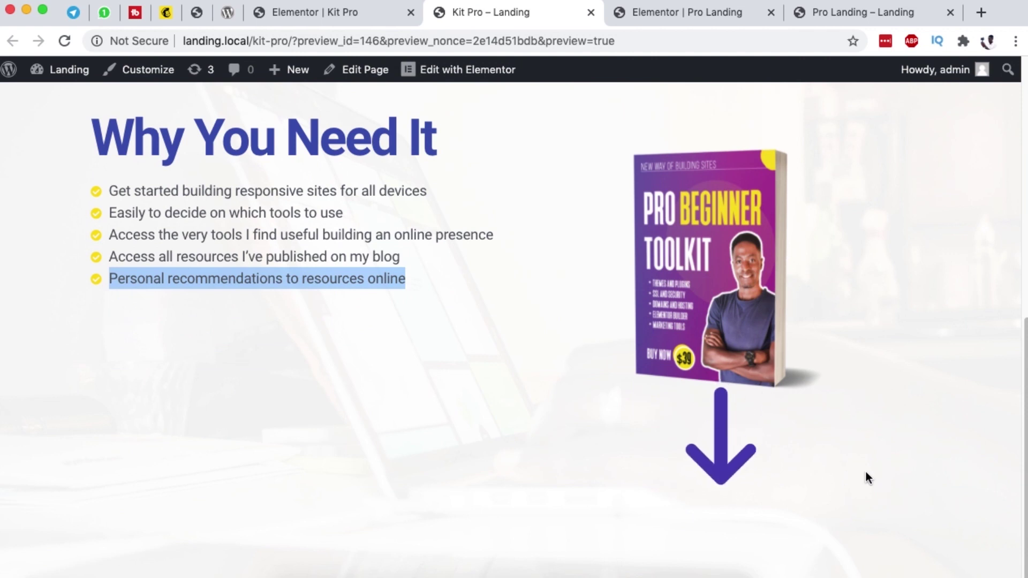
pyautogui.scroll(2, 865, 470)
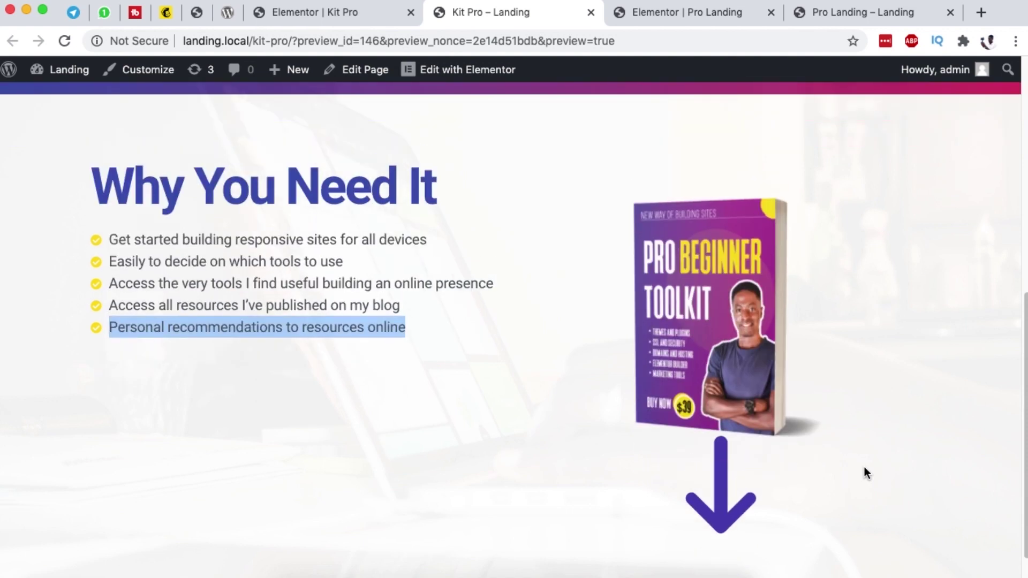
pyautogui.scroll(-1, 863, 467)
pyautogui.scroll(2, 328, 374)
pyautogui.scroll(1, 615, 406)
pyautogui.scroll(-1, 536, 347)
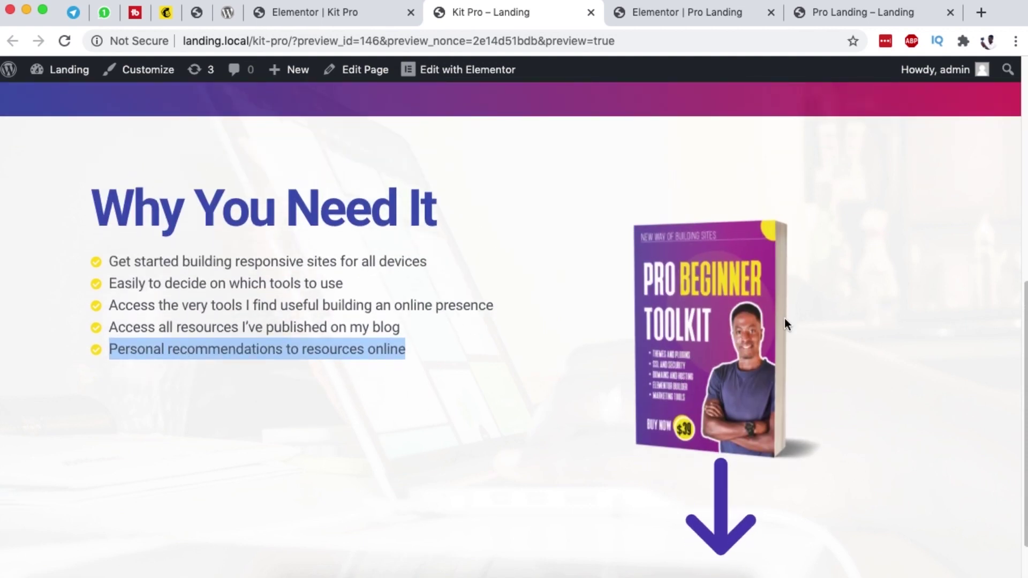
pyautogui.scroll(-3, 747, 420)
pyautogui.scroll(4, 658, 354)
pyautogui.scroll(-4, 696, 348)
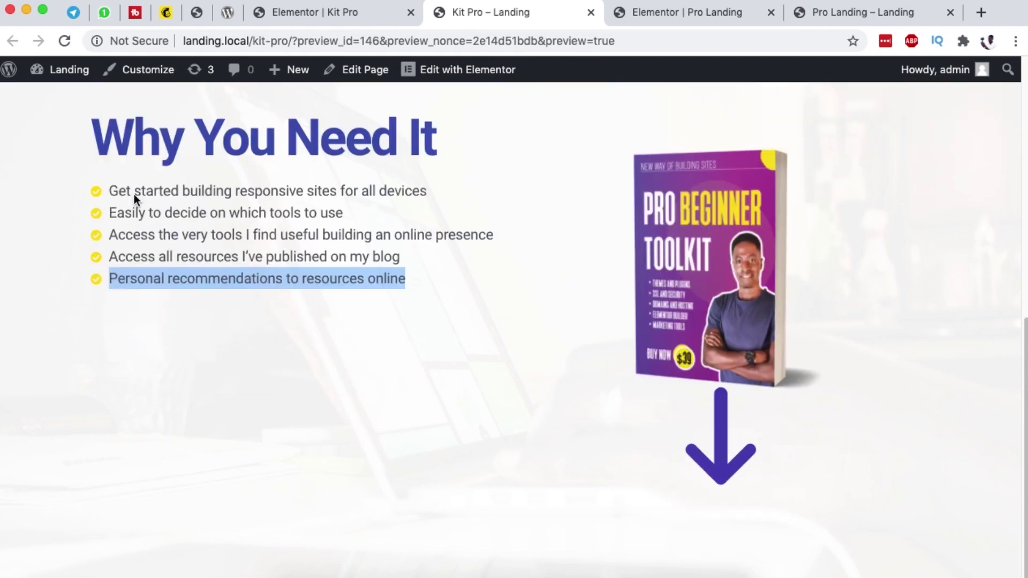
pyautogui.moveTo(109, 188); pyautogui.dragTo(438, 282)
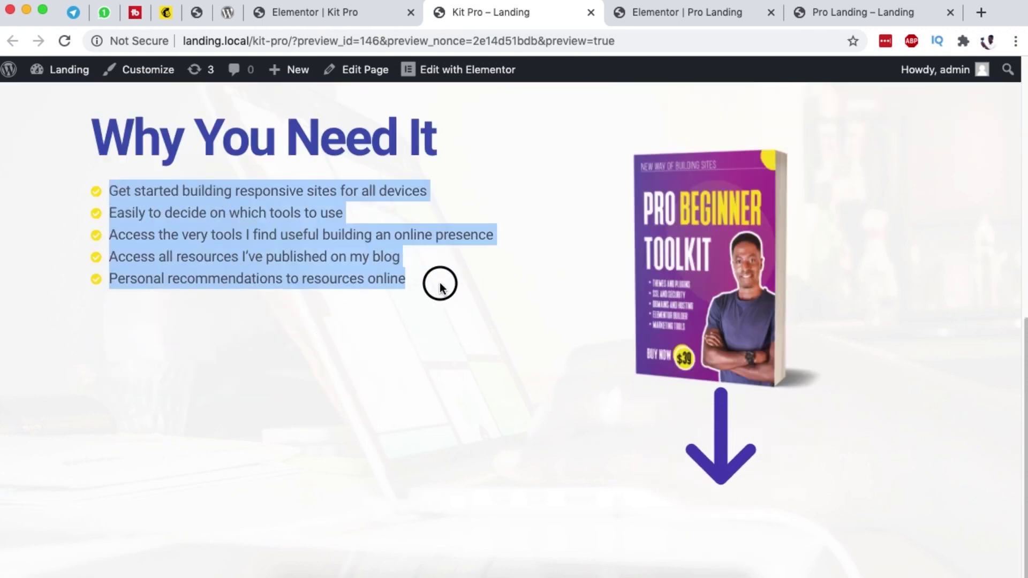
pyautogui.click(156, 230)
pyautogui.moveTo(109, 187); pyautogui.dragTo(404, 278)
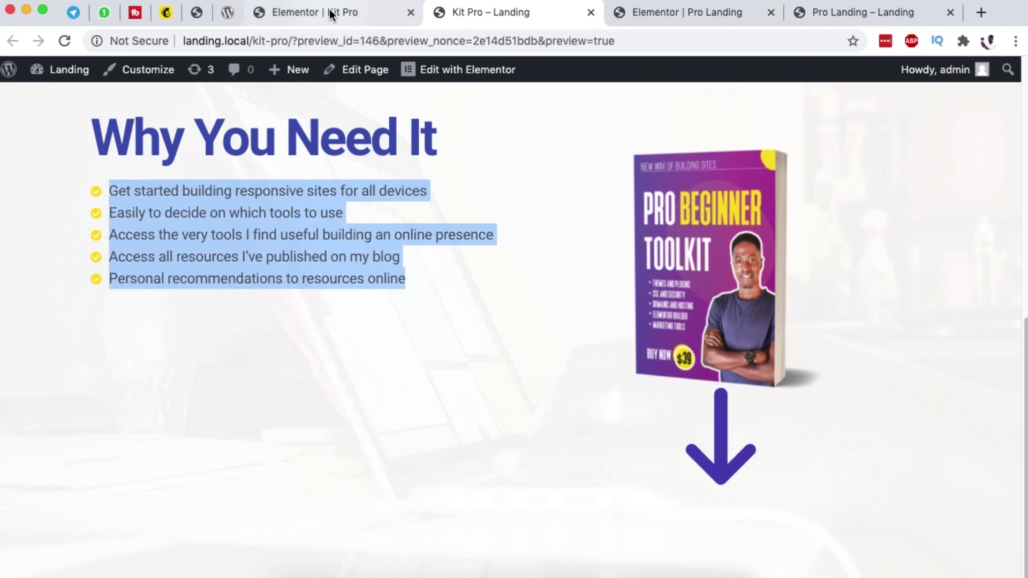
pyautogui.click(329, 8)
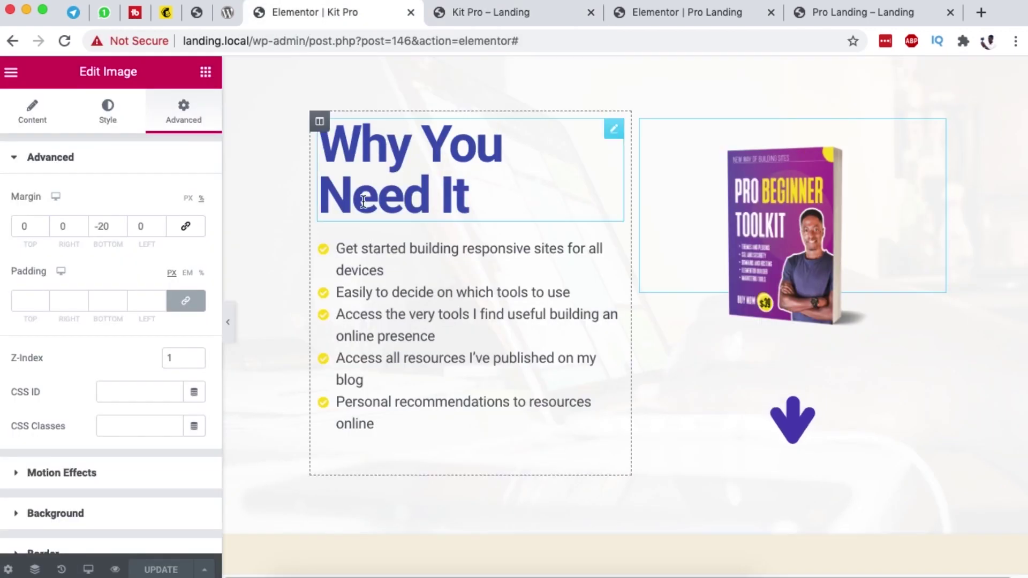
# Step: Adjust a typography slider setting for the bullet list text
pyautogui.click(612, 245)
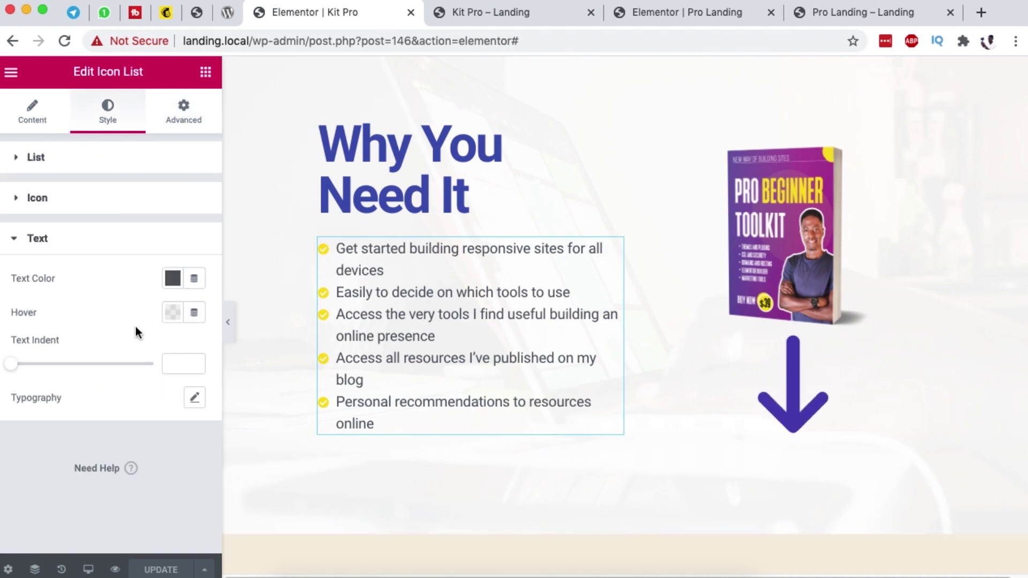
pyautogui.click(194, 397)
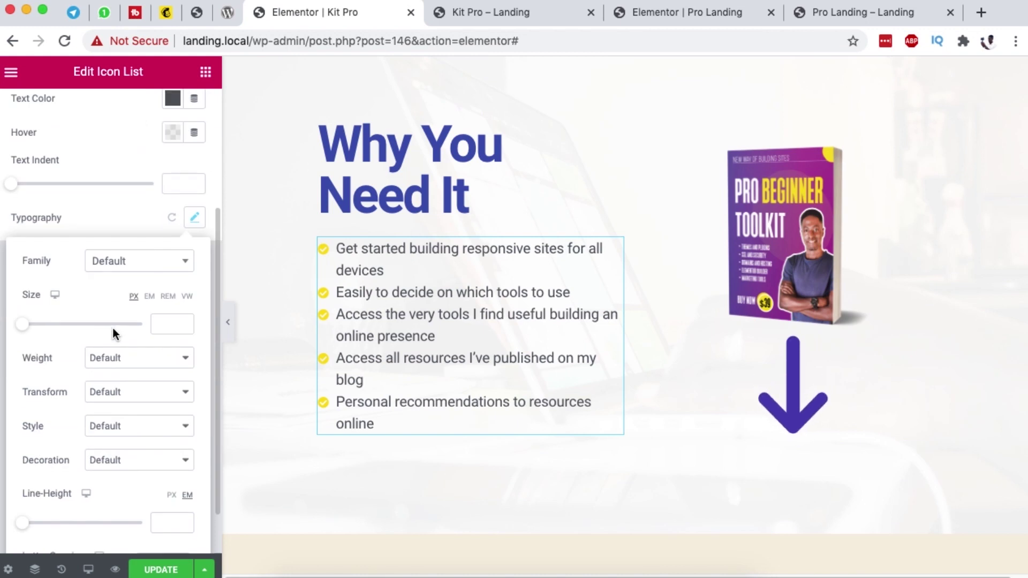
pyautogui.scroll(-2, 113, 331)
pyautogui.moveTo(25, 467); pyautogui.dragTo(46, 471)
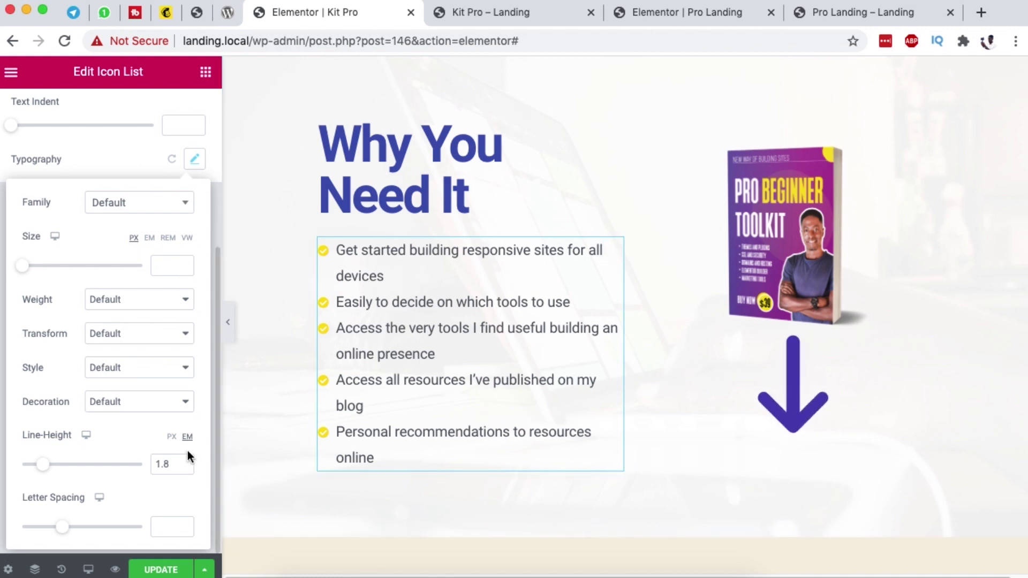
pyautogui.scroll(1, 545, 304)
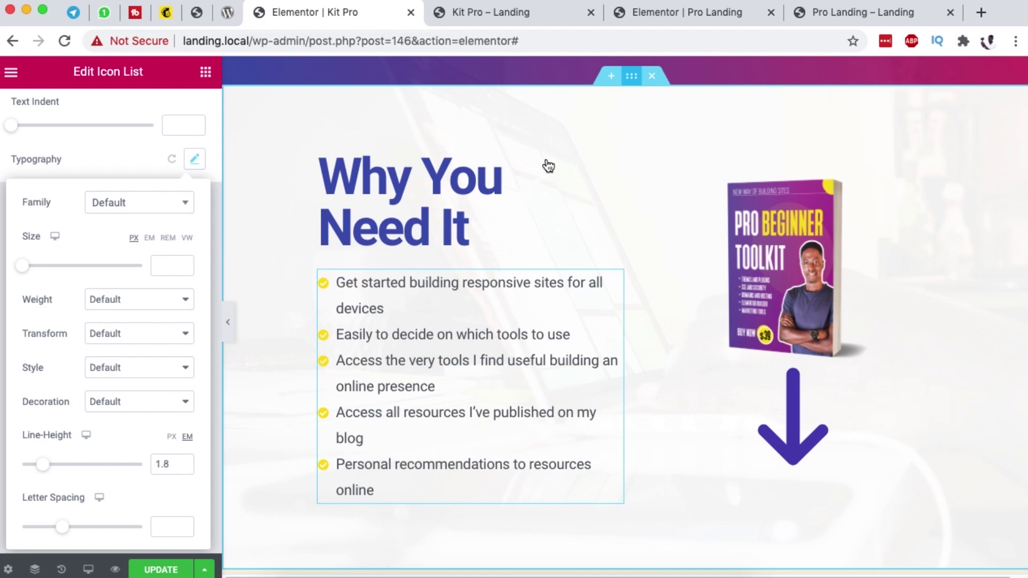
# Step: Set the Why You Need It section's vertical alignment to Middle and save
pyautogui.click(632, 78)
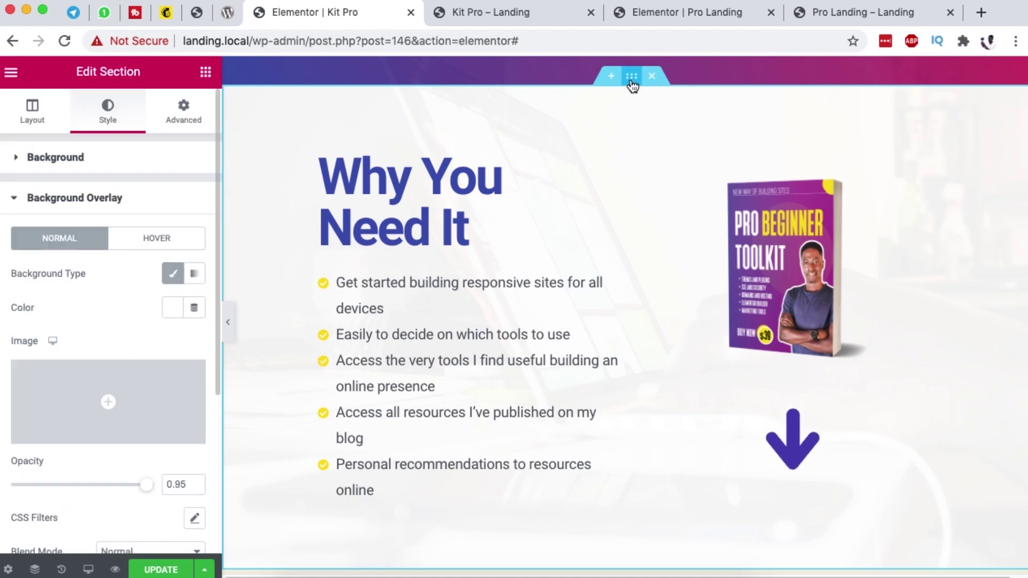
pyautogui.click(44, 117)
pyautogui.scroll(-1, 54, 385)
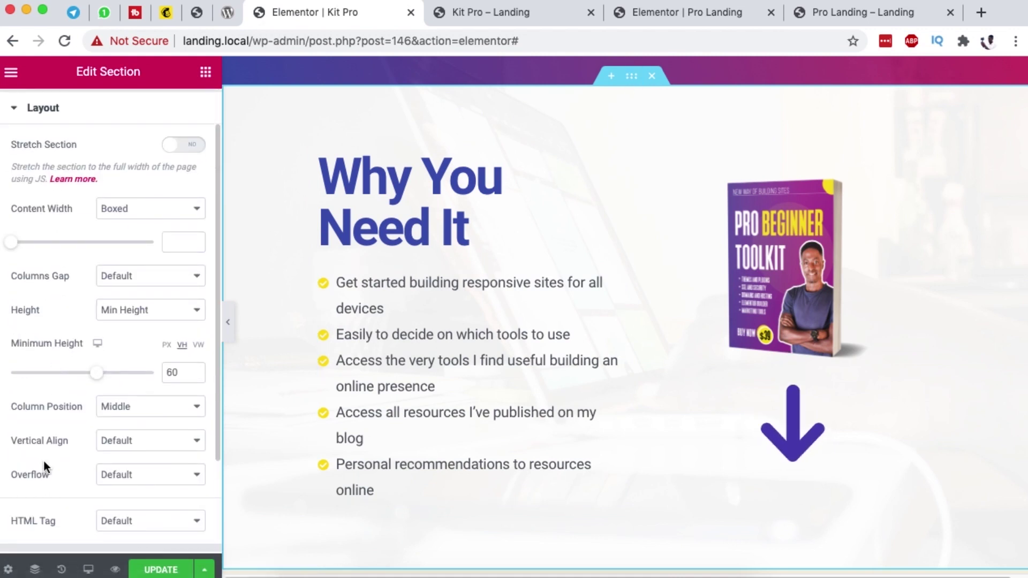
pyautogui.click(131, 445)
pyautogui.click(137, 466)
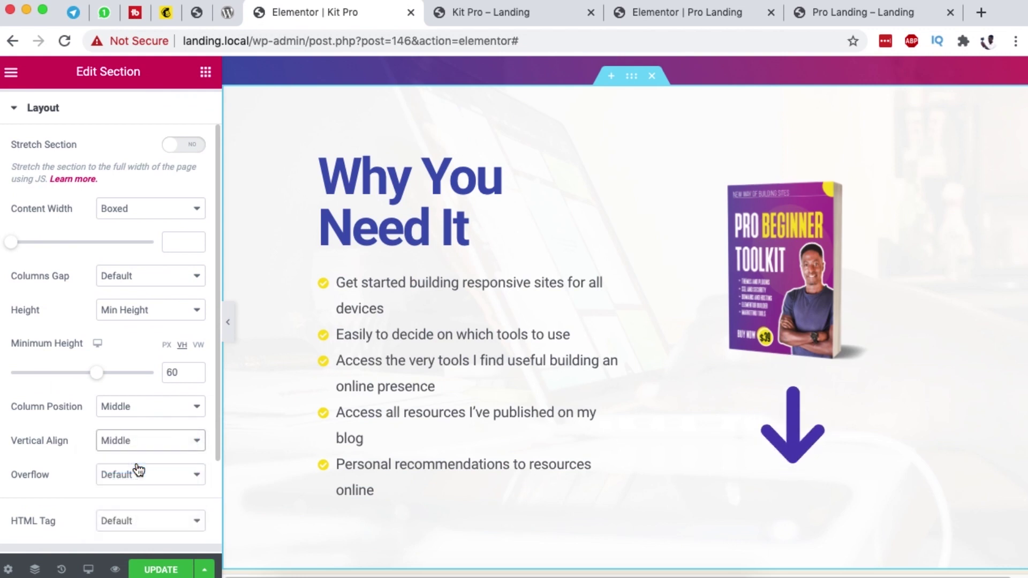
pyautogui.click(152, 570)
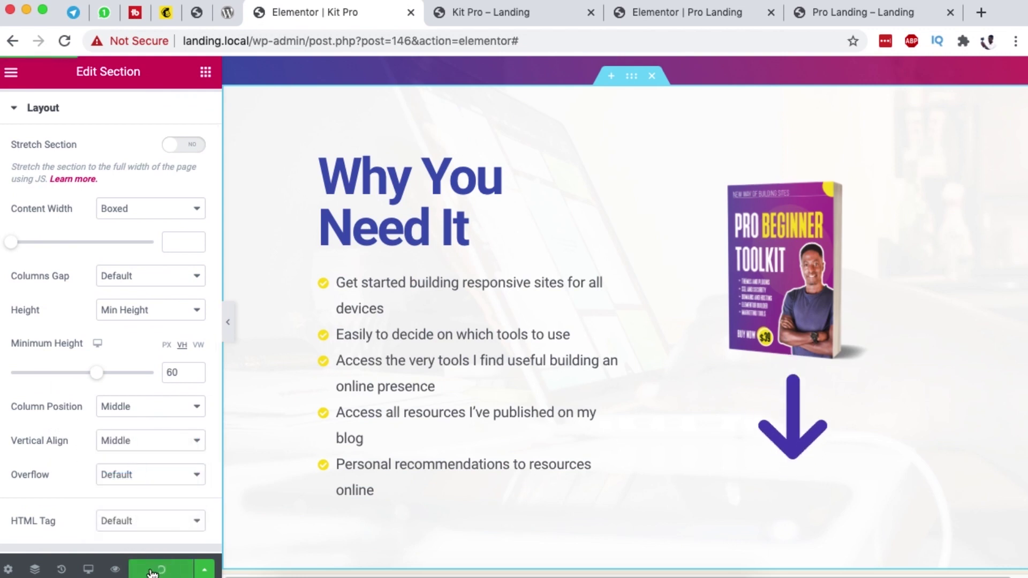
pyautogui.click(471, 15)
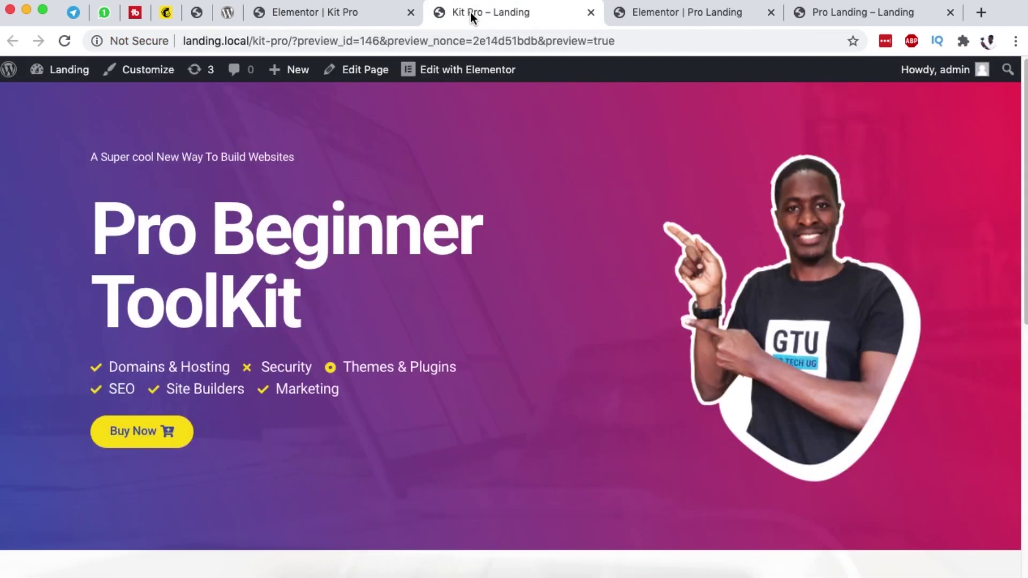
pyautogui.scroll(-10, 428, 466)
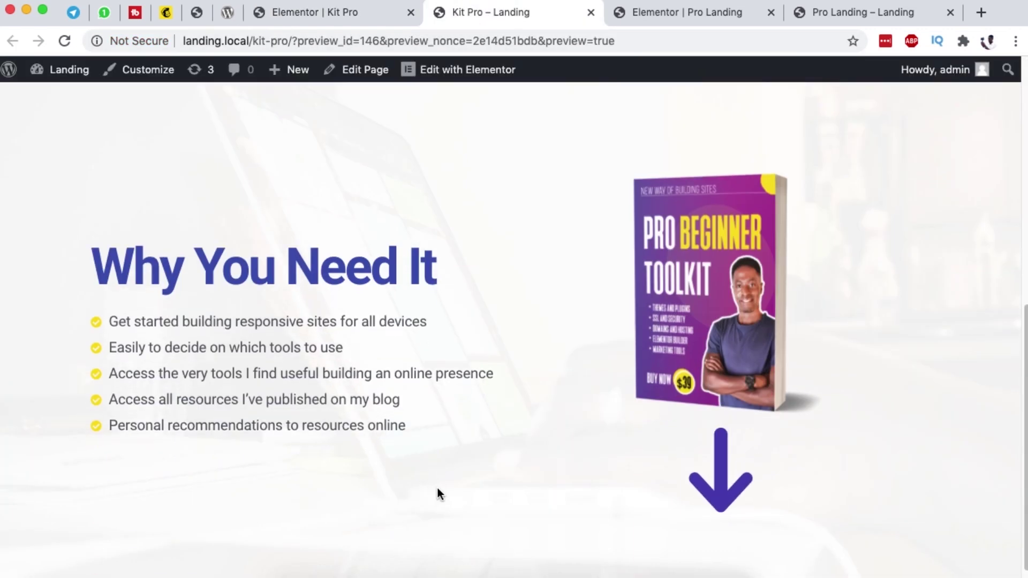
pyautogui.scroll(2, 438, 486)
pyautogui.scroll(-2, 451, 480)
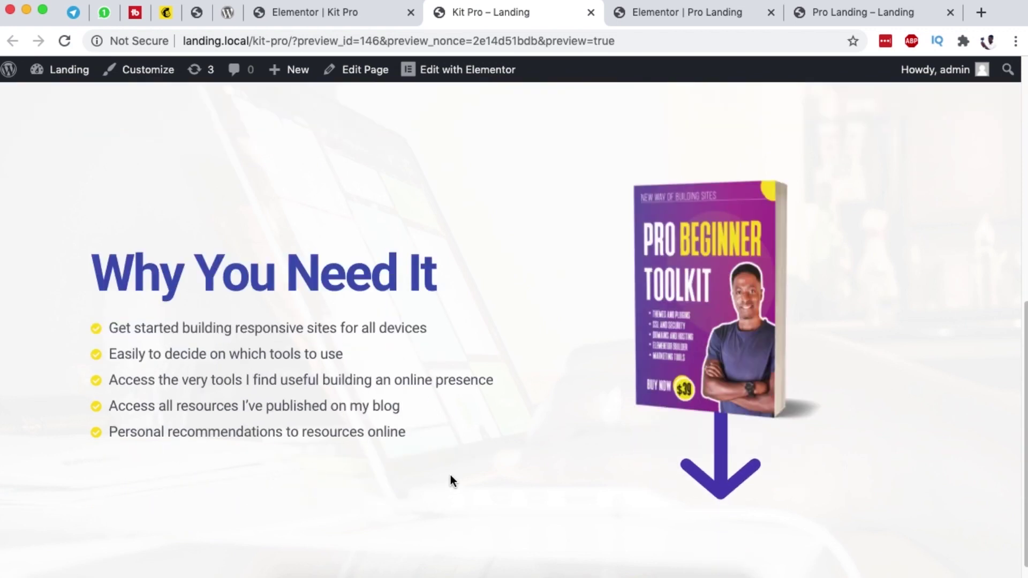
pyautogui.scroll(-1, 451, 474)
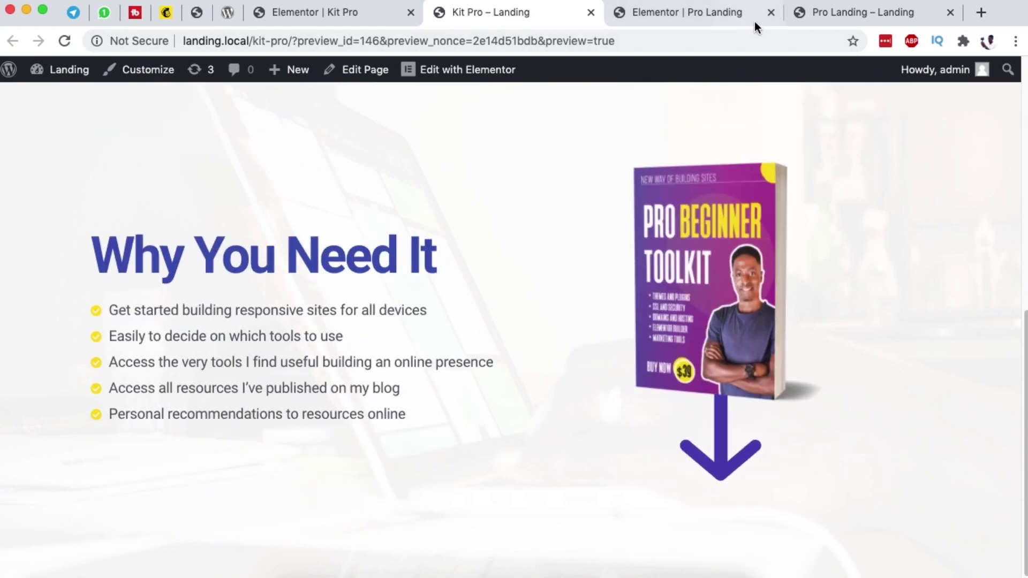
pyautogui.click(738, 18)
pyautogui.hotkey('ctrl', 'Tab')
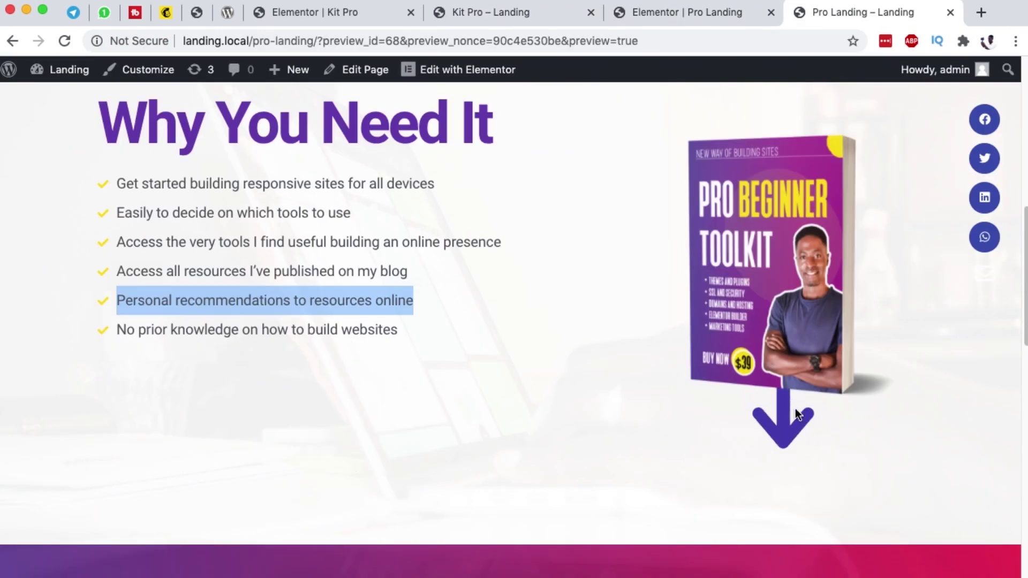
pyautogui.click(446, 16)
pyautogui.click(315, 13)
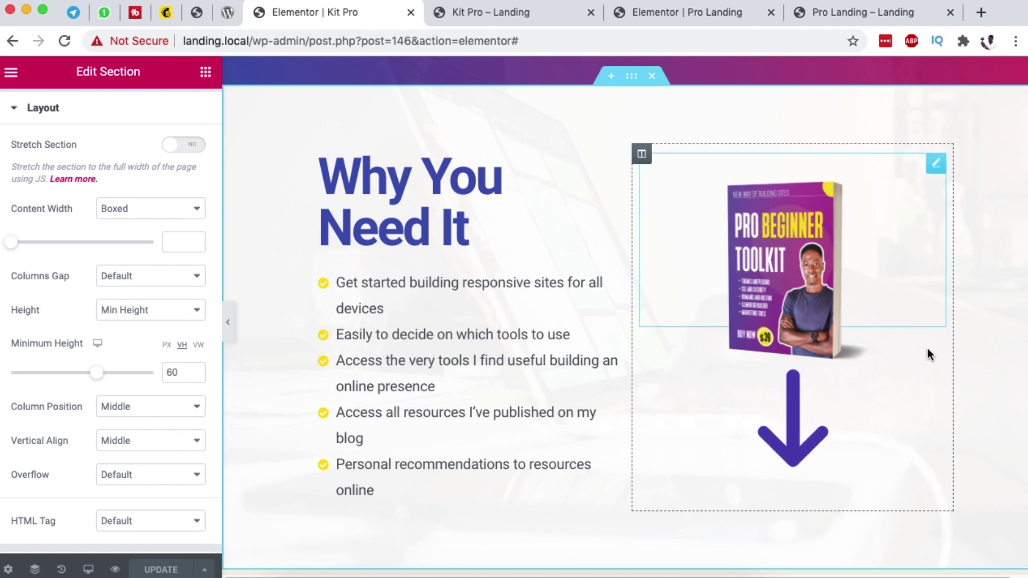
# Step: Resize the down-arrow animation to 32% width, save, and view it in the Kit Pro preview
pyautogui.click(930, 372)
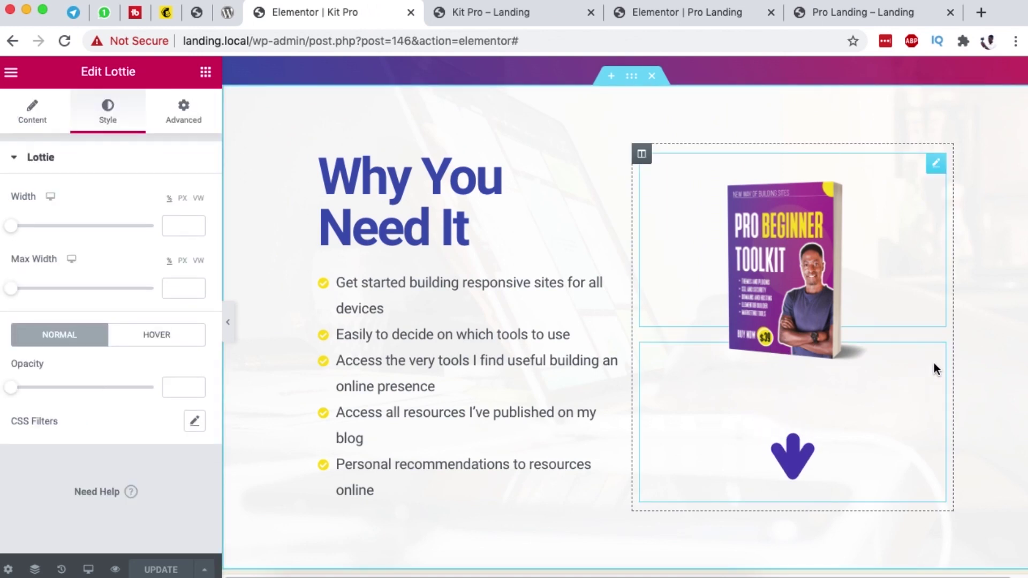
pyautogui.moveTo(11, 227); pyautogui.dragTo(56, 235)
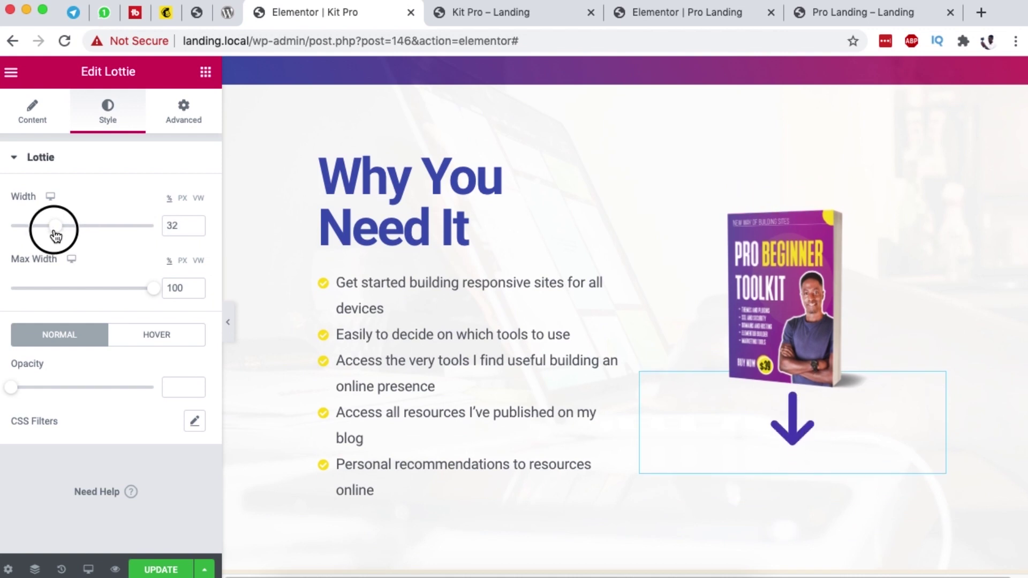
pyautogui.click(168, 571)
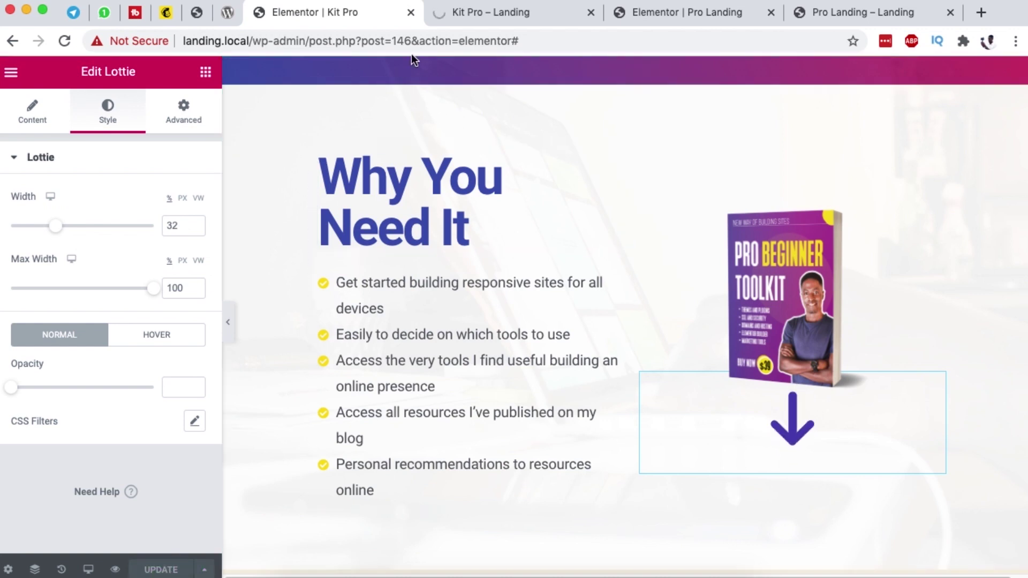
pyautogui.click(478, 17)
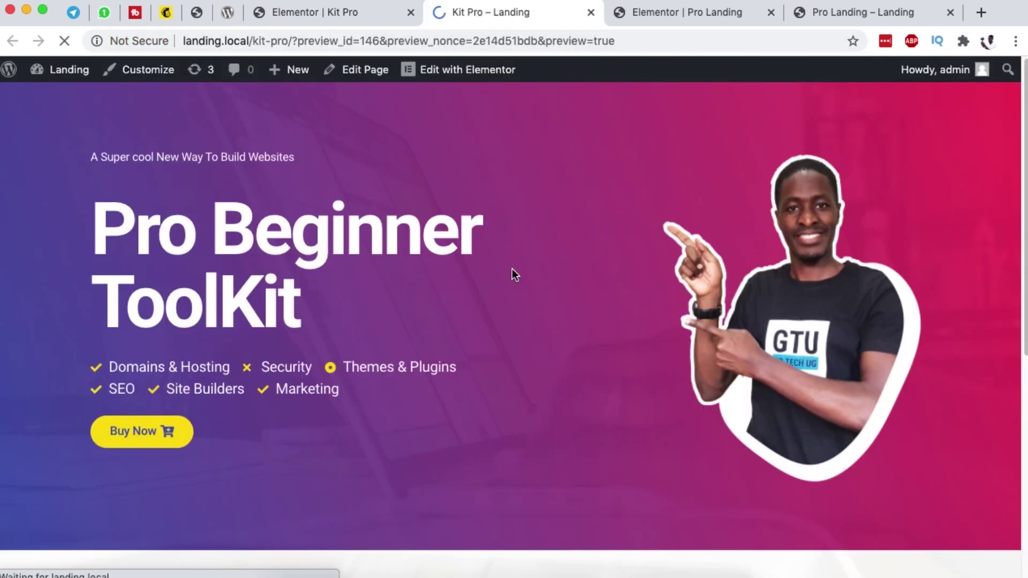
pyautogui.scroll(-10, 517, 314)
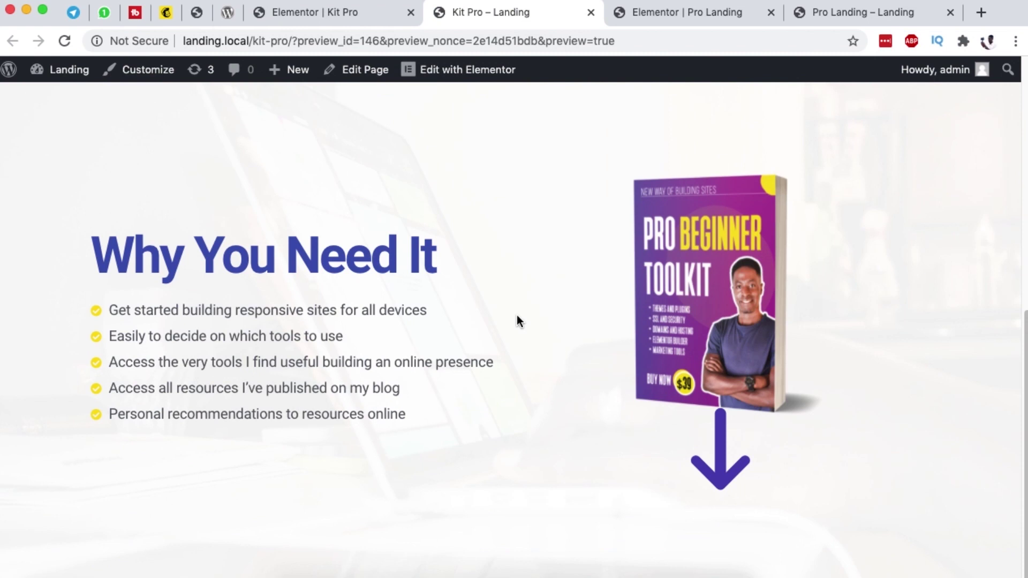
# Step: Set the Why You Need It section's top and bottom padding to 2 em and save
pyautogui.scroll(1, 612, 404)
pyautogui.scroll(-1, 611, 402)
pyautogui.click(349, 19)
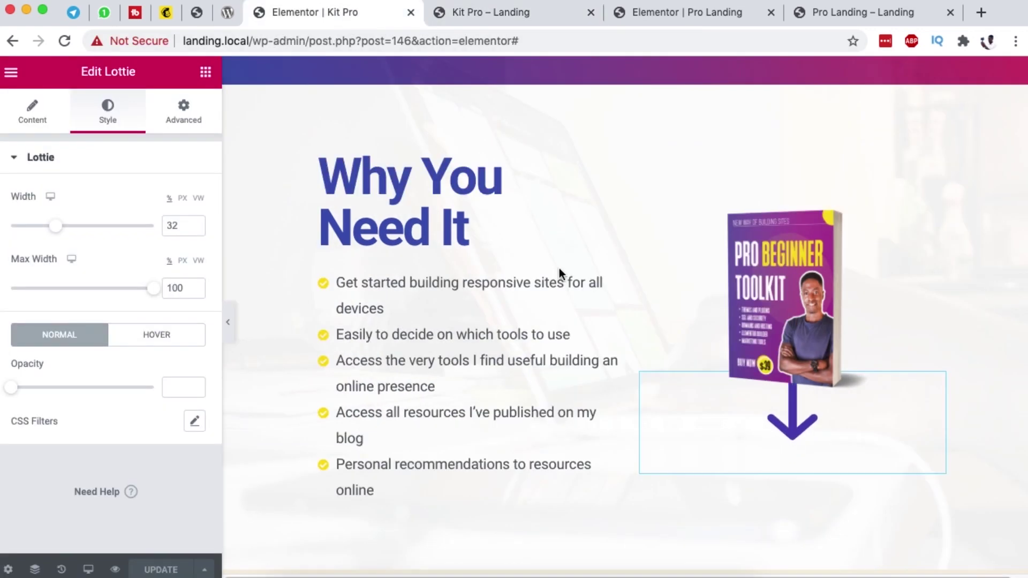
pyautogui.scroll(5, 559, 272)
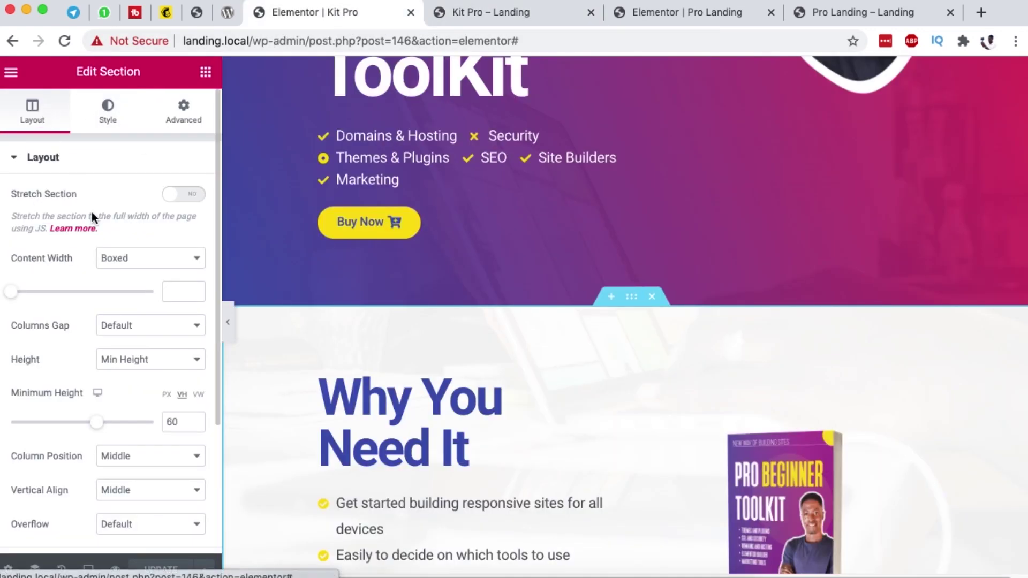
pyautogui.scroll(-3, 148, 348)
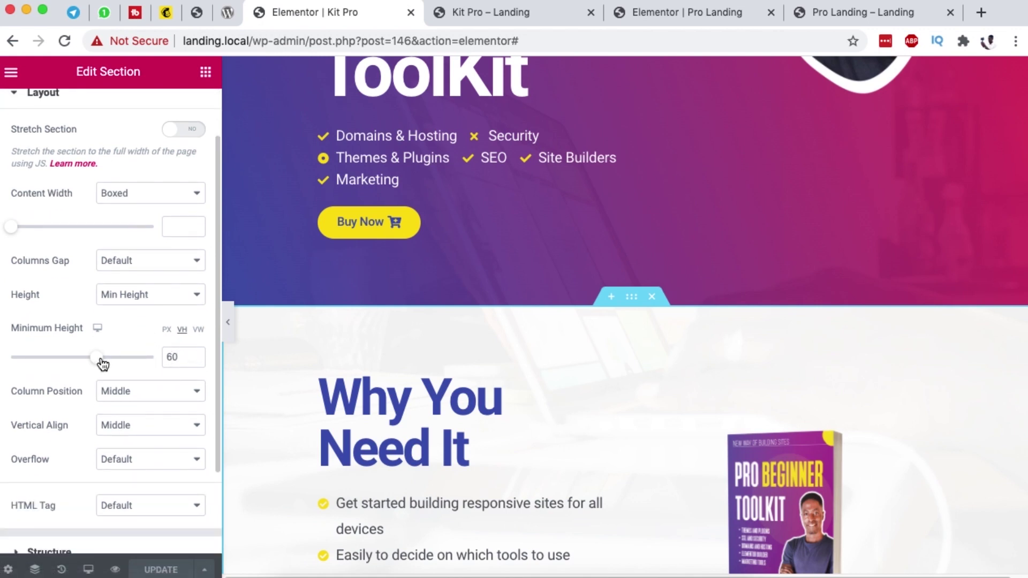
pyautogui.scroll(-4, 355, 340)
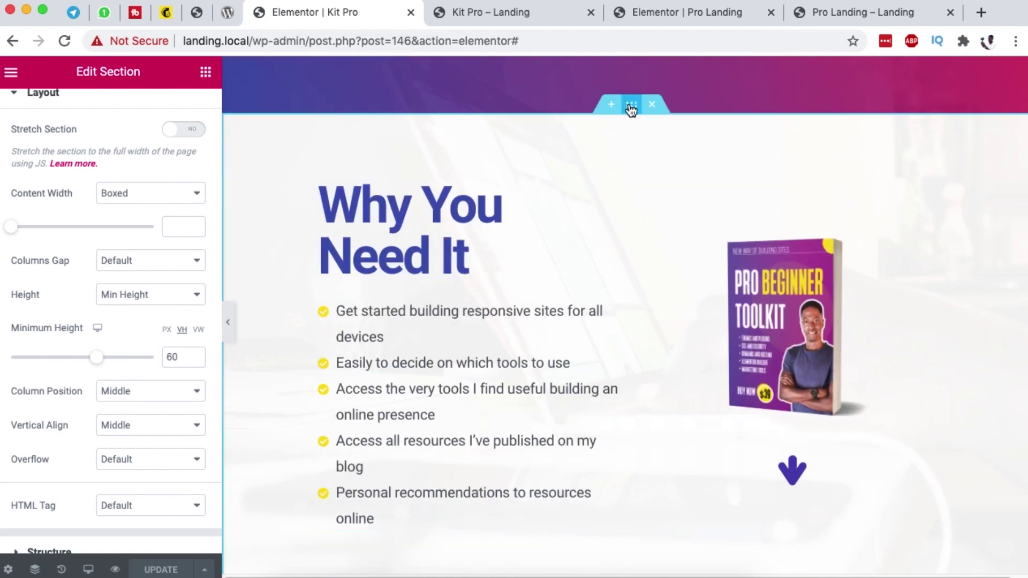
pyautogui.scroll(3, 130, 170)
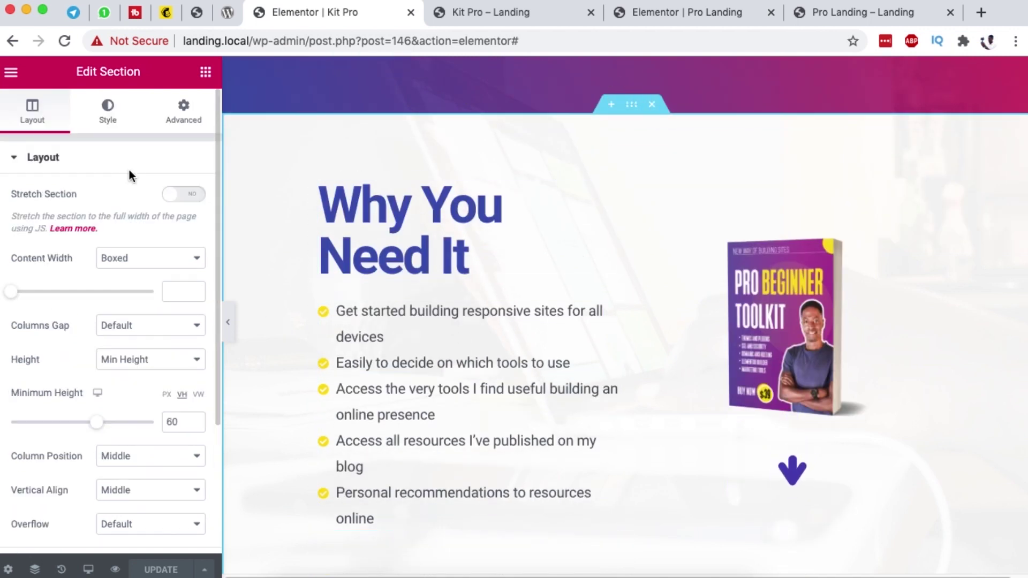
pyautogui.click(179, 109)
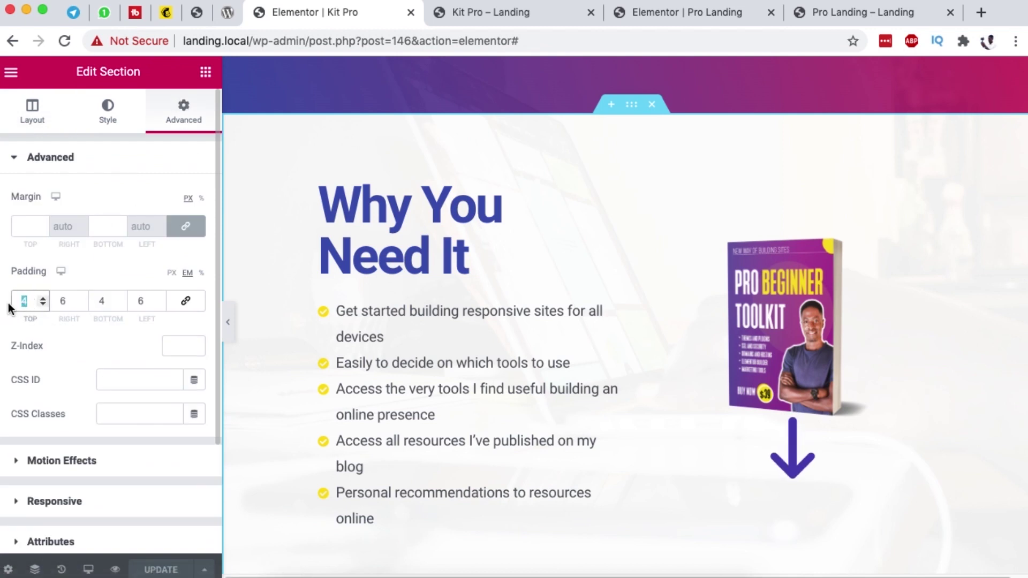
pyautogui.write('2')
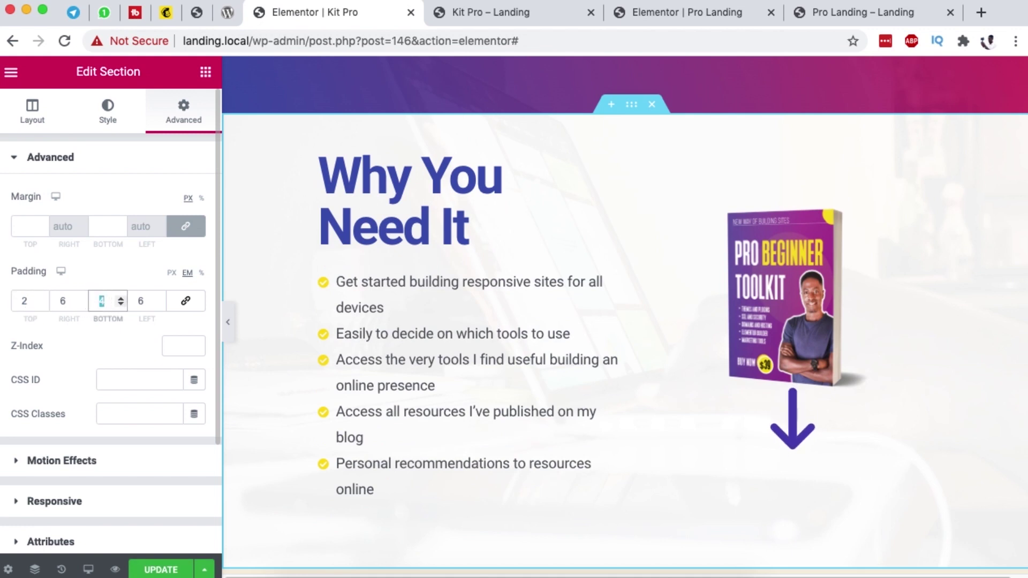
pyautogui.write('2')
pyautogui.click(152, 569)
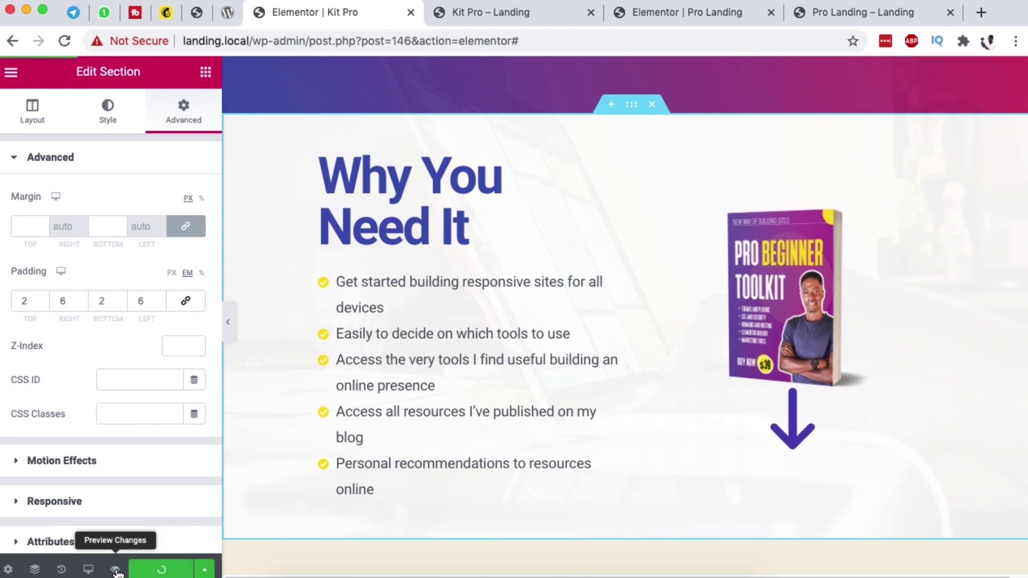
pyautogui.click(475, 16)
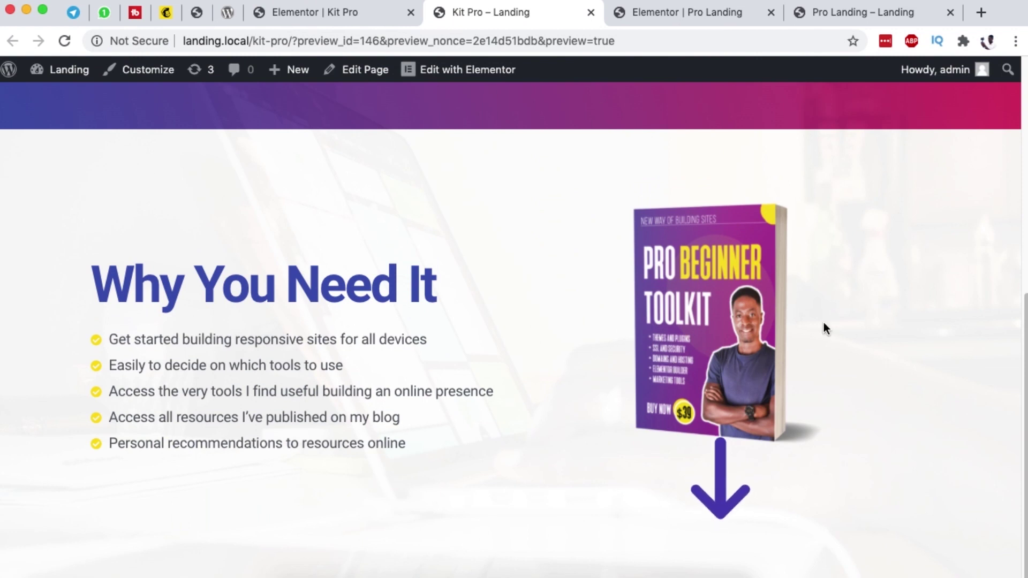
pyautogui.moveTo(141, 339); pyautogui.dragTo(828, 443)
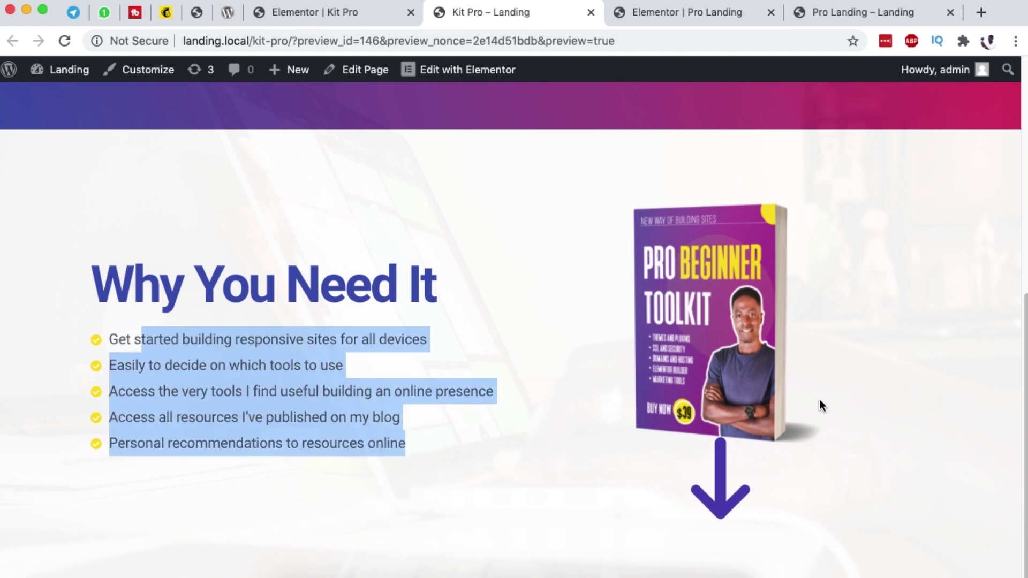
pyautogui.click(287, 309)
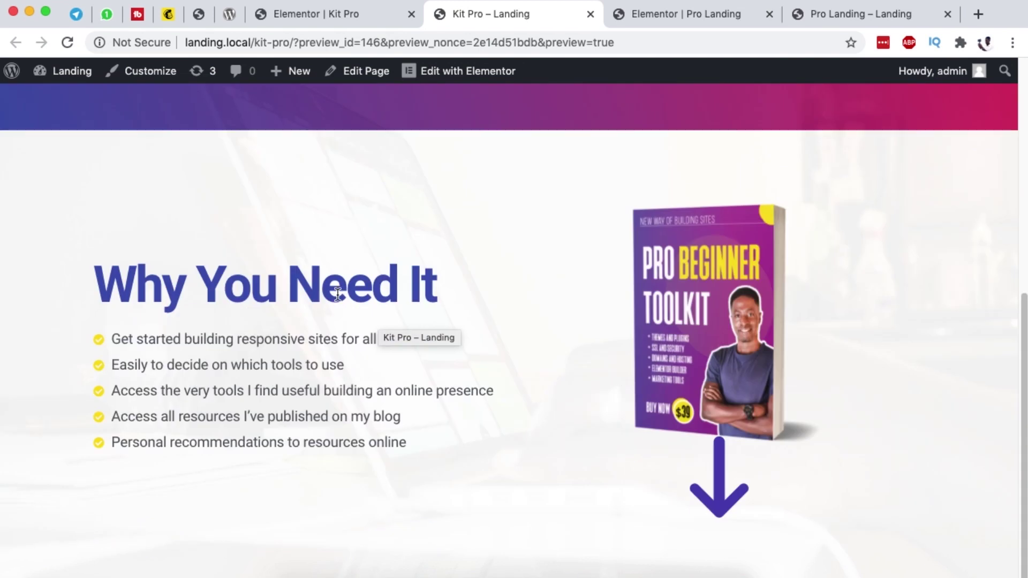
pyautogui.scroll(8, 336, 295)
pyautogui.scroll(-8, 503, 272)
pyautogui.click(854, 14)
pyautogui.scroll(-8, 581, 380)
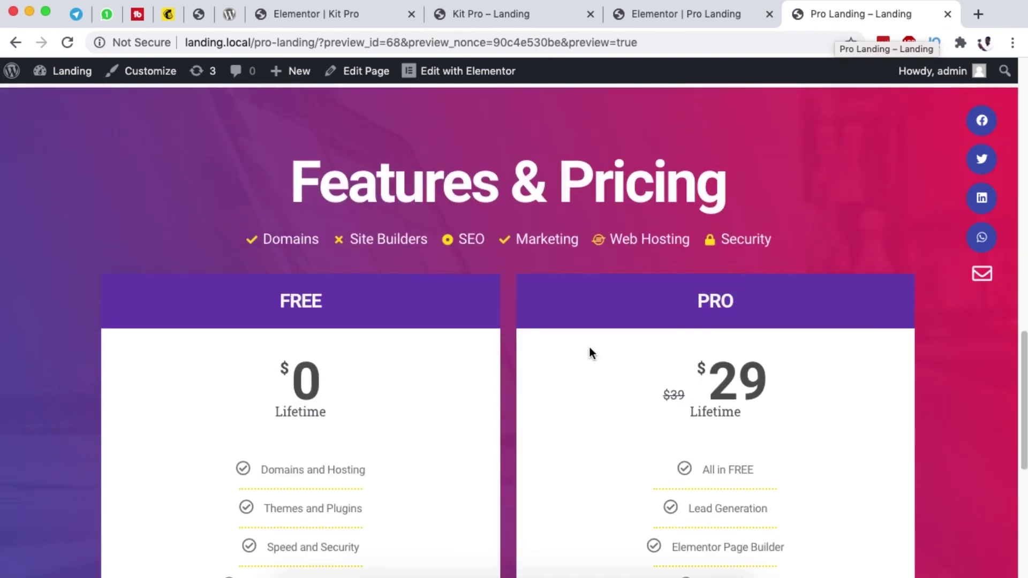
pyautogui.scroll(-5, 580, 429)
pyautogui.scroll(10, 580, 420)
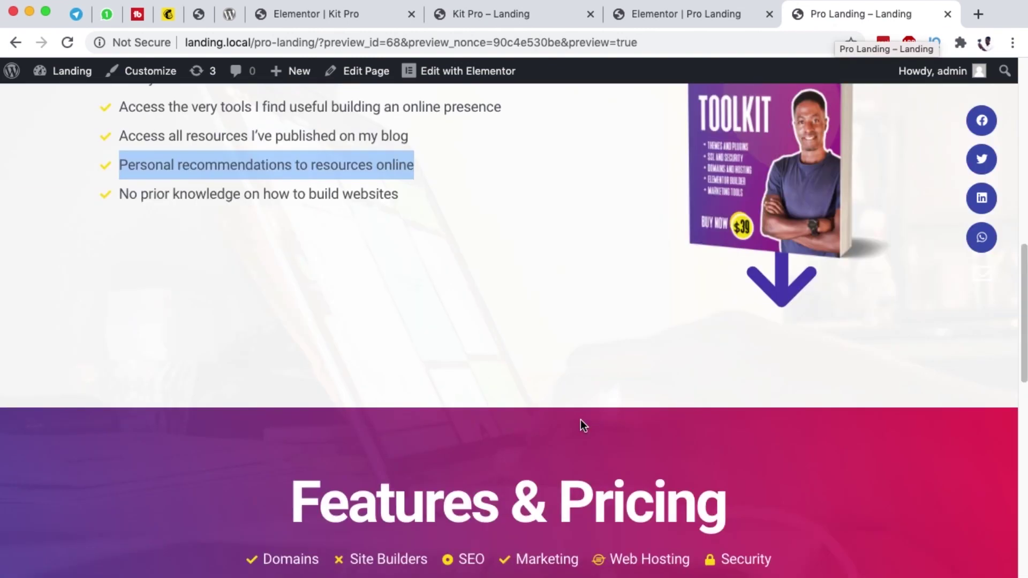
pyautogui.scroll(-5, 581, 418)
pyautogui.scroll(-5, 474, 244)
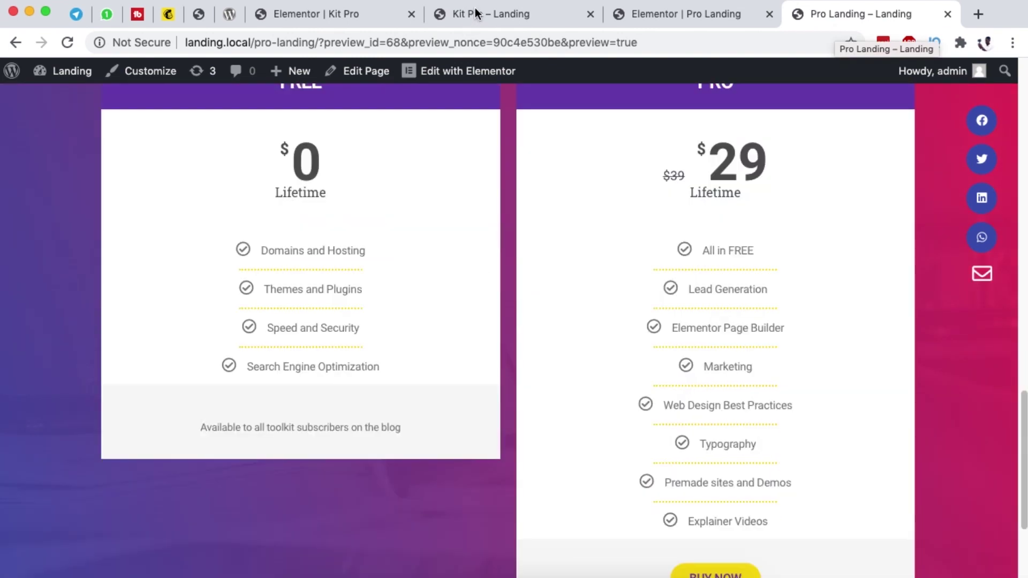
pyautogui.click(474, 13)
pyautogui.click(317, 15)
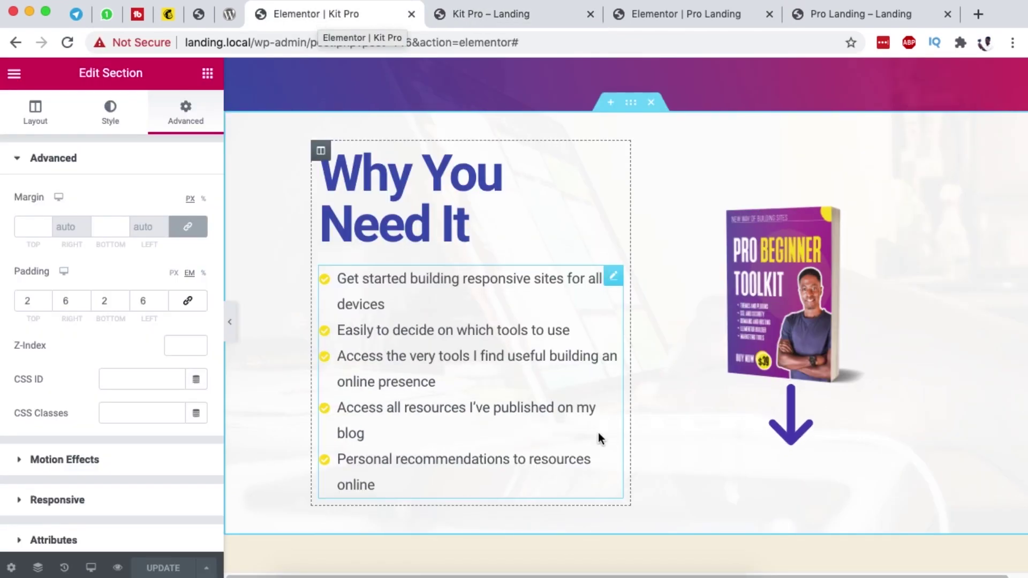
pyautogui.scroll(10, 599, 432)
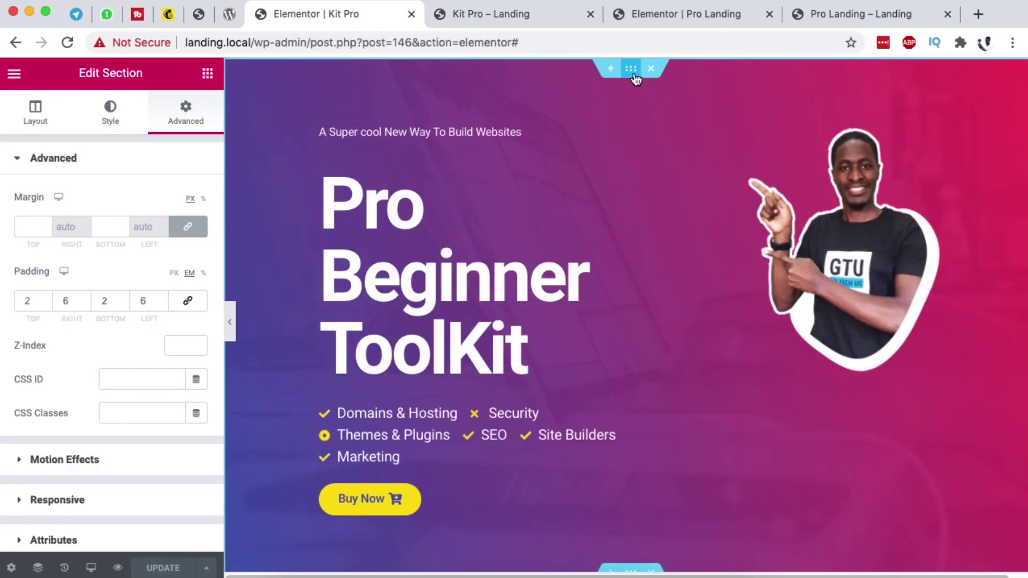
# Step: Duplicate the hero section and move the copy below the last section in Navigator
pyautogui.rightClick(633, 75)
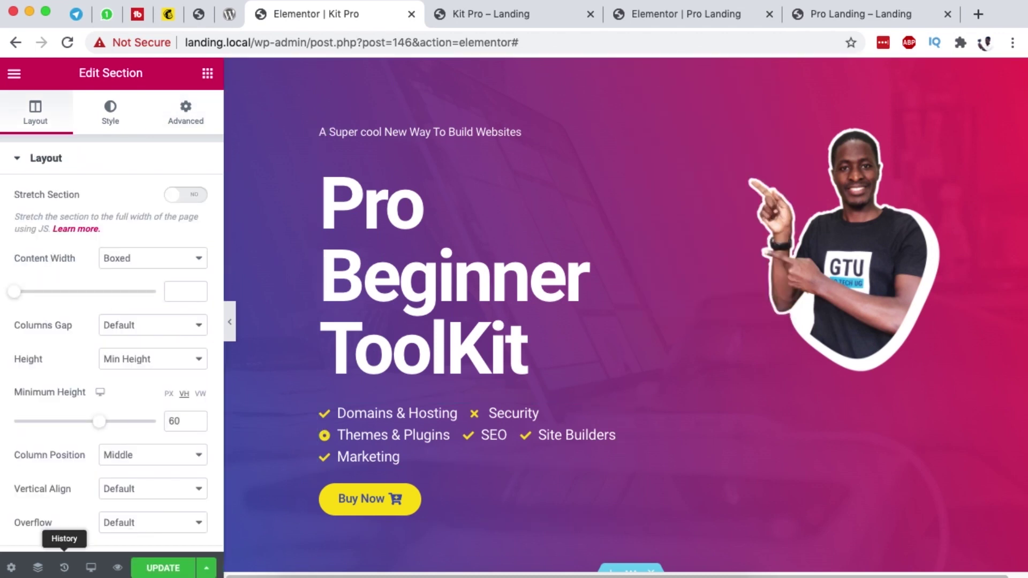
pyautogui.click(38, 569)
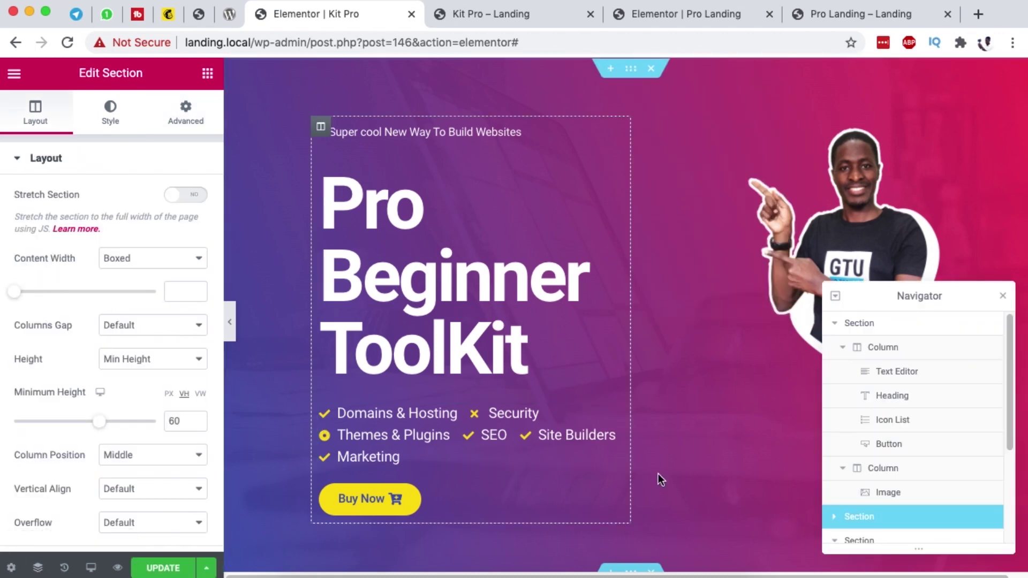
pyautogui.click(835, 324)
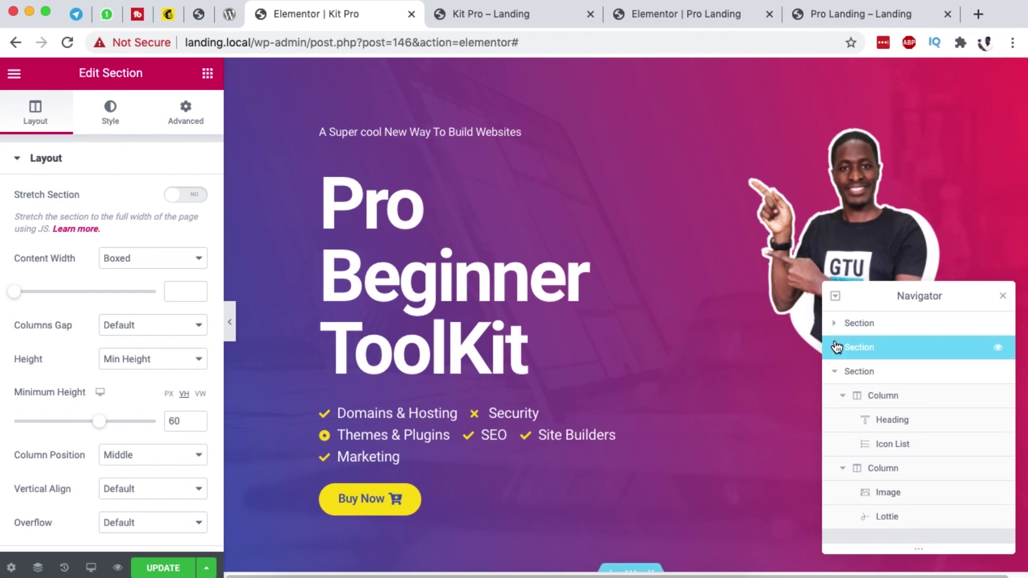
pyautogui.click(834, 372)
pyautogui.moveTo(889, 353); pyautogui.dragTo(892, 384)
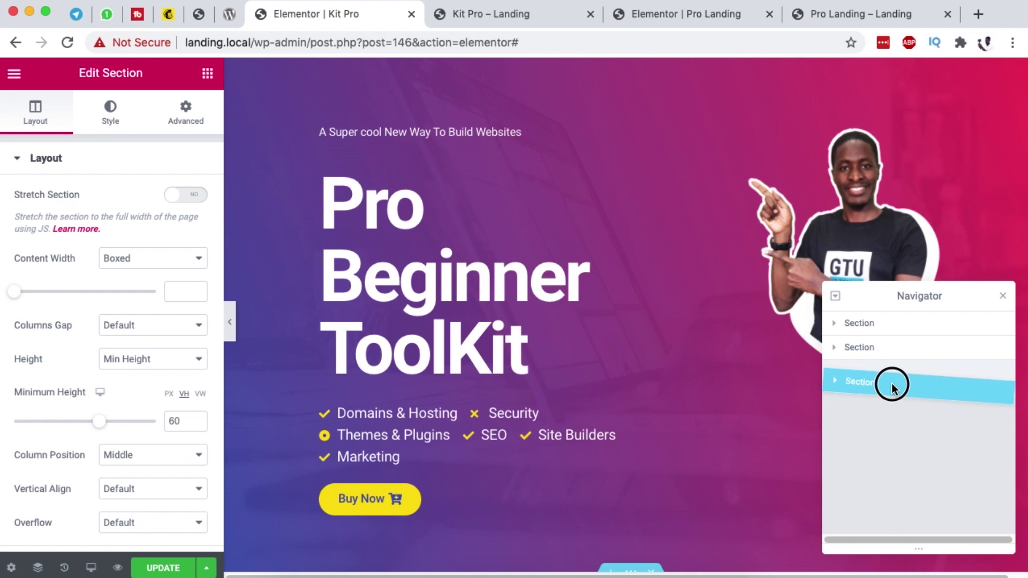
pyautogui.moveTo(891, 383); pyautogui.dragTo(891, 386)
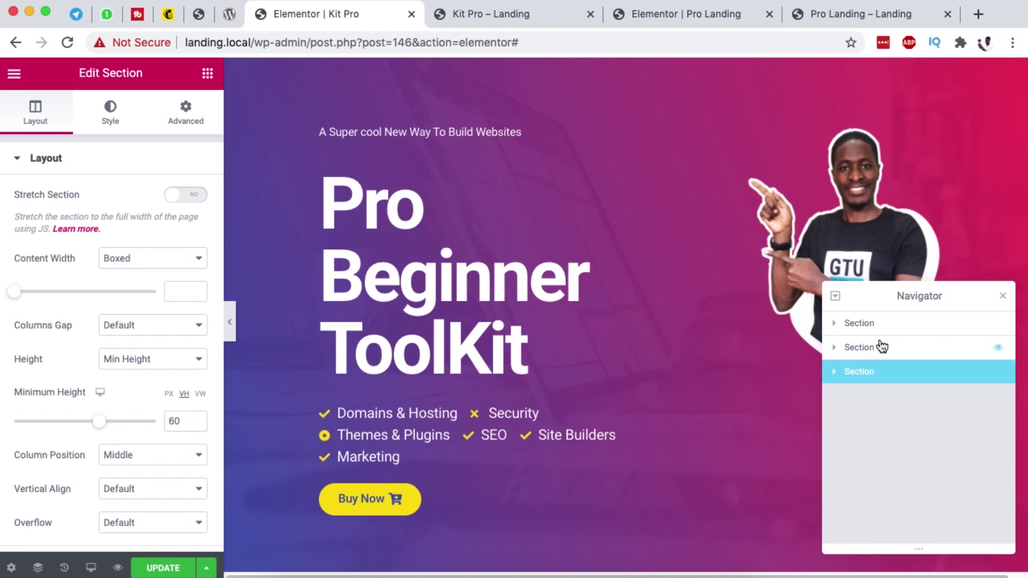
# Step: Rename the page sections 1st, 2nd and 3rd Section
pyautogui.click(858, 325)
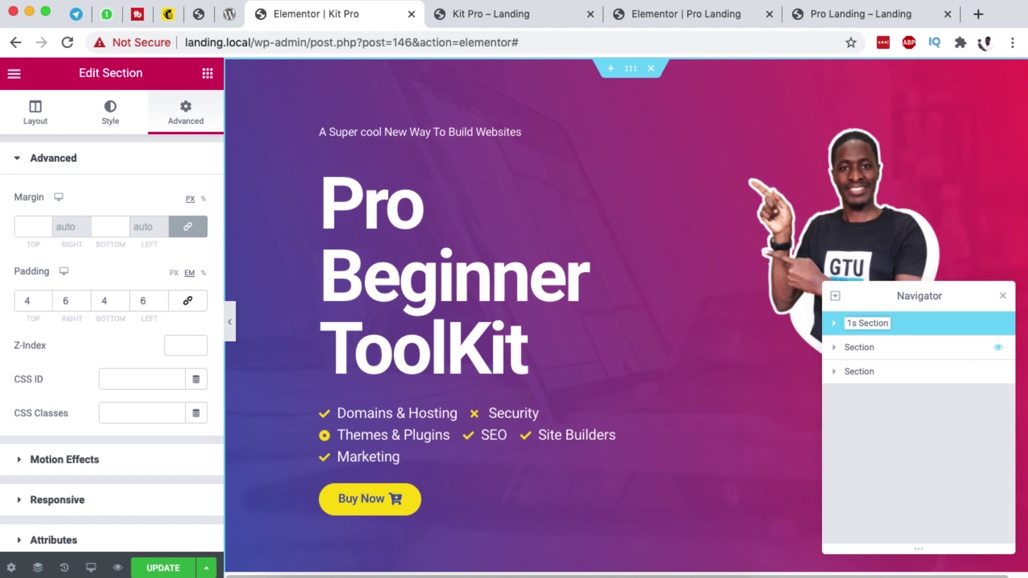
pyautogui.doubleClick(855, 348)
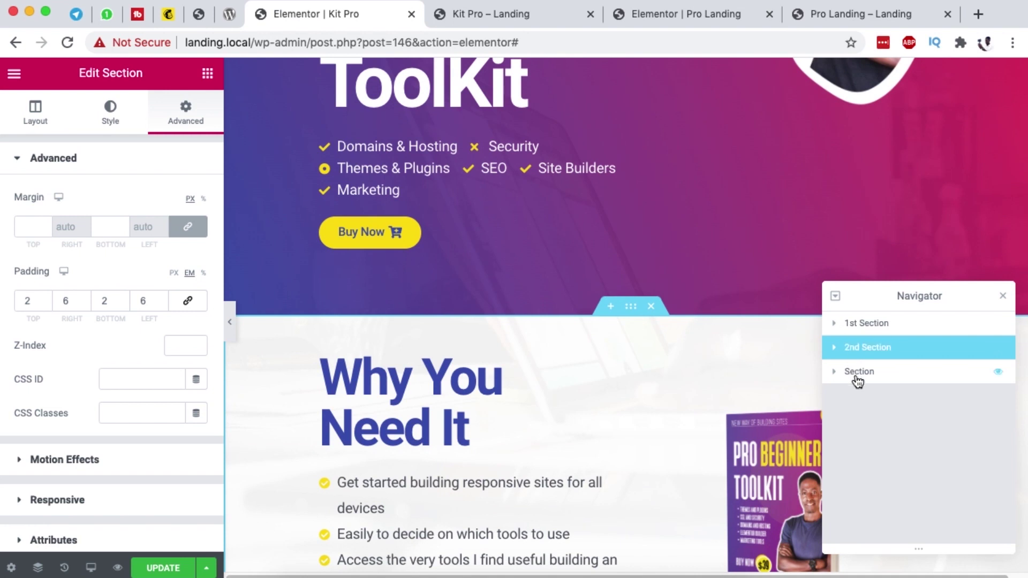
pyautogui.click(855, 373)
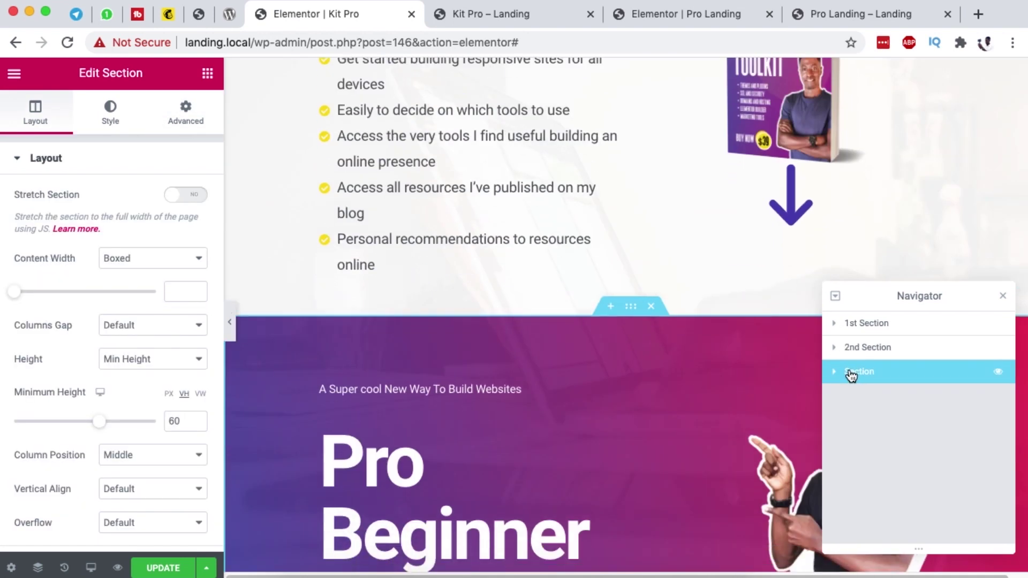
pyautogui.doubleClick(853, 376)
pyautogui.write('3rd')
pyautogui.click(1002, 295)
pyautogui.scroll(-5, 469, 341)
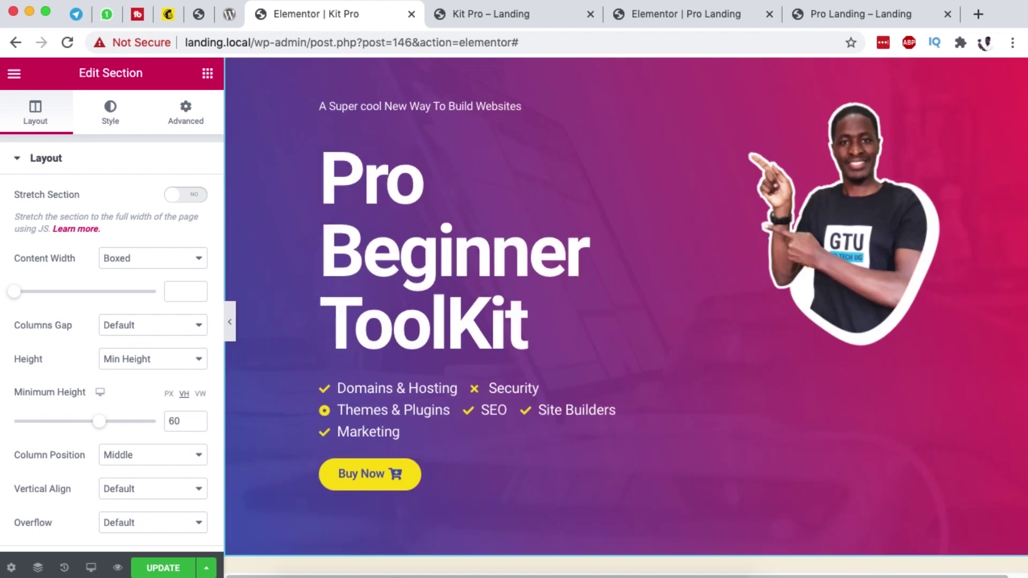
pyautogui.click(824, 14)
pyautogui.scroll(5, 556, 390)
# Step: Review the reference Features & Pricing content, then delete the copied hero's image column
pyautogui.scroll(-1, 536, 384)
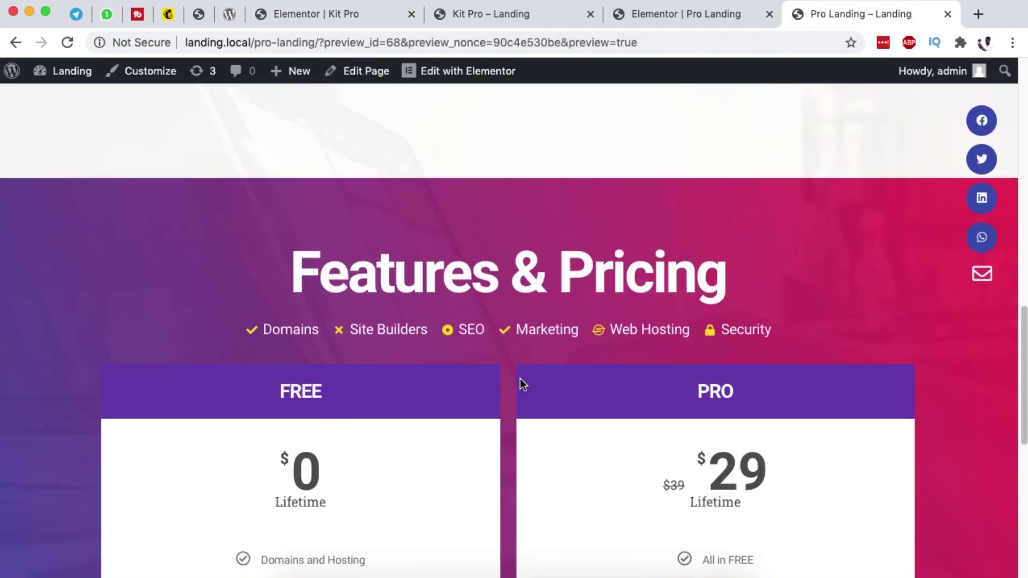
pyautogui.moveTo(282, 271); pyautogui.dragTo(728, 281)
pyautogui.moveTo(261, 329); pyautogui.dragTo(773, 330)
pyautogui.click(290, 12)
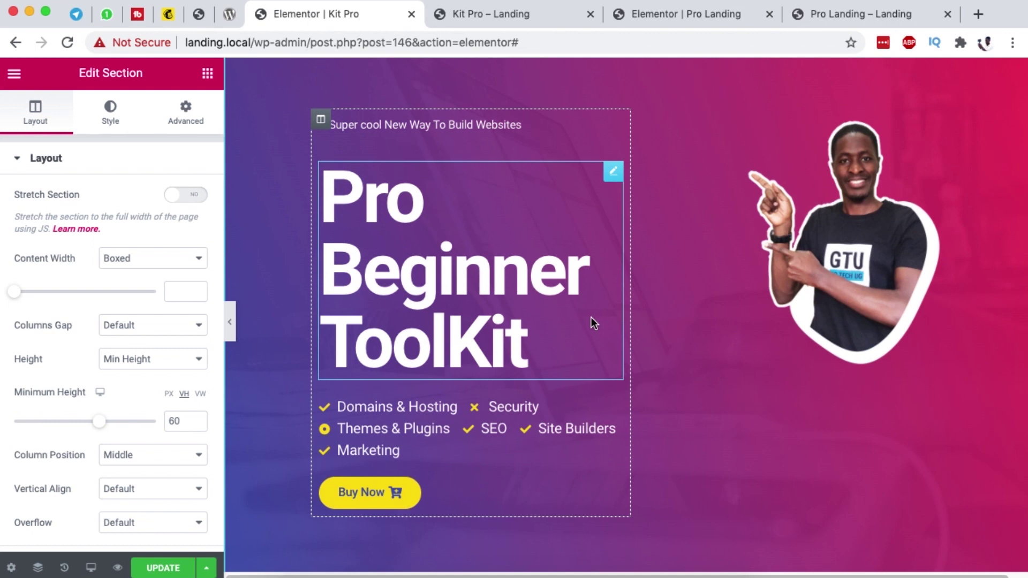
pyautogui.scroll(-3, 591, 321)
pyautogui.scroll(7, 591, 314)
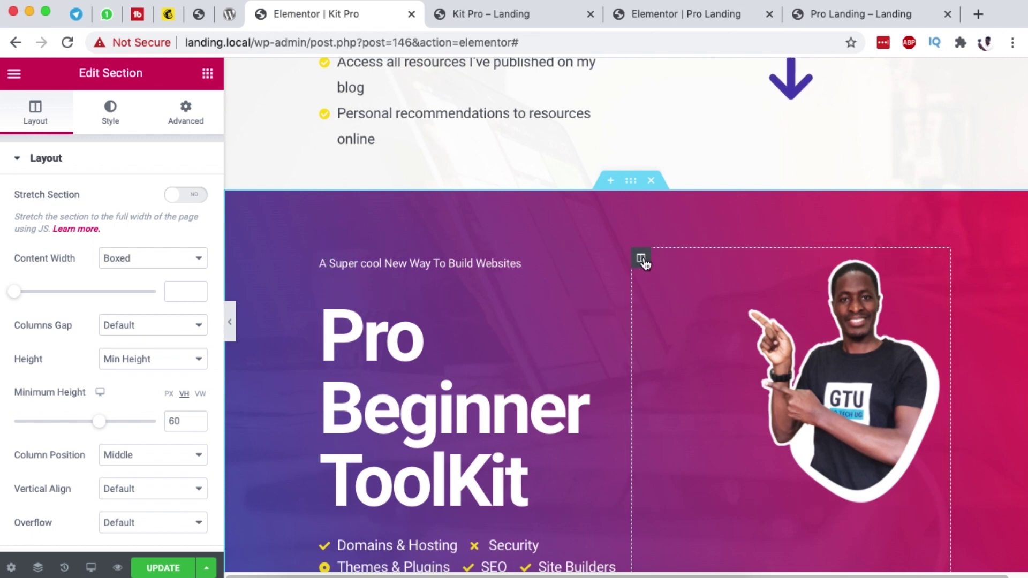
pyautogui.rightClick(640, 258)
pyautogui.click(687, 485)
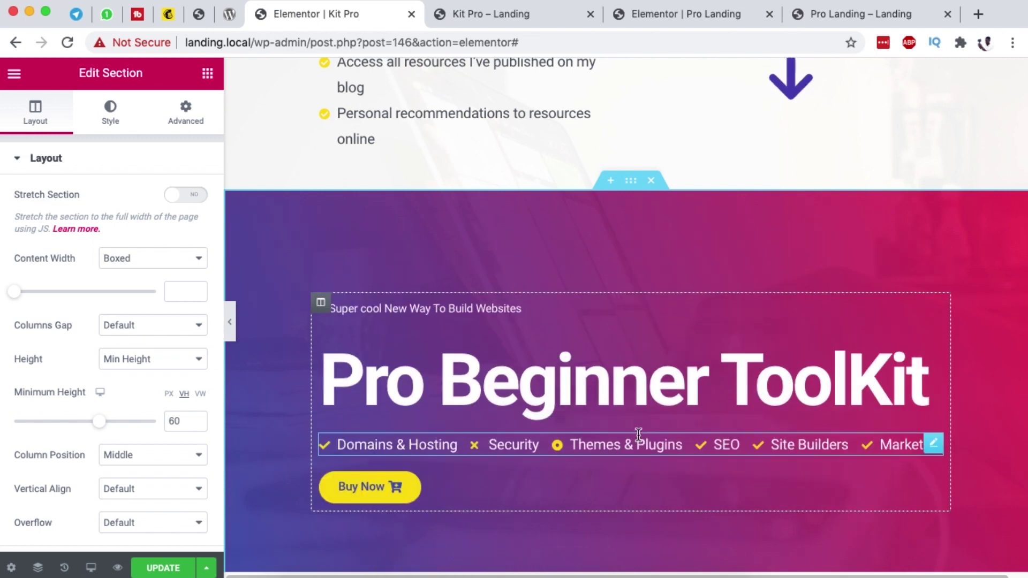
# Step: Add a one-column inner section above the subtitle in the copied hero
pyautogui.click(207, 73)
pyautogui.moveTo(49, 229); pyautogui.dragTo(627, 336)
pyautogui.moveTo(717, 348); pyautogui.dragTo(716, 350)
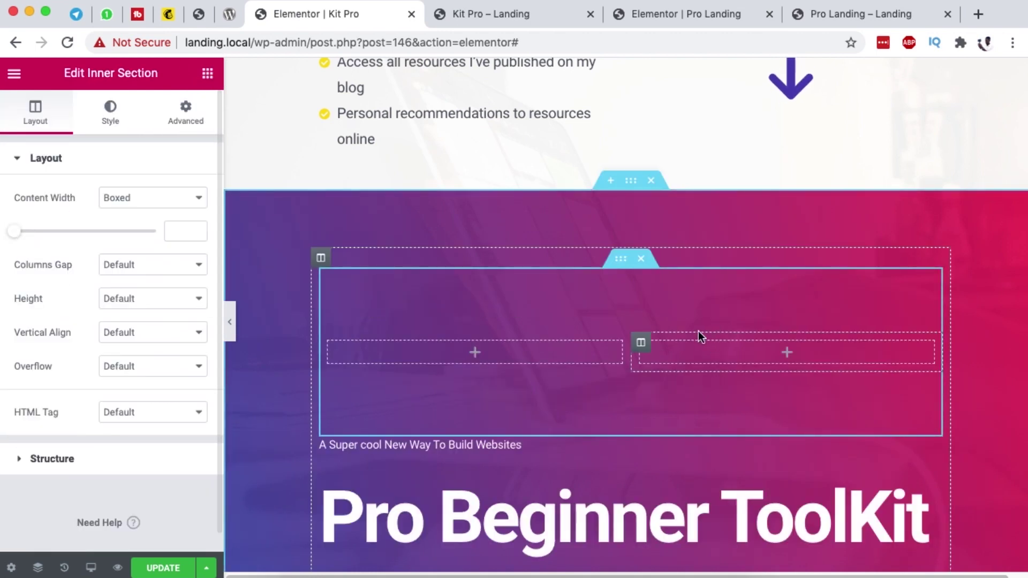
pyautogui.scroll(-1, 669, 332)
pyautogui.rightClick(640, 316)
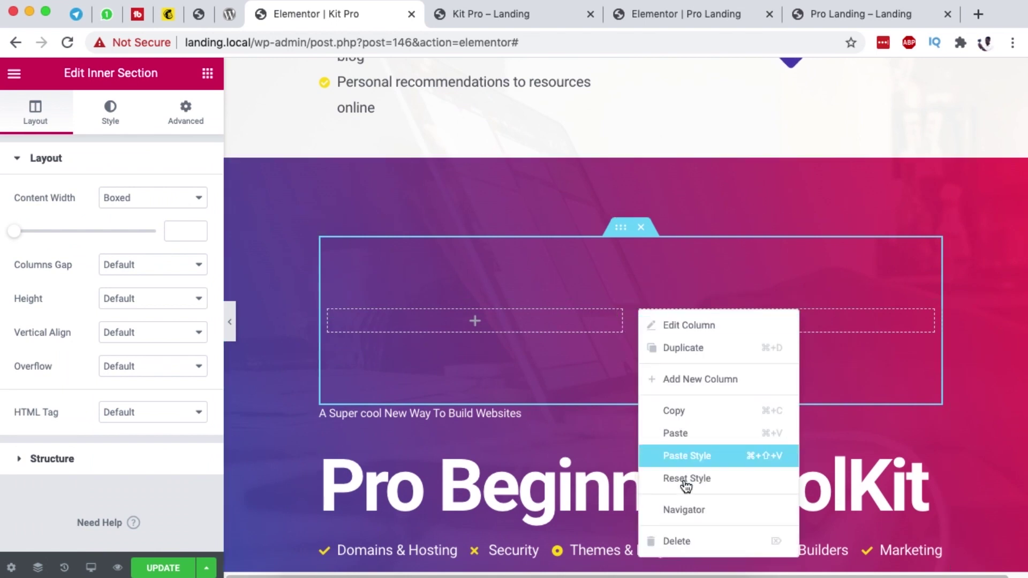
pyautogui.click(680, 541)
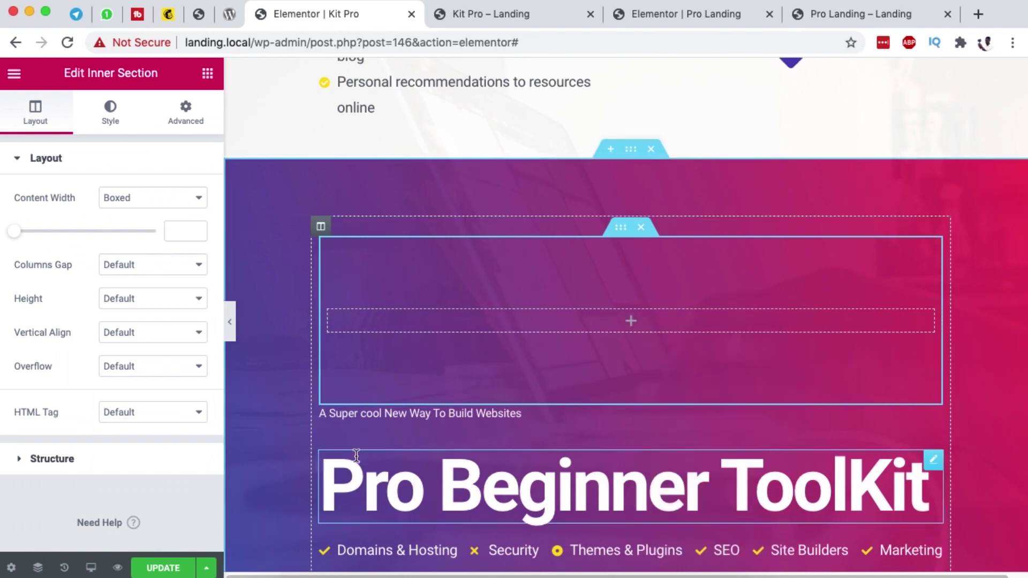
# Step: Copy the Pro Beginner ToolKit heading into the empty inner column
pyautogui.scroll(-3, 356, 455)
pyautogui.rightClick(931, 362)
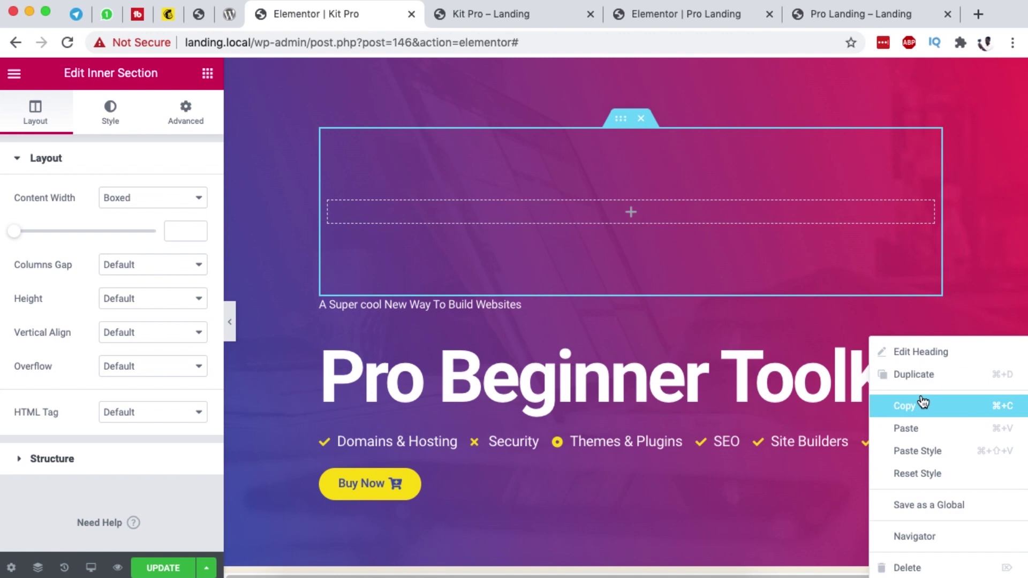
pyautogui.click(922, 404)
pyautogui.rightClick(617, 210)
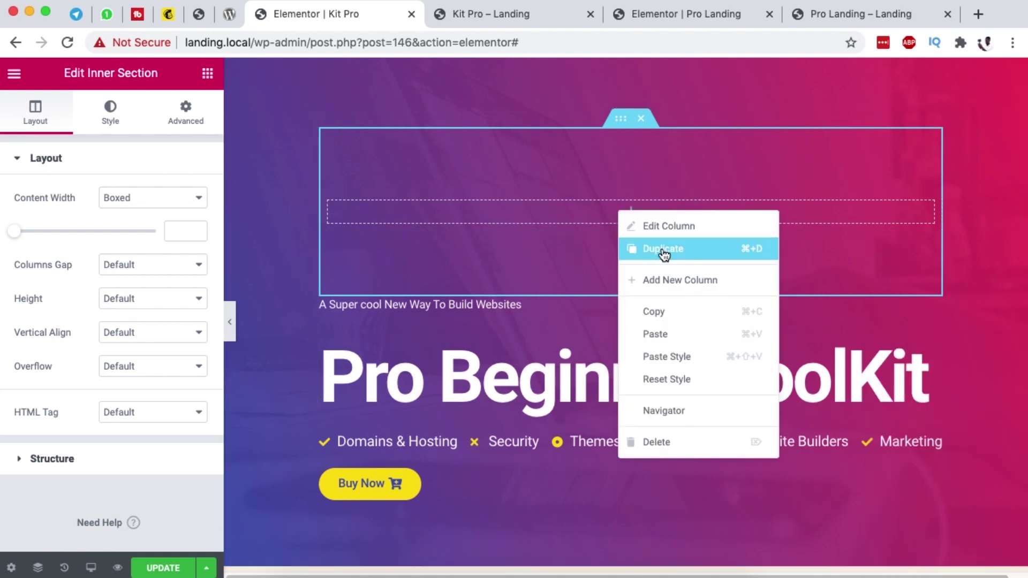
pyautogui.click(654, 331)
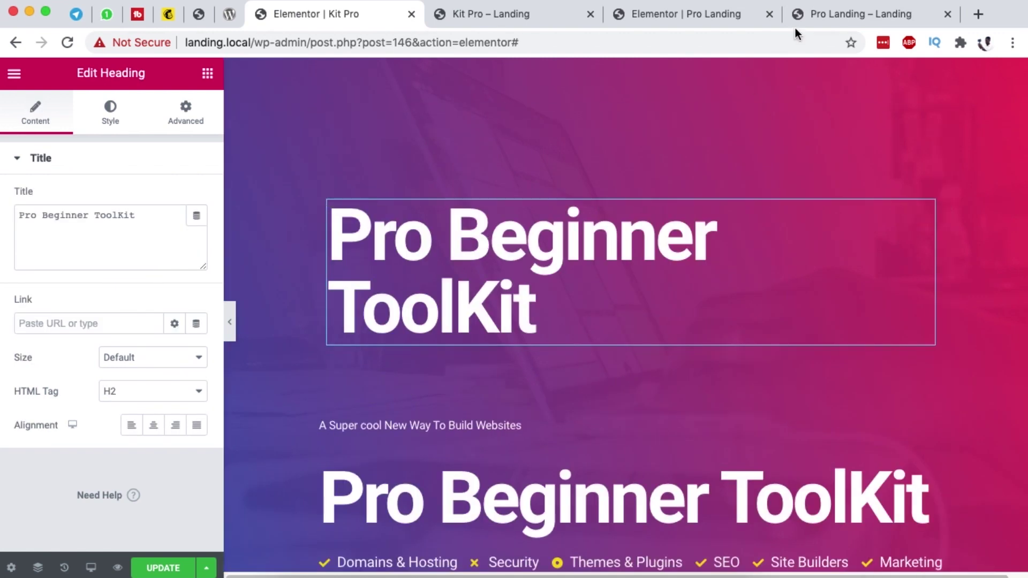
# Step: Retitle the pasted heading 'Features & Pricing' to match the reference page
pyautogui.click(821, 16)
pyautogui.moveTo(292, 271); pyautogui.dragTo(651, 272)
pyautogui.click(485, 16)
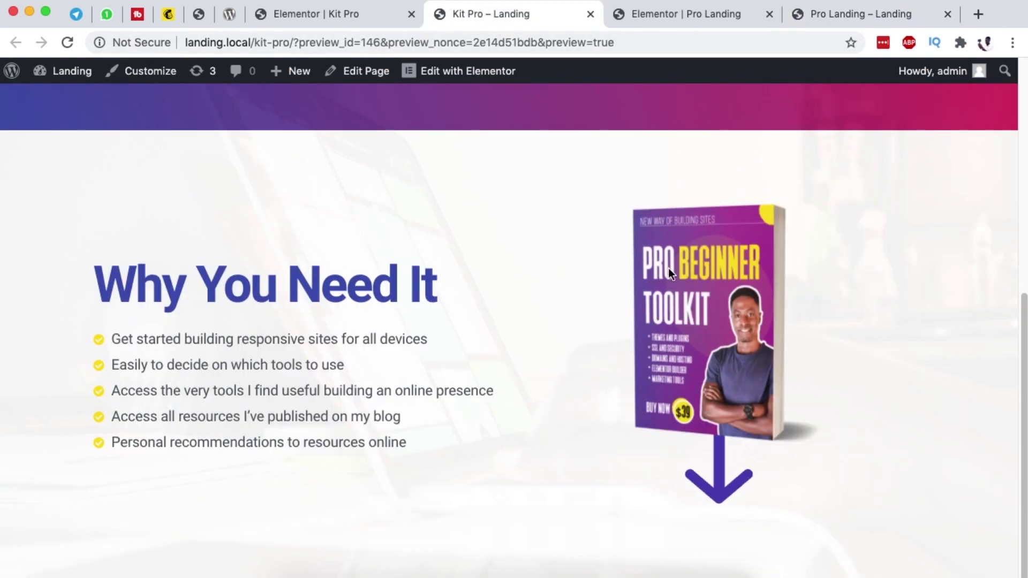
pyautogui.click(323, 14)
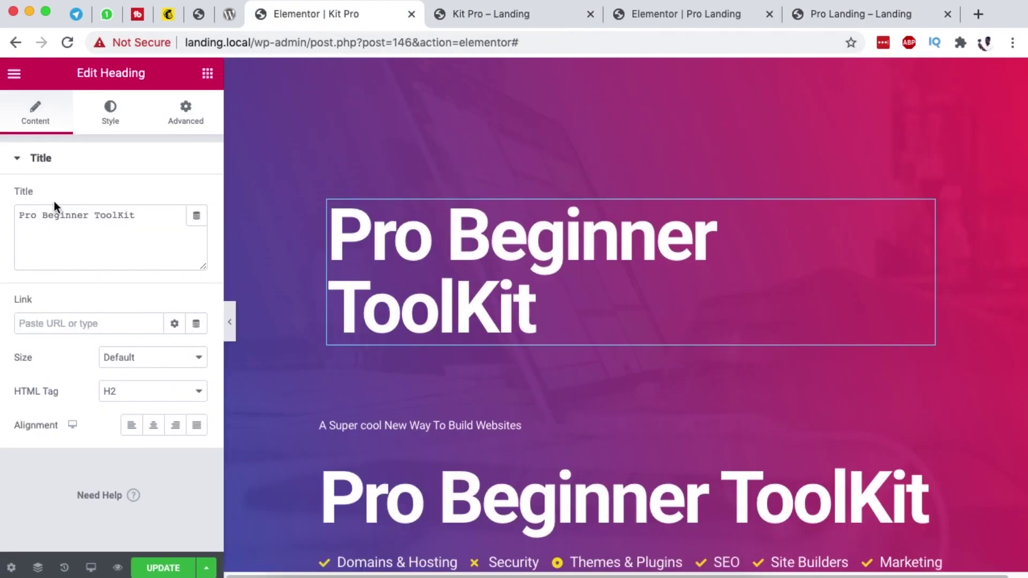
pyautogui.tripleClick(41, 213)
pyautogui.write('P')
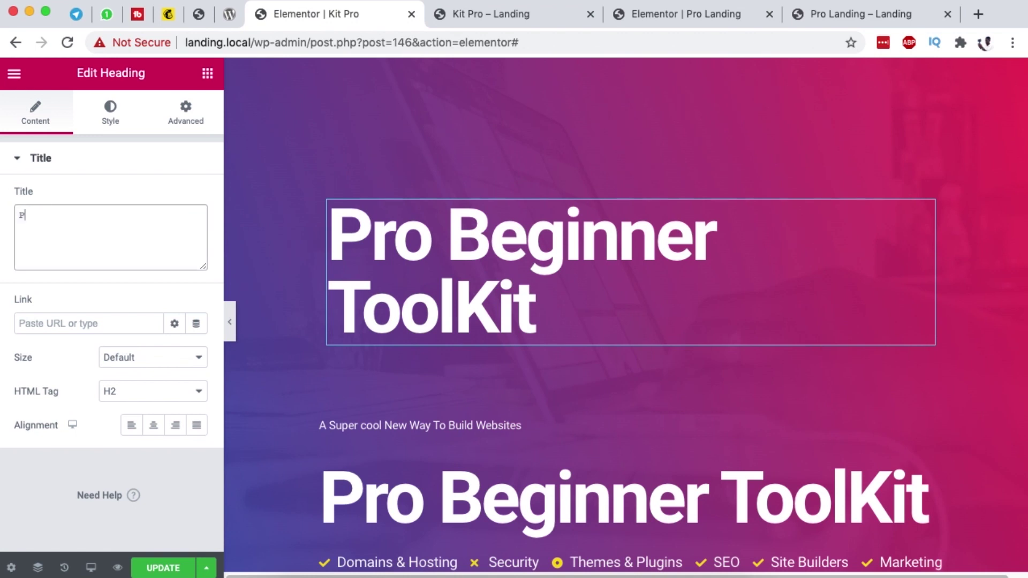
pyautogui.write('rFe')
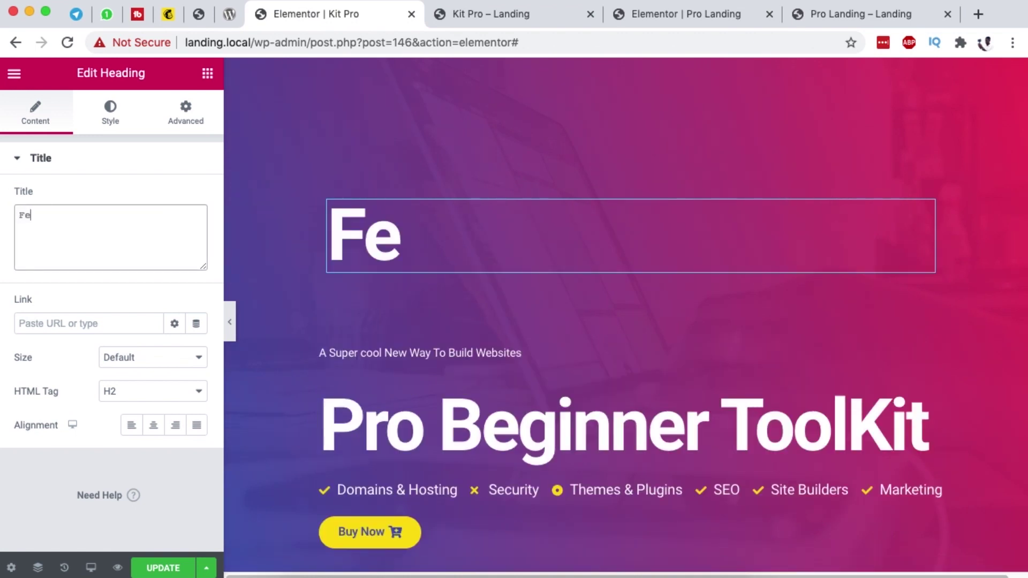
pyautogui.write('atures')
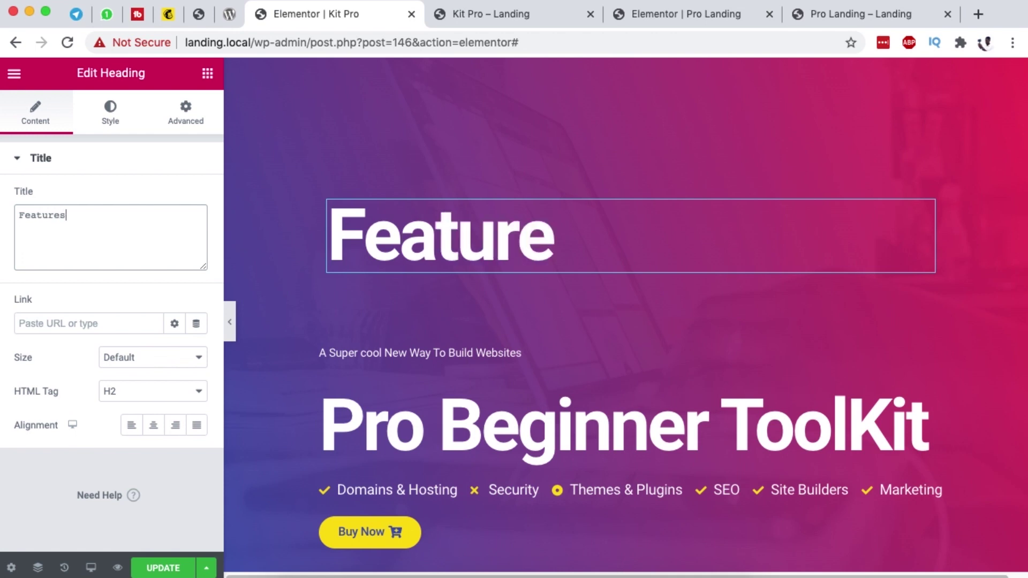
pyautogui.write(' & Prin')
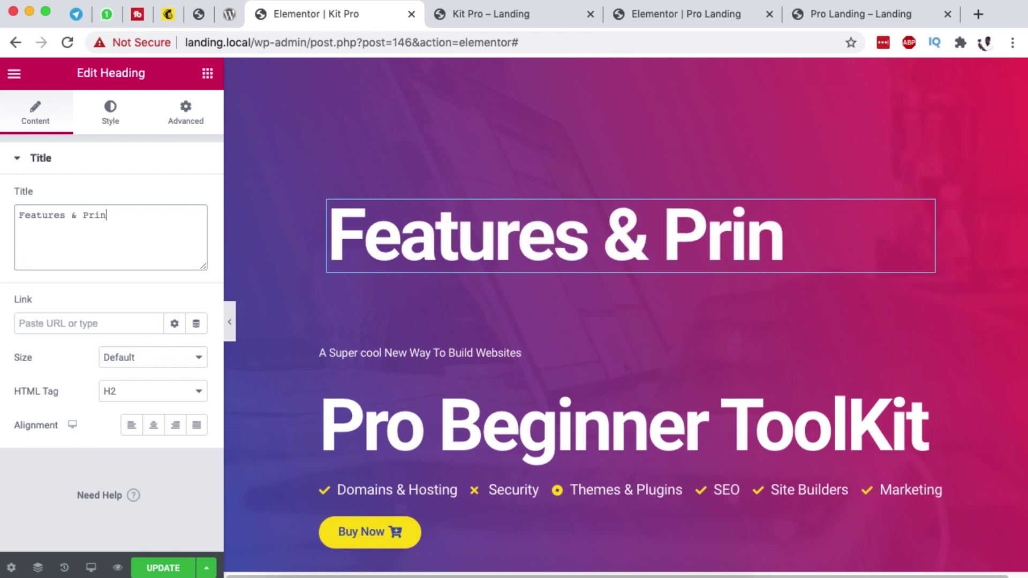
pyautogui.press('BackSpace')
pyautogui.write('cing')
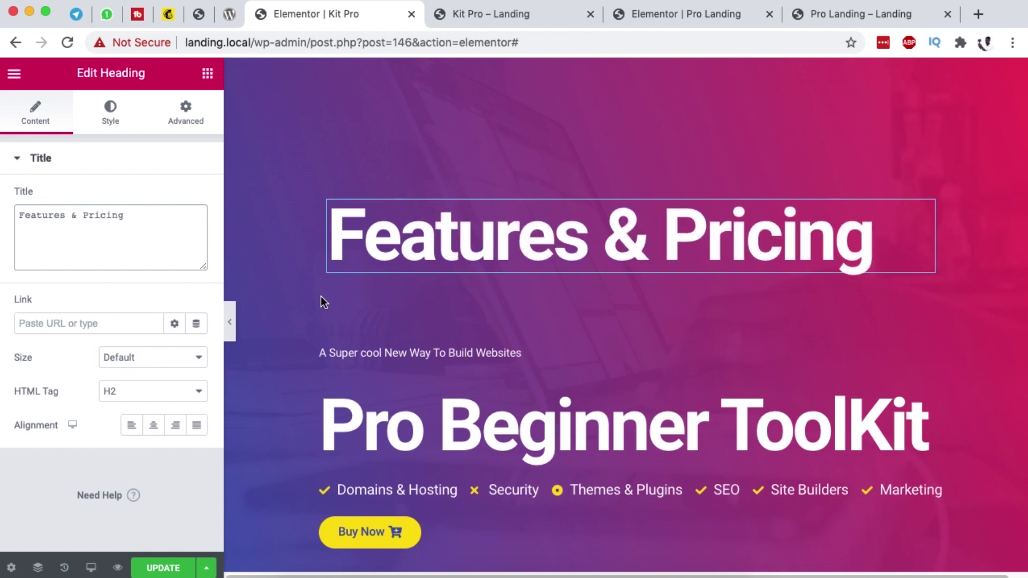
pyautogui.click(847, 16)
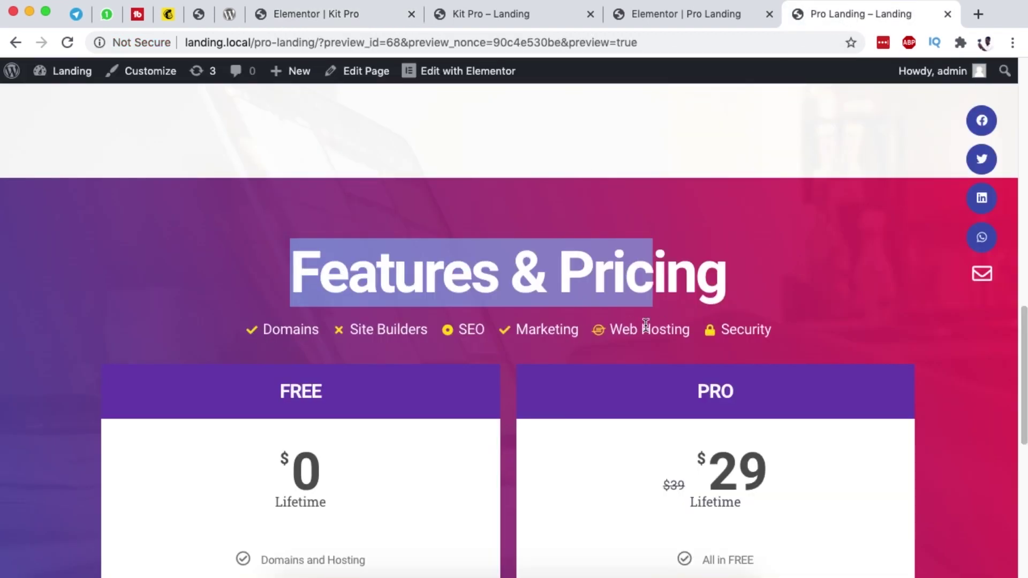
pyautogui.click(560, 335)
# Step: Move the feature icon list under the new heading and zero the column's padding and margins
pyautogui.click(344, 13)
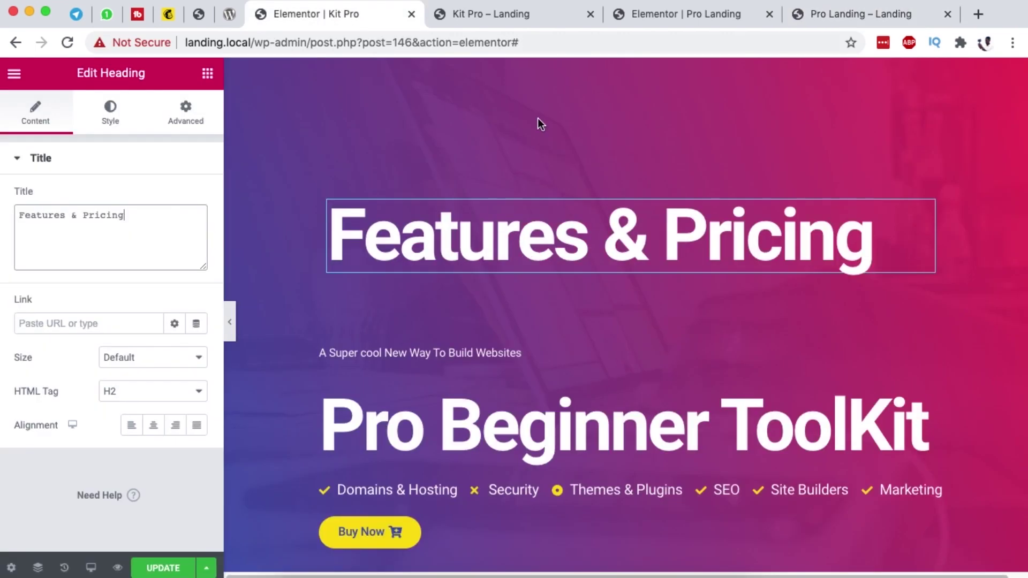
pyautogui.moveTo(932, 493); pyautogui.dragTo(836, 254)
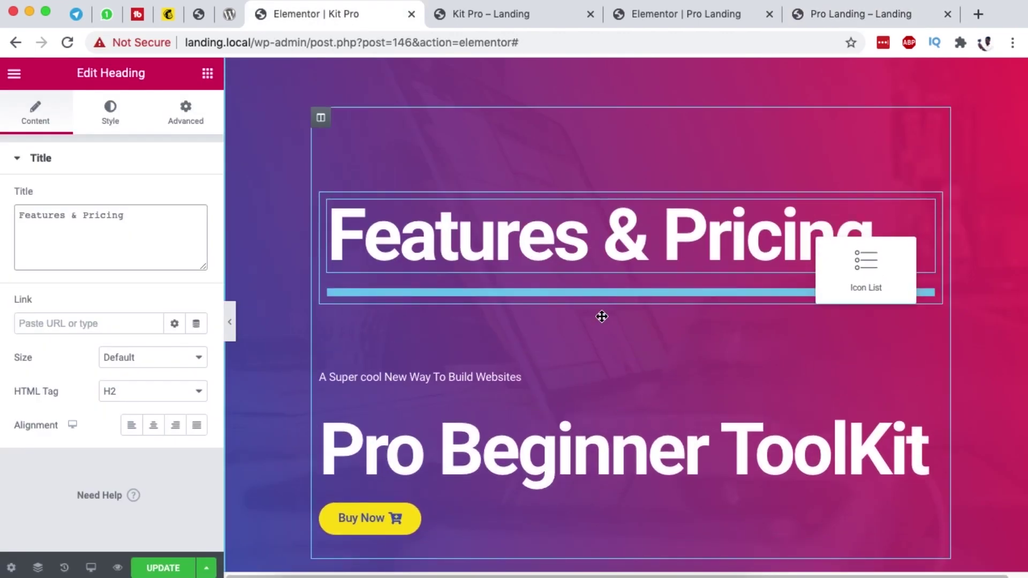
pyautogui.moveTo(602, 316); pyautogui.dragTo(668, 407)
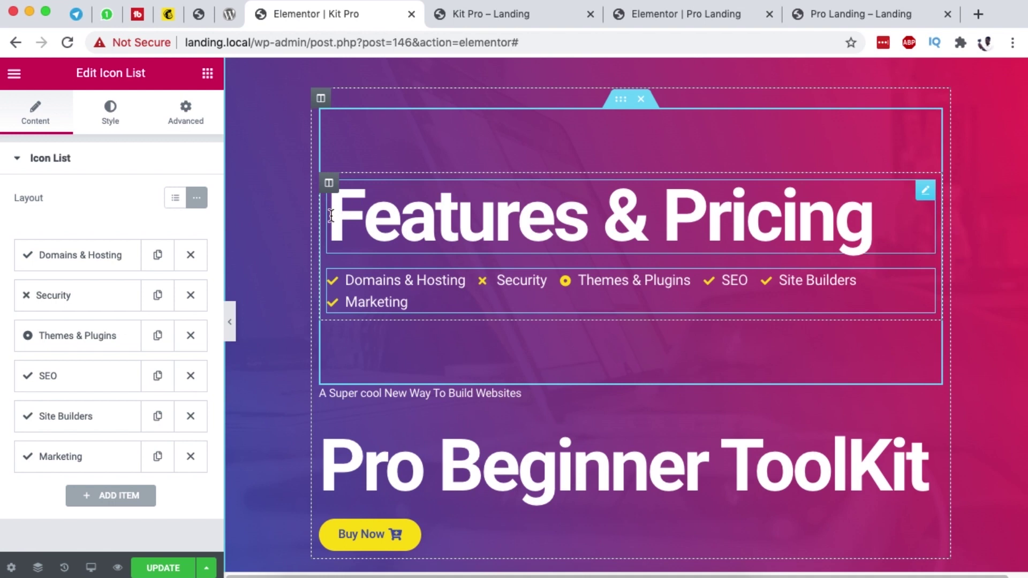
pyautogui.click(328, 182)
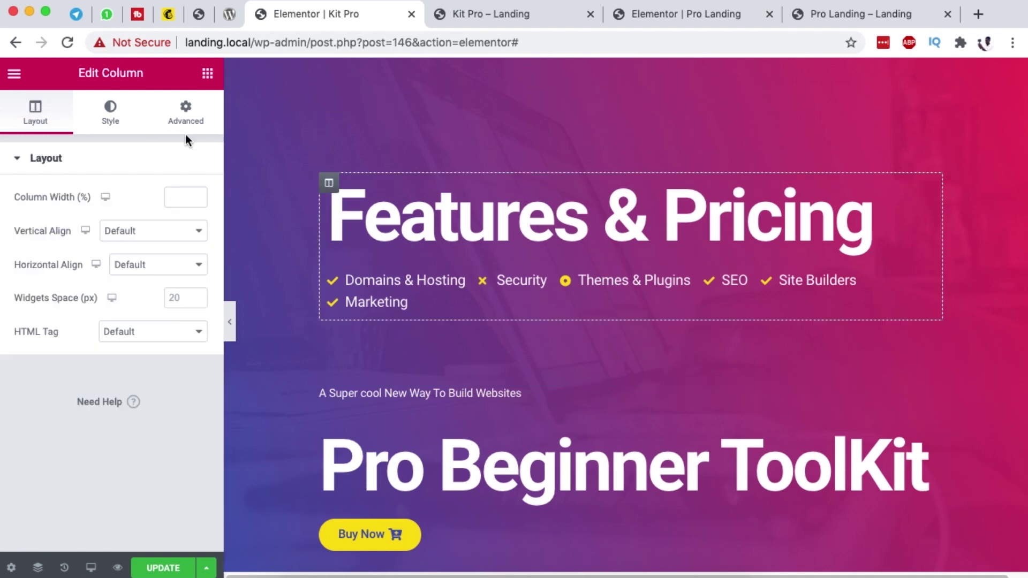
pyautogui.click(185, 112)
pyautogui.click(187, 301)
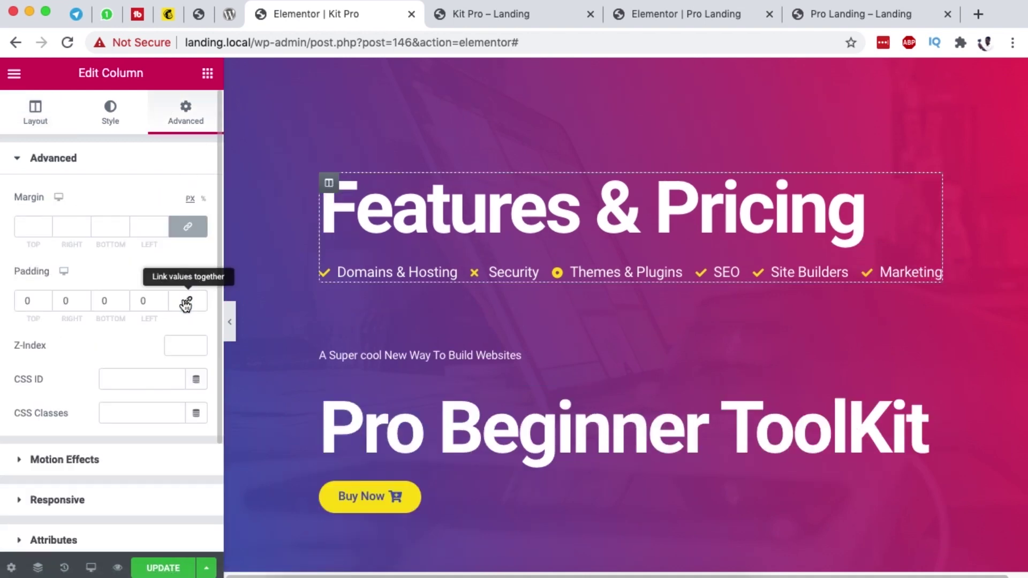
pyautogui.click(185, 227)
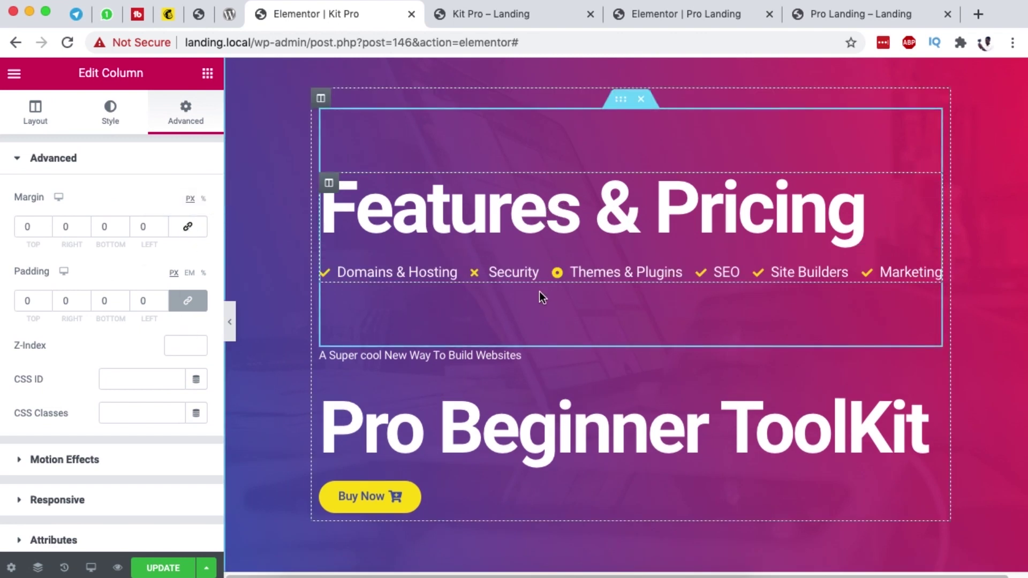
# Step: Zero the inner section's top and bottom margins and compare with the live preview
pyautogui.click(622, 103)
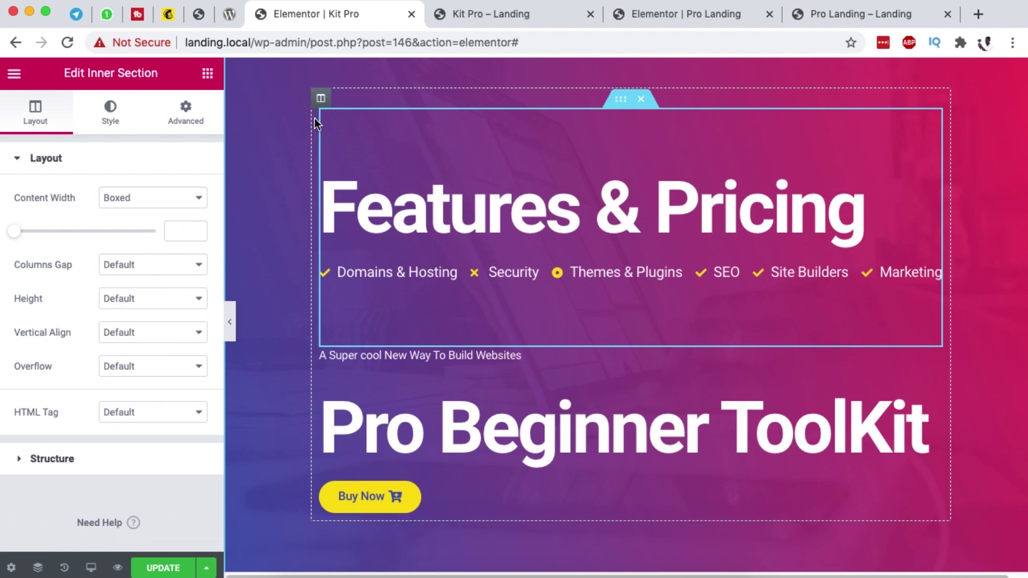
pyautogui.click(186, 112)
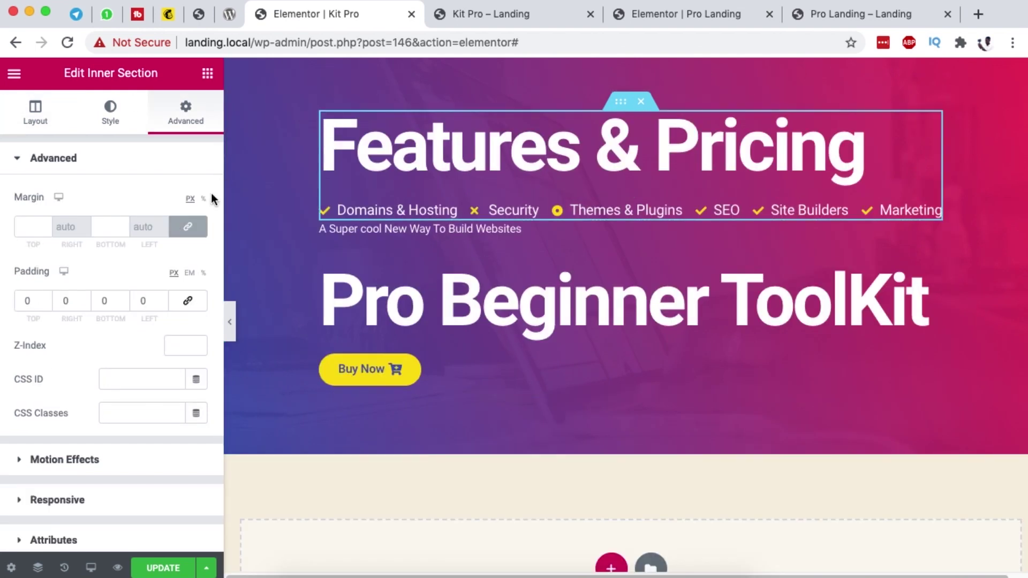
pyautogui.click(187, 227)
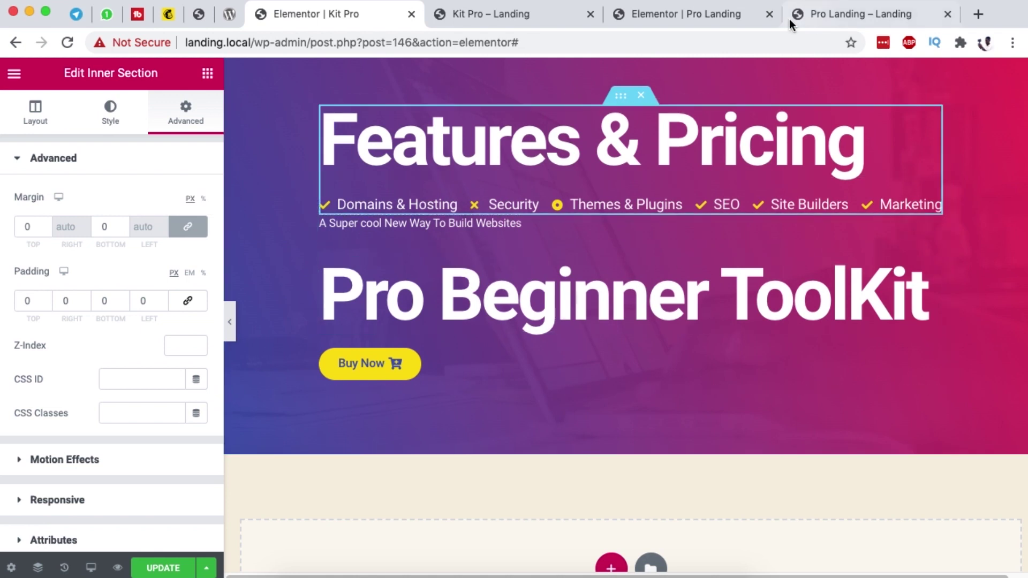
pyautogui.click(826, 14)
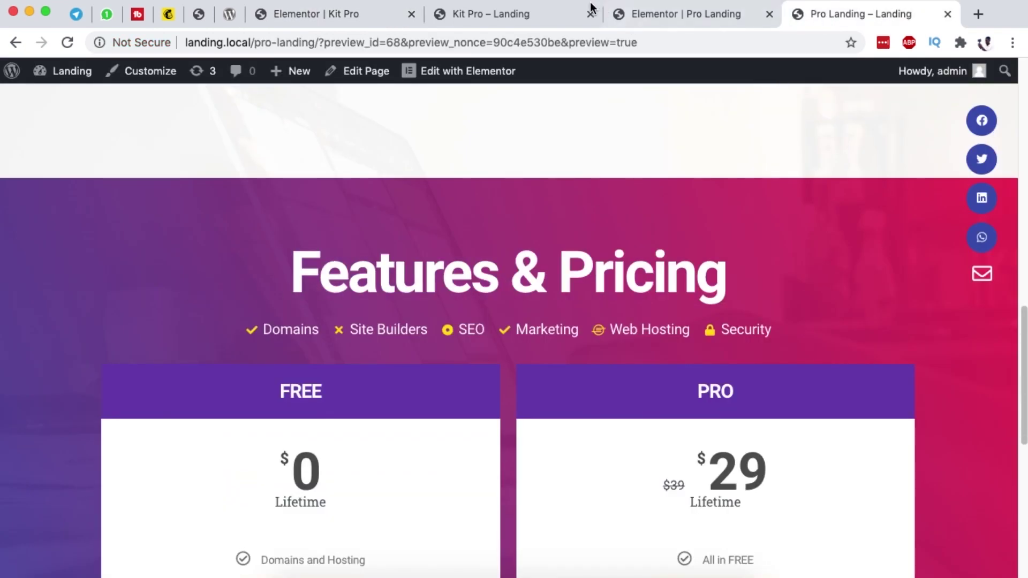
pyautogui.click(467, 16)
pyautogui.click(349, 18)
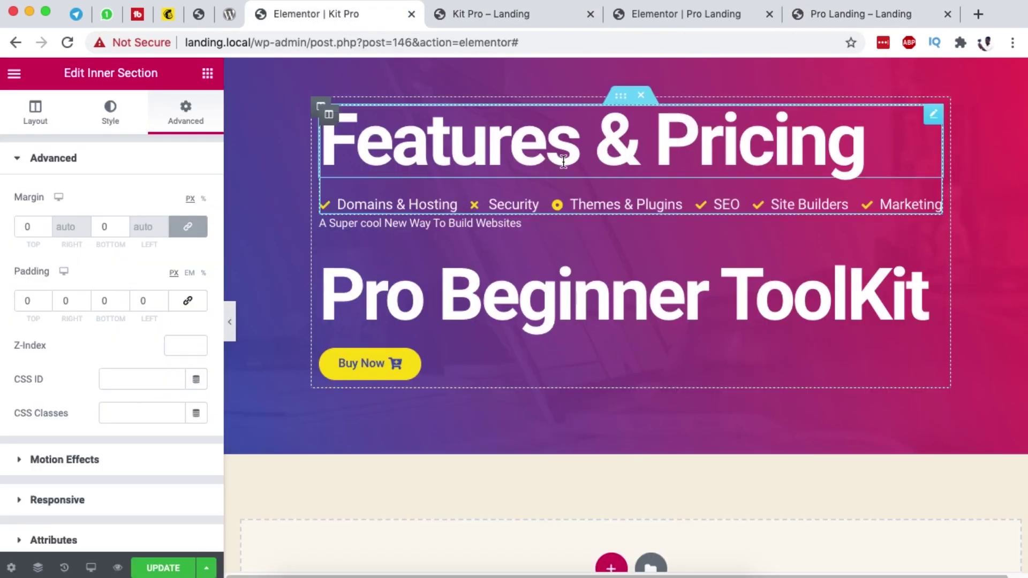
# Step: Centre the Features & Pricing heading and the feature icon list
pyautogui.click(932, 117)
pyautogui.click(152, 426)
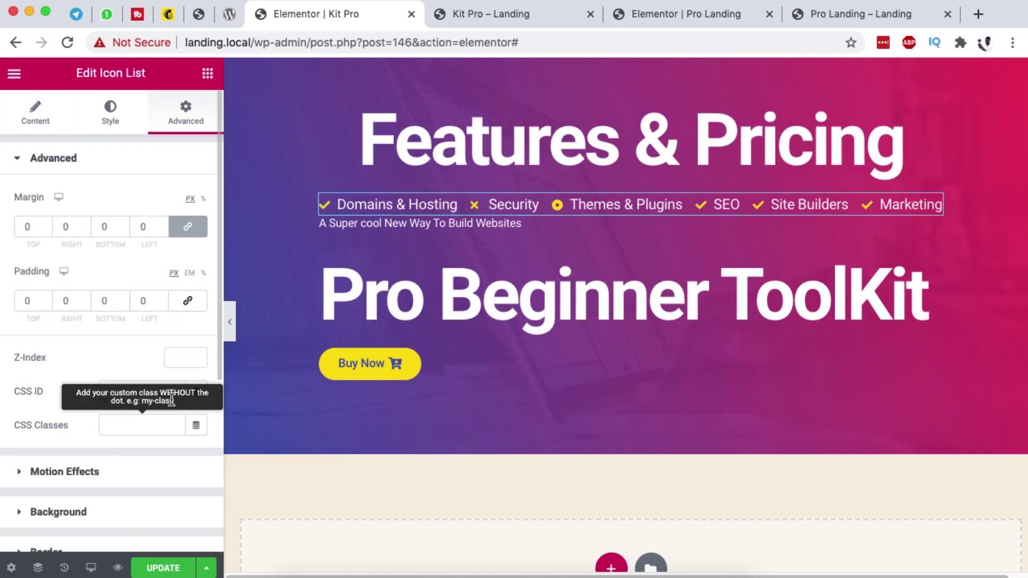
pyautogui.click(340, 203)
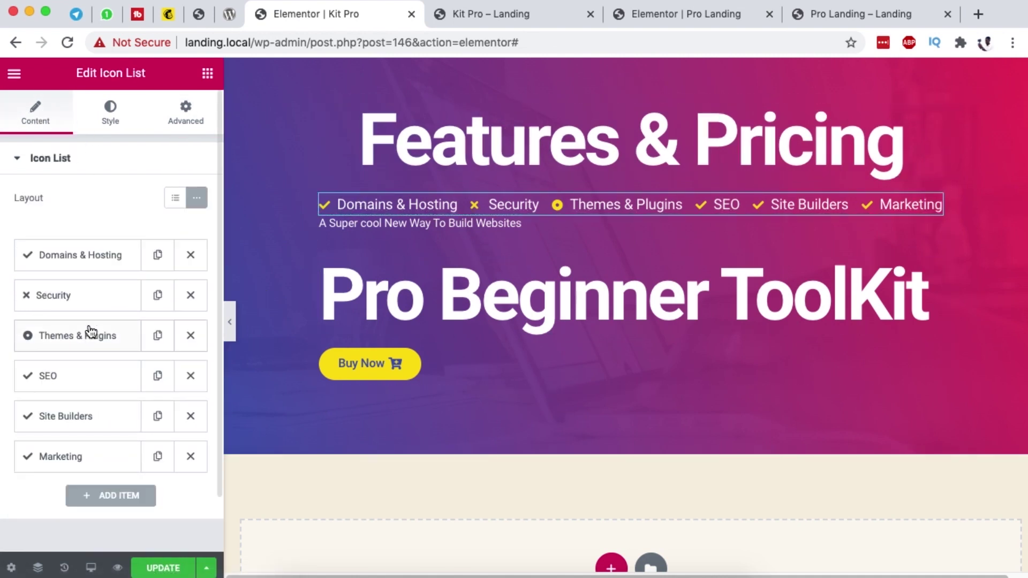
pyautogui.click(112, 121)
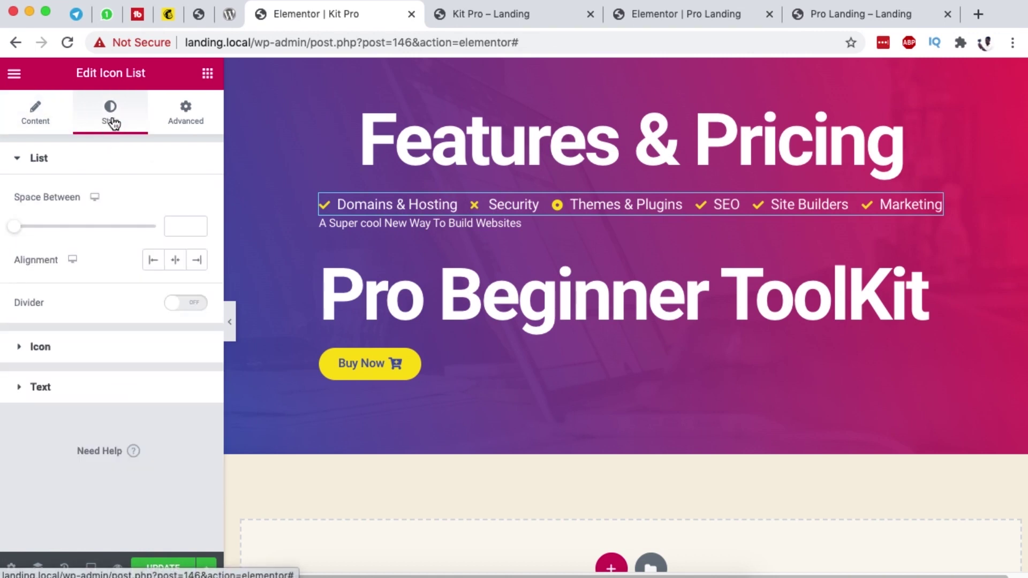
pyautogui.click(175, 260)
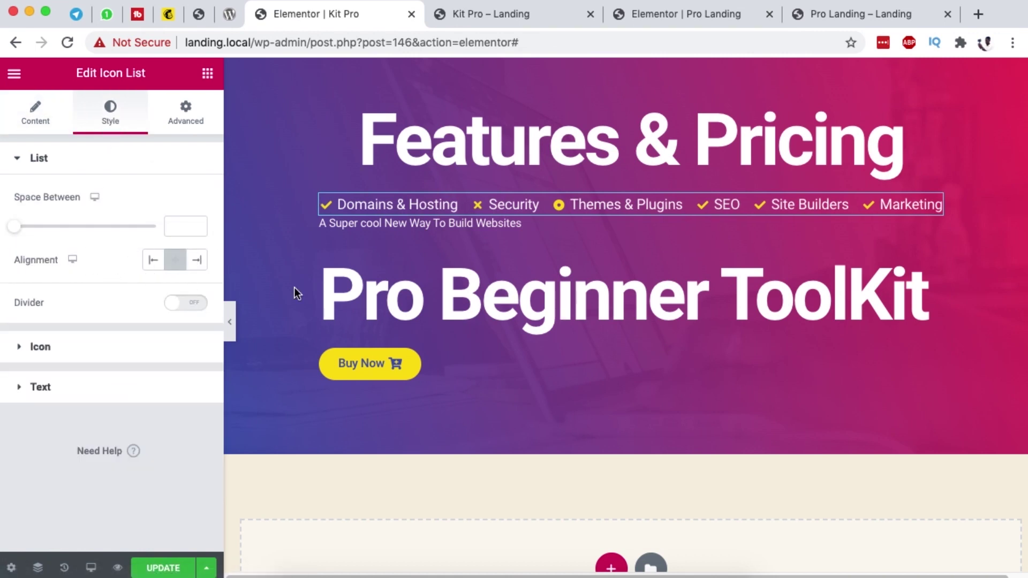
# Step: Delete the 'A Super cool New Way To Build Websites' tagline and check the live preview
pyautogui.rightClick(934, 231)
pyautogui.click(910, 461)
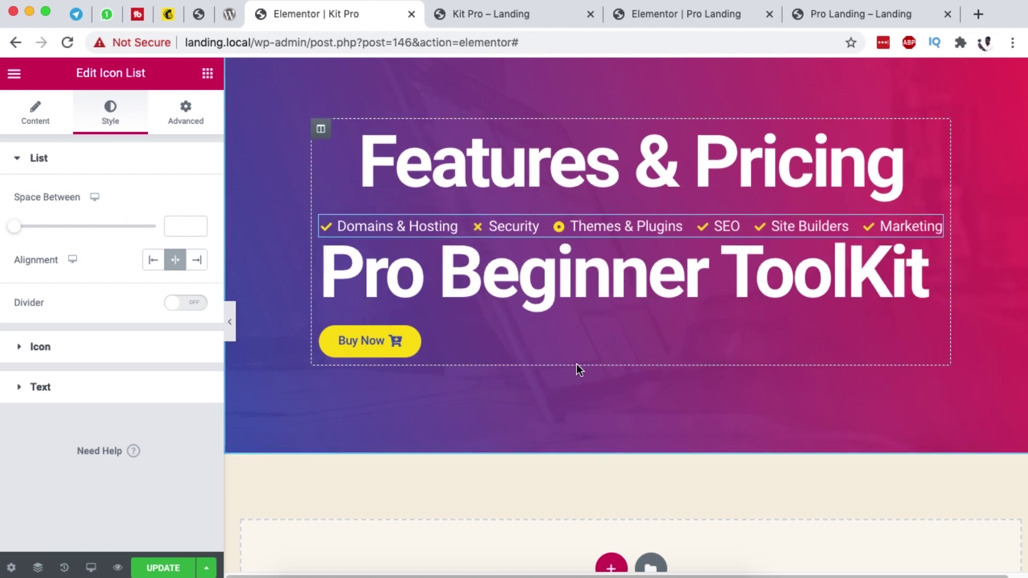
pyautogui.press('super+9')
pyautogui.scroll(-3, 674, 332)
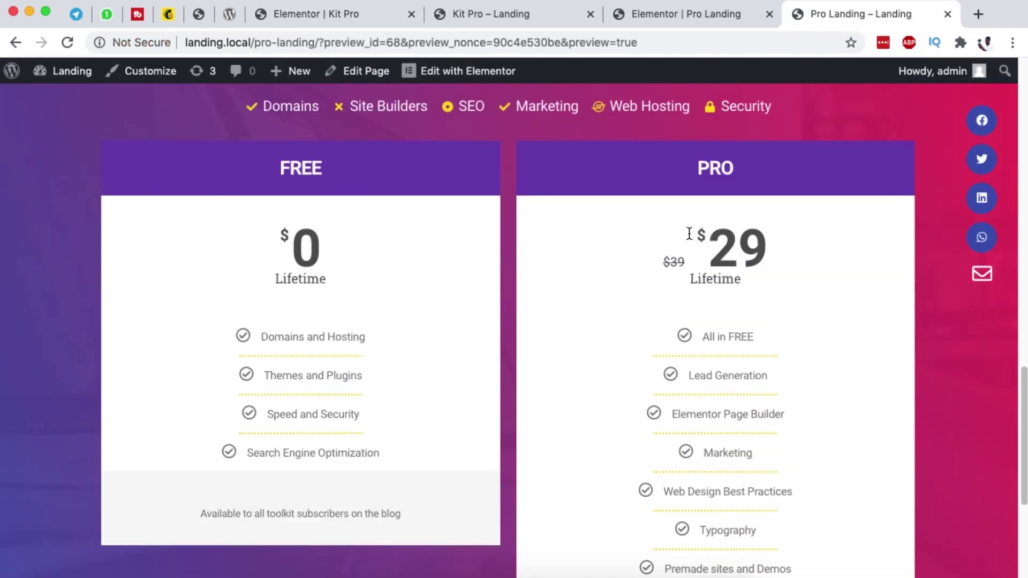
pyautogui.scroll(-5, 668, 454)
pyautogui.scroll(5, 611, 397)
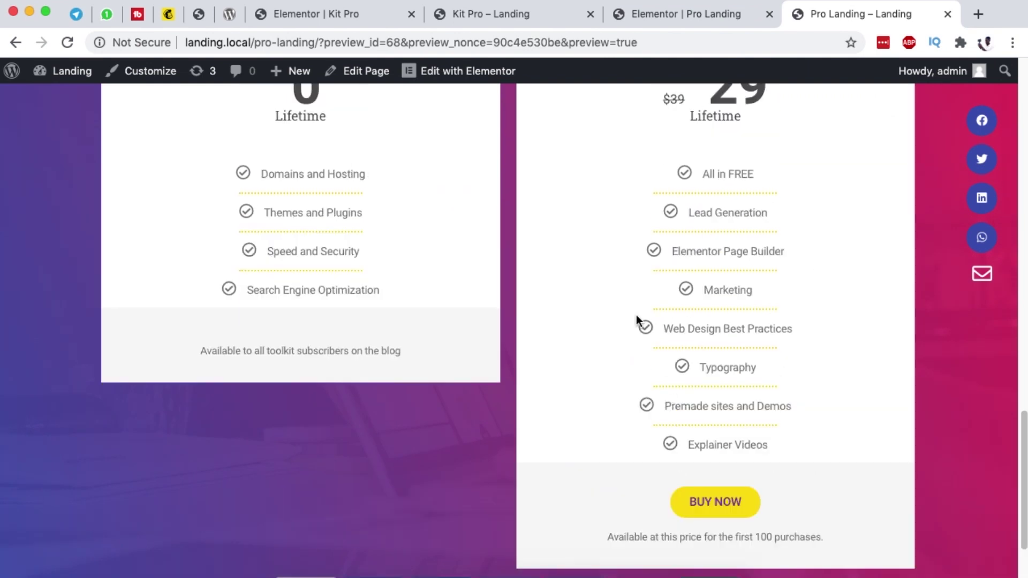
pyautogui.click(331, 18)
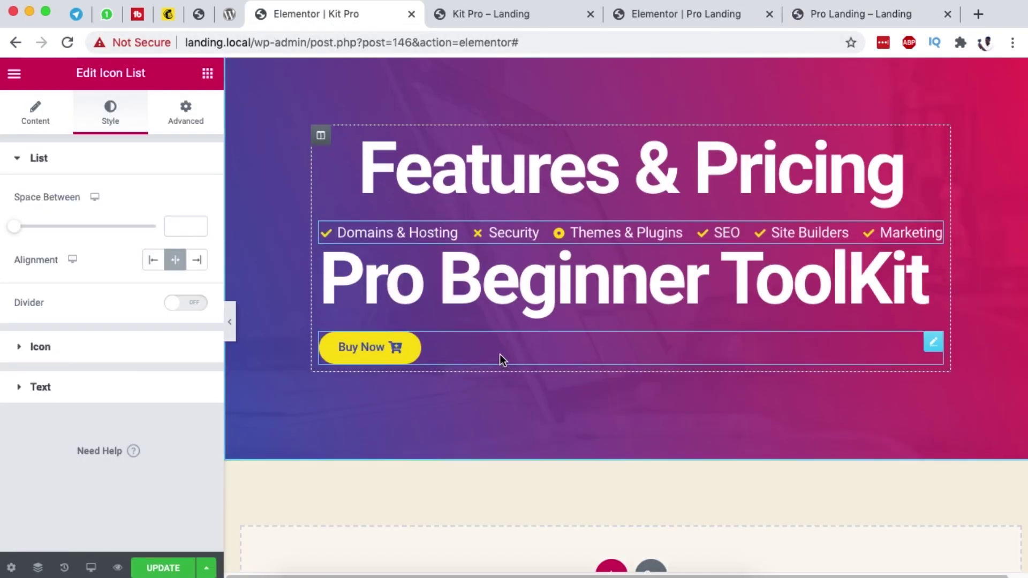
pyautogui.scroll(-1, 498, 360)
# Step: Add a Price Table widget below the big heading and delete the Pro Beginner ToolKit heading
pyautogui.click(206, 76)
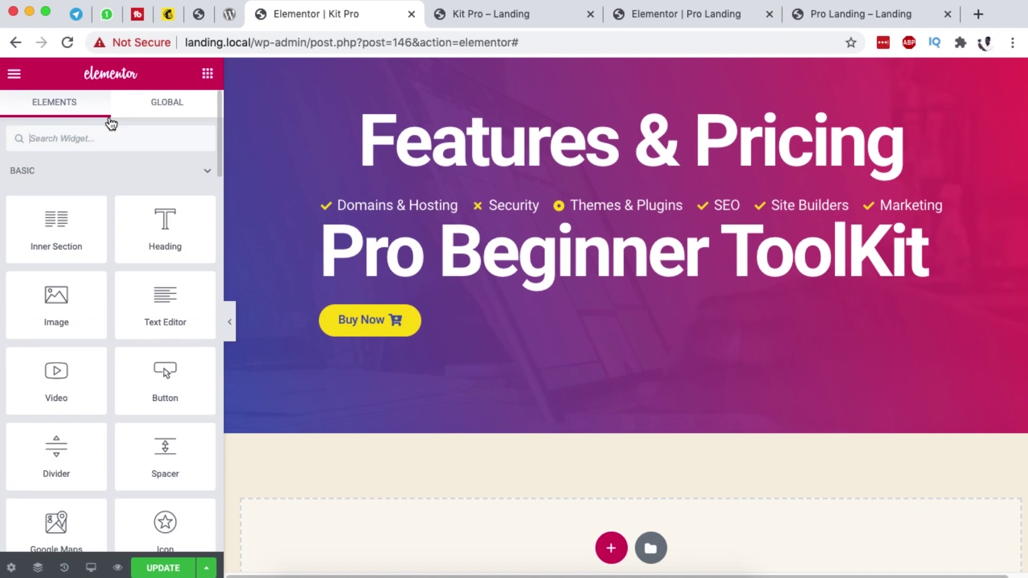
pyautogui.write('pri')
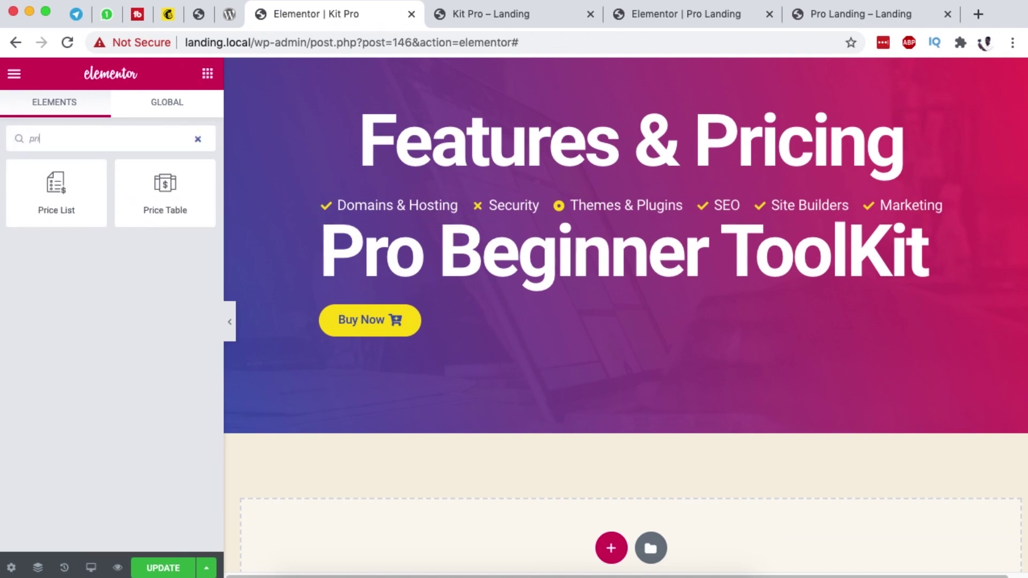
pyautogui.moveTo(165, 202); pyautogui.dragTo(605, 264)
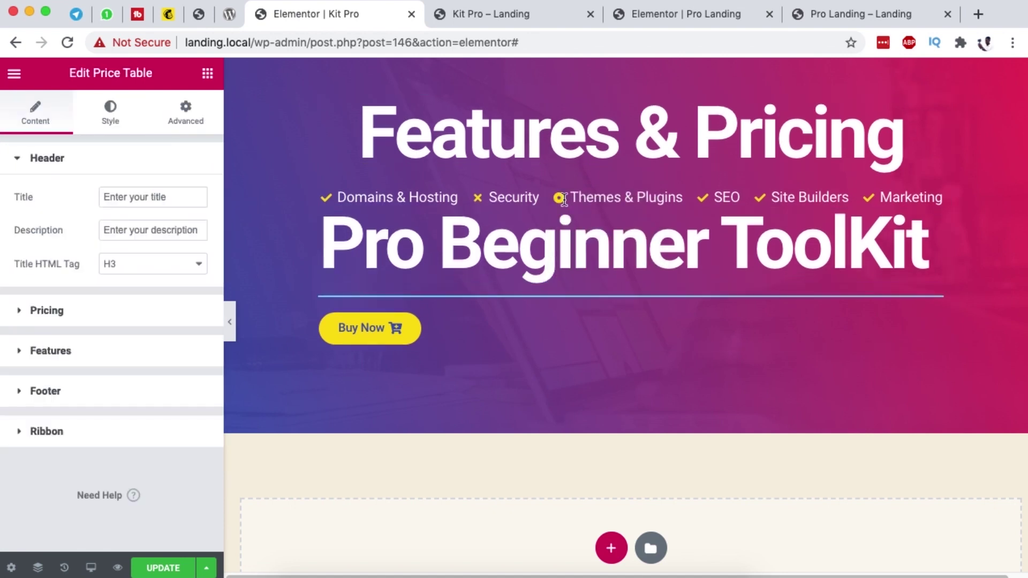
pyautogui.rightClick(933, 198)
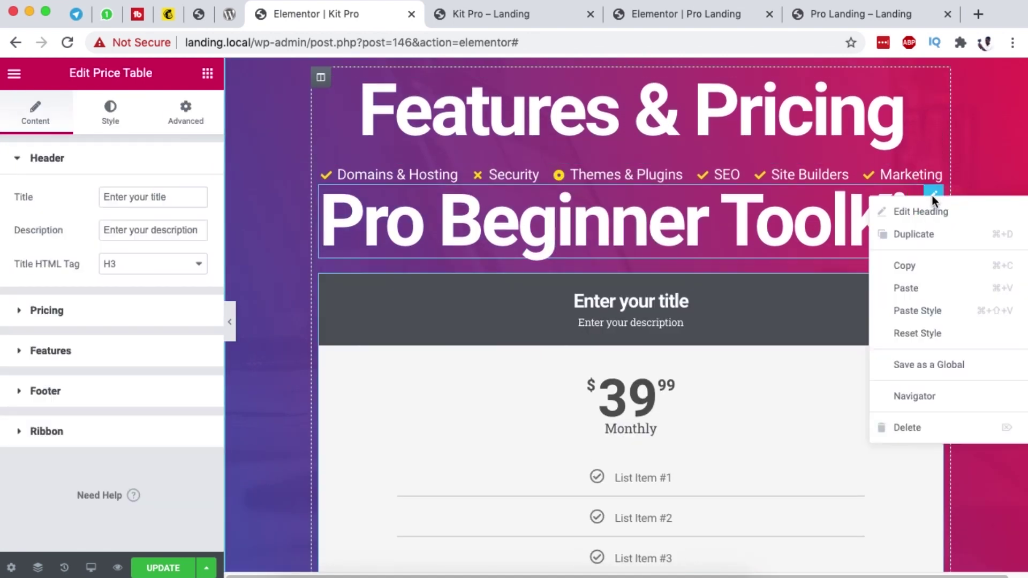
pyautogui.click(942, 426)
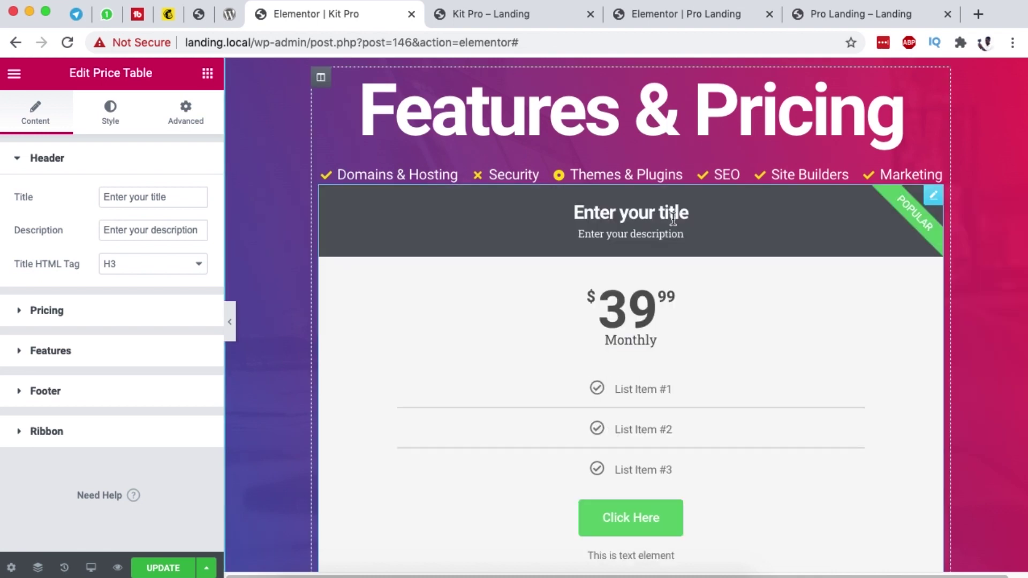
# Step: Move the Icon List directly under the Features & Pricing heading in Navigator
pyautogui.scroll(-6, 676, 265)
pyautogui.scroll(7, 675, 264)
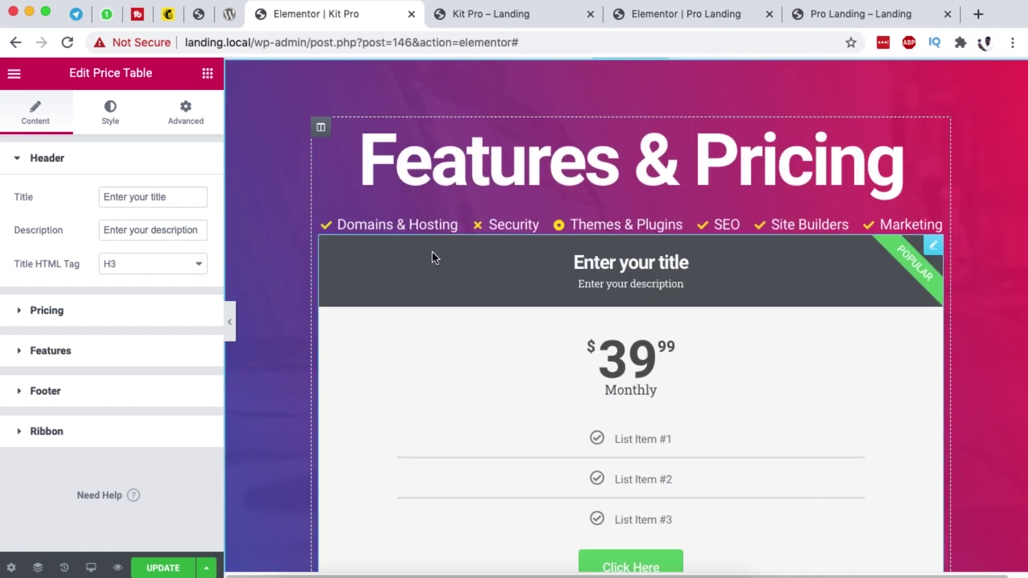
pyautogui.scroll(2, 560, 310)
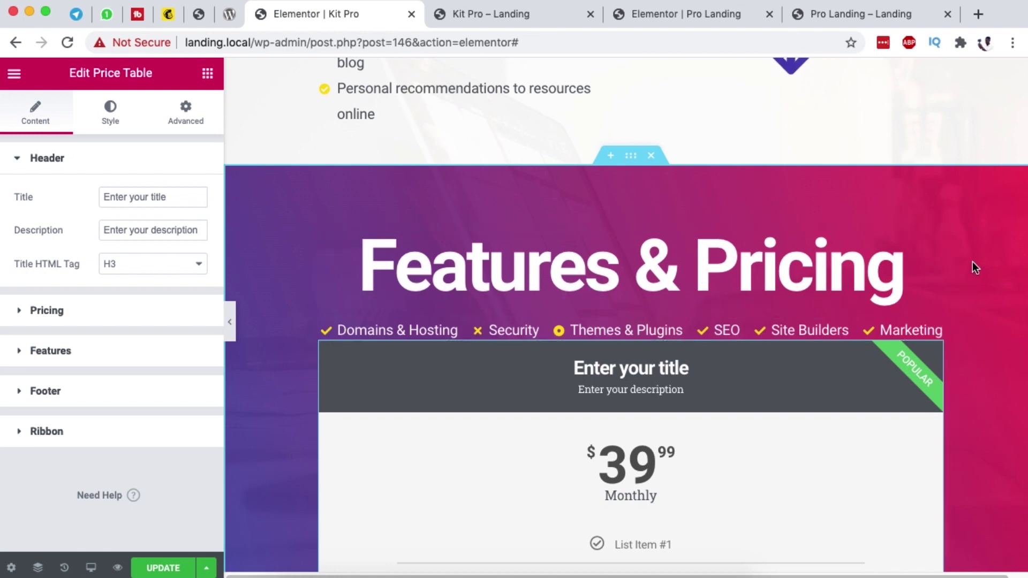
pyautogui.click(930, 244)
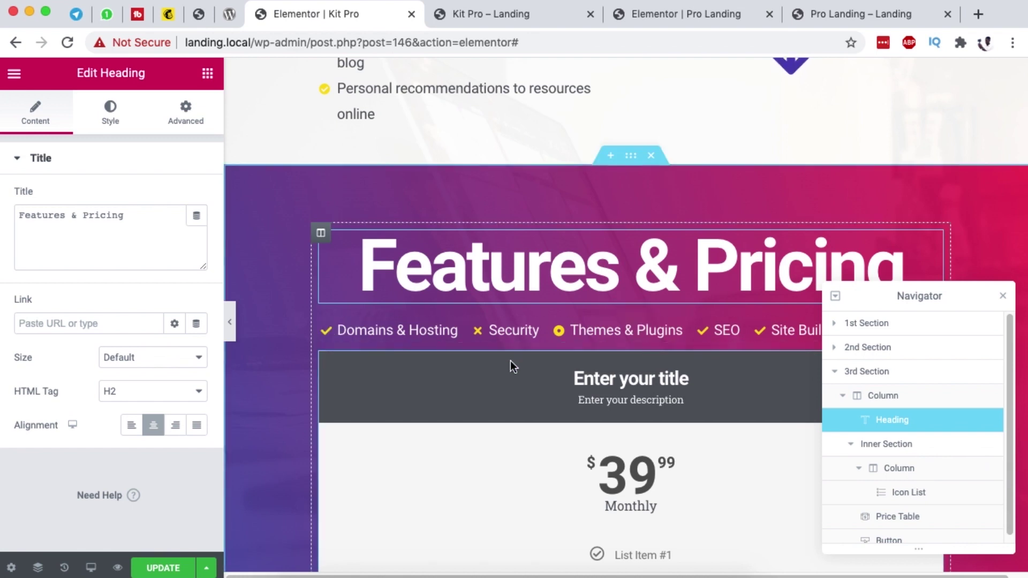
pyautogui.scroll(-3, 502, 335)
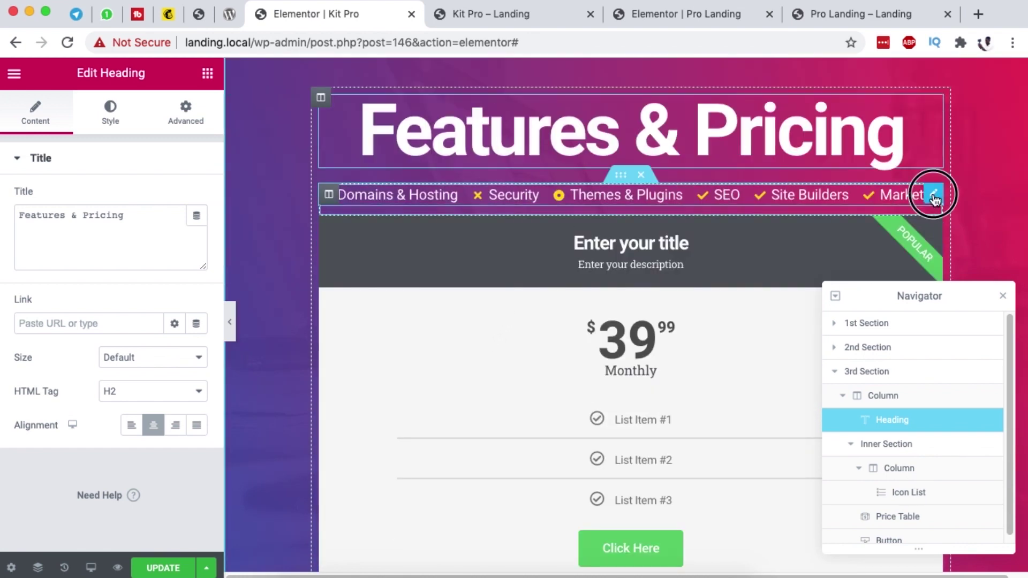
pyautogui.click(936, 196)
pyautogui.moveTo(921, 498); pyautogui.dragTo(918, 417)
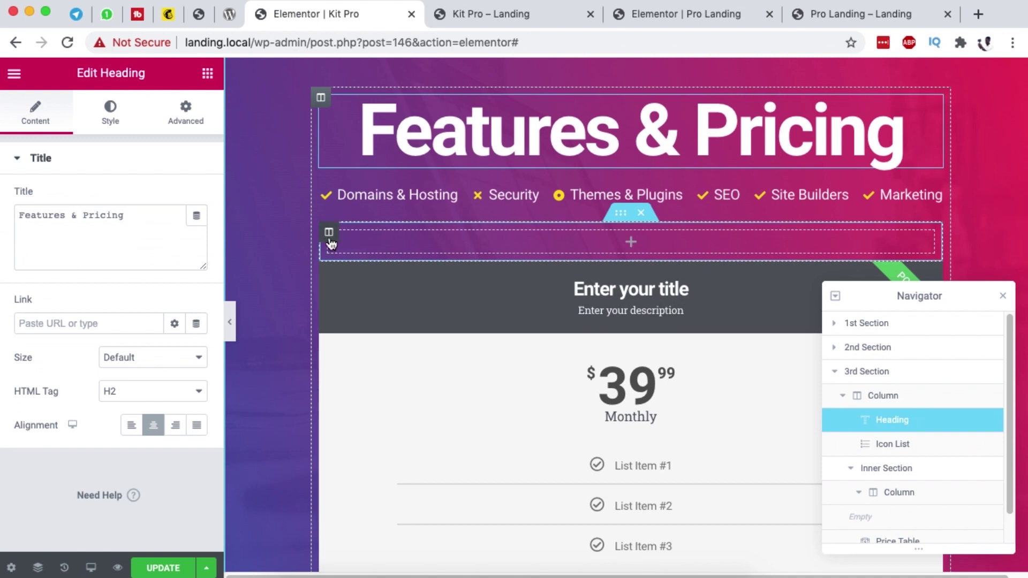
# Step: Add a second column to the inner section
pyautogui.rightClick(329, 240)
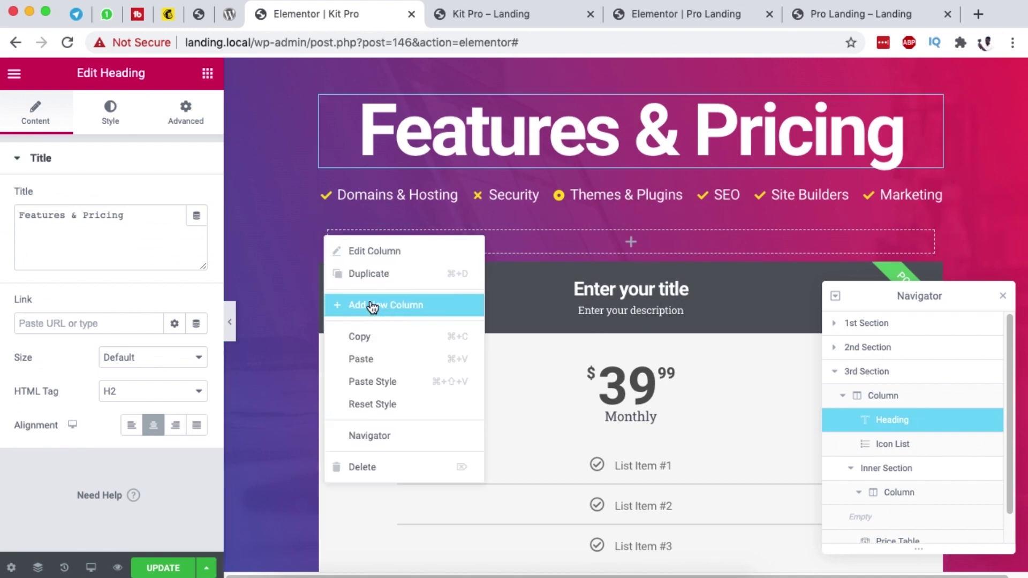
pyautogui.click(373, 307)
pyautogui.scroll(-2, 910, 240)
# Step: Copy the existing price table and paste it into the left and right columns
pyautogui.rightClick(934, 206)
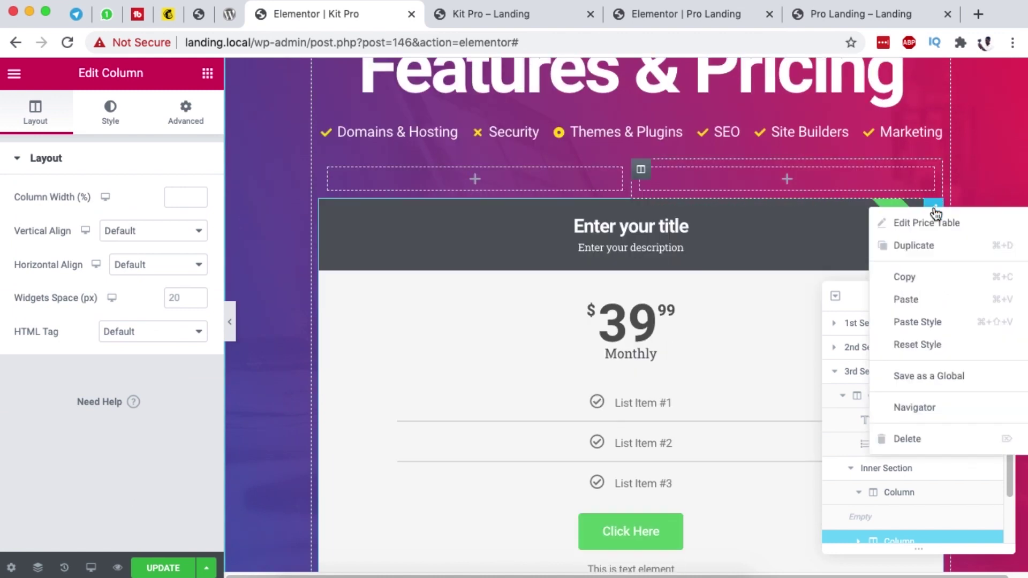
pyautogui.click(917, 279)
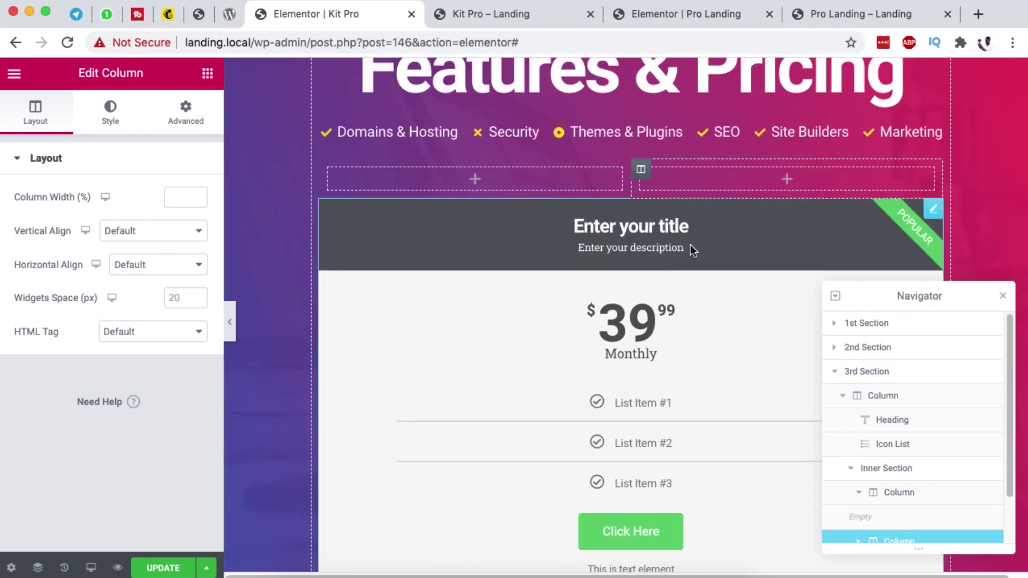
pyautogui.rightClick(569, 180)
pyautogui.click(618, 298)
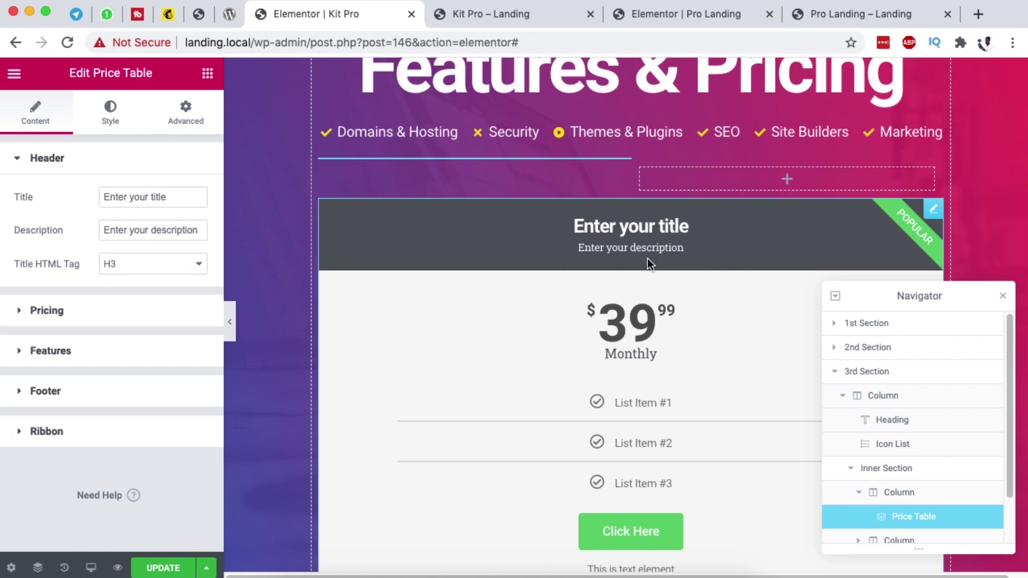
pyautogui.rightClick(723, 232)
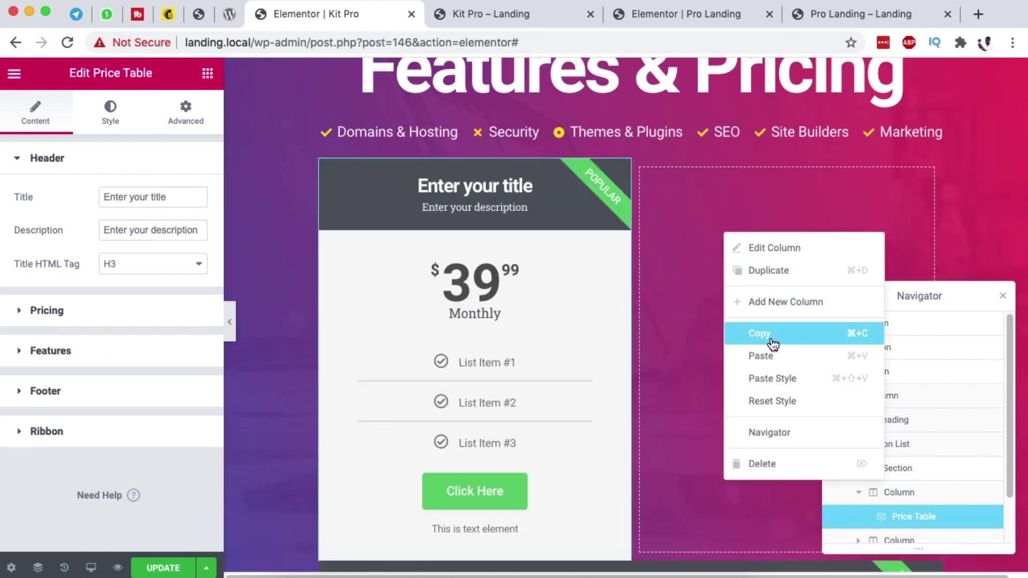
pyautogui.click(769, 363)
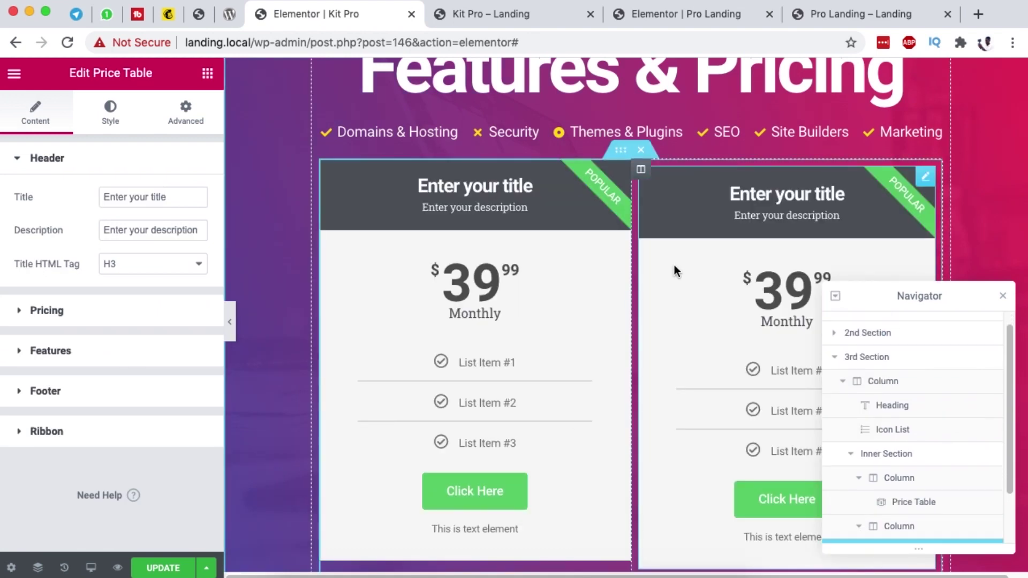
# Step: Delete the extra price table left below the two columns
pyautogui.scroll(-8, 673, 265)
pyautogui.rightClick(934, 173)
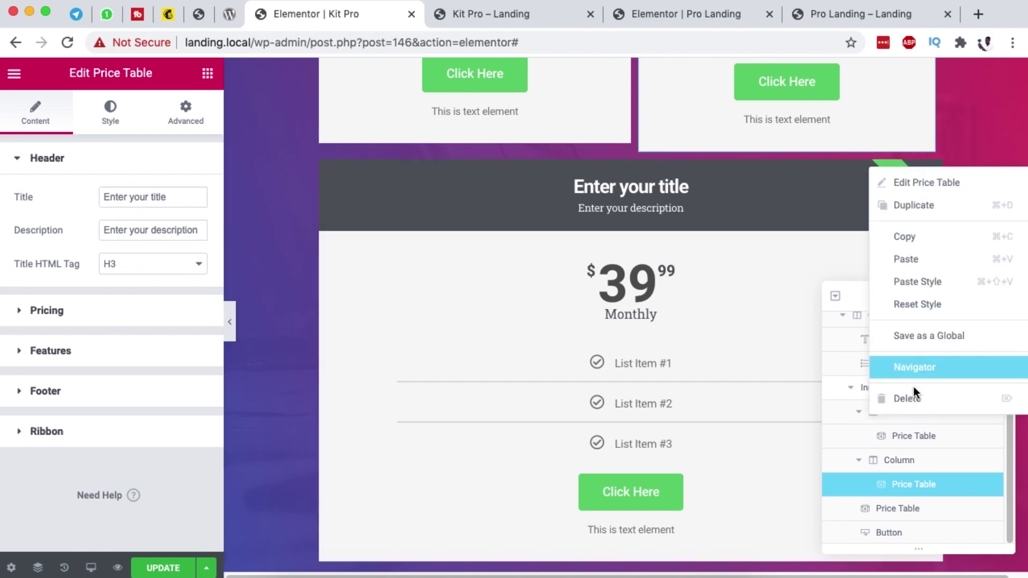
pyautogui.click(921, 394)
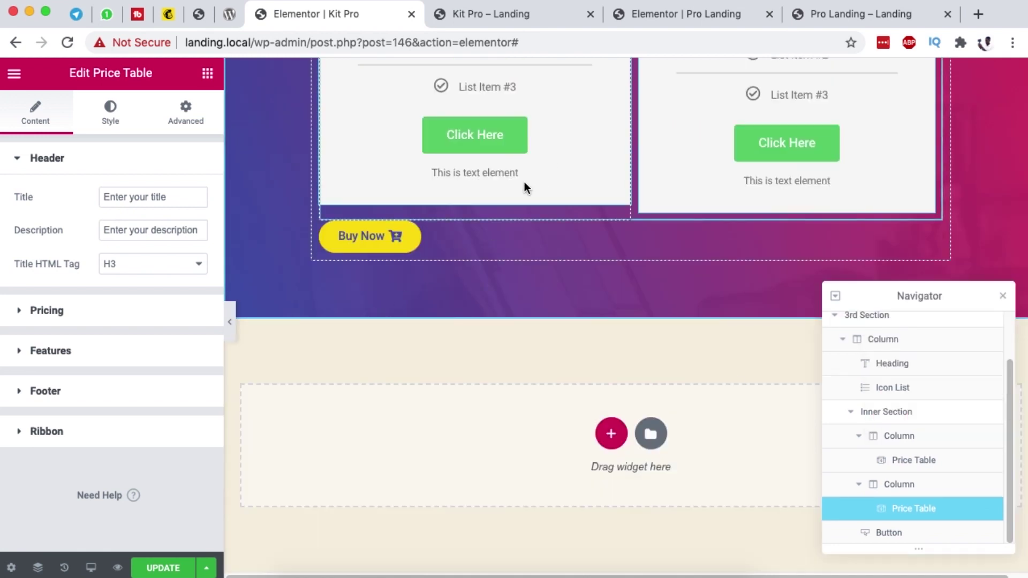
# Step: Compare against the Pro Landing and Kit Pro previews, then return to the Kit Pro editor
pyautogui.click(871, 8)
pyautogui.scroll(-5, 531, 353)
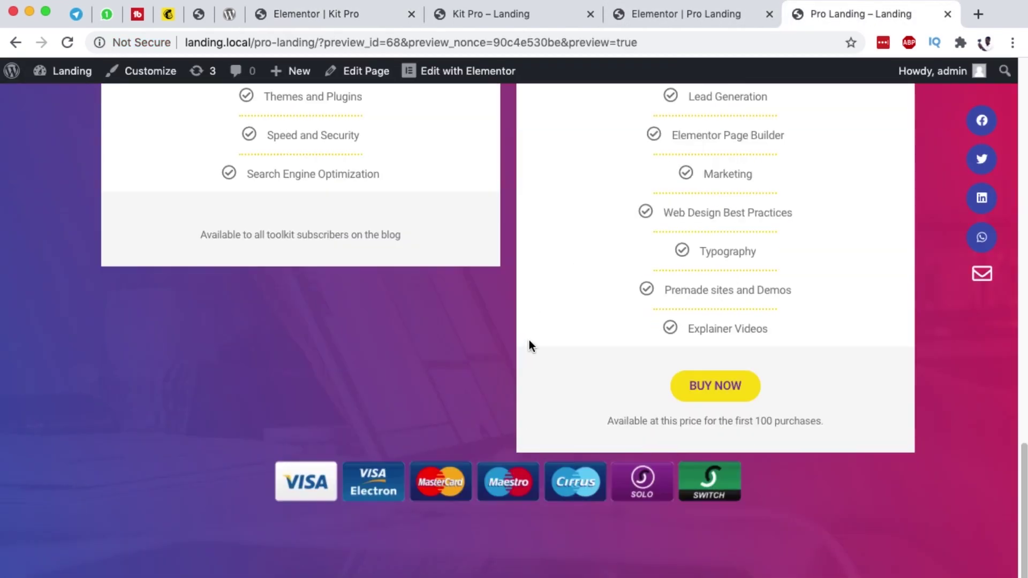
pyautogui.click(493, 18)
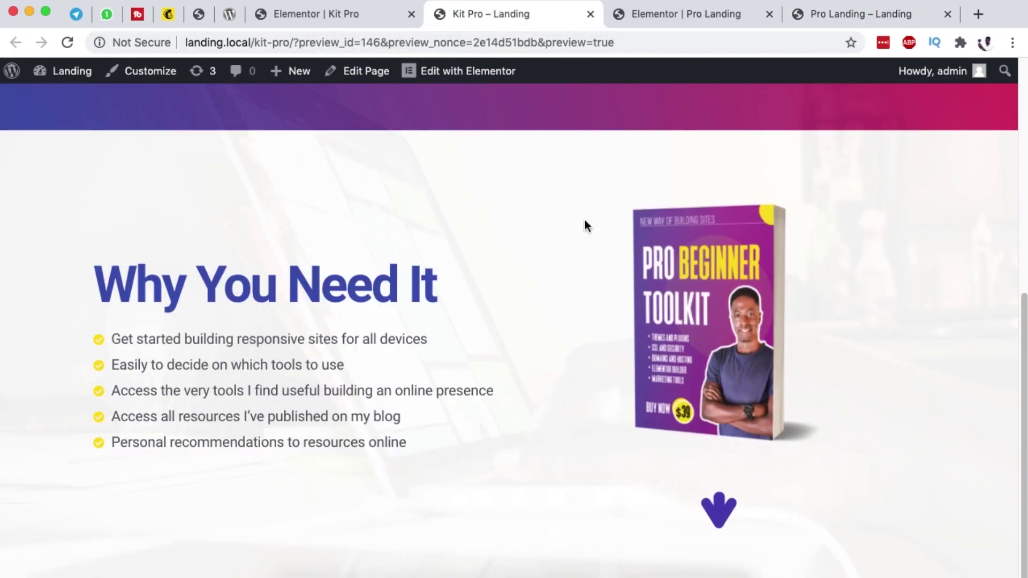
pyautogui.click(352, 16)
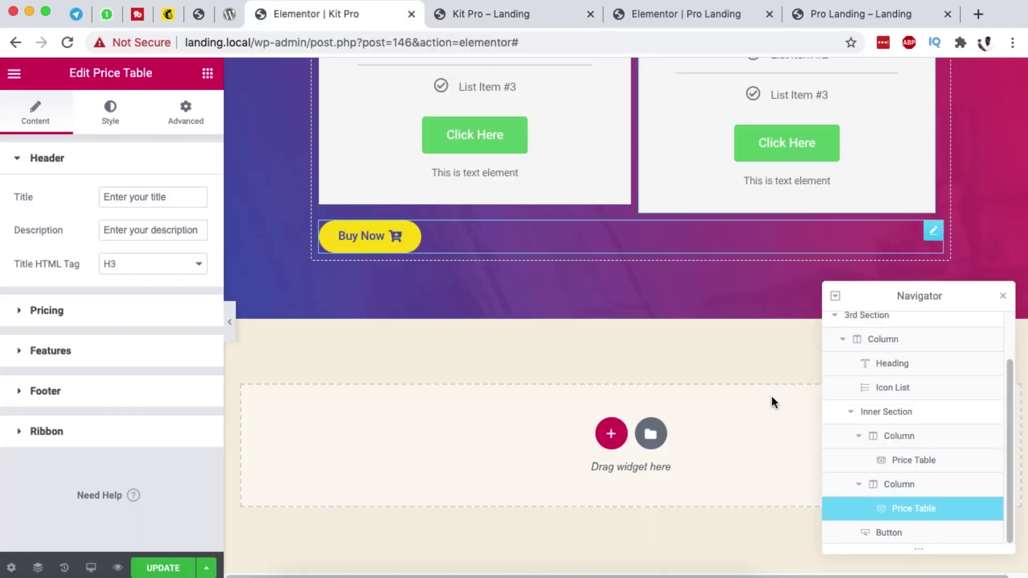
# Step: Remove the Buy Now button and add an Image widget with the payment card logos below the tables
pyautogui.rightClick(929, 242)
pyautogui.click(207, 73)
pyautogui.moveTo(54, 294); pyautogui.dragTo(658, 267)
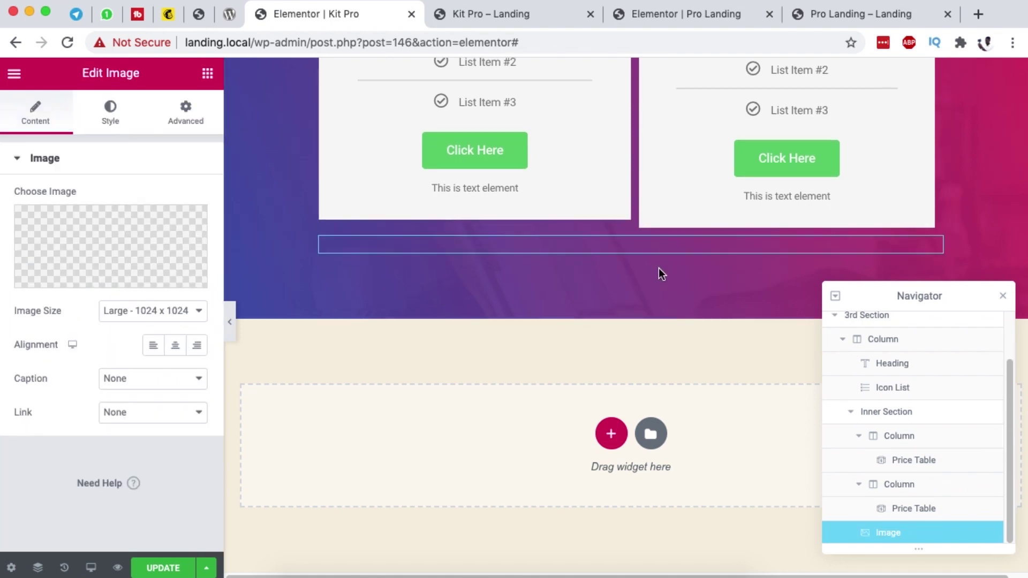
pyautogui.click(200, 262)
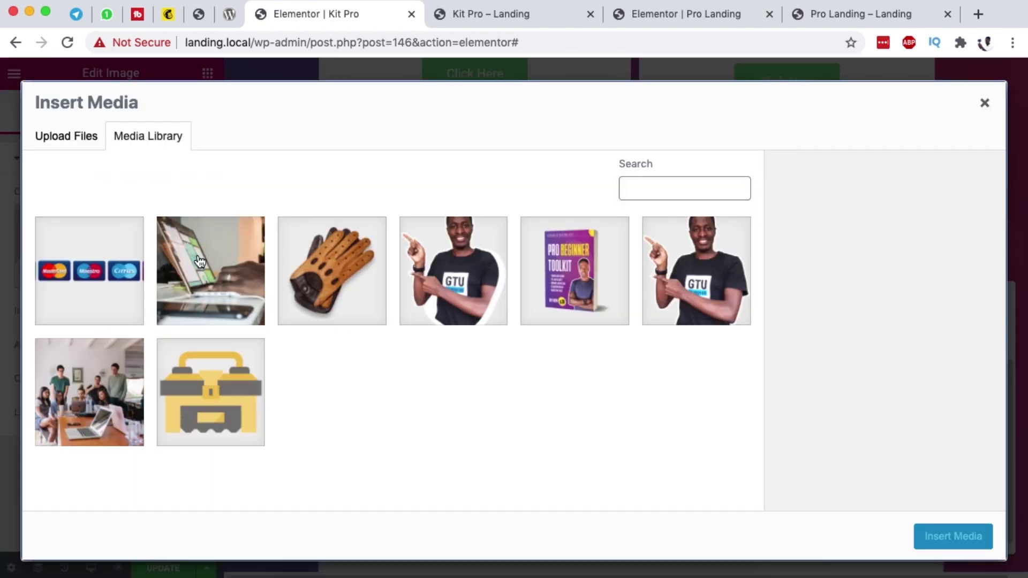
pyautogui.click(37, 251)
pyautogui.click(969, 539)
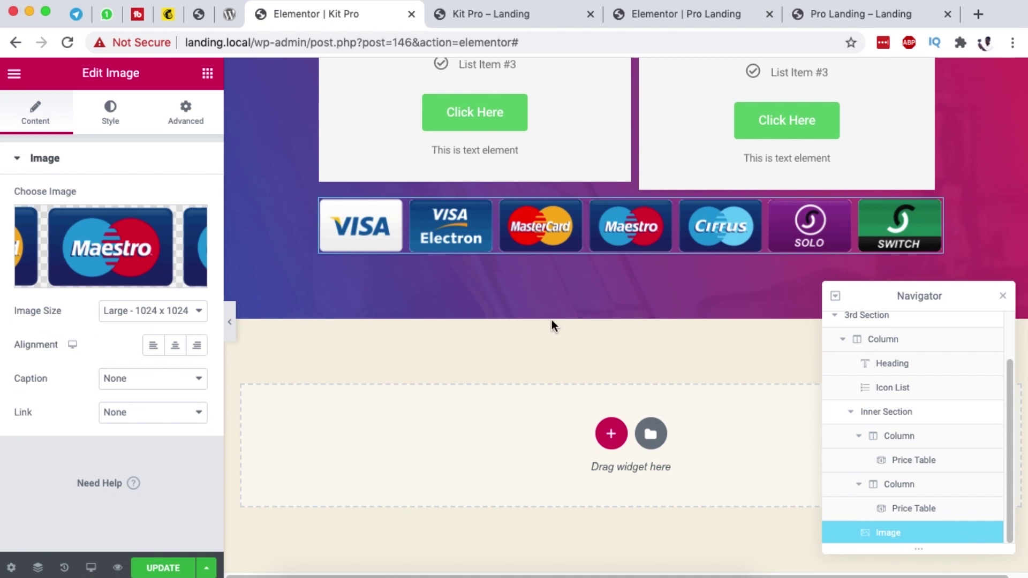
# Step: Set the card logos image size to Medium Large 768 and show the Pro Landing preview
pyautogui.click(179, 310)
pyautogui.click(180, 299)
pyautogui.scroll(2, 731, 209)
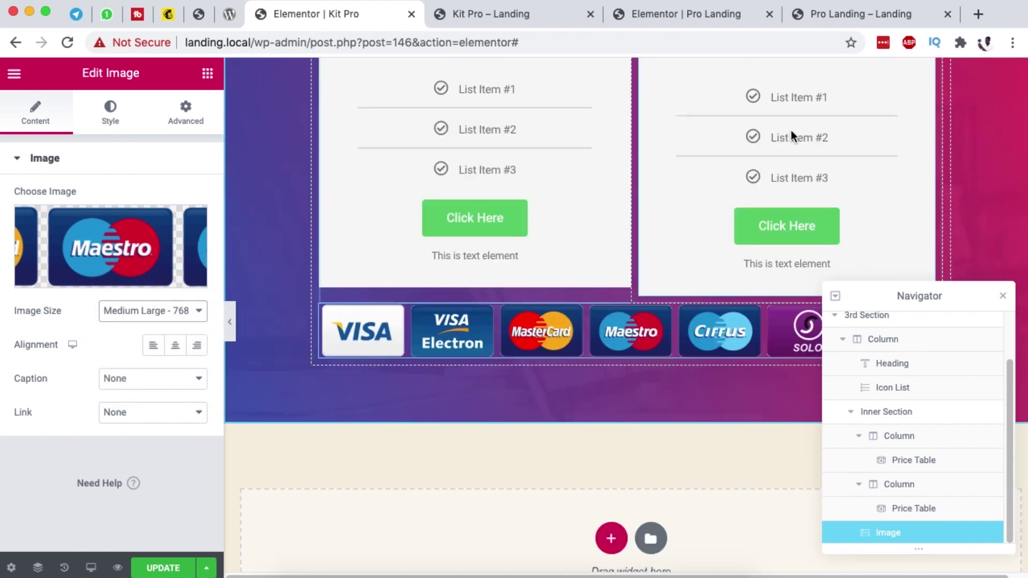
pyautogui.click(821, 17)
pyautogui.scroll(3, 575, 348)
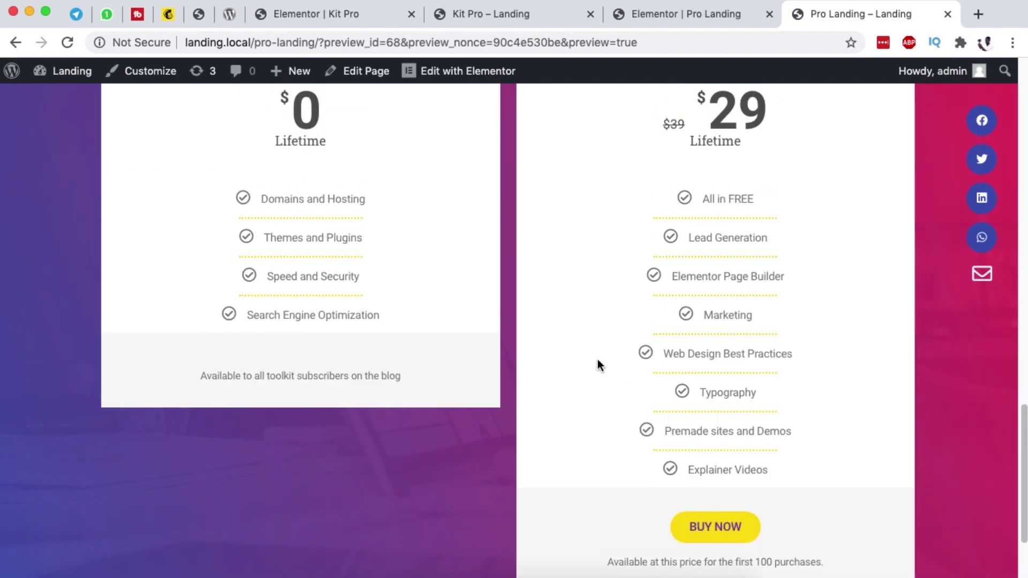
# Step: Title the left price table FREE and clear its placeholder description
pyautogui.scroll(3, 597, 365)
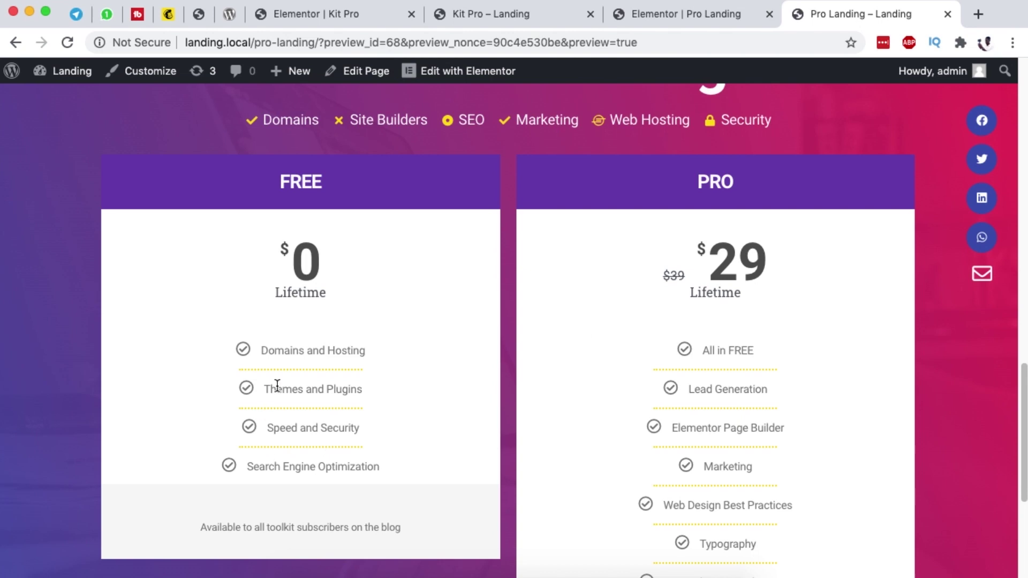
pyautogui.moveTo(263, 345); pyautogui.dragTo(356, 429)
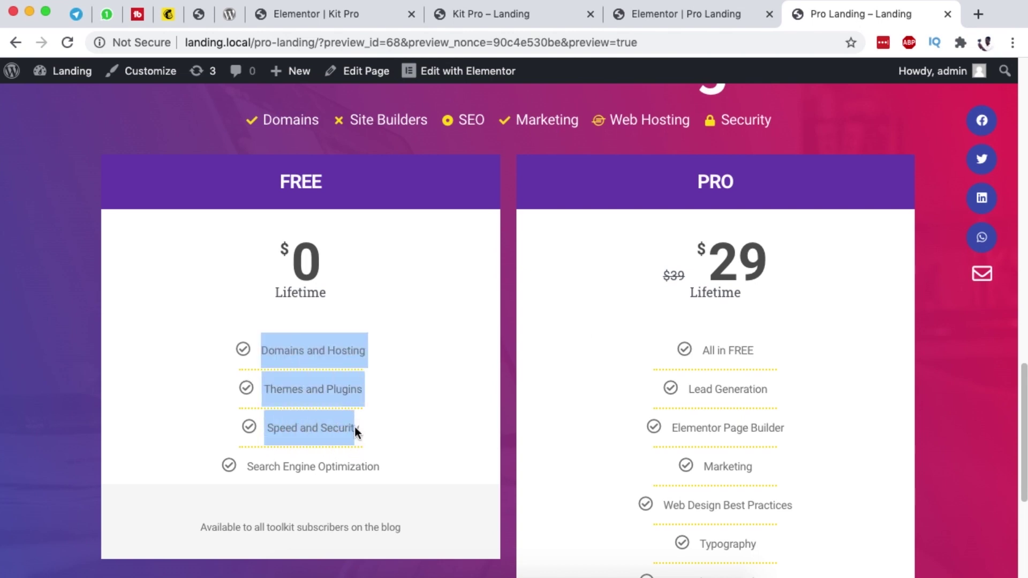
pyautogui.click(364, 16)
pyautogui.scroll(6, 581, 211)
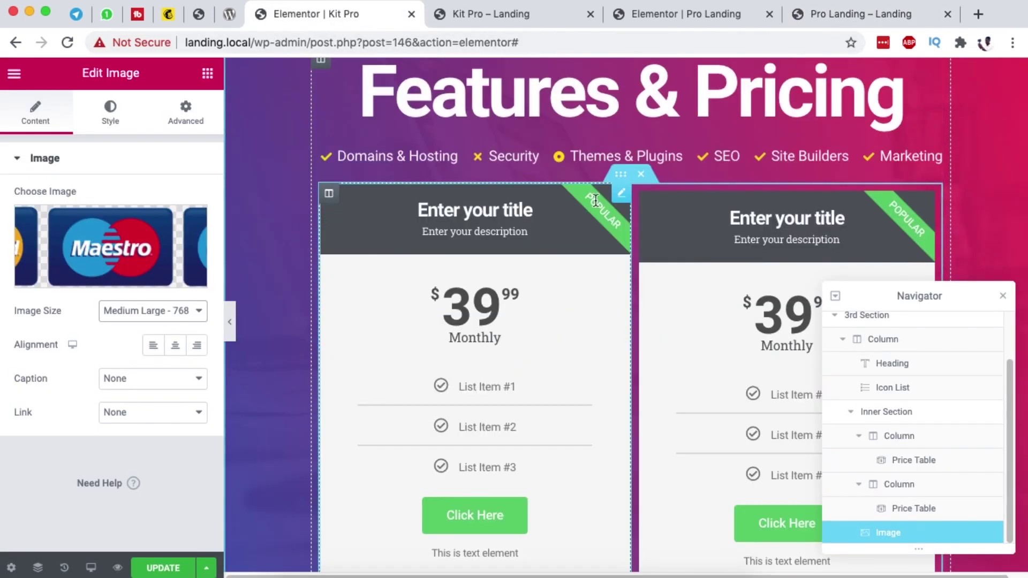
pyautogui.click(621, 192)
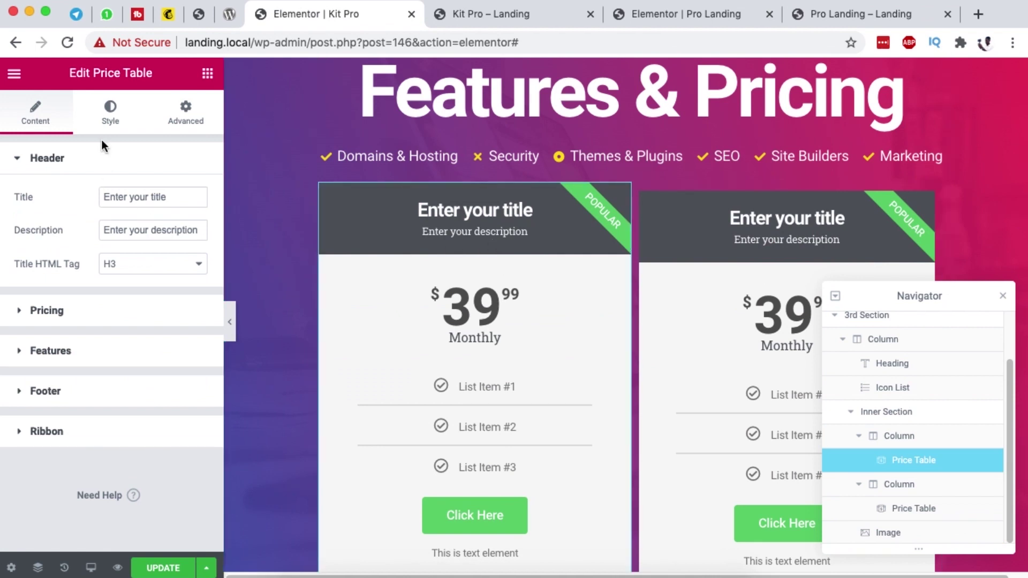
pyautogui.click(152, 195)
pyautogui.press('super+a')
pyautogui.write('FREE')
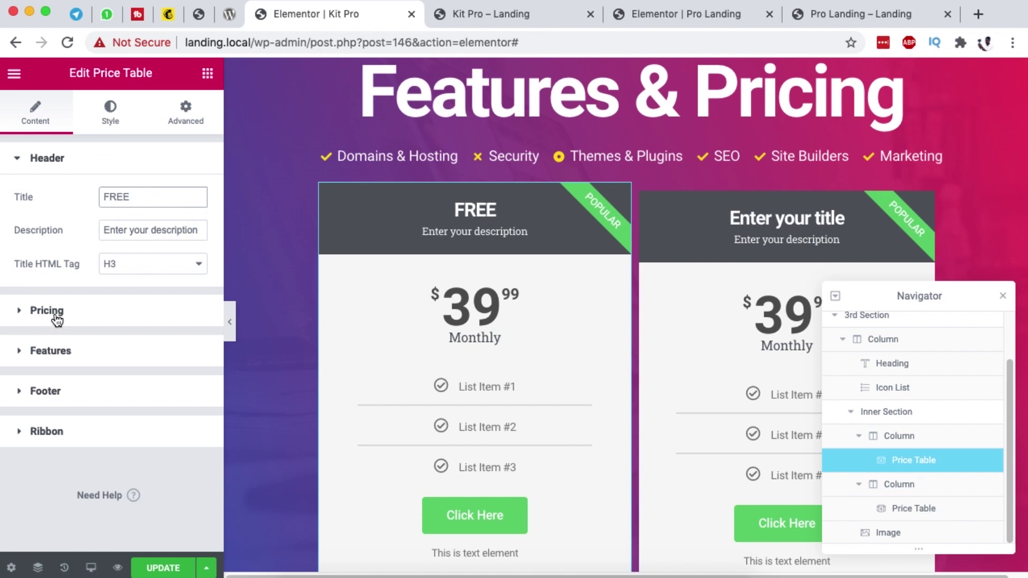
pyautogui.moveTo(199, 230); pyautogui.dragTo(102, 231)
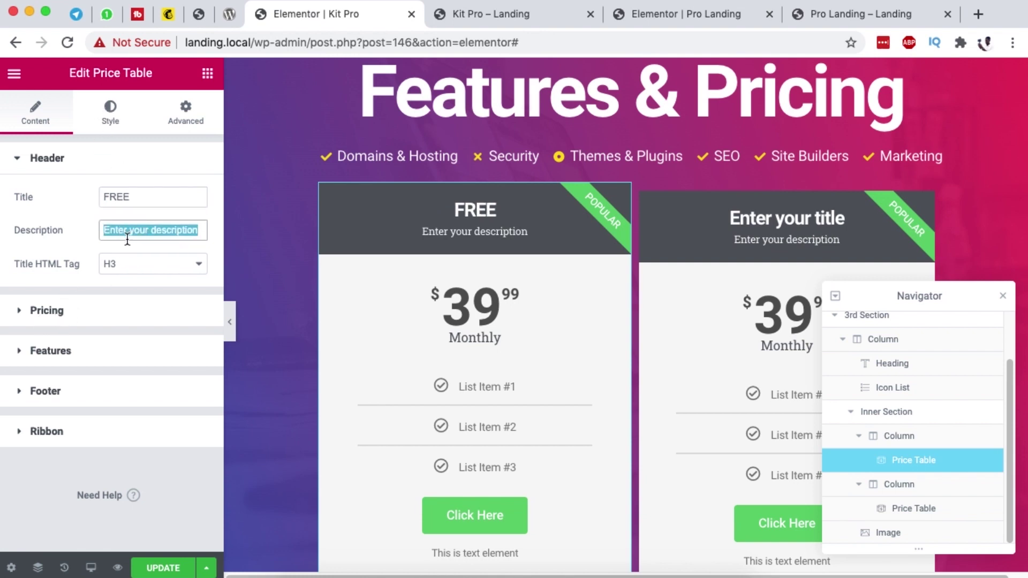
pyautogui.press('BackSpace')
# Step: Set the left table's price to 0 and its period to Lifetime
pyautogui.click(96, 312)
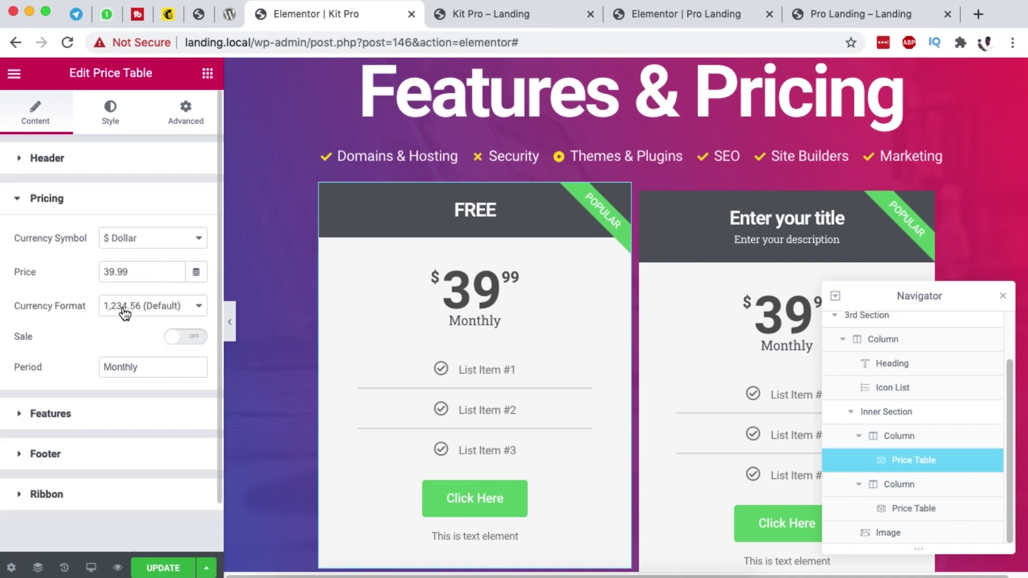
pyautogui.doubleClick(126, 271)
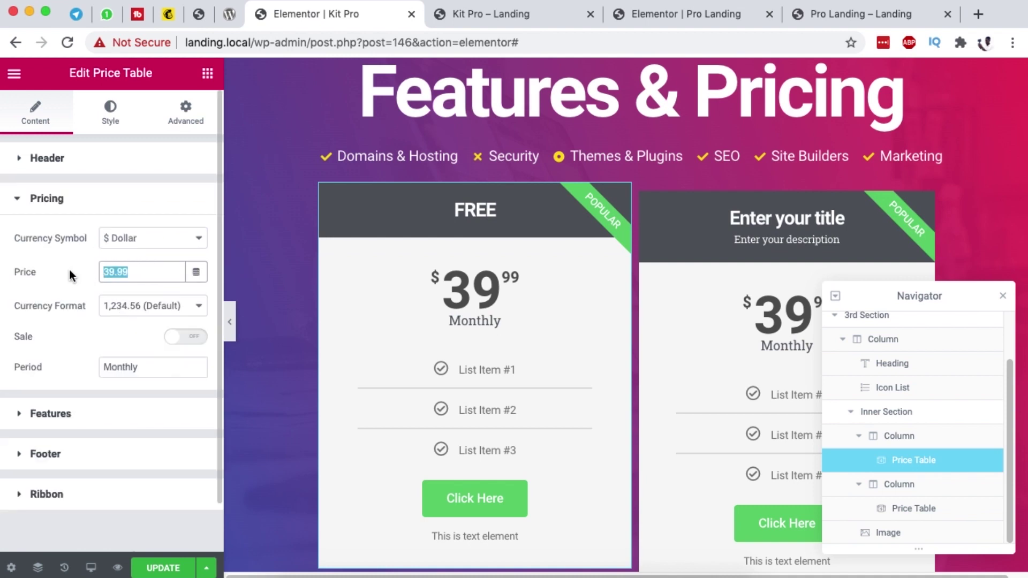
pyautogui.write('0')
pyautogui.scroll(-1, 92, 289)
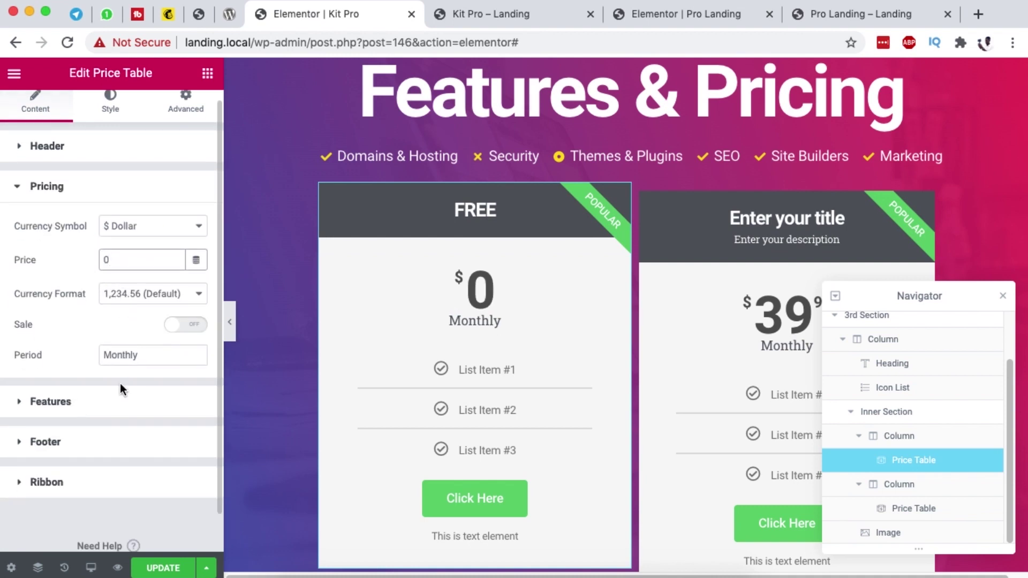
pyautogui.doubleClick(126, 355)
pyautogui.write('Lif')
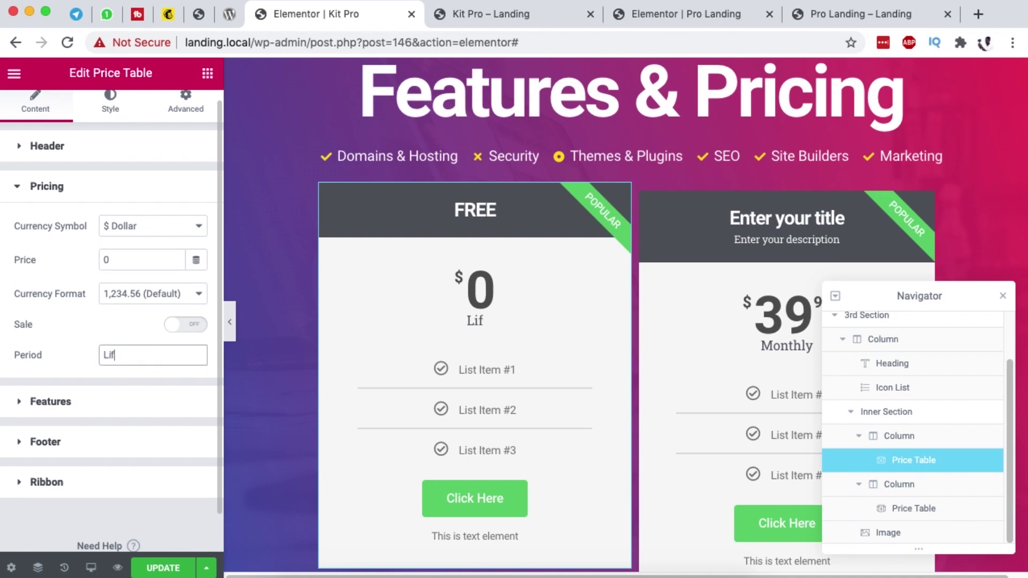
pyautogui.write('etime')
# Step: Review the FREE table's feature items against the Pro Landing reference page
pyautogui.click(102, 400)
pyautogui.scroll(-3, 123, 317)
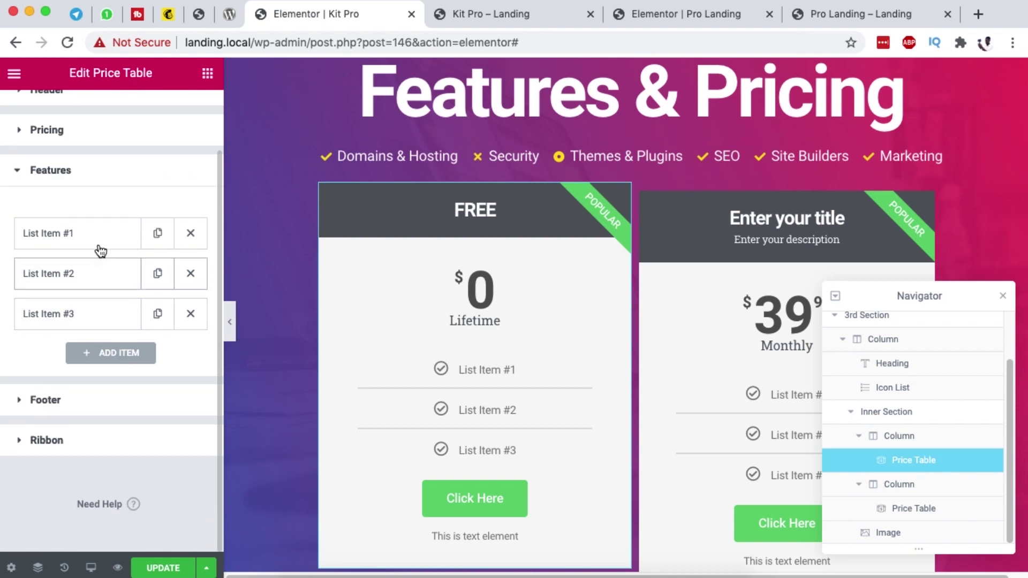
pyautogui.click(85, 234)
pyautogui.click(87, 235)
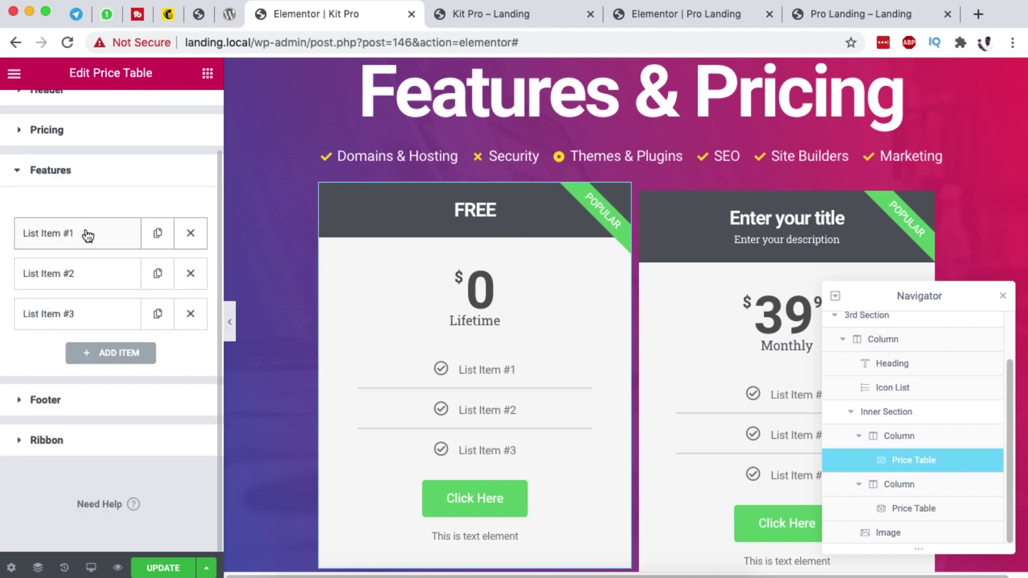
pyautogui.click(60, 276)
pyautogui.click(84, 234)
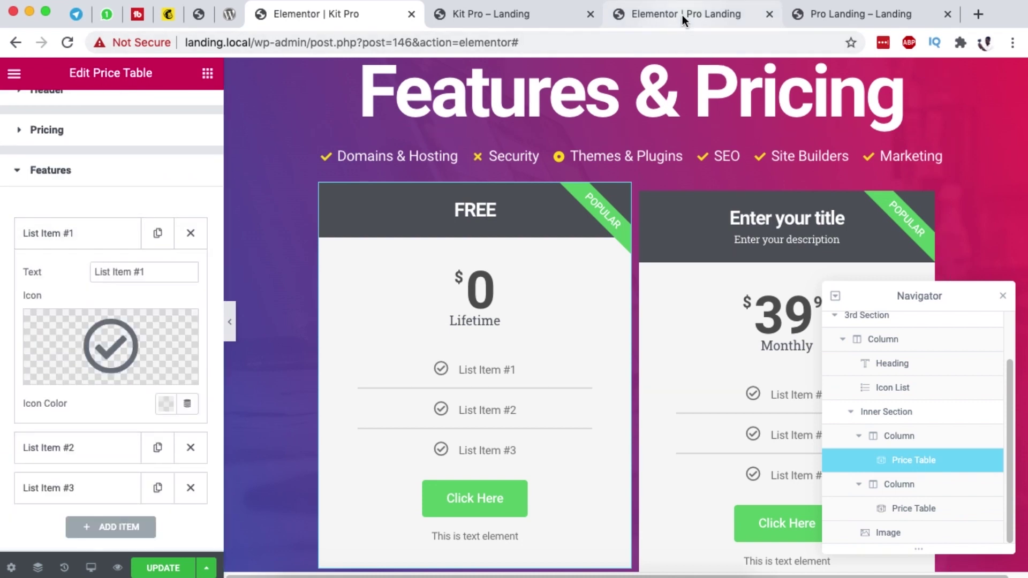
pyautogui.click(682, 15)
pyautogui.scroll(-5, 561, 386)
pyautogui.scroll(-2, 441, 410)
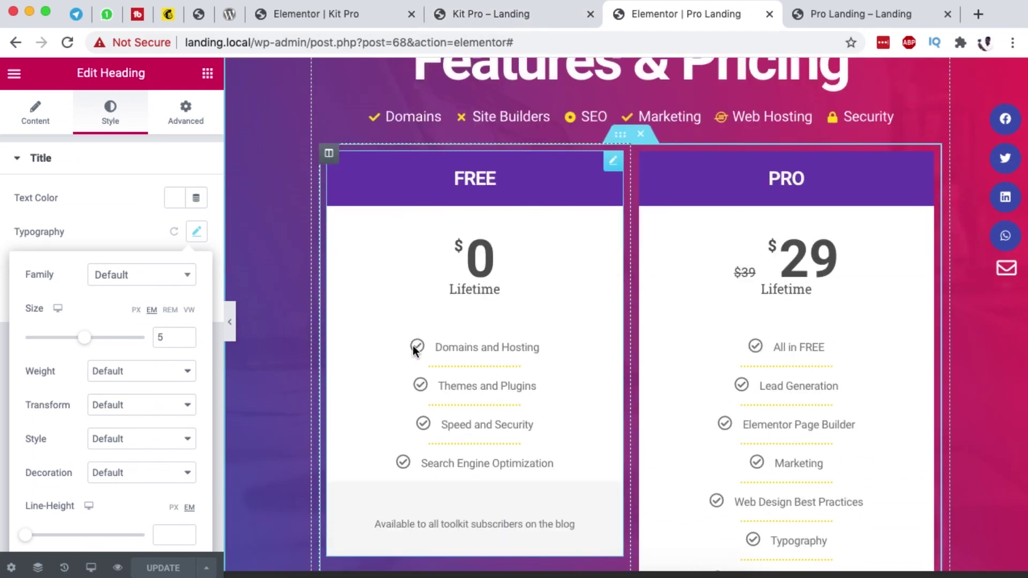
pyautogui.scroll(-2, 803, 343)
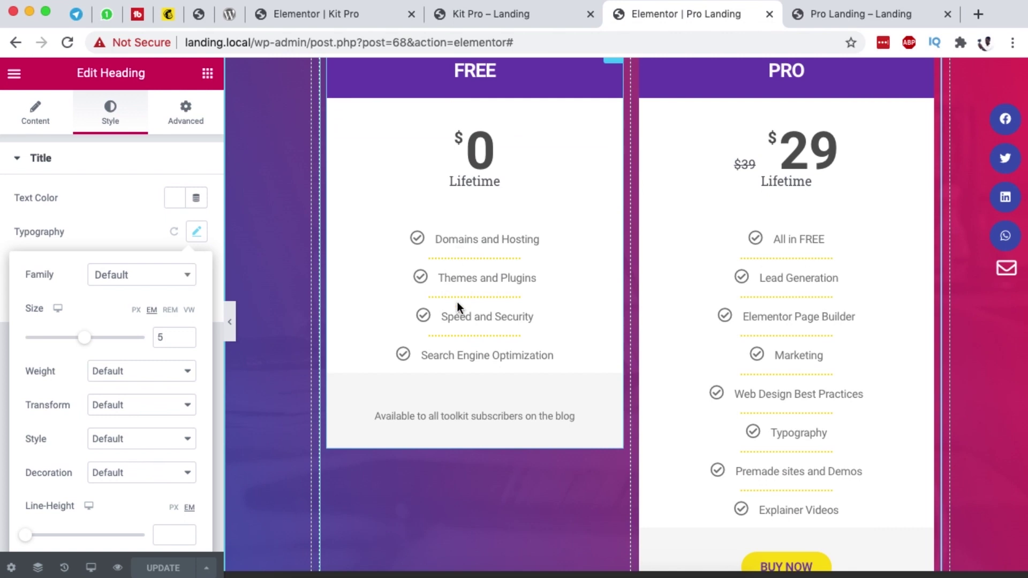
pyautogui.click(300, 16)
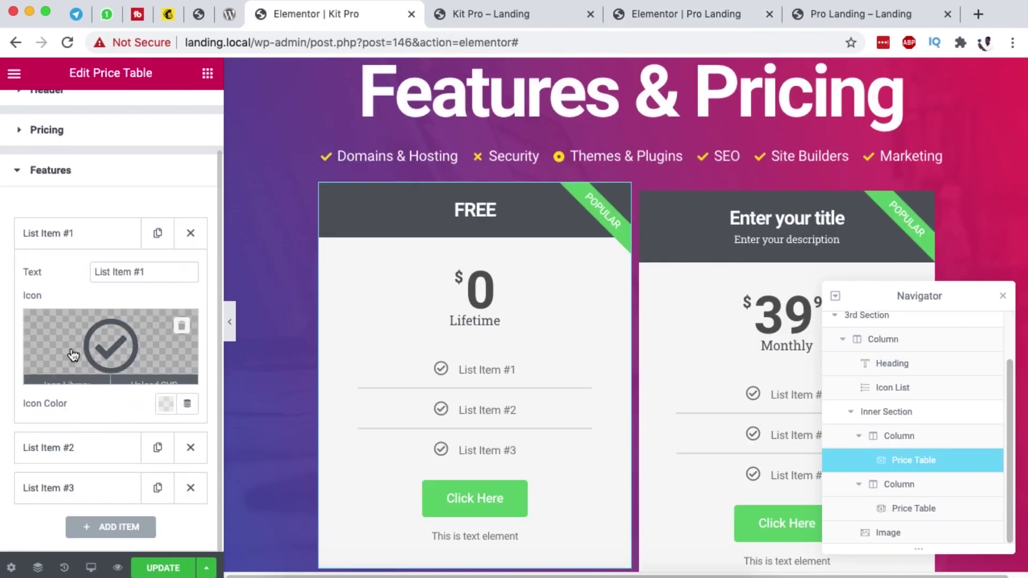
pyautogui.click(89, 230)
pyautogui.scroll(-2, 431, 423)
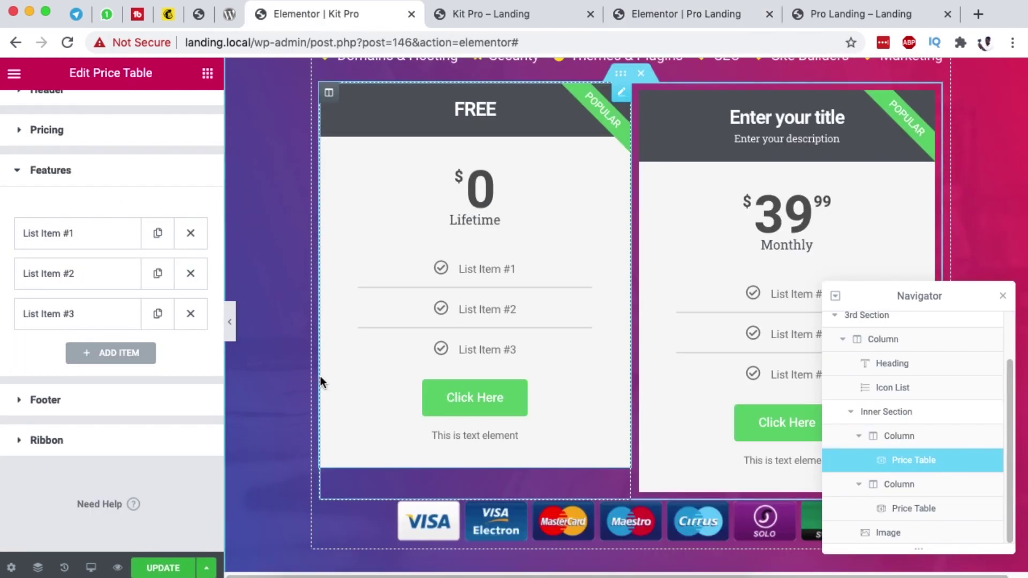
# Step: Clear the FREE table's button text and button link
pyautogui.click(97, 399)
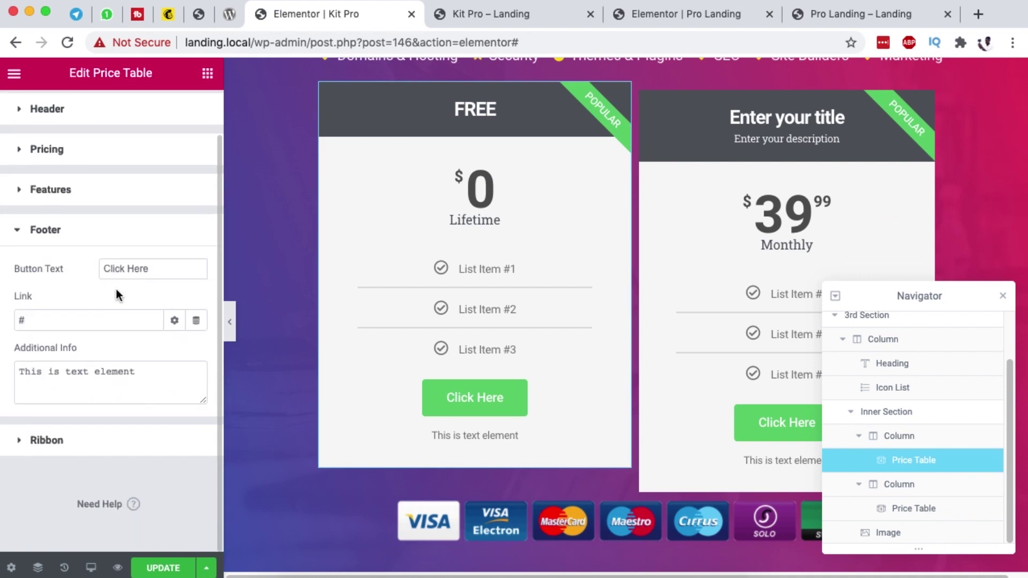
pyautogui.tripleClick(145, 268)
pyautogui.press('BackSpace')
pyautogui.click(34, 327)
pyautogui.press('BackSpace')
# Step: Set the footer note to 'Available to all toolkit subscribers on the blog' and hide the ribbon
pyautogui.click(44, 378)
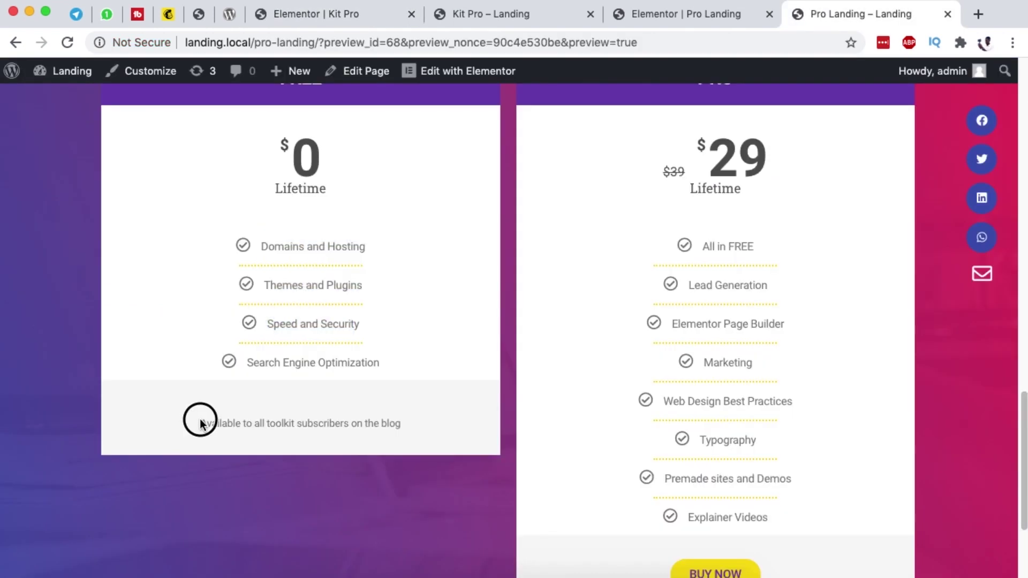
pyautogui.moveTo(200, 424); pyautogui.dragTo(412, 424)
pyautogui.press('super+c')
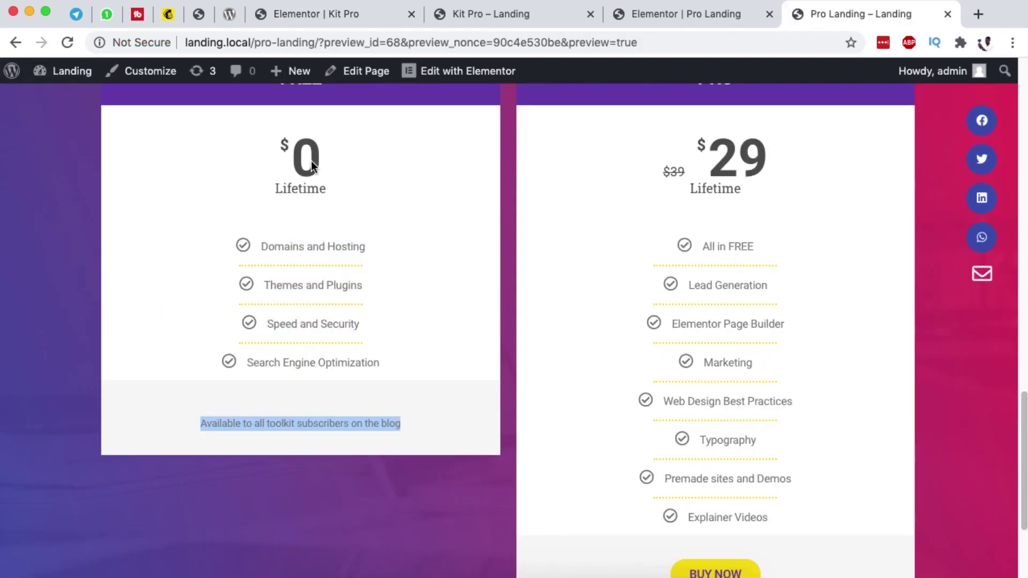
pyautogui.click(328, 16)
pyautogui.doubleClick(76, 371)
pyautogui.press('super+a')
pyautogui.press('super+v')
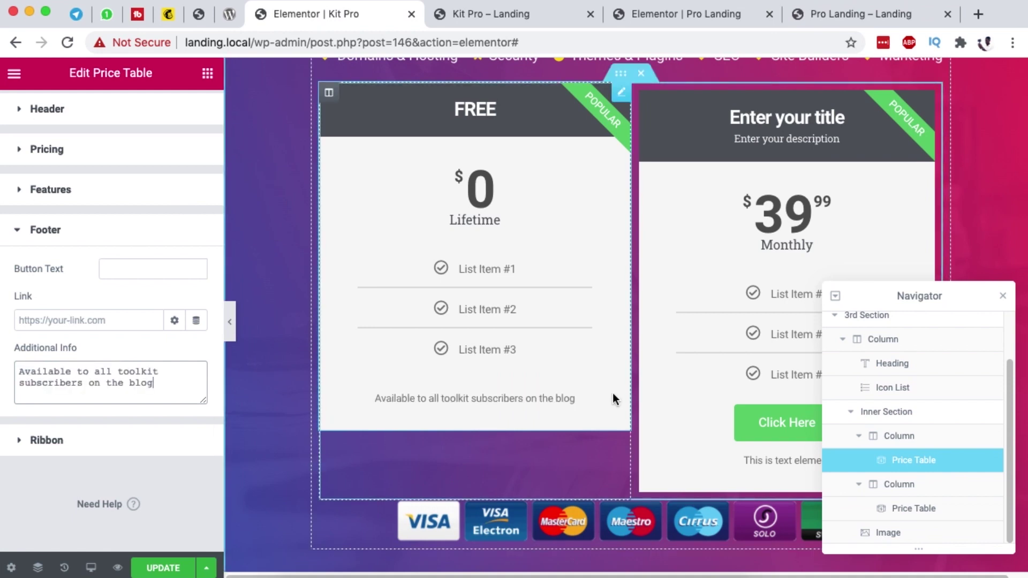
pyautogui.click(28, 438)
pyautogui.click(175, 373)
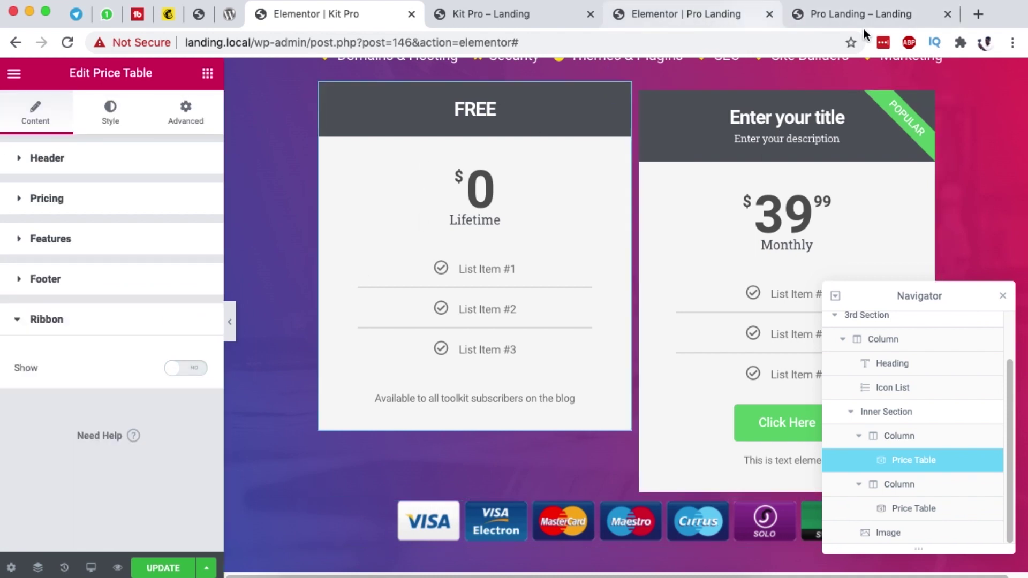
# Step: Title the second price table PRO and remove its description
pyautogui.click(922, 103)
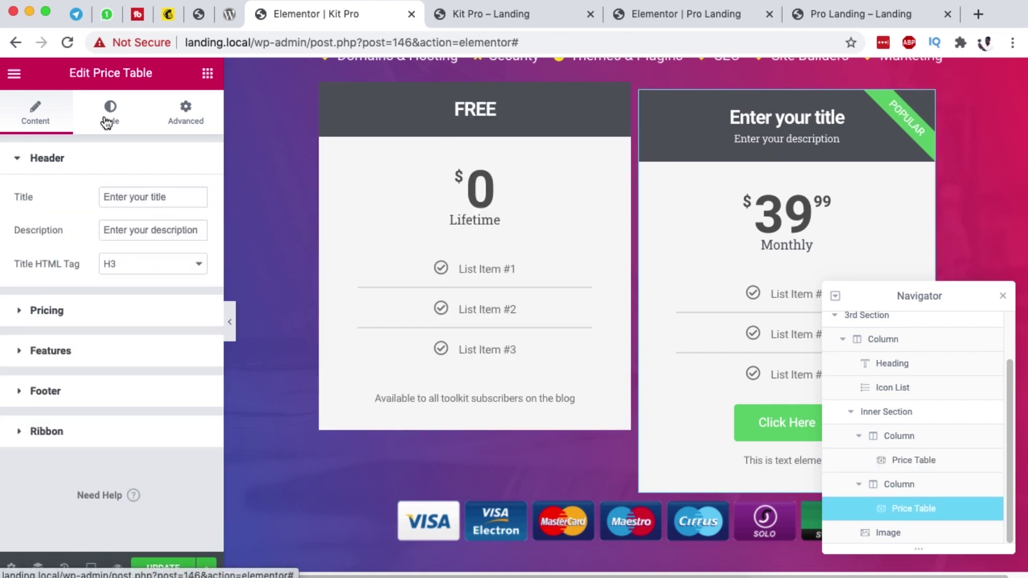
pyautogui.tripleClick(132, 198)
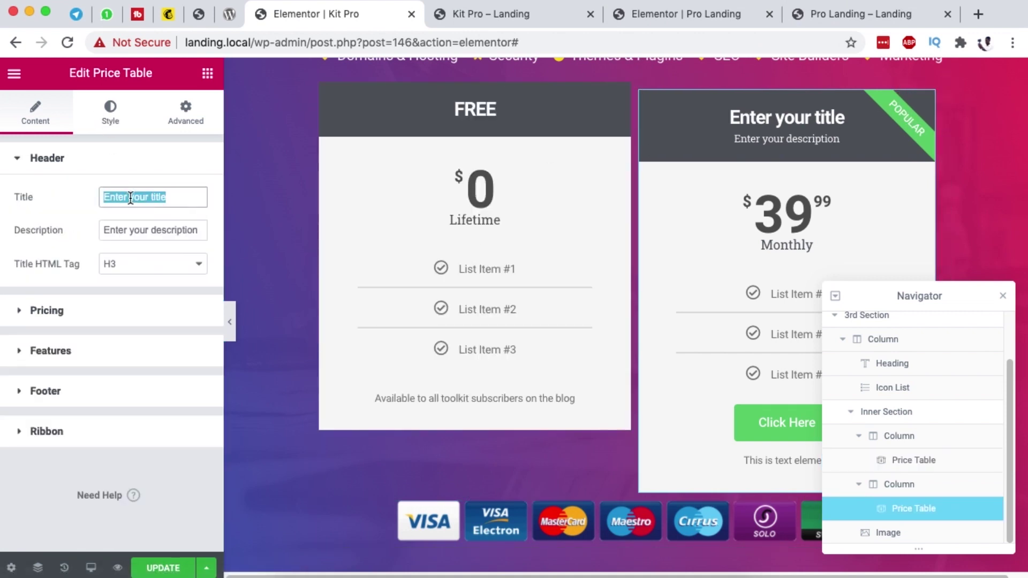
pyautogui.write('PRO')
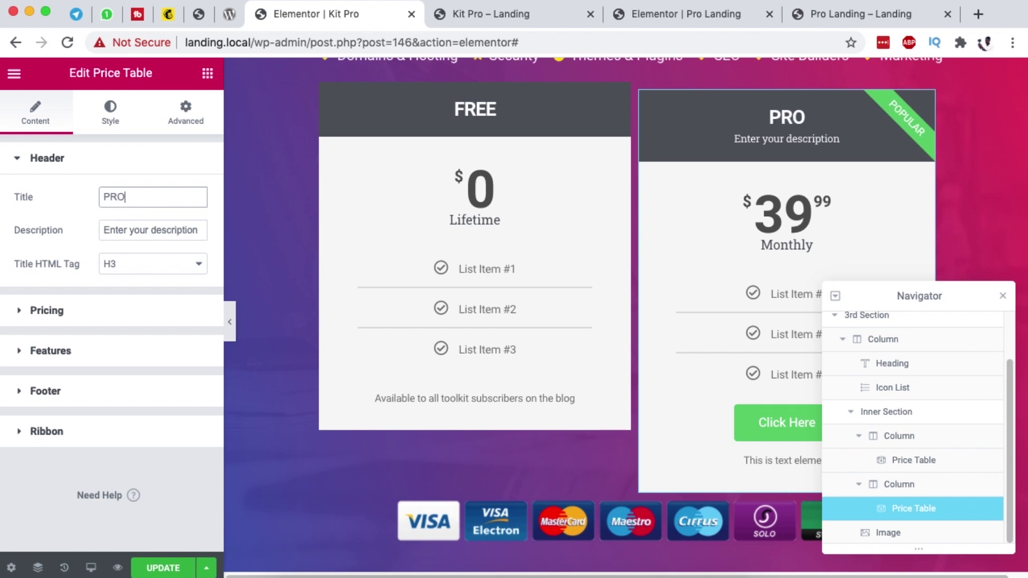
pyautogui.press('Tab')
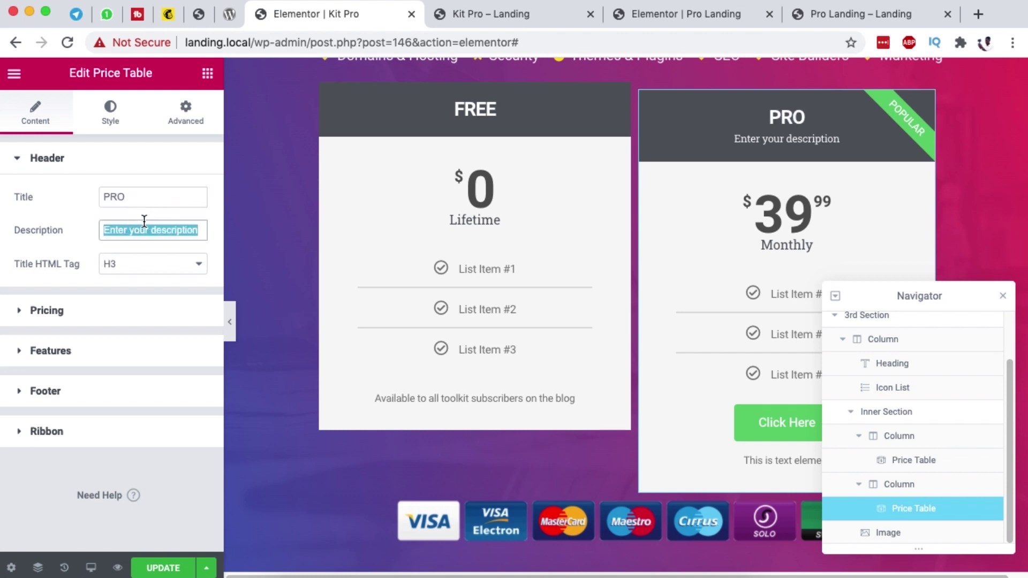
pyautogui.press('BackSpace')
# Step: Set PRO pricing to $29 Lifetime, on sale from an original price of $39
pyautogui.click(45, 314)
pyautogui.moveTo(132, 271); pyautogui.dragTo(117, 271)
pyautogui.press('BackSpace')
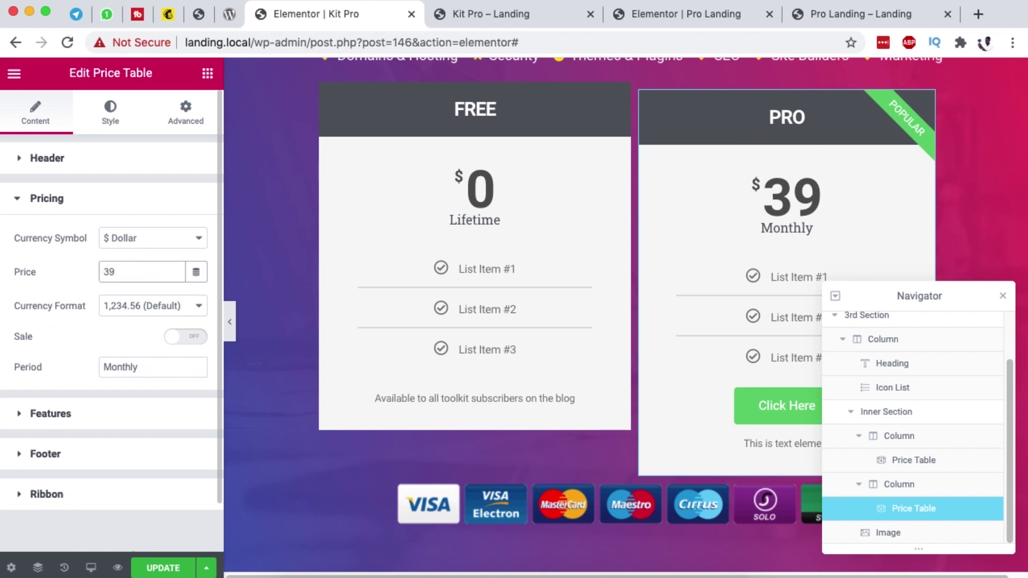
pyautogui.moveTo(147, 367); pyautogui.dragTo(74, 369)
pyautogui.write('Lif')
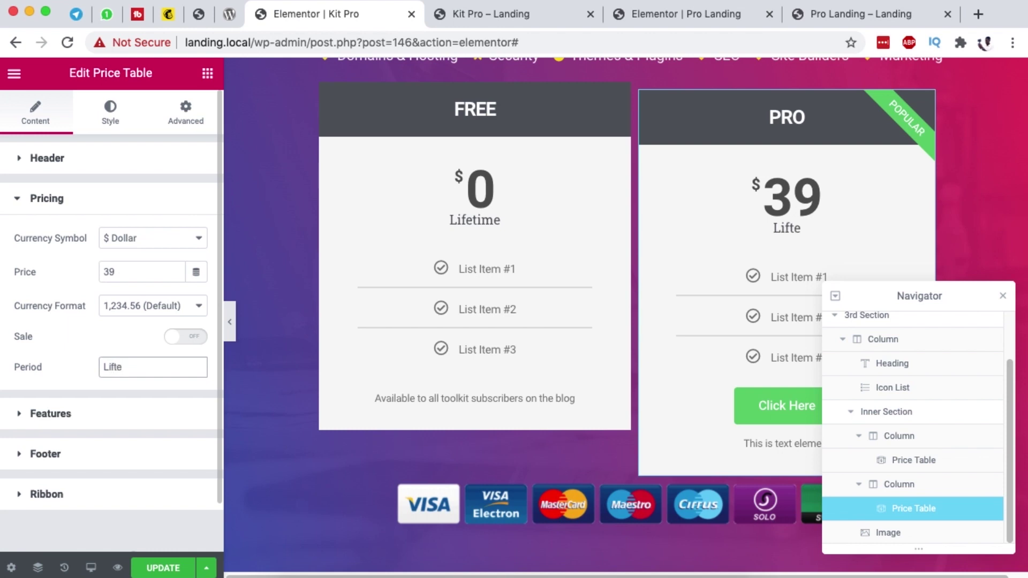
pyautogui.write('etime')
pyautogui.click(185, 338)
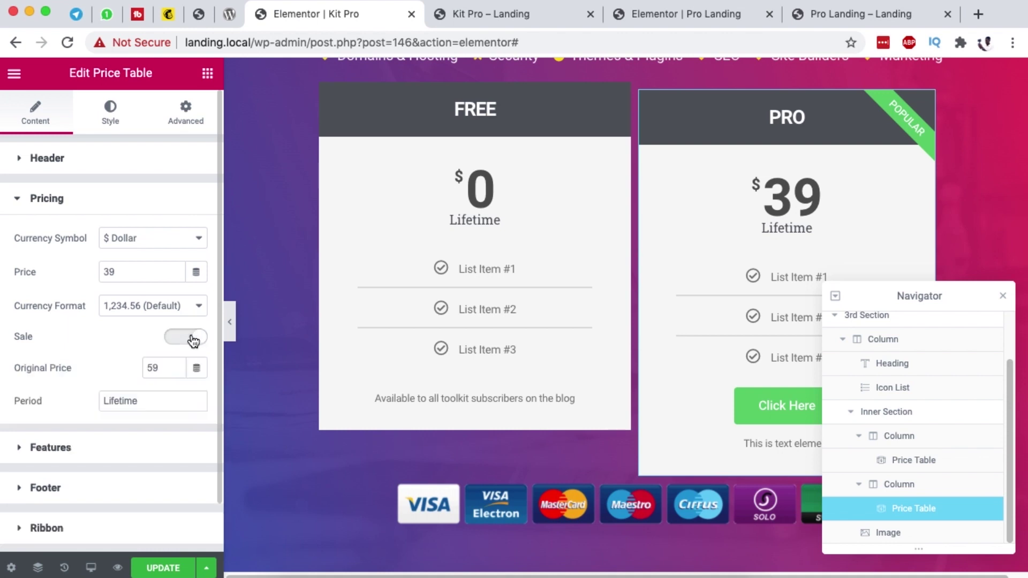
pyautogui.moveTo(157, 367); pyautogui.dragTo(130, 371)
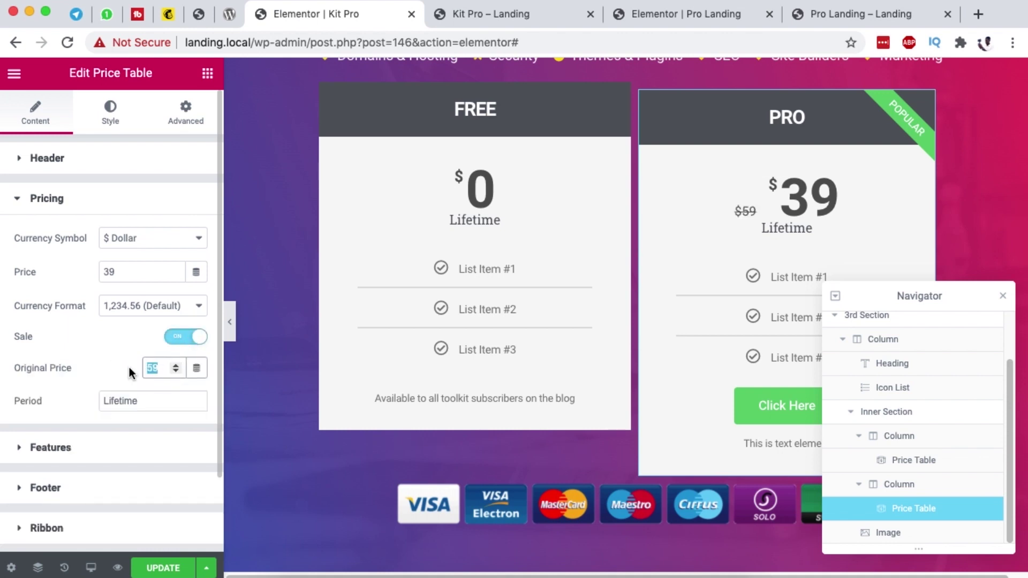
pyautogui.write('39')
pyautogui.moveTo(116, 274); pyautogui.dragTo(80, 276)
pyautogui.write('29')
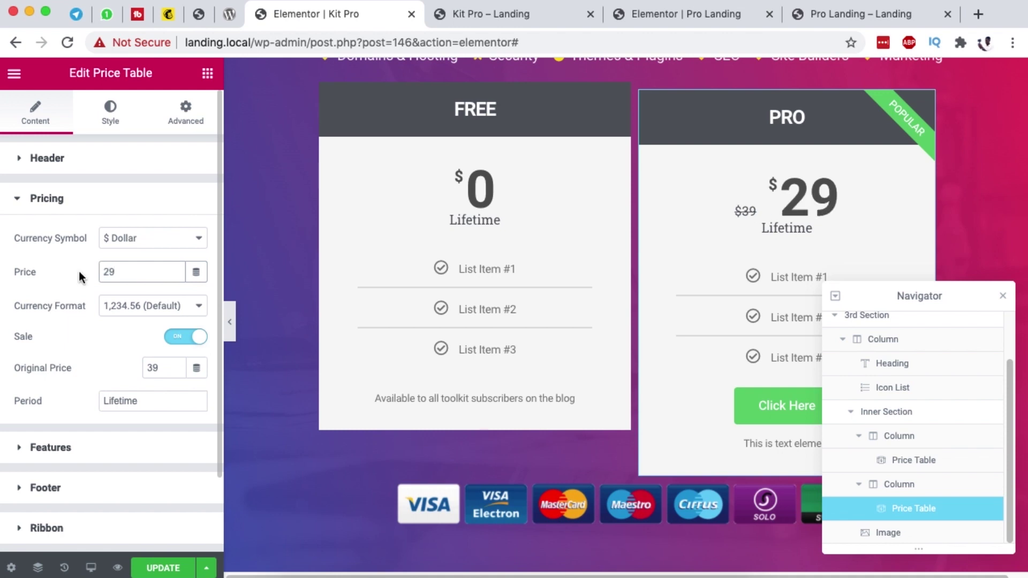
# Step: Add fourth and fifth feature rows to the PRO table's feature list
pyautogui.click(842, 17)
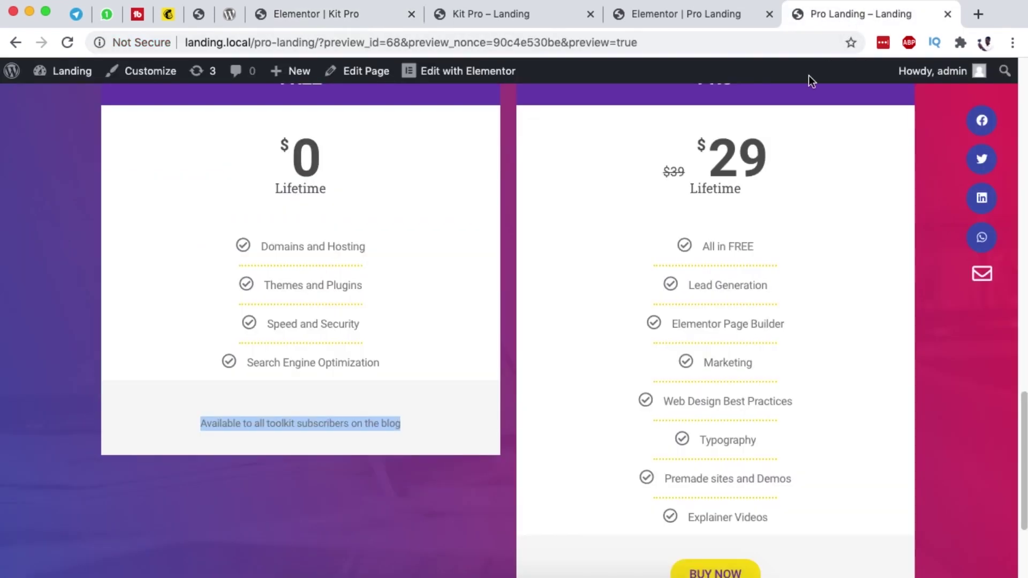
pyautogui.click(345, 14)
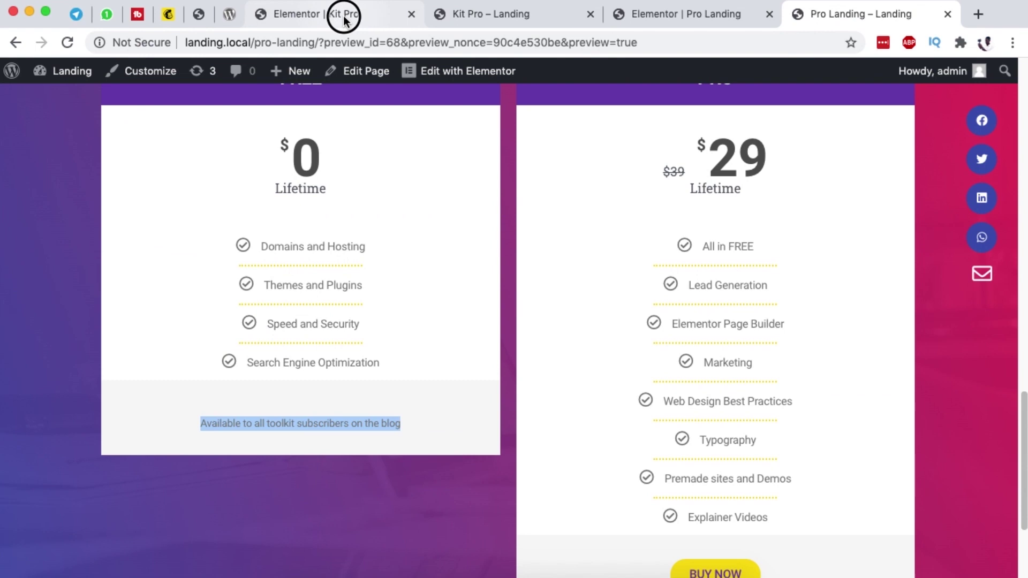
pyautogui.scroll(-1, 825, 229)
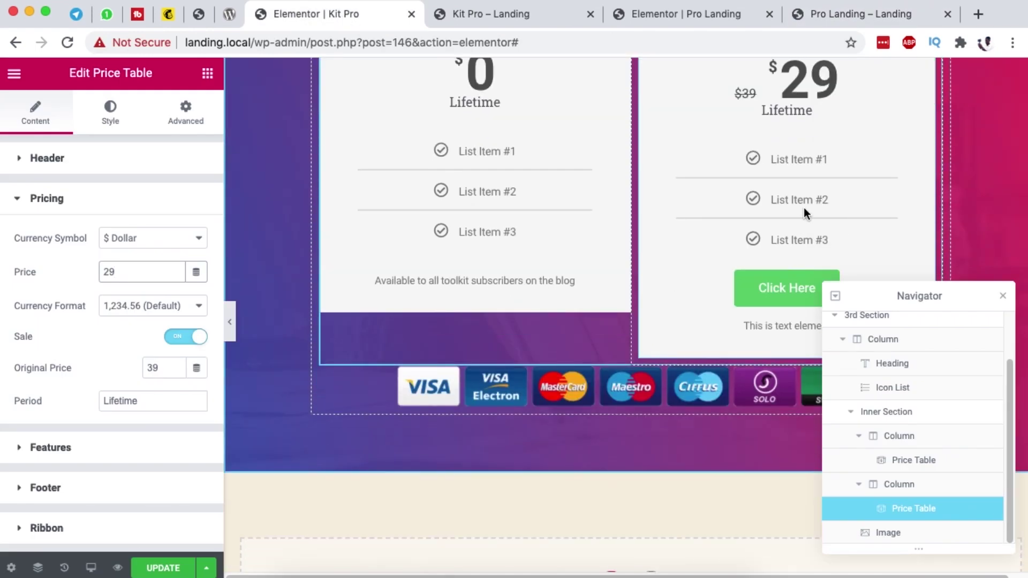
pyautogui.scroll(-3, 803, 207)
pyautogui.scroll(-3, 108, 187)
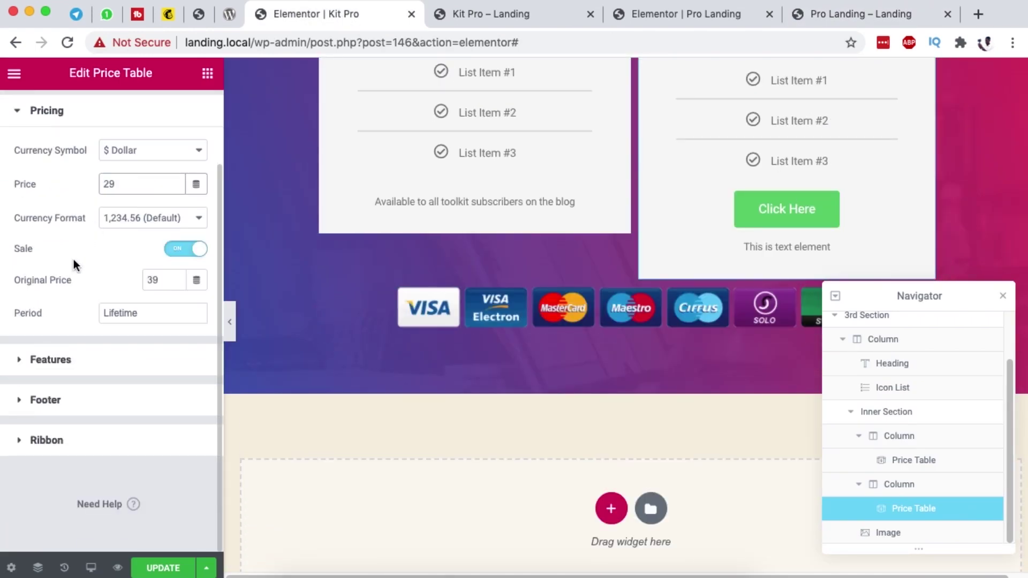
pyautogui.click(59, 358)
pyautogui.scroll(-3, 172, 292)
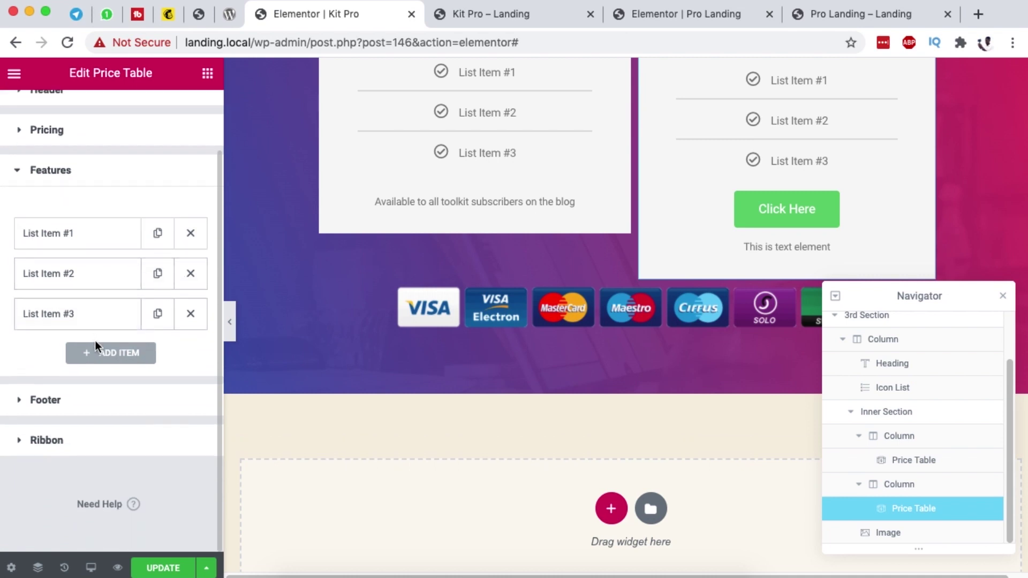
pyautogui.click(138, 352)
pyautogui.scroll(-2, 139, 352)
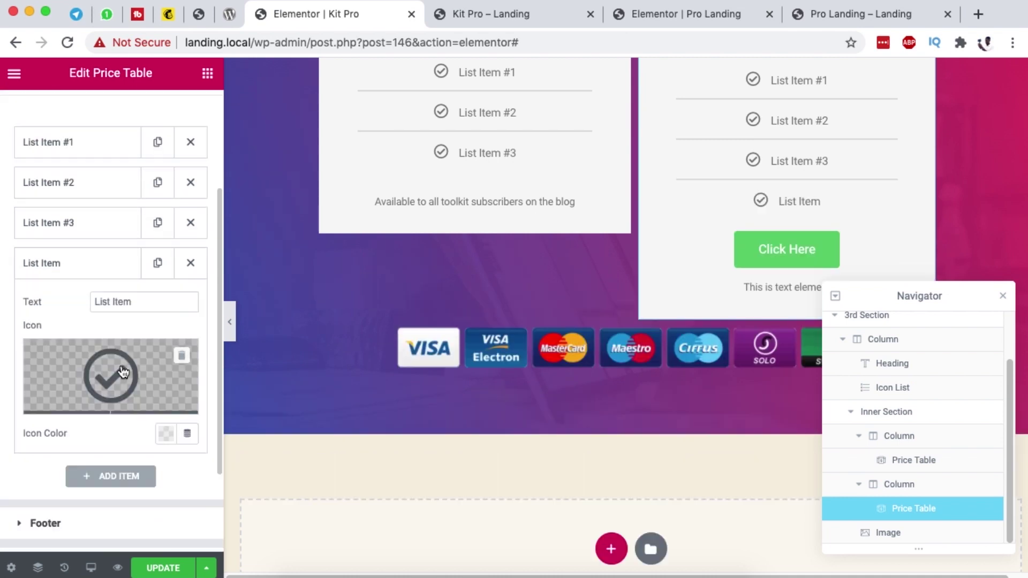
pyautogui.click(103, 272)
pyautogui.click(105, 303)
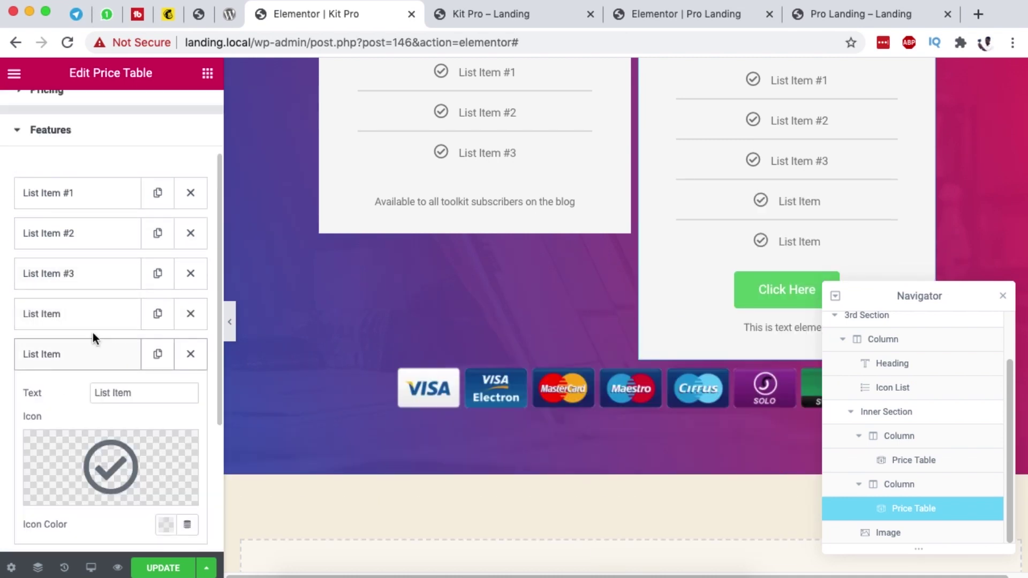
pyautogui.click(87, 360)
pyautogui.scroll(-4, 746, 226)
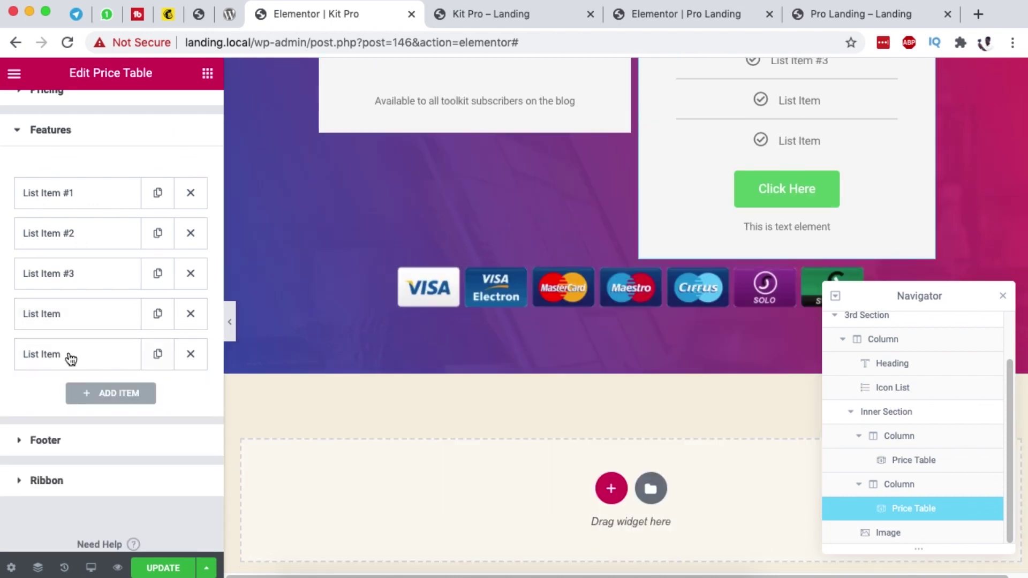
pyautogui.scroll(-1, 101, 358)
# Step: Change the PRO table's button label to Buy NOW and select its link value
pyautogui.click(870, 16)
pyautogui.scroll(-3, 712, 332)
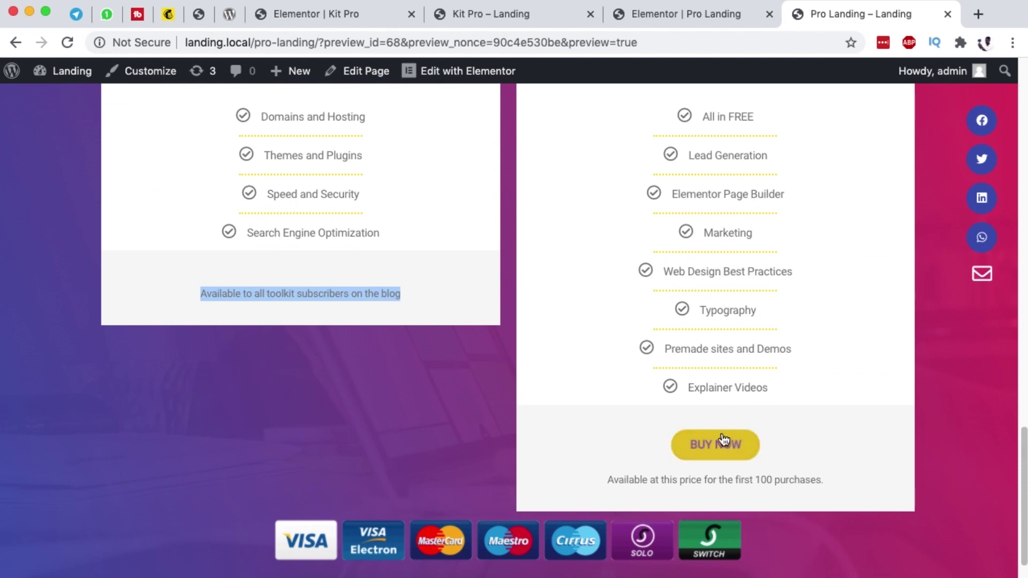
pyautogui.click(343, 16)
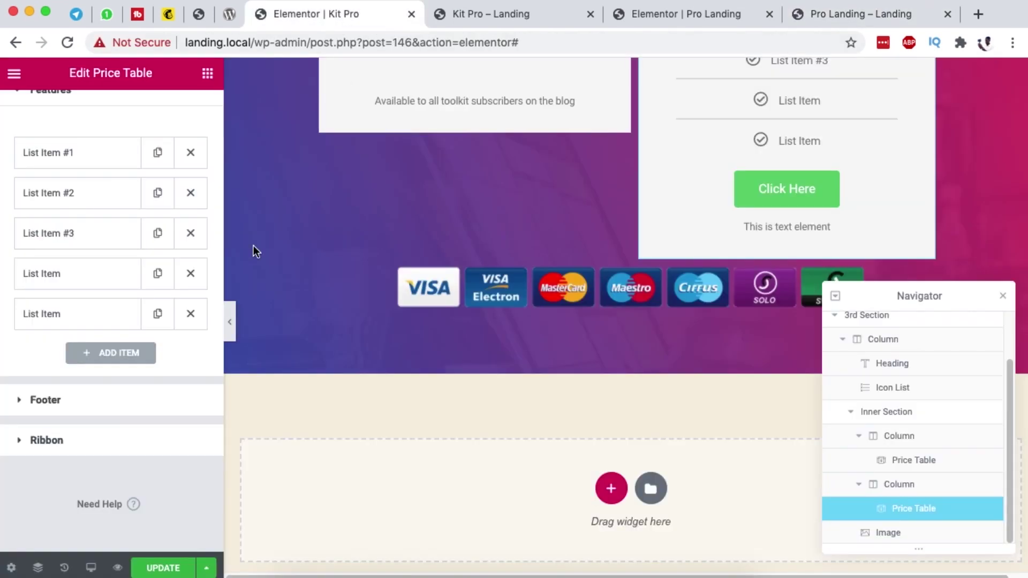
pyautogui.click(70, 409)
pyautogui.tripleClick(142, 268)
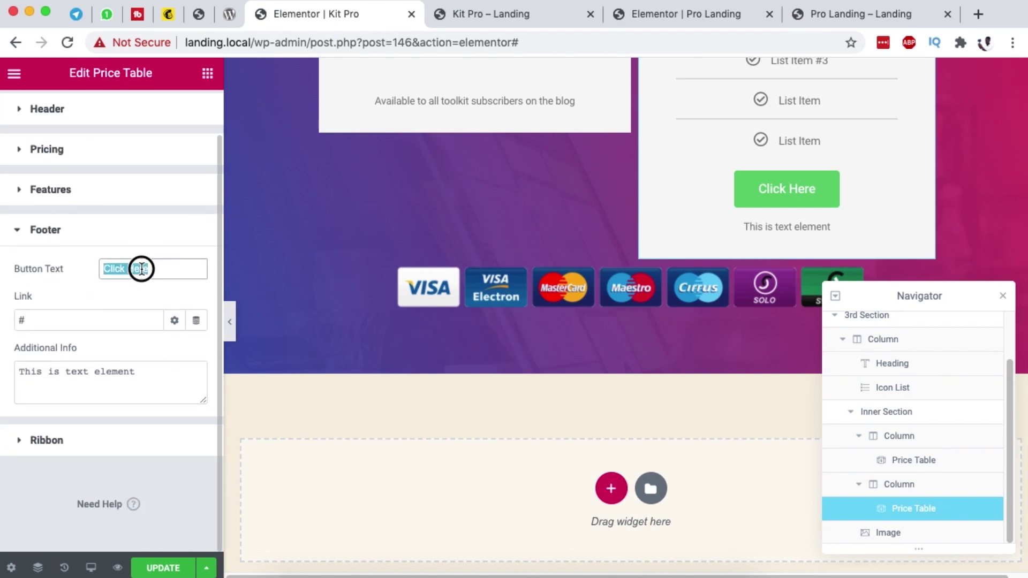
pyautogui.write('Buy NOW')
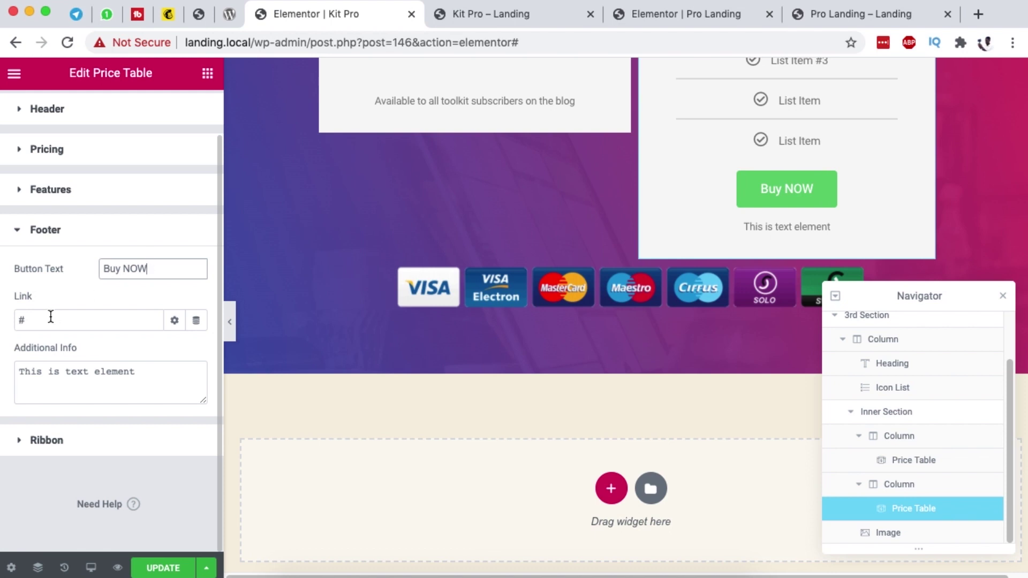
pyautogui.moveTo(51, 317); pyautogui.dragTo(7, 321)
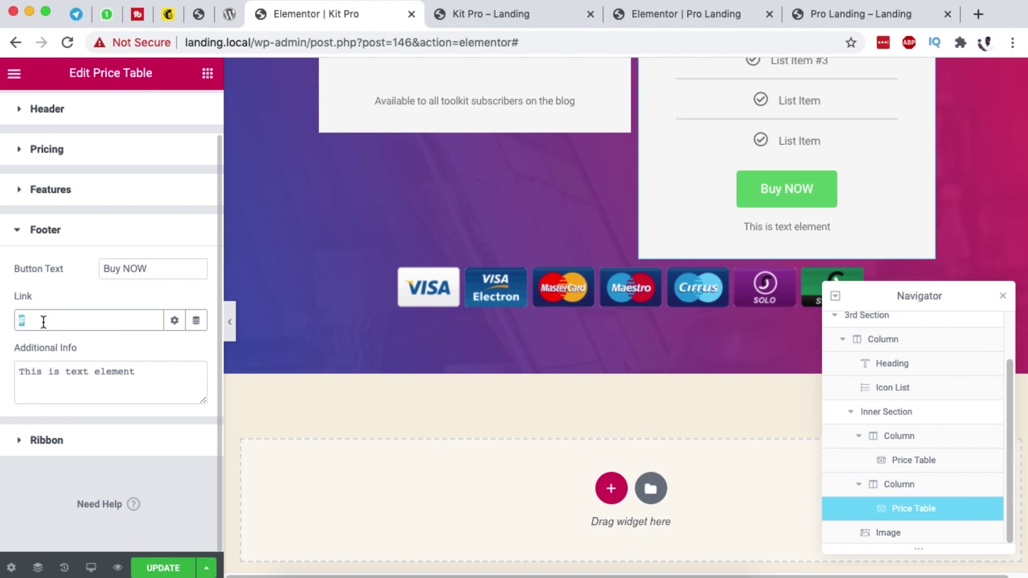
# Step: Paste 'Available at this price for the first 100 purchases.' into the PRO footer and turn off its ribbon
pyautogui.click(864, 14)
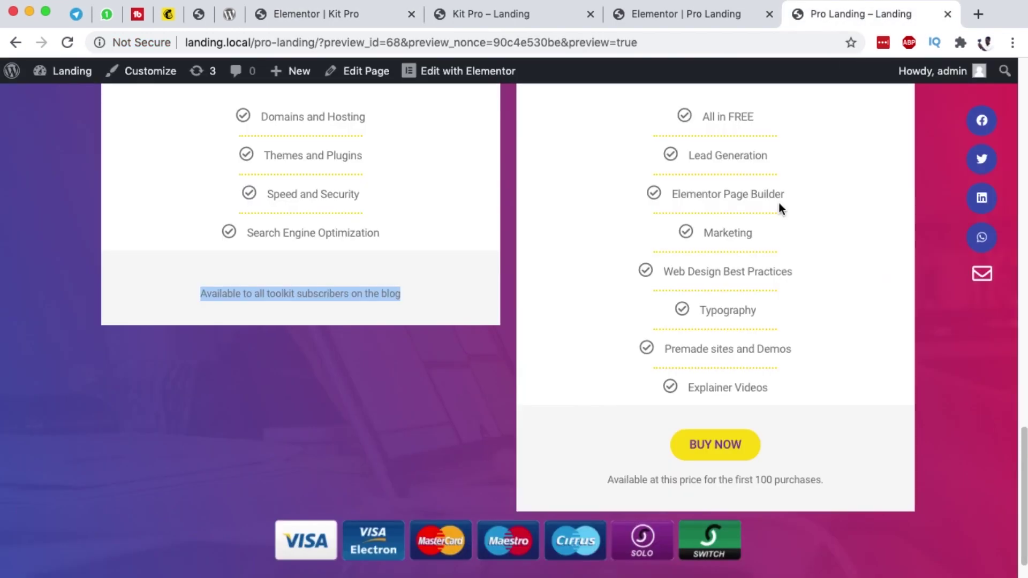
pyautogui.moveTo(608, 475); pyautogui.dragTo(825, 488)
pyautogui.press('super+c')
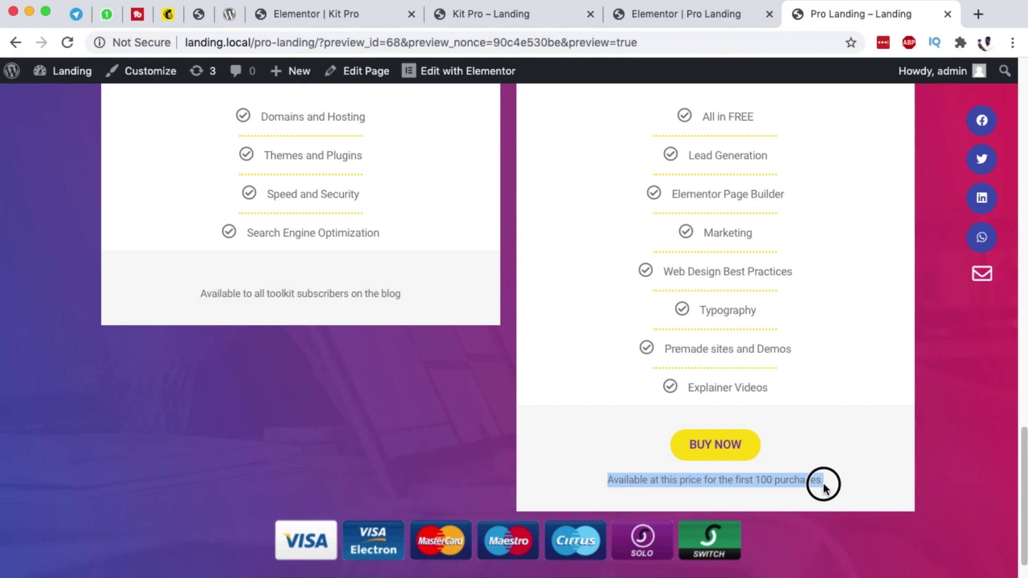
pyautogui.click(491, 14)
pyautogui.click(311, 16)
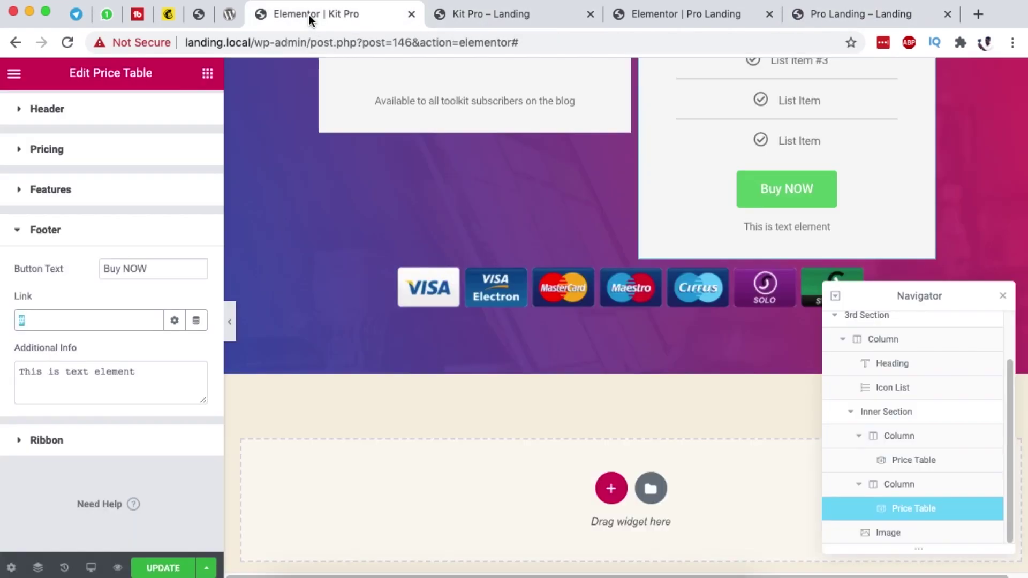
pyautogui.tripleClick(114, 371)
pyautogui.press('super+v')
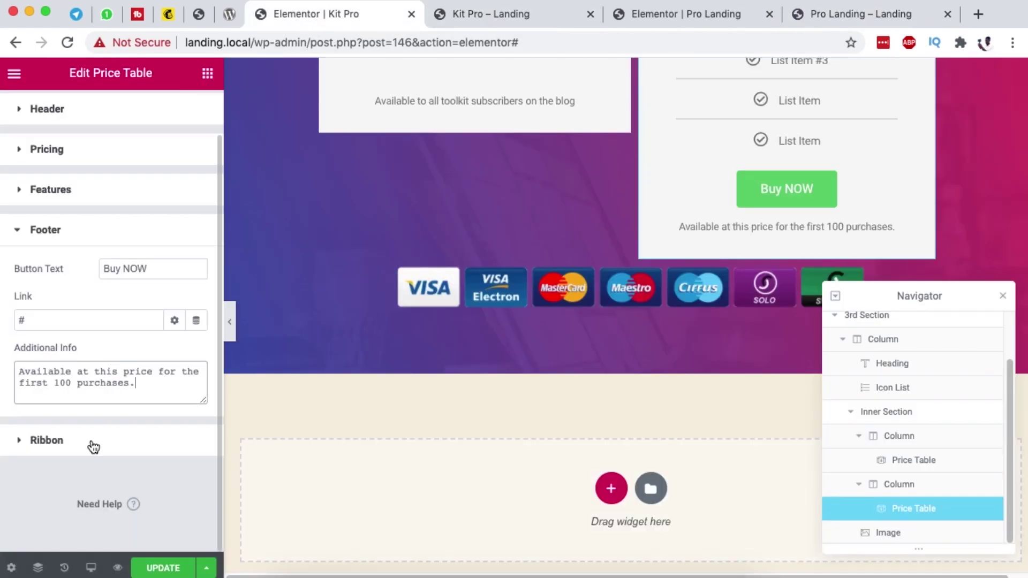
pyautogui.click(69, 444)
pyautogui.click(182, 368)
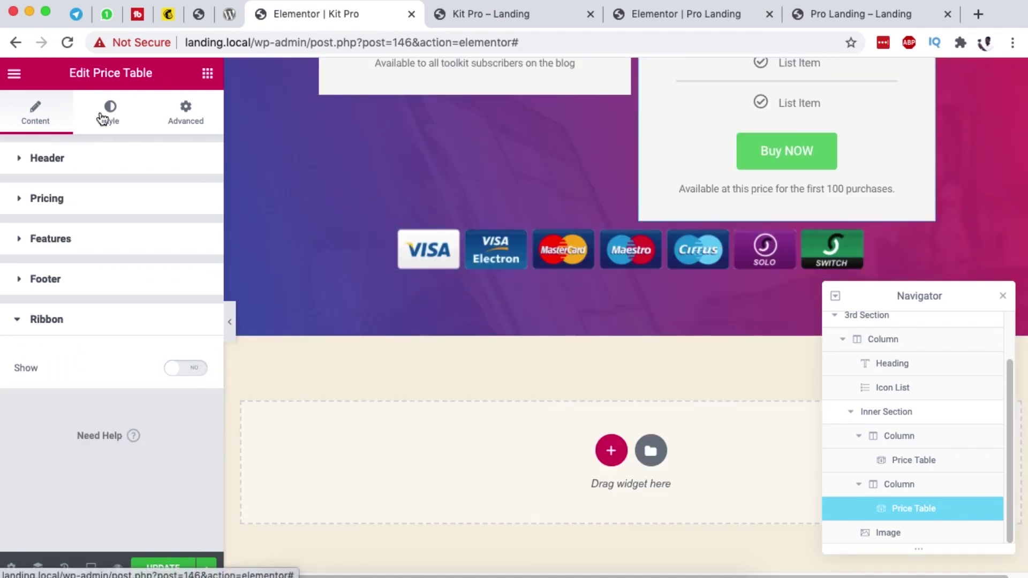
# Step: Set the PRO table's footer button size to Large
pyautogui.click(109, 113)
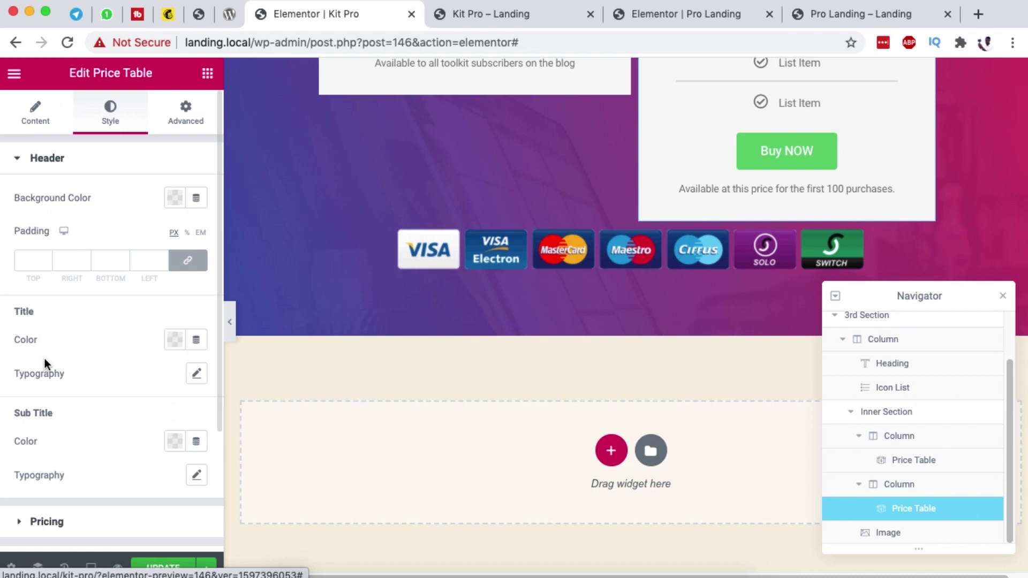
pyautogui.scroll(-2, 45, 361)
pyautogui.scroll(-3, 46, 365)
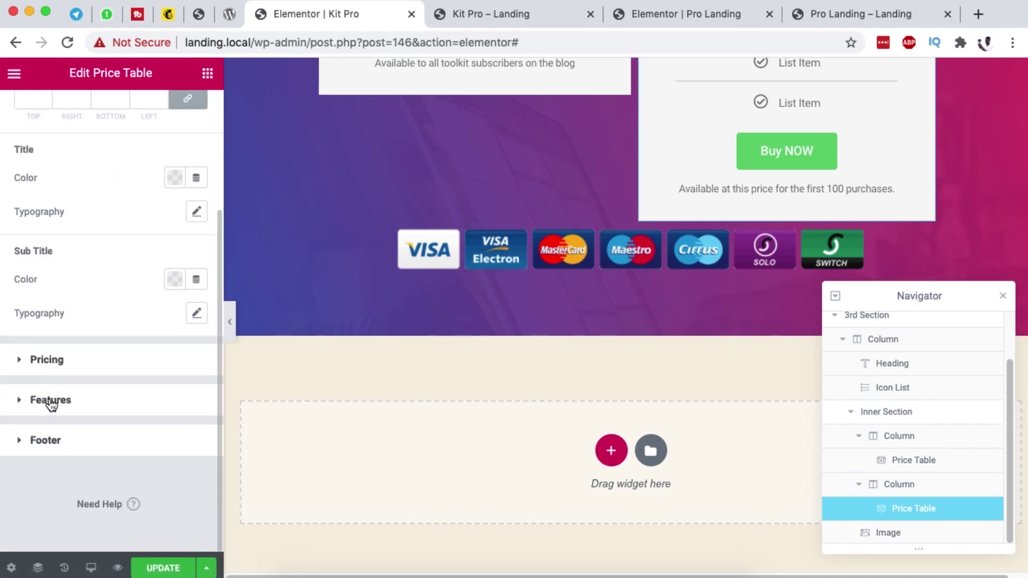
pyautogui.click(45, 439)
pyautogui.scroll(-3, 88, 406)
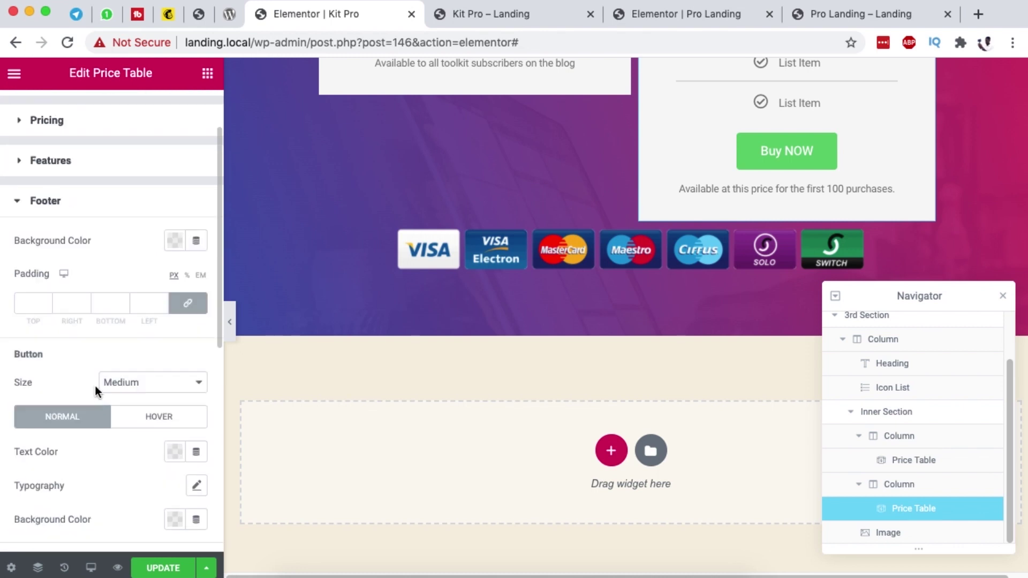
pyautogui.click(119, 351)
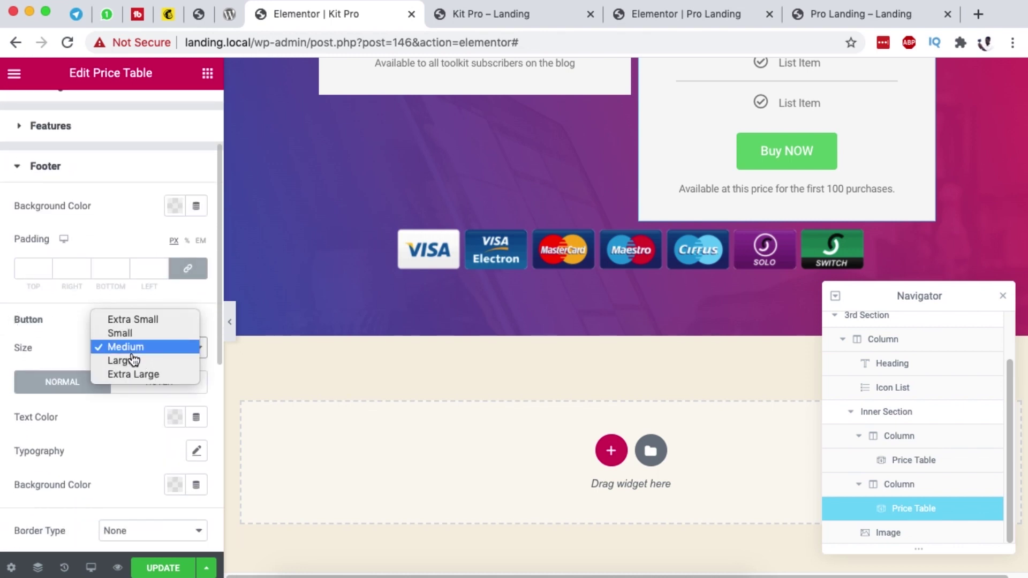
pyautogui.click(135, 360)
pyautogui.click(137, 348)
pyautogui.click(88, 347)
# Step: Give the Buy NOW button blue text, a yellow background and a 30 border radius
pyautogui.scroll(-2, 163, 386)
pyautogui.scroll(-2, 163, 387)
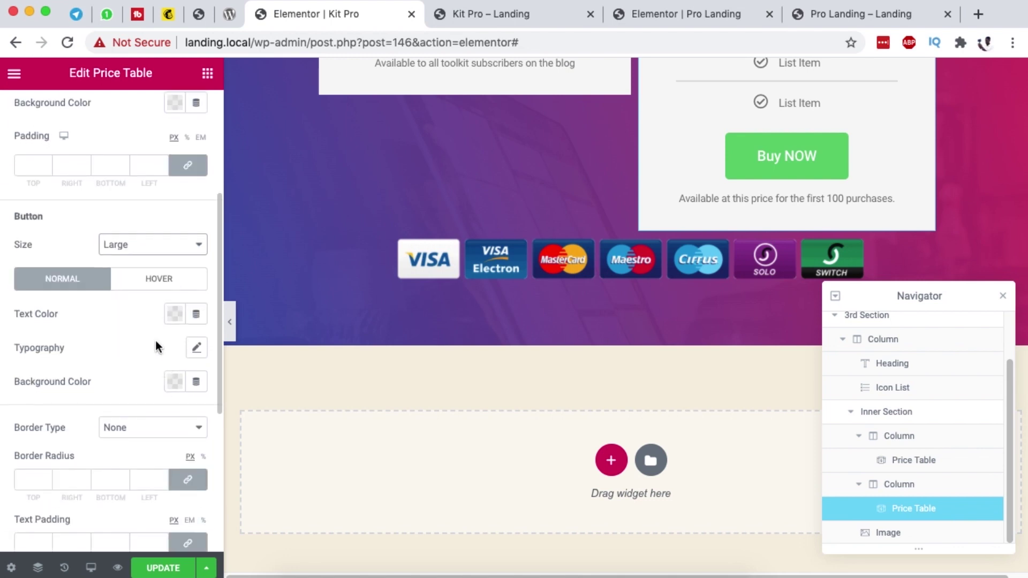
pyautogui.click(174, 292)
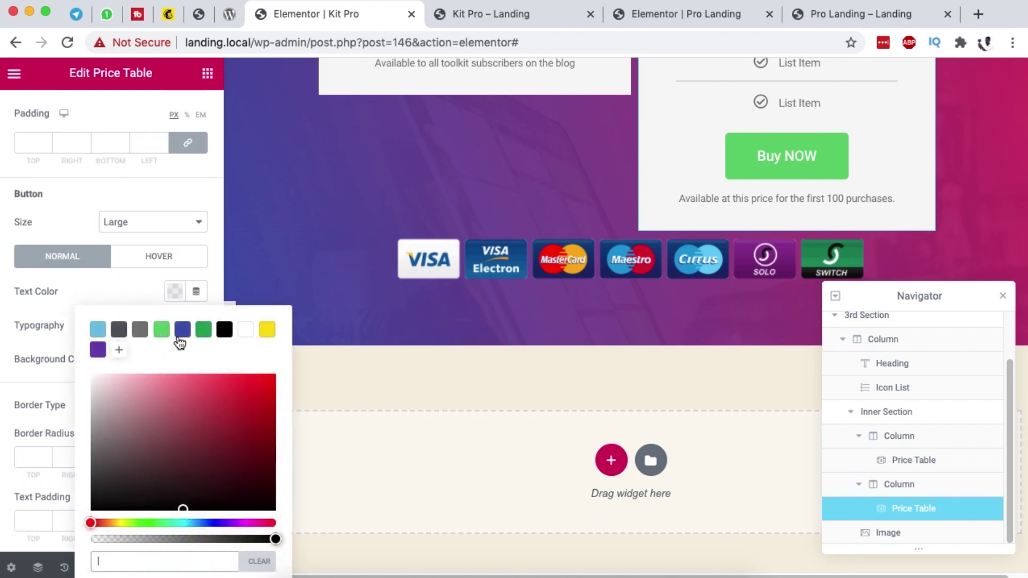
pyautogui.click(182, 329)
pyautogui.click(107, 291)
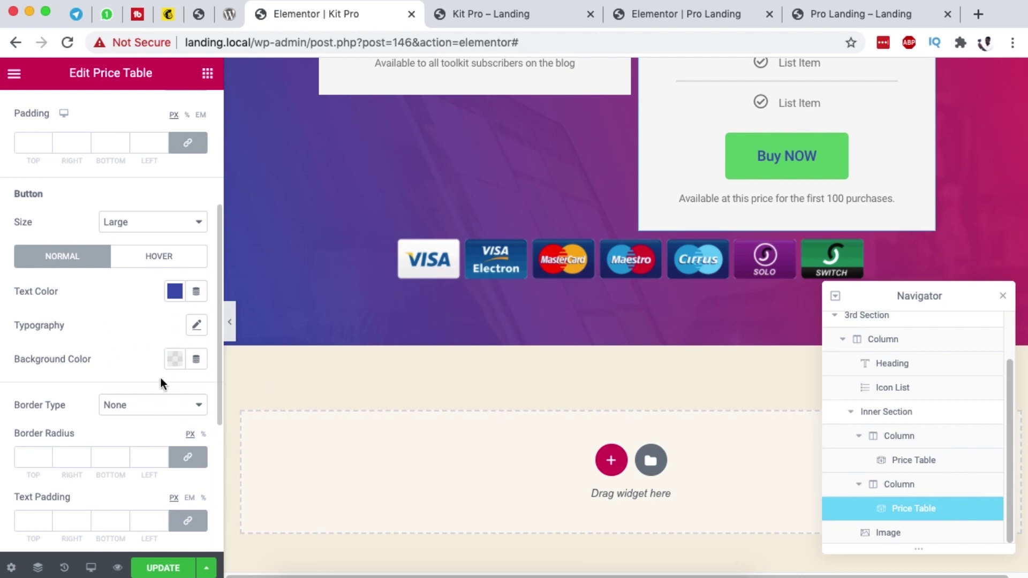
pyautogui.click(170, 359)
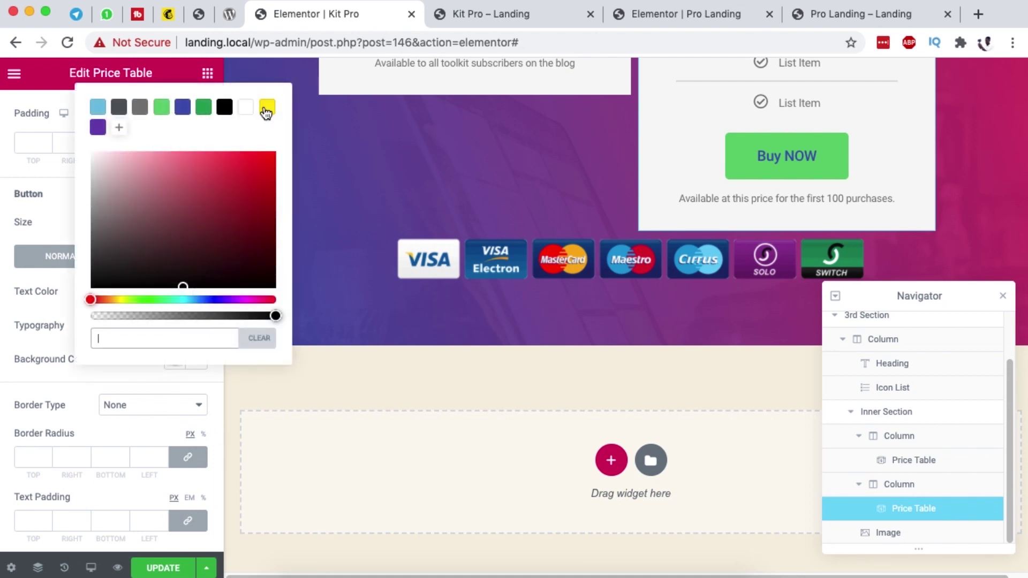
pyautogui.click(266, 110)
pyautogui.click(76, 355)
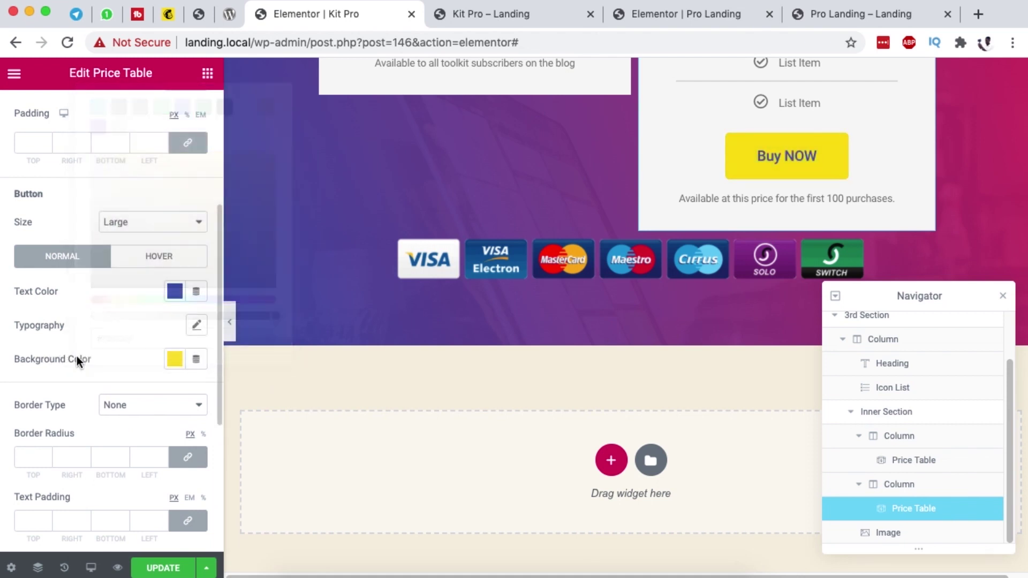
pyautogui.scroll(-3, 80, 375)
pyautogui.write('30')
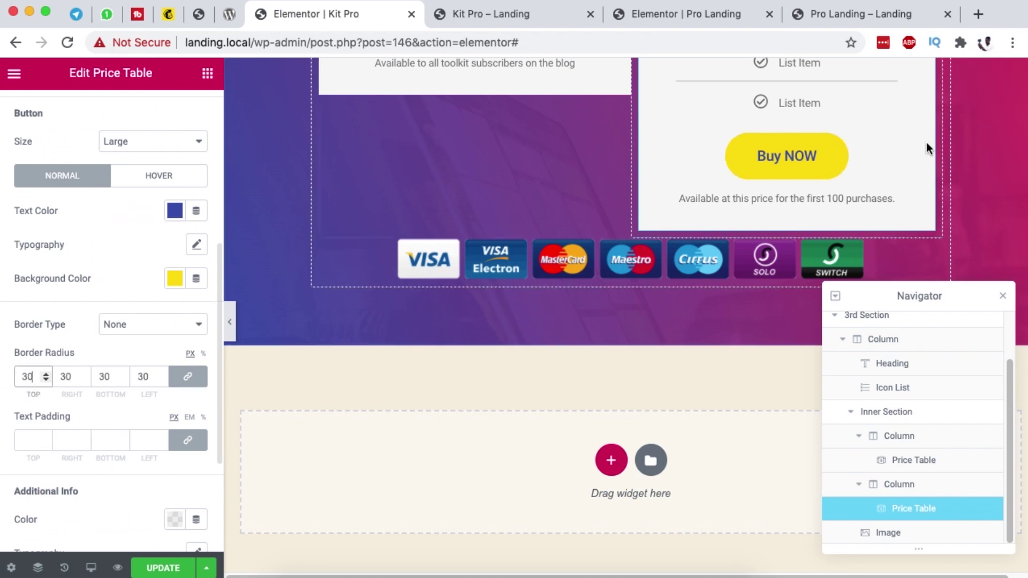
# Step: Give the Buy NOW button a Shrink hover animation, white hover text and dark blue hover background, then save
pyautogui.click(171, 174)
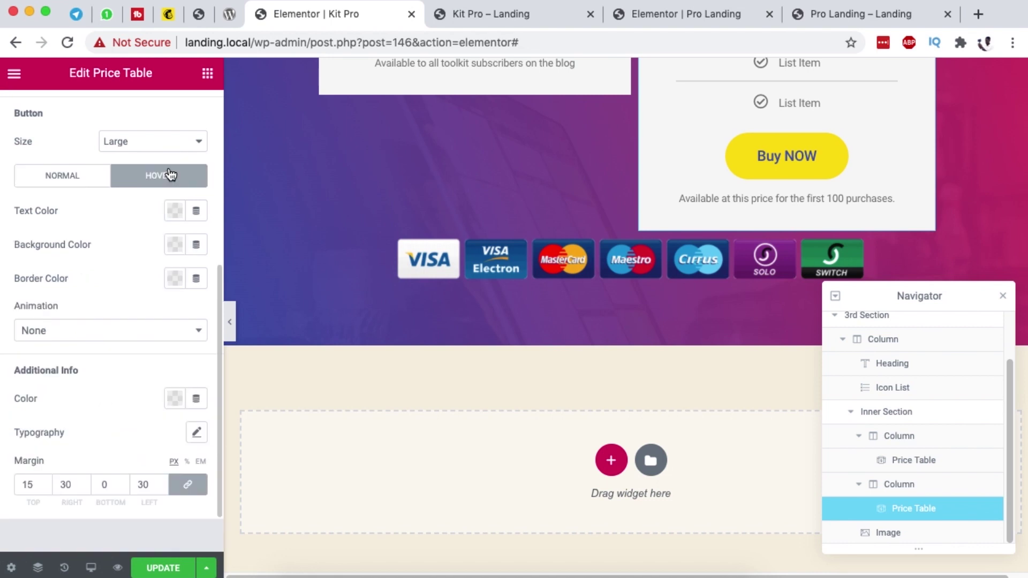
pyautogui.click(96, 332)
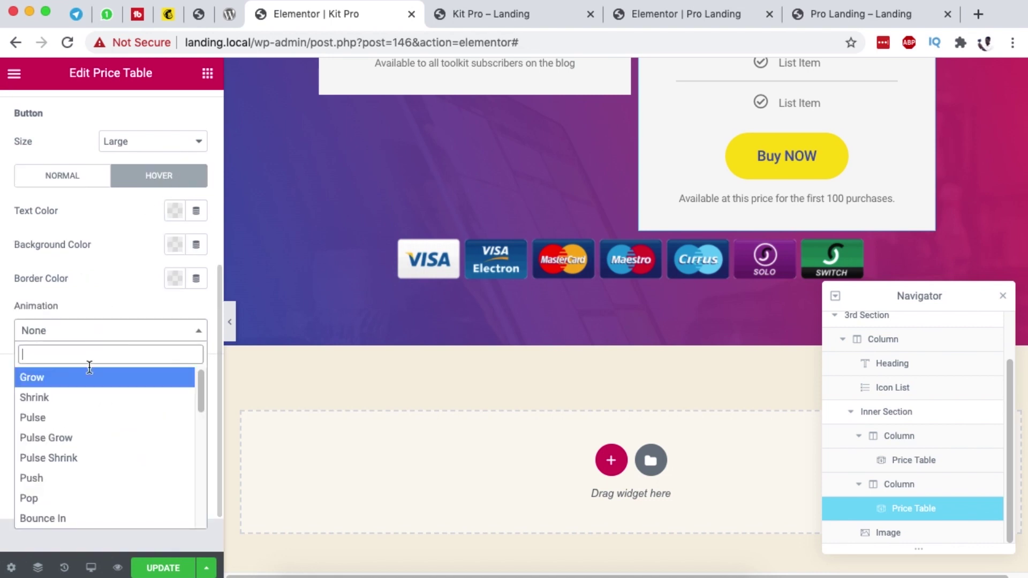
pyautogui.click(85, 395)
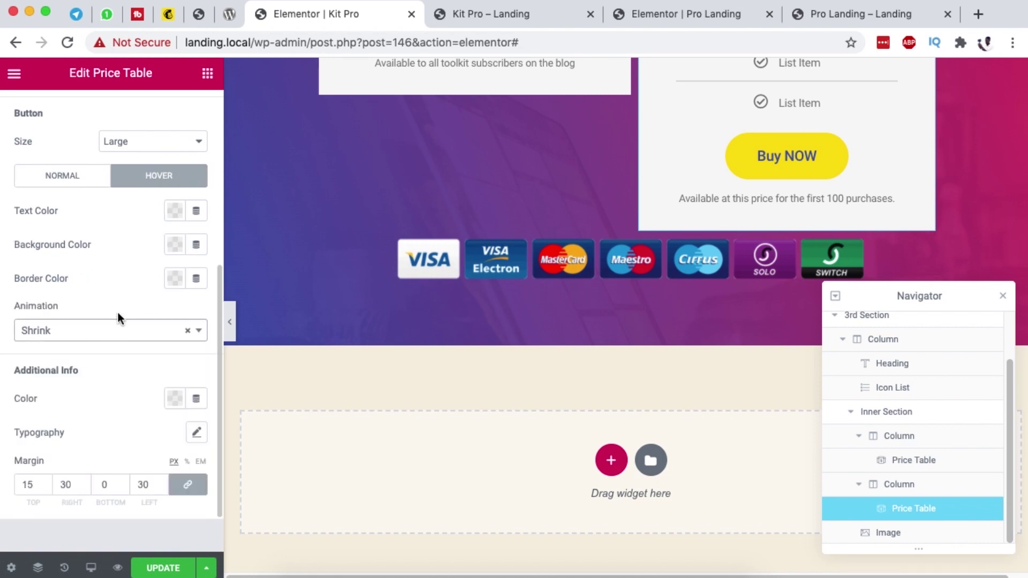
pyautogui.click(174, 211)
pyautogui.click(240, 249)
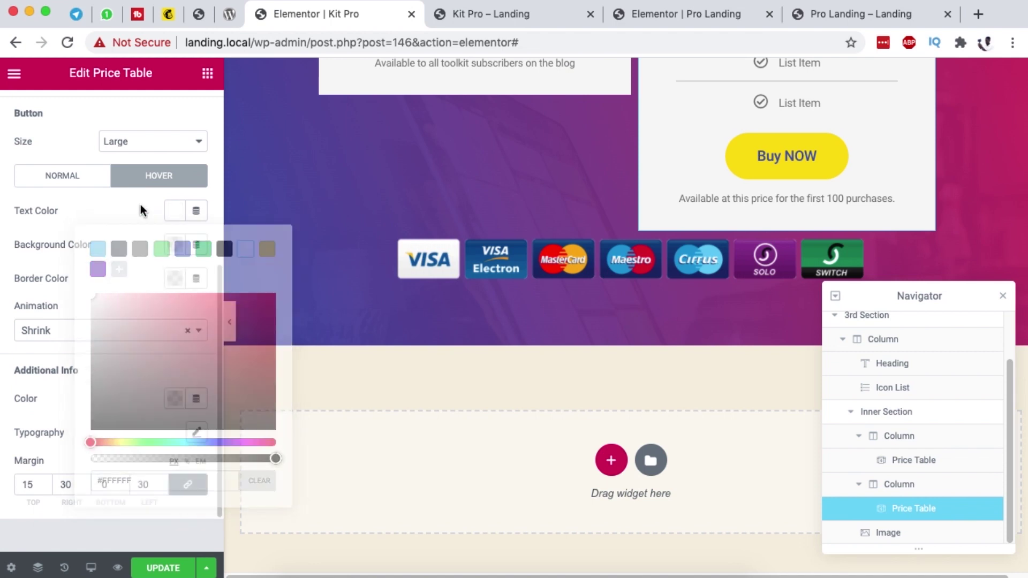
pyautogui.click(174, 244)
pyautogui.click(184, 284)
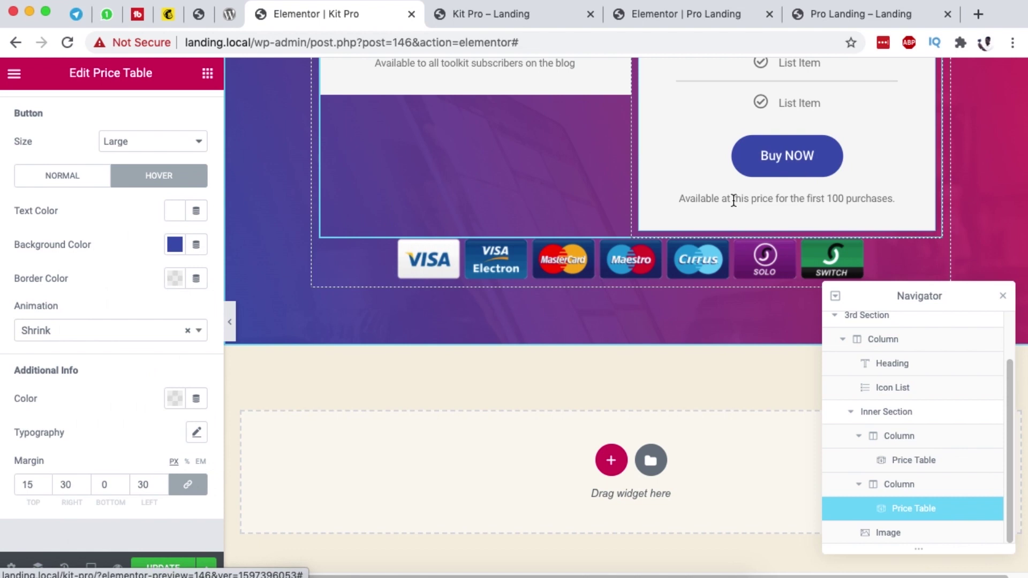
pyautogui.scroll(-2, 134, 481)
pyautogui.click(163, 566)
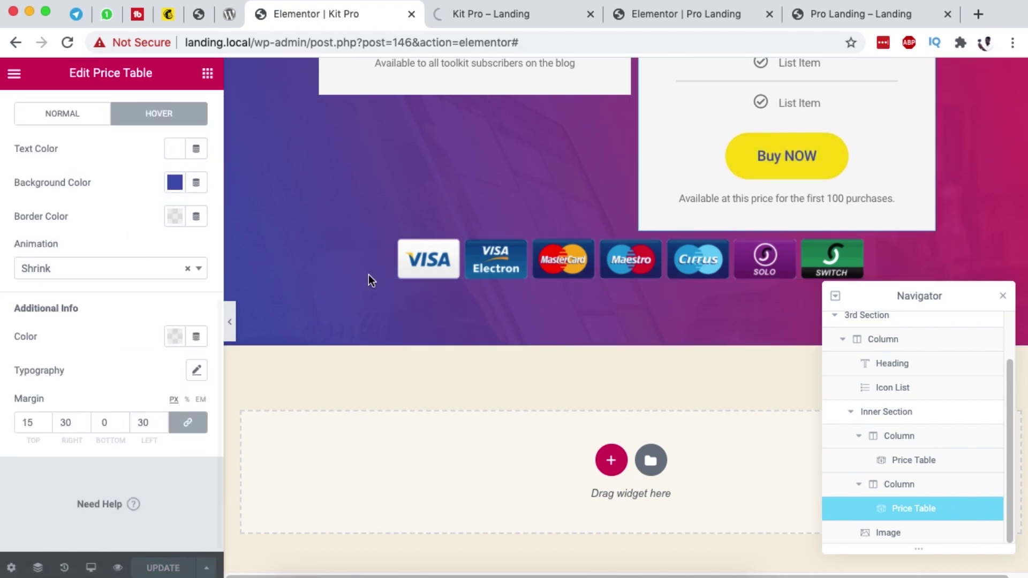
pyautogui.click(471, 9)
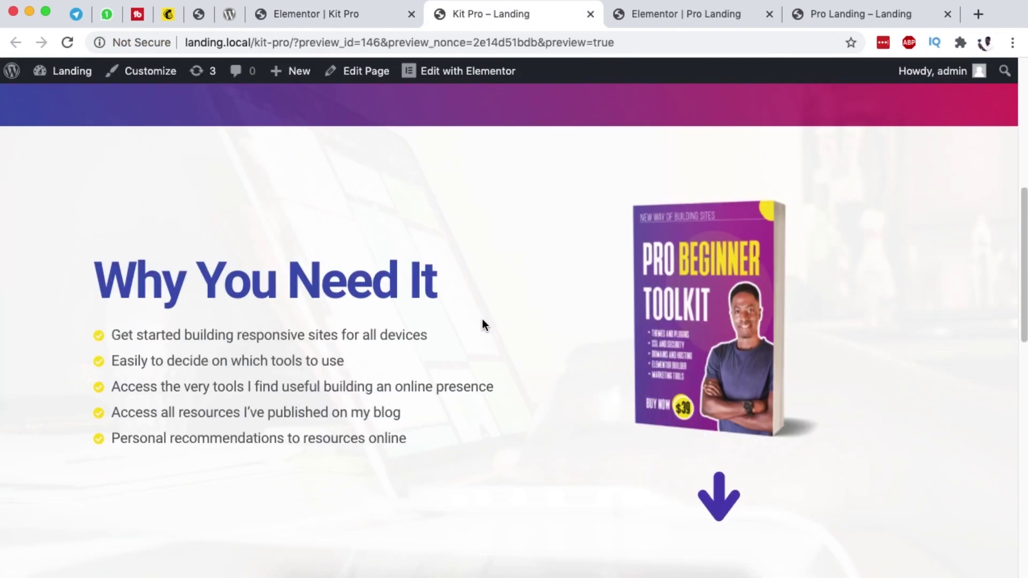
pyautogui.scroll(-5, 482, 319)
pyautogui.scroll(-5, 484, 314)
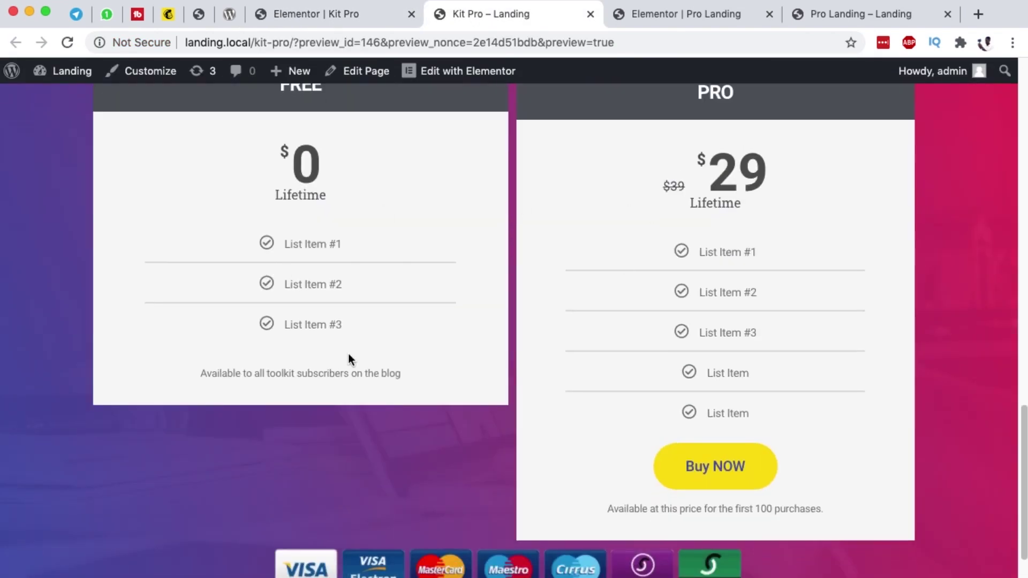
pyautogui.scroll(2, 744, 197)
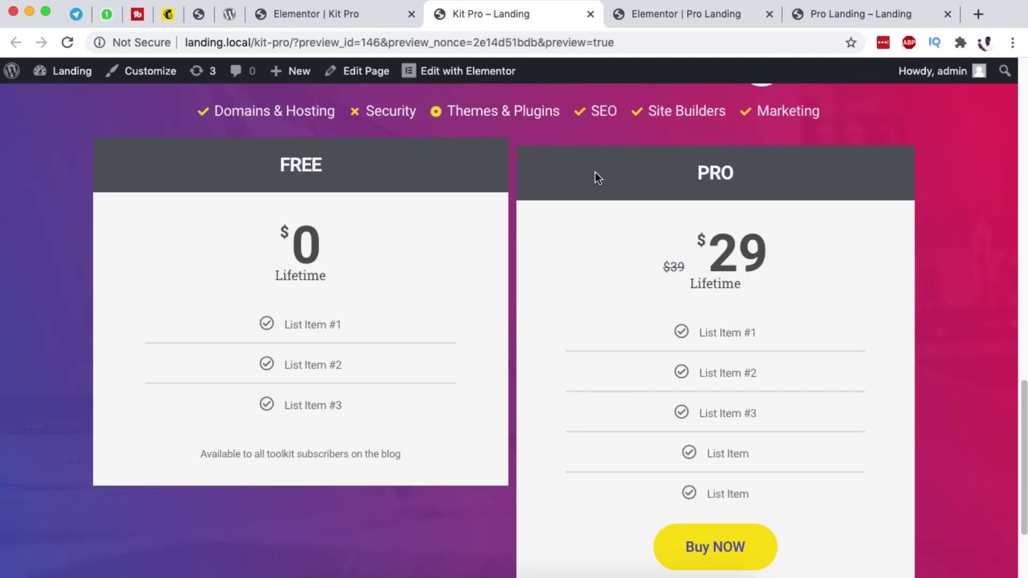
pyautogui.click(398, 7)
pyautogui.scroll(10, 534, 248)
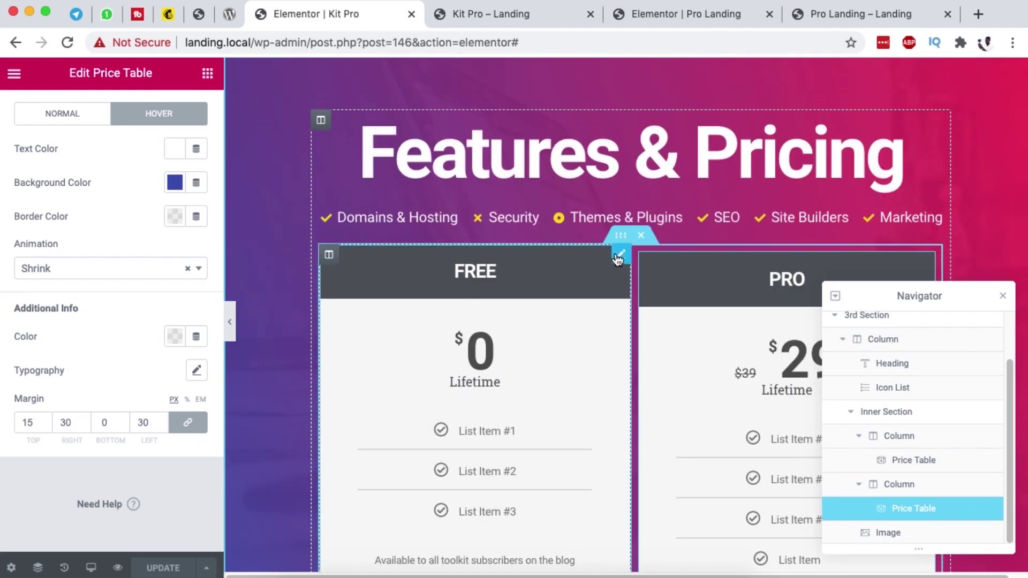
# Step: Set the FREE price table's header background to the blue swatch (#4054B2)
pyautogui.click(621, 255)
pyautogui.click(110, 115)
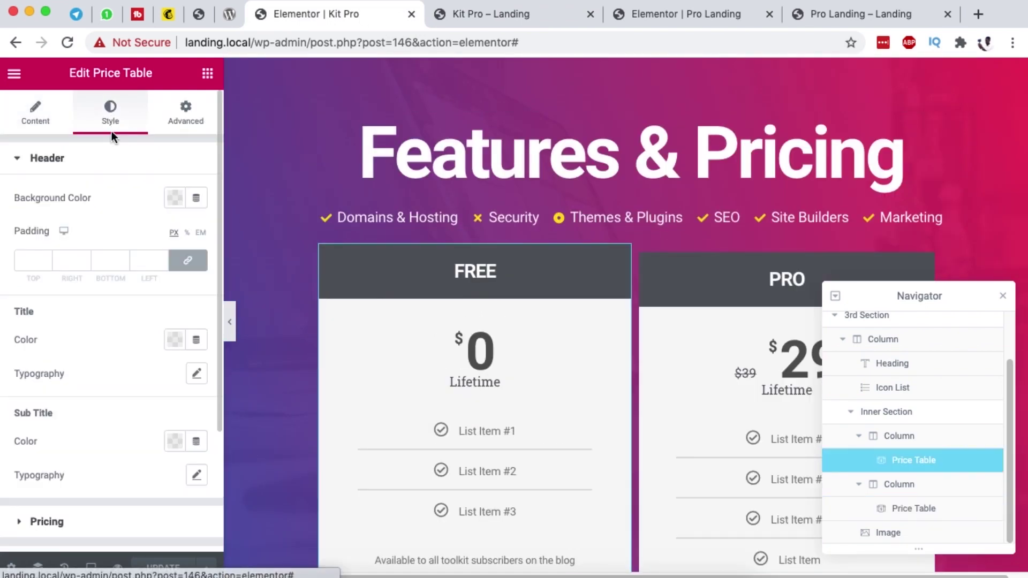
pyautogui.scroll(-1, 95, 213)
pyautogui.click(174, 185)
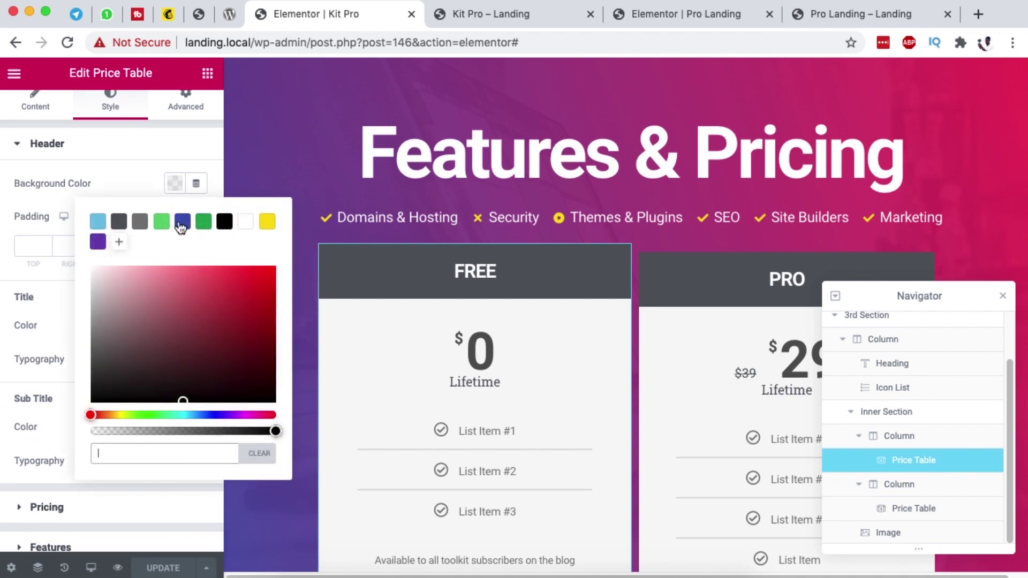
pyautogui.click(182, 224)
pyautogui.scroll(-2, 470, 214)
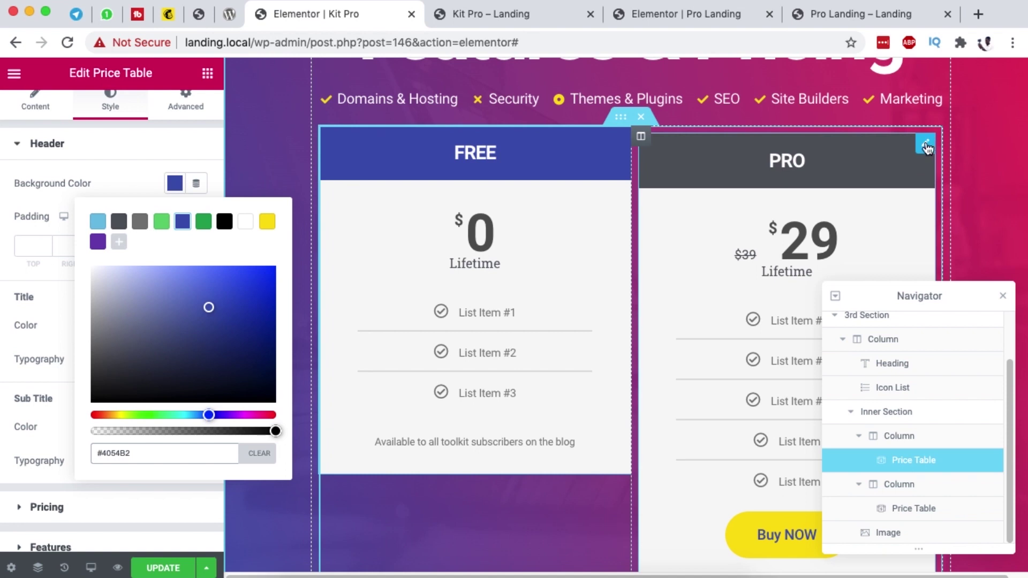
# Step: Set the PRO price table's header background to the same blue (#4054B2)
pyautogui.click(926, 144)
pyautogui.click(132, 161)
pyautogui.click(175, 199)
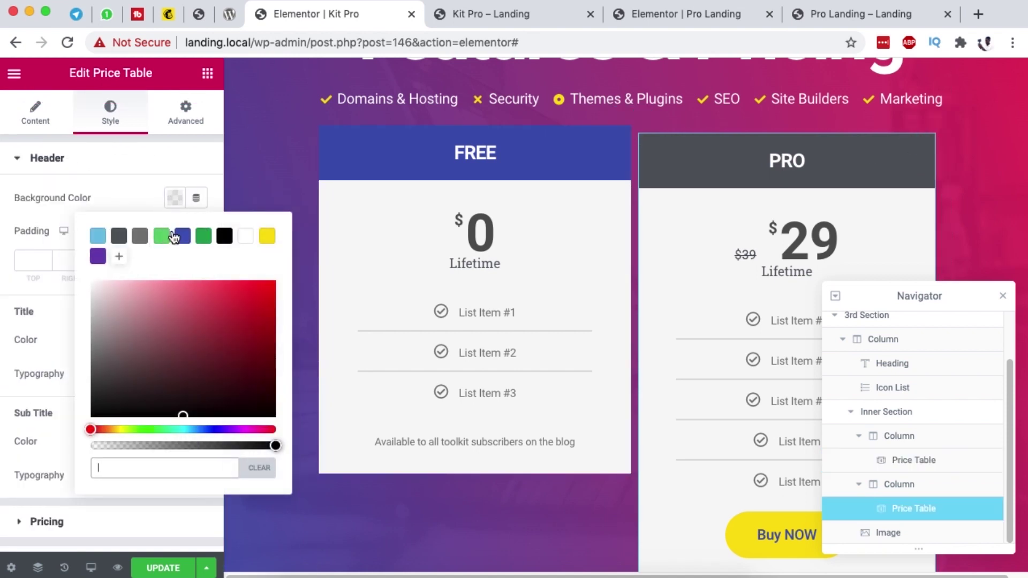
pyautogui.click(180, 235)
# Step: Check the Pro Landing preview, then return to the editor and save the page
pyautogui.click(821, 13)
pyautogui.scroll(5, 675, 259)
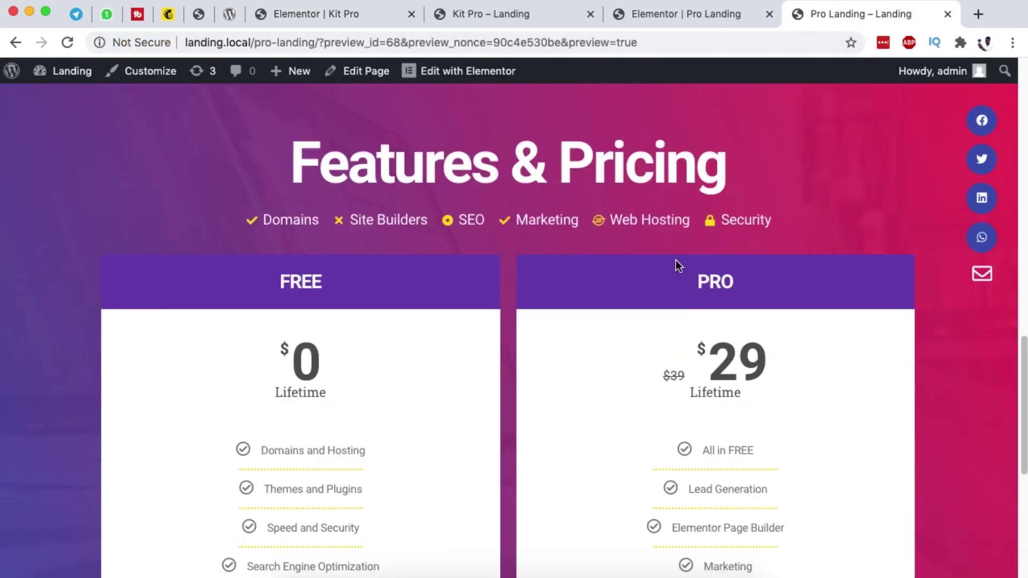
pyautogui.click(268, 12)
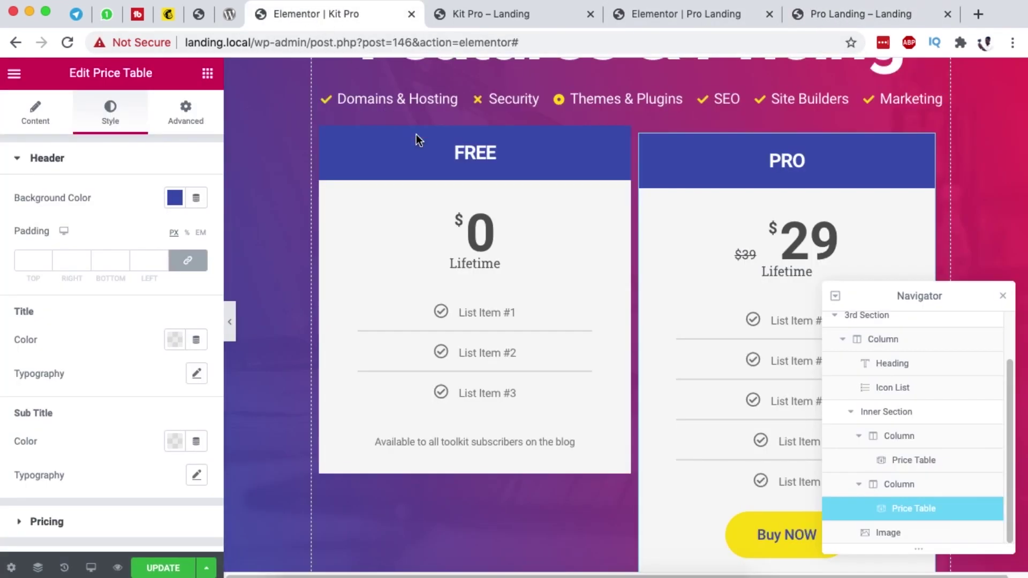
pyautogui.scroll(-6, 610, 300)
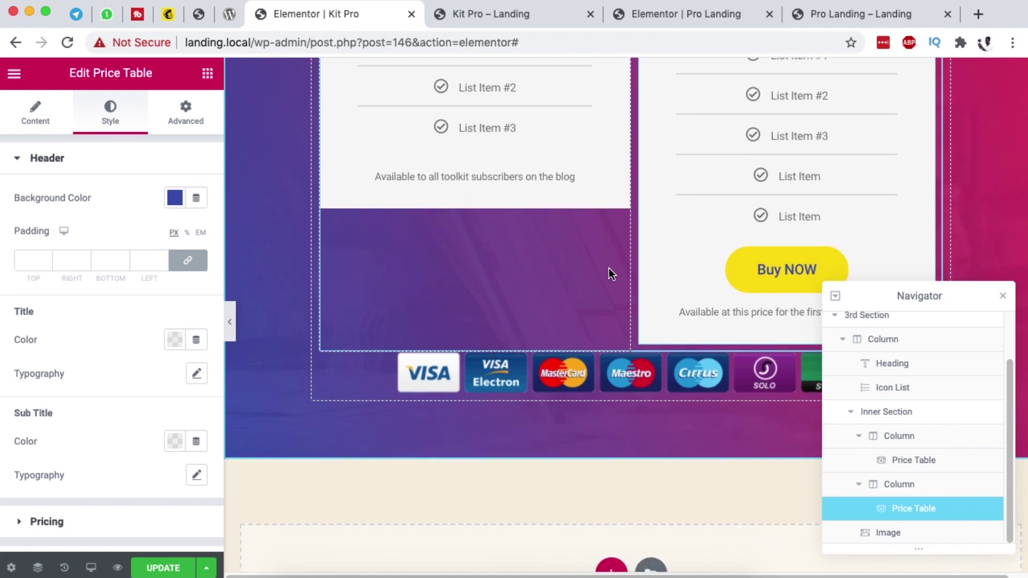
pyautogui.click(160, 568)
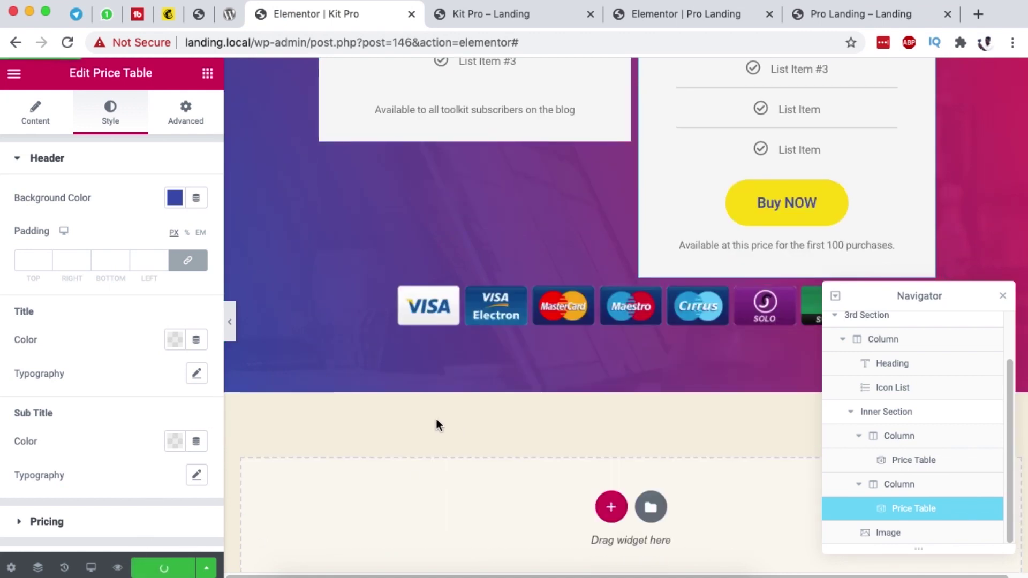
# Step: Scroll through the landing page preview, then return to the Kit Pro page editor
pyautogui.click(474, 13)
pyautogui.scroll(-10, 583, 197)
pyautogui.scroll(1, 583, 198)
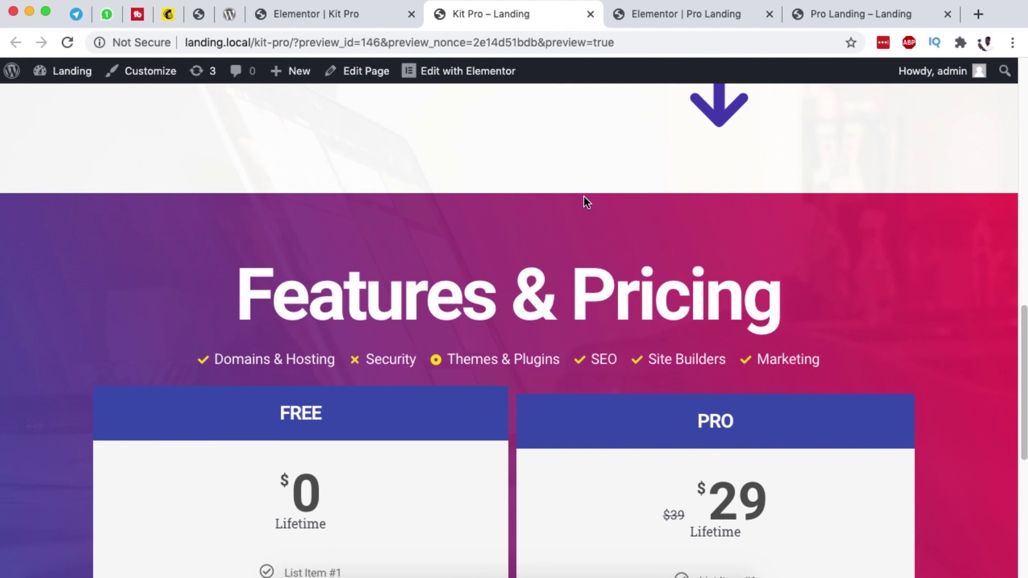
pyautogui.scroll(-5, 650, 332)
pyautogui.scroll(5, 651, 311)
pyautogui.scroll(-6, 650, 309)
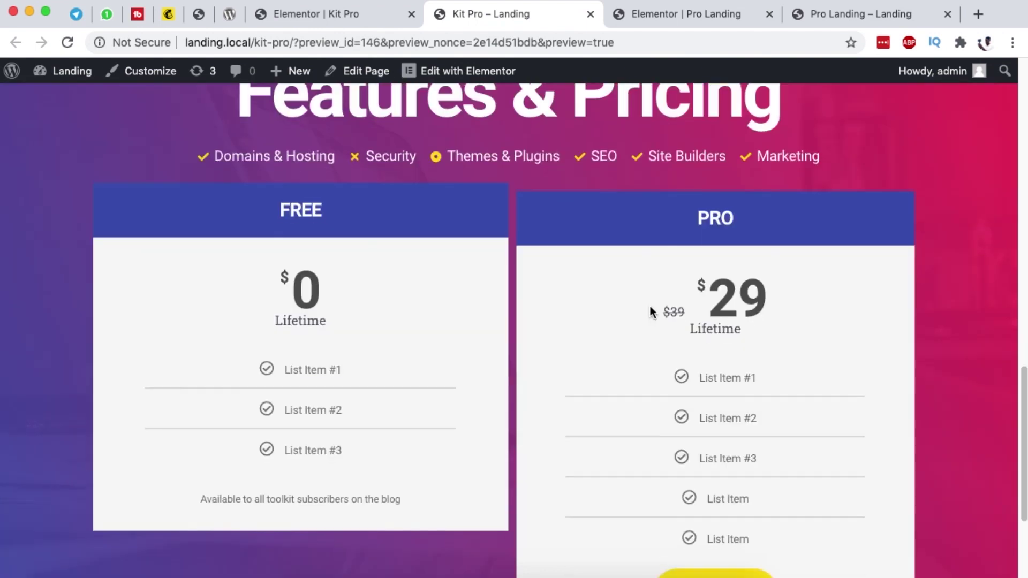
pyautogui.click(689, 14)
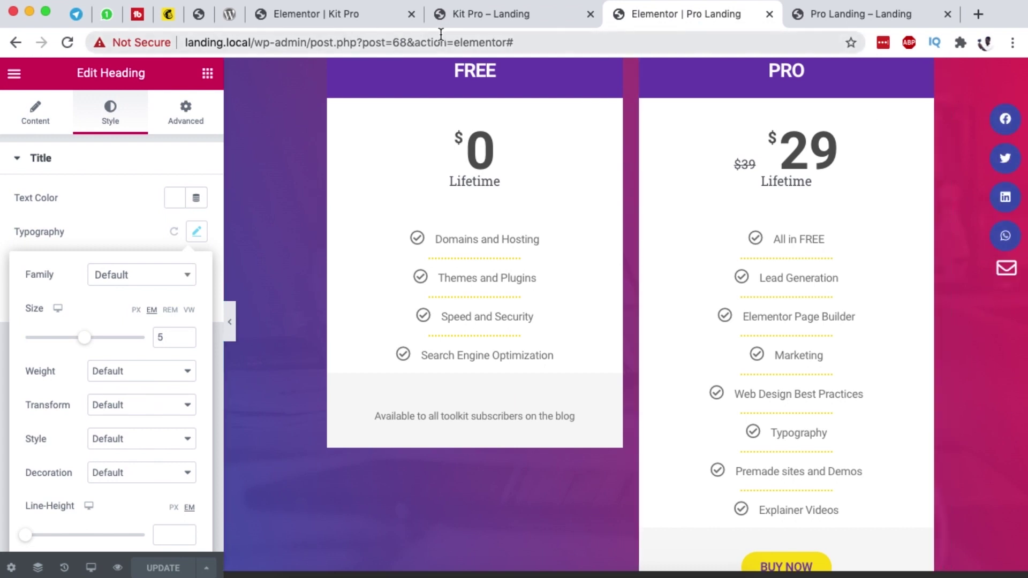
pyautogui.click(340, 15)
pyautogui.scroll(-2, 502, 357)
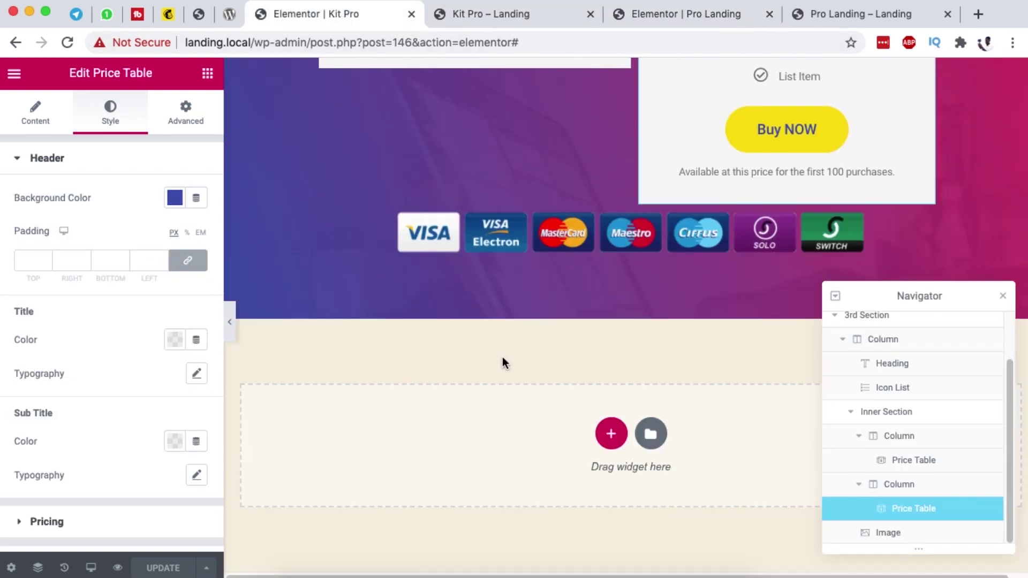
# Step: Add a Share Buttons widget below the card logos with a fourth WhatsApp network
pyautogui.click(208, 72)
pyautogui.write('soc')
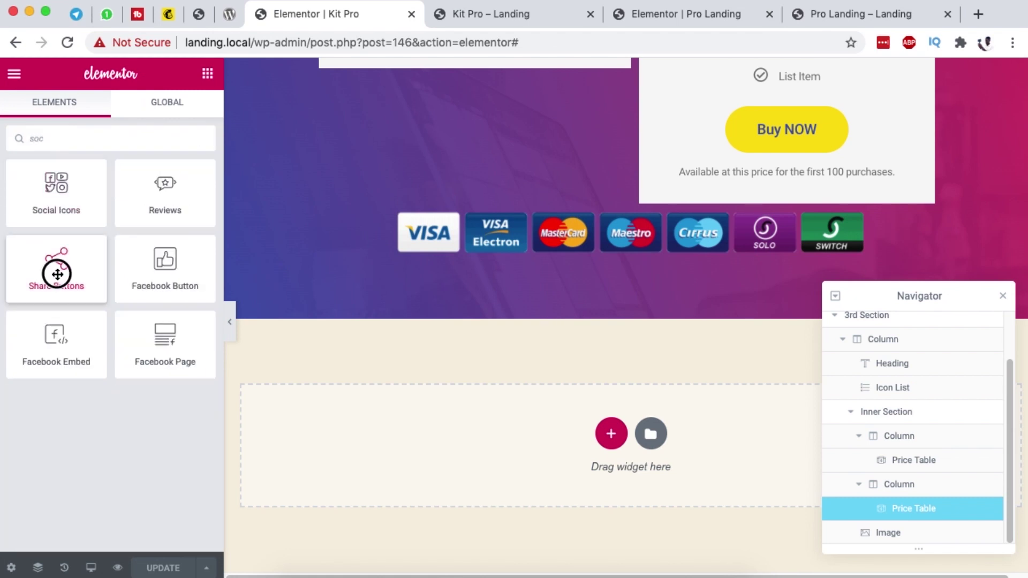
pyautogui.moveTo(57, 274); pyautogui.dragTo(557, 272)
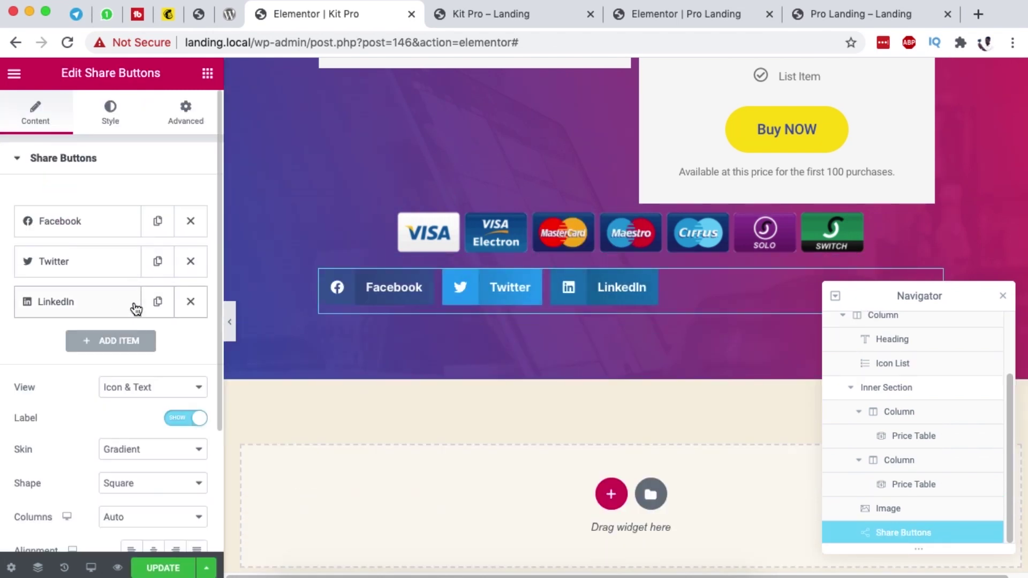
pyautogui.scroll(-2, 123, 353)
pyautogui.scroll(-1, 123, 351)
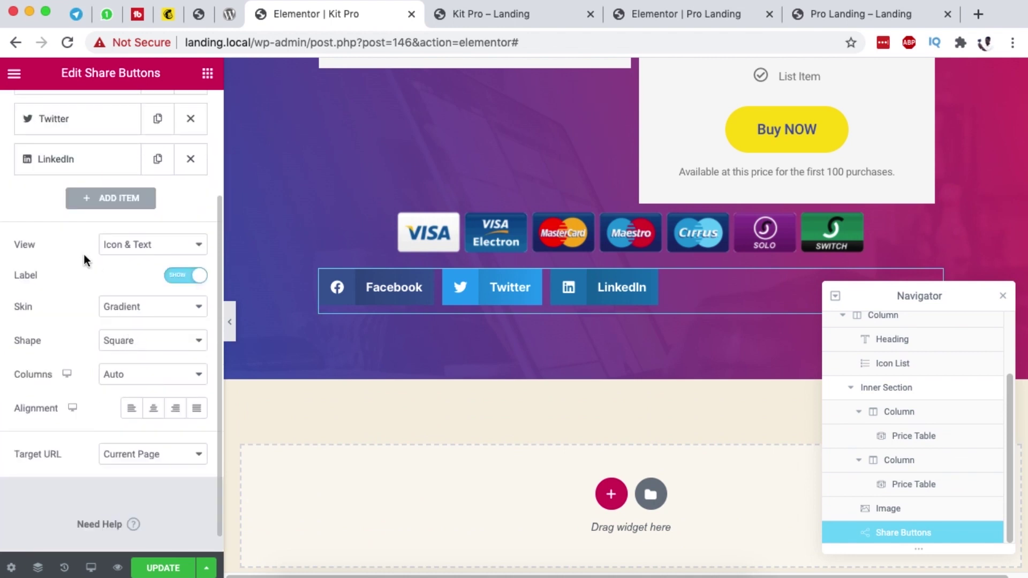
pyautogui.click(115, 198)
pyautogui.click(154, 242)
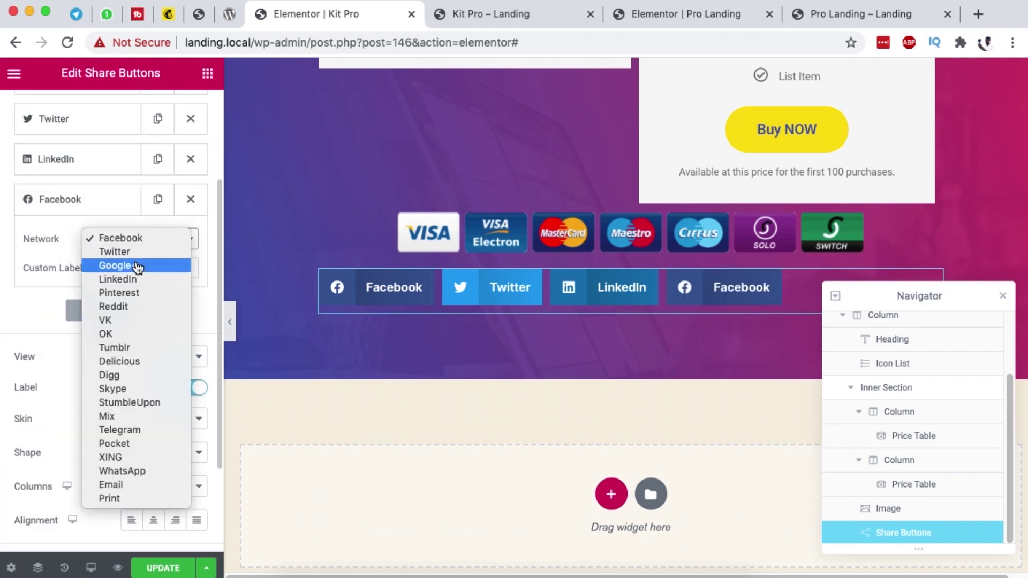
pyautogui.click(122, 470)
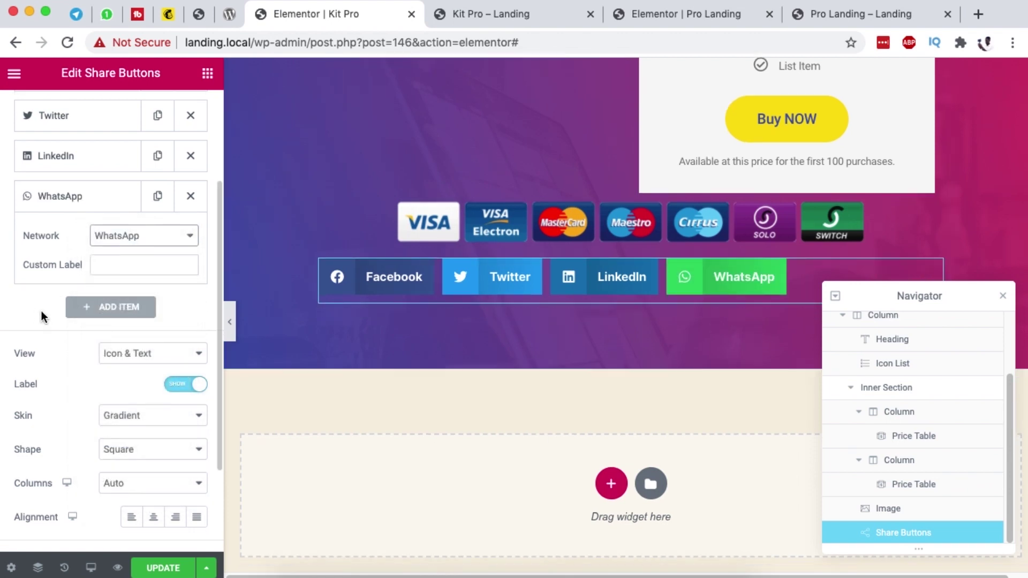
# Step: Make the share buttons icon-only, Circle shaped, 1 column, with the Flat skin
pyautogui.scroll(-3, 48, 296)
pyautogui.click(120, 266)
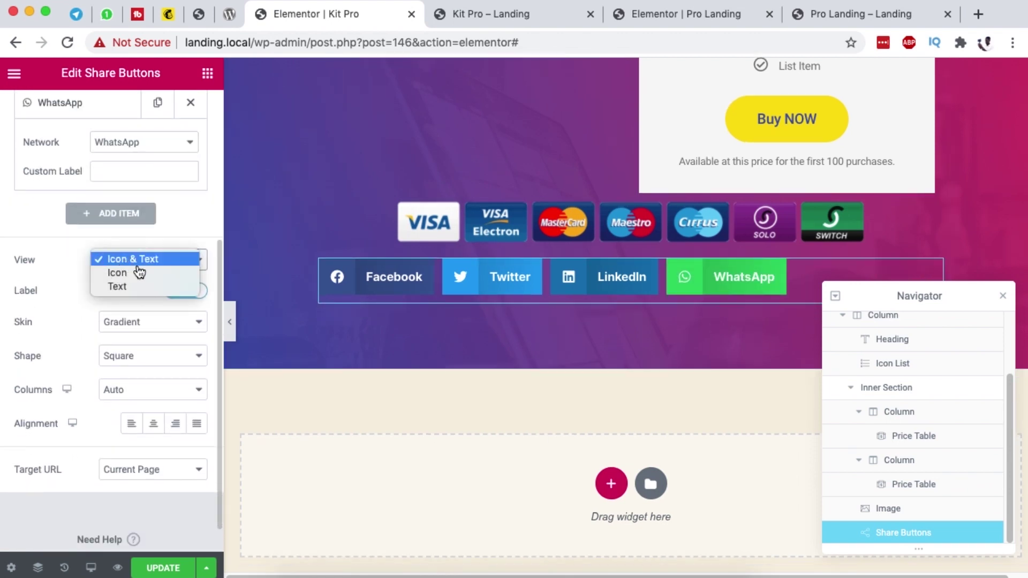
pyautogui.click(136, 271)
pyautogui.click(138, 327)
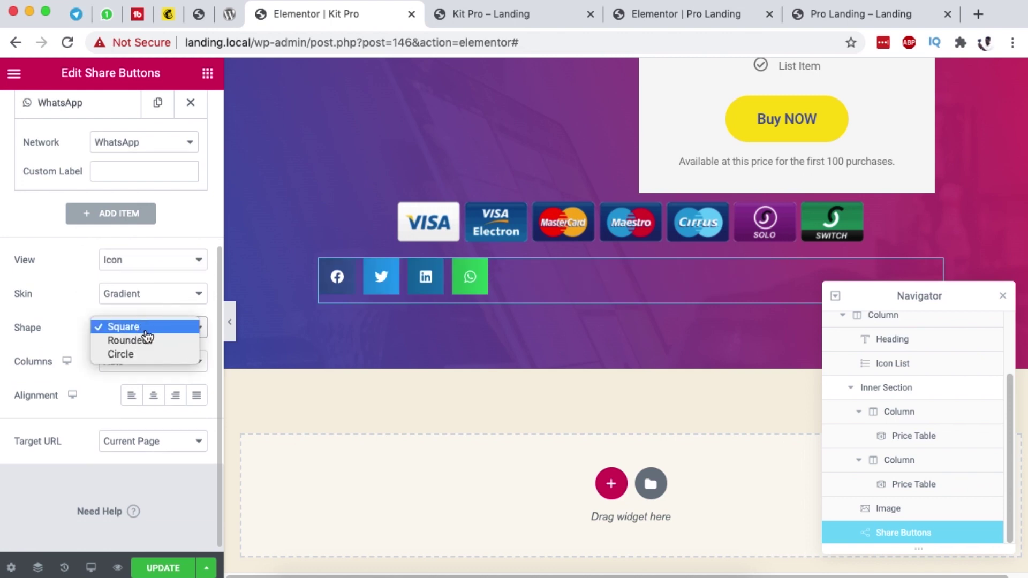
pyautogui.click(145, 350)
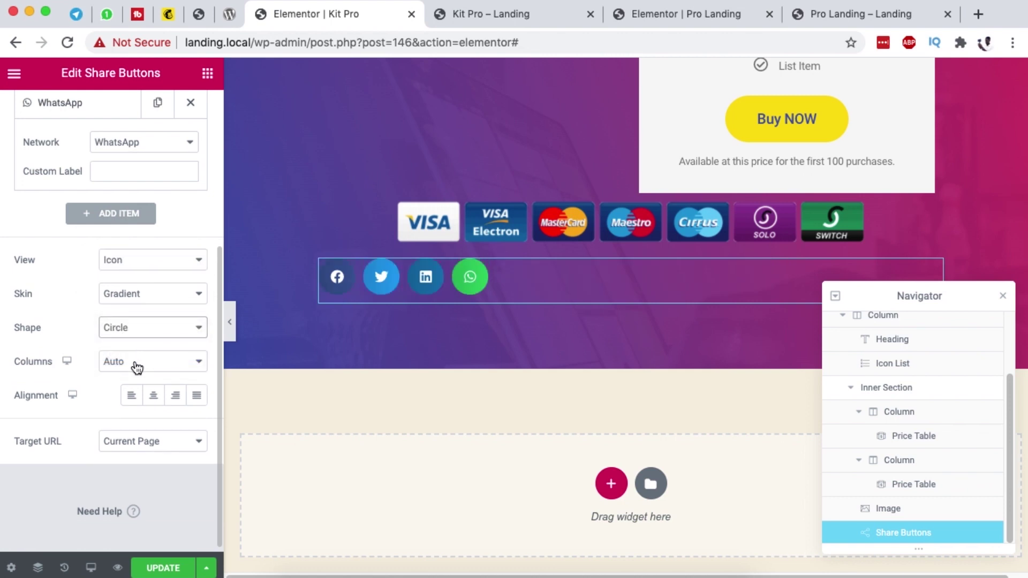
pyautogui.click(137, 368)
pyautogui.click(129, 378)
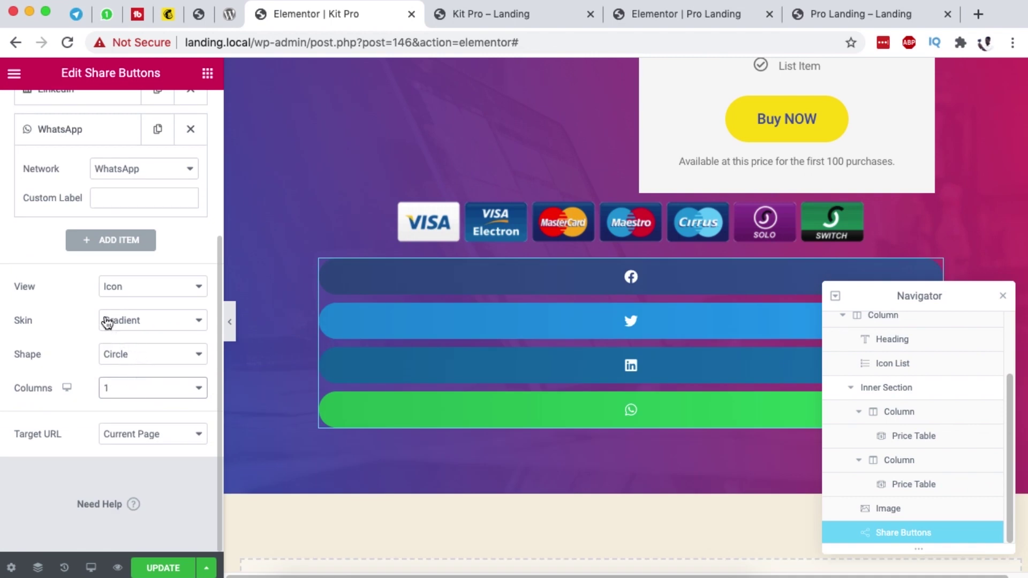
pyautogui.click(144, 322)
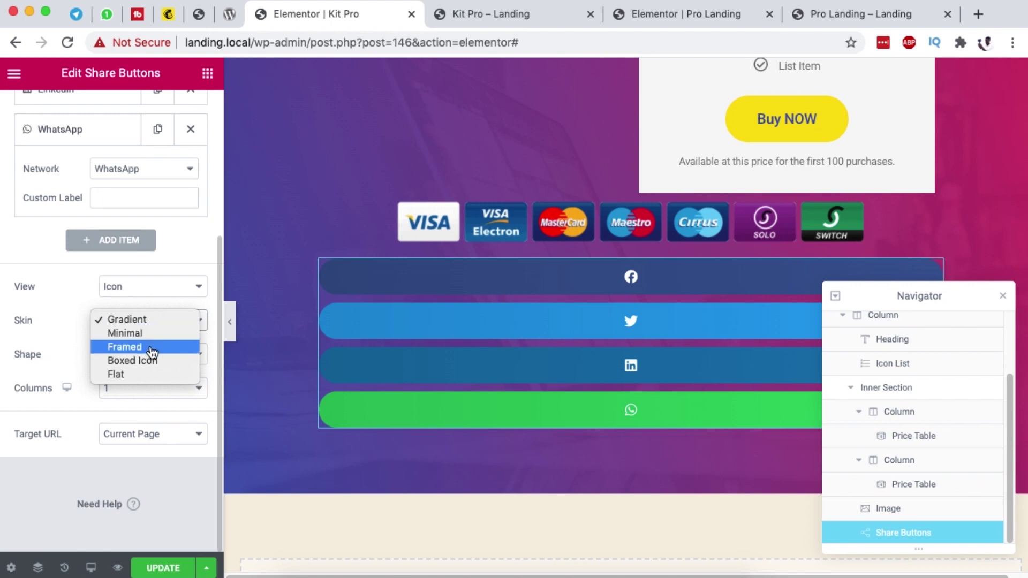
pyautogui.click(121, 374)
pyautogui.click(71, 303)
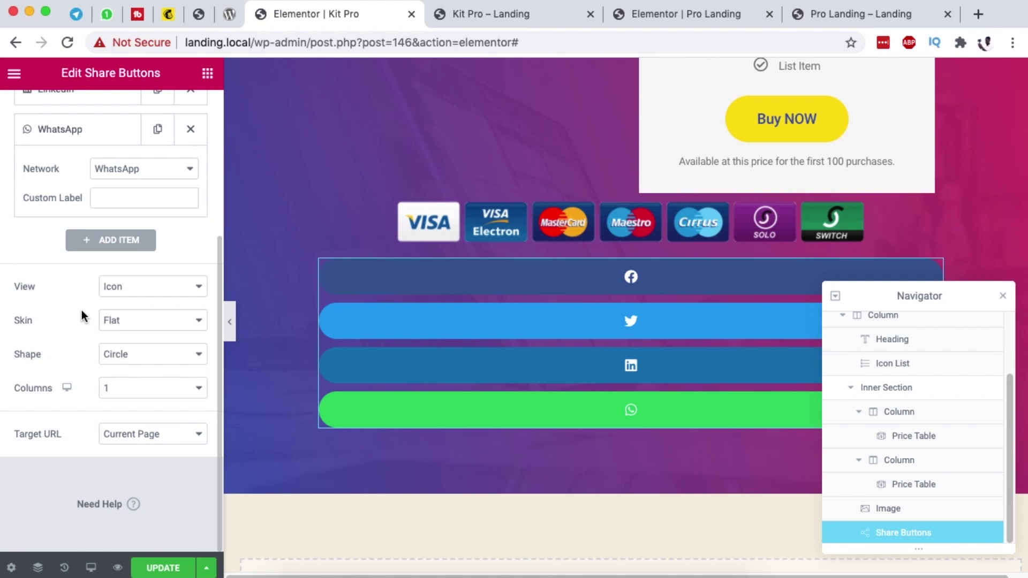
pyautogui.scroll(5, 82, 310)
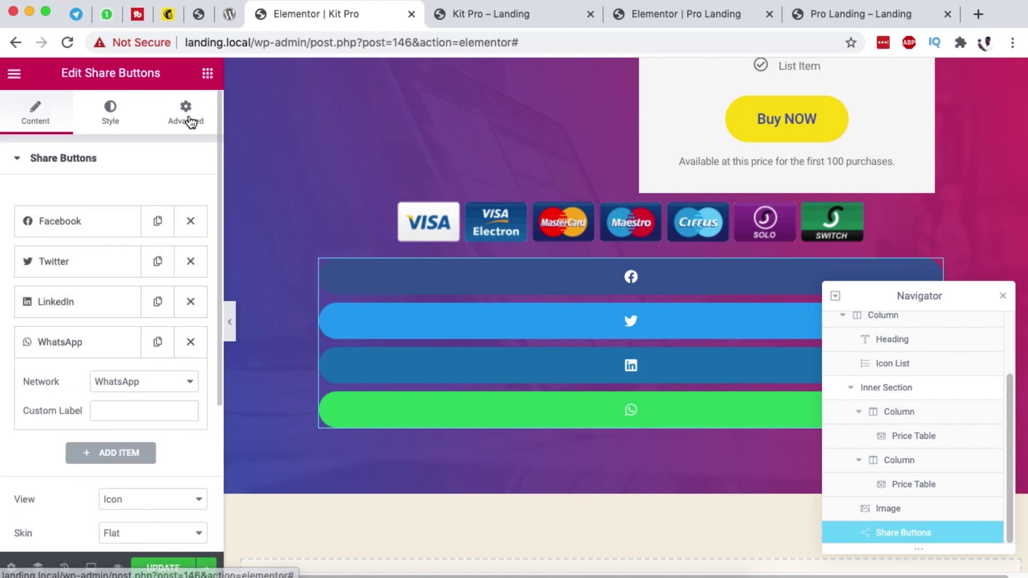
# Step: Set the share buttons' Width to Inline (auto) and Position to Fixed
pyautogui.click(190, 122)
pyautogui.scroll(-5, 123, 332)
pyautogui.click(65, 357)
pyautogui.scroll(-3, 107, 310)
pyautogui.click(132, 283)
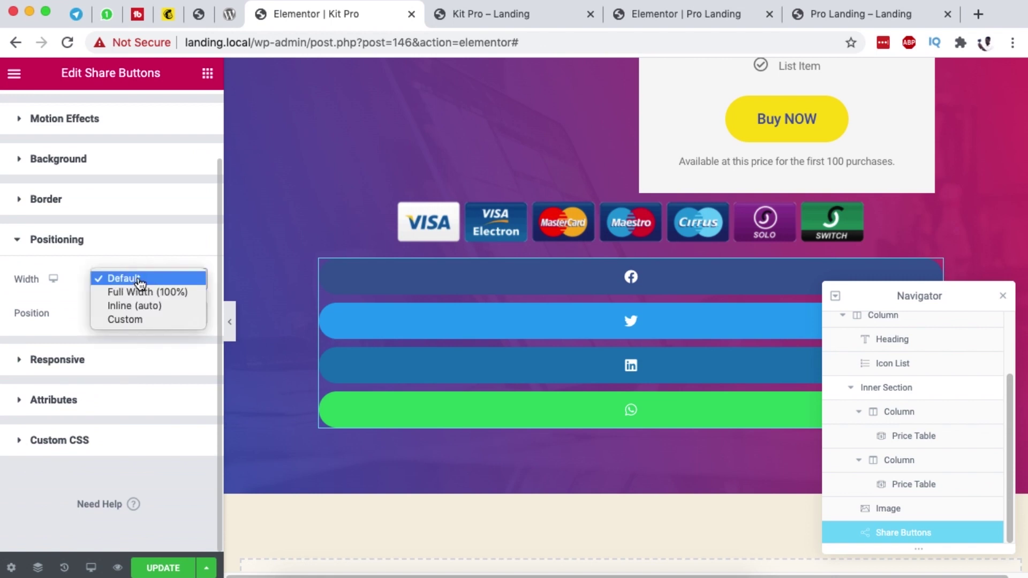
pyautogui.click(137, 306)
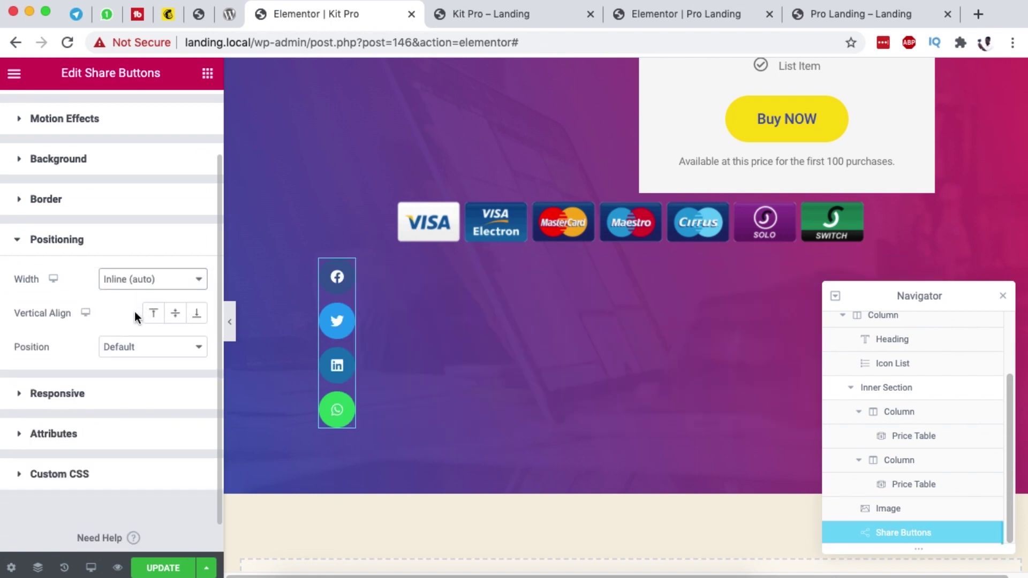
pyautogui.click(146, 353)
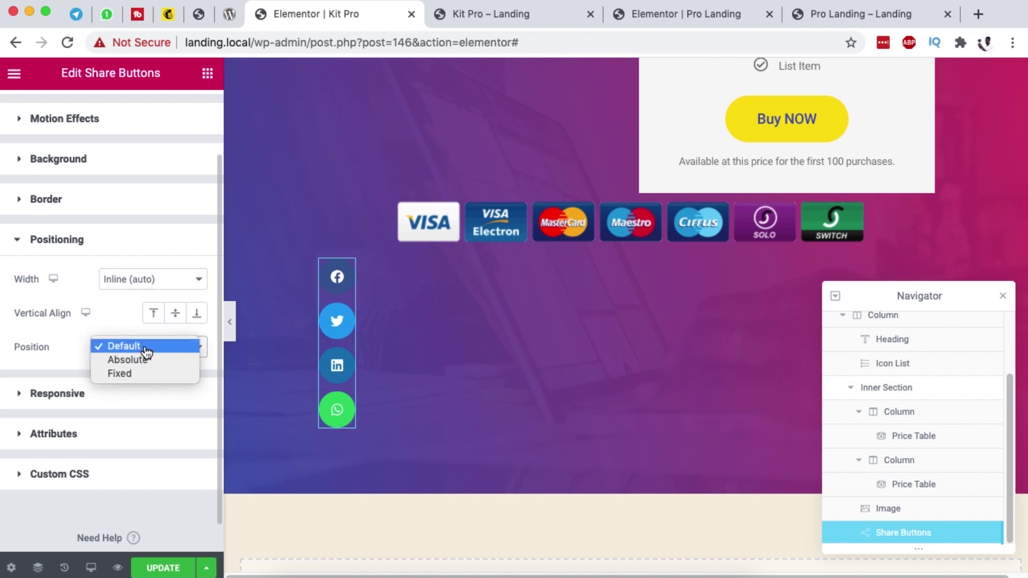
pyautogui.click(150, 376)
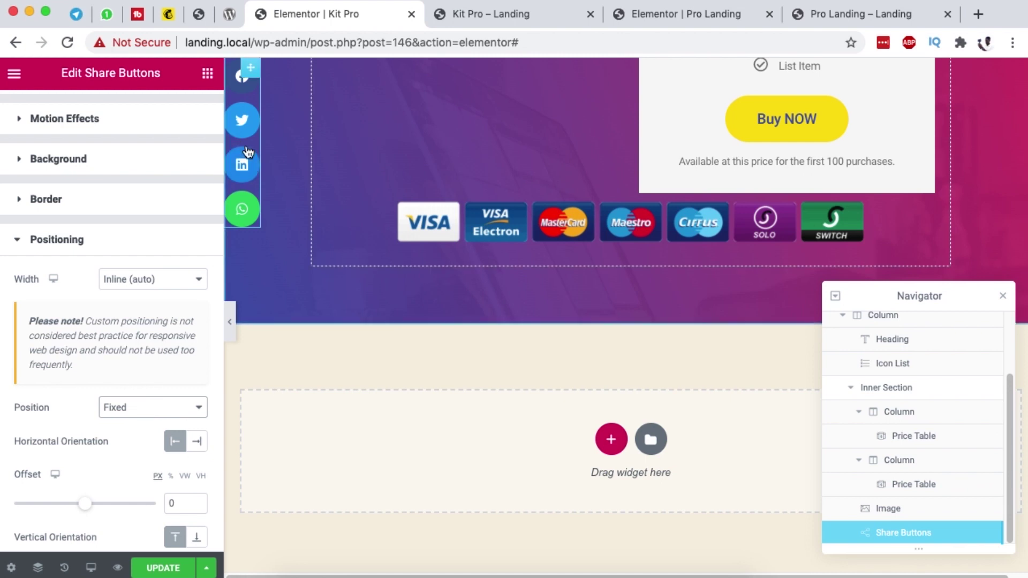
pyautogui.scroll(-3, 106, 415)
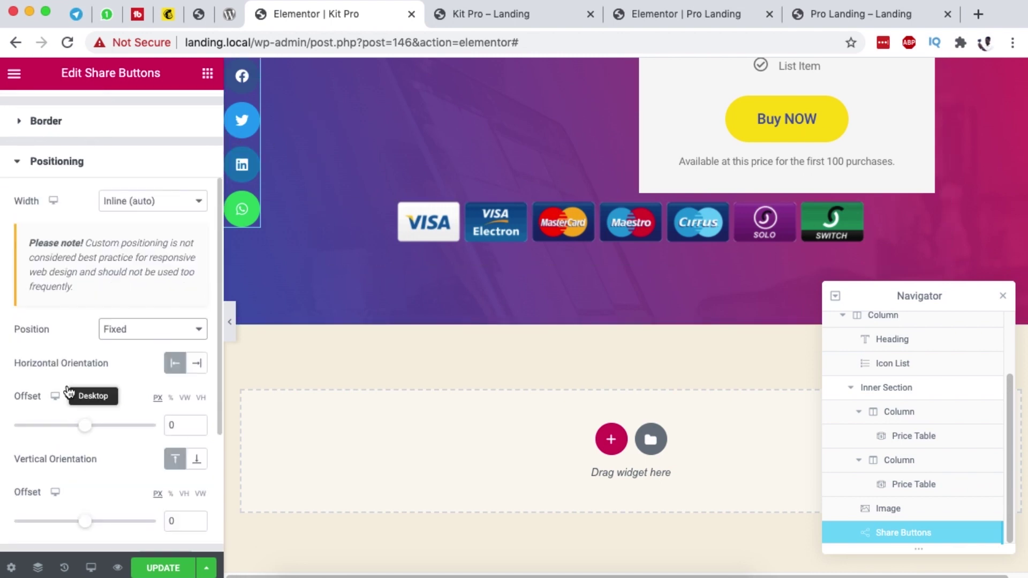
# Step: Anchor the fixed share buttons to the Right edge and scroll the preview to confirm them
pyautogui.click(198, 366)
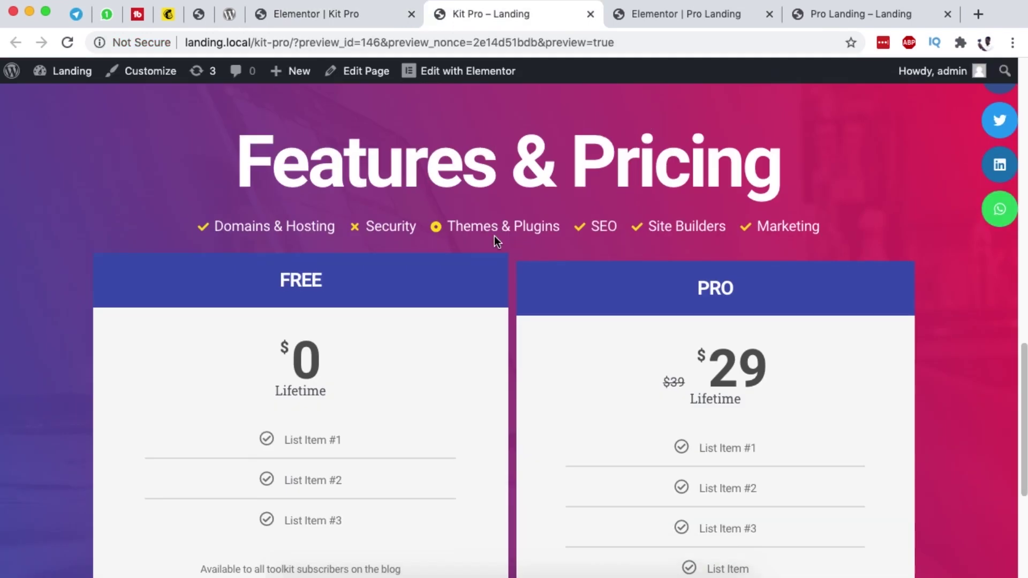
pyautogui.scroll(-4, 495, 240)
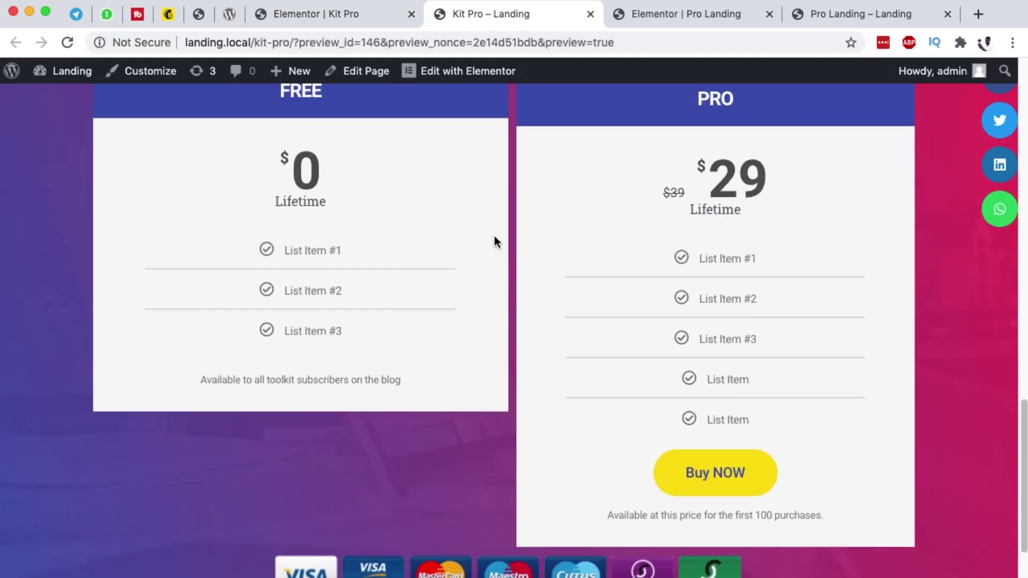
pyautogui.scroll(10, 496, 240)
pyautogui.scroll(5, 494, 236)
pyautogui.scroll(-15, 494, 237)
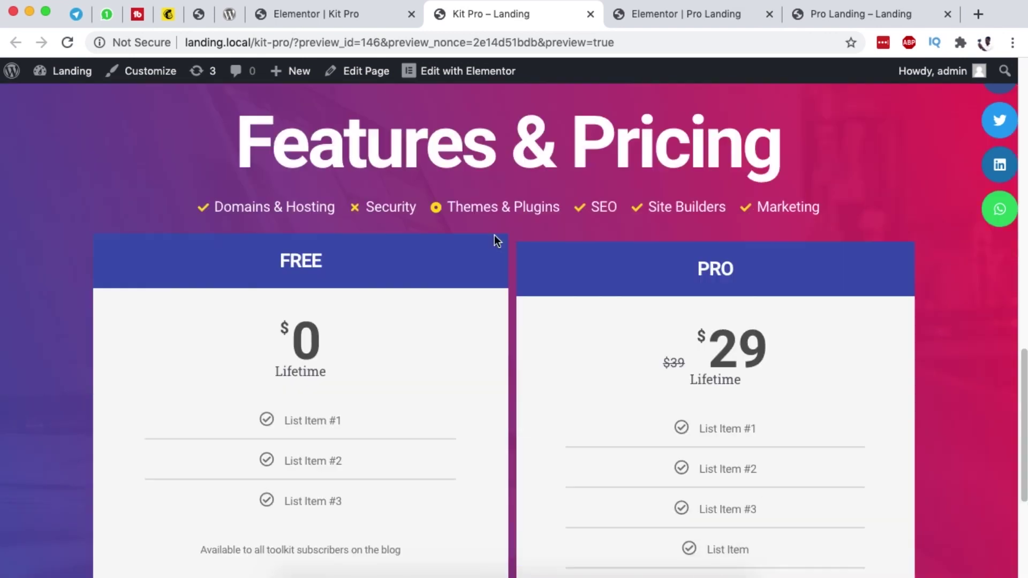
pyautogui.scroll(15, 890, 243)
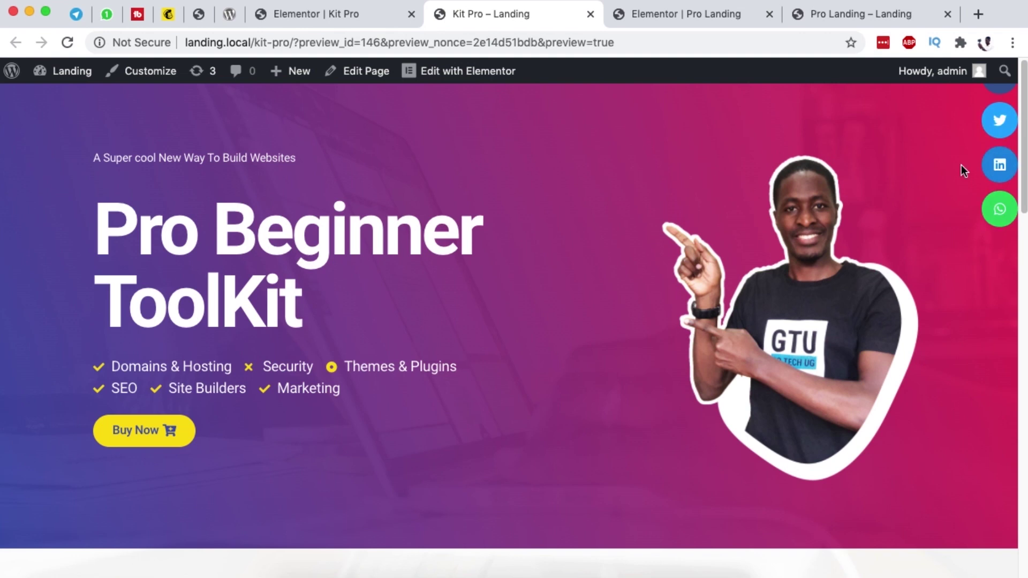
pyautogui.click(355, 14)
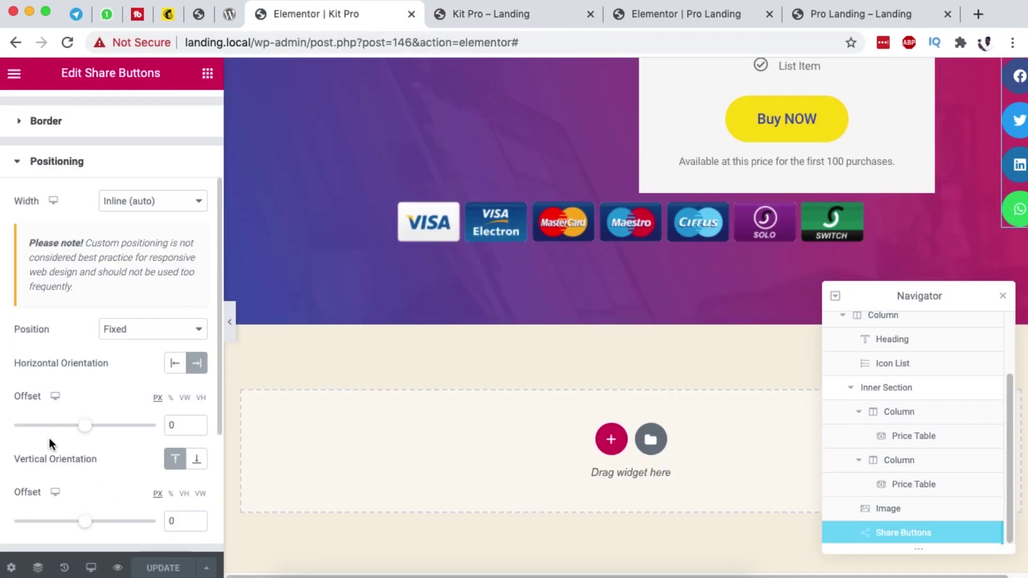
# Step: Set the share buttons' horizontal offset to 2 vw
pyautogui.moveTo(85, 429); pyautogui.dragTo(87, 428)
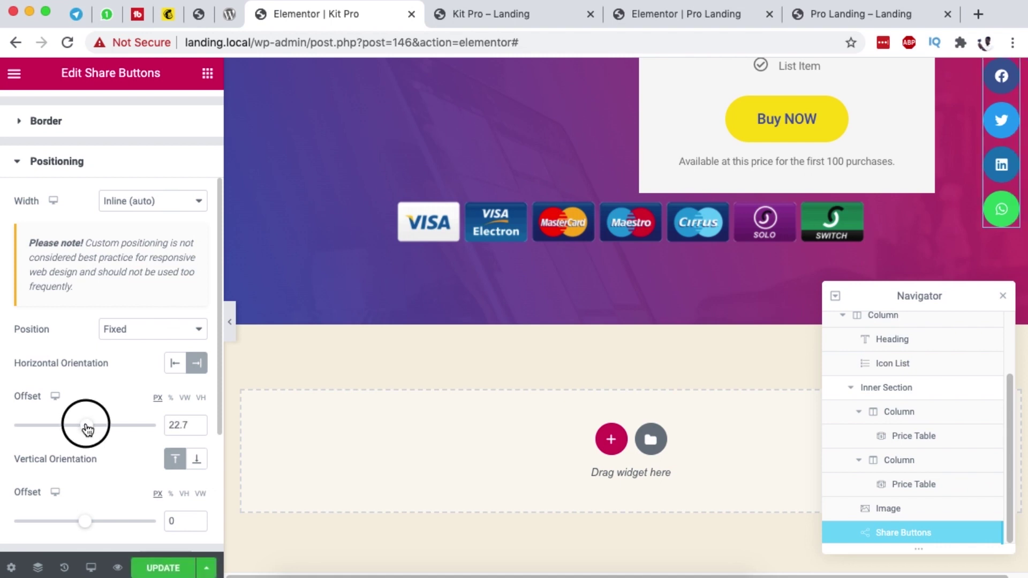
pyautogui.moveTo(86, 428); pyautogui.dragTo(87, 429)
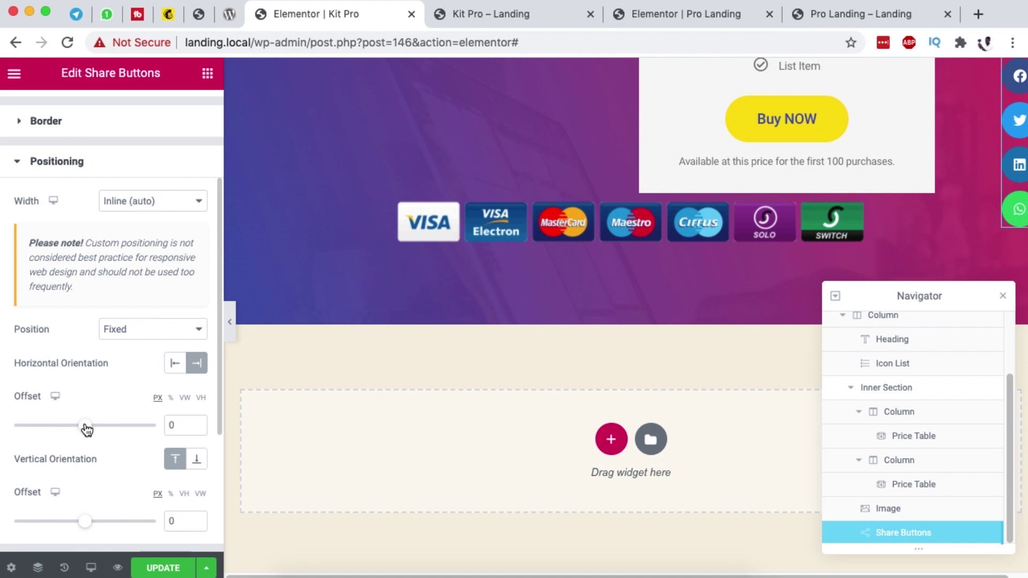
pyautogui.doubleClick(173, 423)
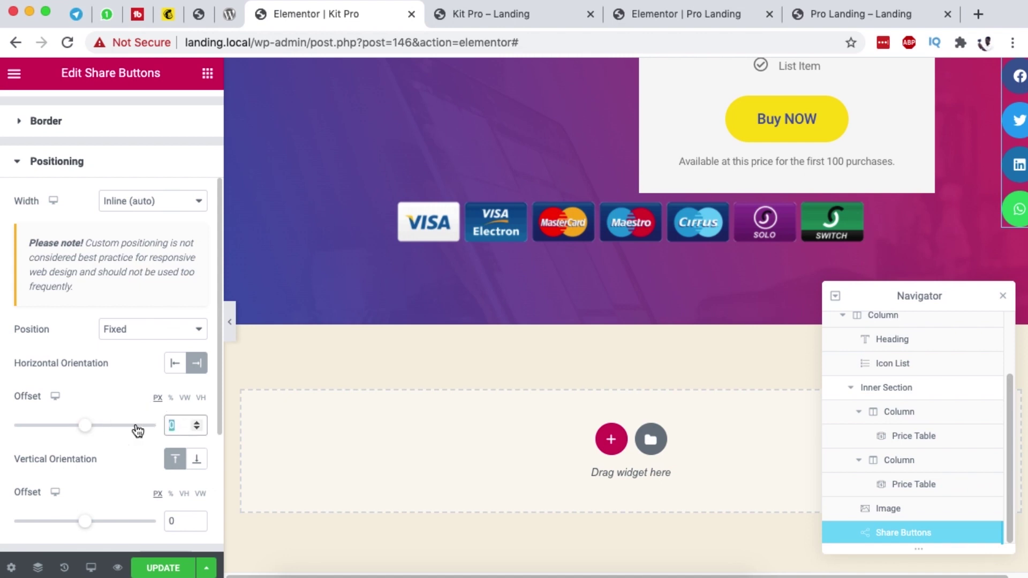
pyautogui.click(184, 405)
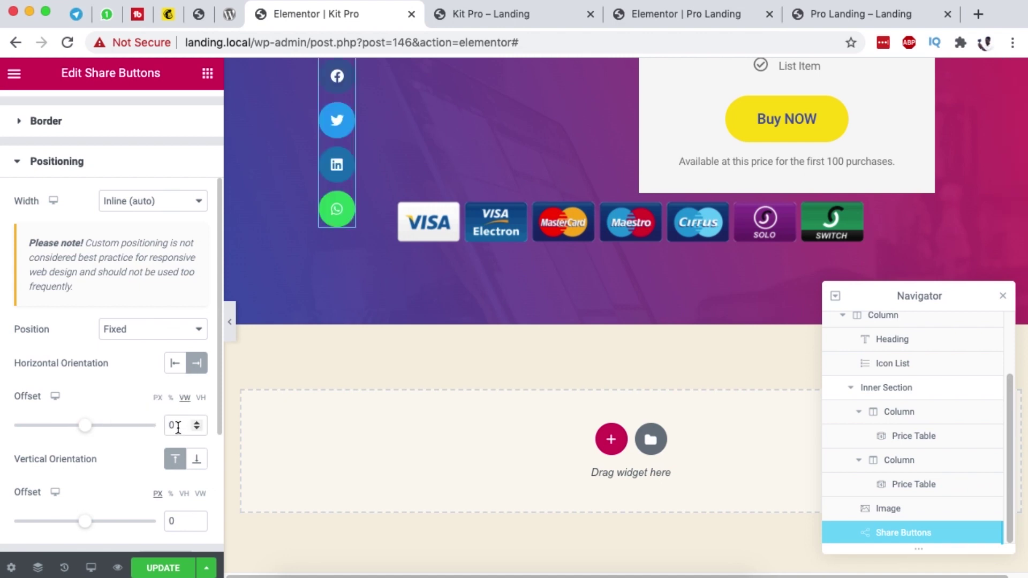
pyautogui.write('2')
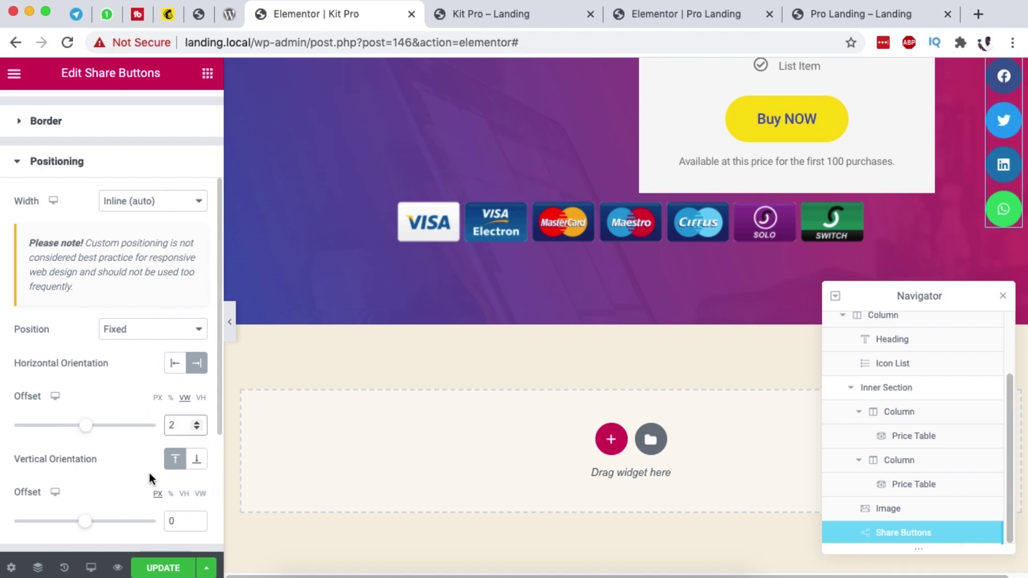
# Step: Set the vertical offset to about 5 vh, save, and check the landing preview
pyautogui.scroll(-1, 163, 425)
pyautogui.scroll(-4, 162, 425)
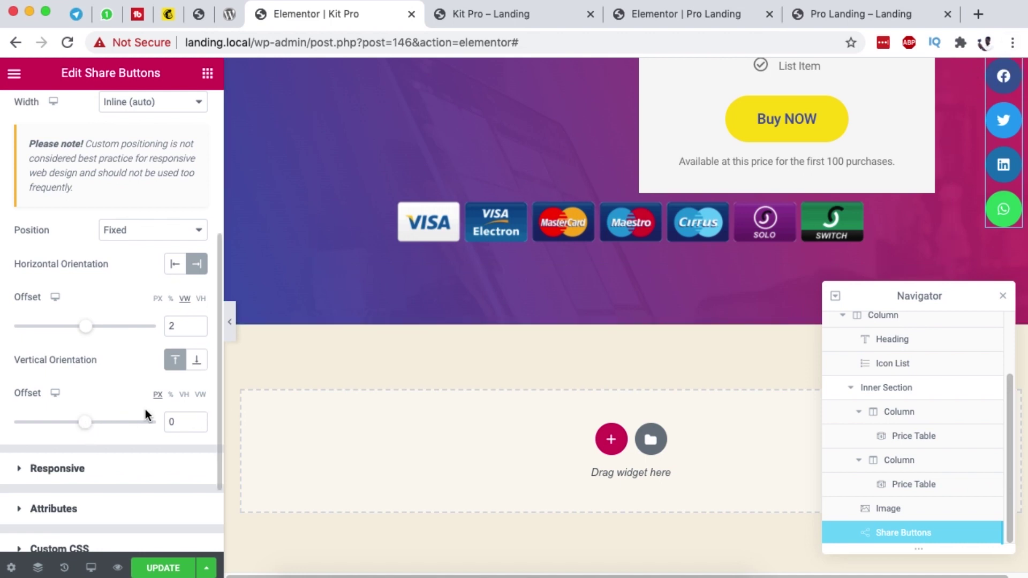
pyautogui.click(184, 395)
pyautogui.moveTo(89, 426); pyautogui.dragTo(90, 424)
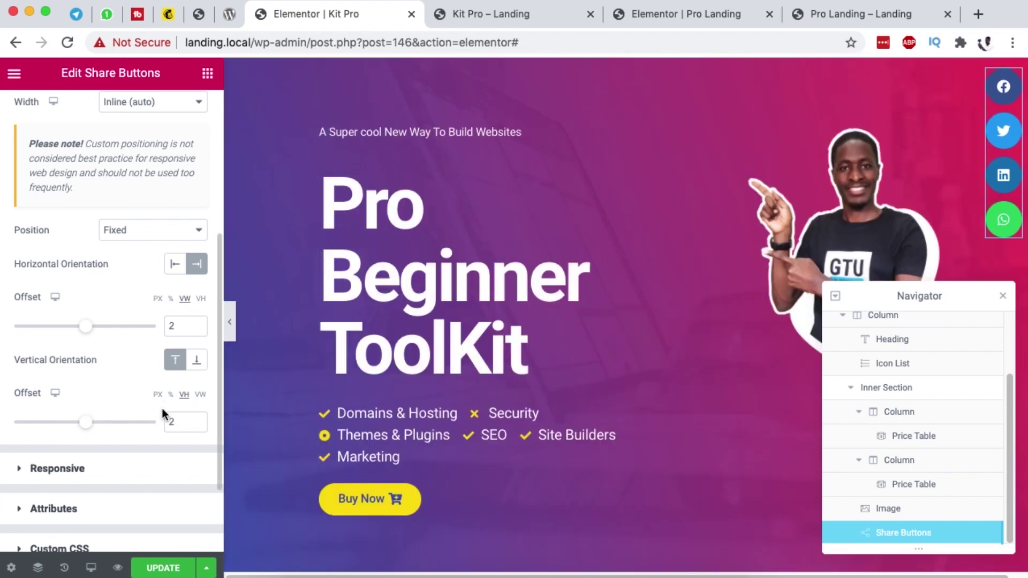
pyautogui.click(155, 566)
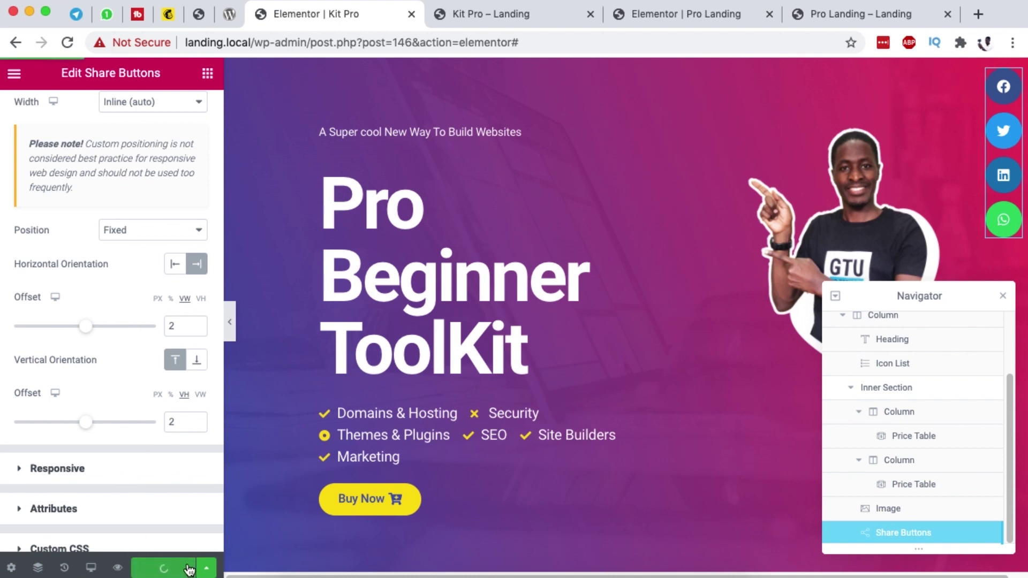
pyautogui.click(478, 14)
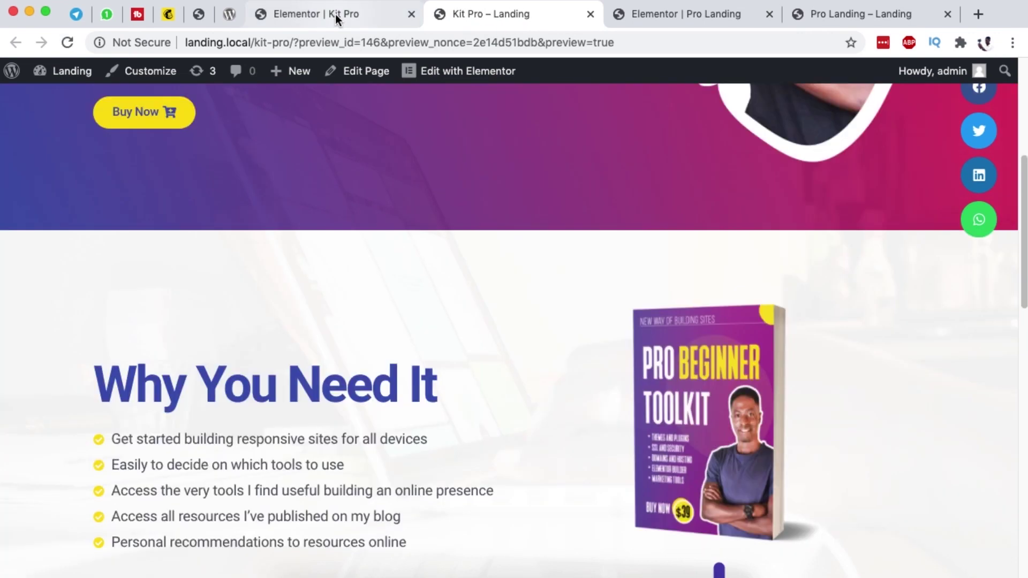
pyautogui.click(335, 15)
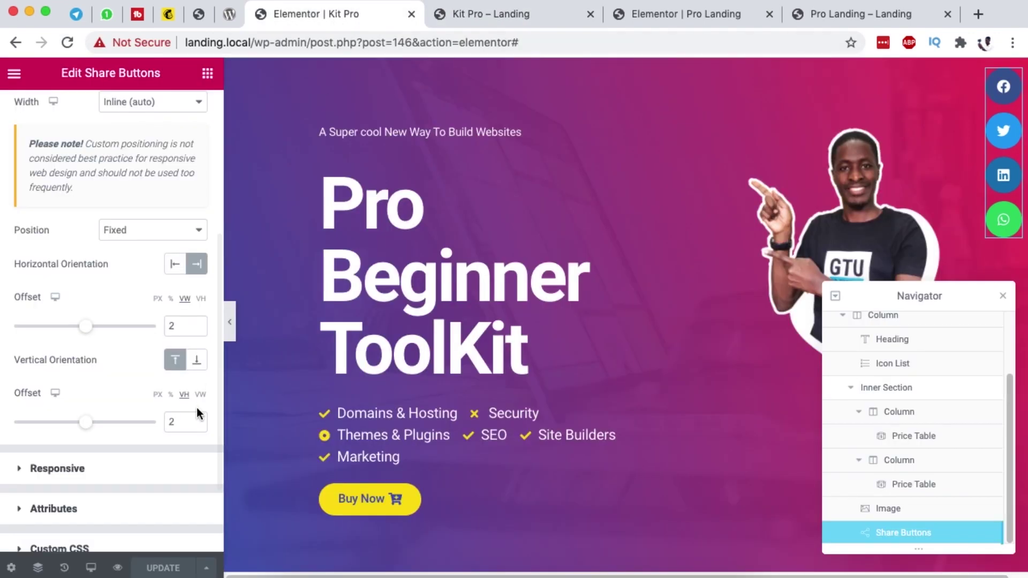
# Step: Change the vertical offset to 8 vh, save, and recheck the landing preview
pyautogui.moveTo(91, 424); pyautogui.dragTo(93, 426)
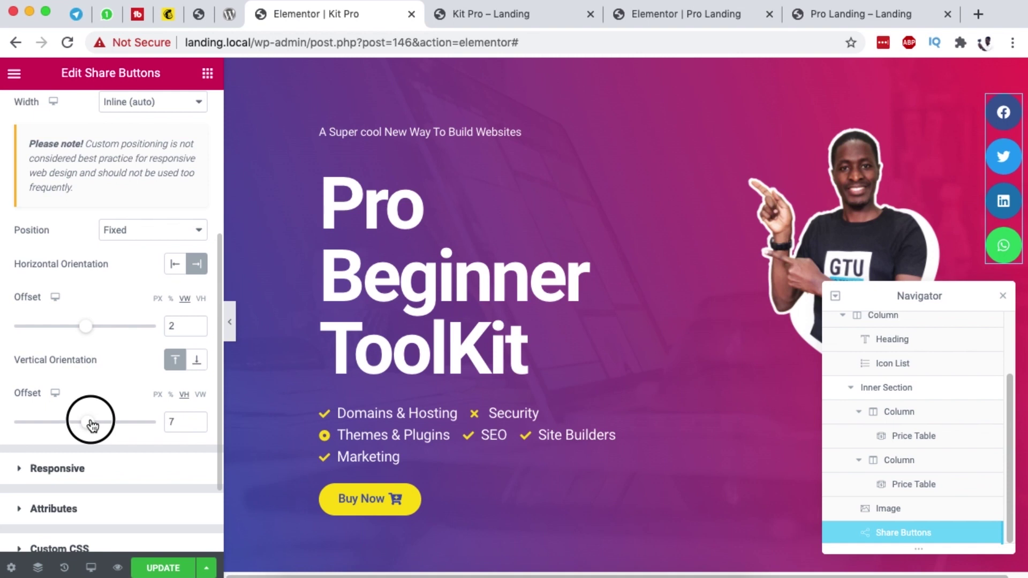
pyautogui.moveTo(177, 421); pyautogui.dragTo(154, 427)
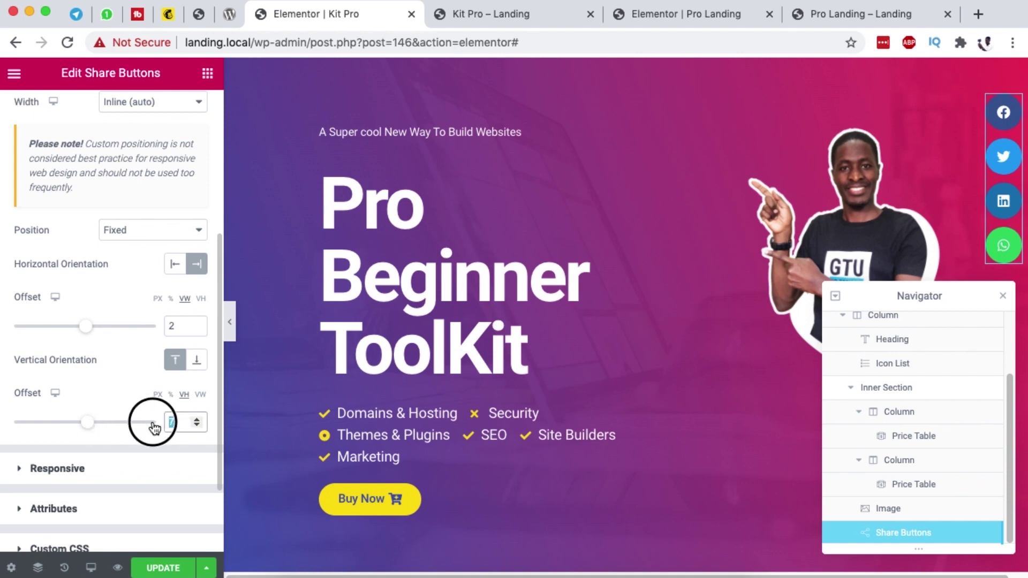
pyautogui.write('8')
pyautogui.click(189, 571)
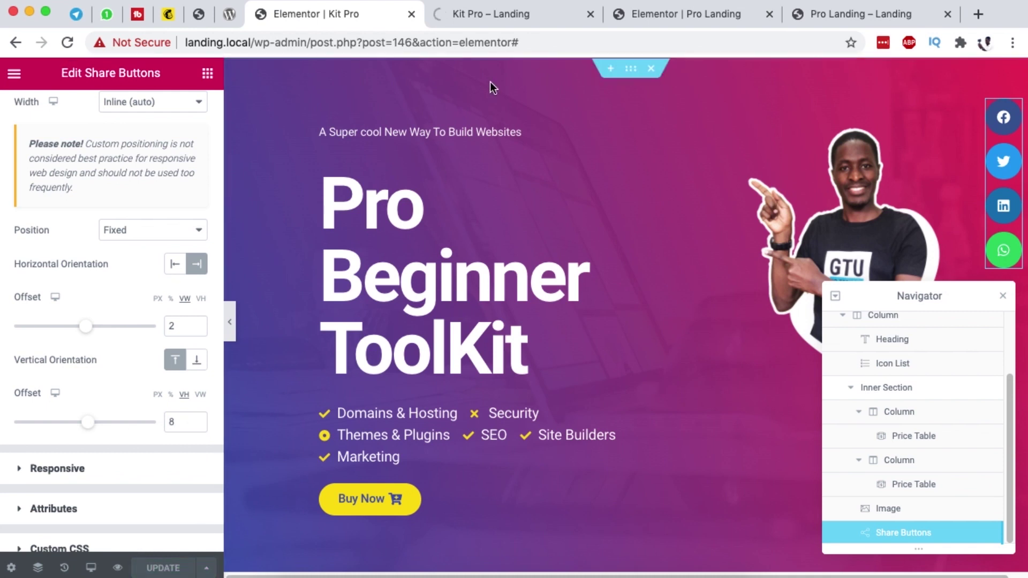
pyautogui.click(494, 12)
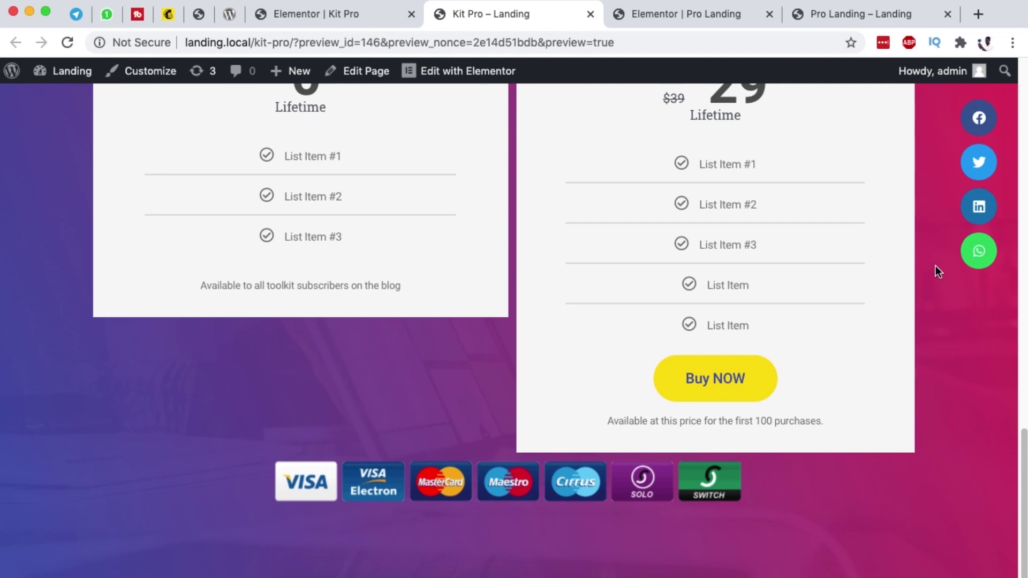
# Step: Open and close the Send Me Questions popup from the mail share icon on the Pro Landing preview
pyautogui.click(367, 15)
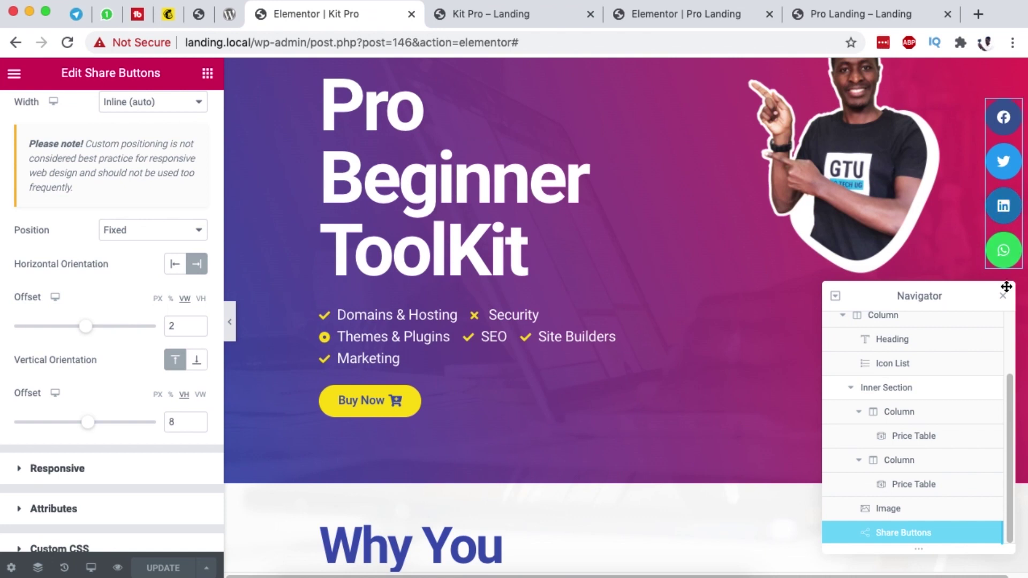
pyautogui.click(861, 14)
pyautogui.click(982, 275)
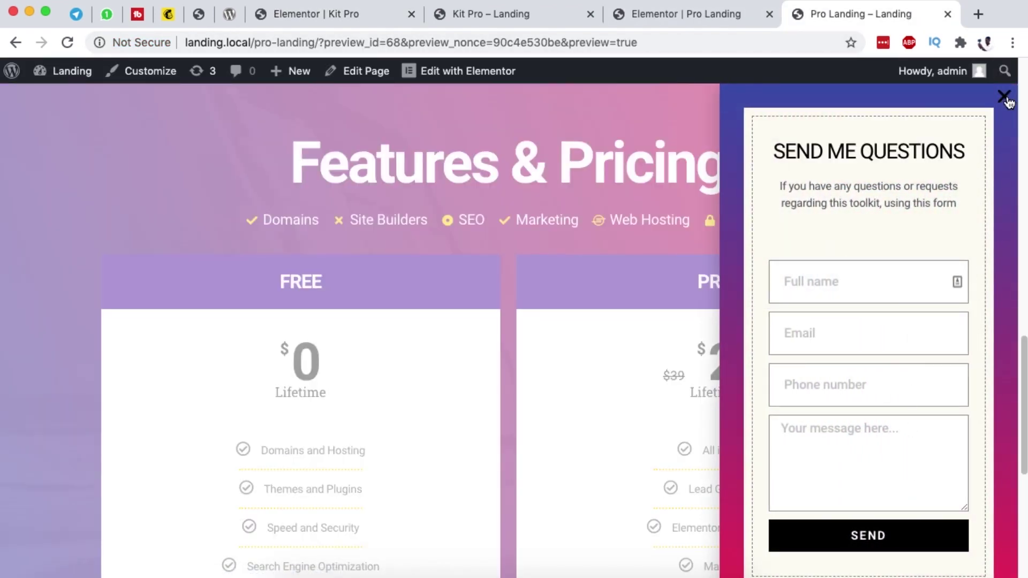
pyautogui.click(1004, 97)
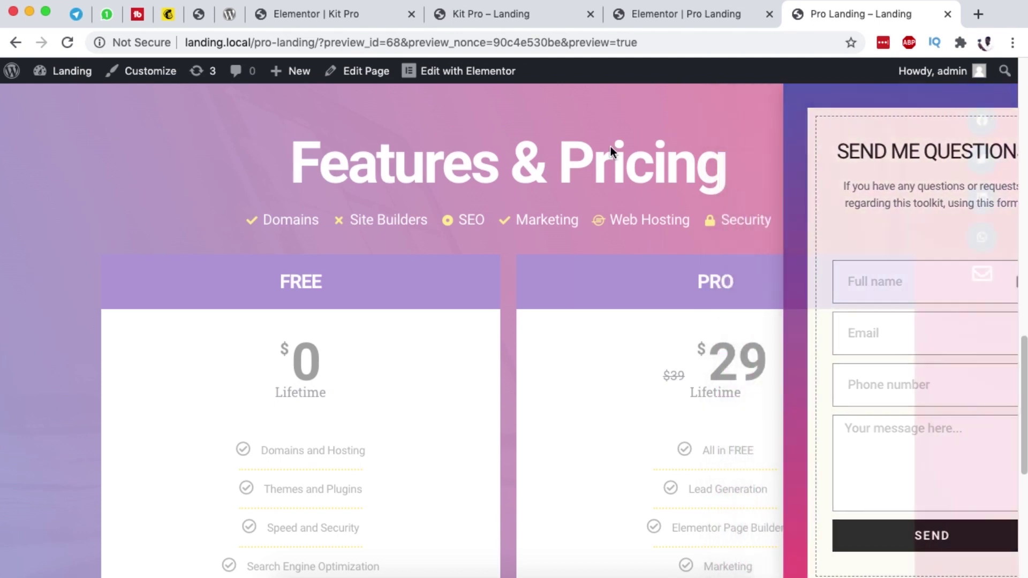
pyautogui.click(311, 15)
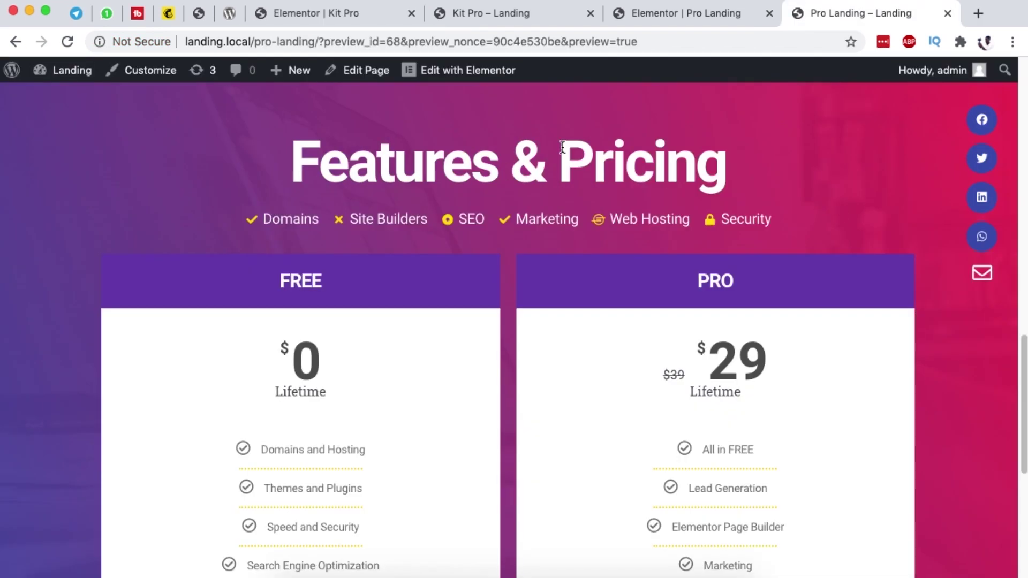
pyautogui.click(983, 278)
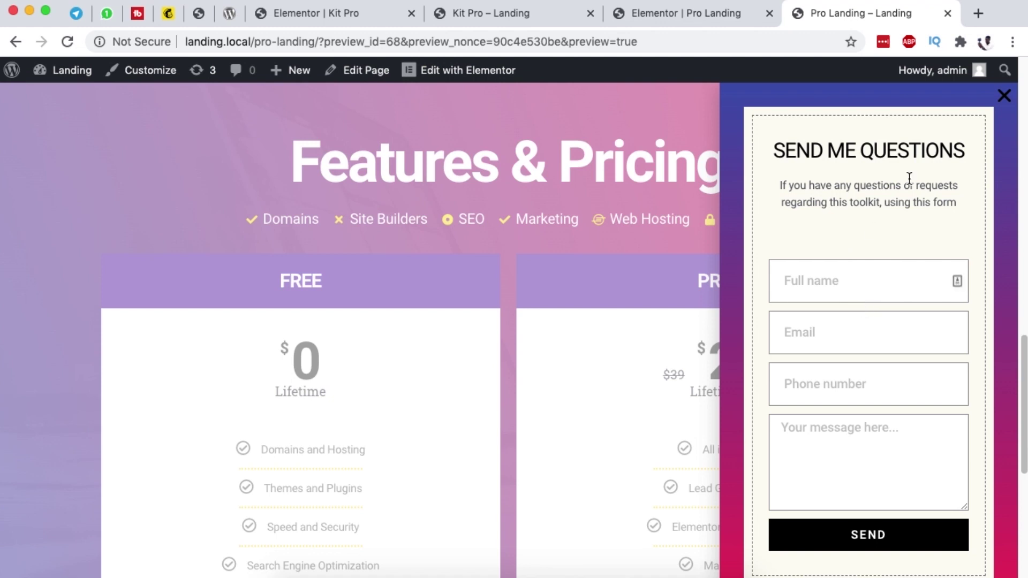
pyautogui.click(1004, 96)
# Step: Open the WordPress dashboard in a new tab from the preview's admin bar
pyautogui.click(349, 16)
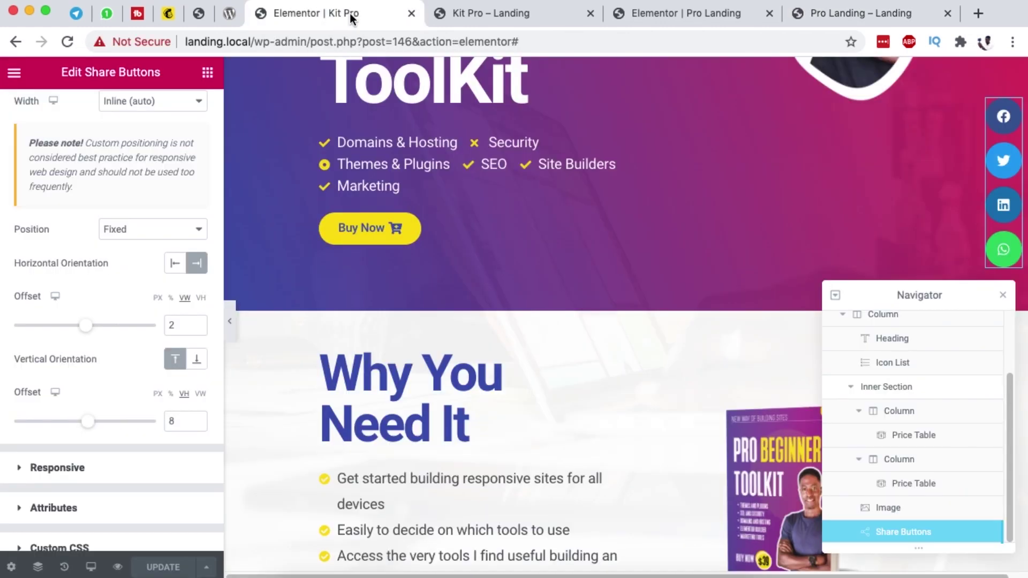
pyautogui.click(462, 18)
pyautogui.click(641, 15)
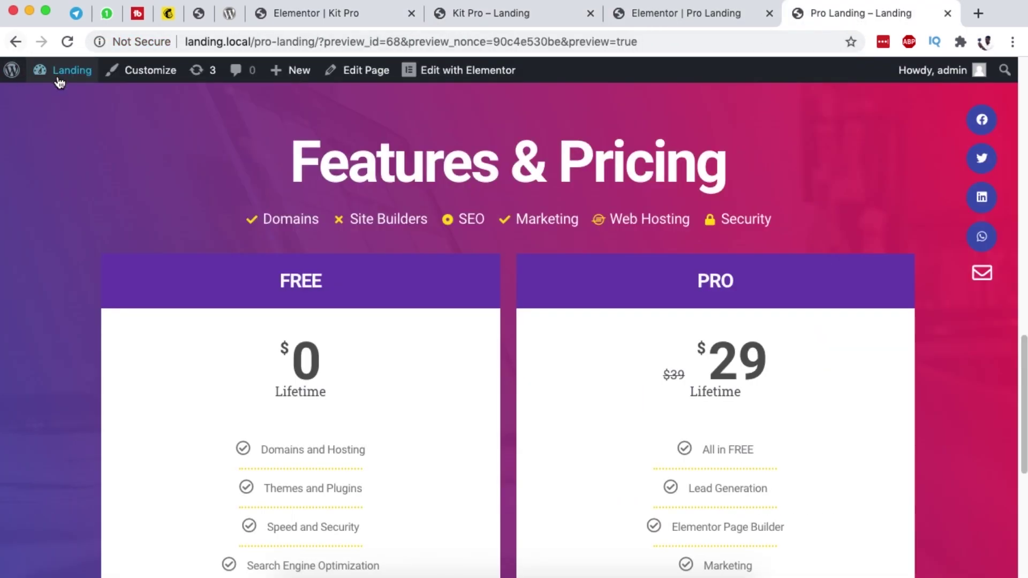
pyautogui.moveTo(64, 70)
pyautogui.keyDown('super'); pyautogui.click(127, 105); pyautogui.keyUp('super')
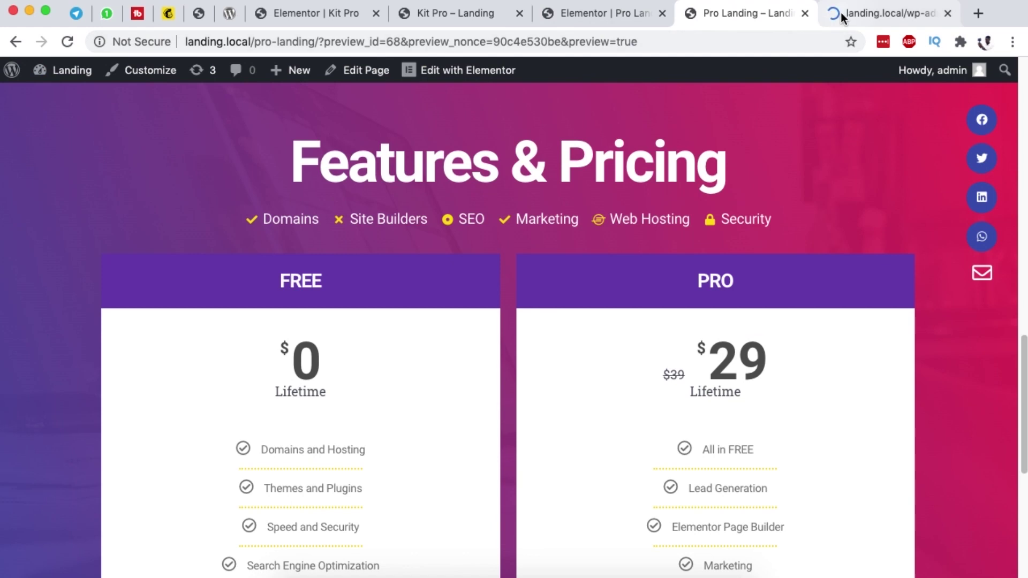
# Step: Go to Templates > Popups in the new admin dashboard tab
pyautogui.click(841, 13)
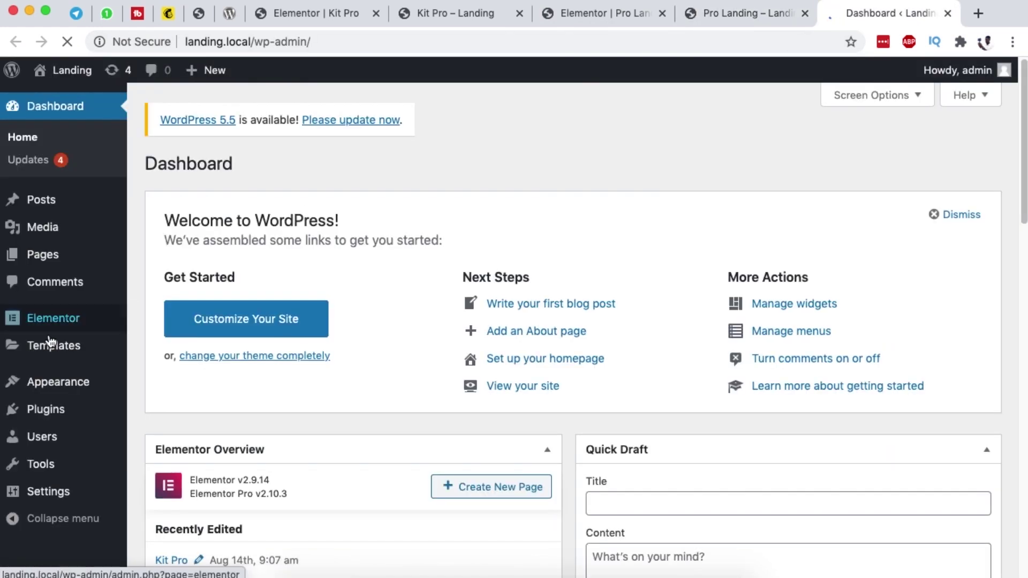
pyautogui.moveTo(49, 330)
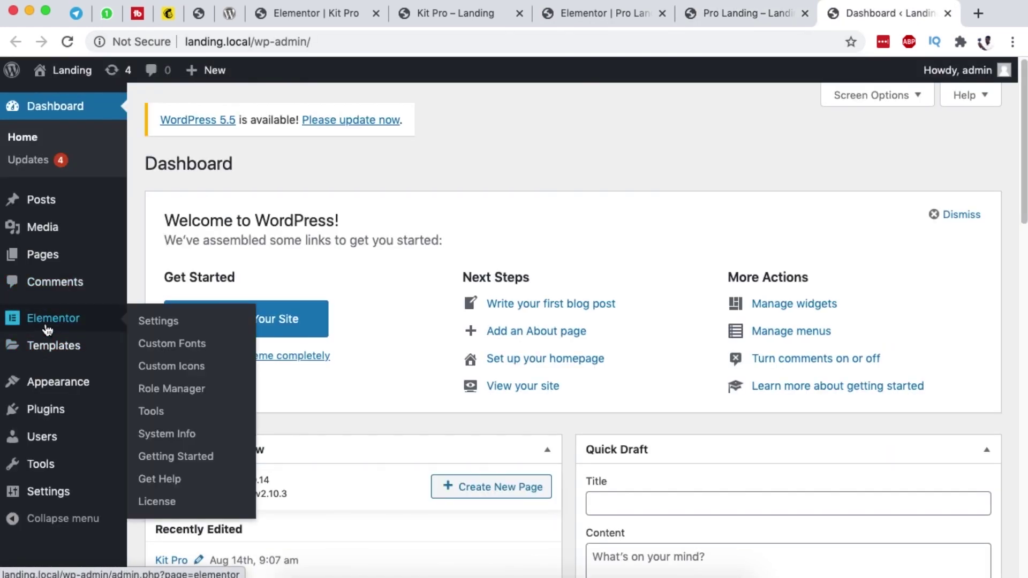
pyautogui.moveTo(51, 347)
pyautogui.click(159, 377)
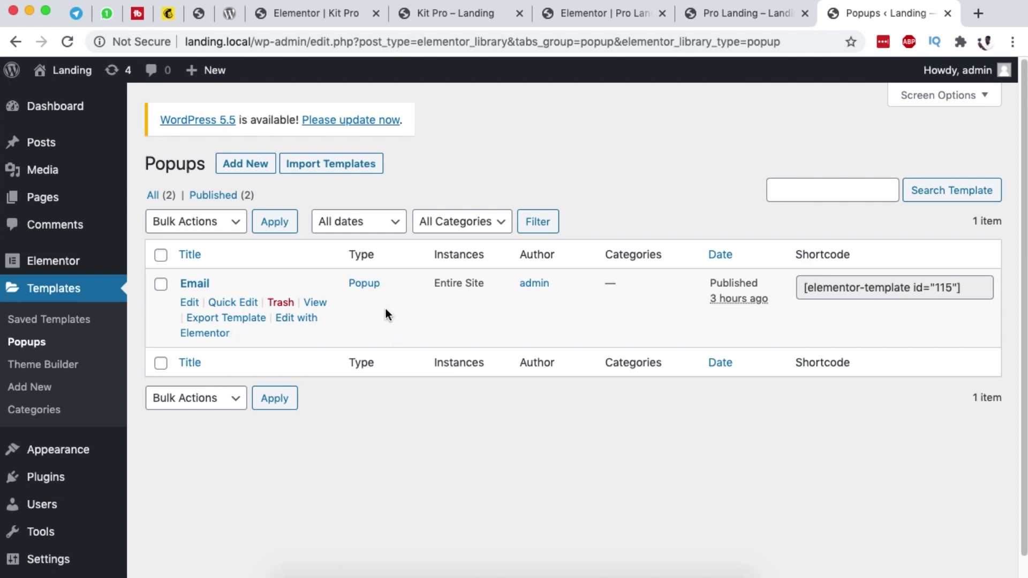
# Step: Add a new Popup template named 'New Email Popup' and create it
pyautogui.click(234, 166)
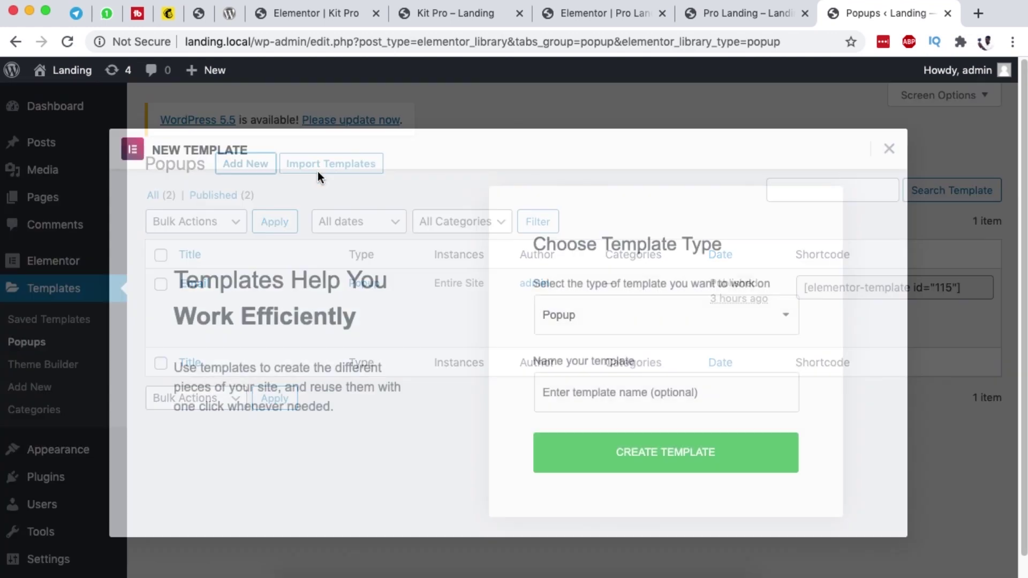
pyautogui.click(578, 404)
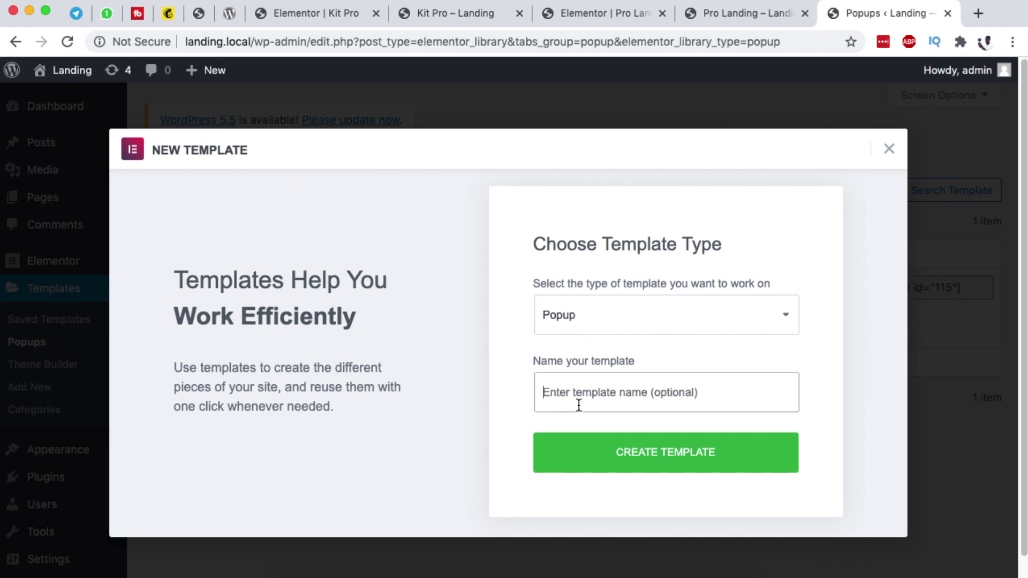
pyautogui.write('New Email Popup')
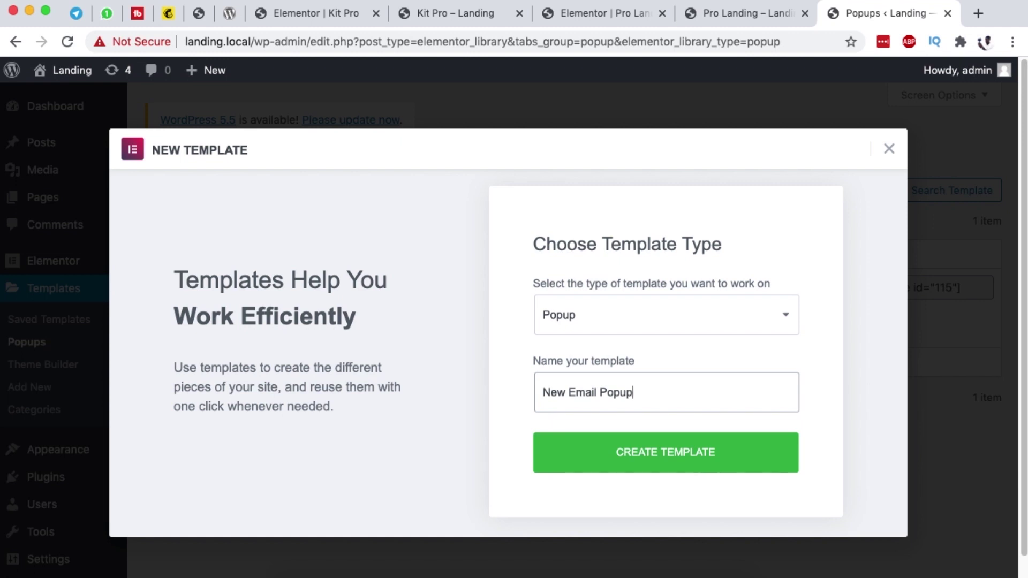
pyautogui.click(651, 470)
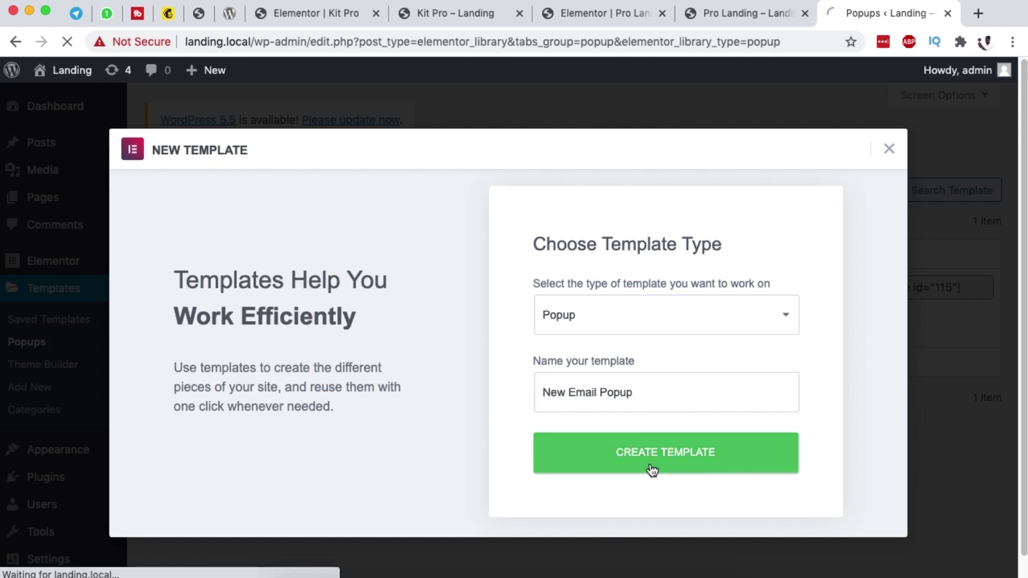
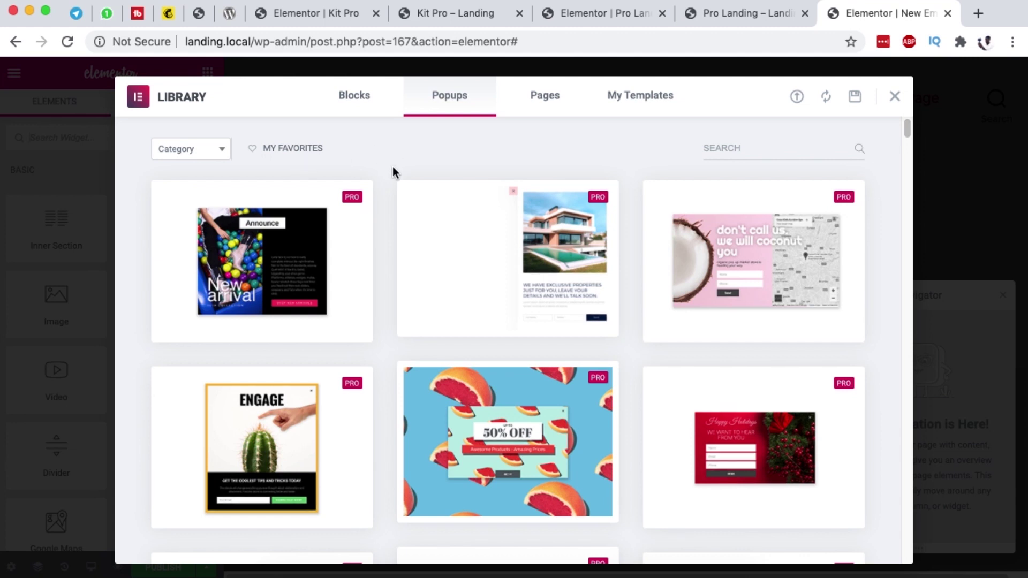
# Step: Insert the Contact Us template from the library's Popups tab, then close the Navigator panel
pyautogui.scroll(-14, 399, 281)
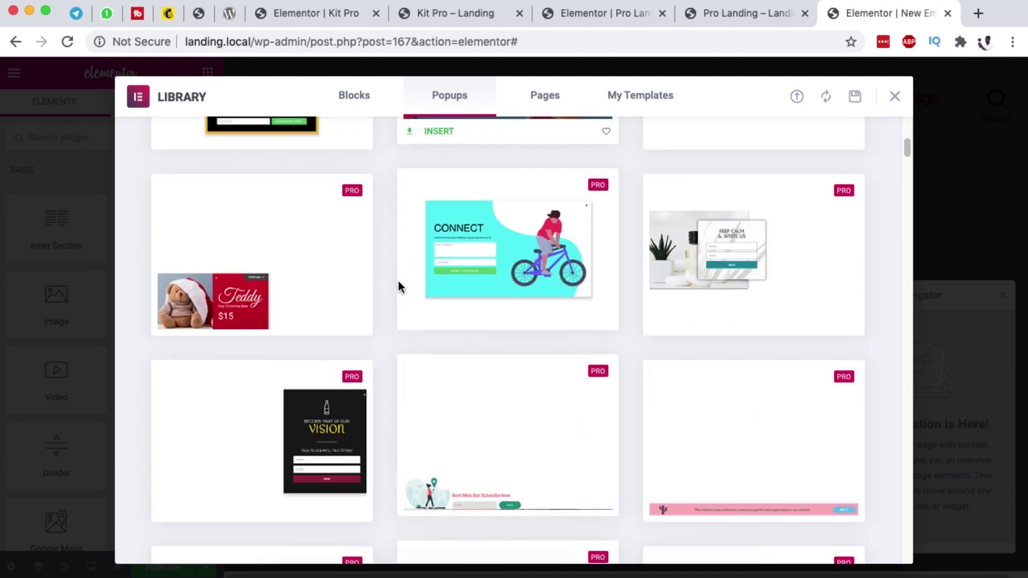
pyautogui.scroll(-3, 399, 281)
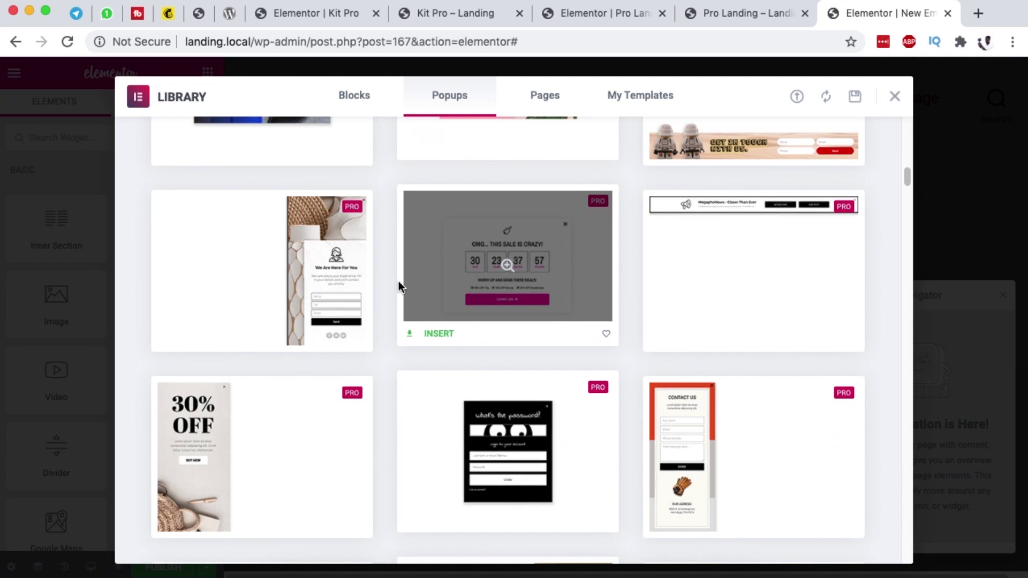
pyautogui.scroll(-3, 398, 281)
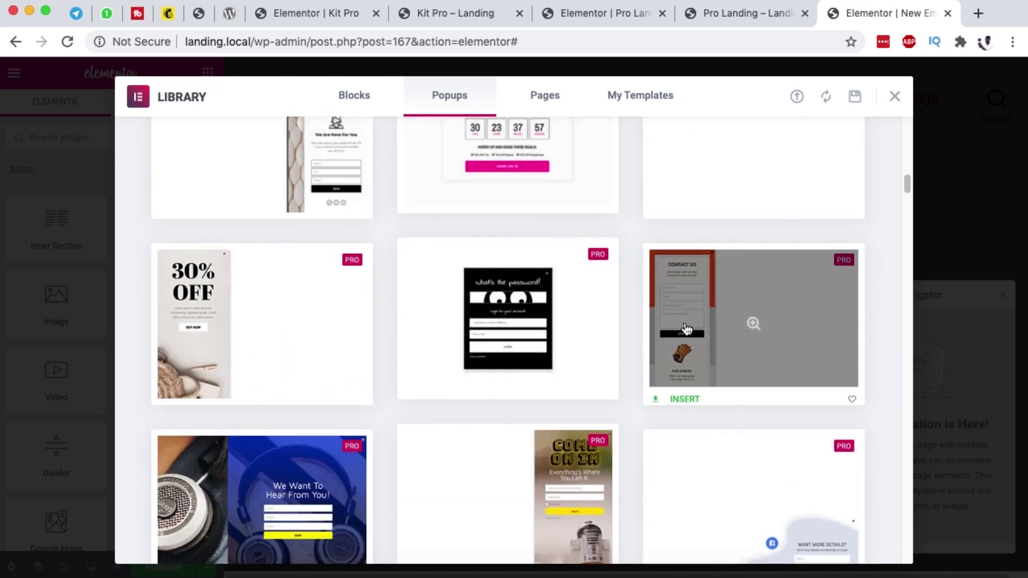
pyautogui.click(688, 394)
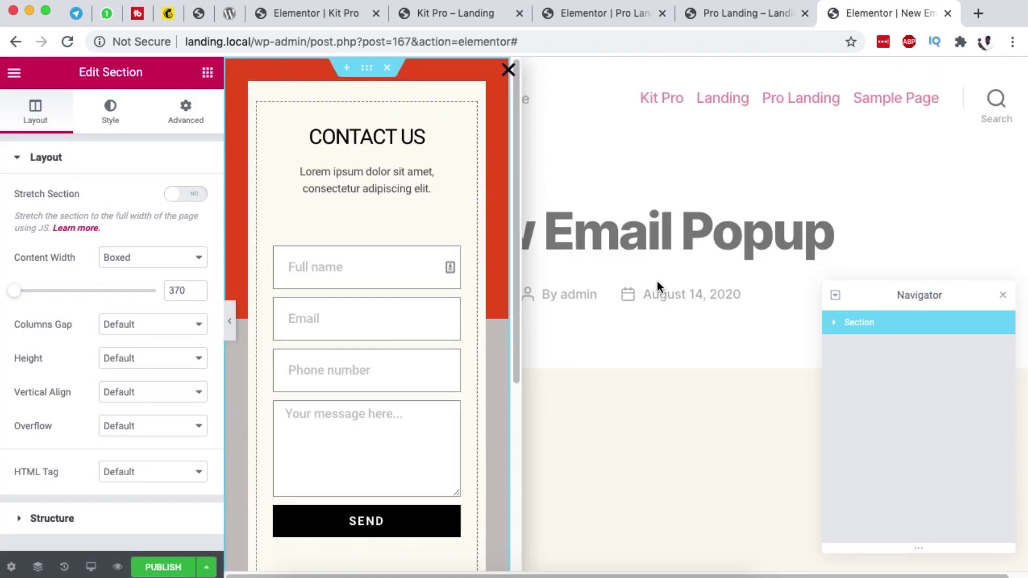
pyautogui.click(1003, 296)
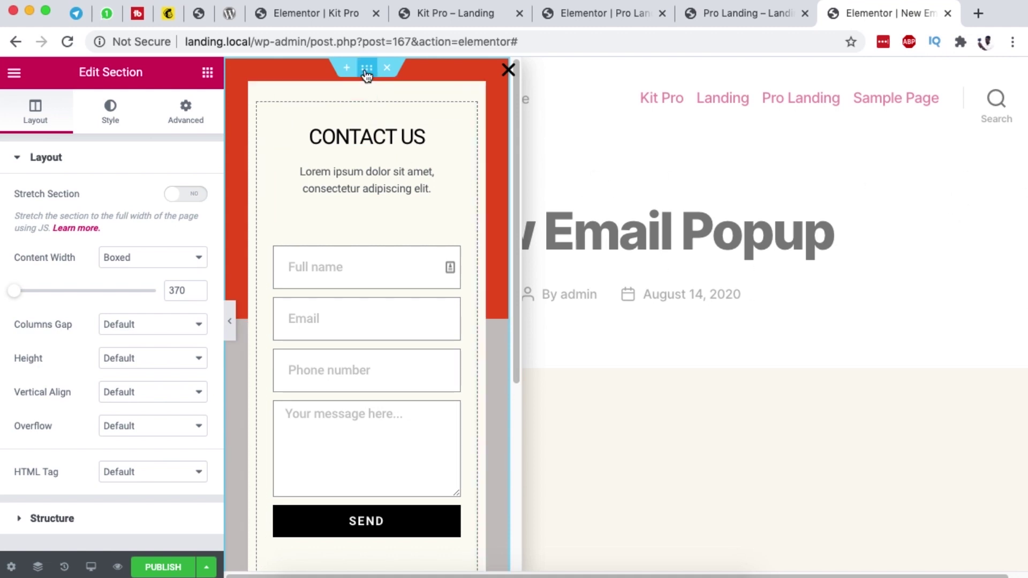
# Step: Set the popup's Horizontal position to Right in Popup Settings and select its outer section
pyautogui.click(11, 566)
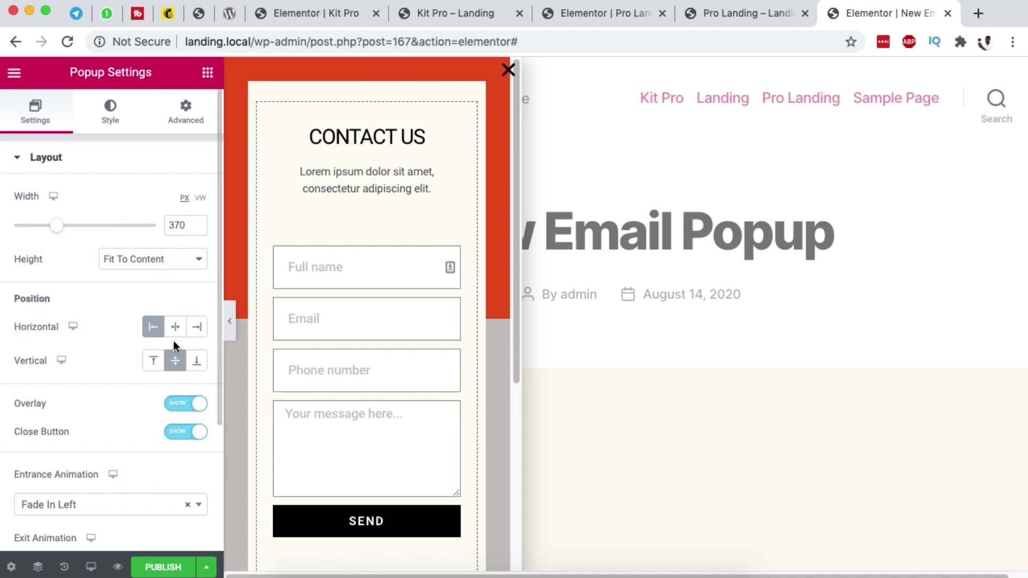
pyautogui.click(198, 329)
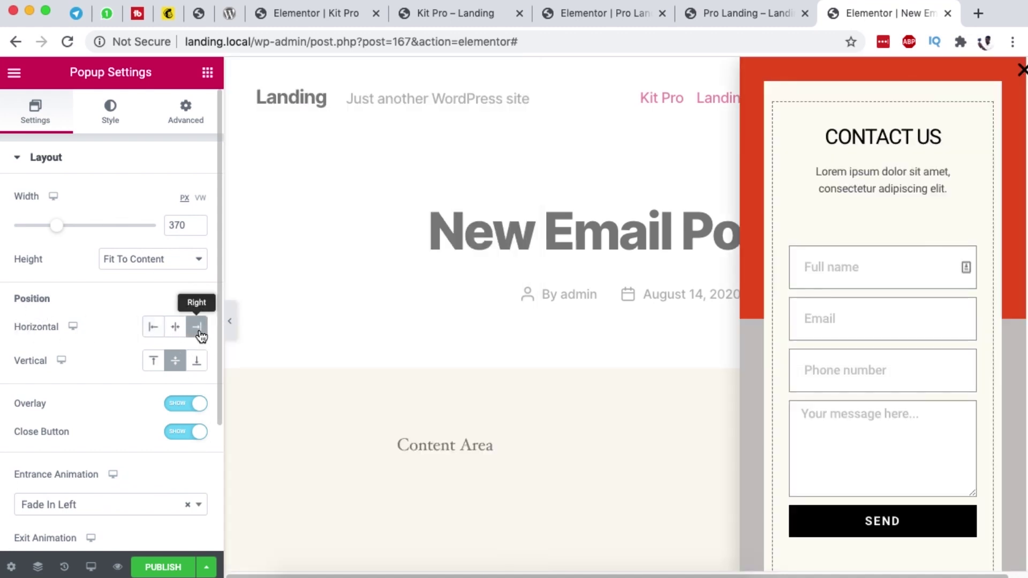
pyautogui.click(880, 68)
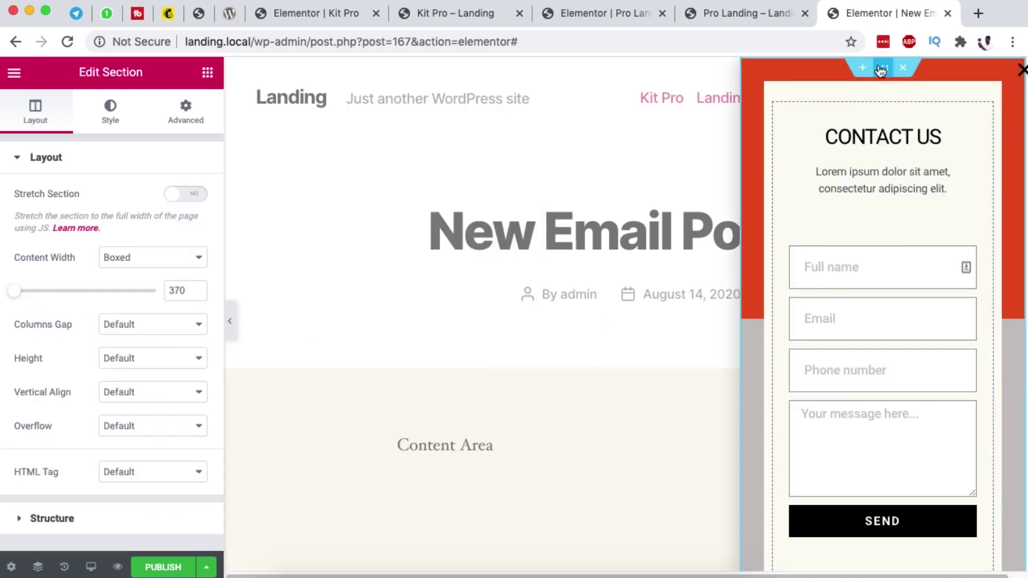
# Step: Give the section a gradient background starting with blue, angled at 70°
pyautogui.click(119, 119)
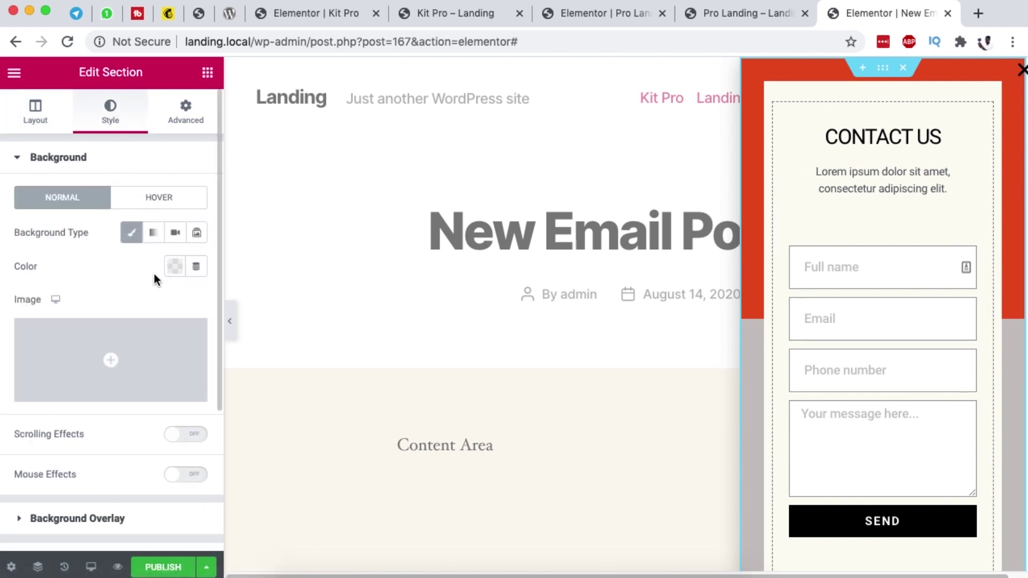
pyautogui.click(157, 234)
pyautogui.click(175, 268)
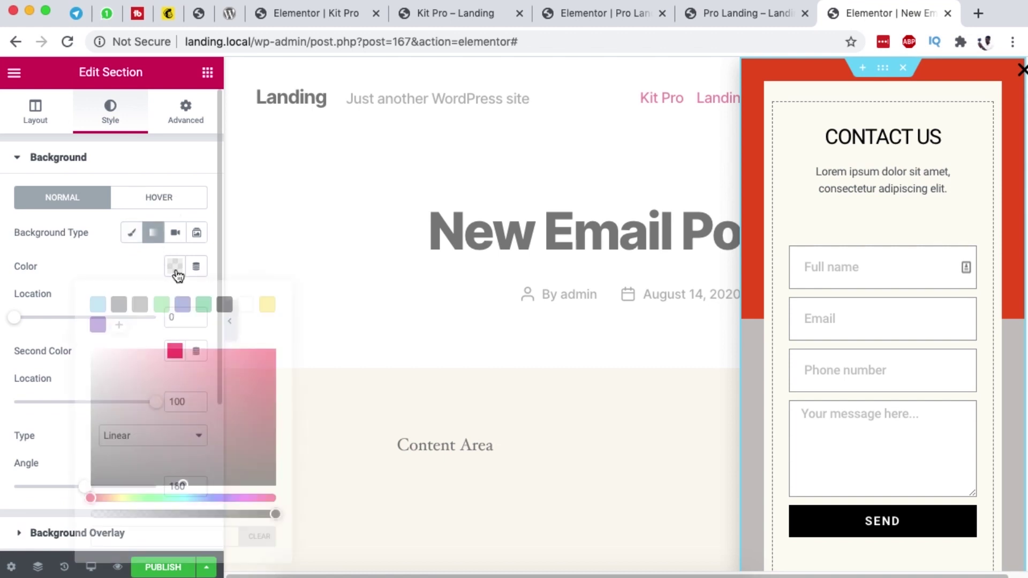
pyautogui.click(182, 306)
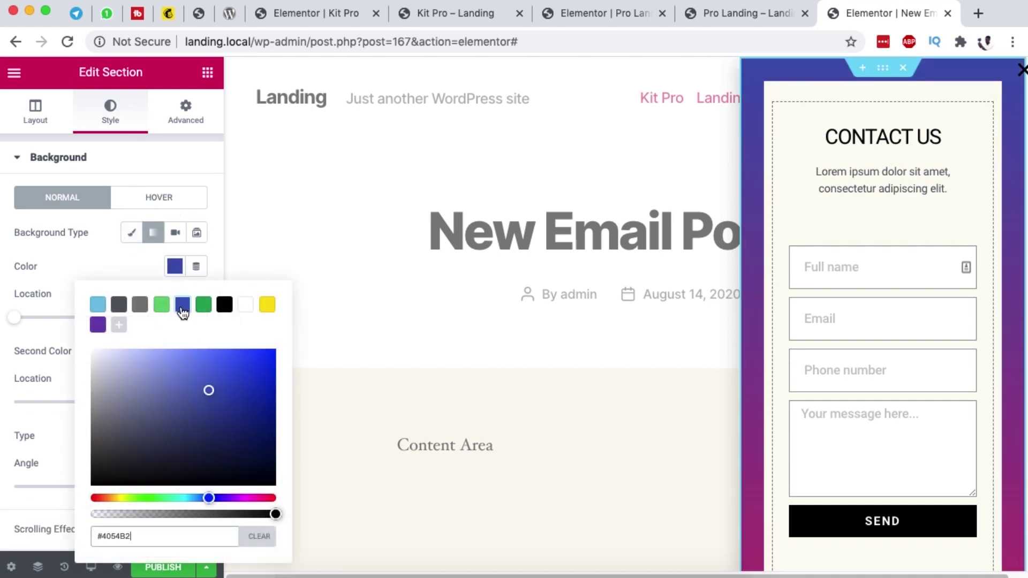
pyautogui.click(94, 253)
pyautogui.doubleClick(175, 486)
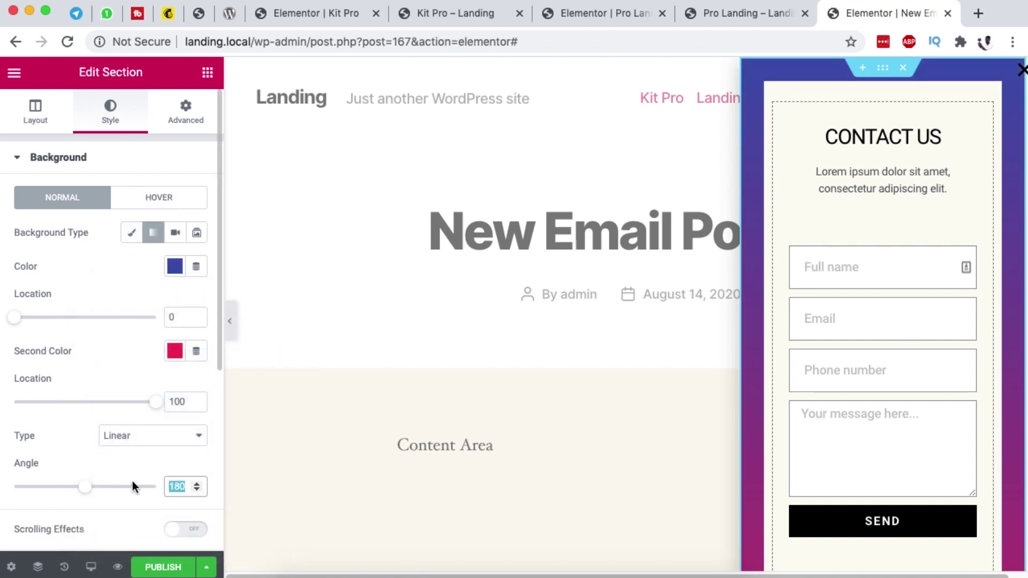
pyautogui.write('70')
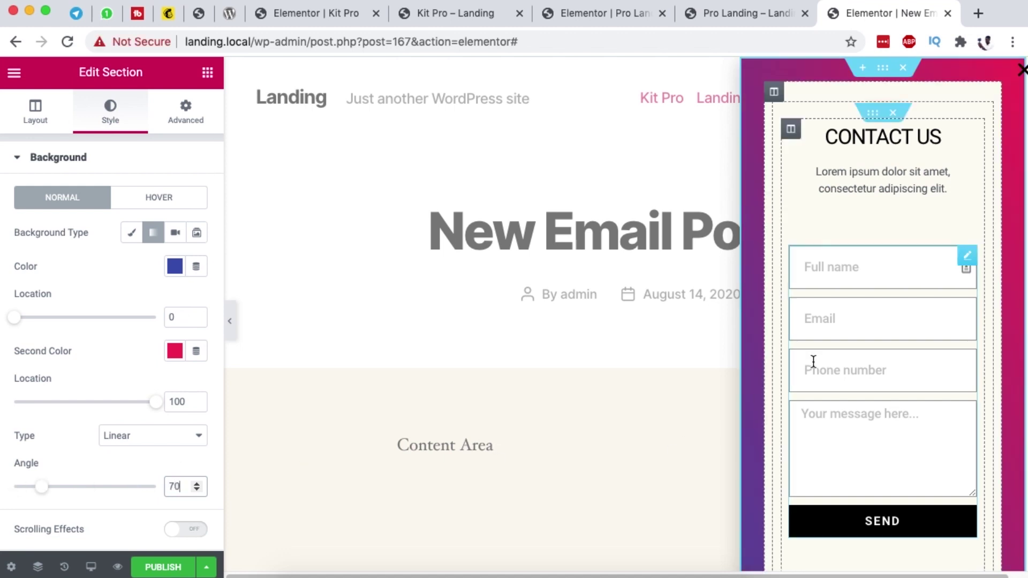
pyautogui.click(968, 257)
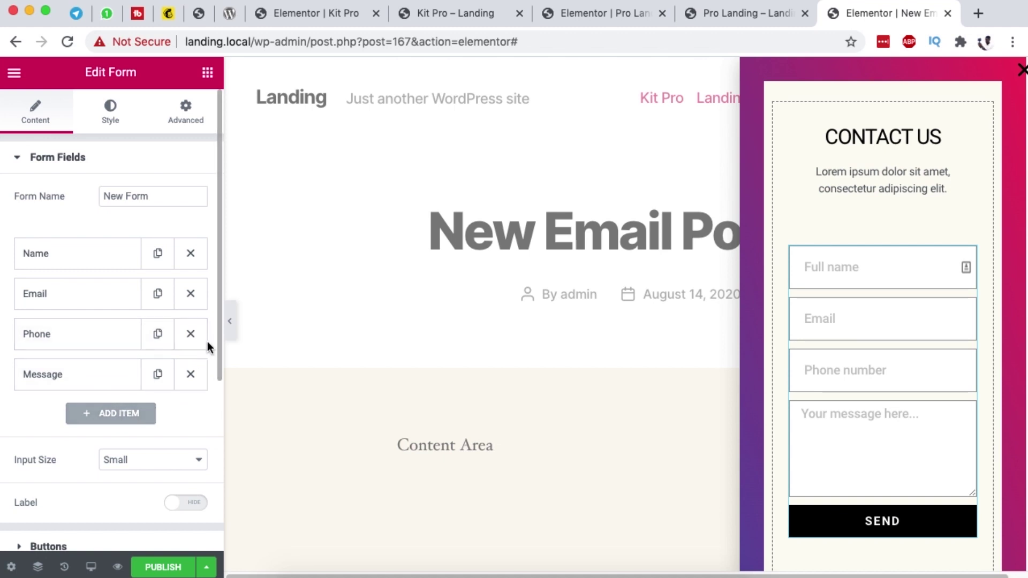
# Step: Delete the form's Phone field and add a new URL-type field with a placeholder
pyautogui.click(190, 334)
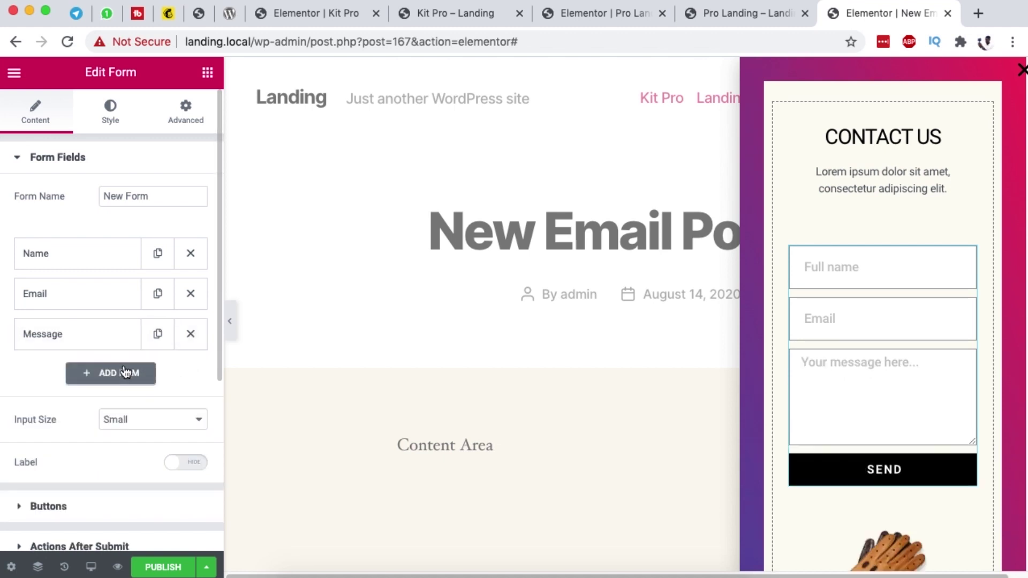
pyautogui.click(126, 373)
pyautogui.scroll(-5, 187, 374)
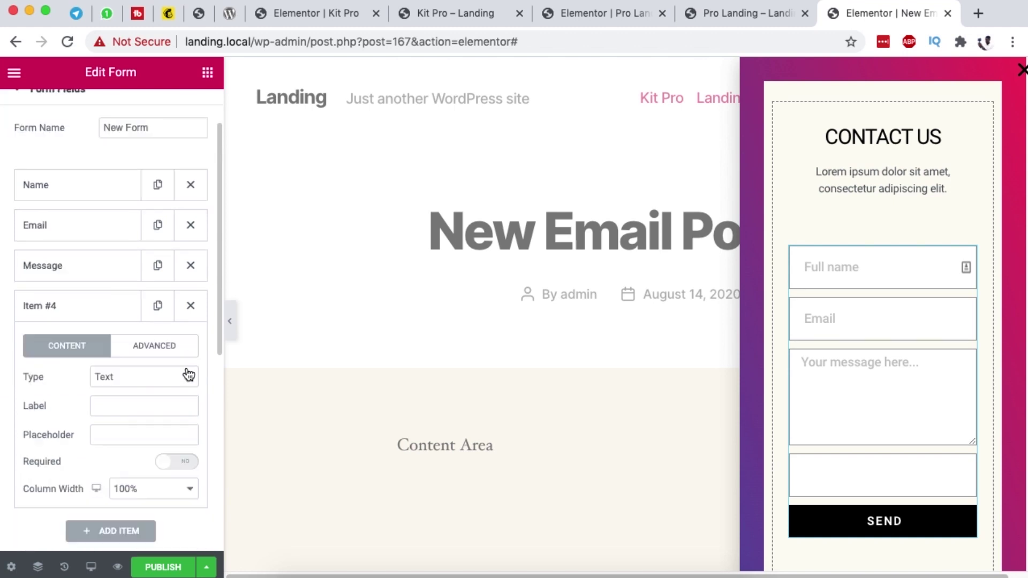
pyautogui.click(140, 305)
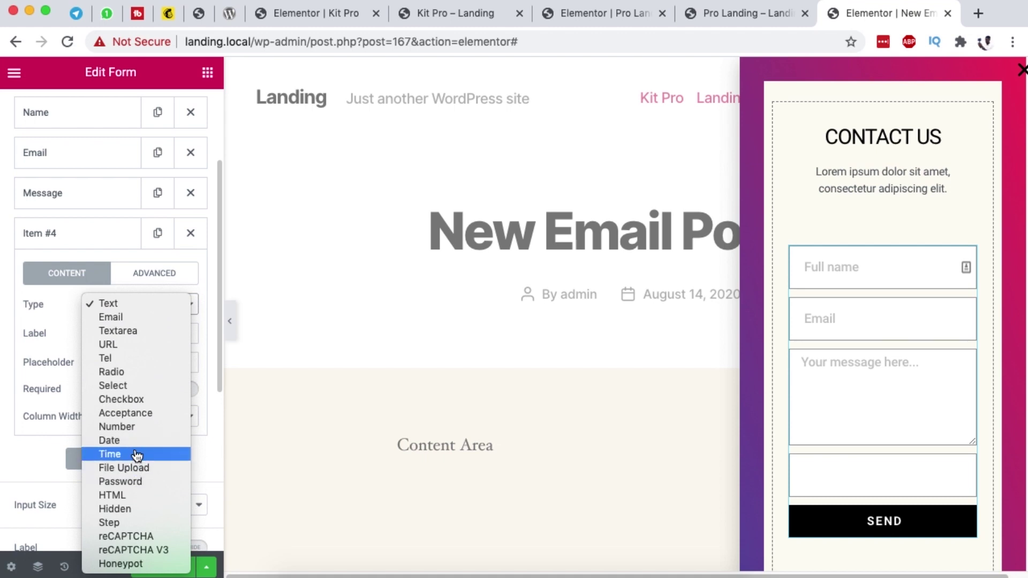
pyautogui.click(122, 345)
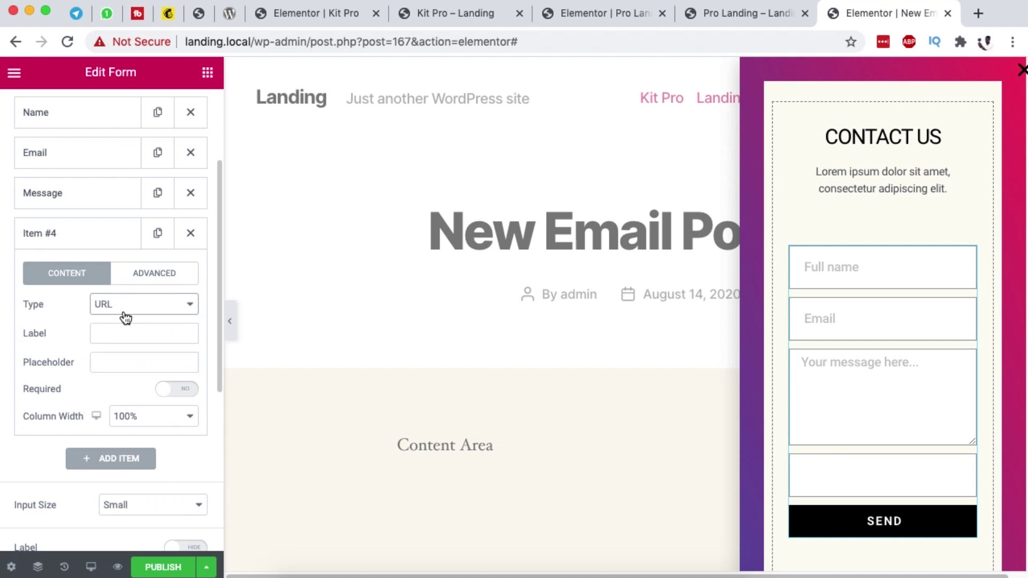
pyautogui.click(99, 363)
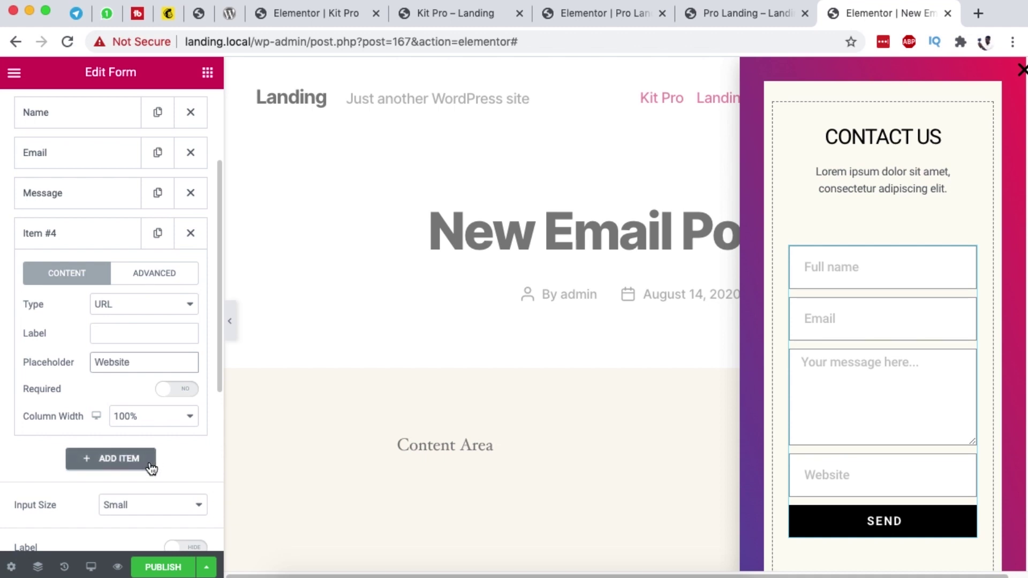
# Step: Label the new URL field 'Website' and drag it above the Message field
pyautogui.click(92, 241)
pyautogui.click(90, 237)
pyautogui.click(124, 334)
pyautogui.write('Website')
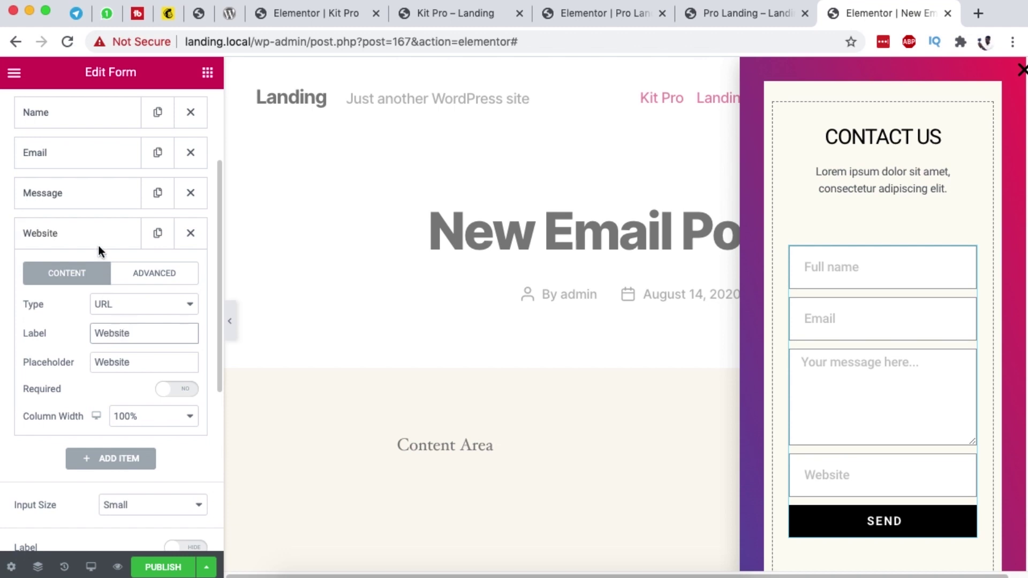
pyautogui.click(98, 245)
pyautogui.moveTo(76, 232); pyautogui.dragTo(71, 192)
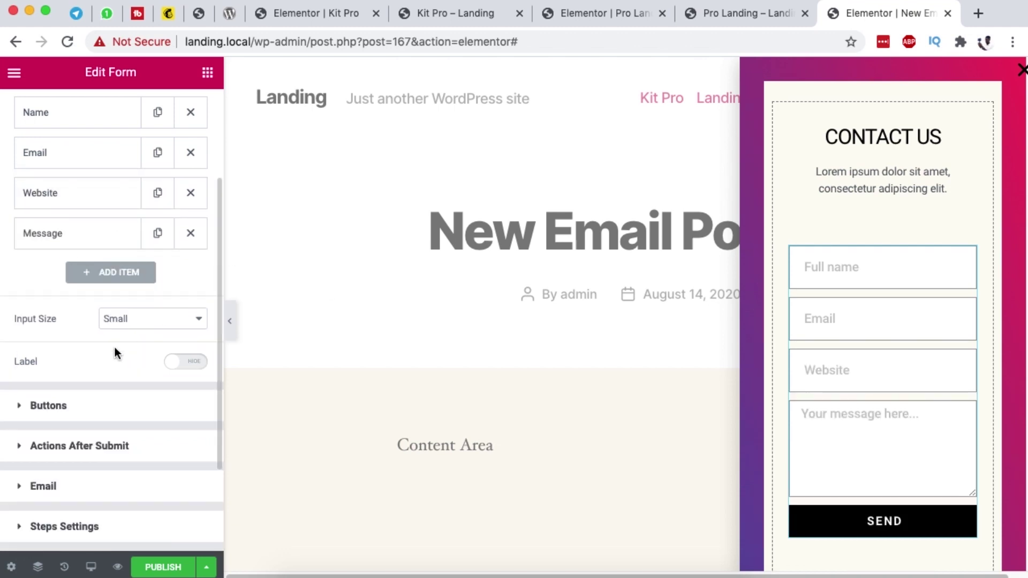
# Step: Try Medium and Extra Small input sizes, then set the form inputs back to Small
pyautogui.click(187, 323)
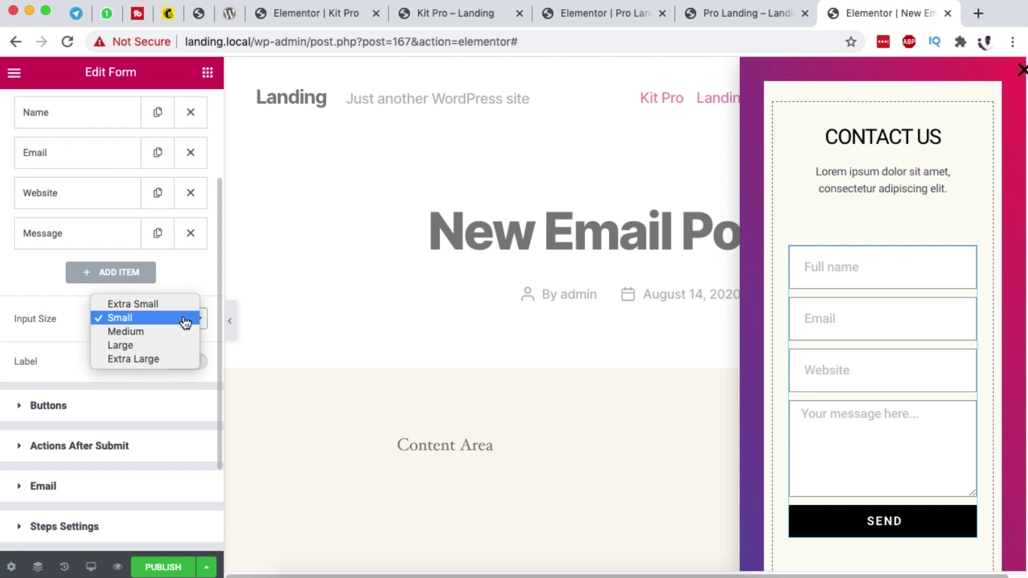
pyautogui.click(142, 331)
pyautogui.click(146, 323)
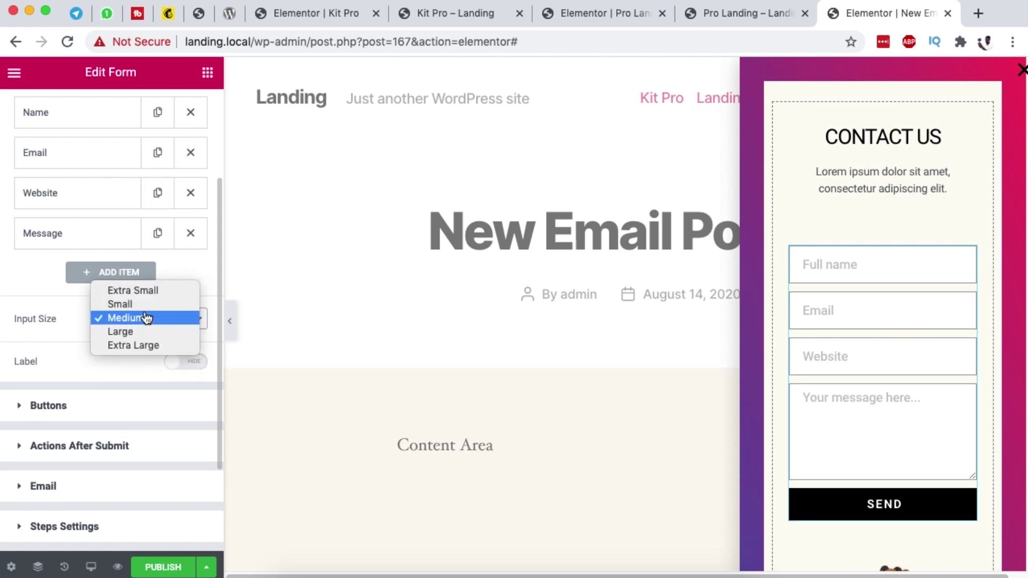
pyautogui.click(144, 291)
pyautogui.click(142, 327)
pyautogui.click(135, 332)
pyautogui.scroll(-5, 75, 406)
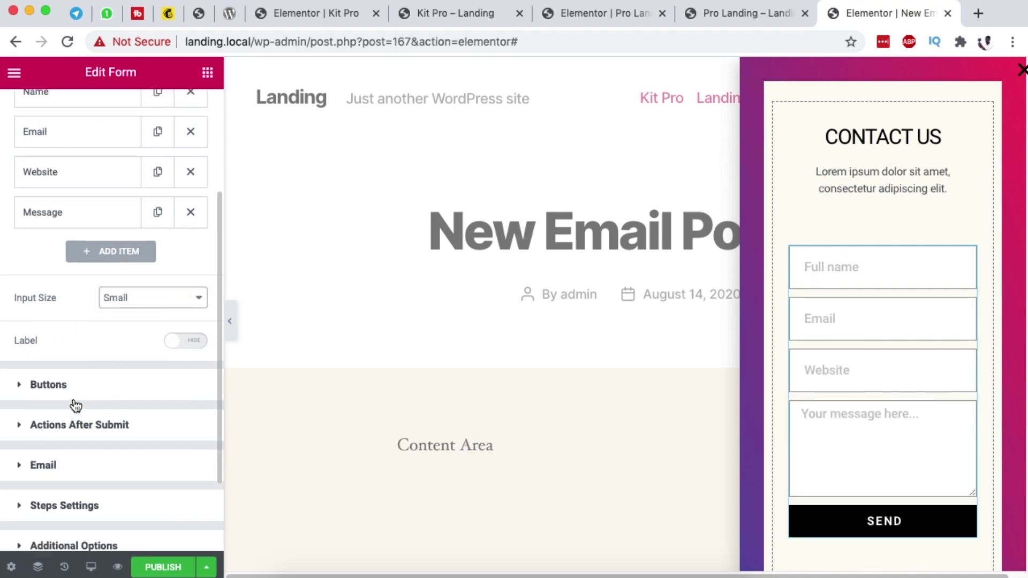
pyautogui.click(61, 283)
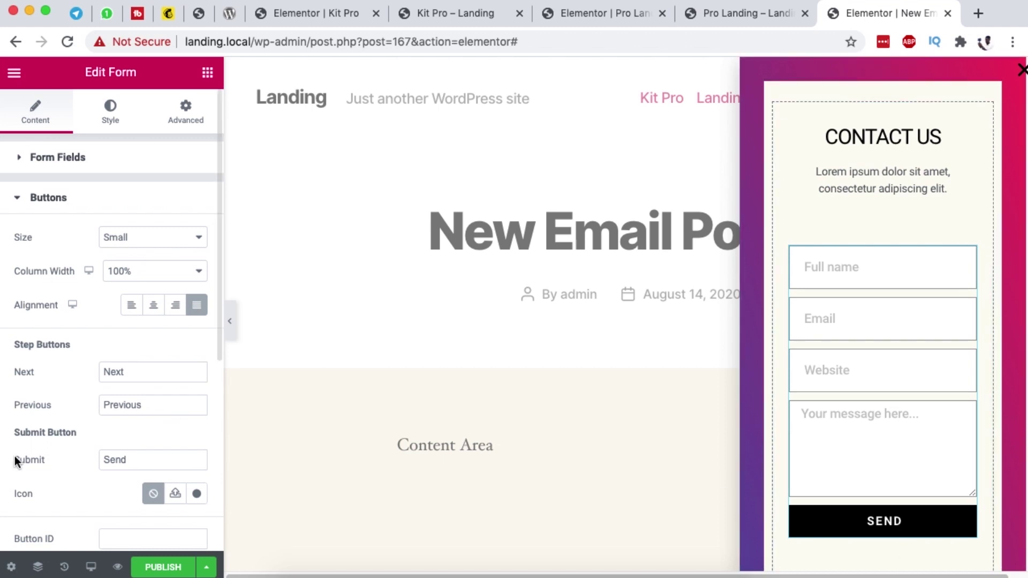
# Step: In the form's Email settings, replace the To address with the owner's own e-mail, keeping the subject
pyautogui.scroll(-4, 107, 418)
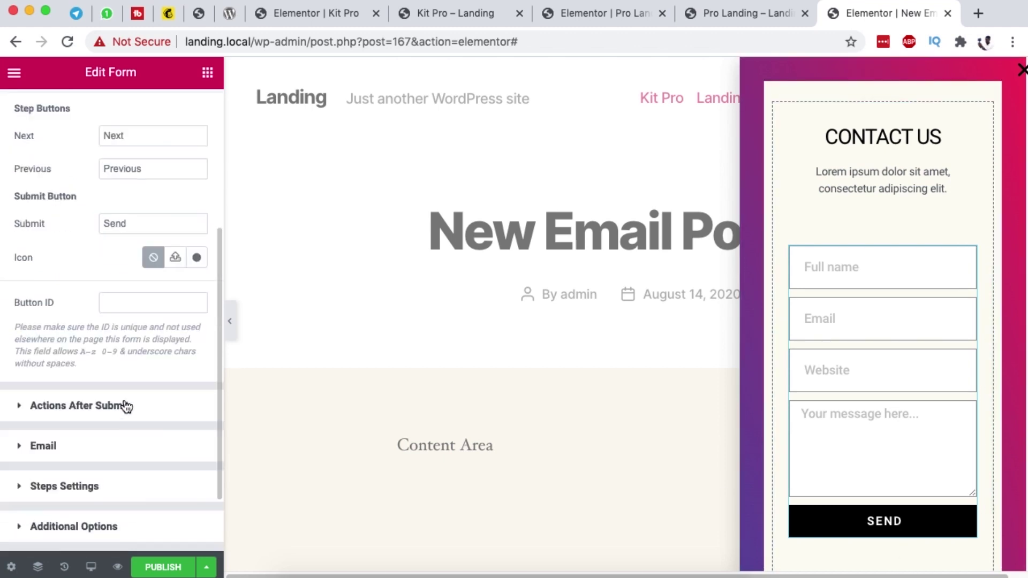
pyautogui.click(91, 408)
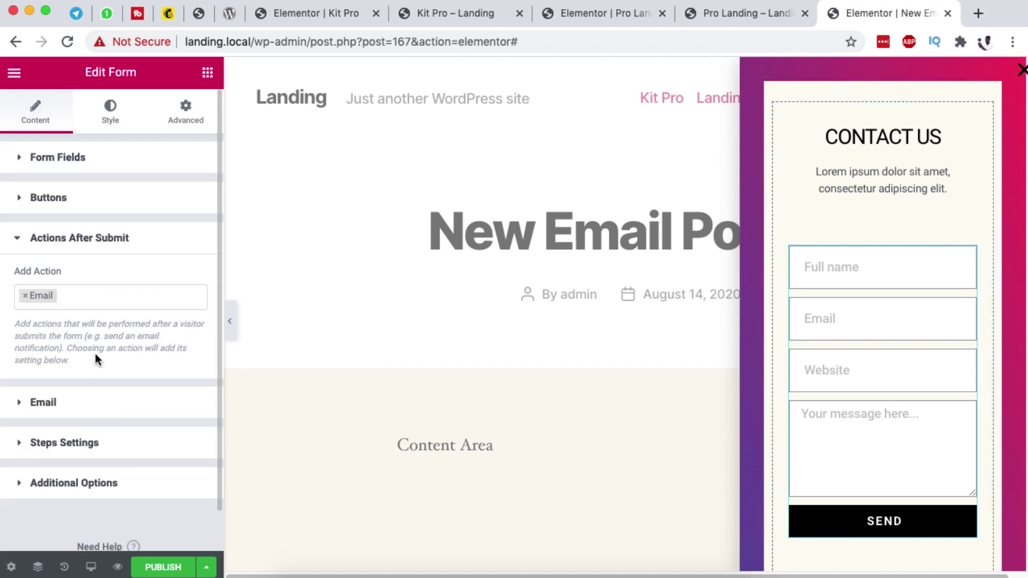
pyautogui.click(75, 299)
pyautogui.click(3, 341)
pyautogui.click(63, 407)
pyautogui.click(62, 407)
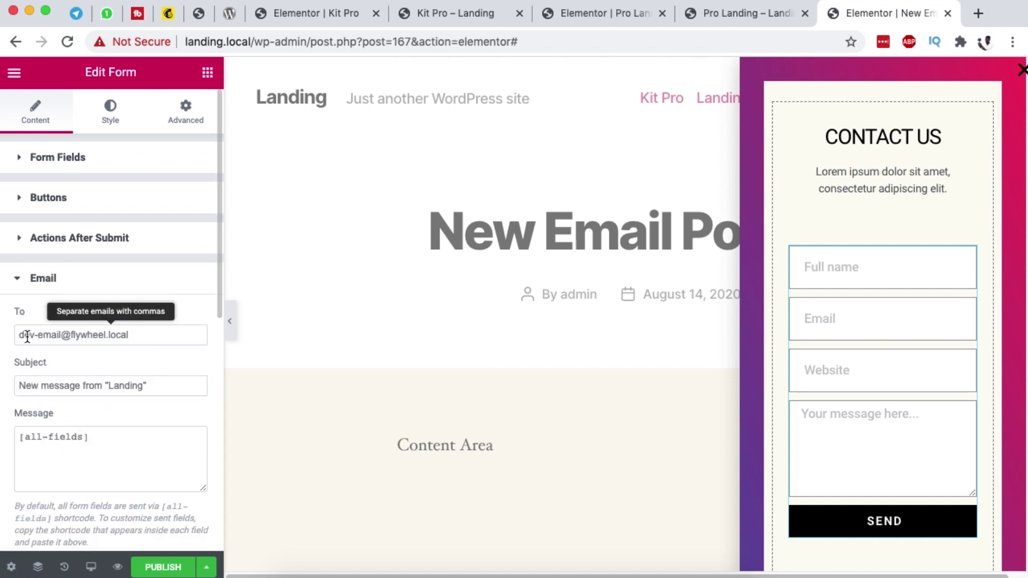
pyautogui.moveTo(19, 335); pyautogui.dragTo(164, 340)
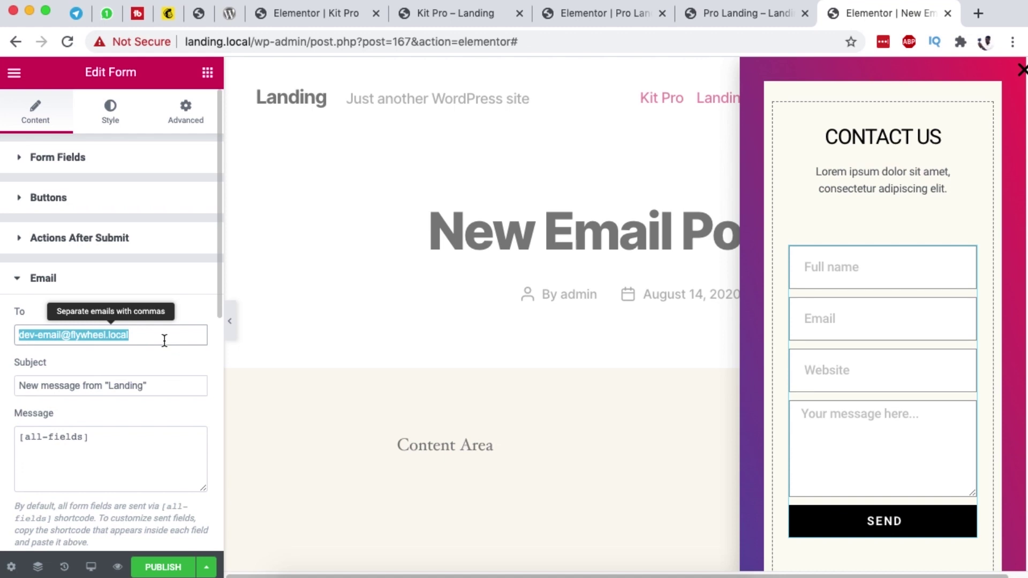
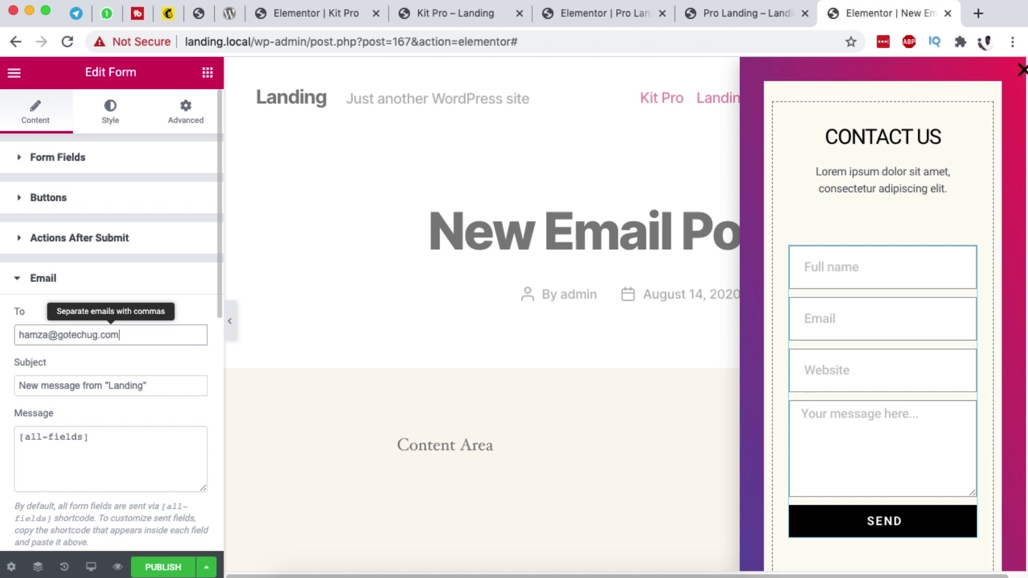
pyautogui.click(123, 365)
pyautogui.moveTo(111, 385); pyautogui.dragTo(147, 385)
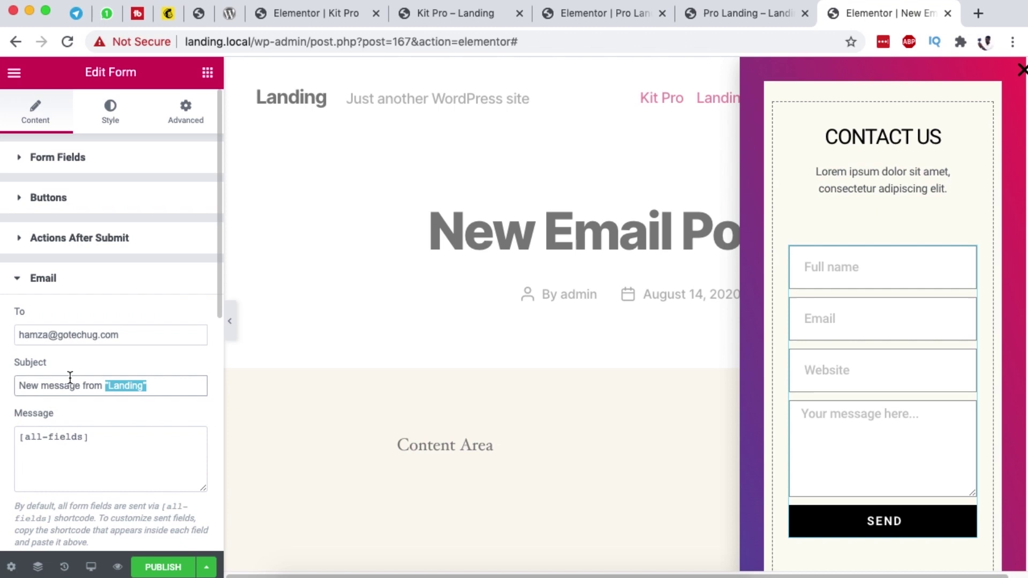
pyautogui.click(35, 283)
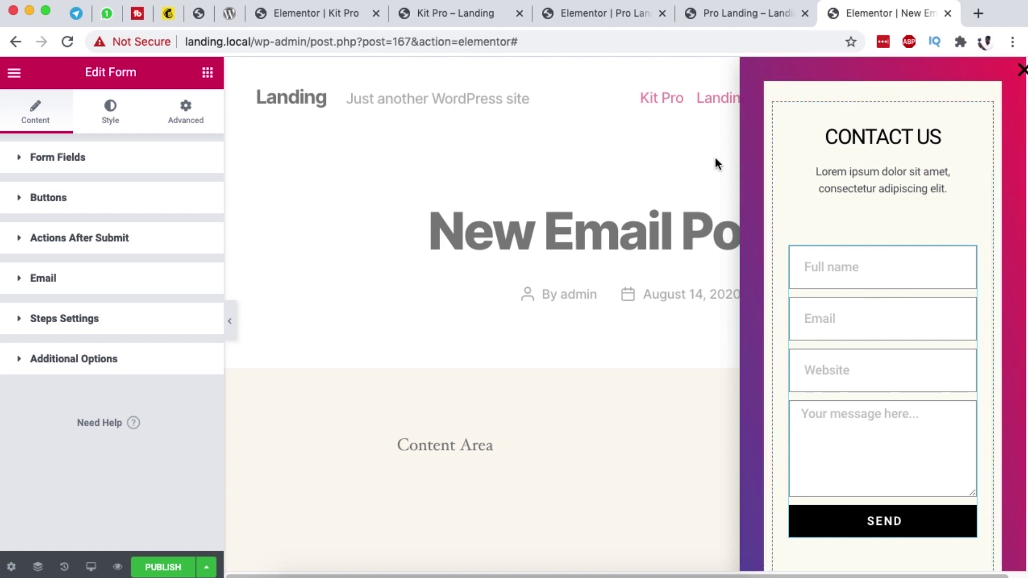
# Step: Check the Send Me Questions popup on the Pro Landing preview for reference
pyautogui.click(746, 20)
pyautogui.click(980, 269)
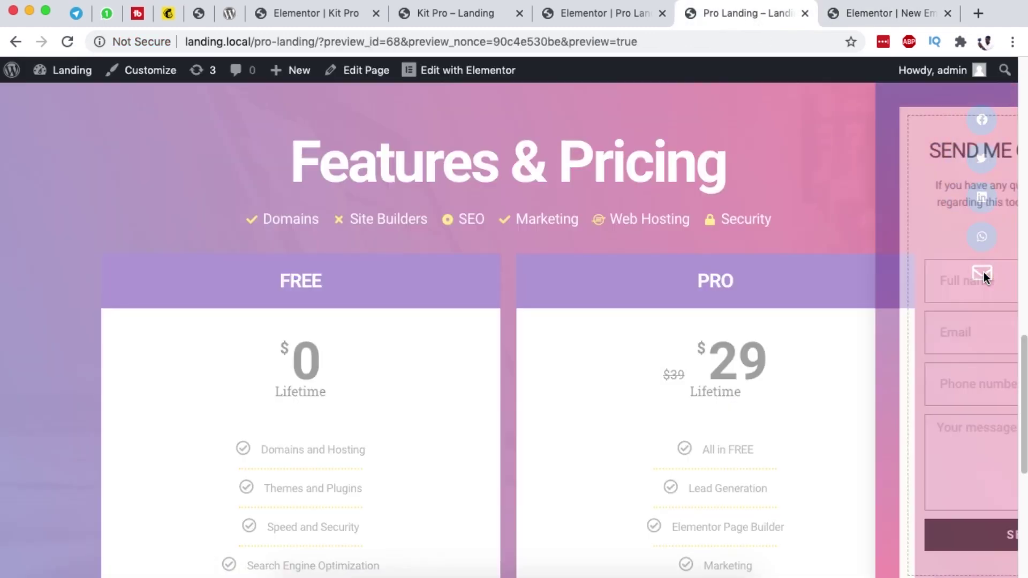
pyautogui.click(1009, 96)
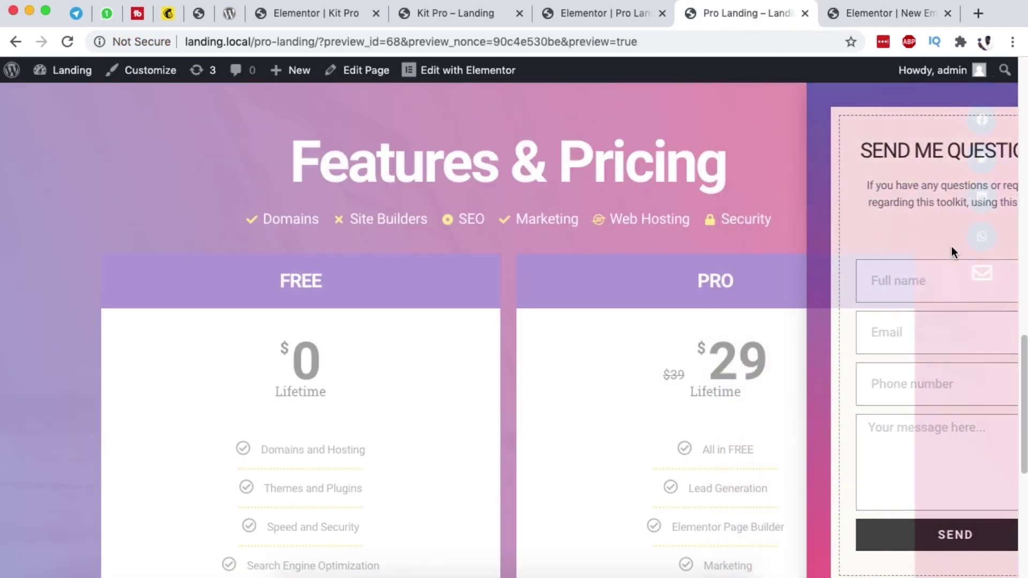
pyautogui.click(852, 20)
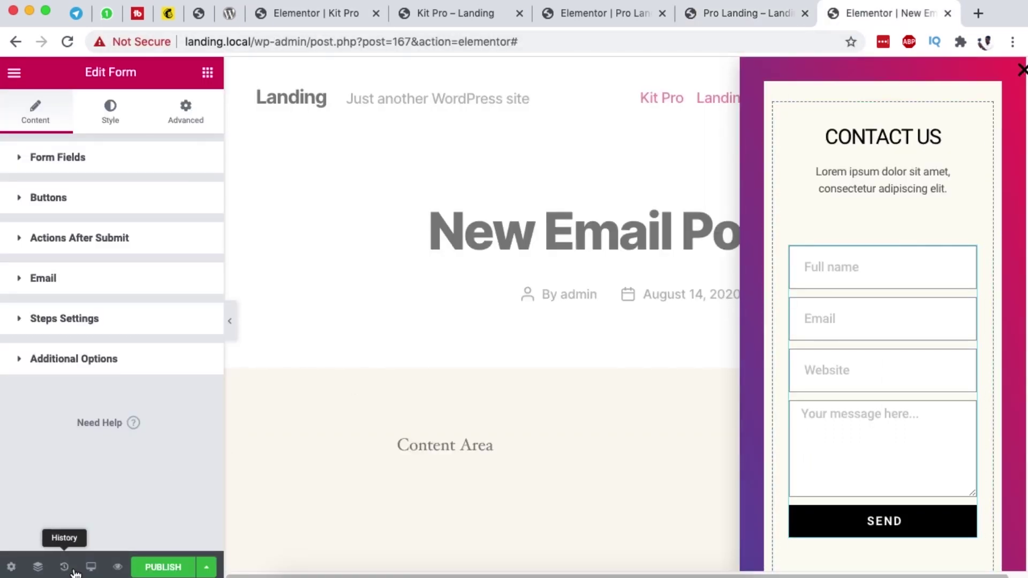
# Step: Set the popup's Entrance Animation to Fade In Right and Exit Animation to Fade Out Right
pyautogui.moveTo(893, 79)
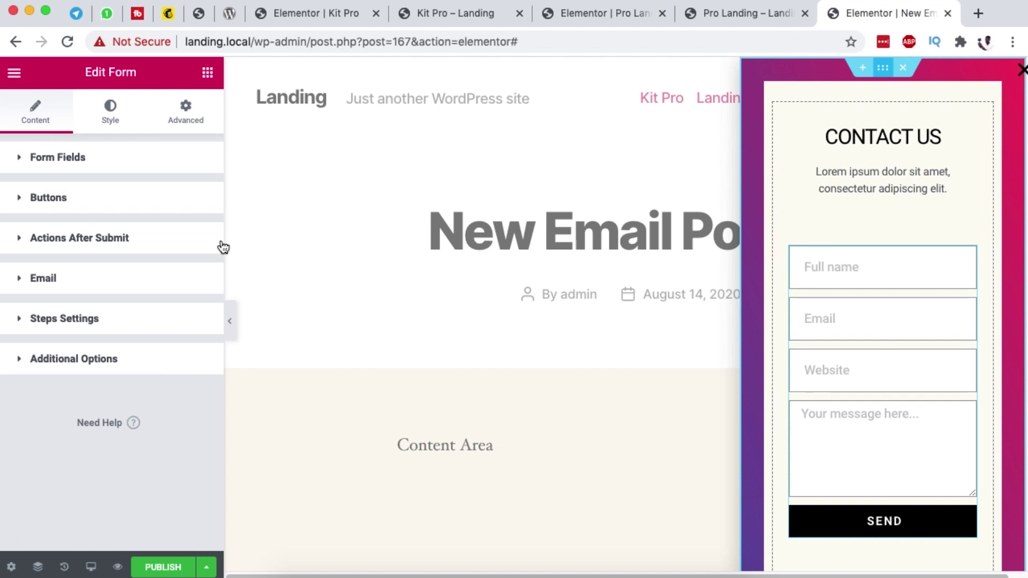
pyautogui.click(12, 567)
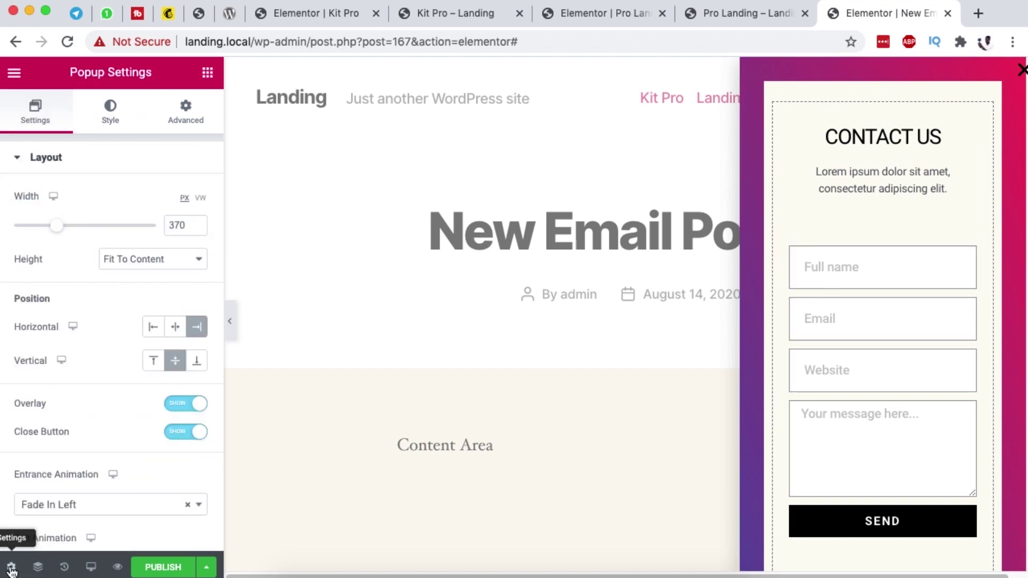
pyautogui.scroll(-3, 115, 407)
pyautogui.click(96, 335)
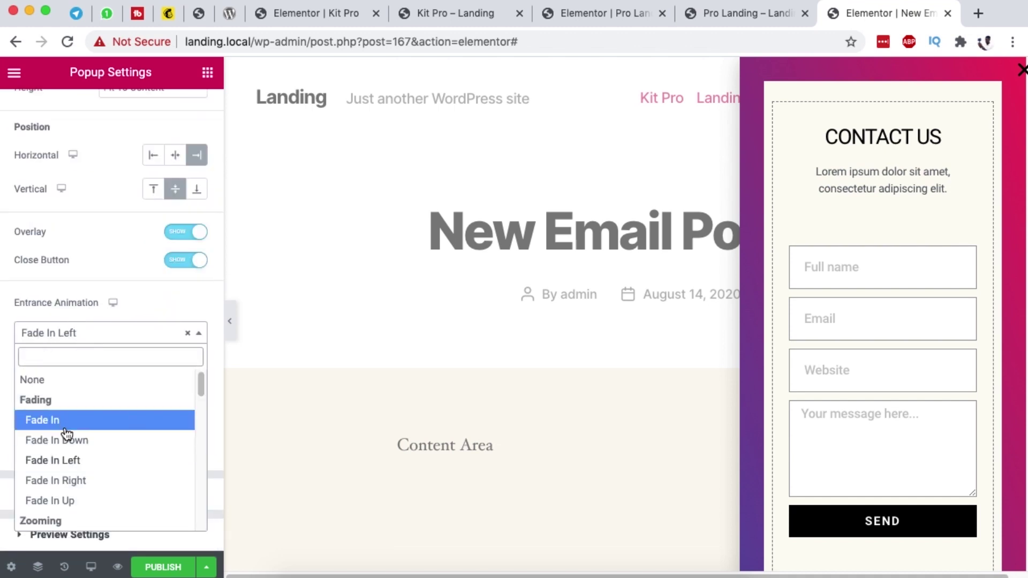
pyautogui.click(67, 483)
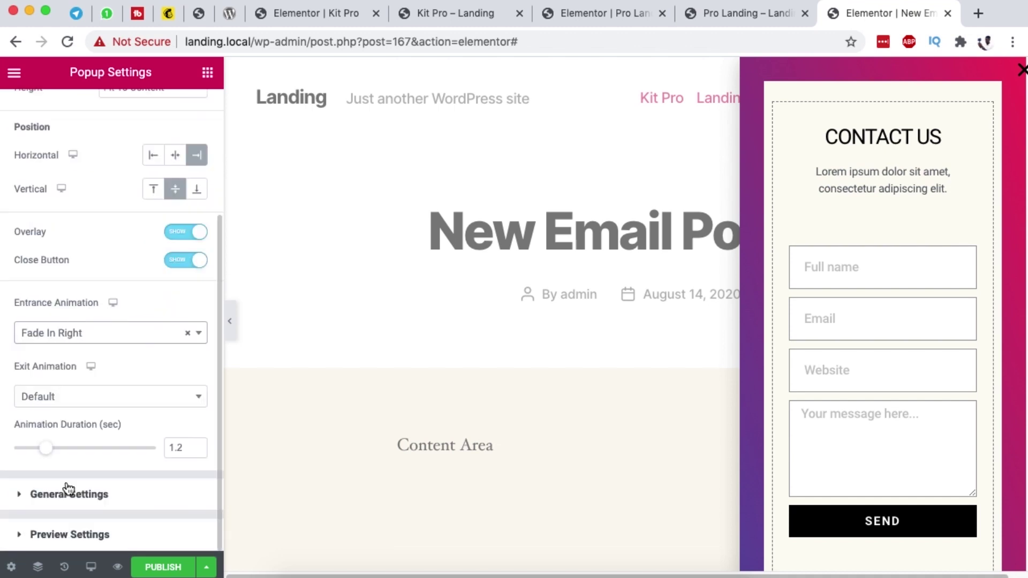
pyautogui.click(63, 401)
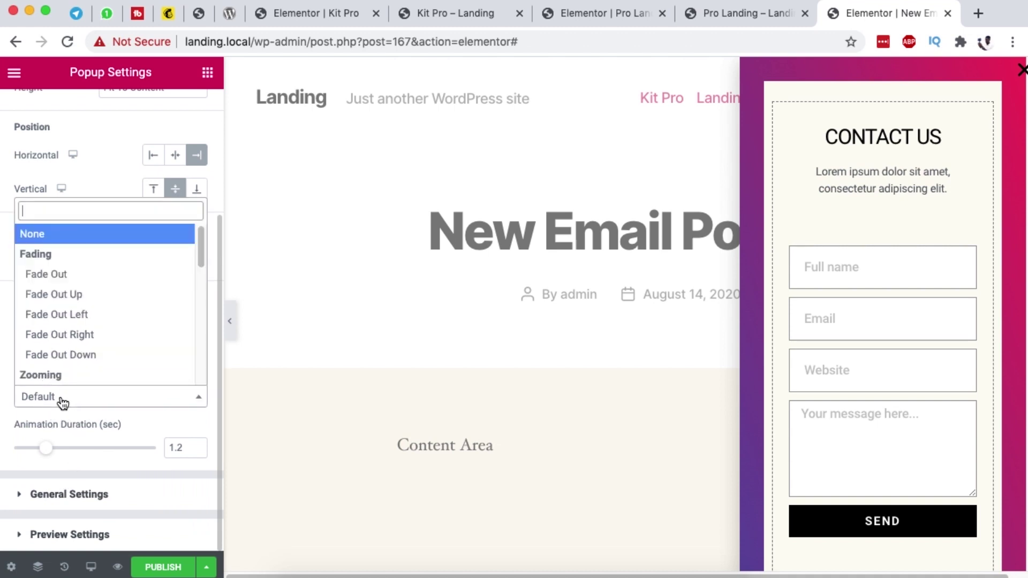
pyautogui.click(70, 338)
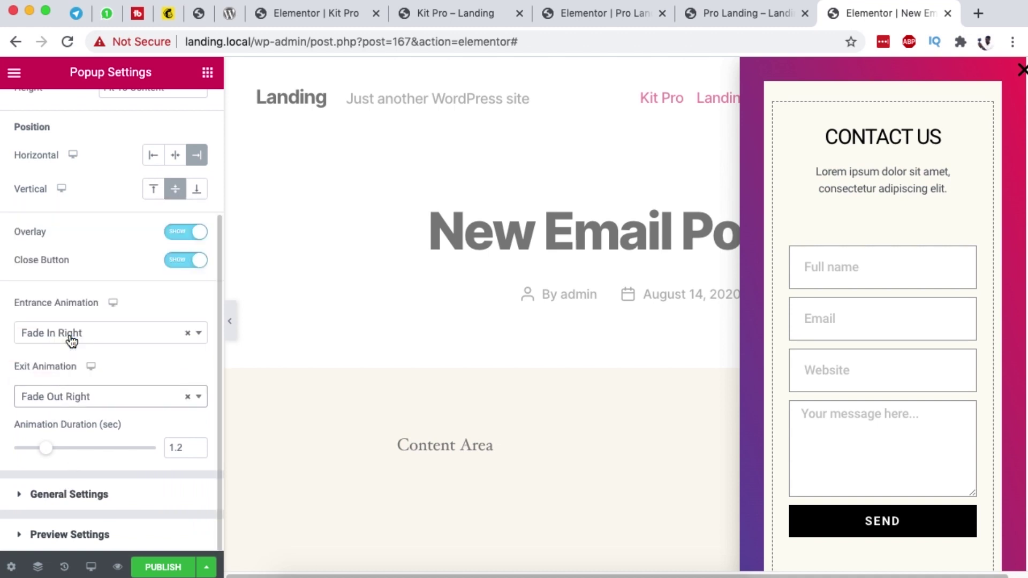
# Step: Delete the popup's image, OUR ADRESS heading and address text, then Update and Save & Close
pyautogui.click(97, 489)
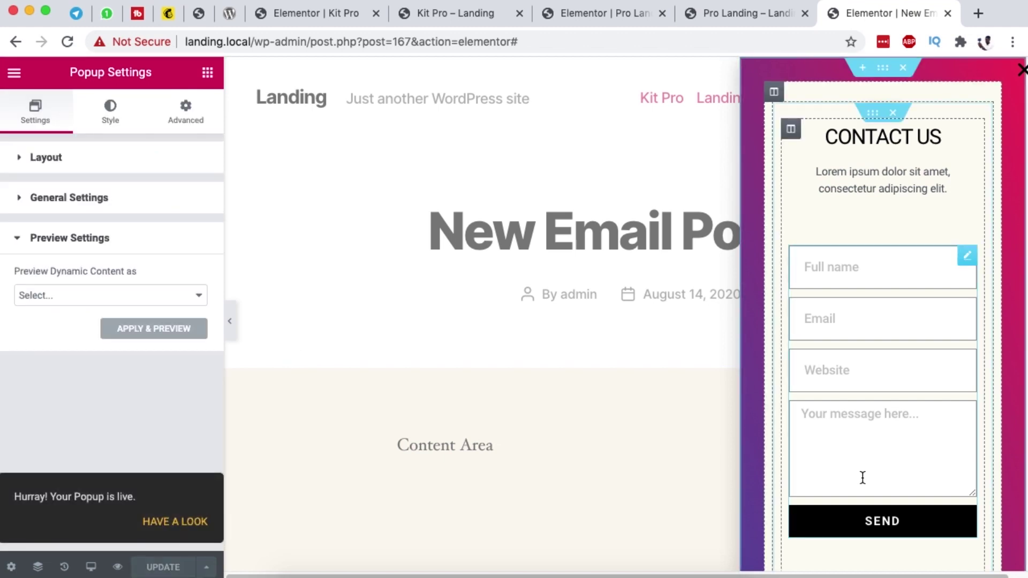
pyautogui.scroll(-5, 863, 478)
pyautogui.rightClick(967, 292)
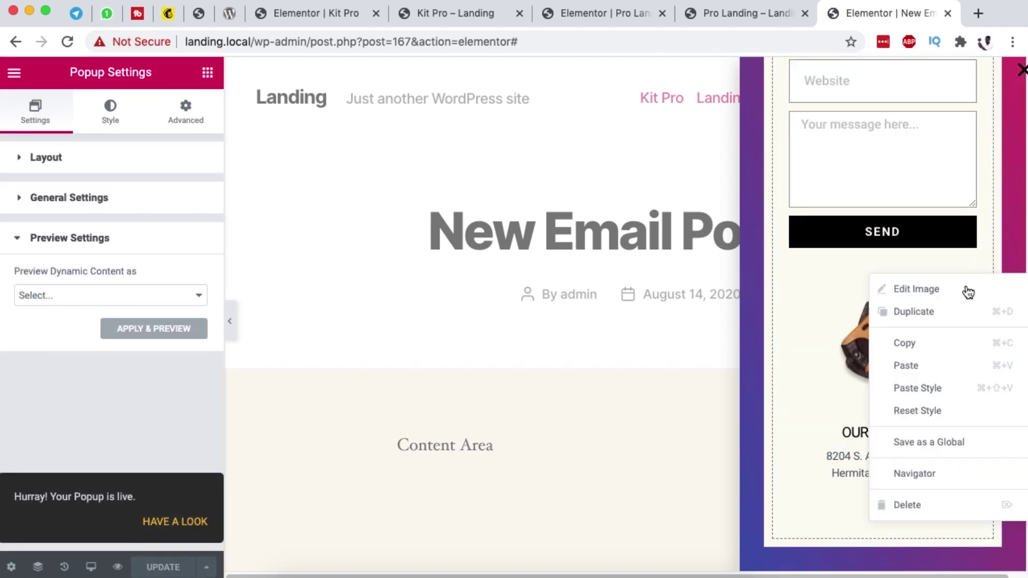
pyautogui.click(929, 505)
pyautogui.click(966, 435)
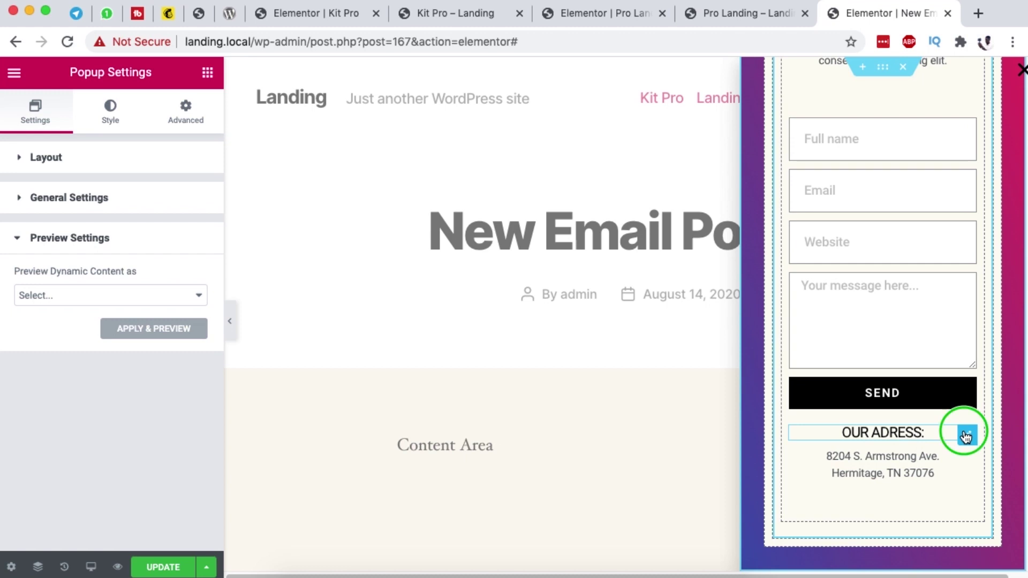
pyautogui.click(934, 562)
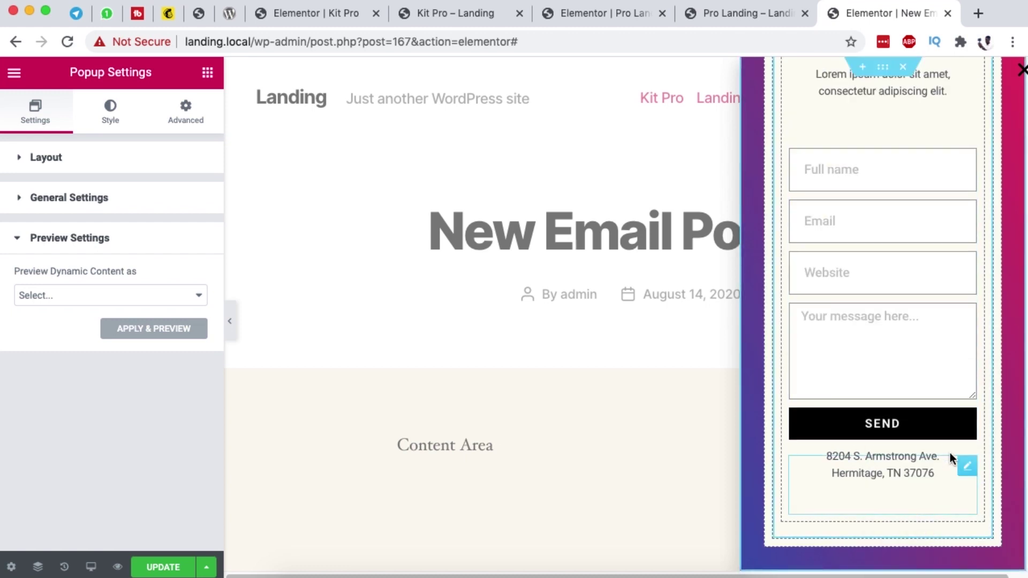
pyautogui.rightClick(967, 465)
pyautogui.click(934, 563)
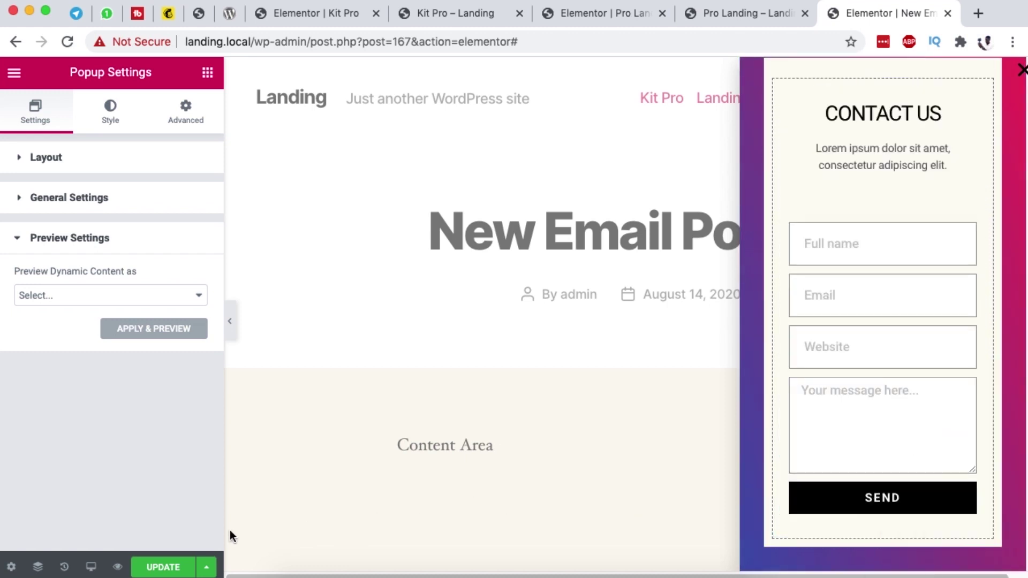
pyautogui.click(194, 565)
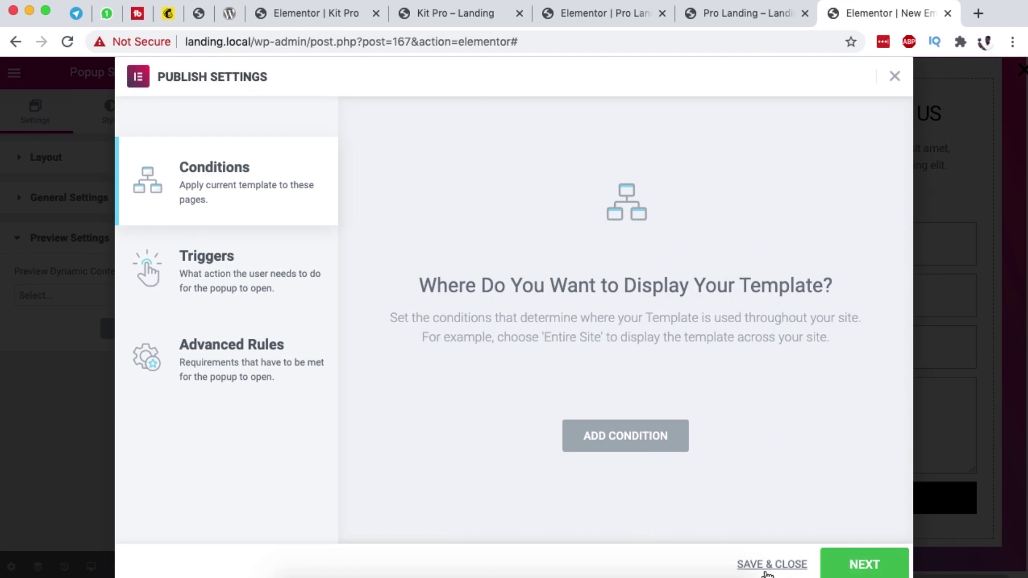
pyautogui.click(768, 568)
# Step: In the reloaded Kit Pro editor, drop an Icon widget below the payment card logos
pyautogui.click(299, 14)
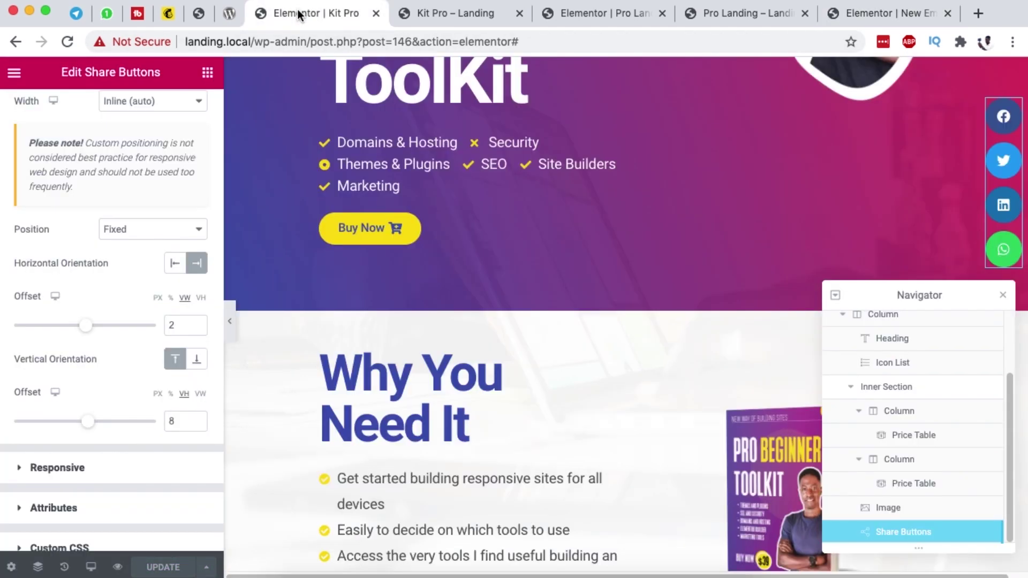
pyautogui.scroll(5, 402, 157)
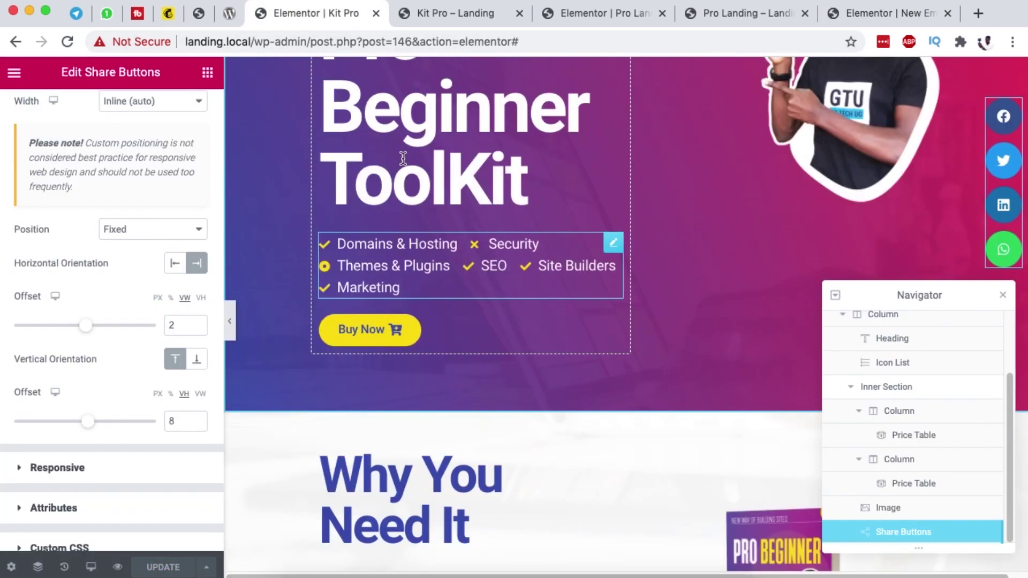
pyautogui.scroll(5, 110, 214)
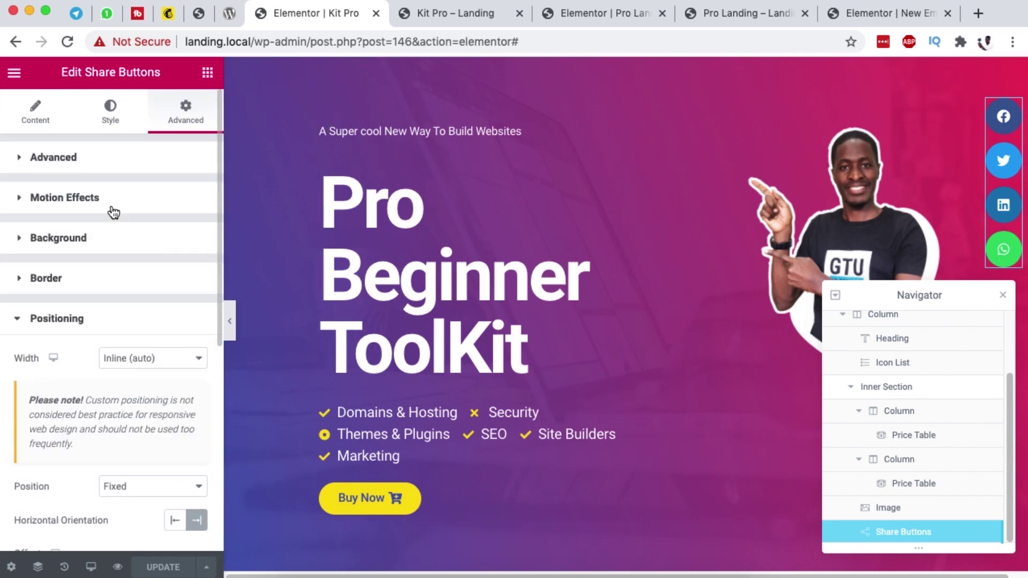
pyautogui.scroll(-1, 163, 223)
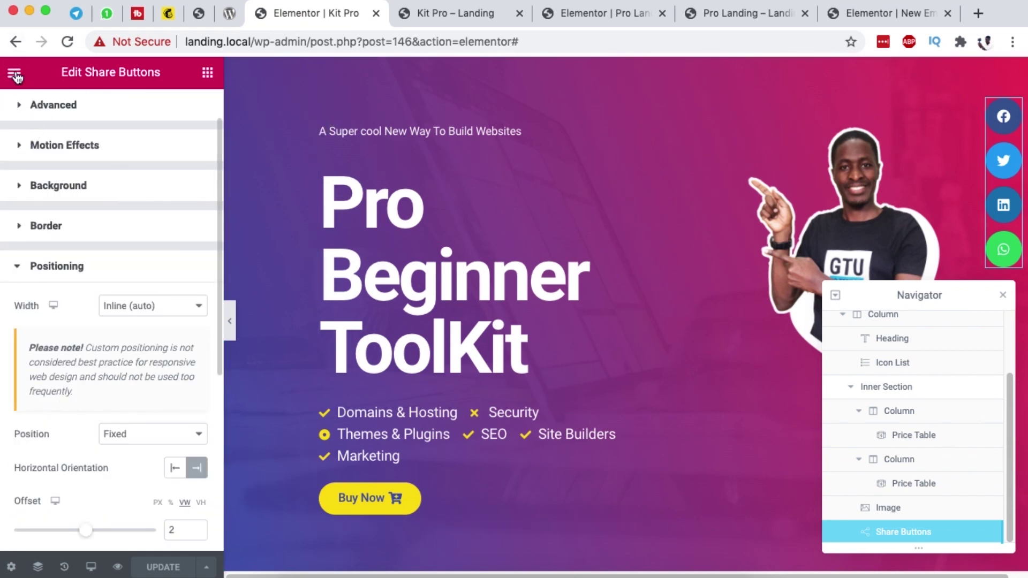
pyautogui.click(67, 41)
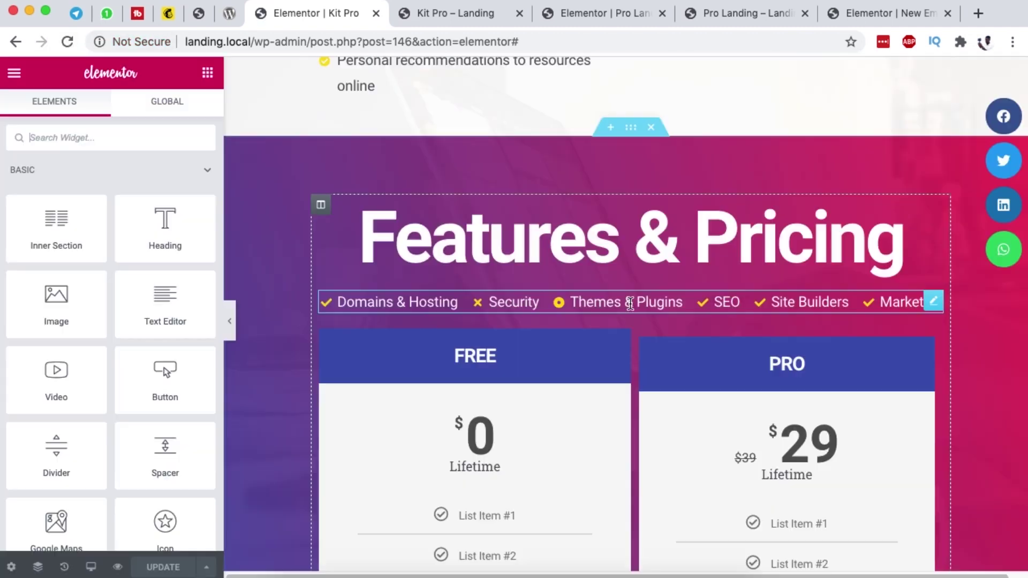
pyautogui.scroll(-10, 630, 304)
pyautogui.click(144, 136)
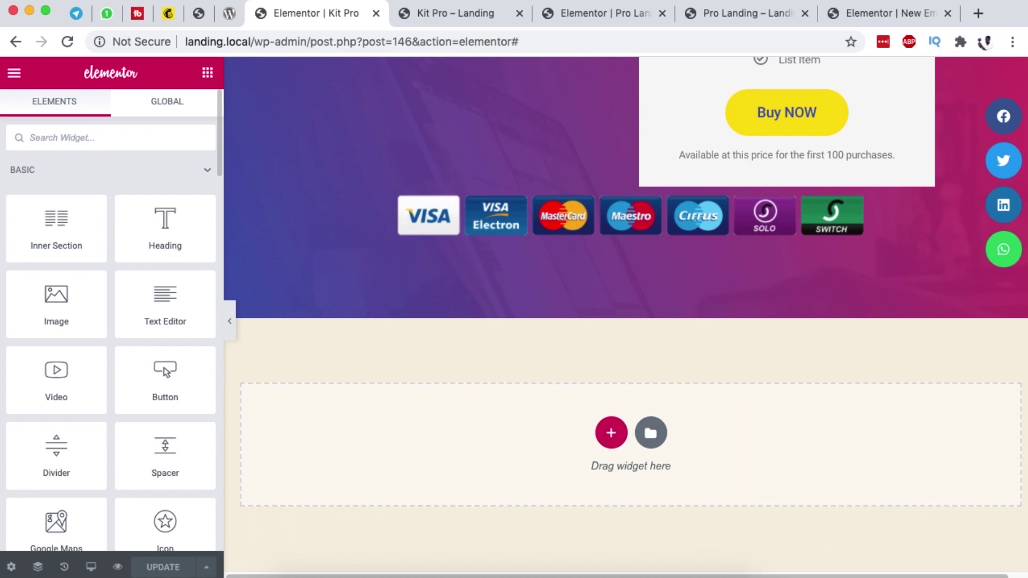
pyautogui.write('ico')
pyautogui.moveTo(58, 186); pyautogui.dragTo(454, 277)
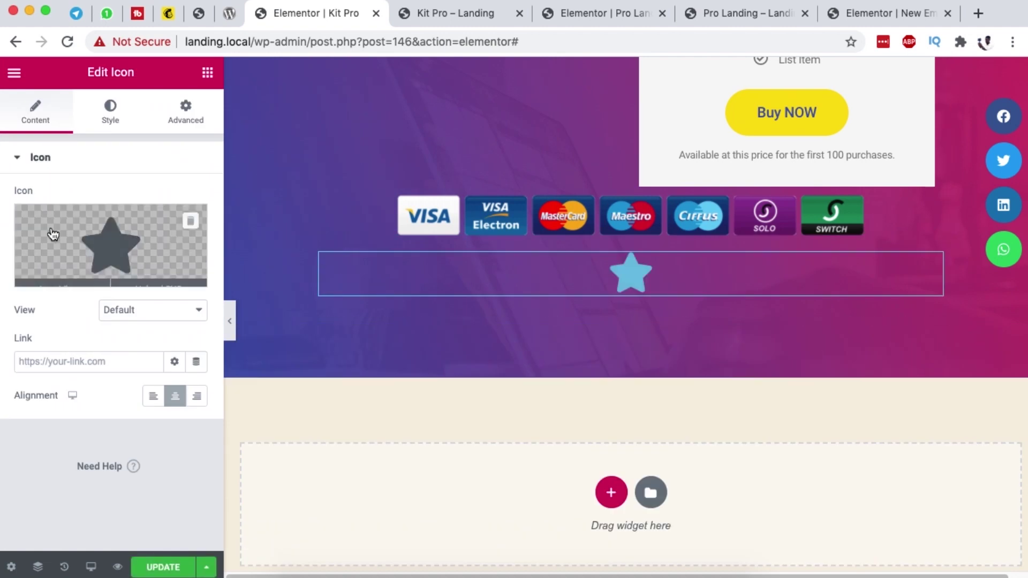
# Step: Search the Icon Library for 'env' and insert the plain Envelope icon in place of the star
pyautogui.click(142, 236)
pyautogui.click(484, 134)
pyautogui.write('ev')
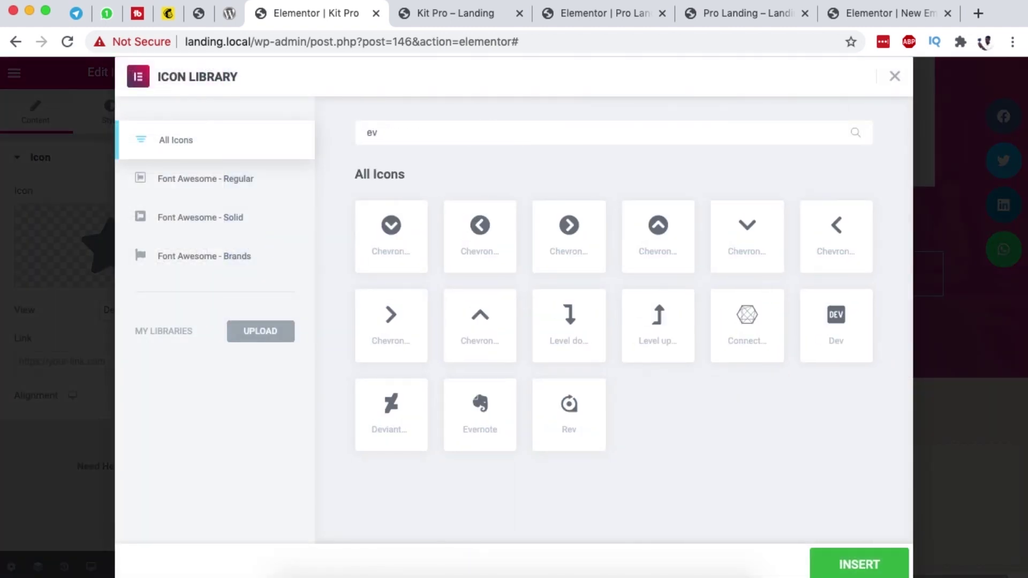
pyautogui.press('BackSpace')
pyautogui.write('nv')
pyautogui.click(409, 239)
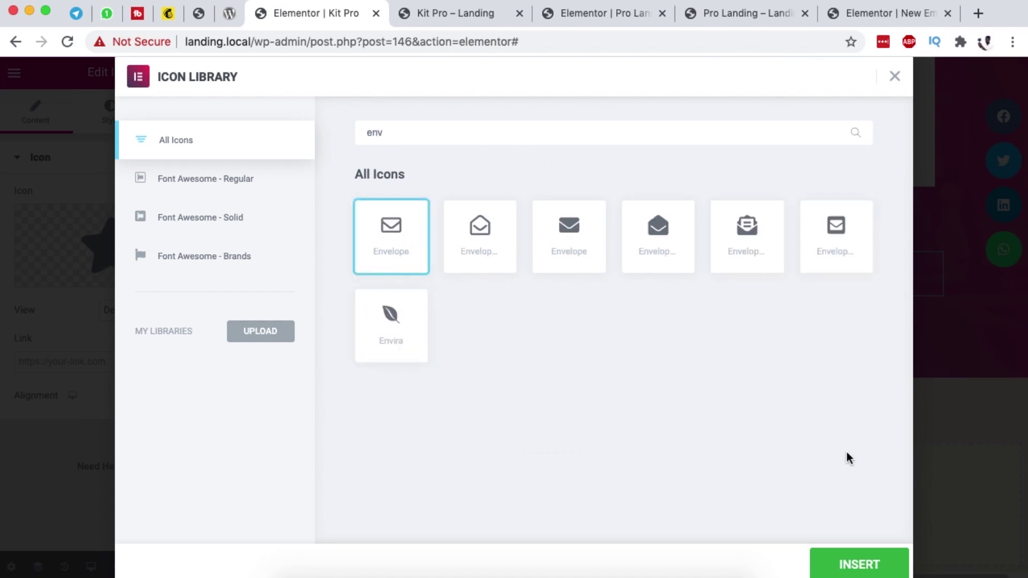
pyautogui.click(854, 561)
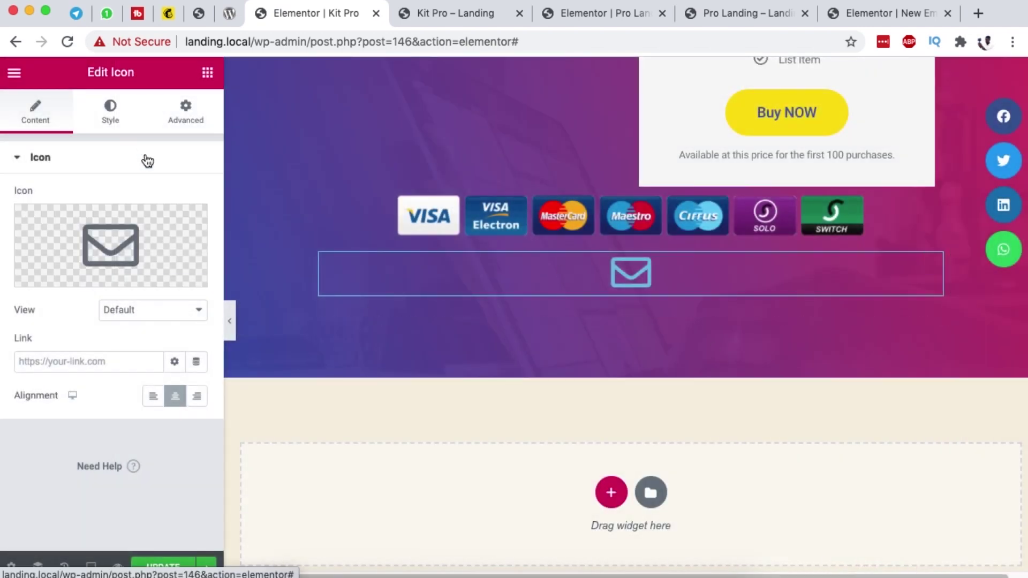
# Step: Make the envelope icon white with Size 51
pyautogui.click(111, 113)
pyautogui.click(175, 232)
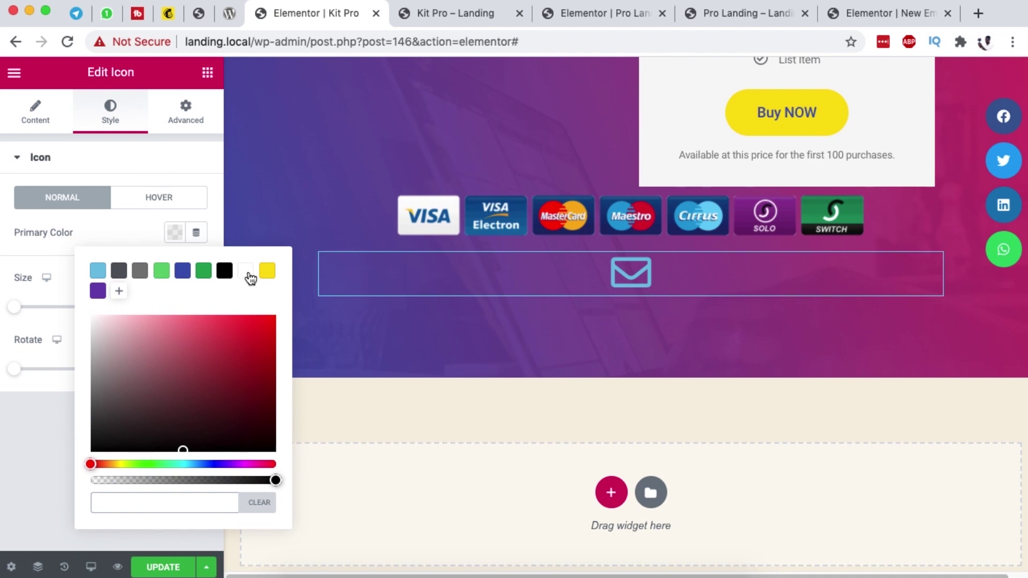
pyautogui.click(248, 273)
pyautogui.click(114, 229)
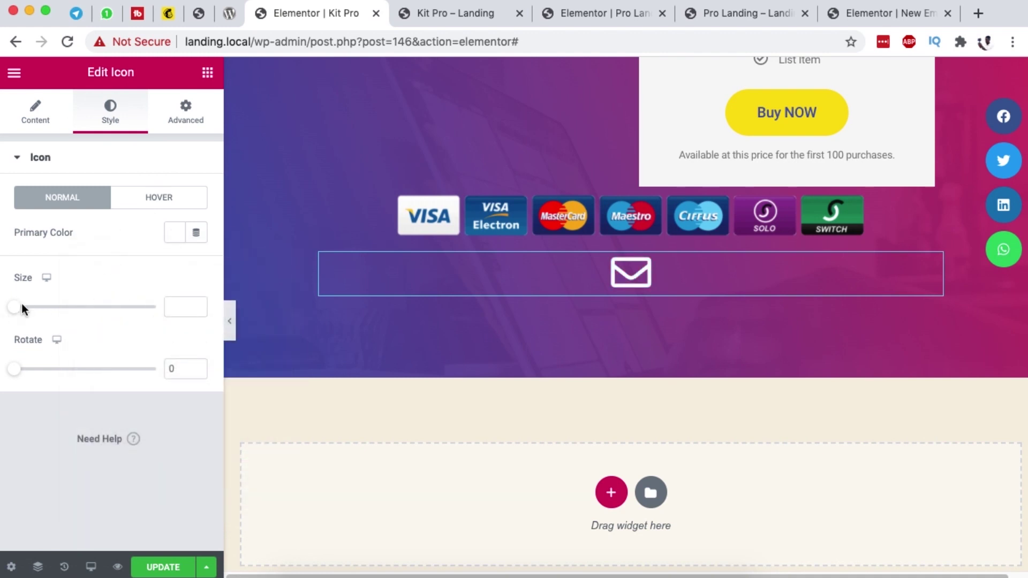
pyautogui.moveTo(15, 310); pyautogui.dragTo(37, 313)
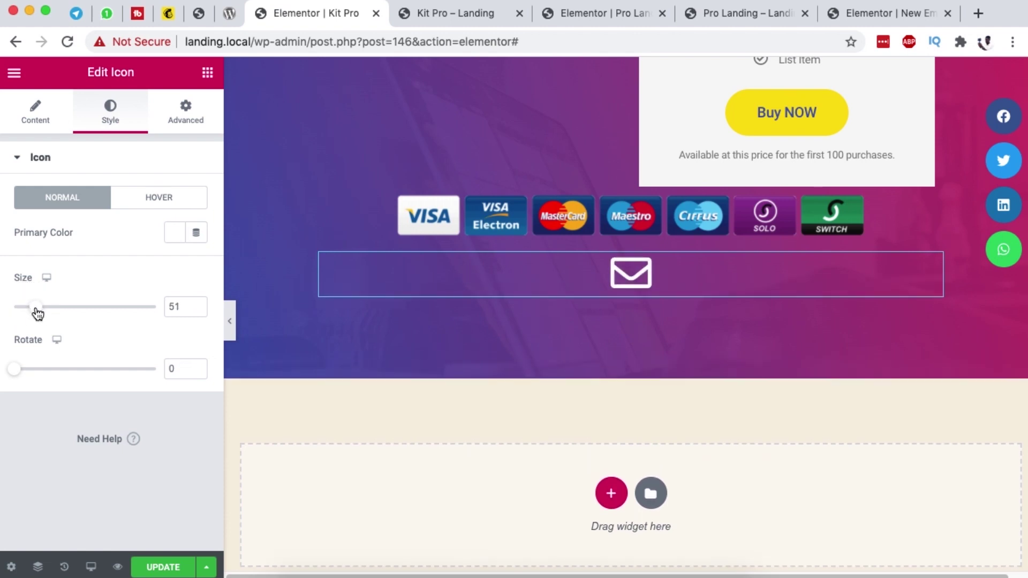
# Step: Under Advanced > Positioning, give the icon Inline width and Fixed position anchored to the right
pyautogui.click(184, 107)
pyautogui.scroll(-4, 79, 389)
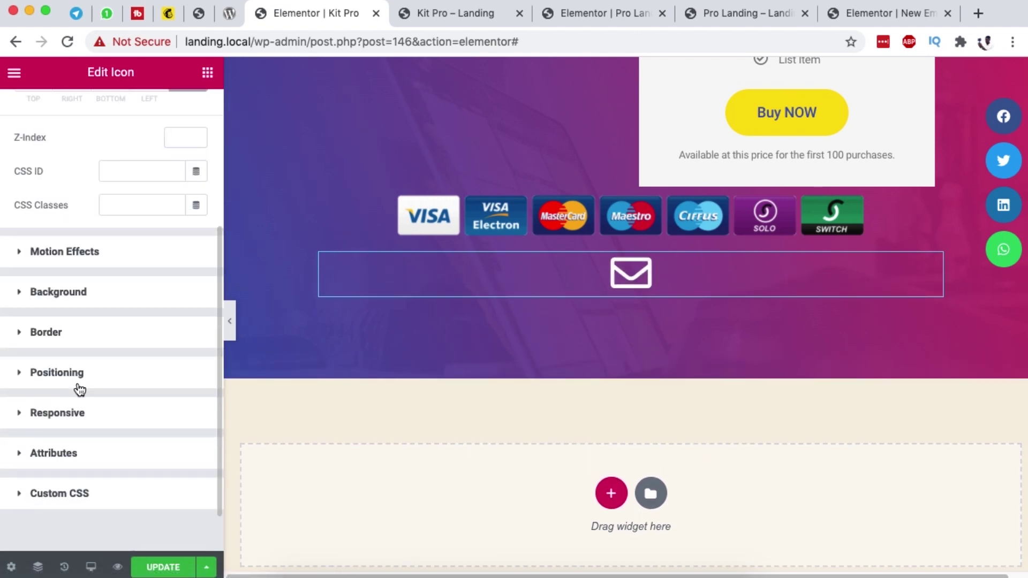
pyautogui.click(70, 375)
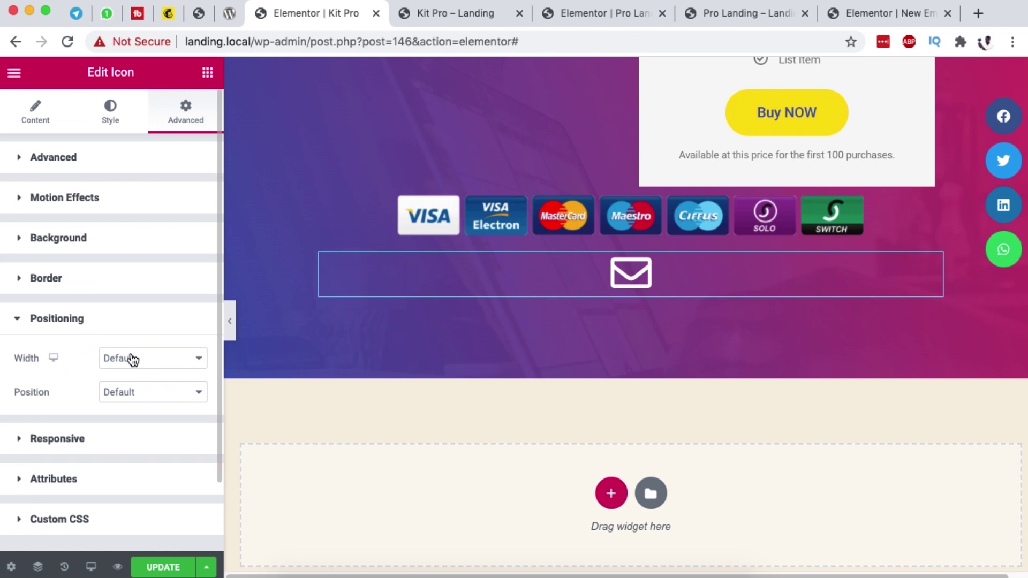
pyautogui.click(132, 359)
pyautogui.click(138, 383)
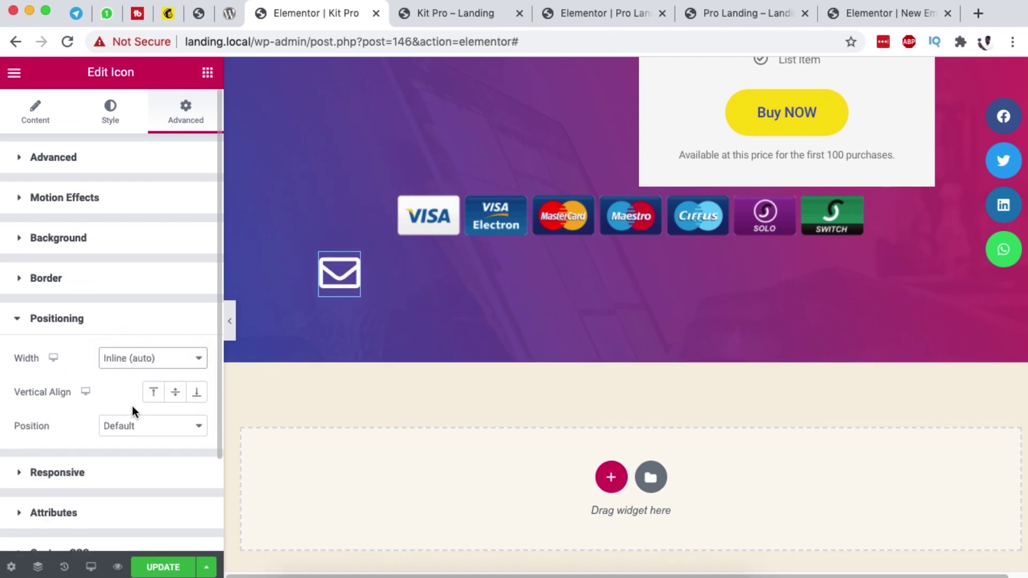
pyautogui.scroll(-3, 123, 385)
pyautogui.click(147, 318)
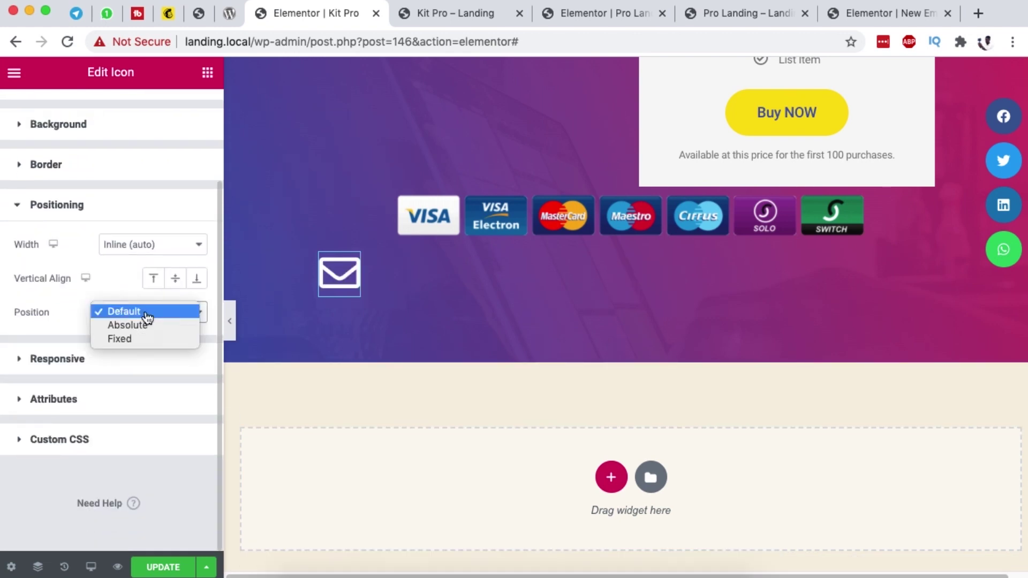
pyautogui.click(139, 343)
pyautogui.scroll(-5, 144, 358)
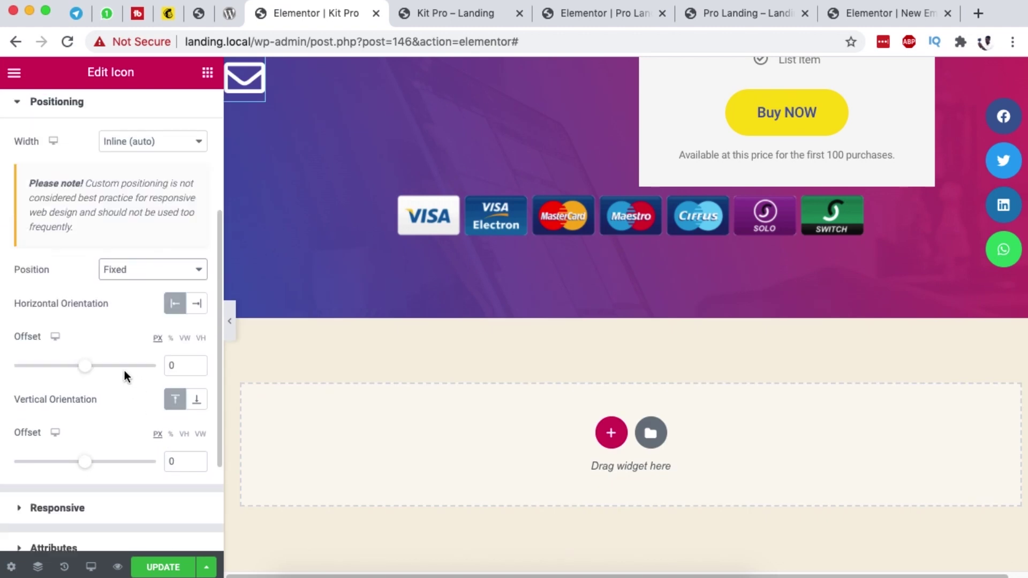
pyautogui.click(197, 228)
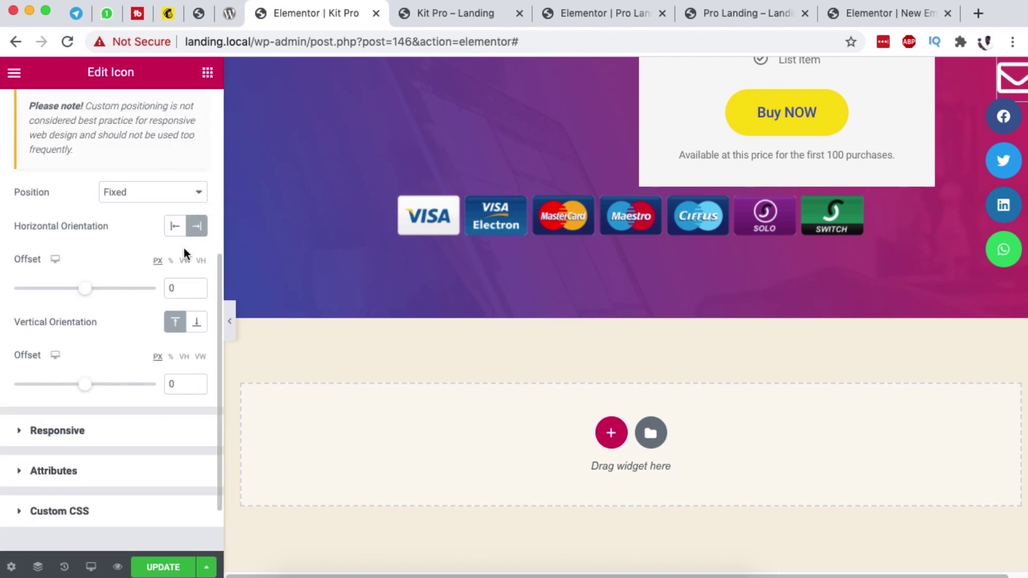
# Step: Set the icon's offsets to 2 vw from the right and 42 vh from the top
pyautogui.click(184, 261)
pyautogui.moveTo(90, 293); pyautogui.dragTo(91, 292)
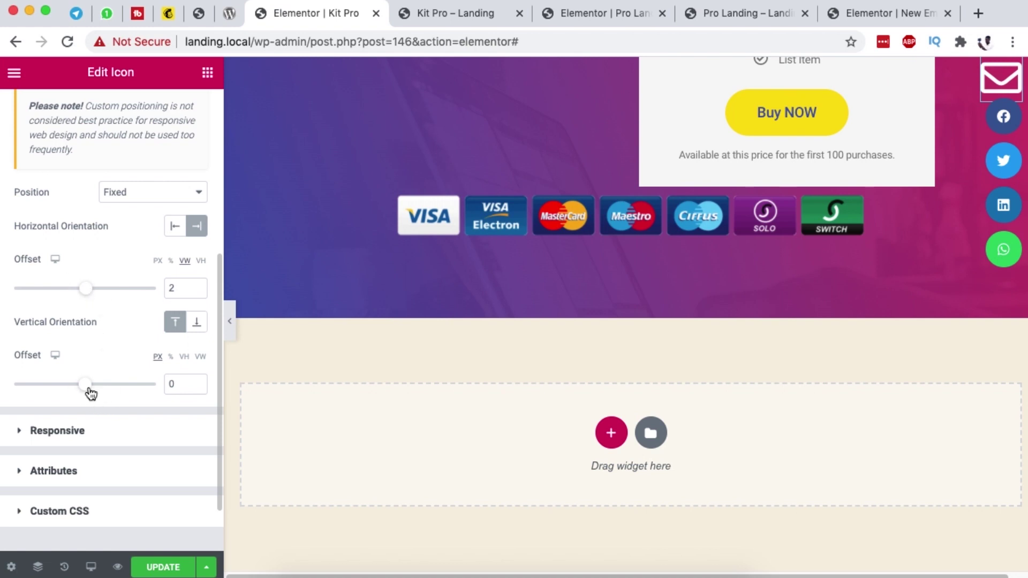
pyautogui.click(184, 356)
pyautogui.moveTo(97, 390); pyautogui.dragTo(104, 393)
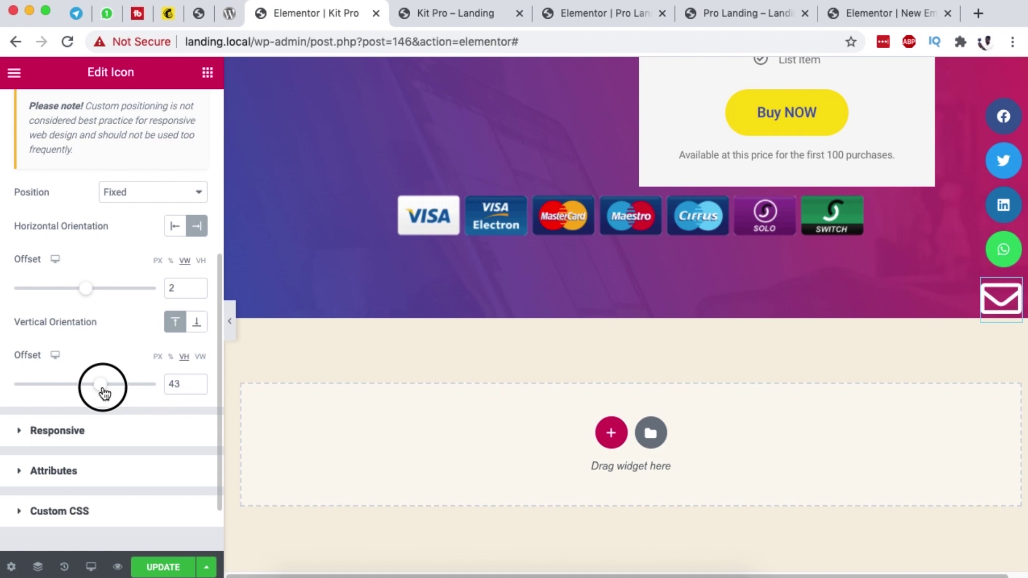
pyautogui.click(175, 385)
pyautogui.press('Down')
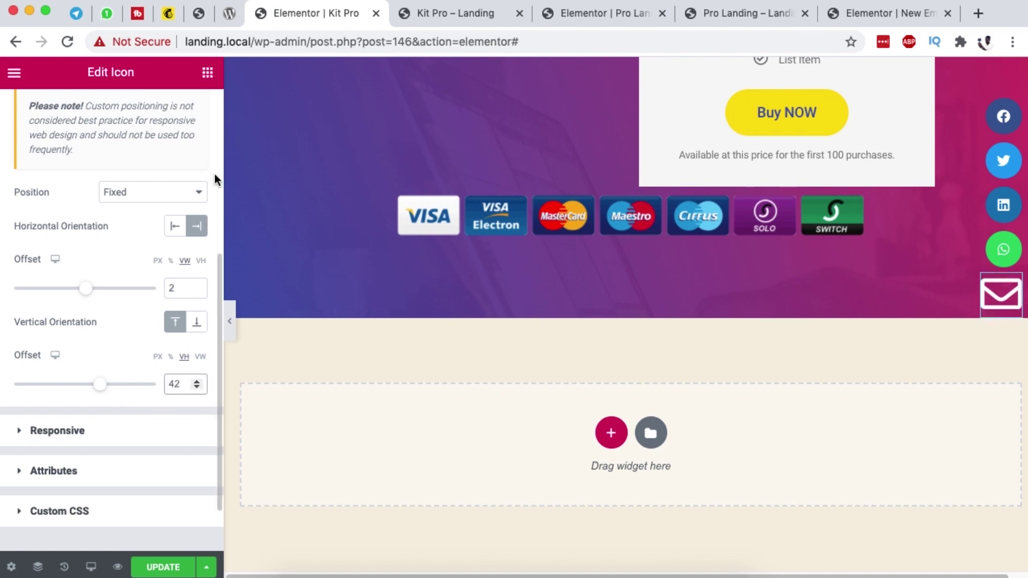
pyautogui.scroll(10, 66, 238)
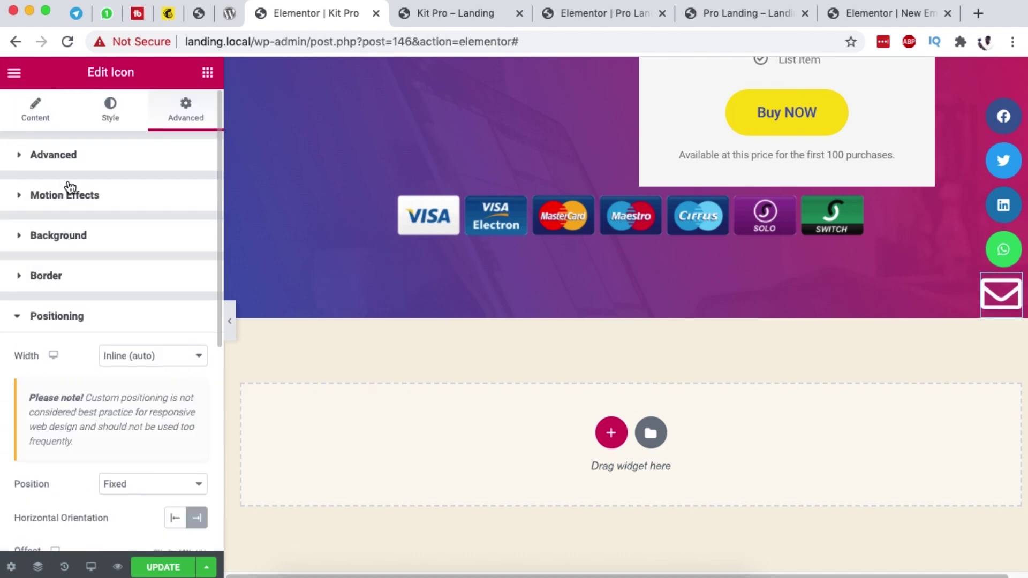
# Step: Reduce the envelope icon's size slightly from 51
pyautogui.click(47, 117)
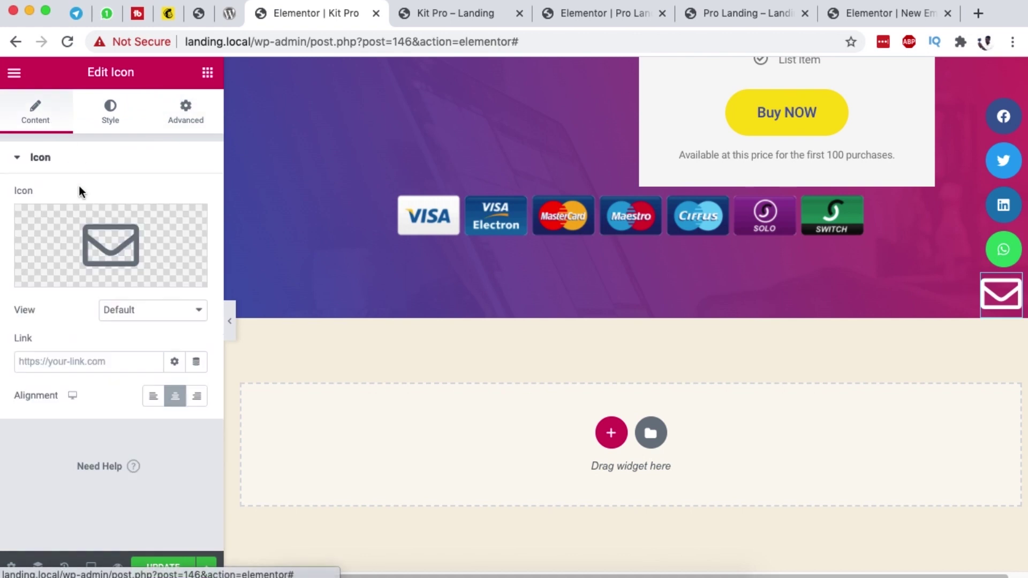
pyautogui.click(110, 120)
pyautogui.moveTo(38, 311); pyautogui.dragTo(30, 309)
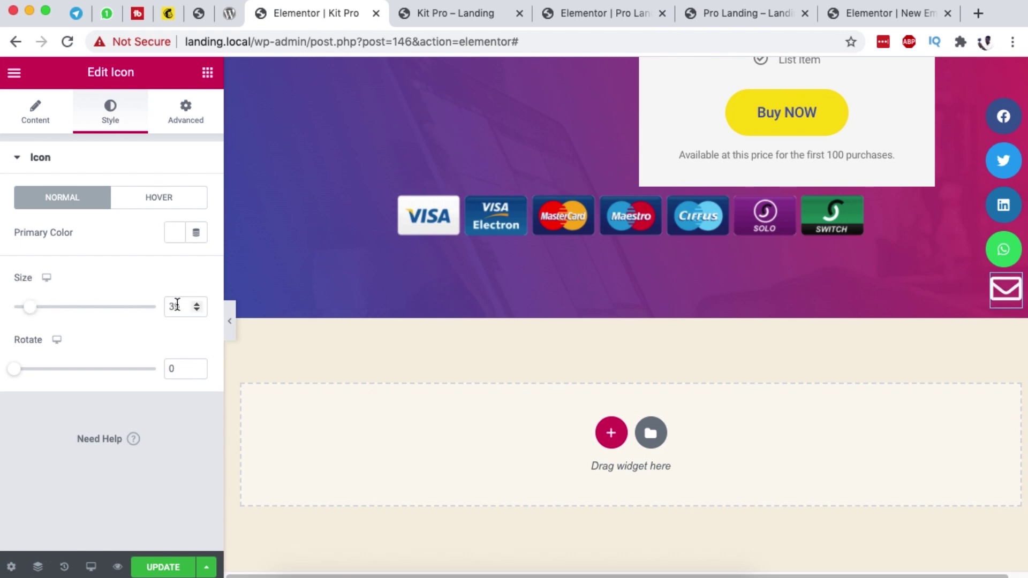
# Step: Link the icon to a Popup tag with Open Popup action for New Email Popup, and update the page
pyautogui.click(36, 111)
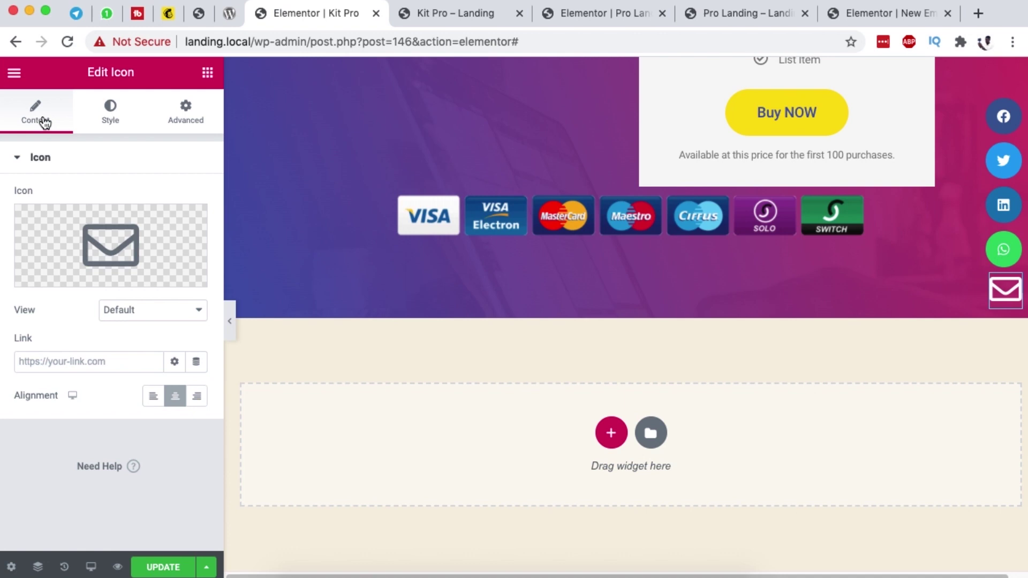
pyautogui.click(195, 363)
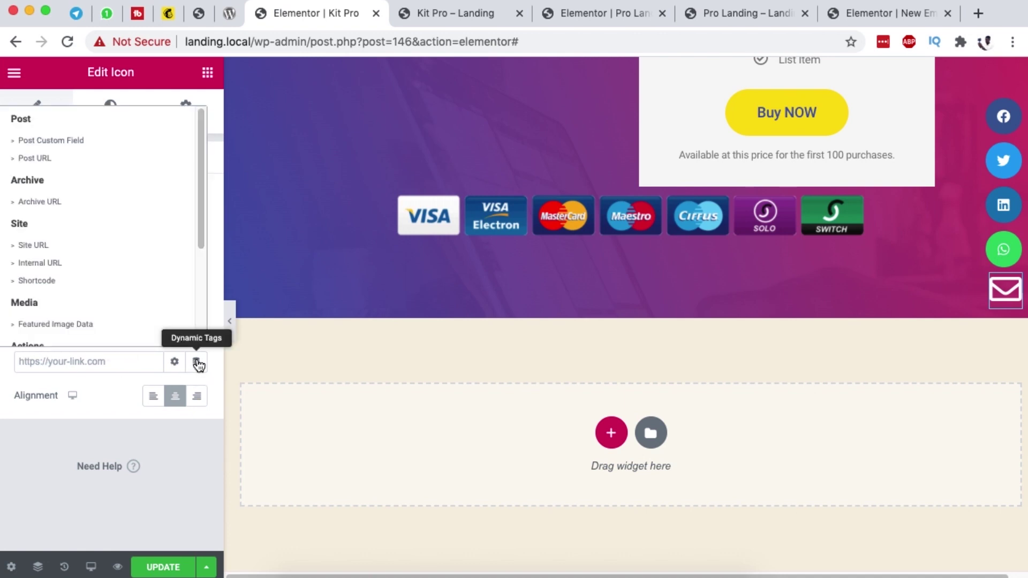
pyautogui.scroll(-3, 76, 268)
pyautogui.click(31, 289)
pyautogui.click(26, 362)
pyautogui.click(129, 436)
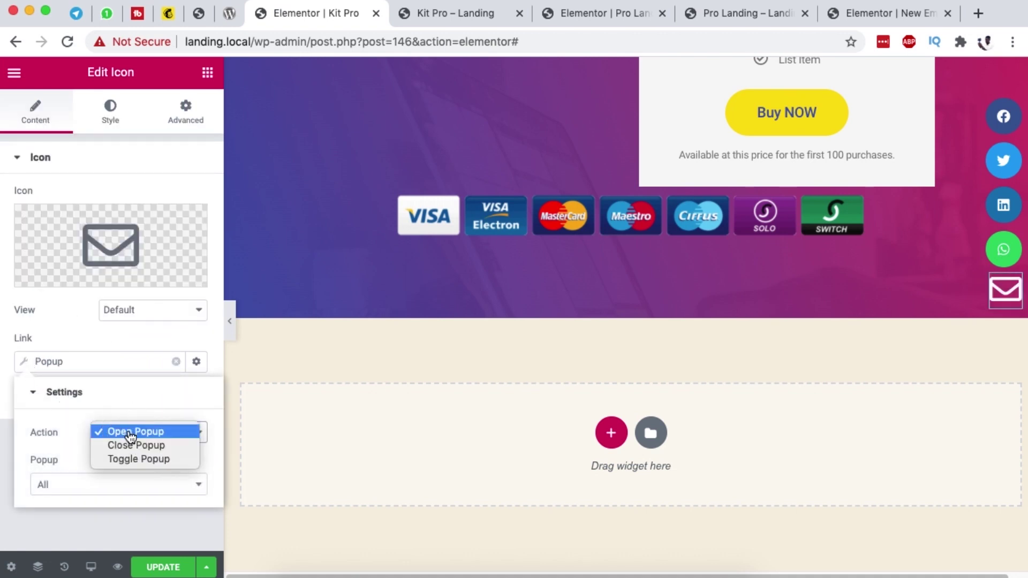
pyautogui.click(133, 433)
pyautogui.click(98, 485)
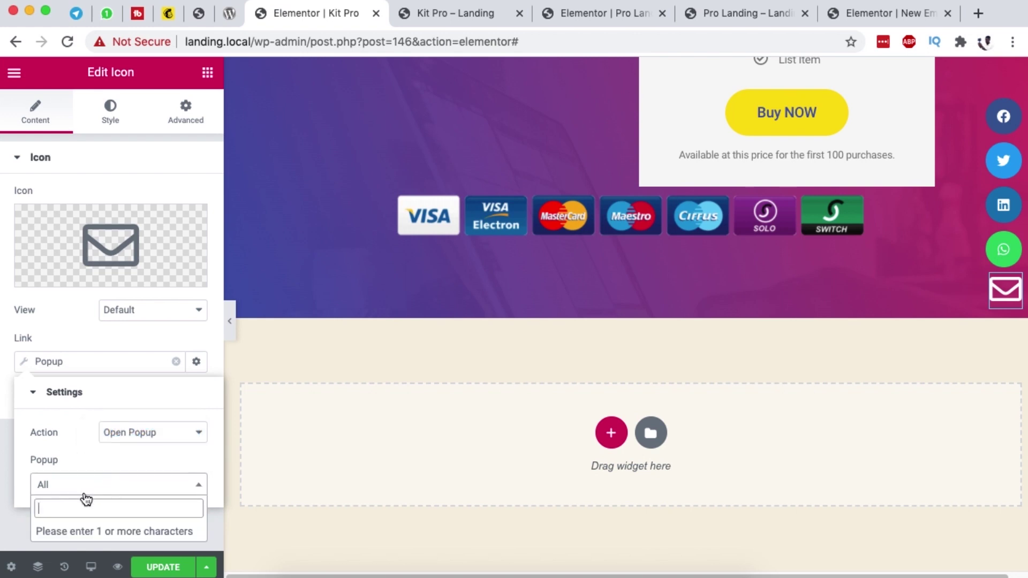
pyautogui.write('new')
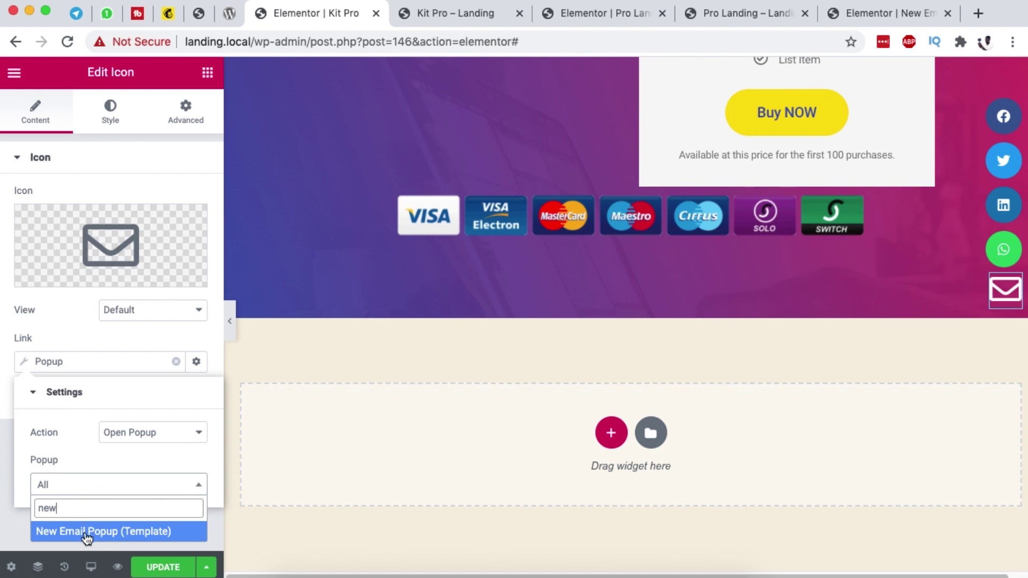
pyautogui.click(85, 533)
pyautogui.click(164, 562)
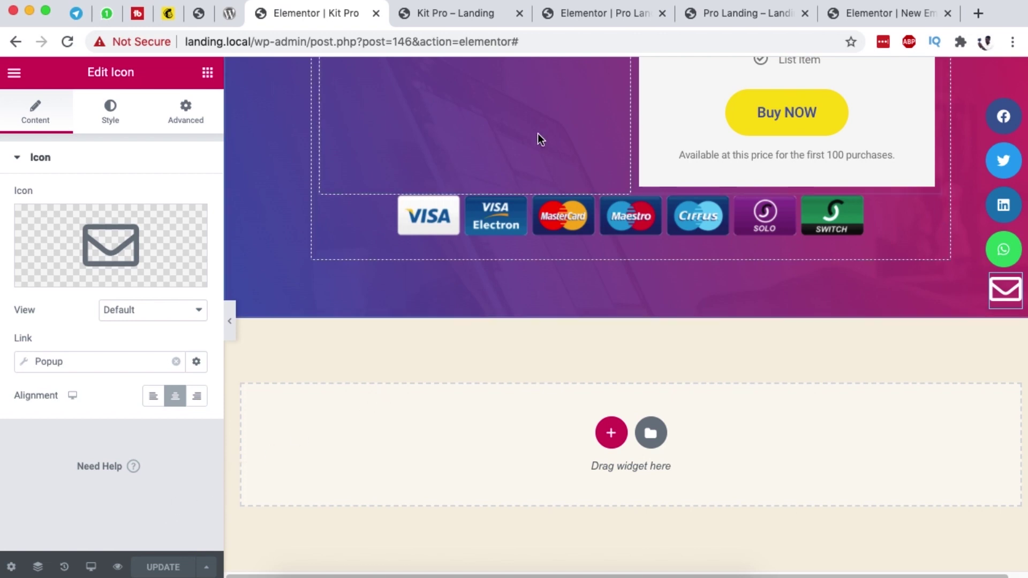
# Step: Glance at the Pro Landing tab, then preview the updated Kit Pro page
pyautogui.click(456, 13)
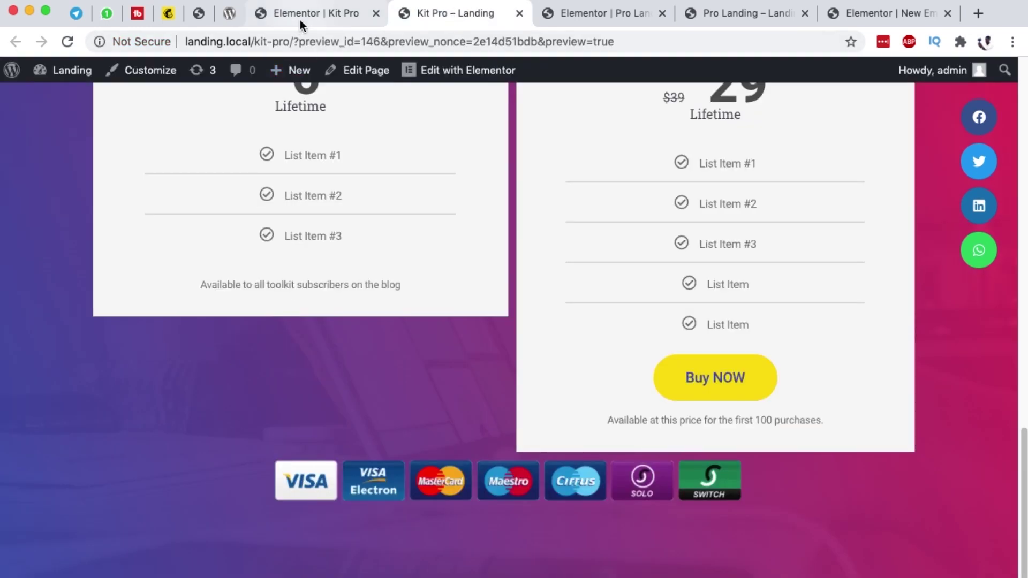
pyautogui.click(300, 19)
pyautogui.click(117, 566)
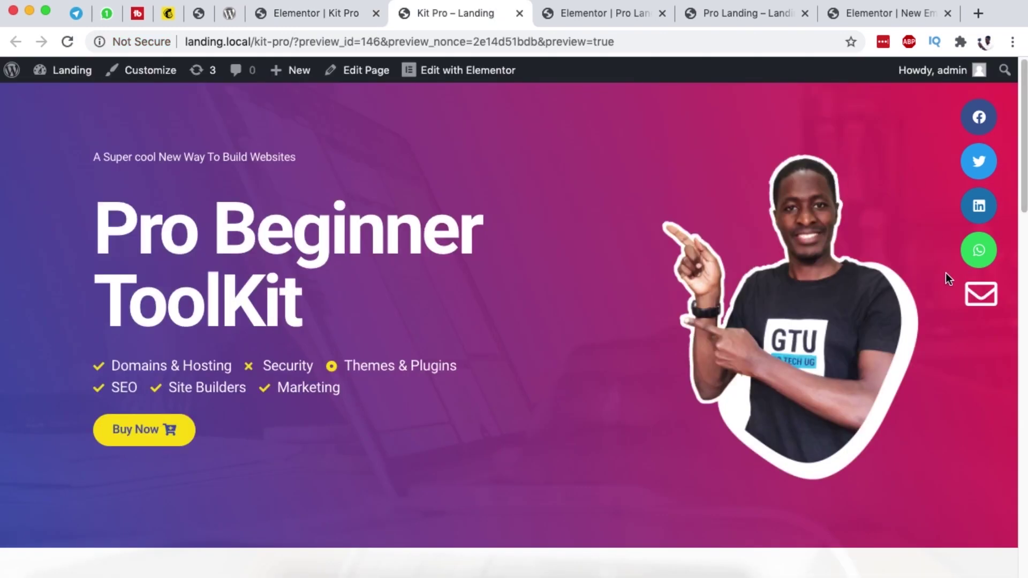
# Step: Open the Contact Us popup from the envelope, send a test message, then return to the Kit Pro editor
pyautogui.click(980, 294)
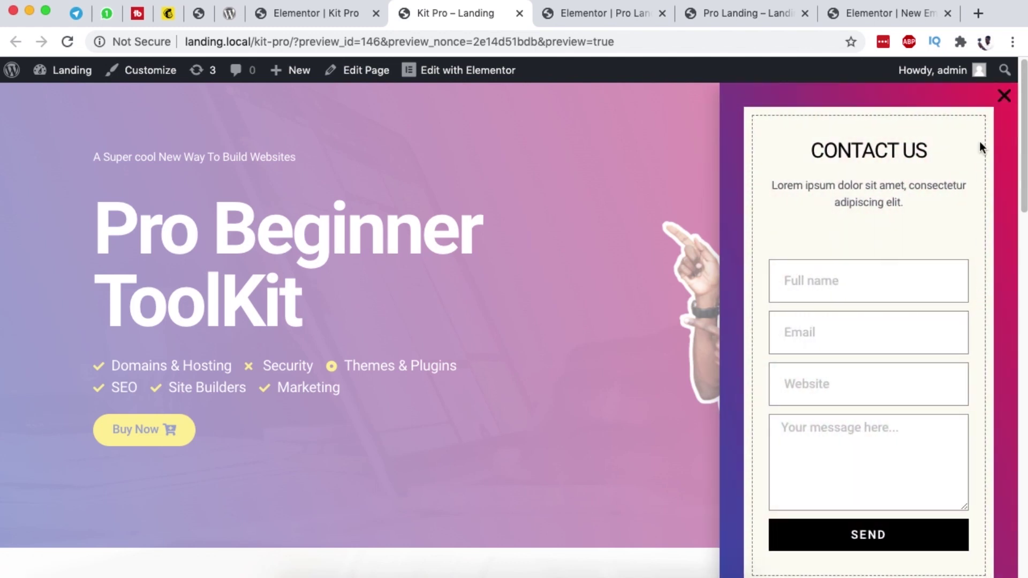
pyautogui.click(817, 281)
pyautogui.write('teaeag')
pyautogui.click(814, 348)
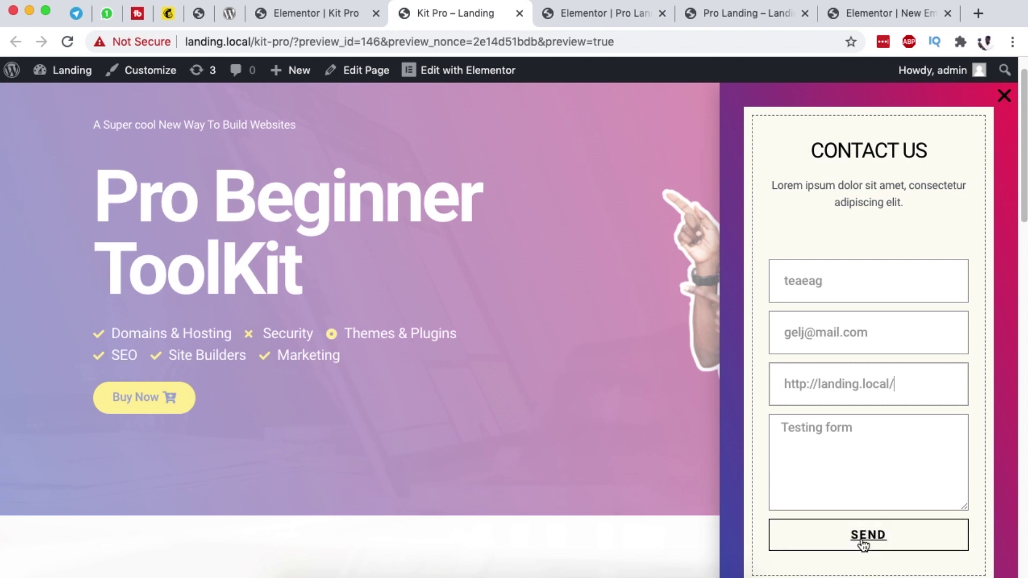
pyautogui.click(872, 540)
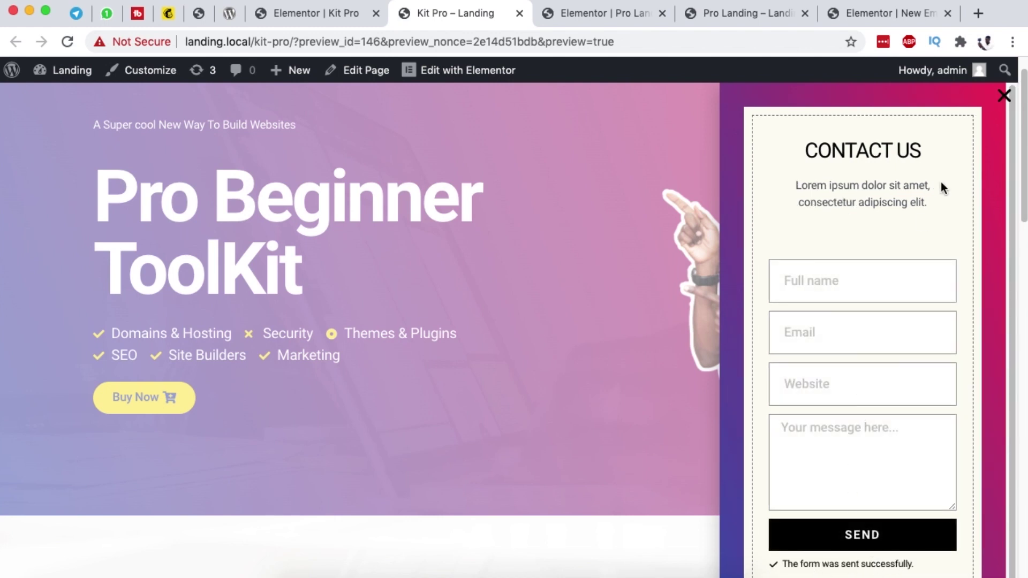
pyautogui.click(1003, 95)
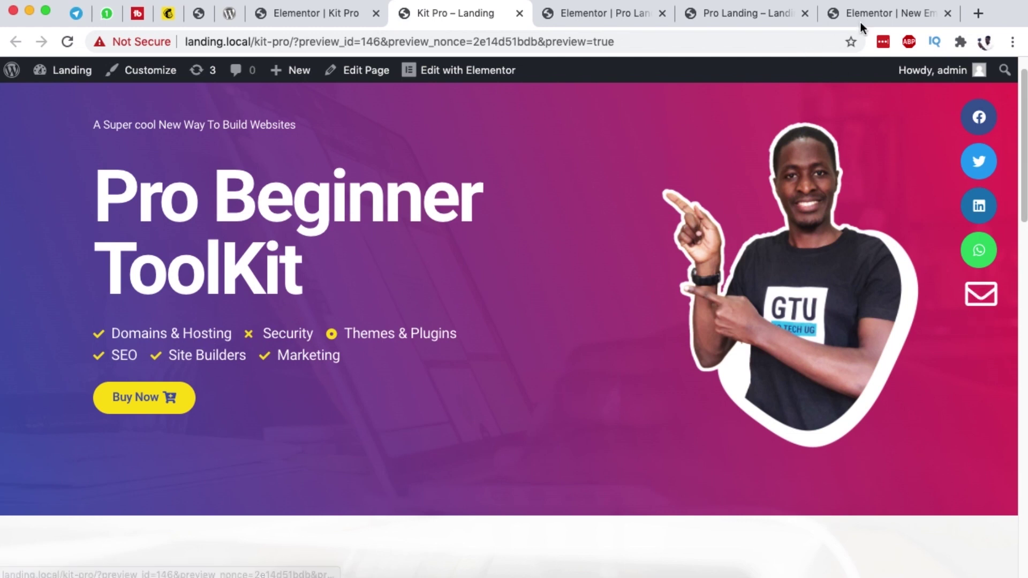
pyautogui.click(715, 13)
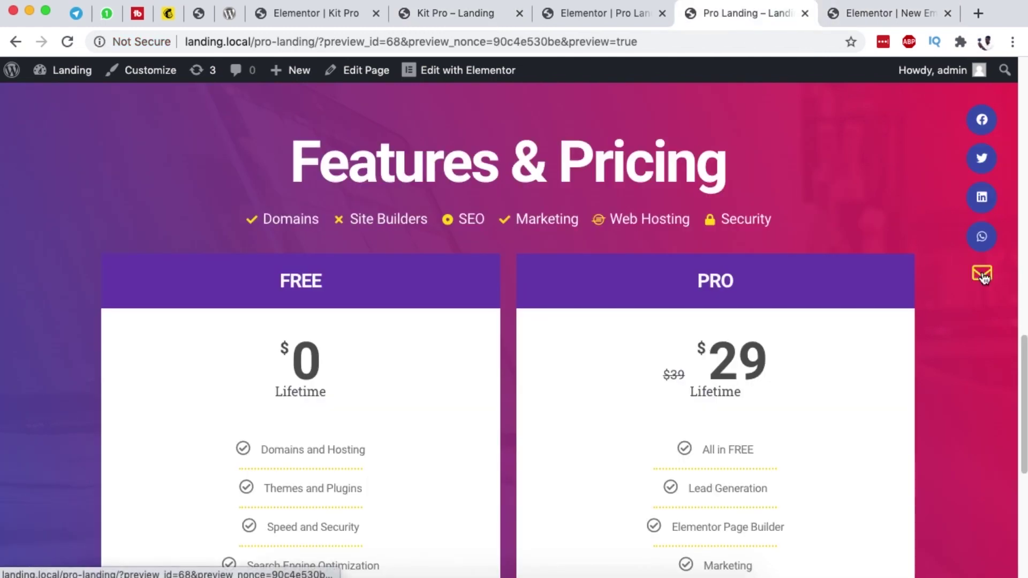
pyautogui.click(307, 19)
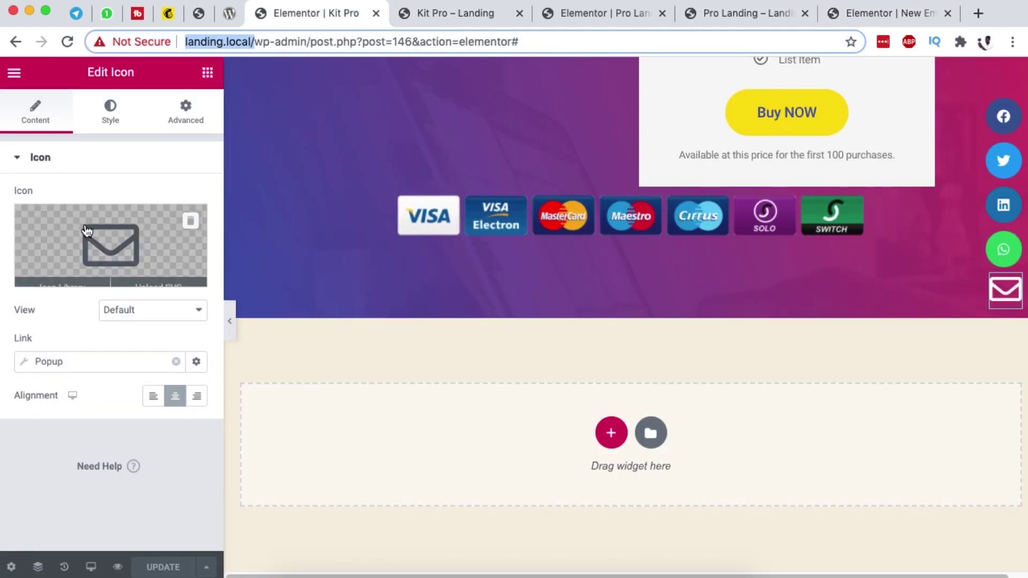
# Step: Set the envelope icon's hover primary colour to the yellow preset
pyautogui.click(117, 121)
pyautogui.click(142, 193)
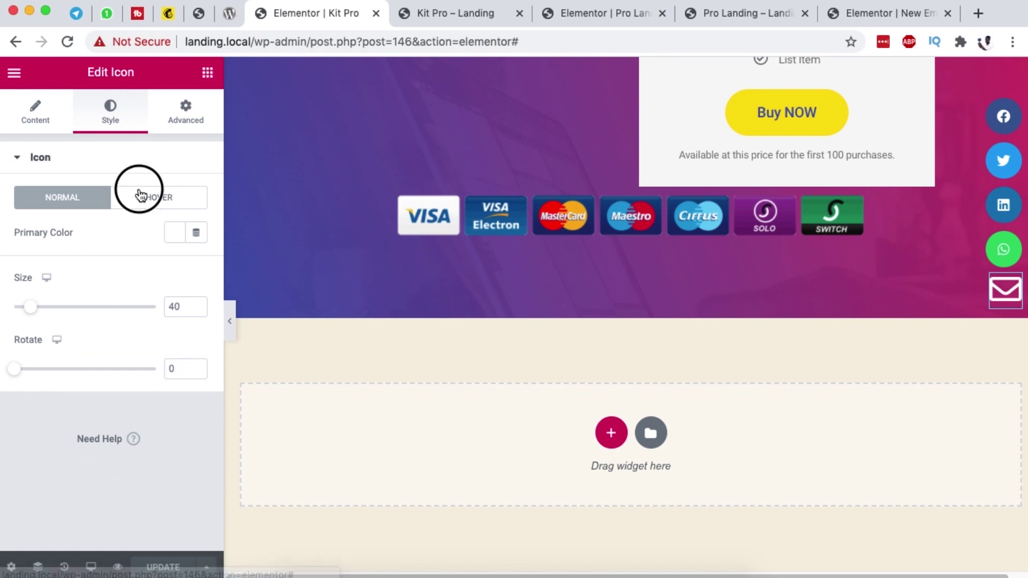
pyautogui.click(172, 234)
pyautogui.click(267, 271)
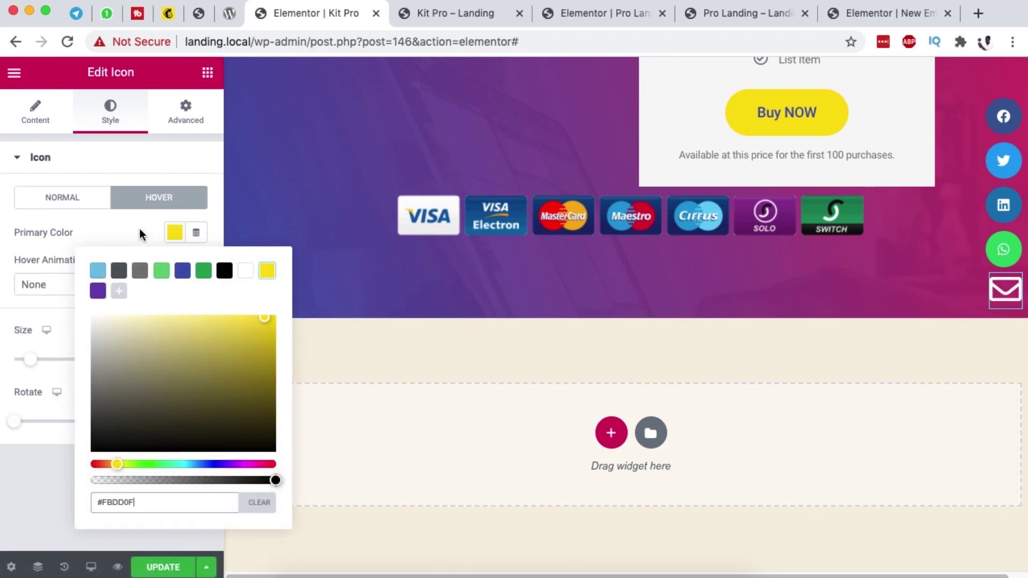
pyautogui.click(139, 230)
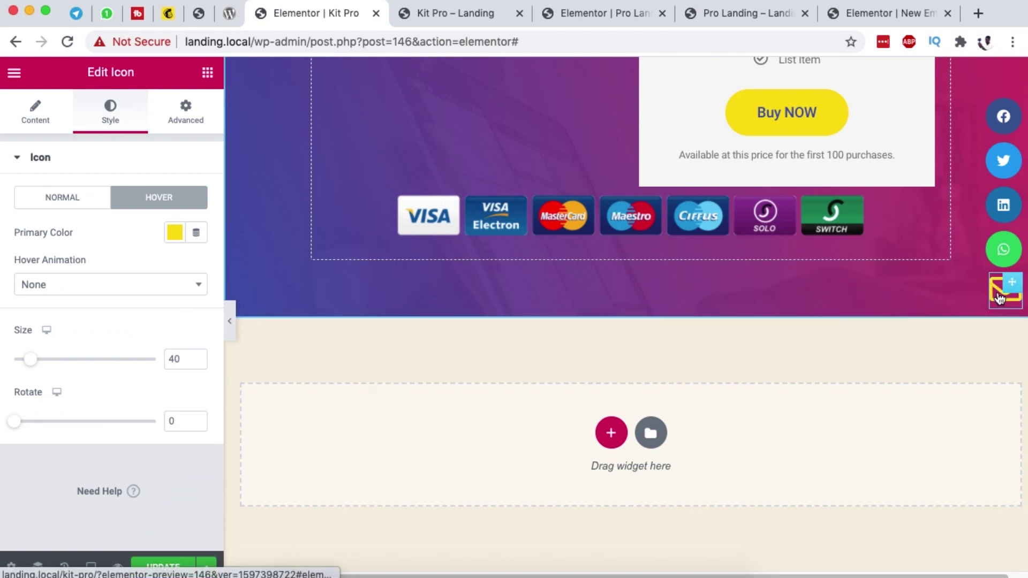
# Step: Save the page with UPDATE and bring up the responsive device choices
pyautogui.click(164, 567)
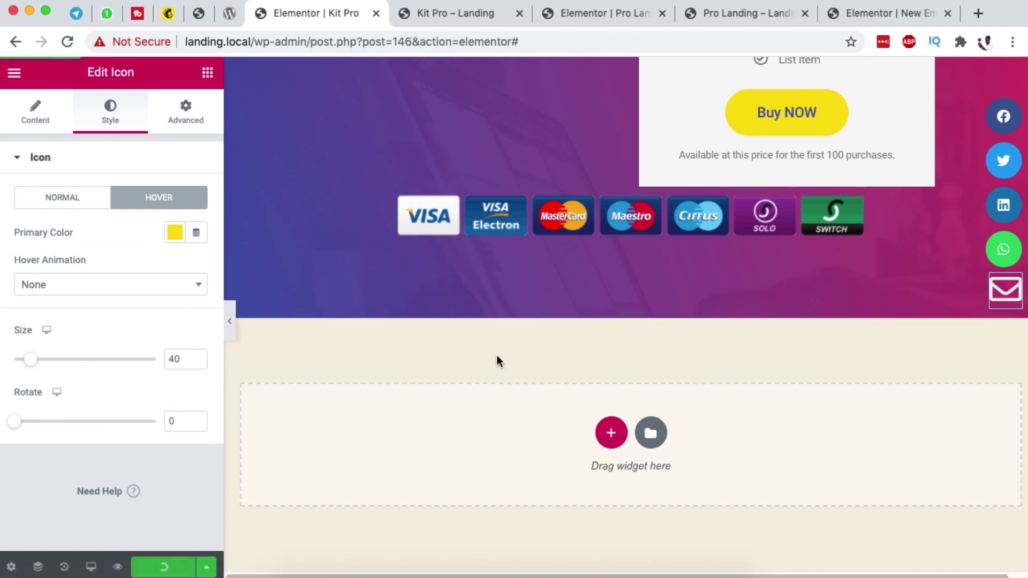
pyautogui.scroll(10, 567, 223)
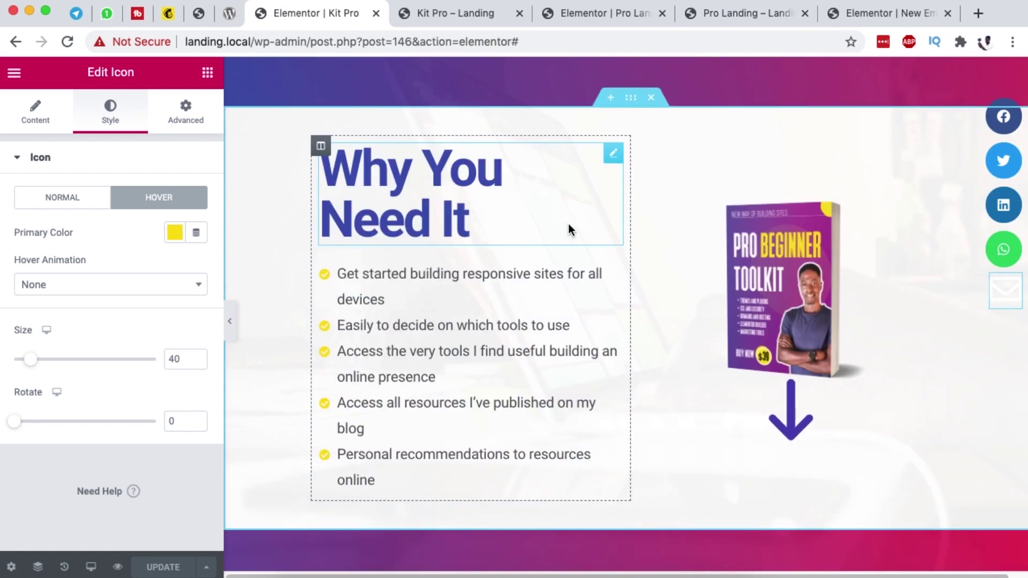
pyautogui.scroll(1, 570, 231)
pyautogui.scroll(8, 571, 233)
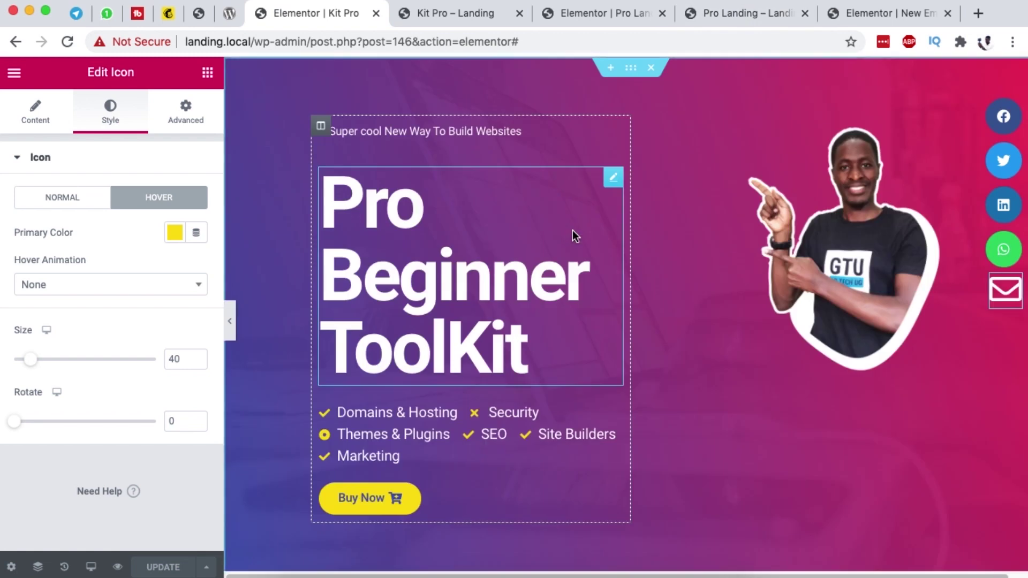
pyautogui.scroll(-14, 571, 227)
pyautogui.scroll(-4, 570, 227)
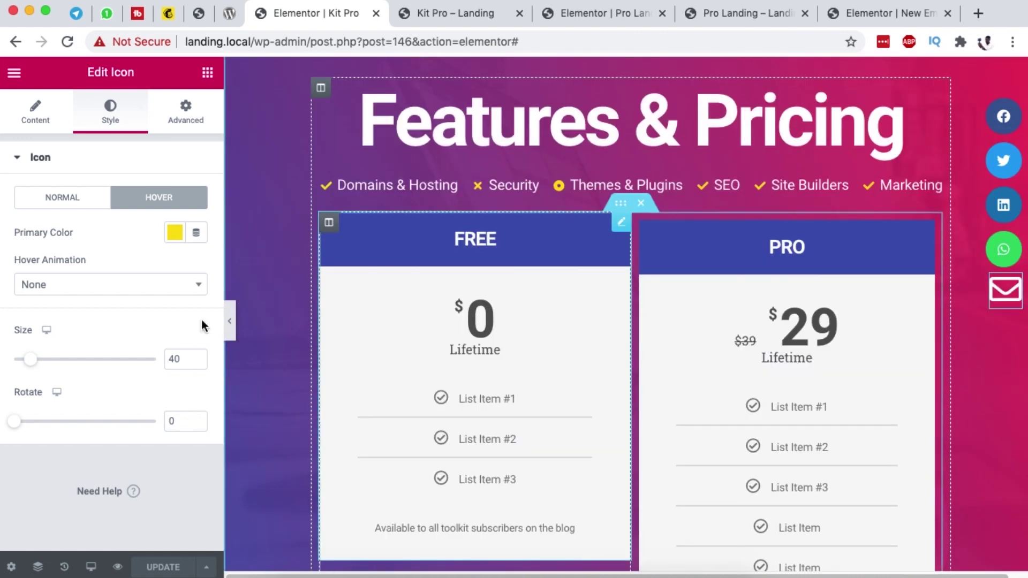
pyautogui.click(91, 567)
# Step: On the tablet layout, shrink the Why You Need It heading to 2 em so it fits one line
pyautogui.click(73, 506)
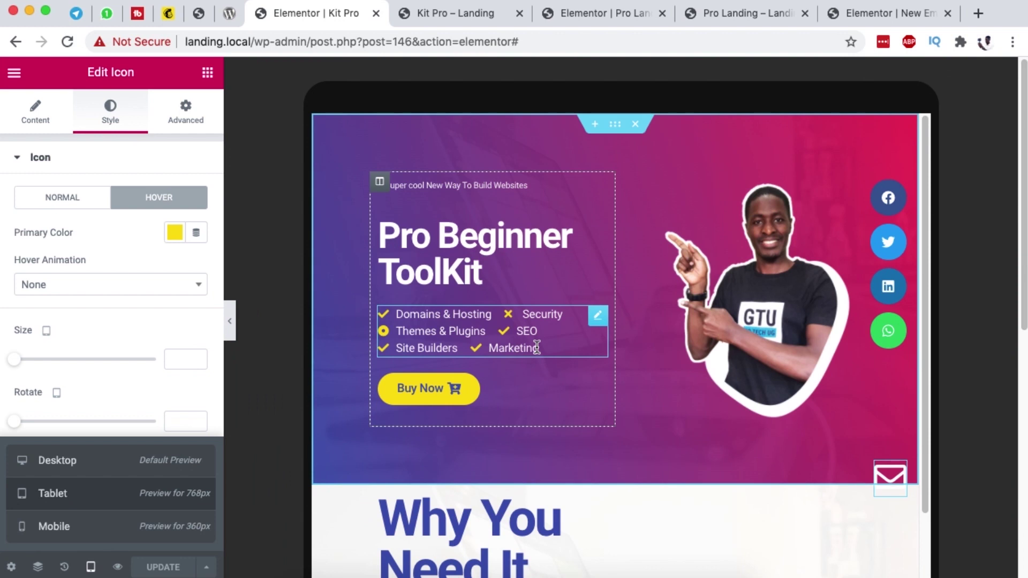
pyautogui.scroll(-4, 679, 384)
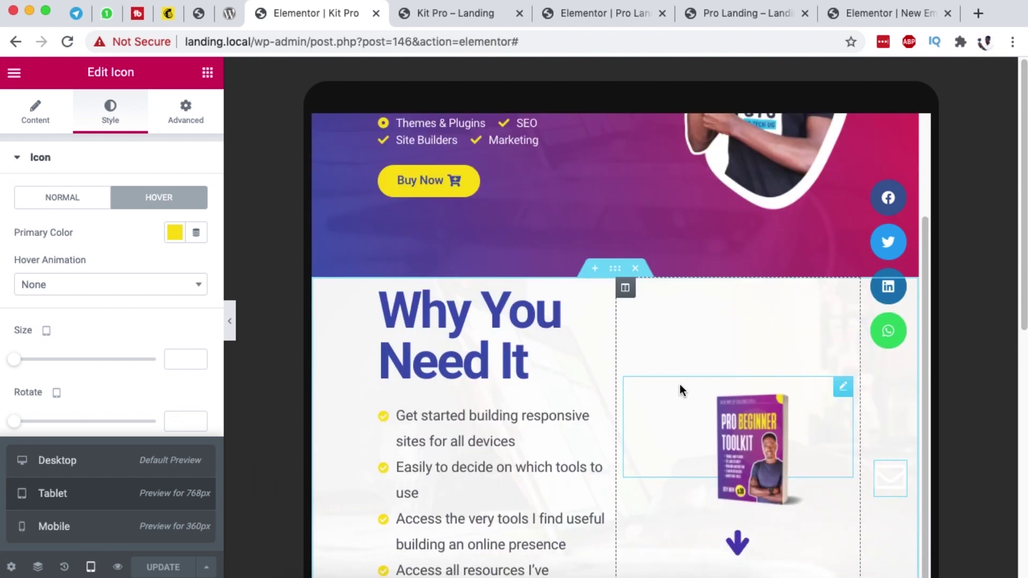
pyautogui.scroll(1, 679, 383)
pyautogui.scroll(-3, 676, 377)
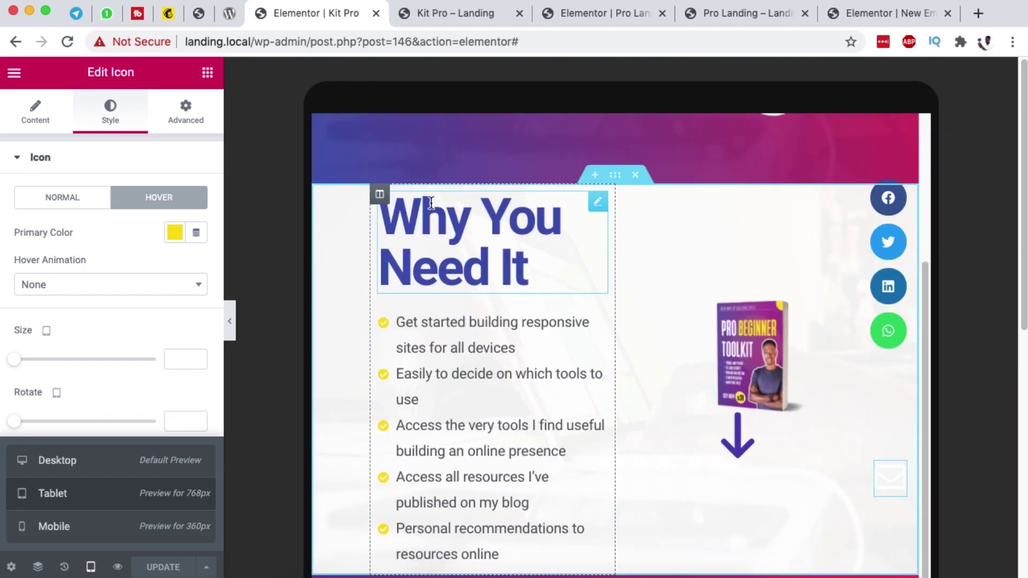
pyautogui.click(597, 202)
pyautogui.click(111, 113)
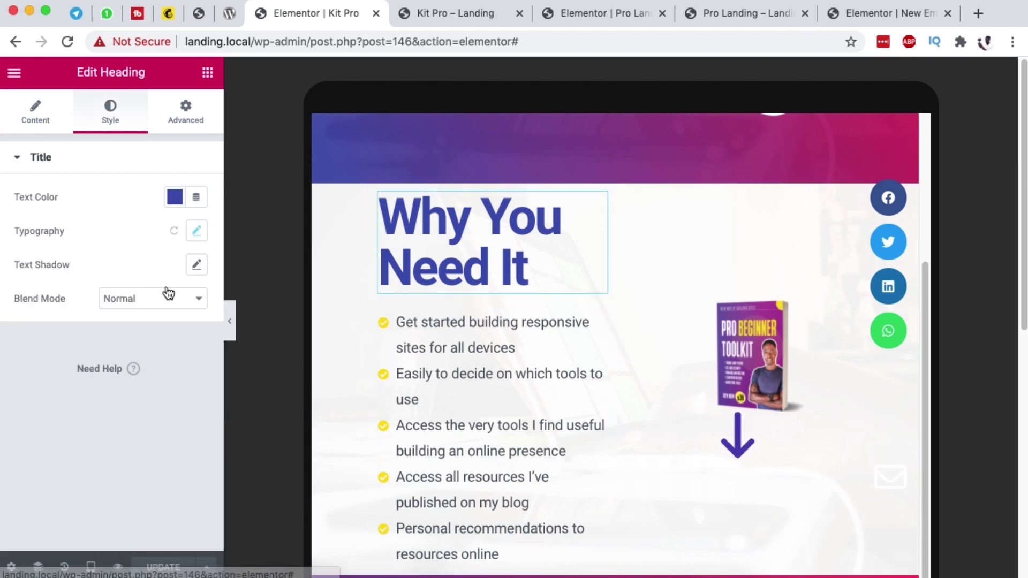
pyautogui.click(196, 231)
pyautogui.click(152, 309)
pyautogui.moveTo(27, 338); pyautogui.dragTo(51, 349)
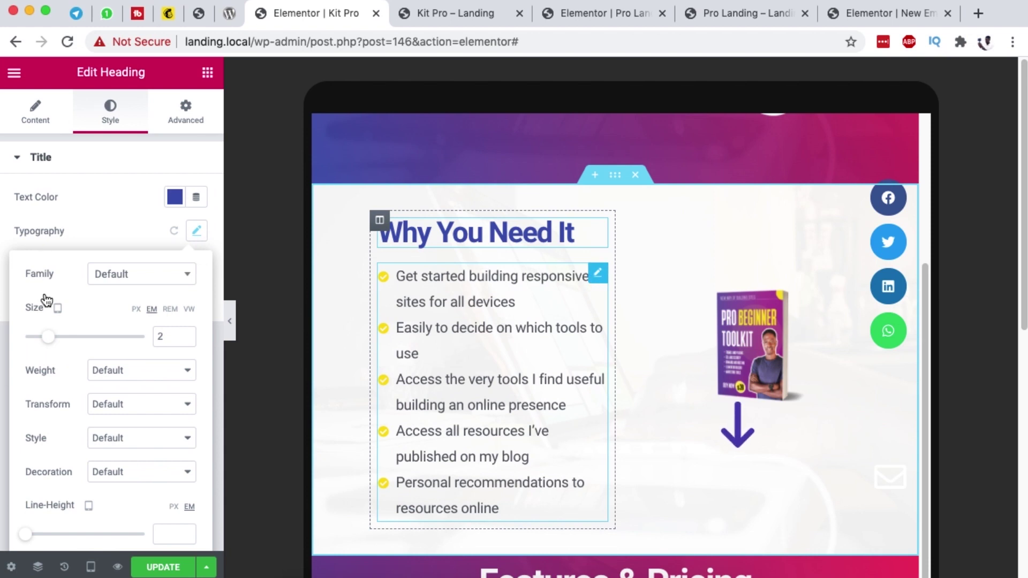
# Step: Reduce the Icon List bullet text typography size to 0.9 em
pyautogui.click(103, 122)
pyautogui.click(39, 386)
pyautogui.click(196, 396)
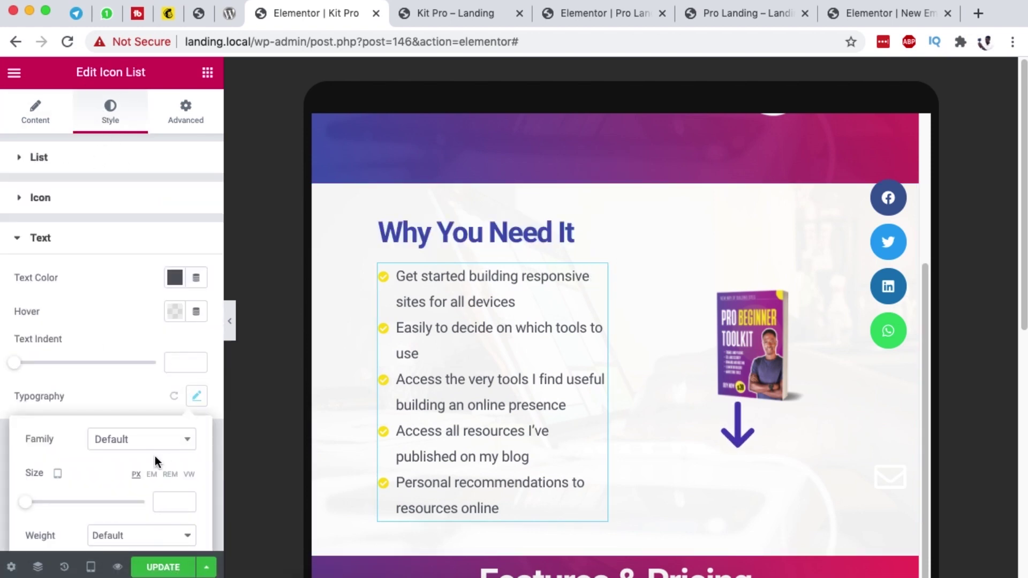
pyautogui.click(152, 475)
pyautogui.moveTo(26, 505); pyautogui.dragTo(33, 503)
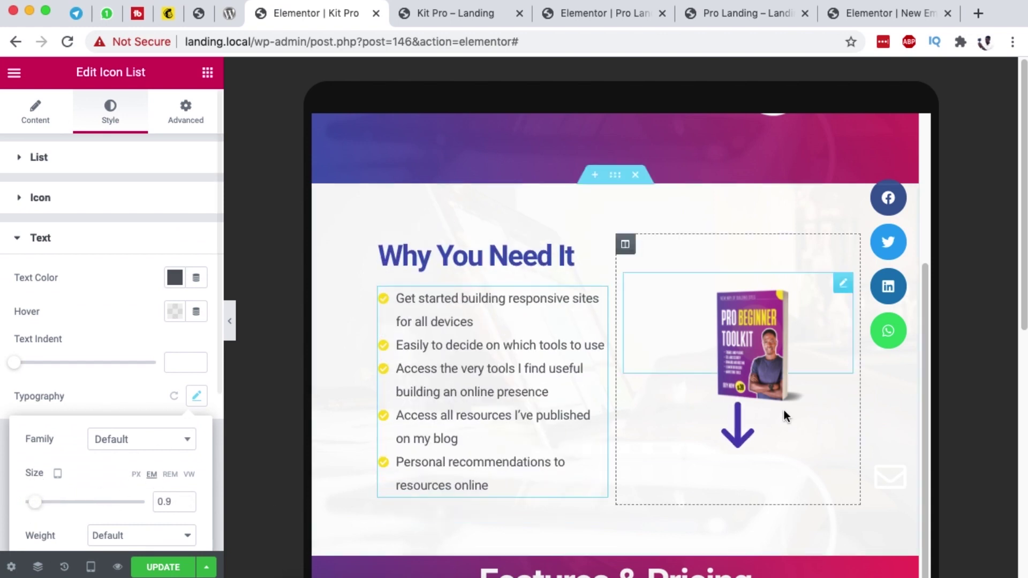
pyautogui.scroll(-3, 801, 358)
# Step: Give the Pro Beginner Toolkit book image 100% width and 100% max width on tablet
pyautogui.click(842, 207)
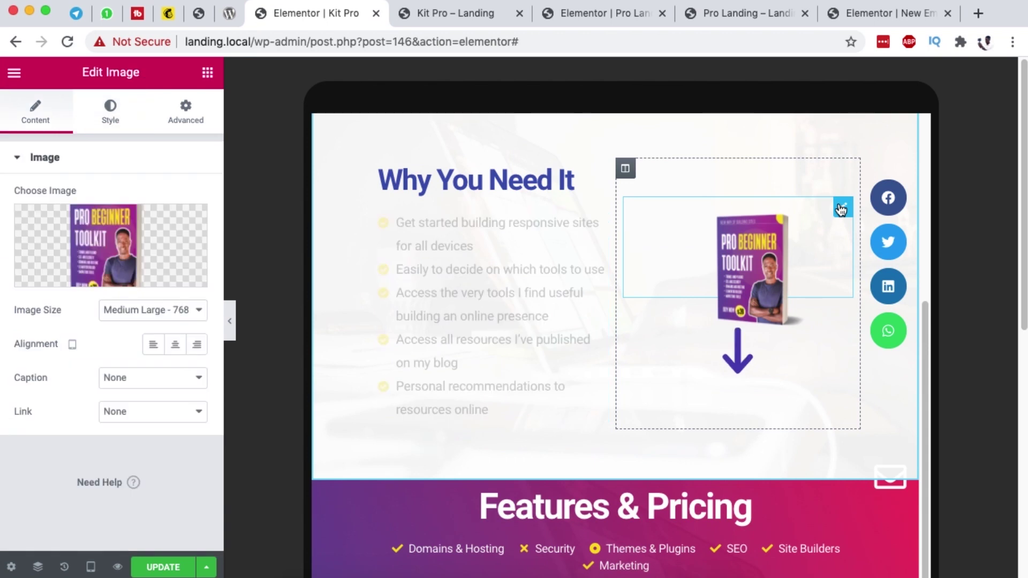
pyautogui.click(109, 112)
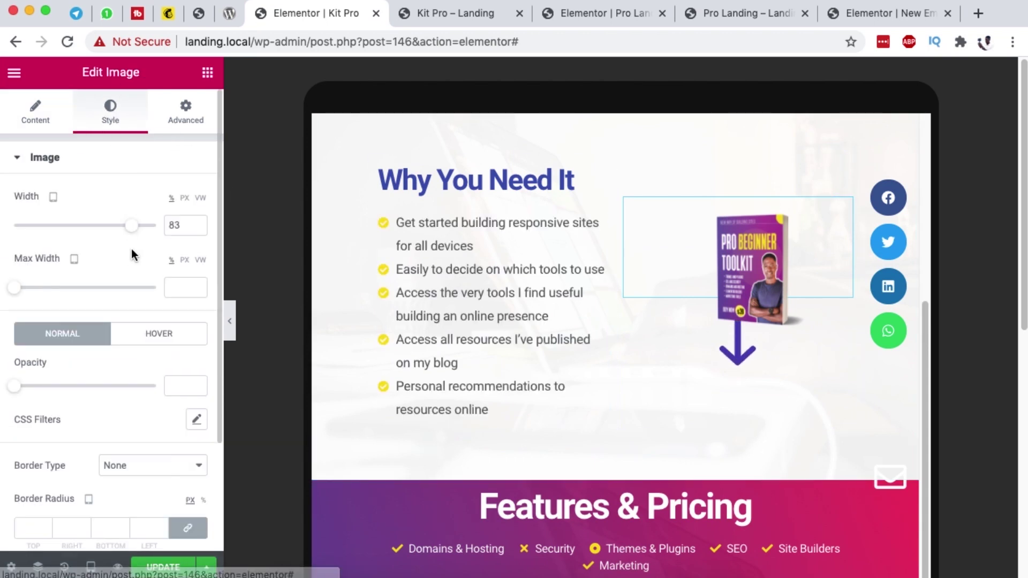
pyautogui.moveTo(126, 233); pyautogui.dragTo(168, 222)
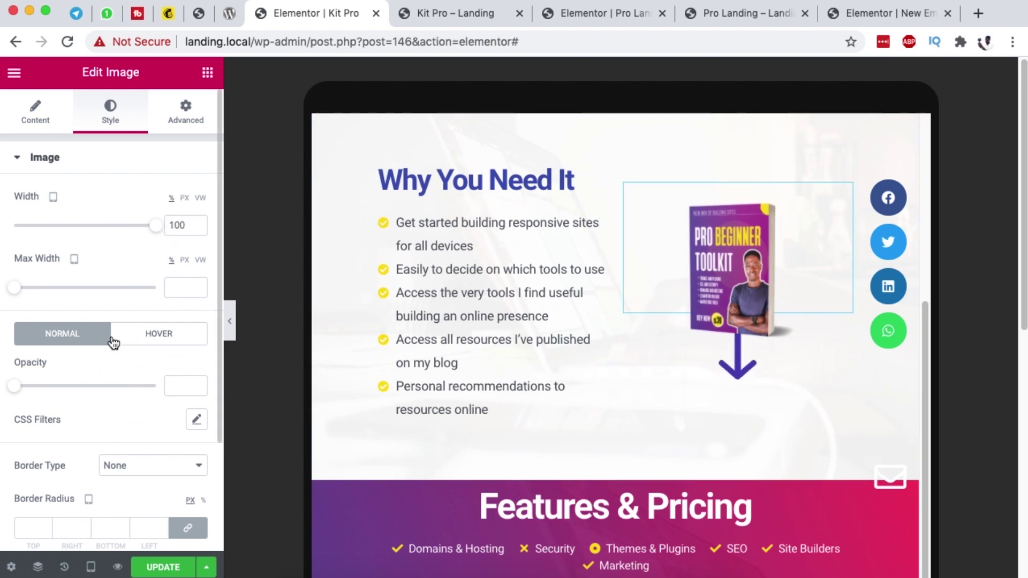
pyautogui.moveTo(14, 292); pyautogui.dragTo(226, 310)
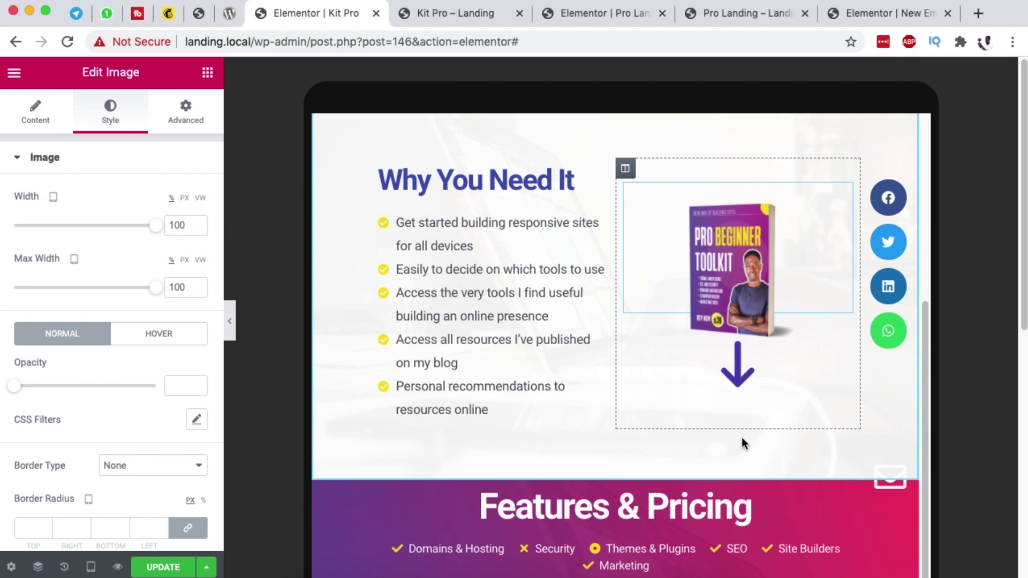
pyautogui.scroll(-4, 741, 438)
pyautogui.scroll(6, 660, 394)
pyautogui.scroll(-7, 659, 400)
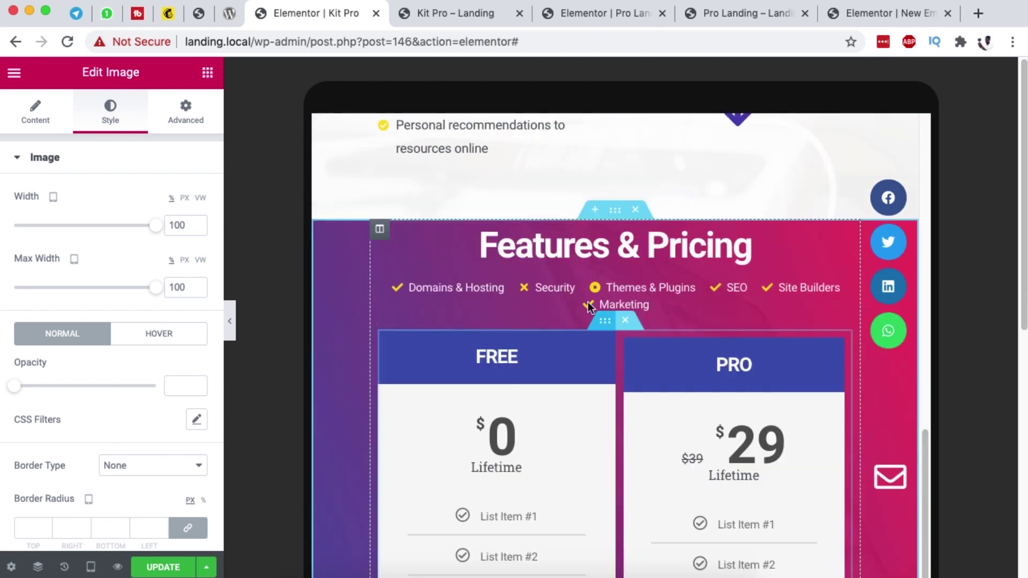
pyautogui.scroll(-2, 577, 316)
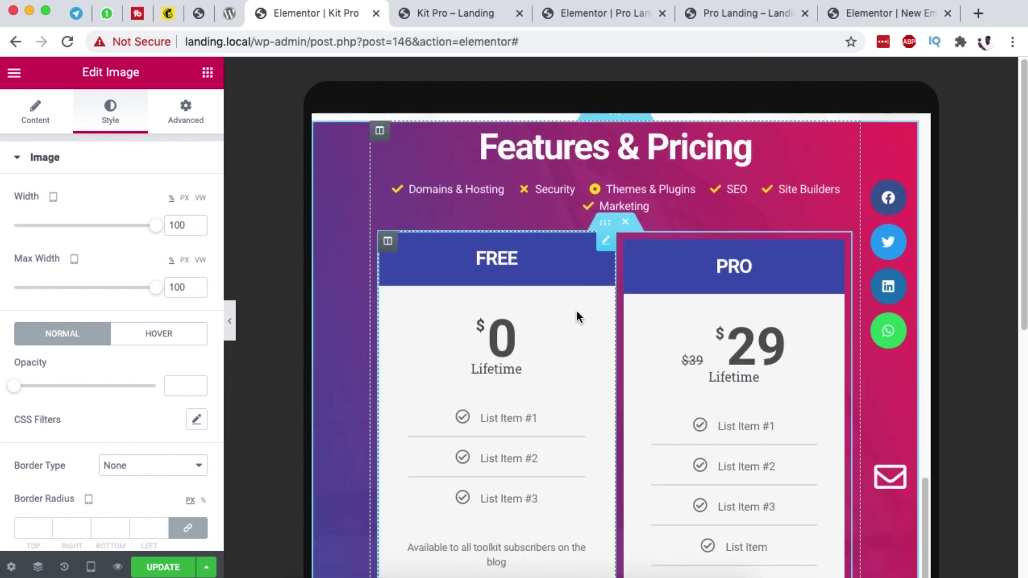
pyautogui.scroll(-2, 577, 316)
pyautogui.scroll(-5, 958, 448)
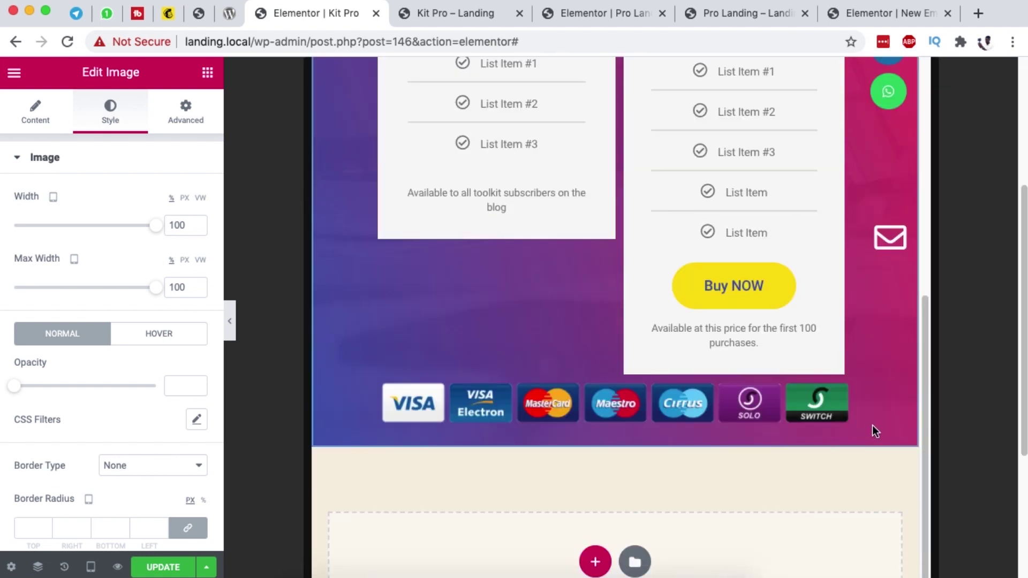
pyautogui.scroll(10, 872, 426)
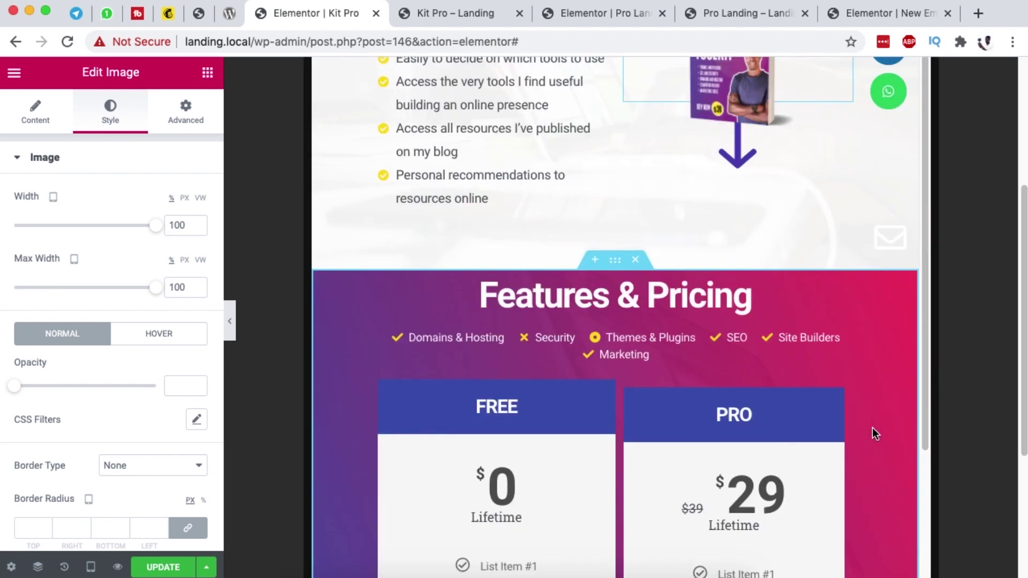
# Step: Set the Features & Pricing section's top and bottom padding to 1
pyautogui.click(615, 260)
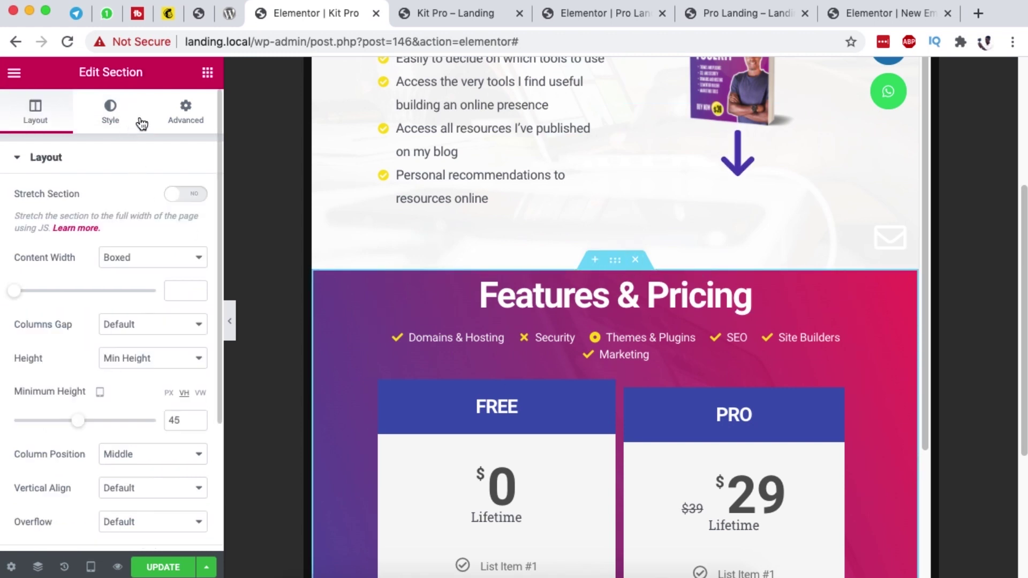
pyautogui.click(179, 125)
pyautogui.doubleClick(29, 306)
pyautogui.write('1')
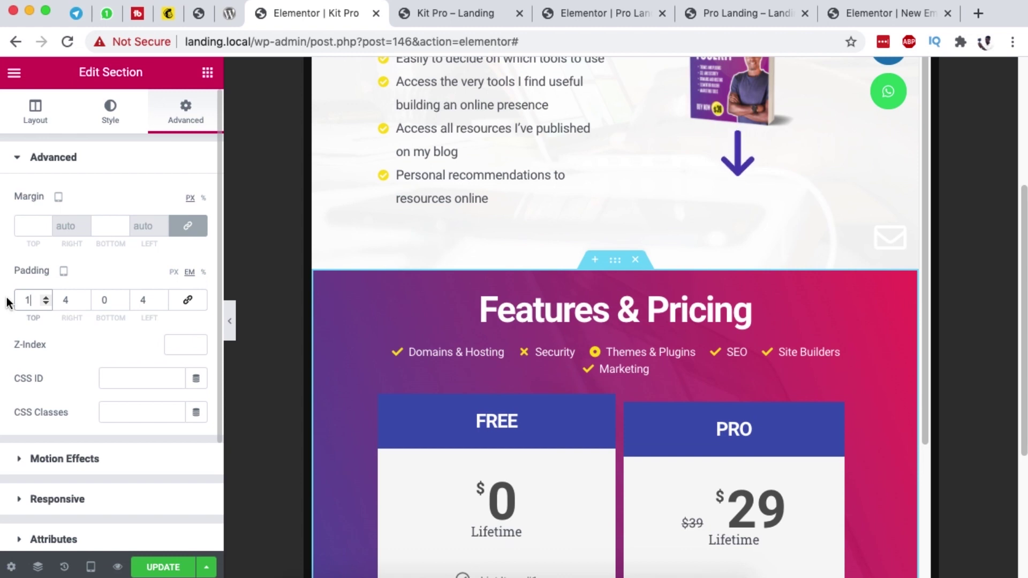
pyautogui.doubleClick(110, 303)
pyautogui.write('1')
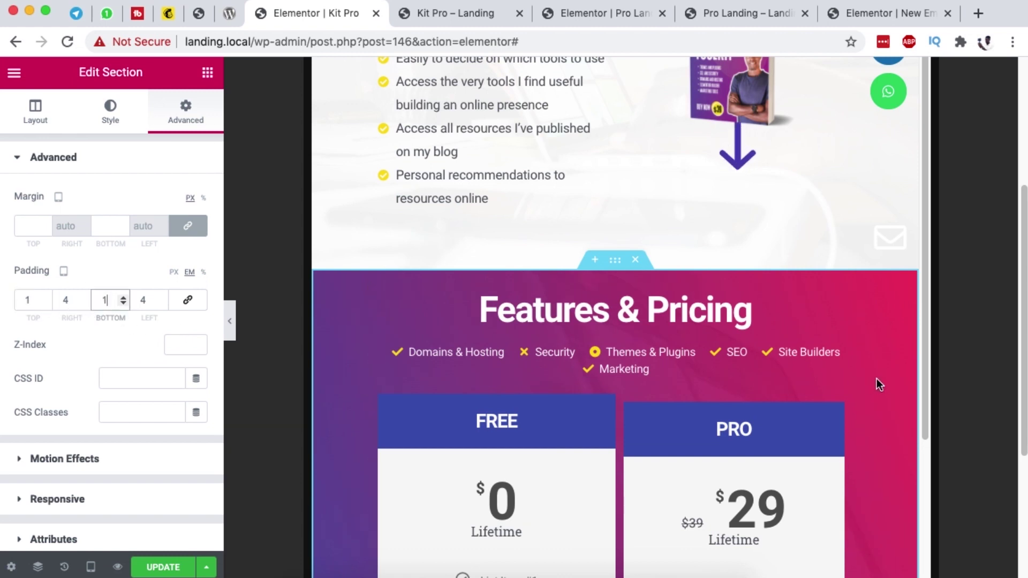
pyautogui.scroll(-10, 876, 378)
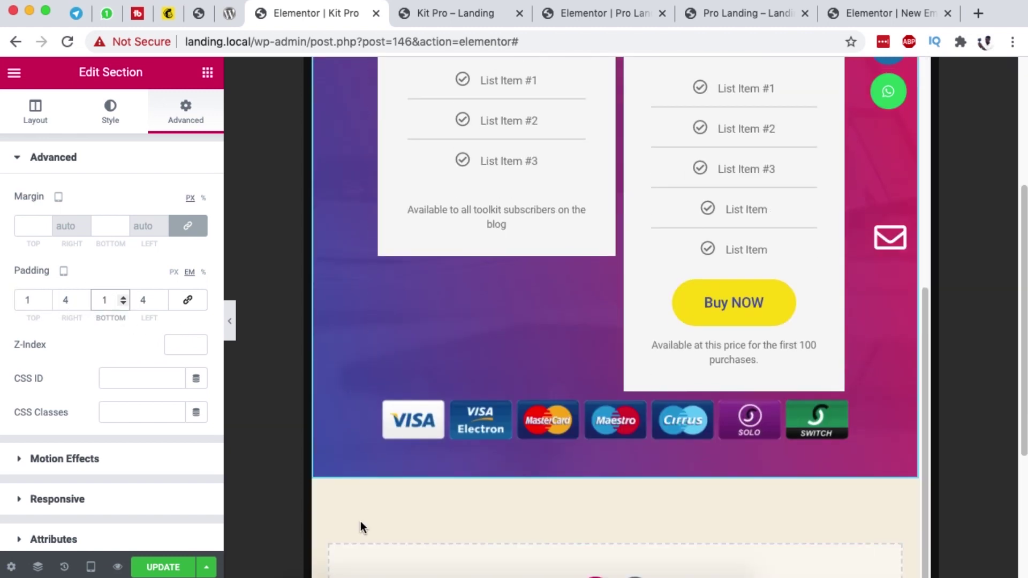
# Step: Review the page in the Mobile preview, then save it with UPDATE
pyautogui.click(90, 567)
pyautogui.click(54, 526)
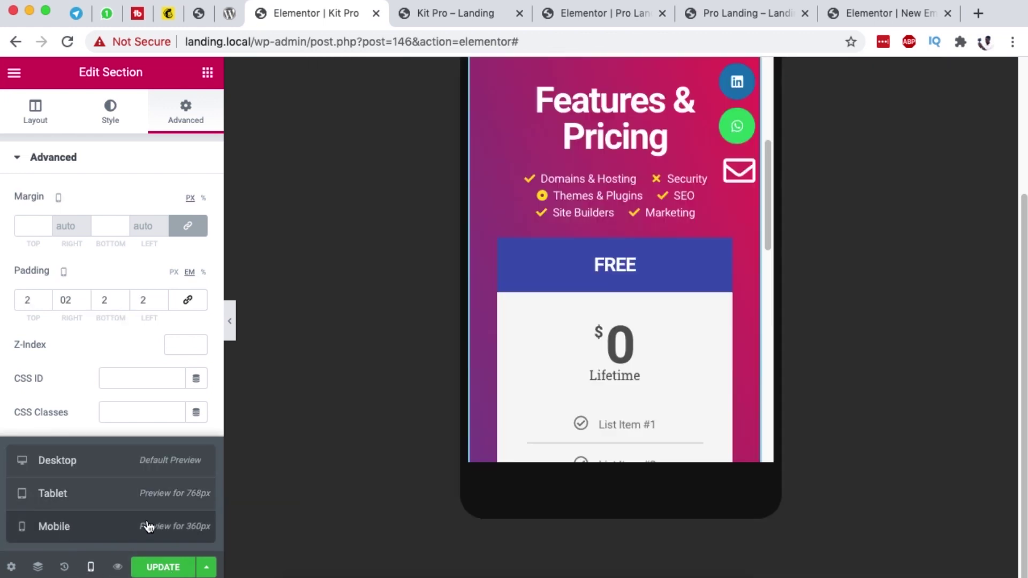
pyautogui.scroll(15, 668, 307)
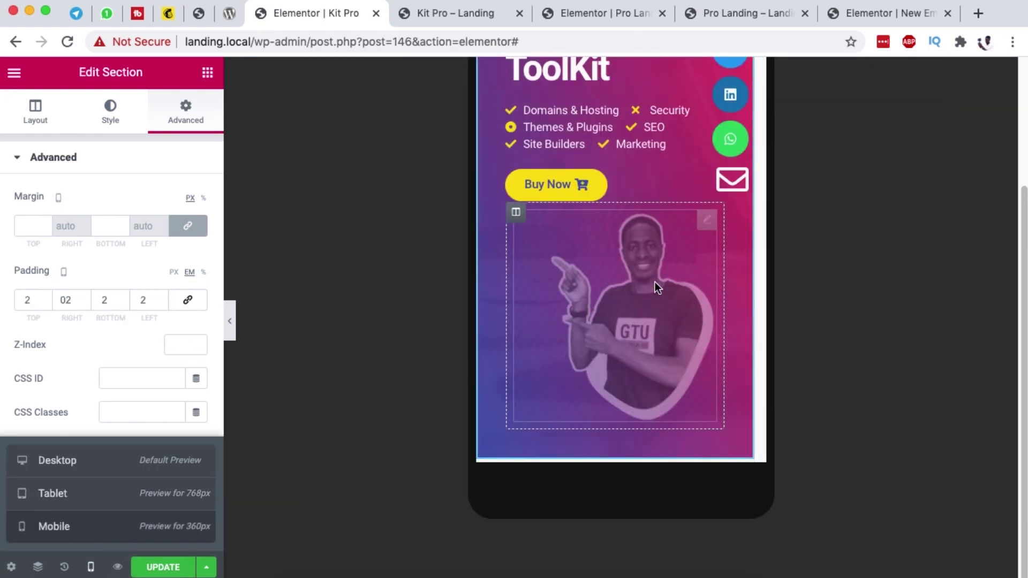
pyautogui.scroll(-5, 654, 403)
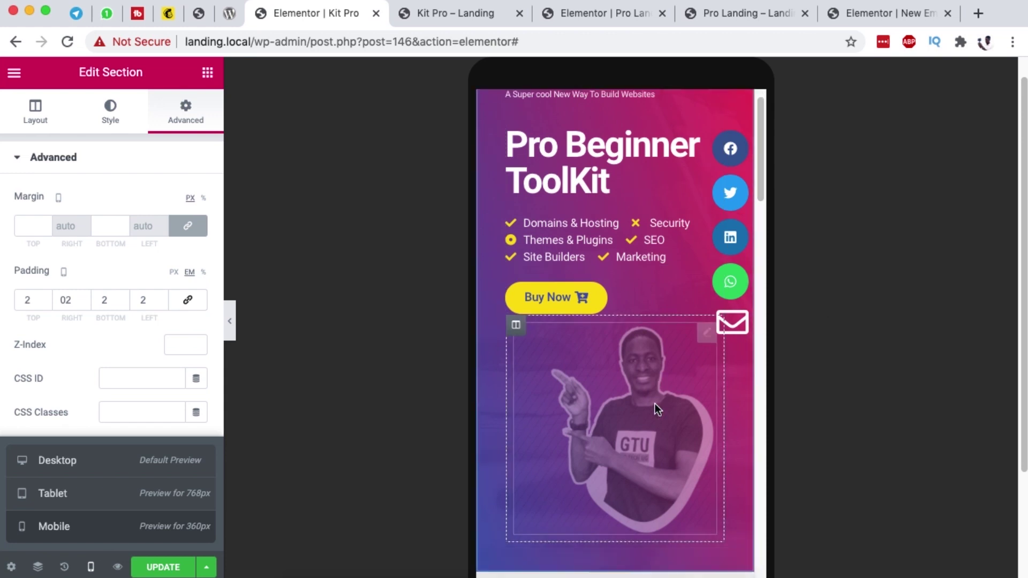
pyautogui.scroll(-4, 656, 399)
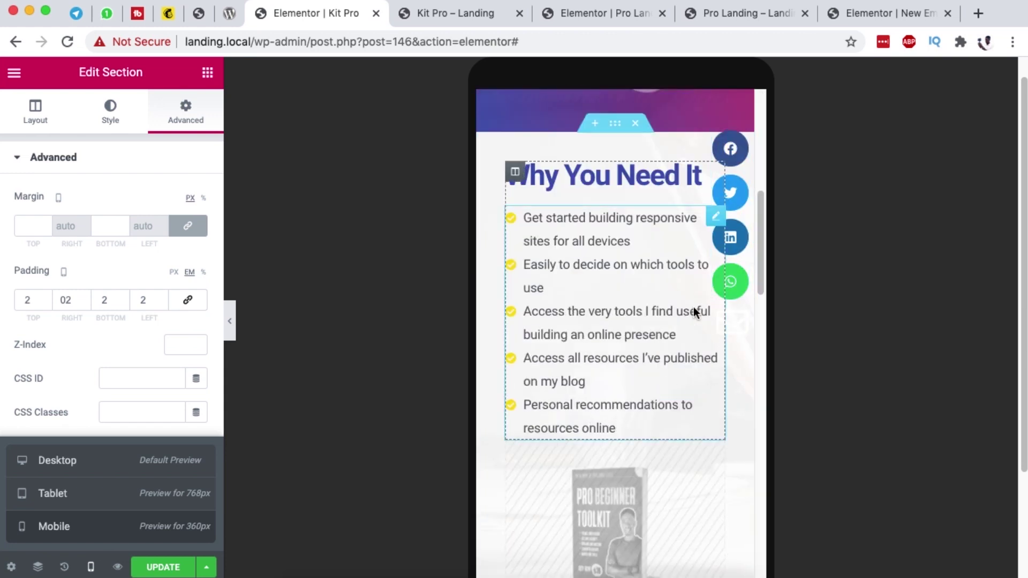
pyautogui.scroll(-4, 673, 448)
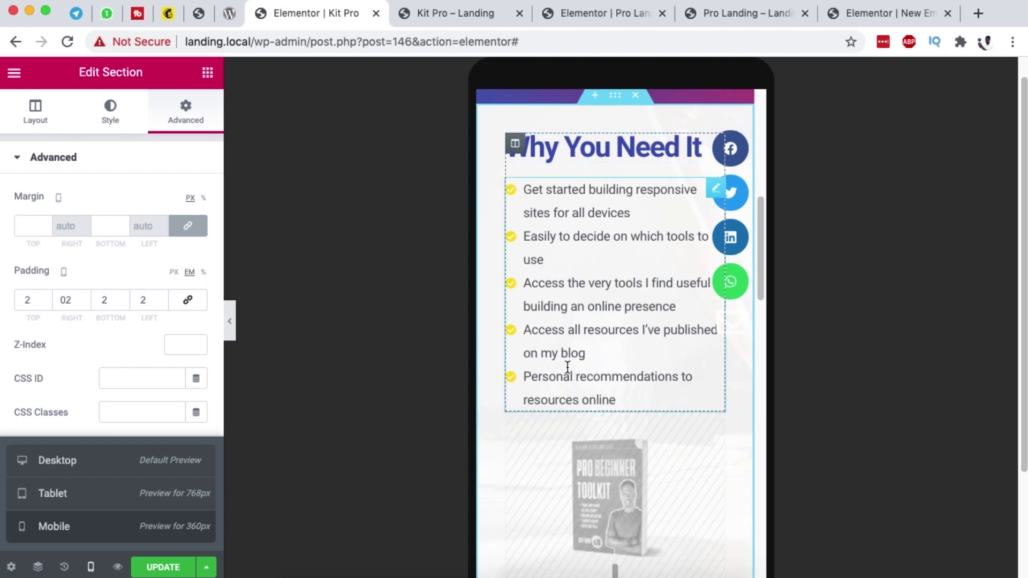
pyautogui.scroll(-15, 569, 366)
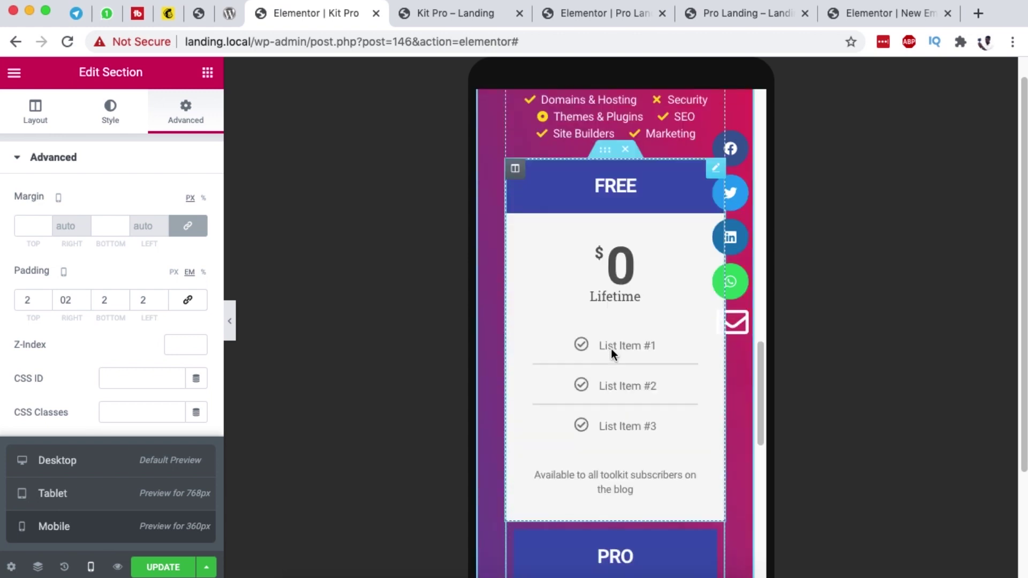
pyautogui.scroll(-6, 614, 349)
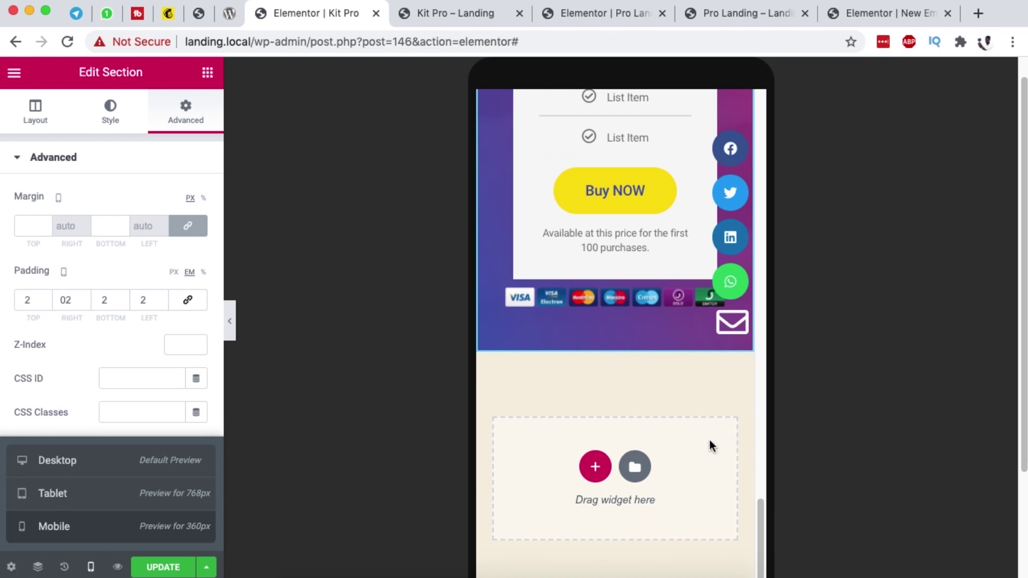
pyautogui.click(172, 571)
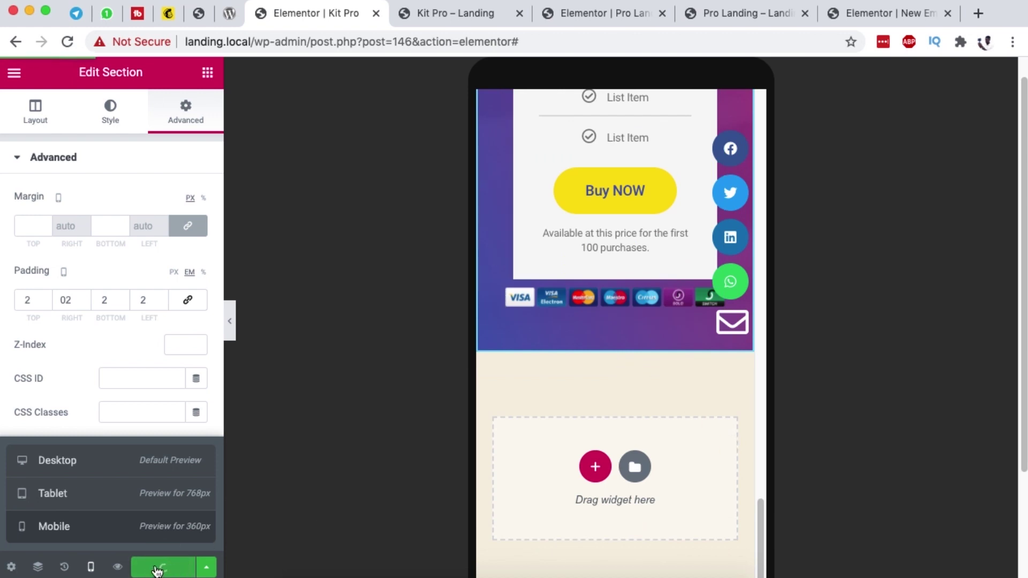
# Step: Scroll through the Kit Pro – Landing preview tab and bring up its context menu
pyautogui.click(443, 20)
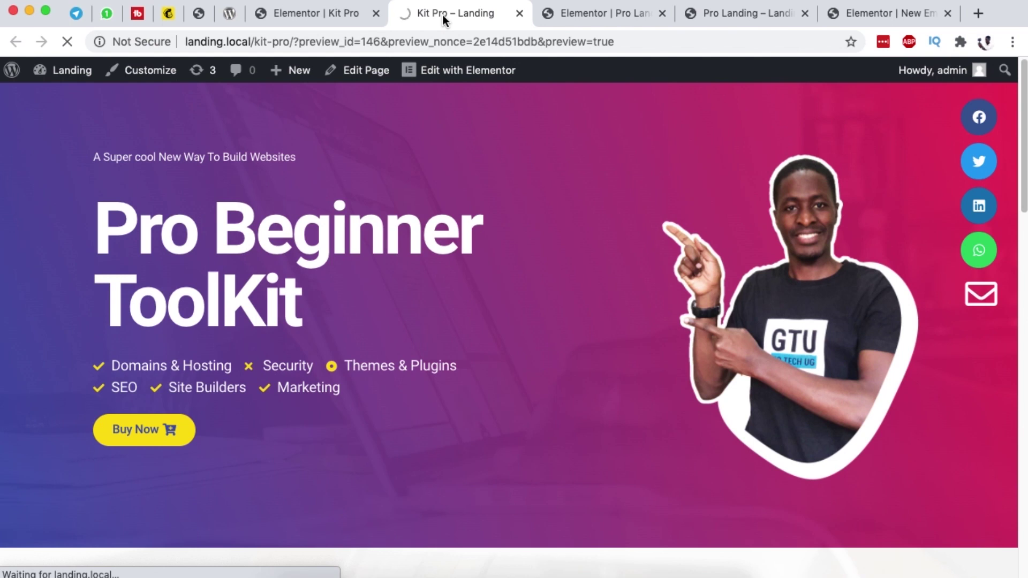
pyautogui.scroll(-15, 501, 278)
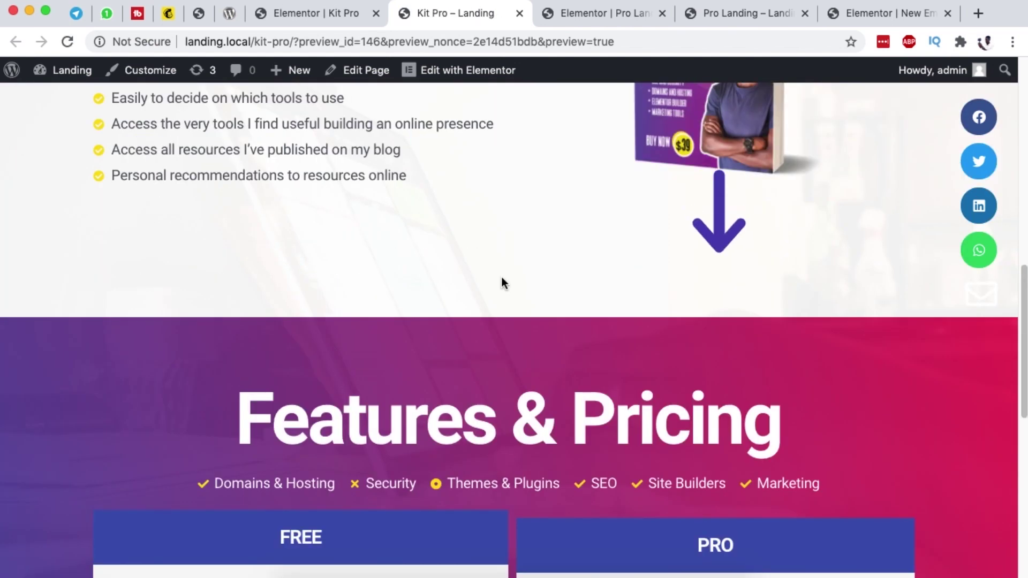
pyautogui.scroll(-3, 502, 277)
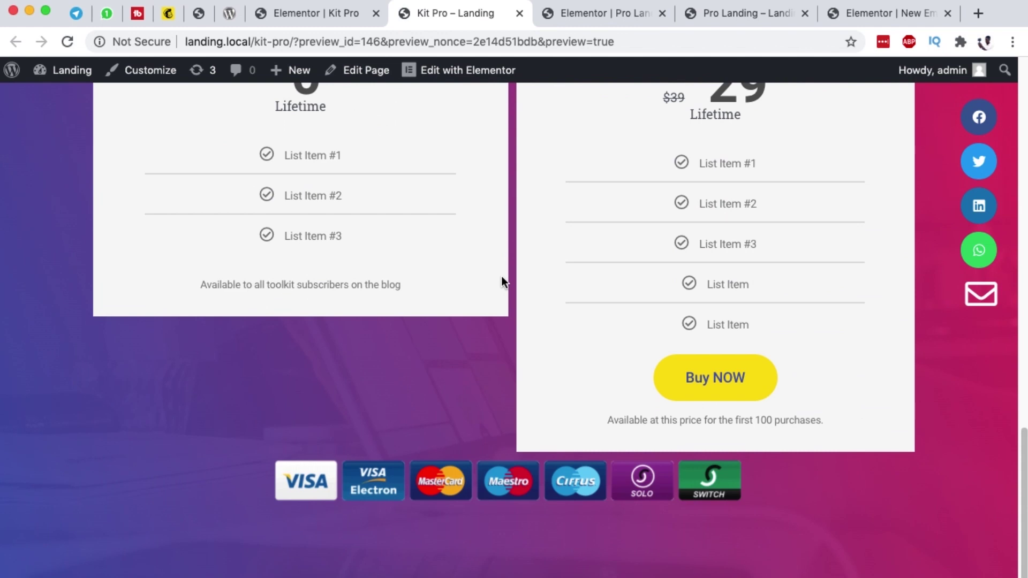
pyautogui.scroll(15, 502, 278)
pyautogui.scroll(-10, 502, 277)
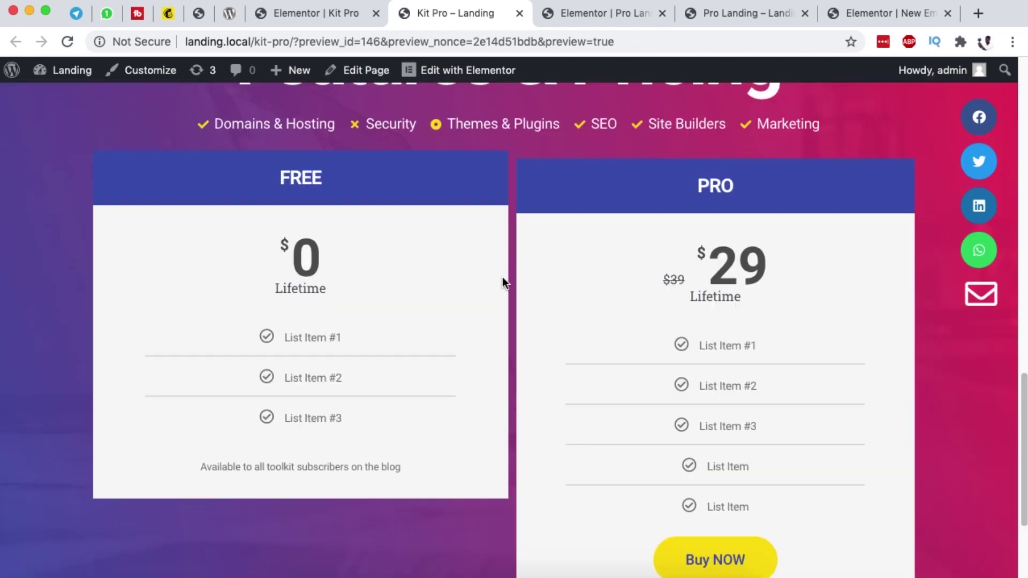
pyautogui.scroll(7, 502, 277)
pyautogui.rightClick(520, 216)
# Step: Inspect the page in DevTools device mode and scroll the Galaxy S5 emulation
pyautogui.click(585, 393)
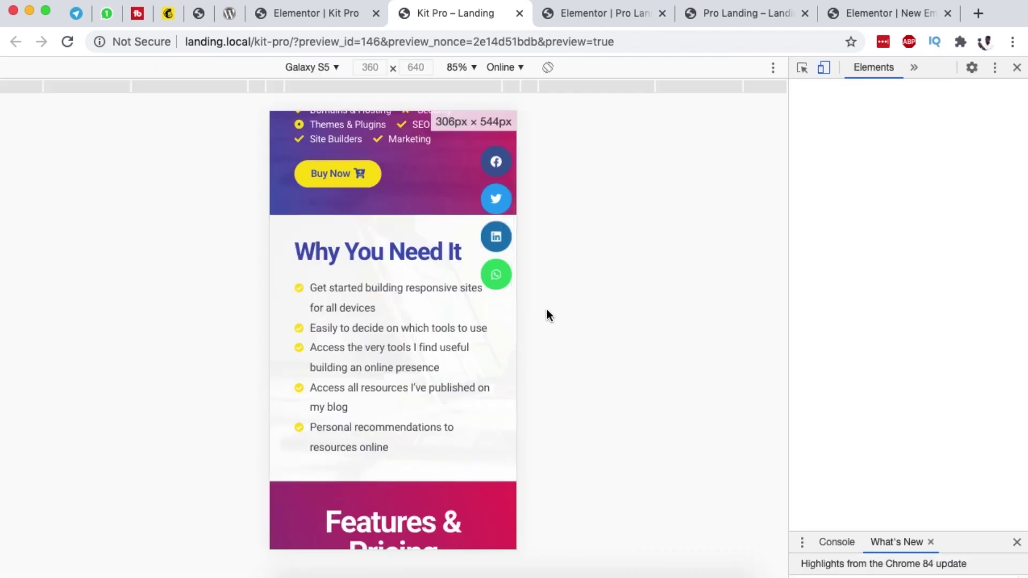
pyautogui.scroll(5, 361, 306)
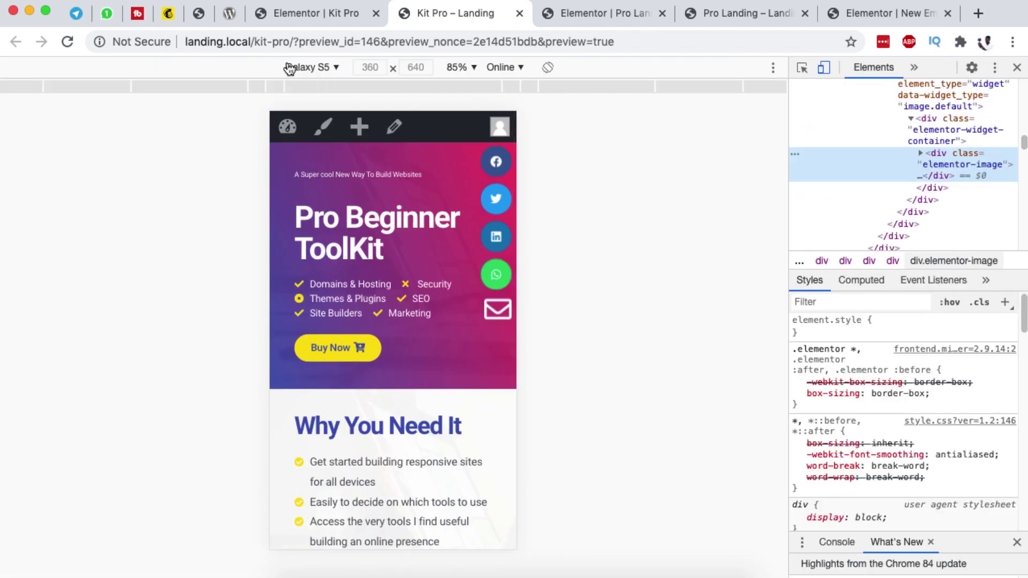
pyautogui.scroll(-8, 428, 308)
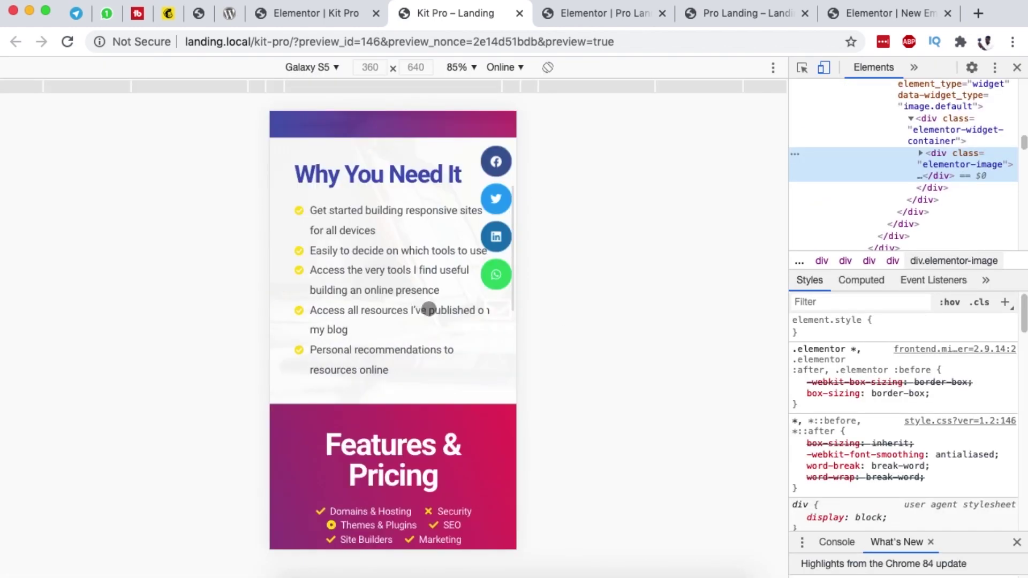
pyautogui.scroll(-10, 429, 309)
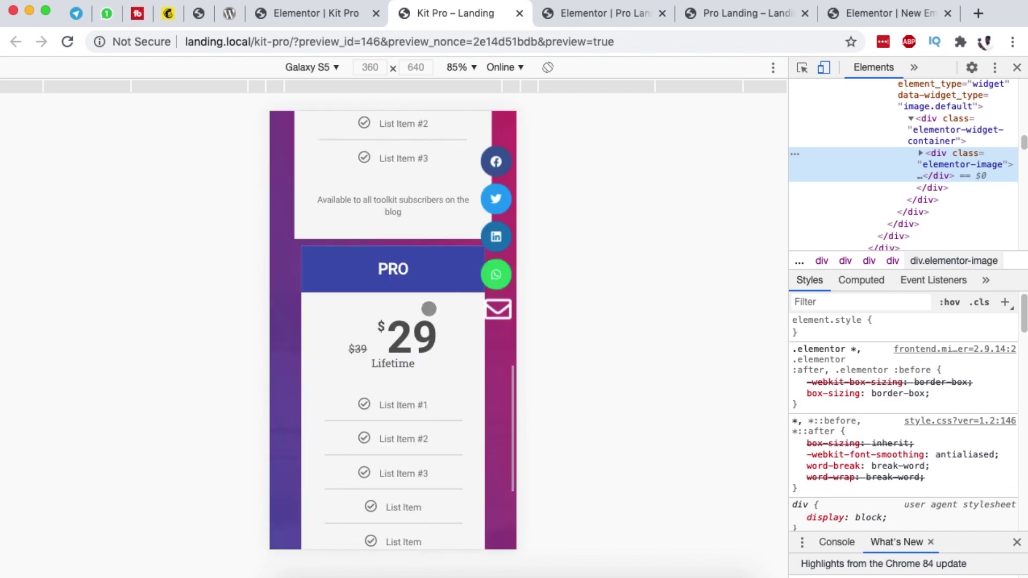
pyautogui.scroll(15, 429, 309)
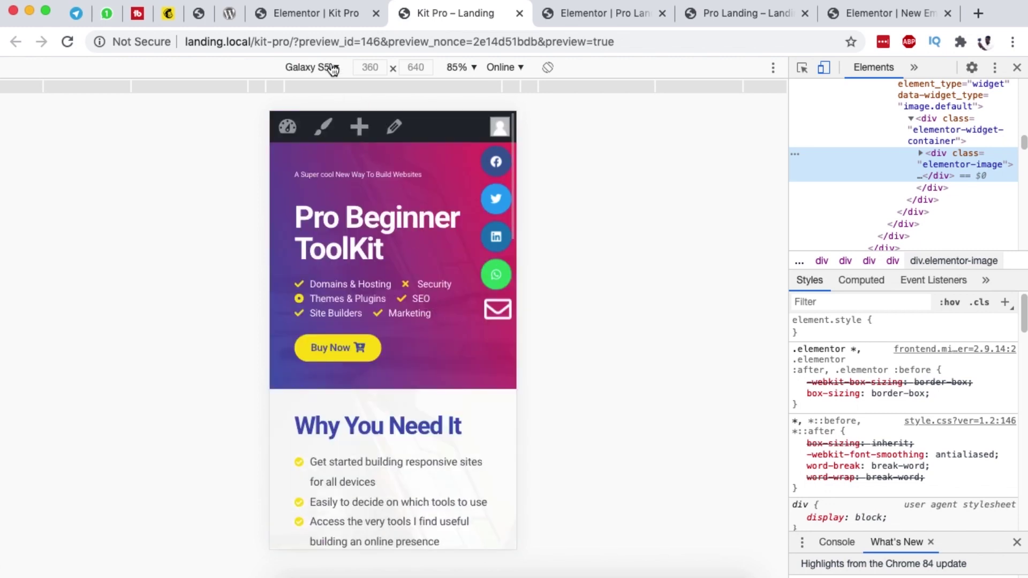
# Step: Switch the emulated device to iPhone 6/7/8 Plus (414×736) and scroll to the pricing card
pyautogui.click(332, 67)
pyautogui.click(343, 203)
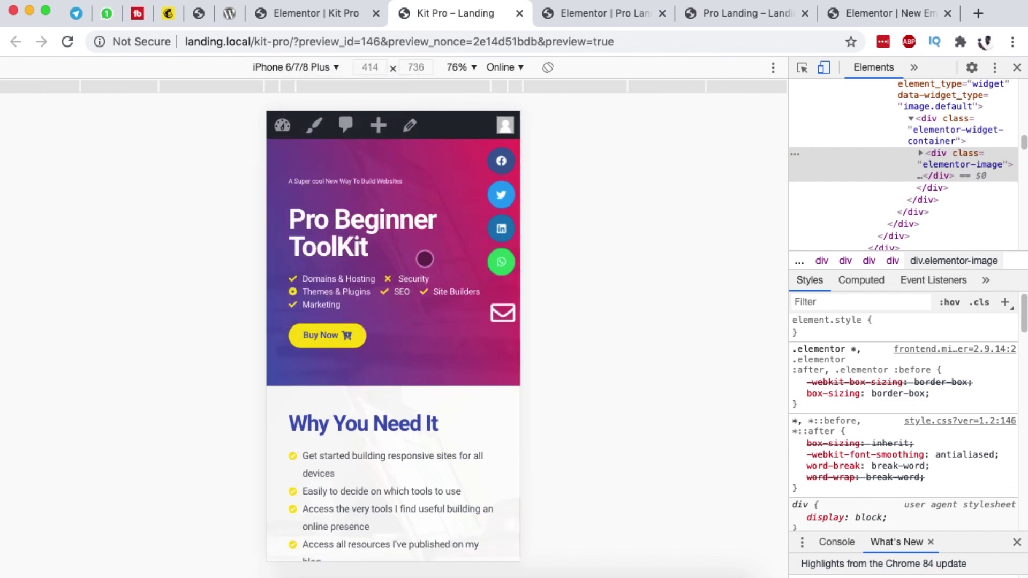
pyautogui.scroll(-5, 415, 262)
pyautogui.scroll(-10, 417, 264)
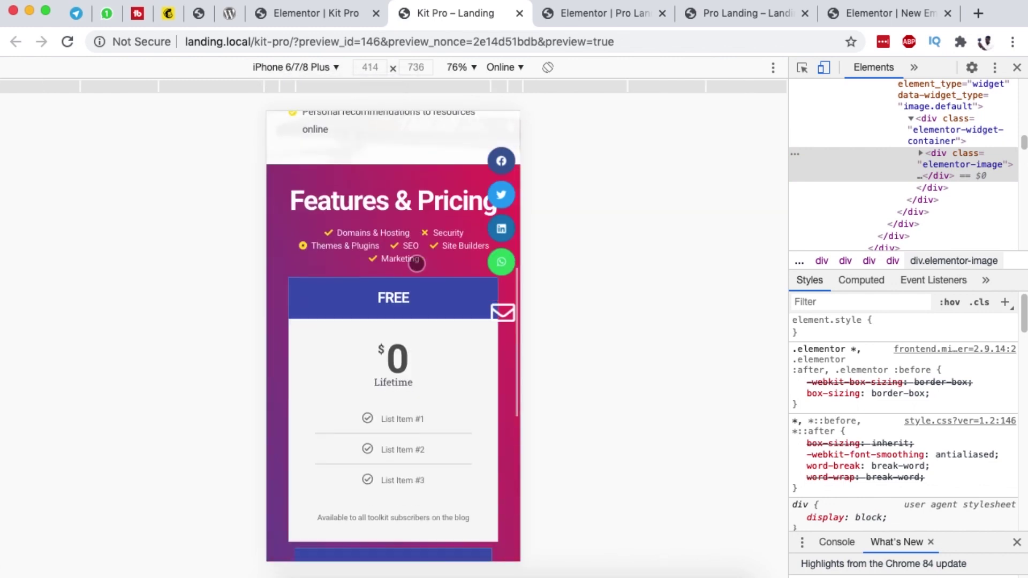
# Step: Close DevTools and scroll the full-width Kit Pro preview back up toward the hero
pyautogui.click(1014, 69)
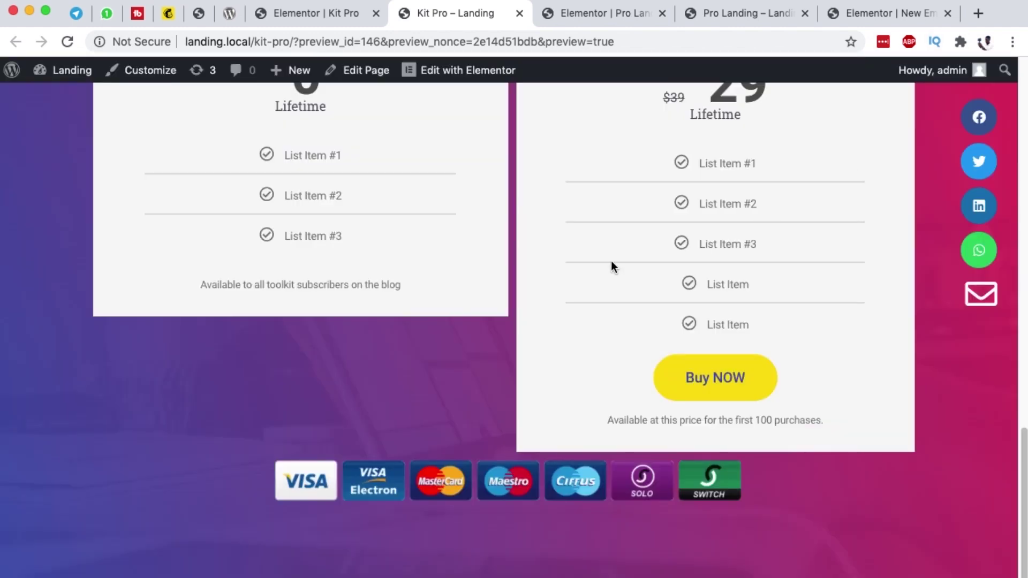
pyautogui.scroll(8, 608, 261)
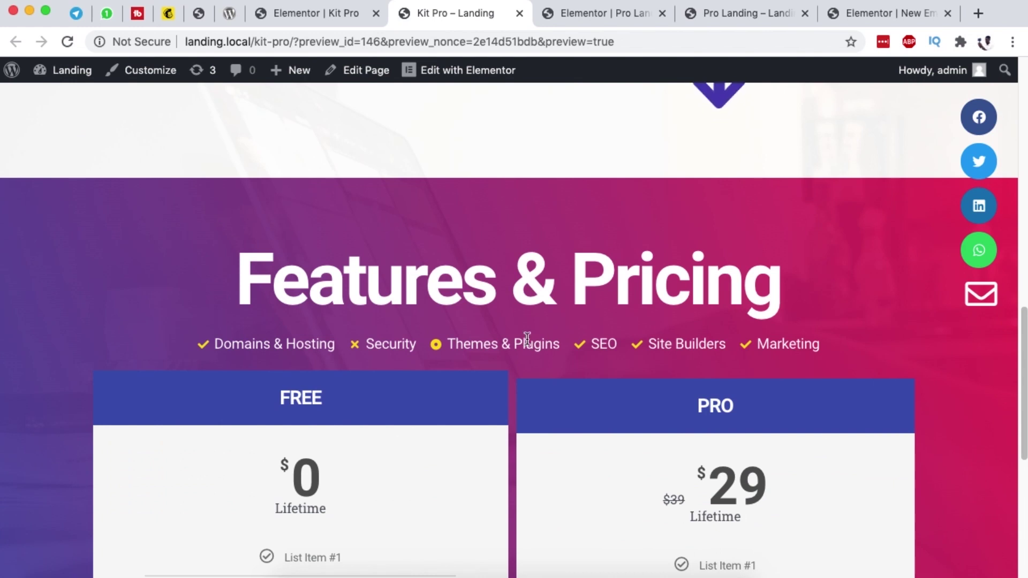
pyautogui.scroll(7, 529, 342)
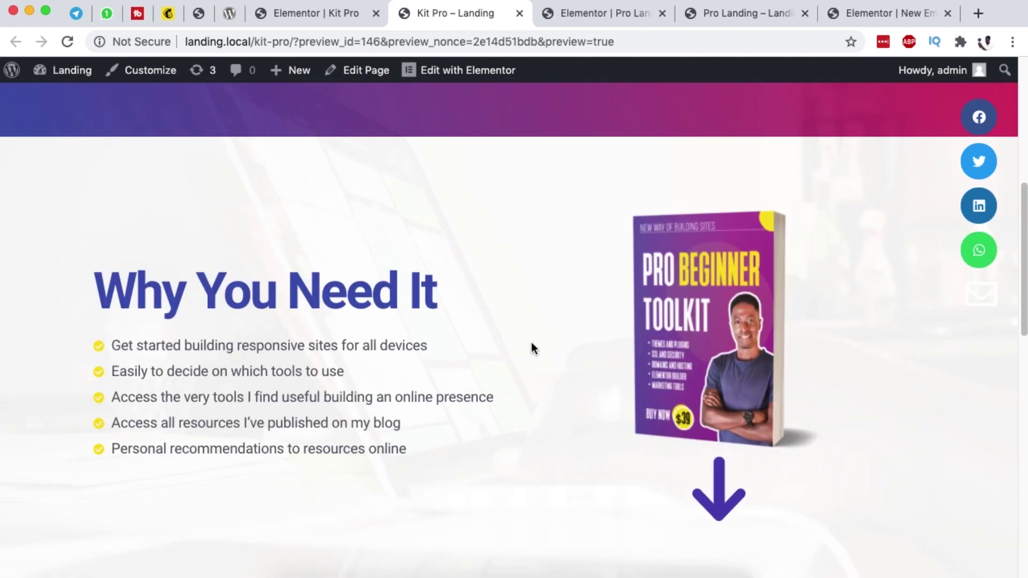
pyautogui.scroll(7, 531, 344)
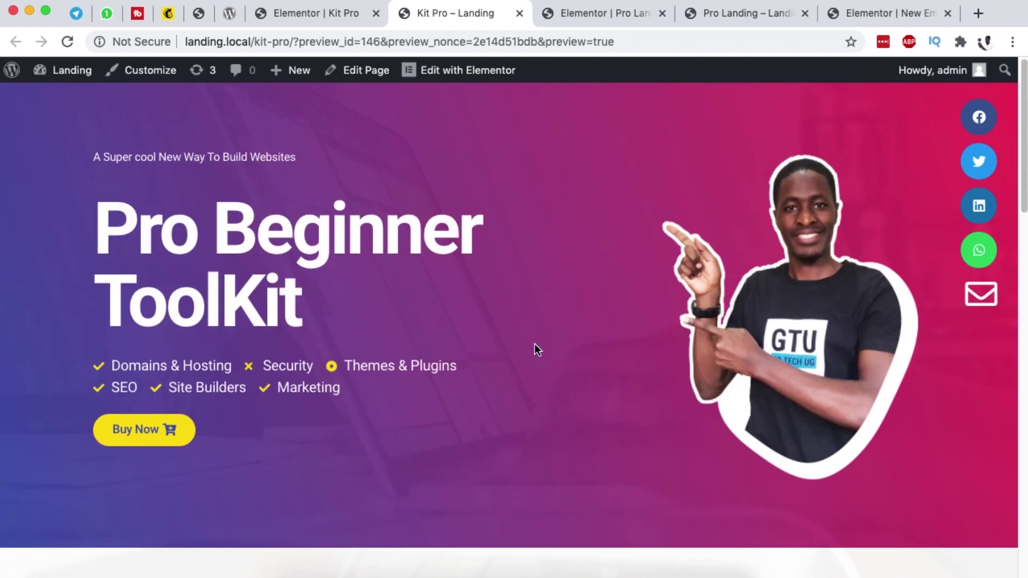